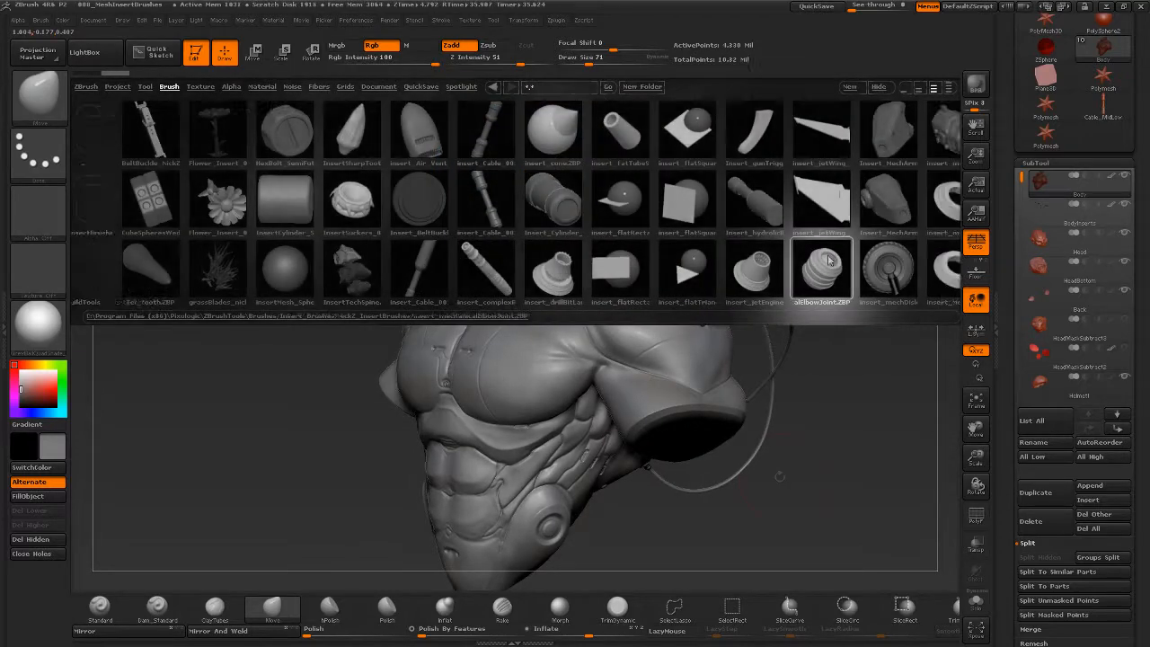
# Load the insert_techDongle brush from the NickZ insert brush library.
pyautogui.click(828, 261)
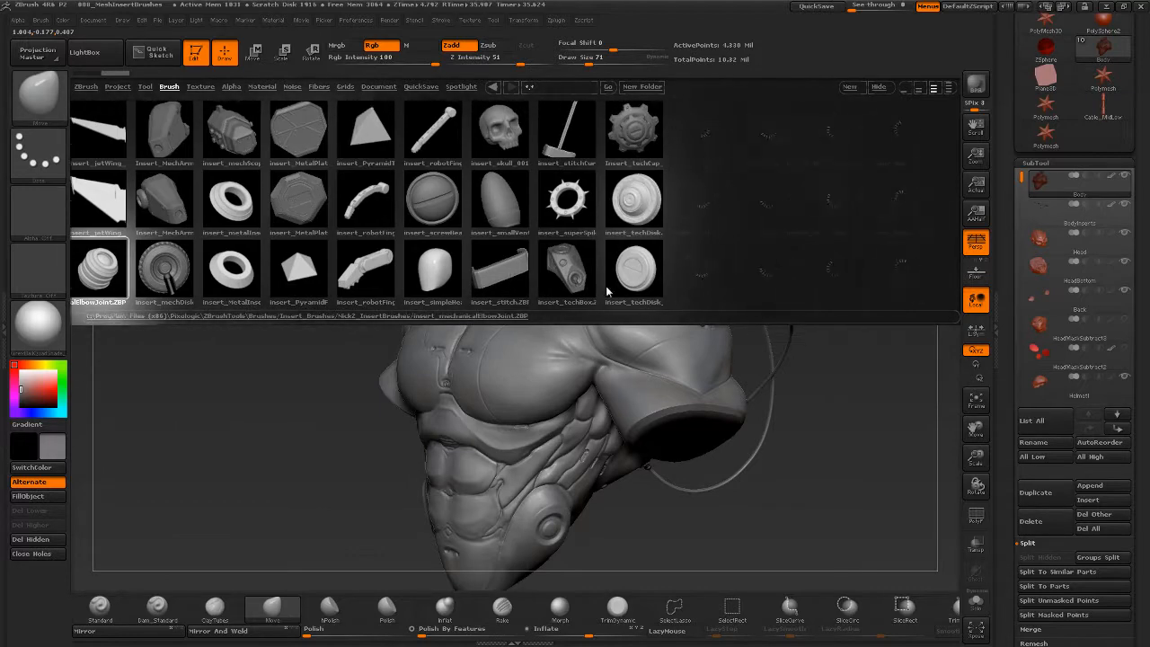
pyautogui.moveTo(820, 256); pyautogui.dragTo(790, 235)
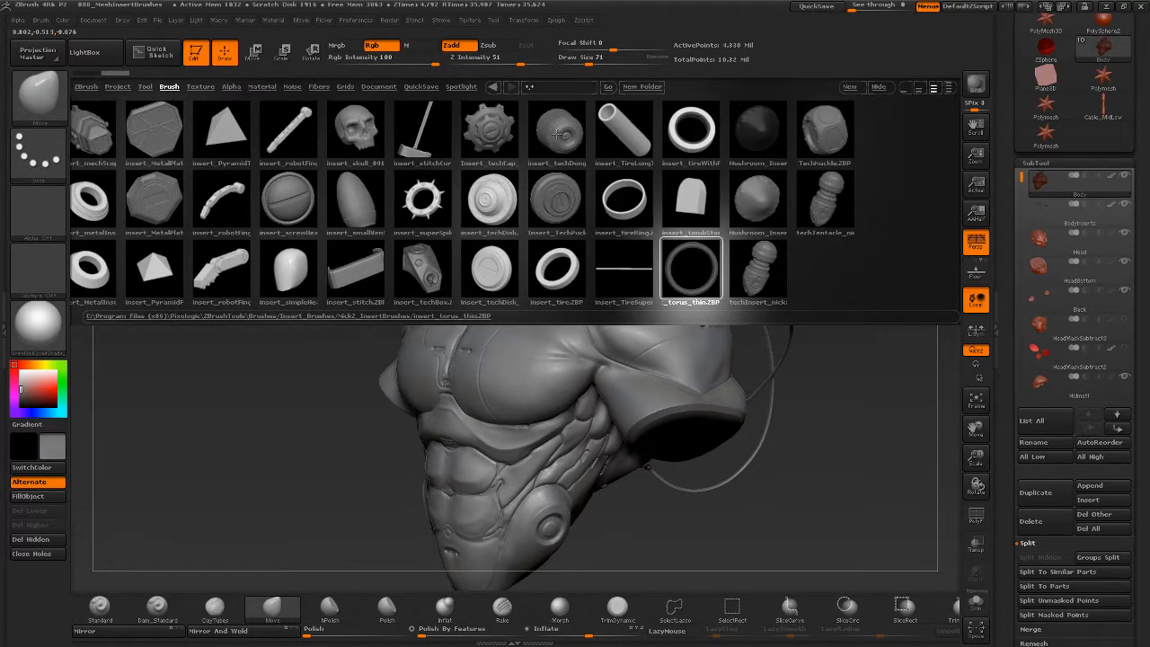
pyautogui.doubleClick(559, 139)
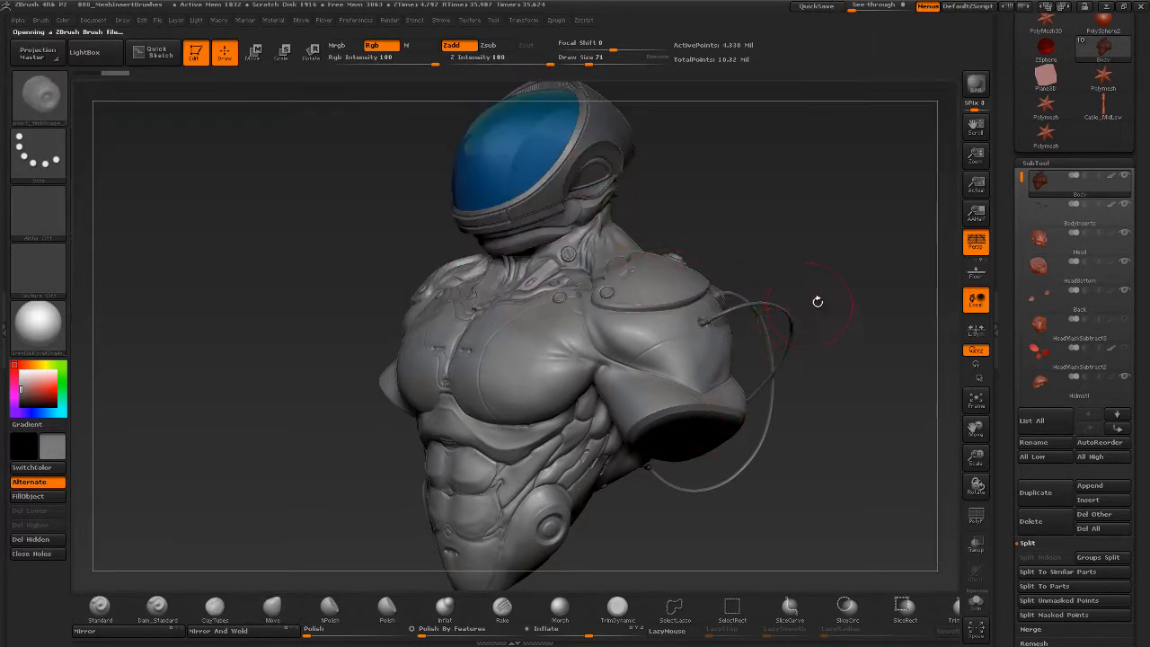
# Insert a mirrored pair of tech dongles into the Body subtool on the upper back beside the neck.
pyautogui.moveTo(853, 326); pyautogui.dragTo(808, 296)
pyautogui.keyDown('ctrl'); pyautogui.moveTo(539, 222); pyautogui.dragTo(541, 216, button='right'); pyautogui.keyUp('ctrl')
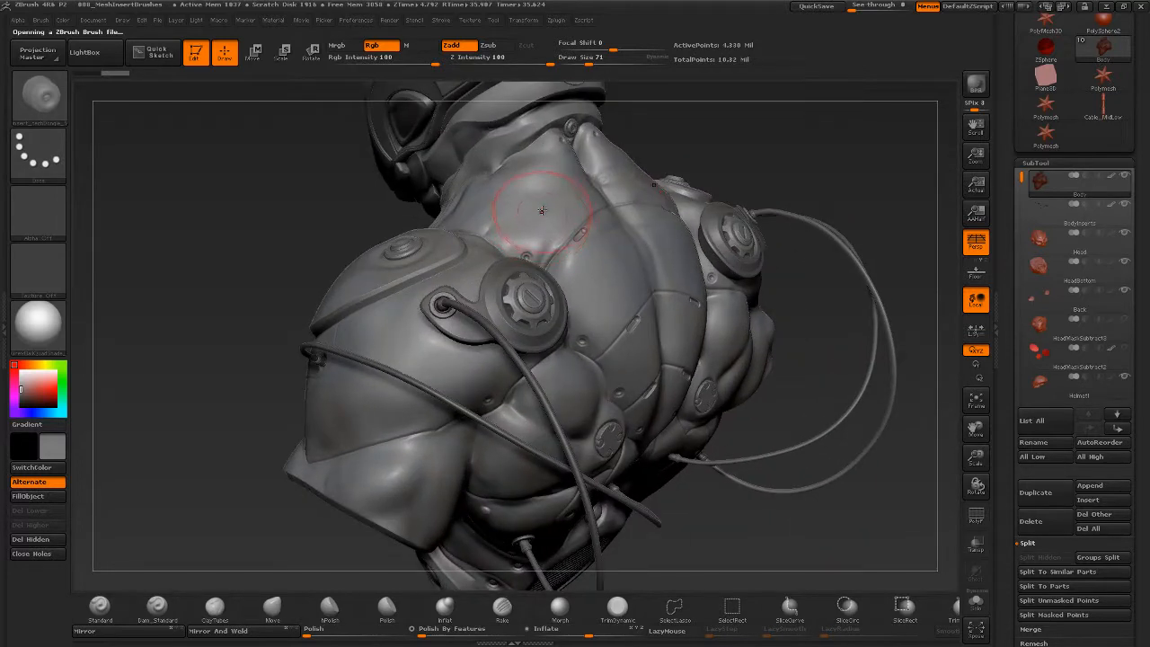
pyautogui.moveTo(542, 216); pyautogui.dragTo(558, 256)
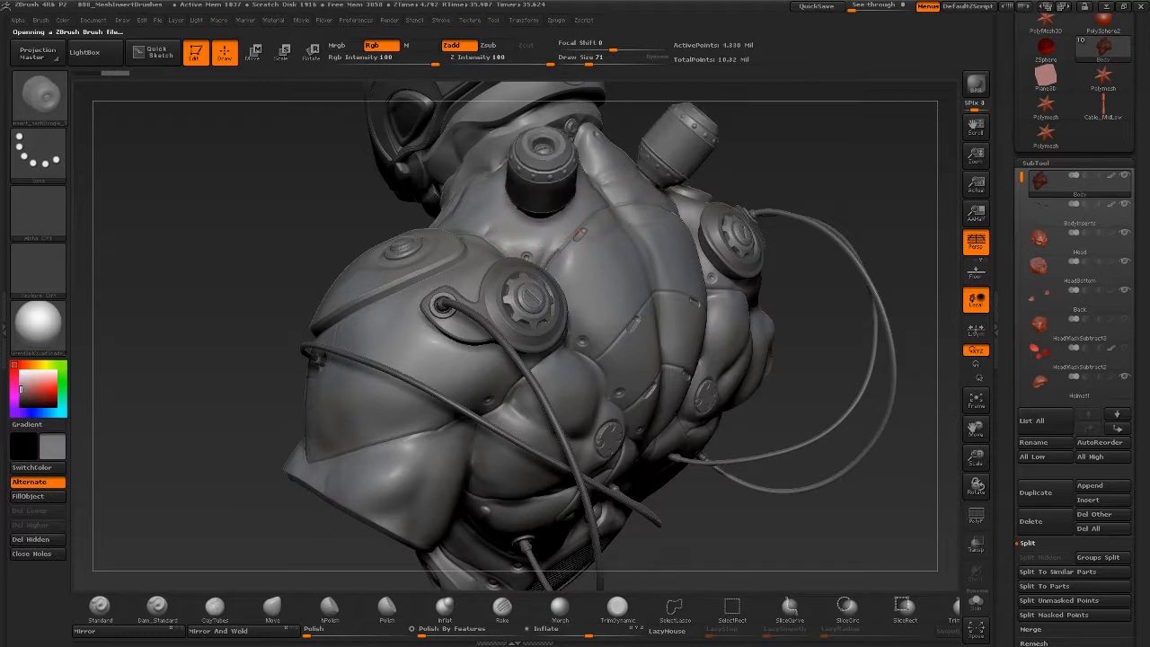
pyautogui.moveTo(845, 171); pyautogui.dragTo(733, 293)
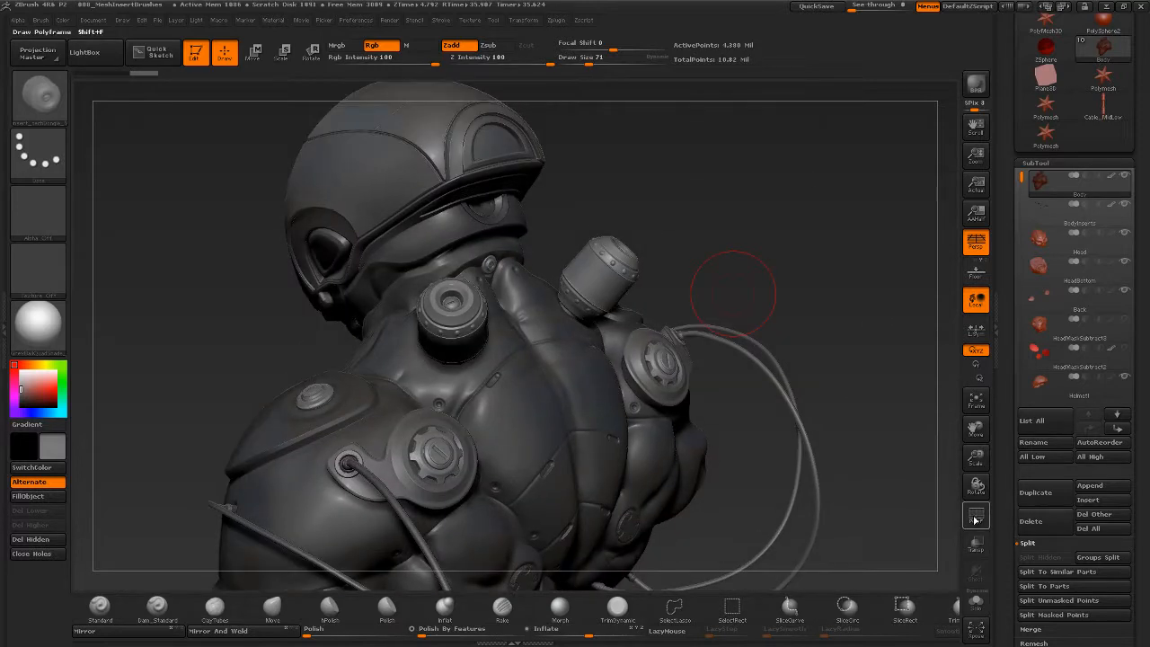
# Inspect the inserted dongles' polygroups with PolyFrame, turn PolyFrame off, and undo the insertion.
pyautogui.click(976, 515)
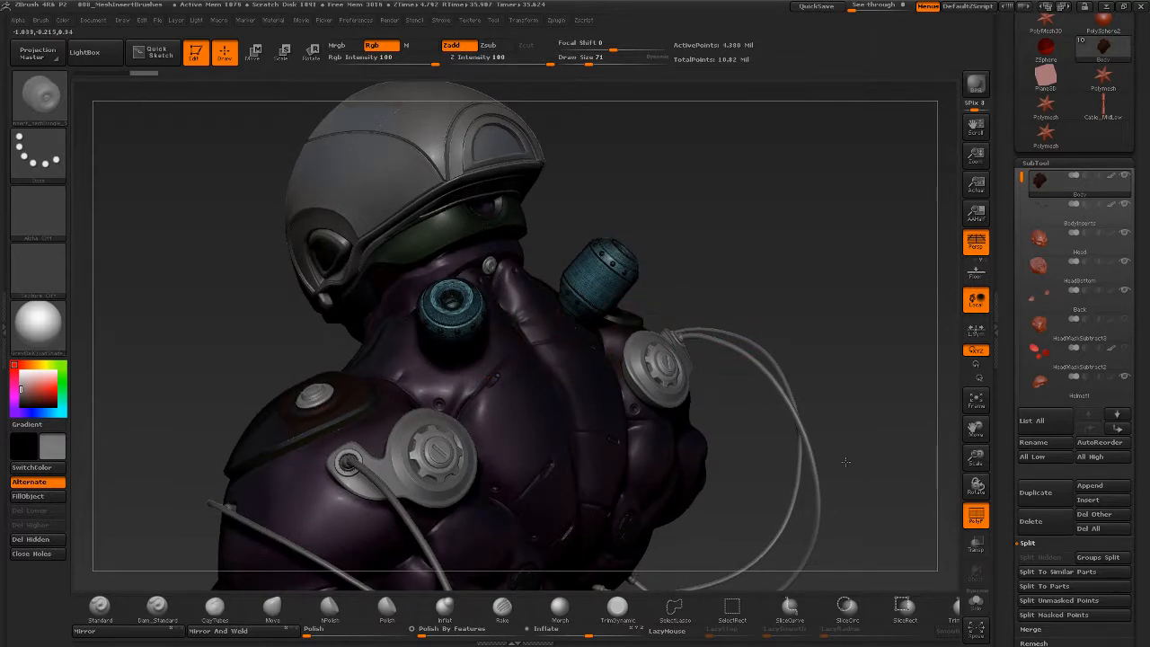
pyautogui.moveTo(845, 462); pyautogui.dragTo(885, 442)
pyautogui.click(972, 520)
pyautogui.moveTo(759, 350)
pyautogui.mouseDown()
pyautogui.moveTo(720, 318)
pyautogui.moveTo(732, 311)
pyautogui.moveTo(731, 359)
pyautogui.mouseUp()
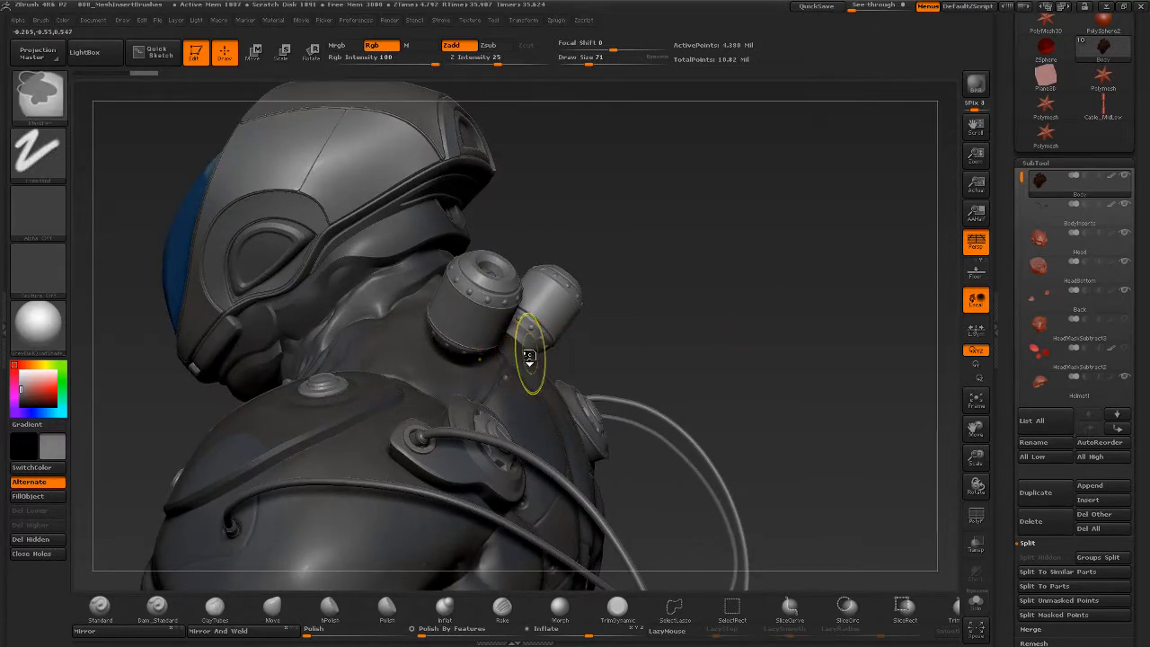
pyautogui.hotkey('ctrl', 'z')
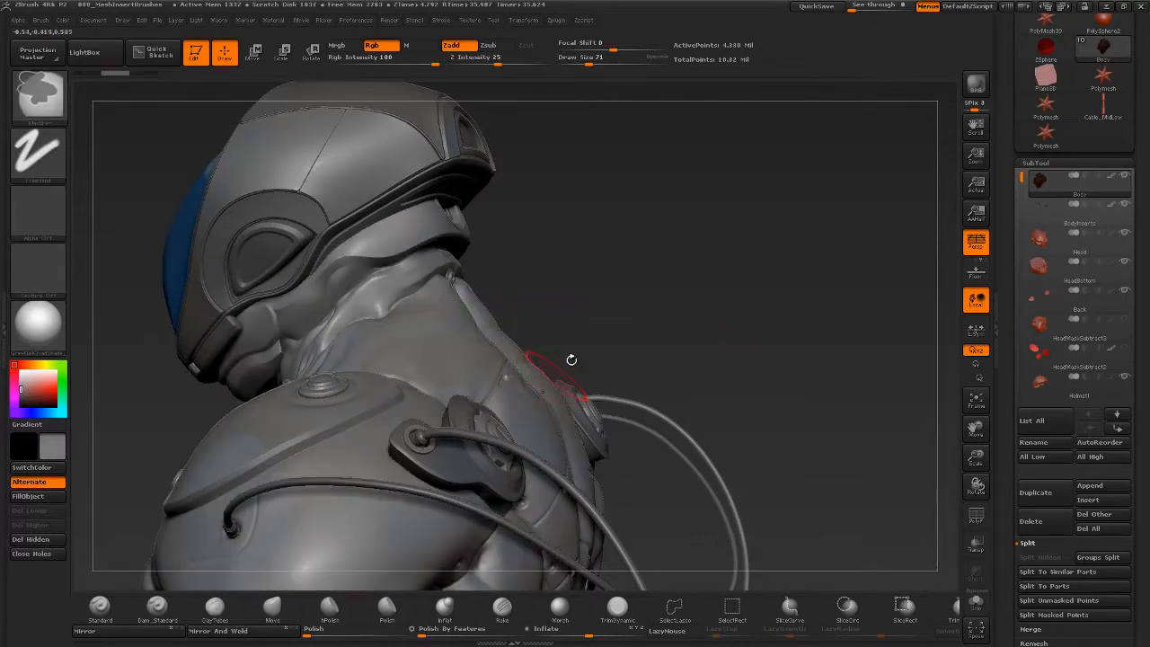
# Dock the Brush palette in the side tray and expand its Depth settings.
pyautogui.click(40, 19)
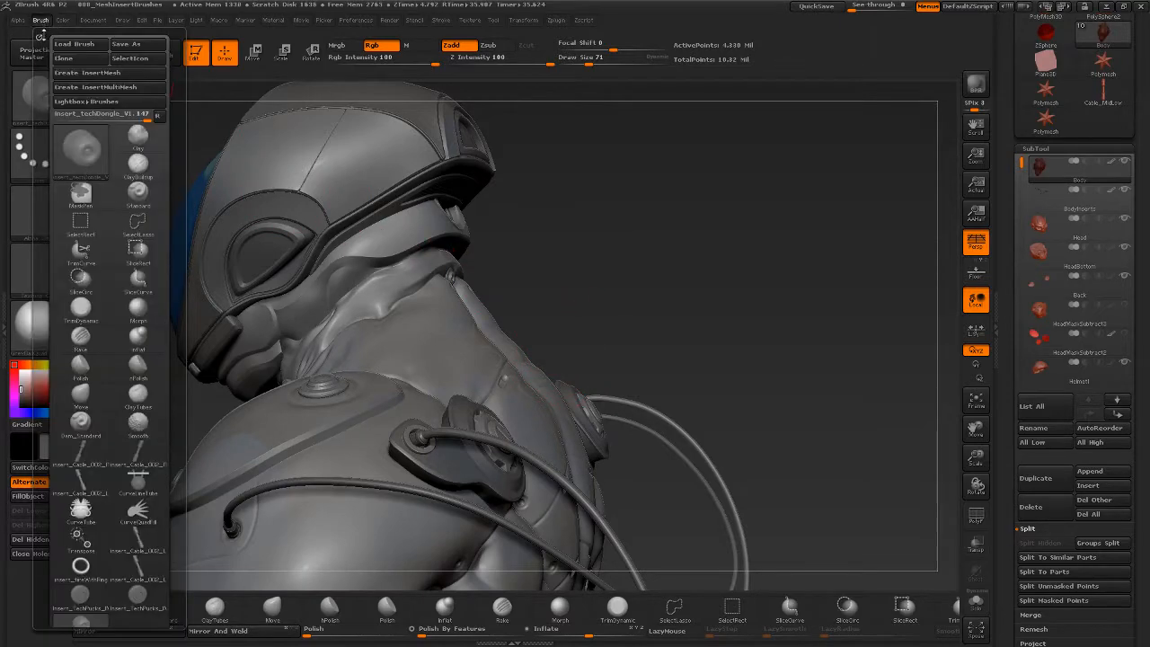
pyautogui.click(38, 34)
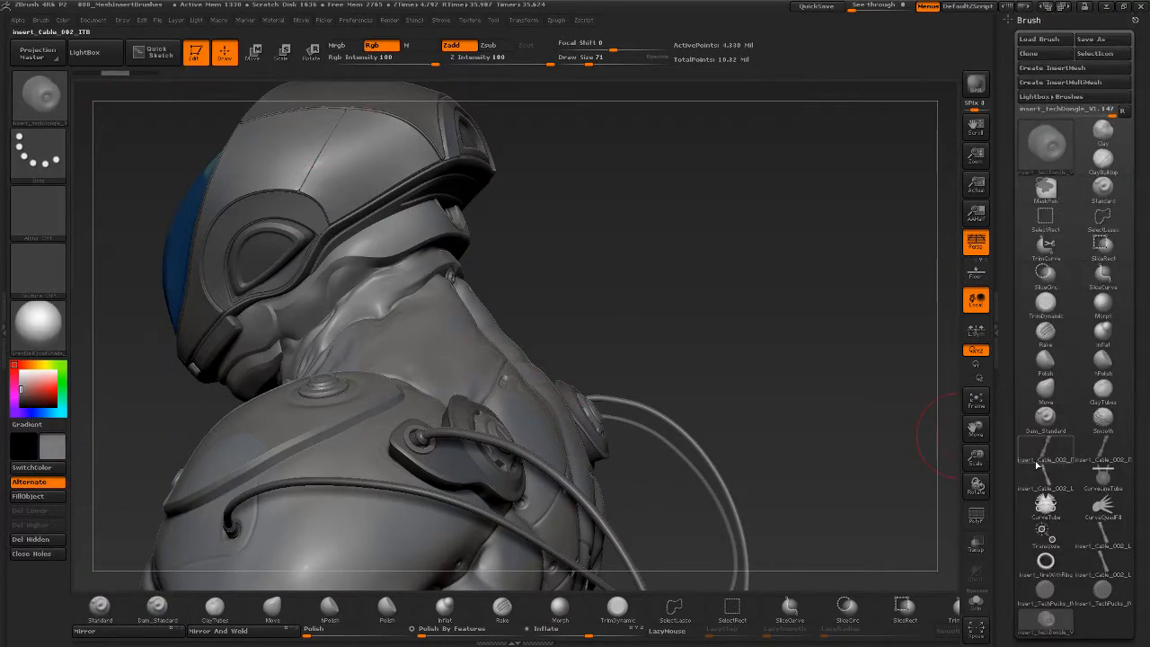
pyautogui.moveTo(1011, 456); pyautogui.dragTo(1020, 335)
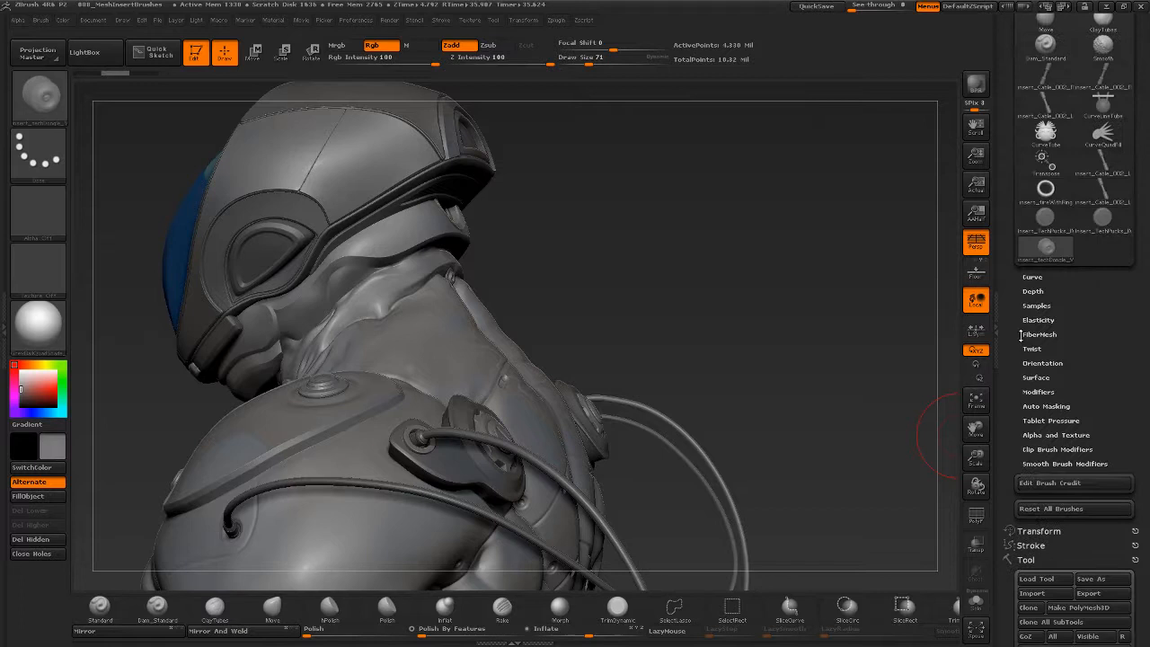
pyautogui.click(1032, 291)
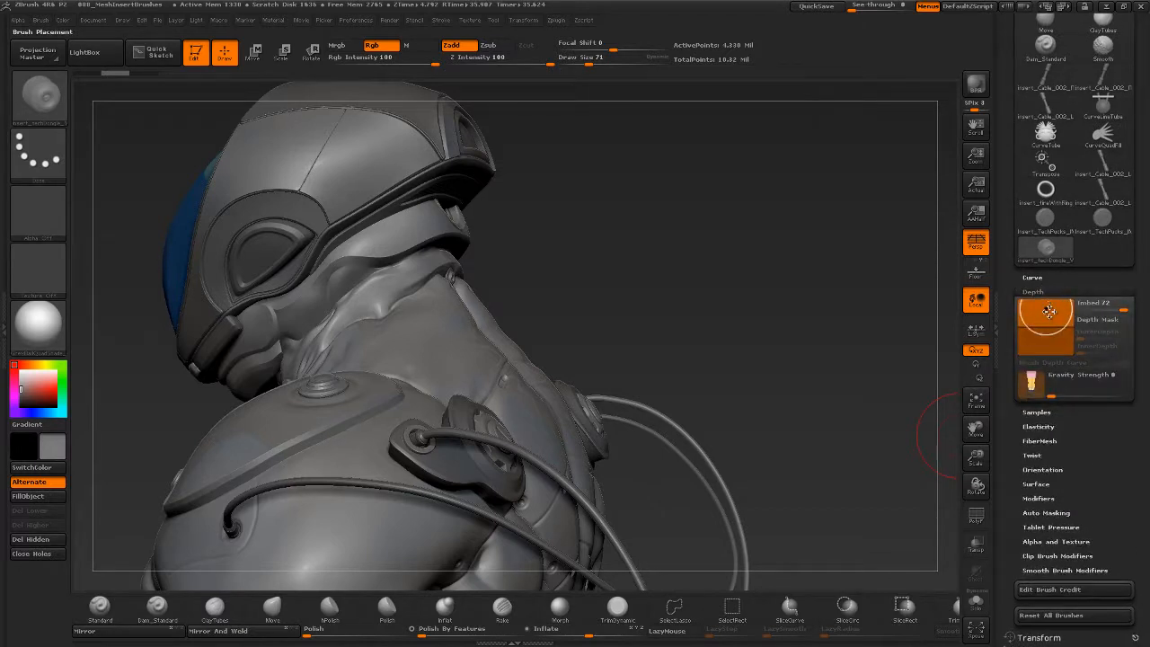
# Try inserting the dongles on the upper back with a changed Imbed depth and draw size 44, and undo the insertion.
pyautogui.moveTo(1047, 309); pyautogui.dragTo(1047, 291)
pyautogui.press('s')
pyautogui.moveTo(539, 309)
pyautogui.mouseDown()
pyautogui.moveTo(489, 316)
pyautogui.moveTo(471, 362)
pyautogui.mouseUp()
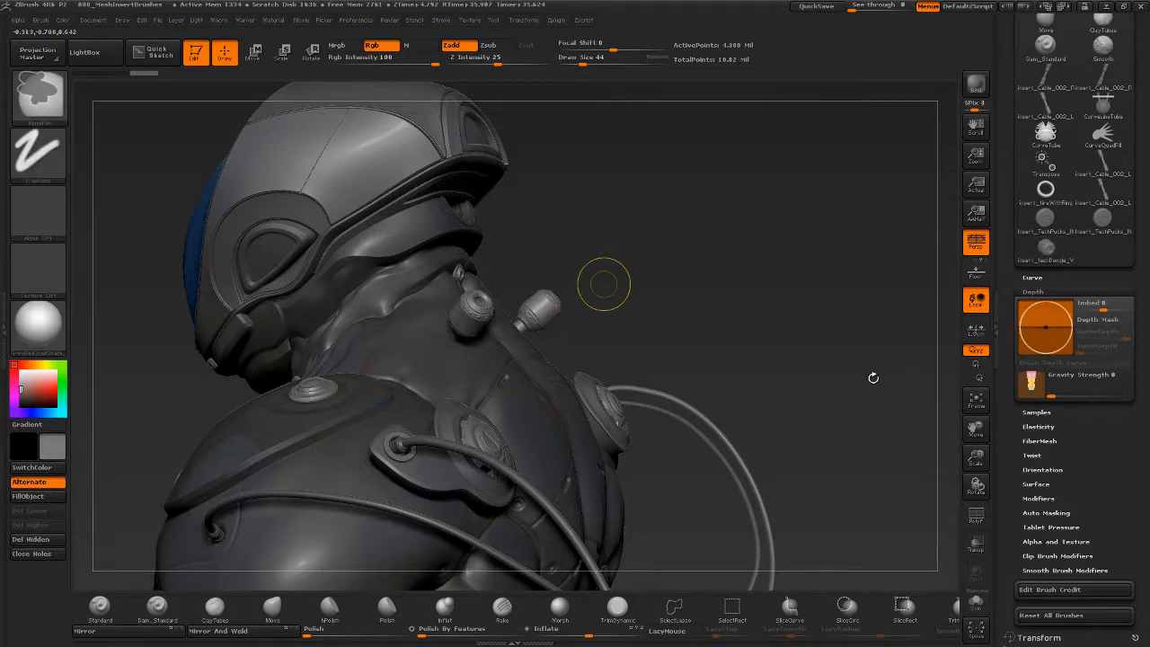
pyautogui.hotkey('ctrl', 'z')
# Lower the brush's Imbed depth, test the dongle insert on the upper back, and undo it.
pyautogui.moveTo(1045, 310); pyautogui.dragTo(1049, 334)
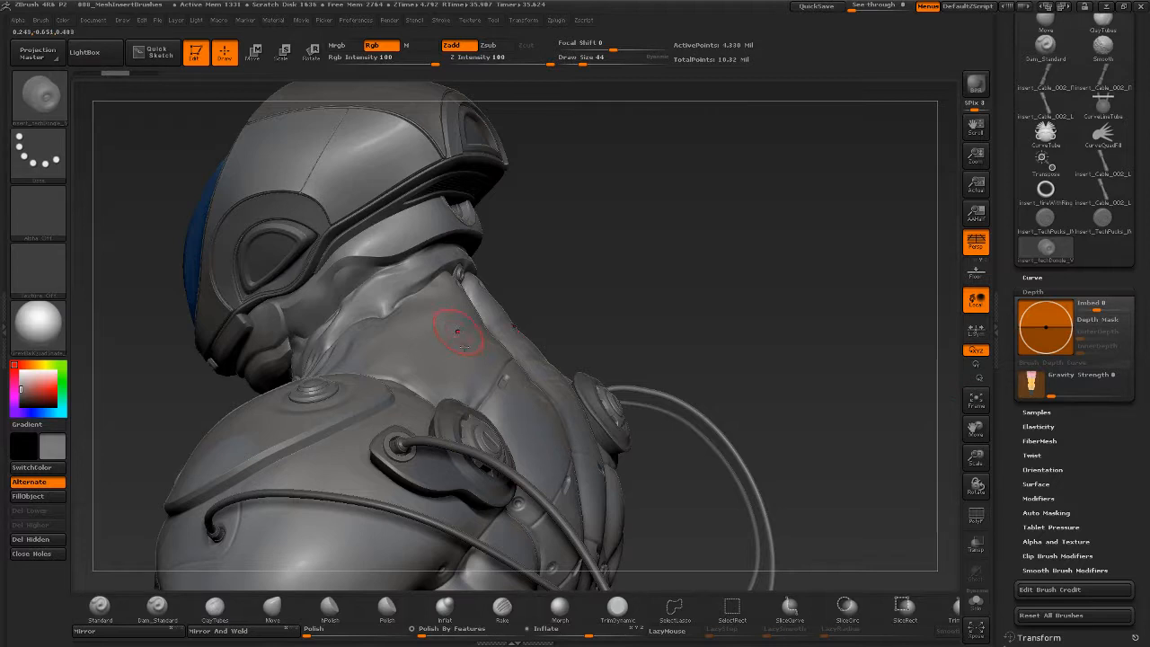
pyautogui.moveTo(460, 334); pyautogui.dragTo(465, 362)
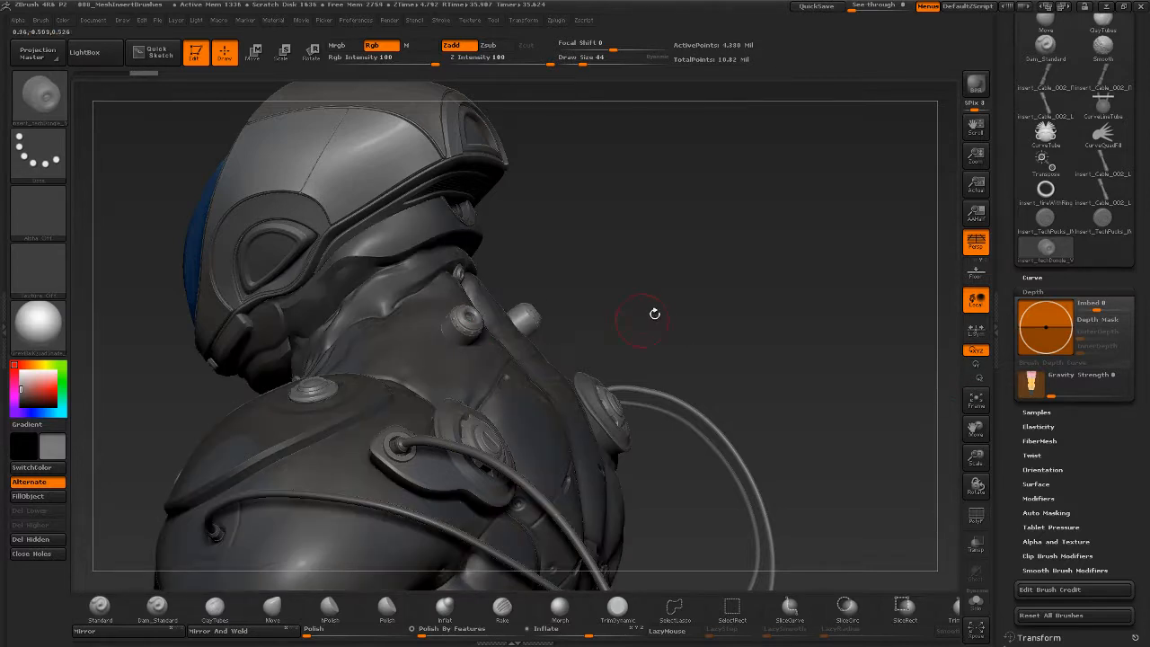
pyautogui.moveTo(661, 319); pyautogui.dragTo(729, 326)
pyautogui.hotkey('ctrl', 'z')
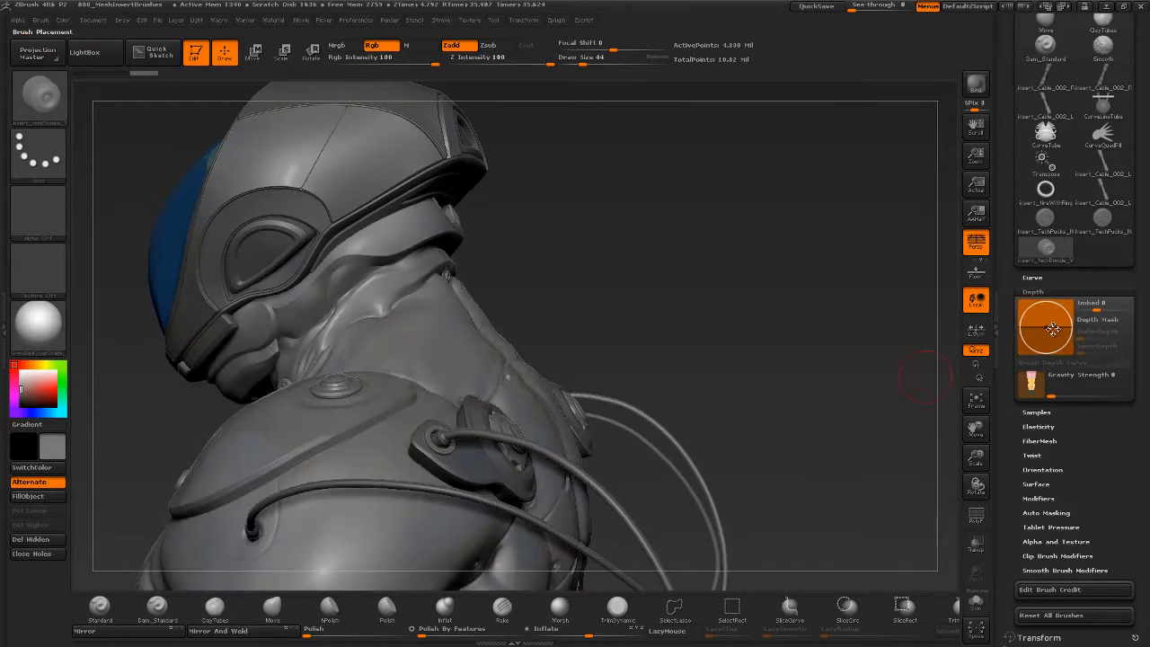
# Try the dongle brush's deepest placement setting and reset its Imbed depth to 74.
pyautogui.moveTo(1045, 328); pyautogui.dragTo(1047, 361)
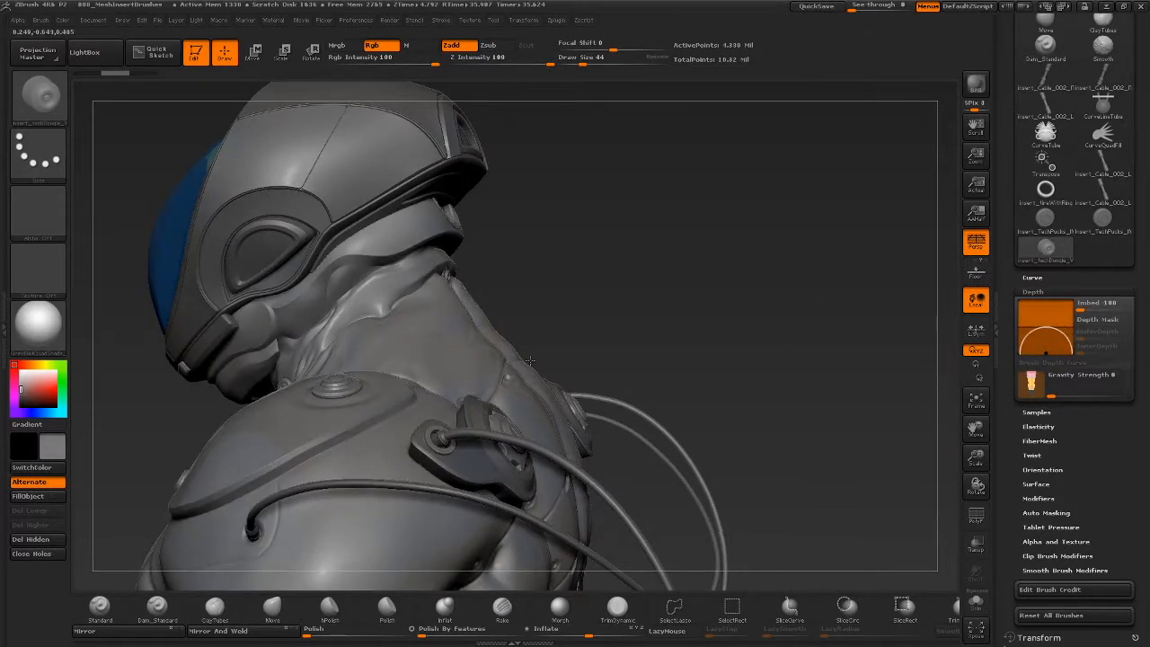
pyautogui.moveTo(1007, 364)
pyautogui.mouseDown()
pyautogui.moveTo(1049, 345)
pyautogui.moveTo(1060, 298)
pyautogui.mouseUp()
pyautogui.hotkey('ctrl', 'z')
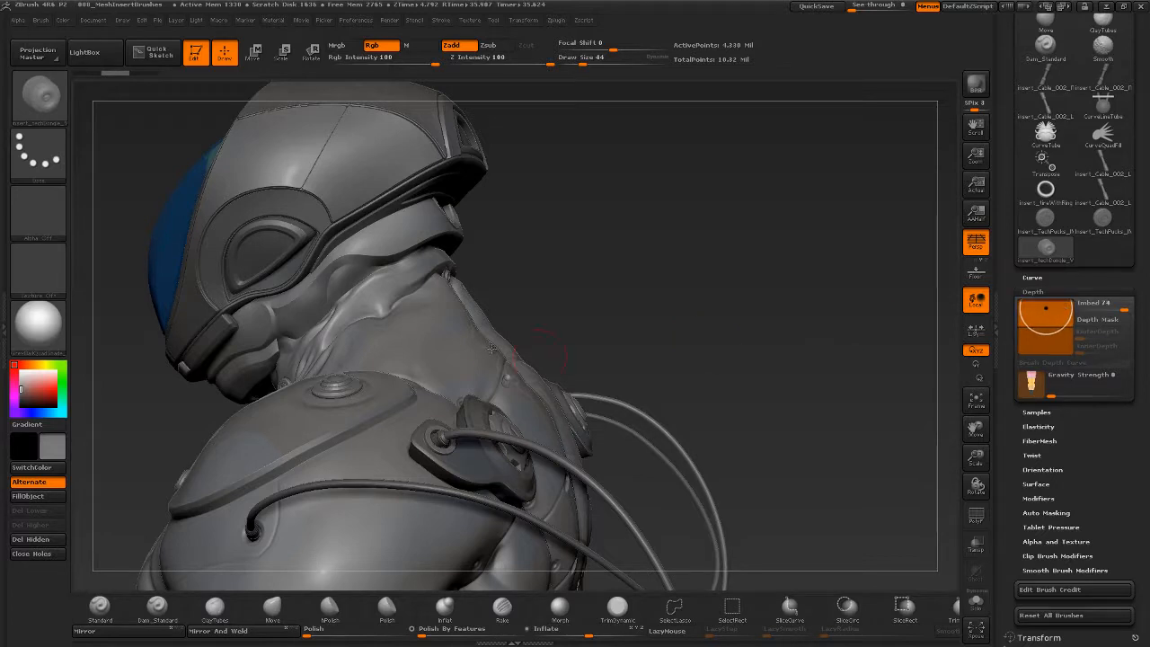
# Test the dongle insert on the back of the neck at Imbed 74, check its placement, and undo it.
pyautogui.moveTo(456, 327); pyautogui.dragTo(473, 364)
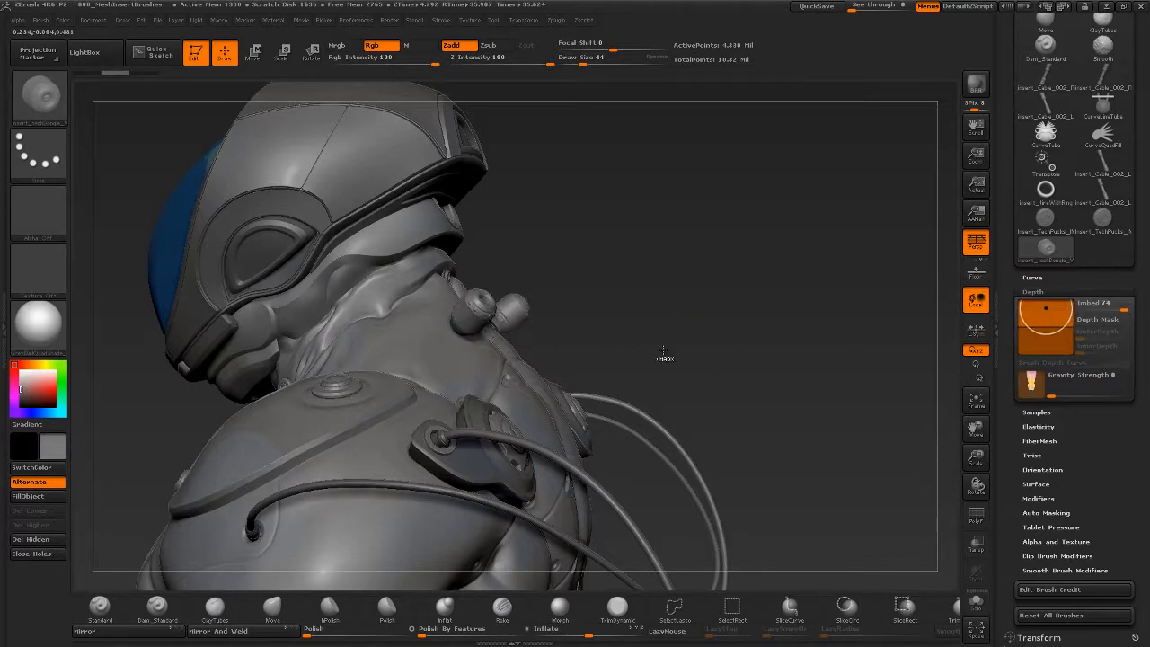
pyautogui.moveTo(685, 336); pyautogui.dragTo(784, 401)
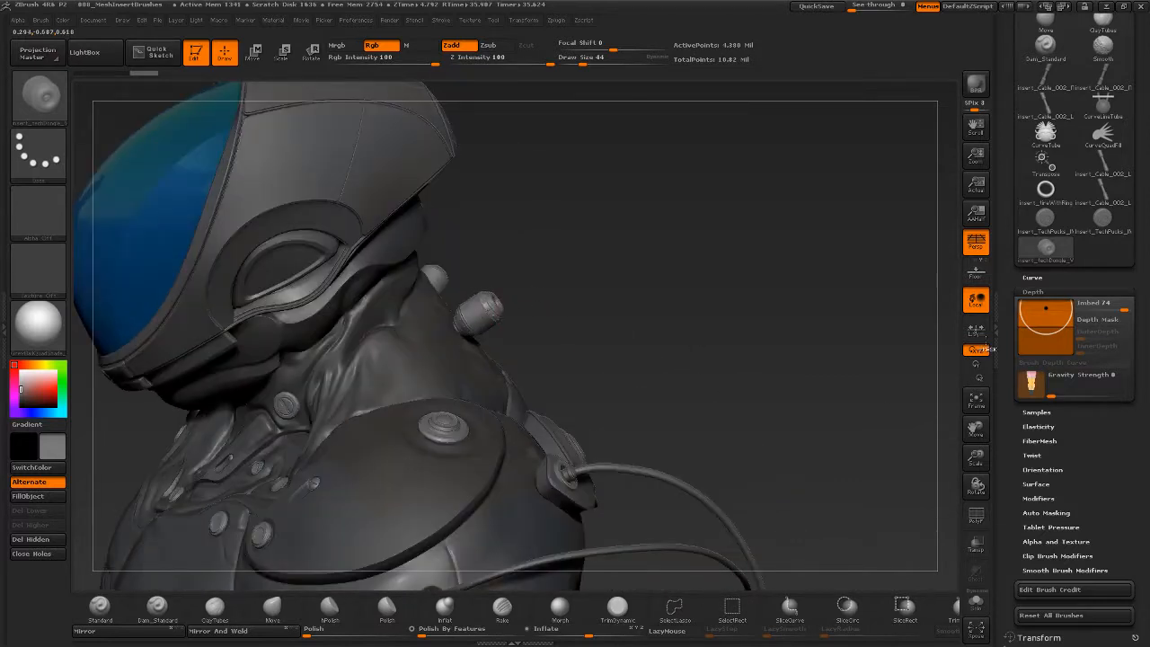
pyautogui.moveTo(986, 349); pyautogui.dragTo(1001, 341)
pyautogui.hotkey('ctrl', 'z')
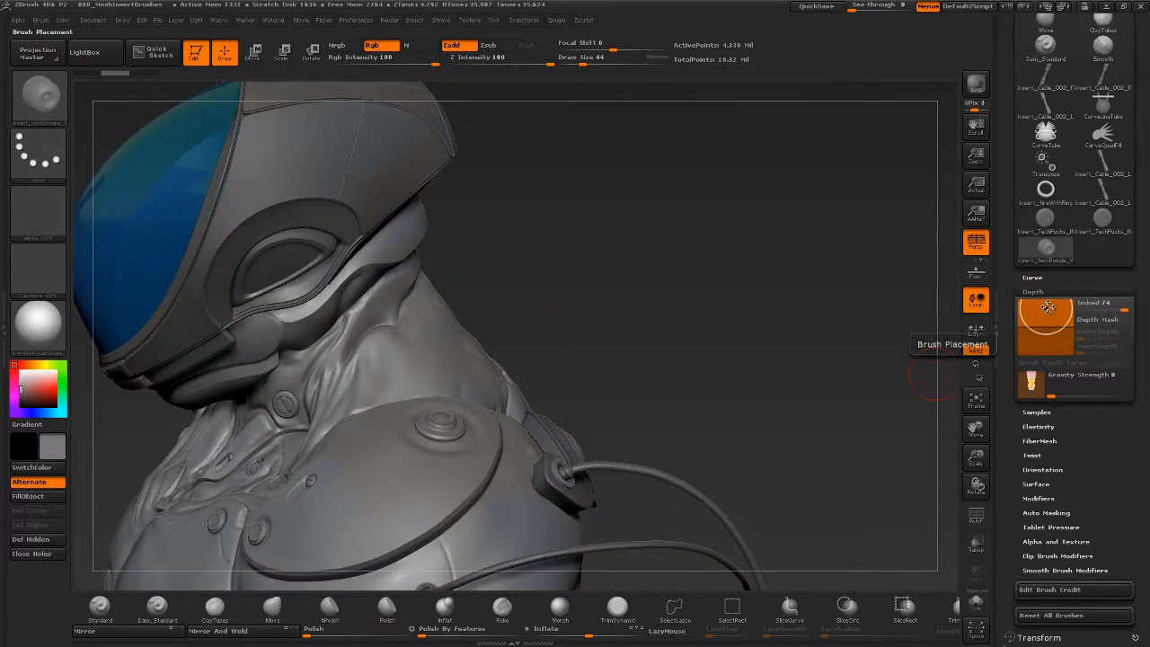
# Set the brush's Imbed depth to 91, test the dongle insert on the neck, and undo the insertion.
pyautogui.moveTo(1047, 307); pyautogui.dragTo(1047, 293)
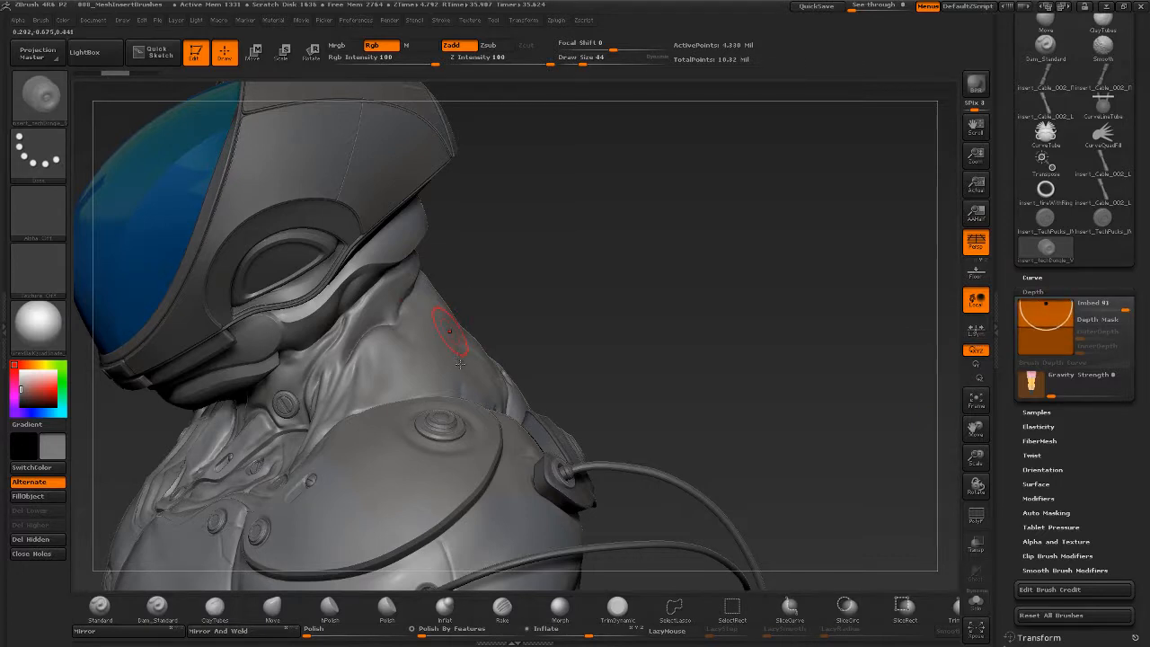
pyautogui.moveTo(459, 363); pyautogui.dragTo(460, 370)
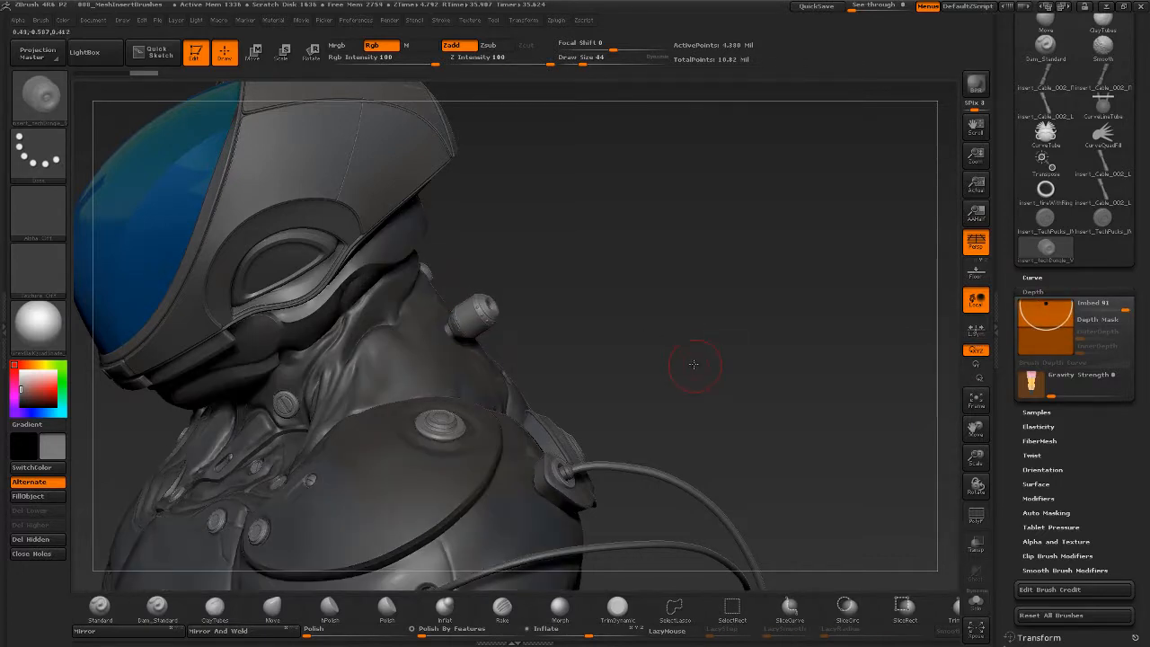
pyautogui.moveTo(688, 359); pyautogui.dragTo(724, 344)
pyautogui.hotkey('ctrl', 'z')
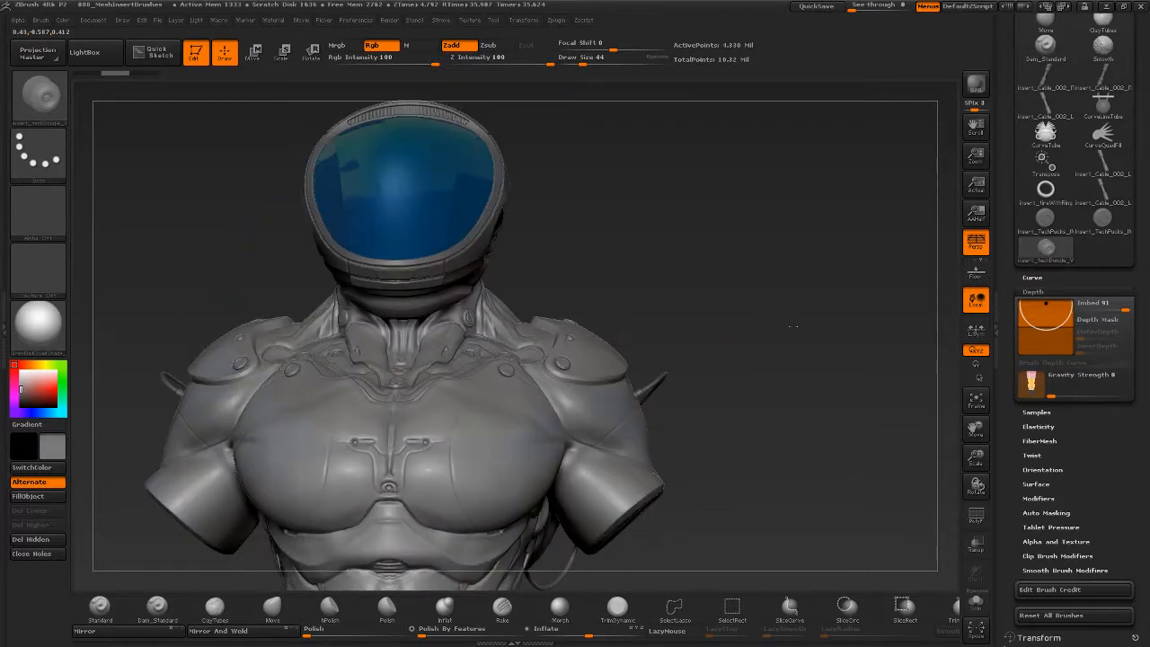
pyautogui.moveTo(792, 326); pyautogui.dragTo(799, 343)
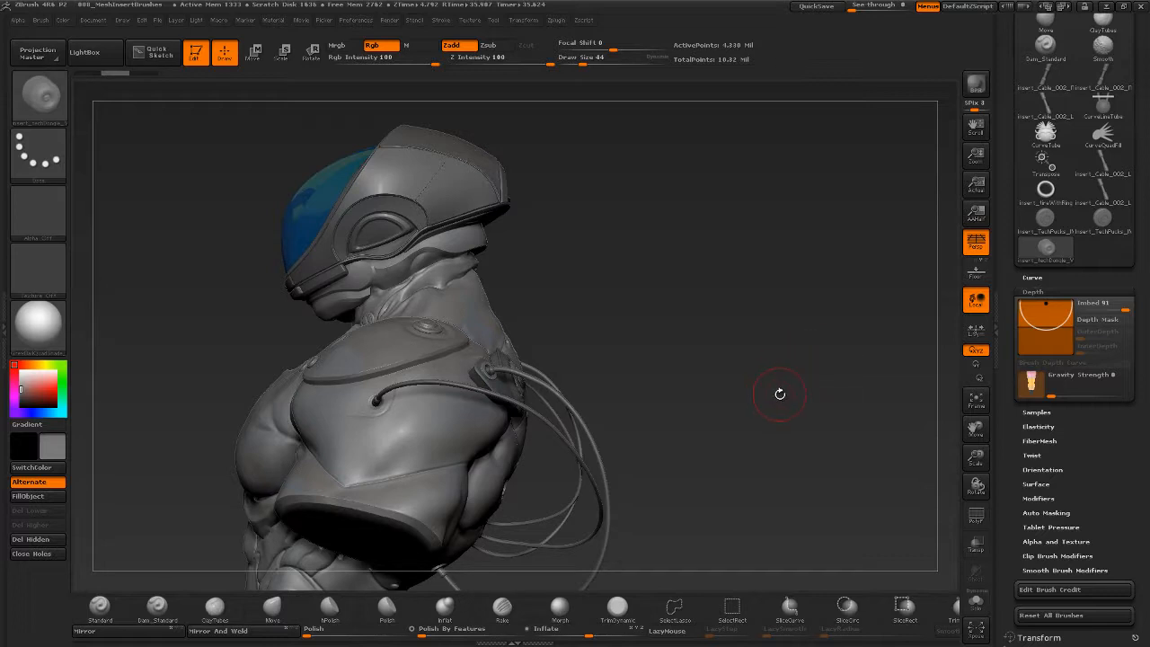
pyautogui.moveTo(780, 396)
pyautogui.mouseDown()
pyautogui.moveTo(821, 381)
pyautogui.moveTo(760, 389)
pyautogui.mouseUp()
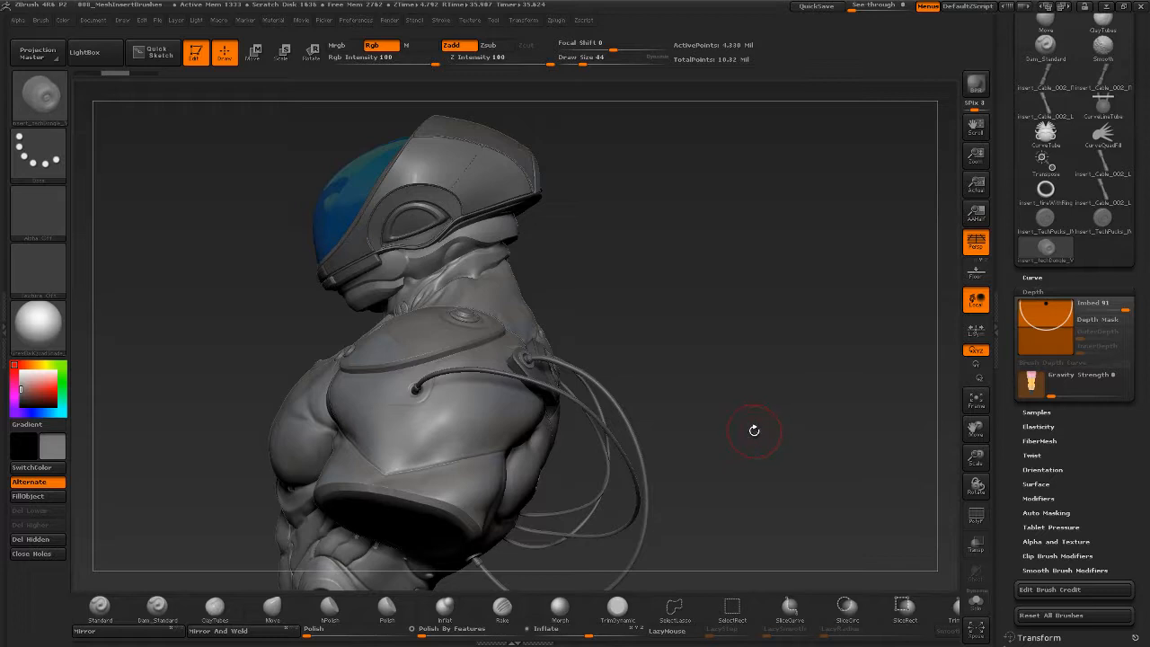
pyautogui.moveTo(769, 440); pyautogui.dragTo(908, 329)
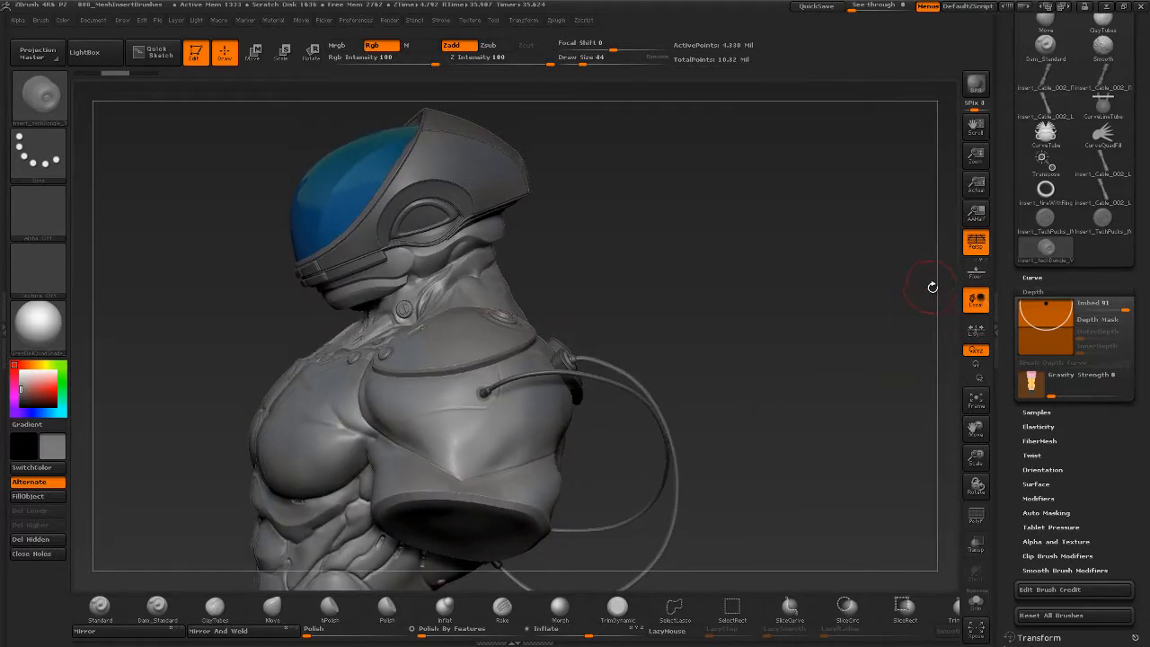
# Switch the active tool from the Body model to Plane3D.
pyautogui.moveTo(1011, 208)
pyautogui.mouseDown()
pyautogui.moveTo(1009, 328)
pyautogui.moveTo(1013, 220)
pyautogui.mouseUp()
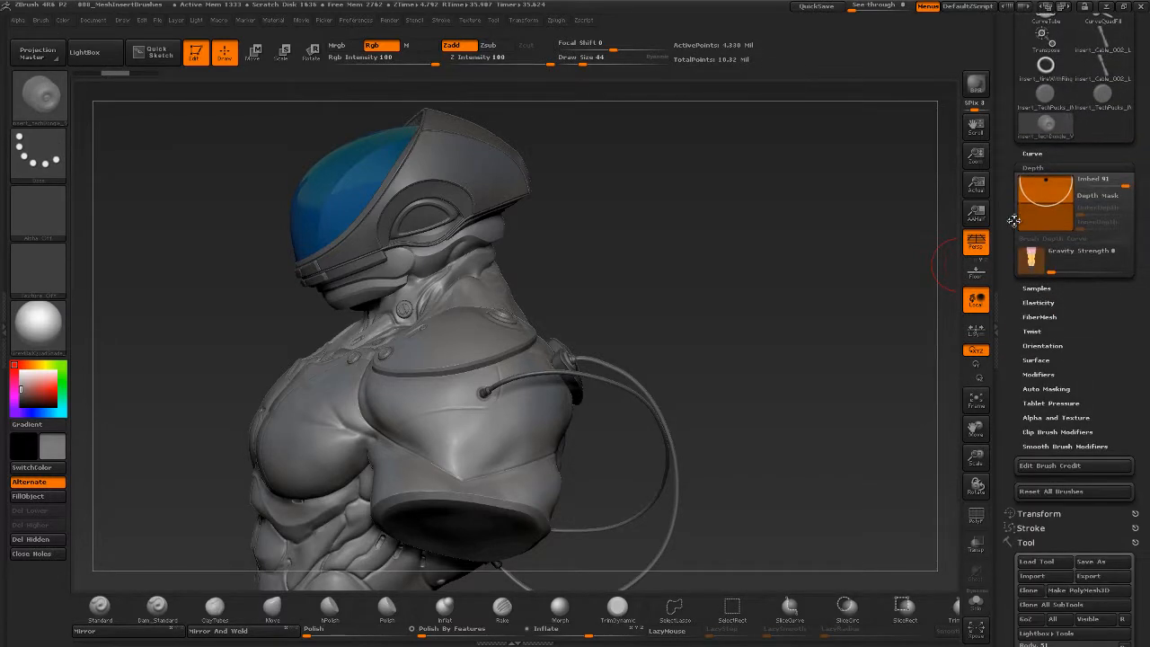
pyautogui.moveTo(1017, 499); pyautogui.dragTo(1024, 245)
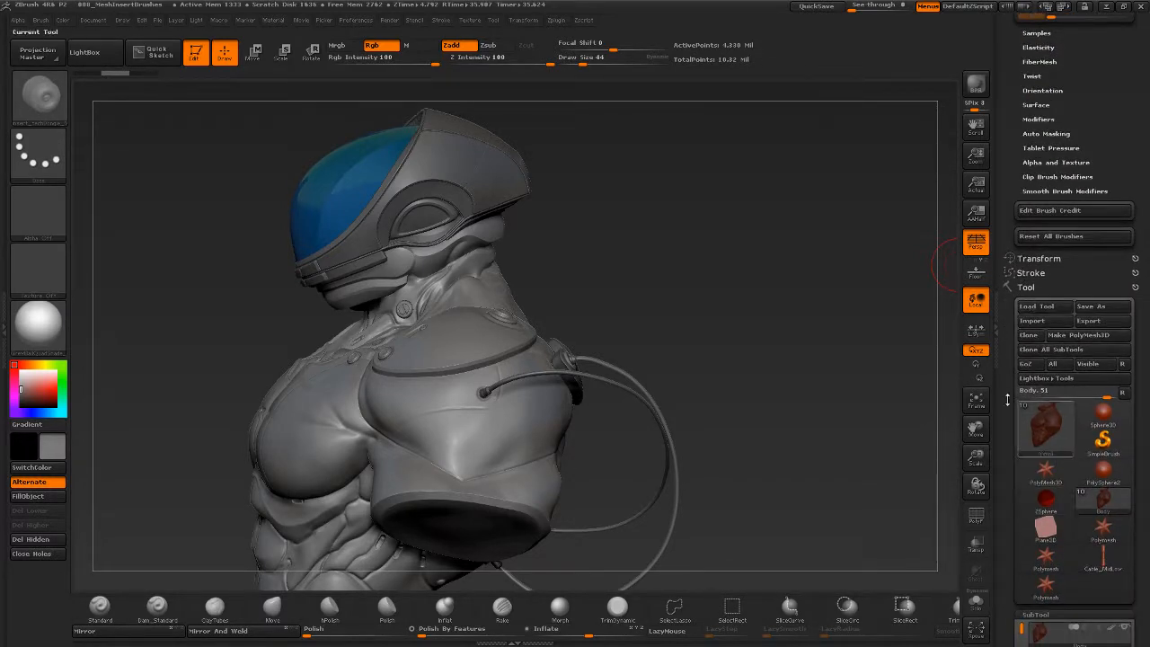
pyautogui.moveTo(1007, 437); pyautogui.dragTo(1014, 358)
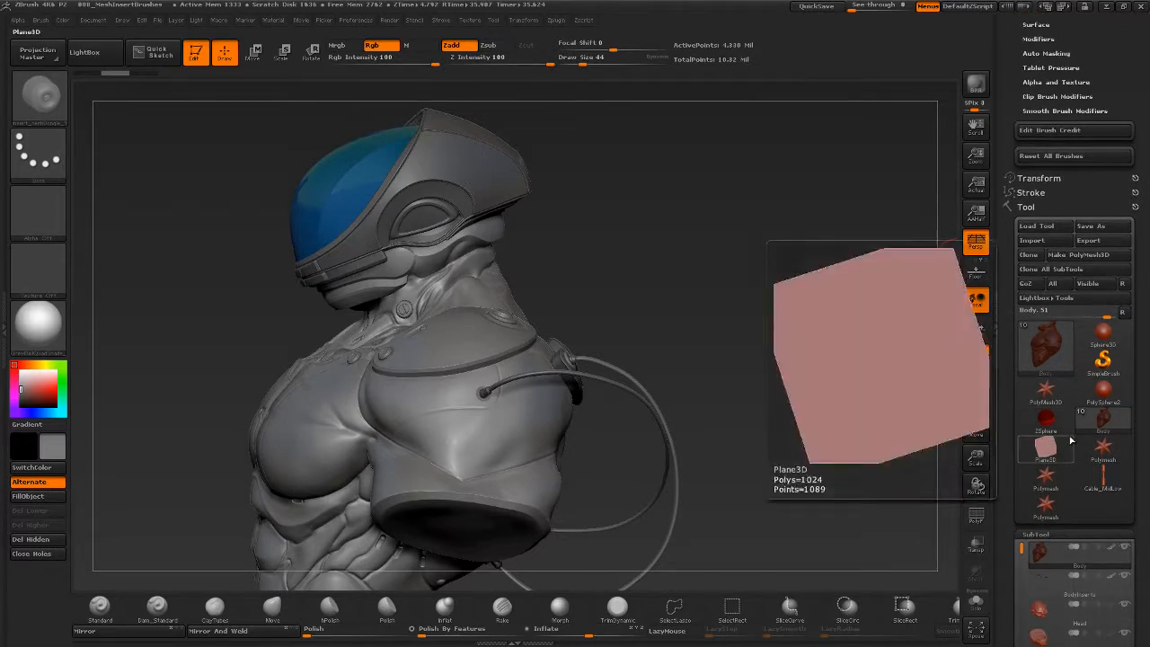
pyautogui.click(1045, 449)
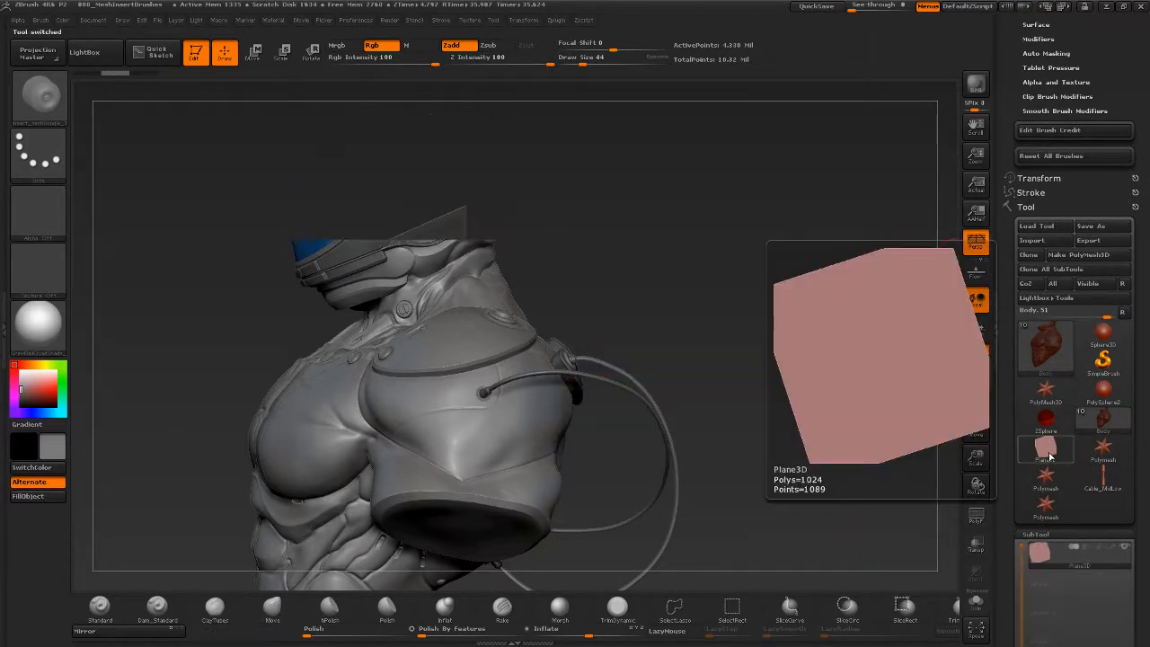
pyautogui.moveTo(689, 434); pyautogui.dragTo(720, 443)
# Convert the Plane3D tool into a PolyMesh3D and align it straight to the front view.
pyautogui.moveTo(1047, 447)
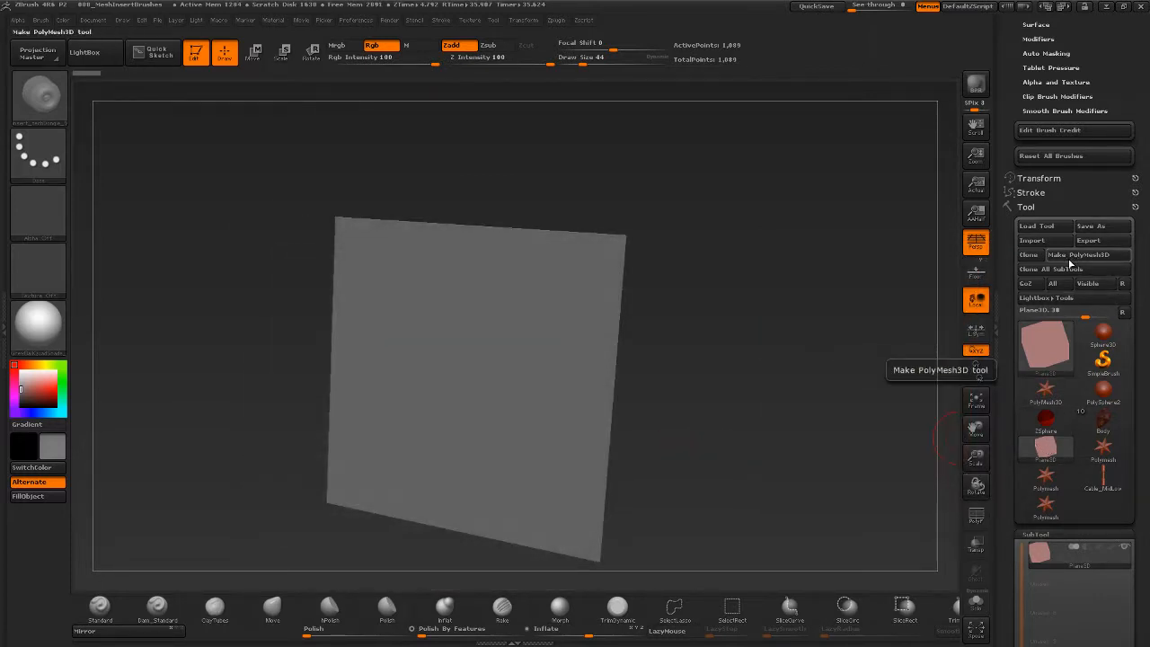
pyautogui.click(1095, 256)
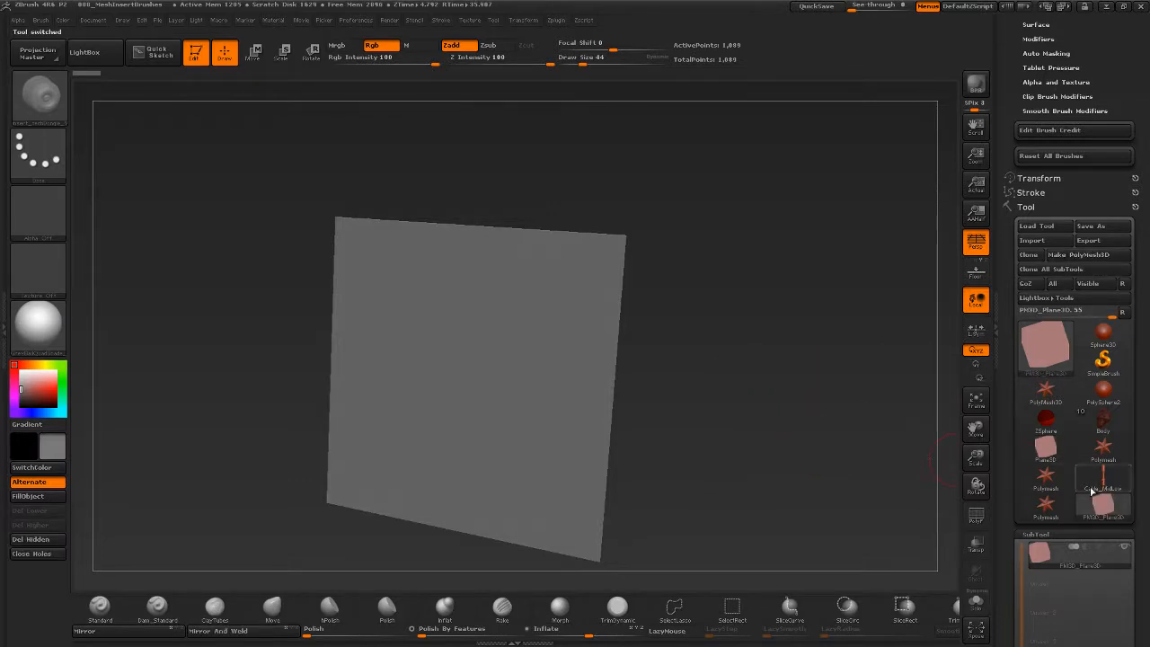
pyautogui.moveTo(1111, 518)
pyautogui.keyDown('shift'); pyautogui.moveTo(732, 432); pyautogui.dragTo(926, 419); pyautogui.keyUp('shift')
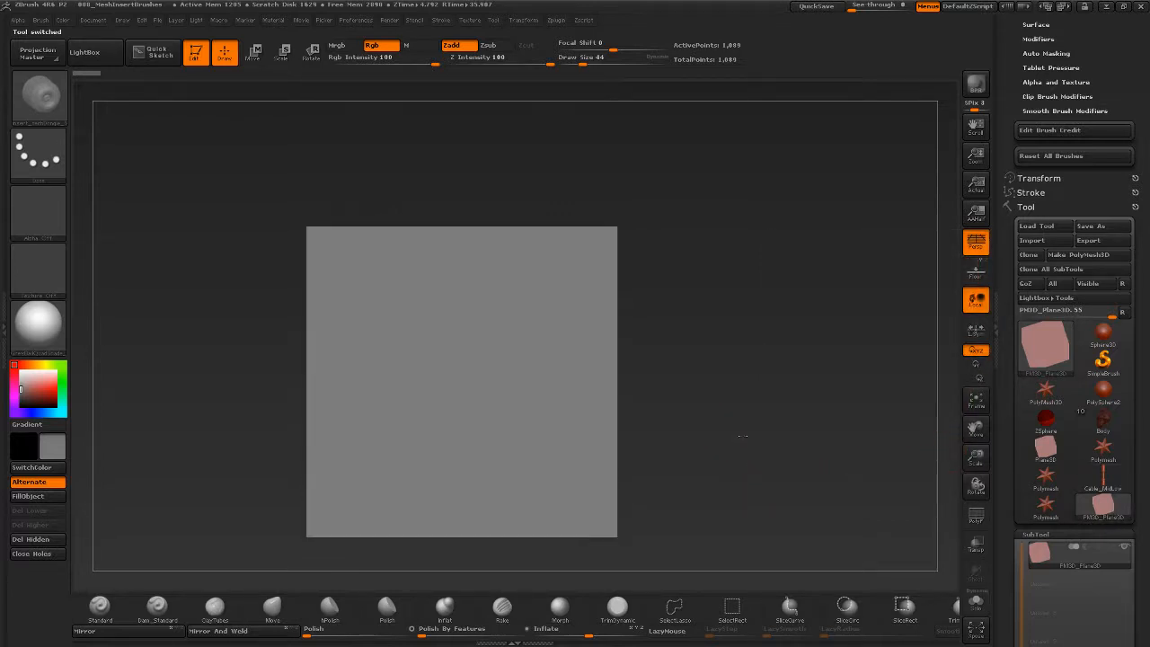
# Show the plane's polyframe and reconstruct its lower subdivision levels four times, down to a 2 x 2 grid of faces.
pyautogui.click(976, 513)
pyautogui.moveTo(898, 462); pyautogui.dragTo(761, 474)
pyautogui.moveTo(1015, 501); pyautogui.dragTo(1035, 358)
pyautogui.click(1039, 283)
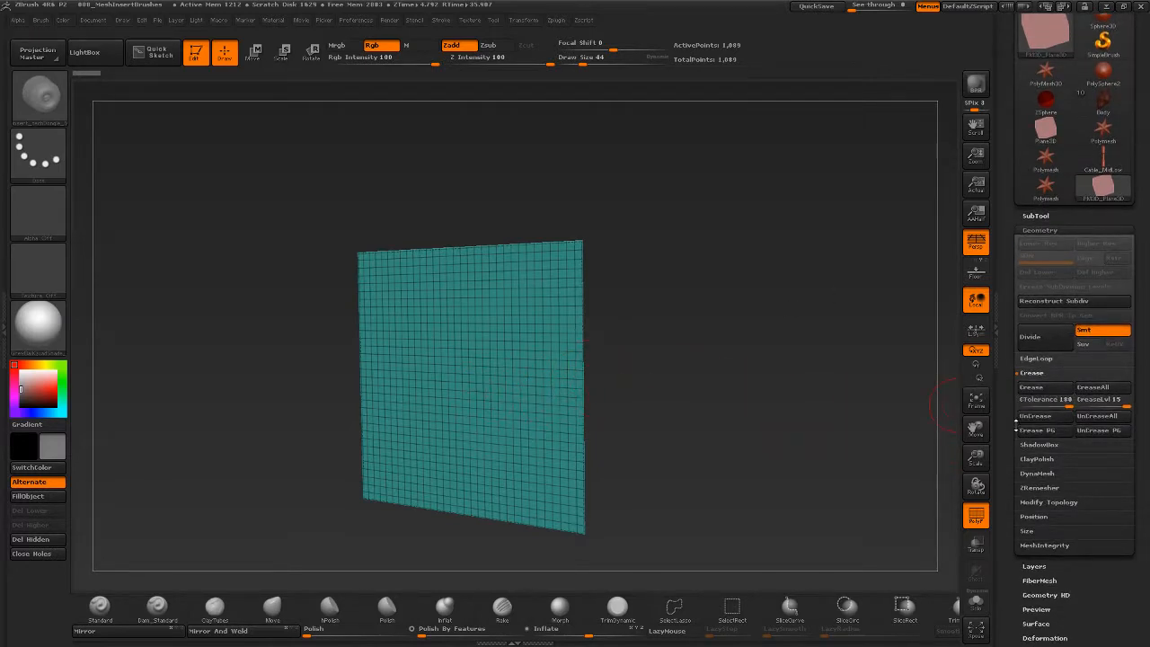
pyautogui.click(1067, 302)
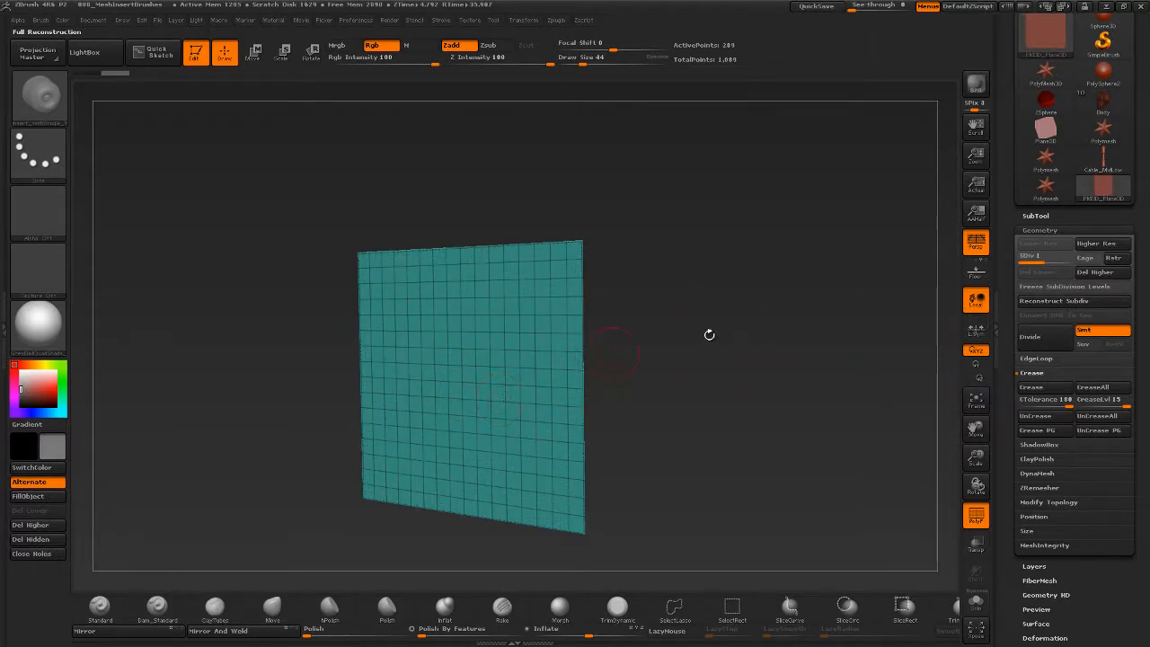
pyautogui.click(1065, 302)
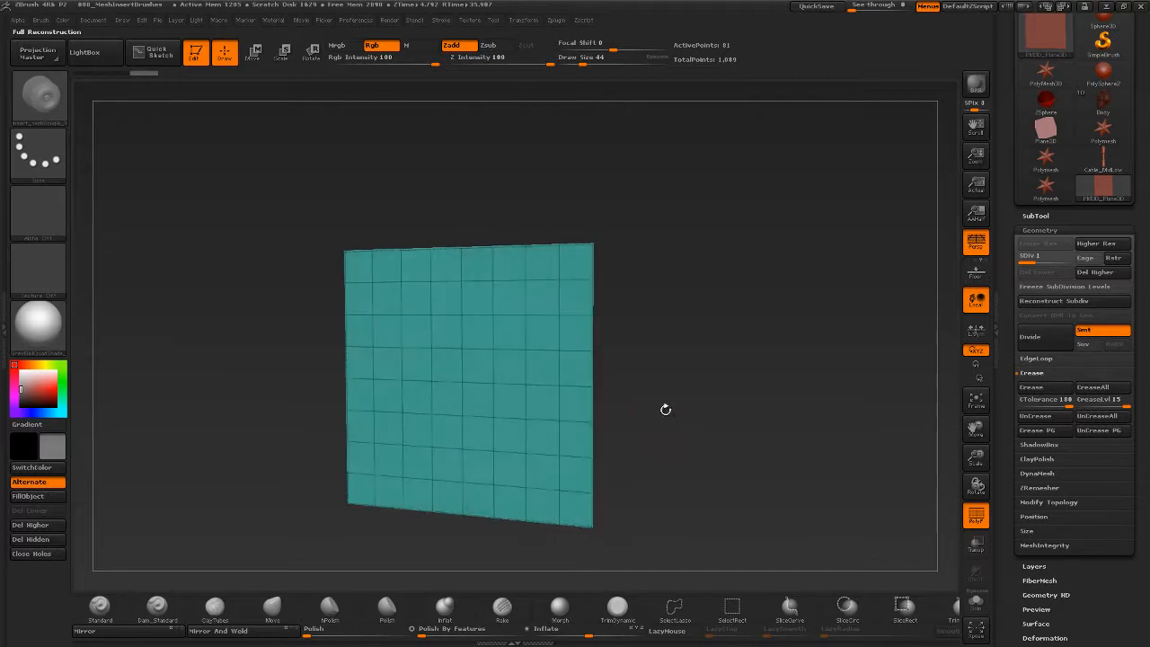
pyautogui.click(1056, 303)
pyautogui.click(1066, 302)
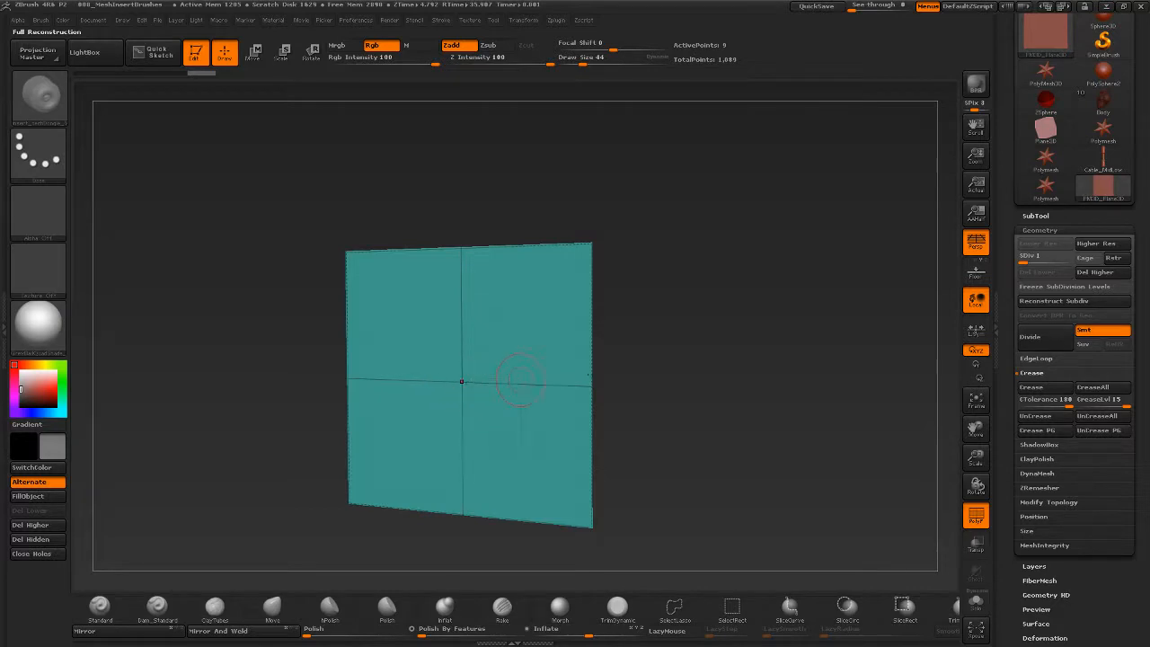
# Rotate the plane with the Rotate deformation so that it lies flat like a horizontal floor.
pyautogui.moveTo(699, 405); pyautogui.dragTo(748, 395)
pyautogui.scroll(-6, 1006, 446)
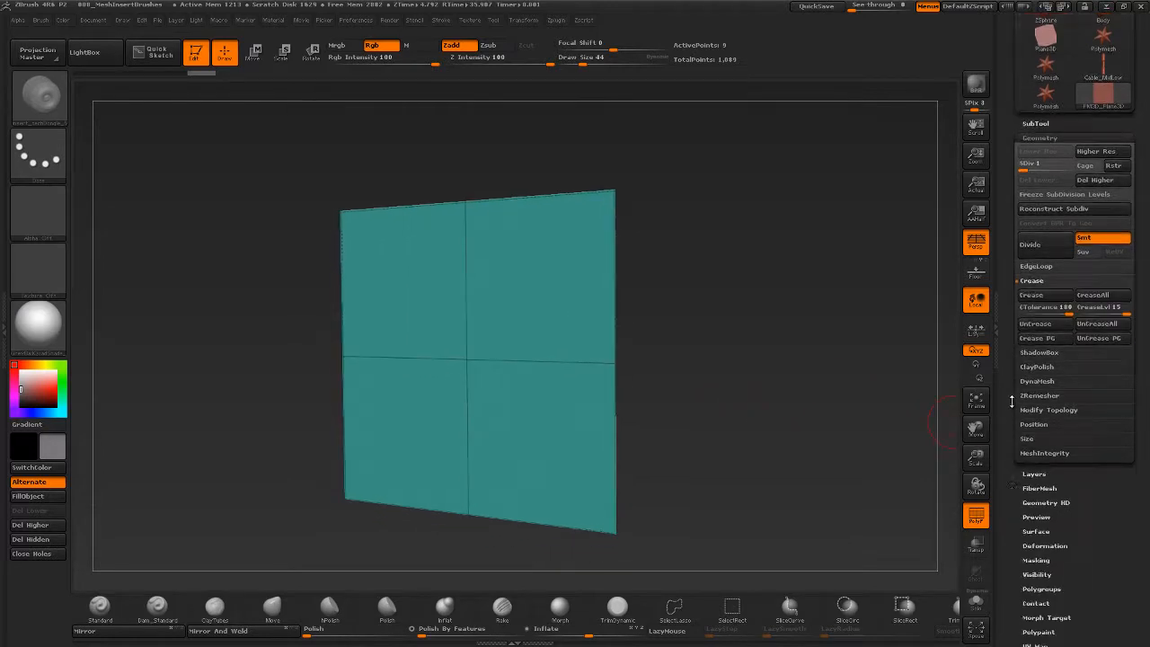
pyautogui.click(1045, 318)
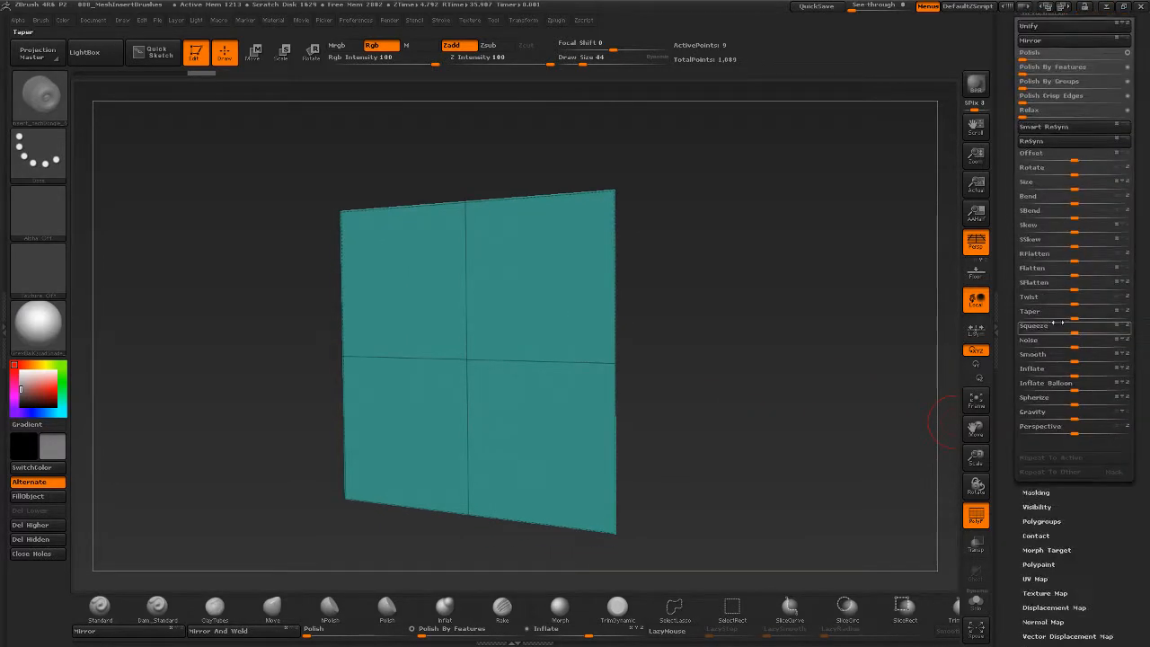
pyautogui.scroll(-3, 1014, 213)
pyautogui.scroll(2, 1013, 213)
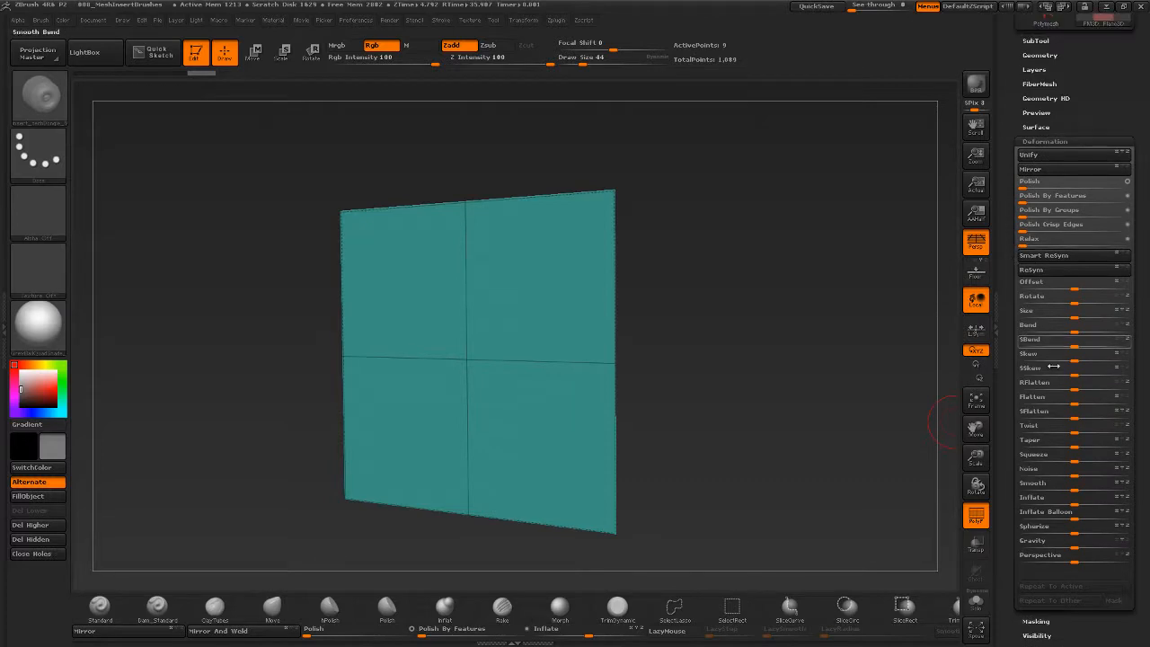
pyautogui.click(1114, 297)
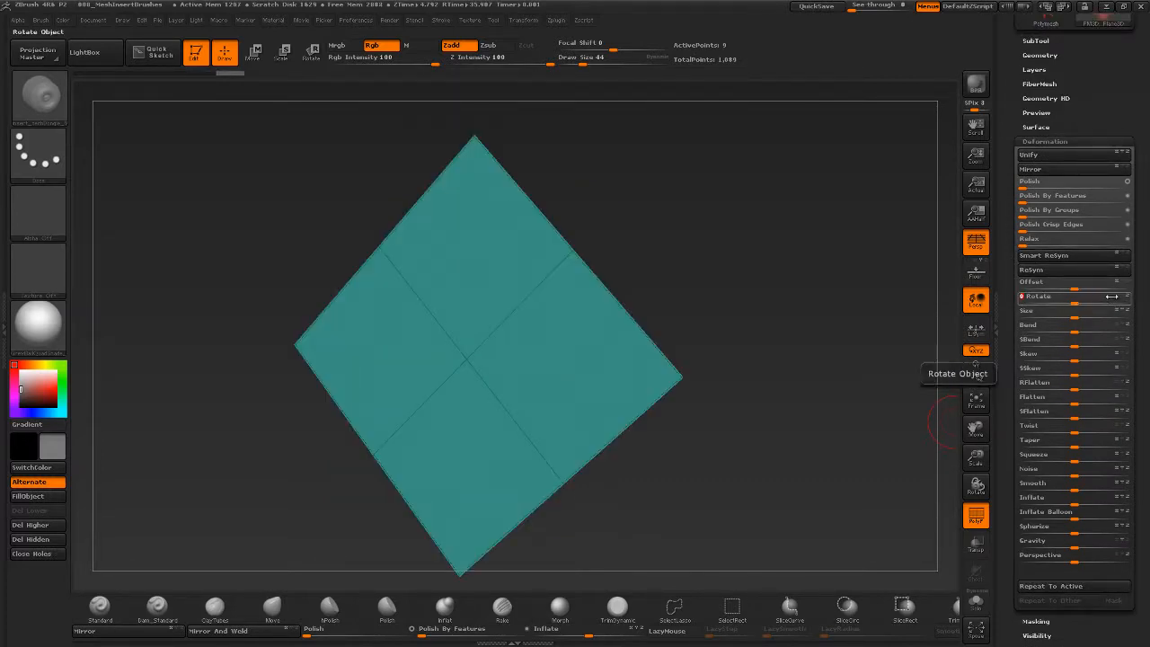
pyautogui.hotkey('ctrl', 'z')
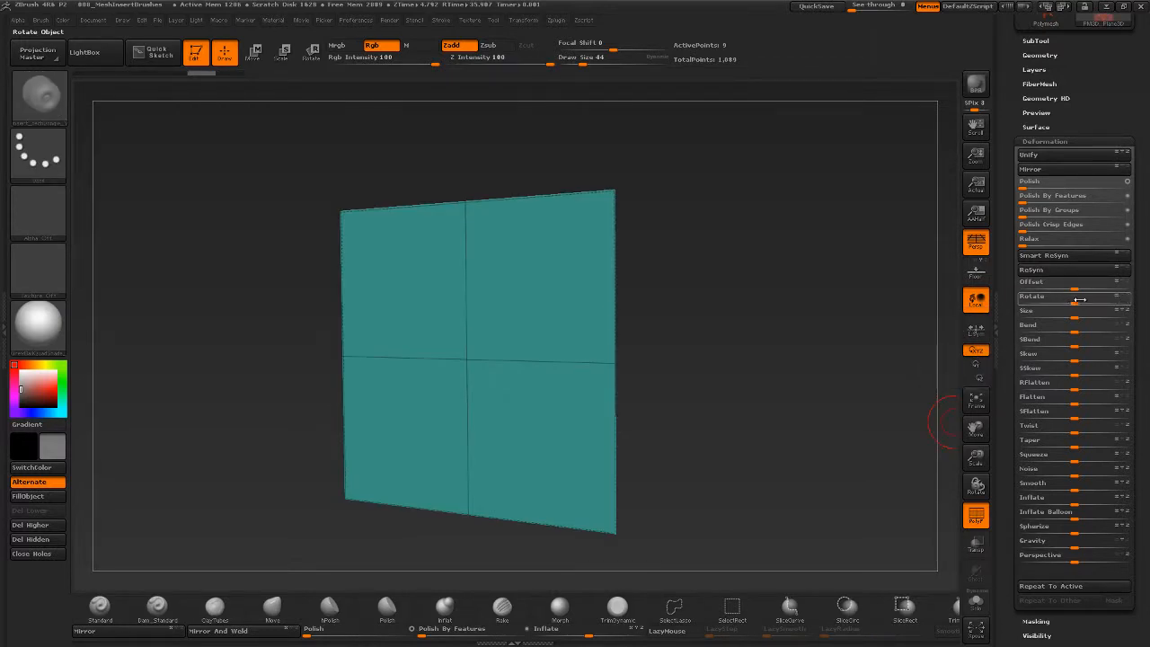
pyautogui.moveTo(1079, 299); pyautogui.dragTo(1102, 301)
pyautogui.hotkey('ctrl', 'z')
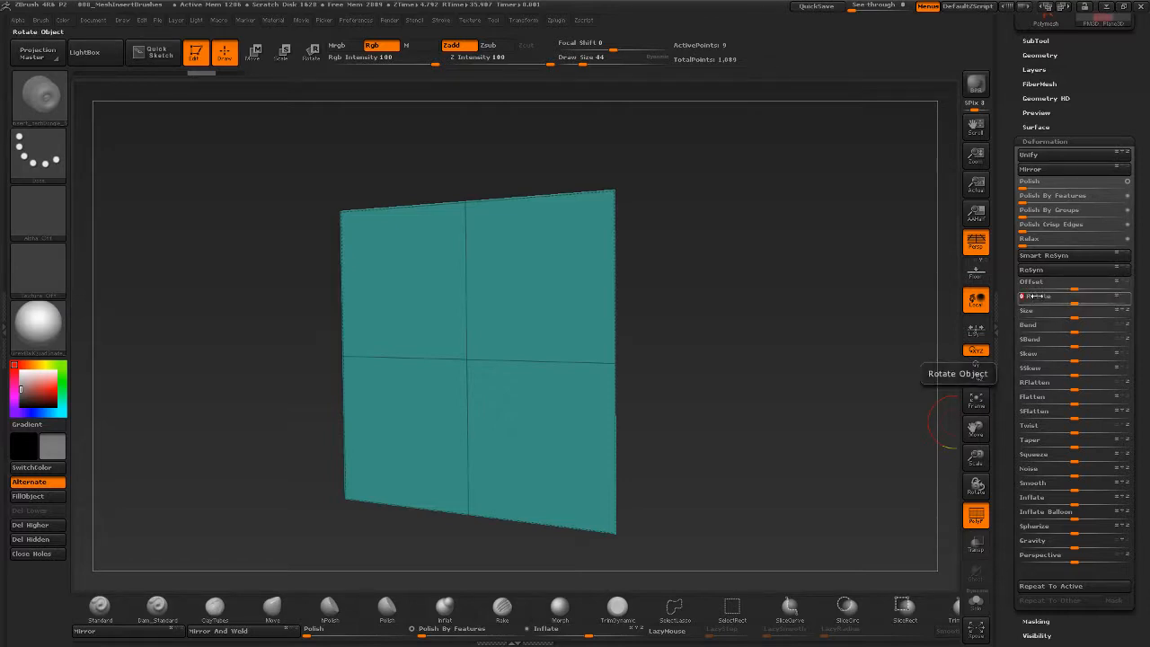
pyautogui.press('Return')
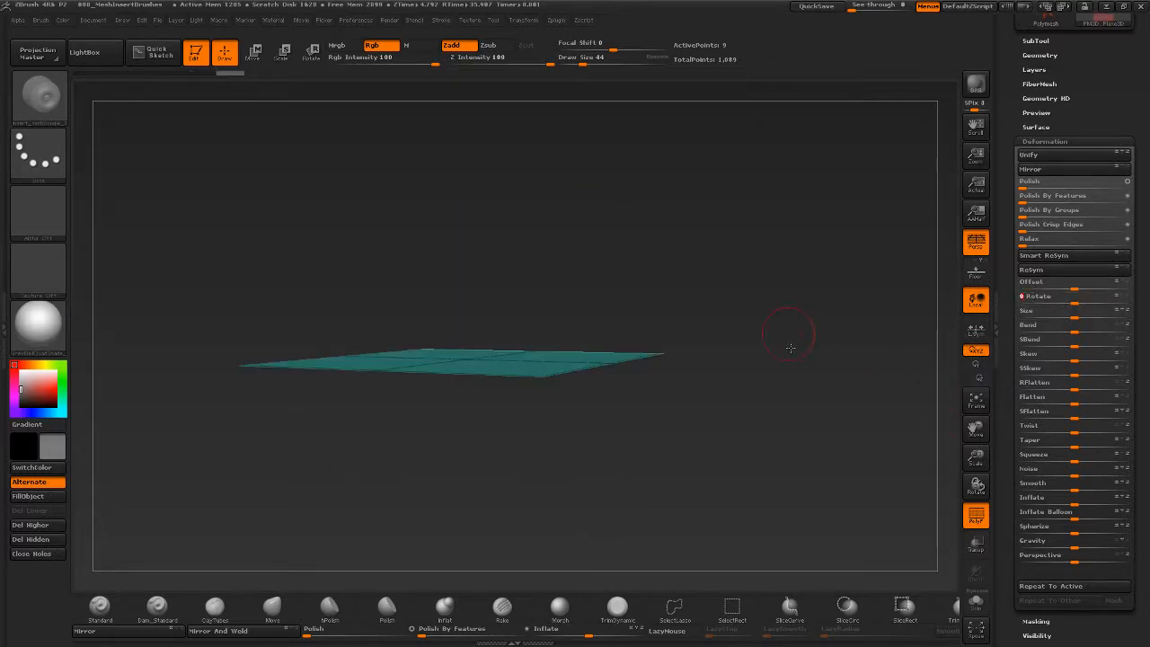
pyautogui.moveTo(785, 333); pyautogui.dragTo(858, 362)
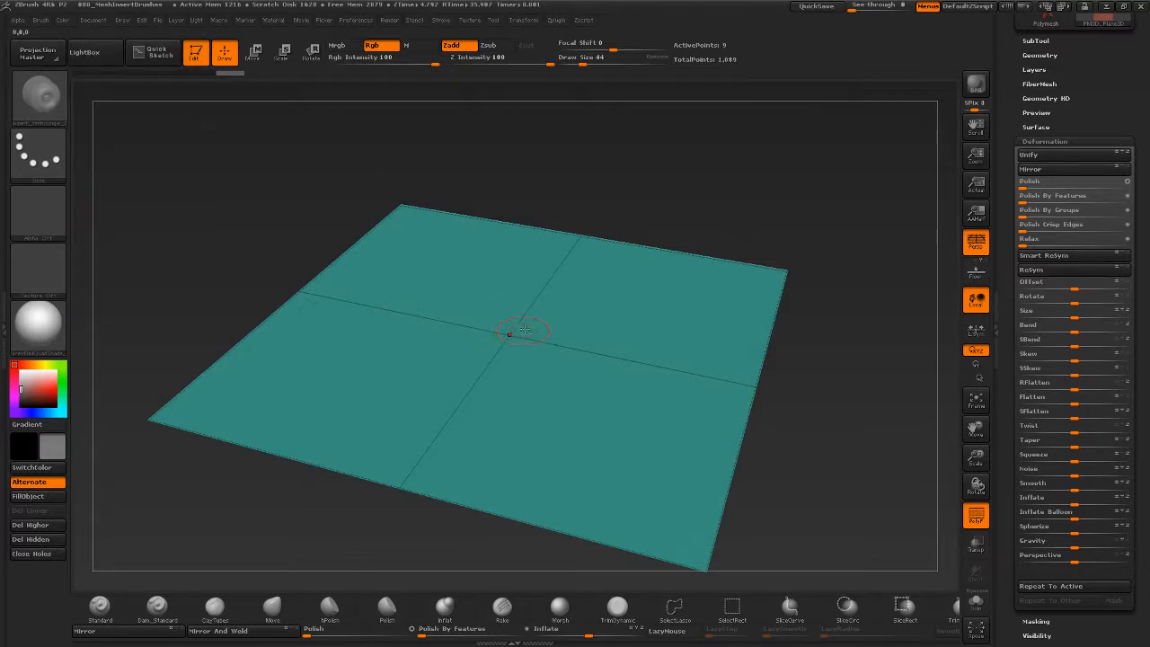
# Frame the whole plane and set the brush Draw Size to 245 so the cursor covers most of its surface.
pyautogui.press('s')
pyautogui.moveTo(535, 327); pyautogui.dragTo(555, 326)
pyautogui.moveTo(652, 176); pyautogui.dragTo(657, 206)
pyautogui.moveTo(716, 157); pyautogui.dragTo(721, 199)
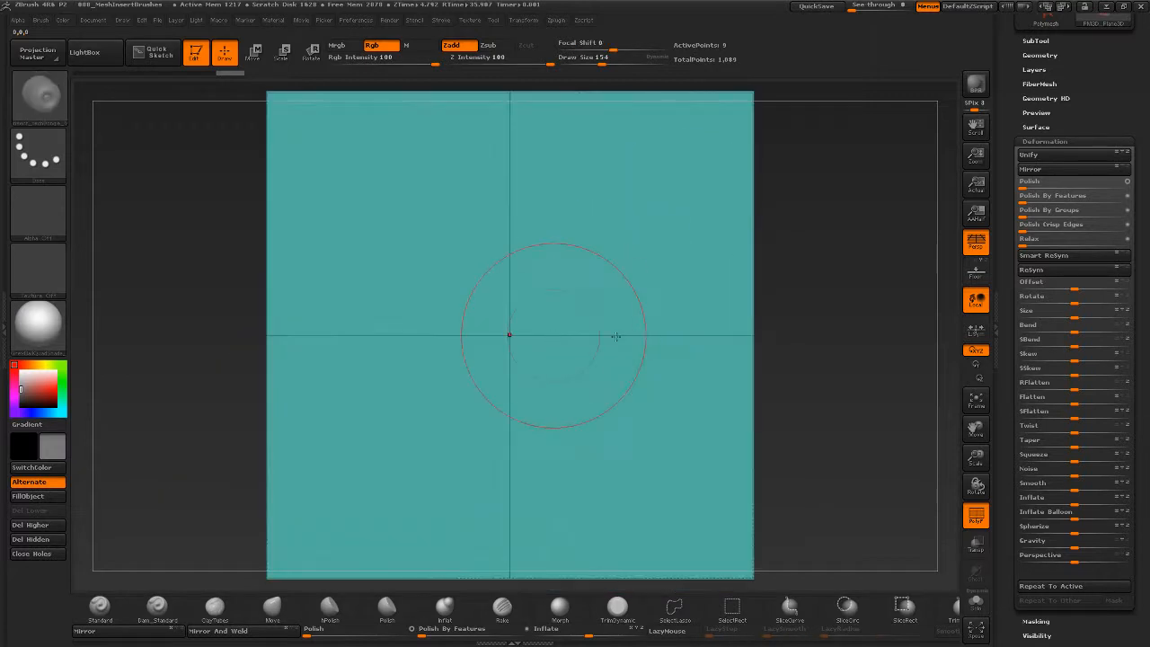
pyautogui.press('f')
pyautogui.press('s')
pyautogui.moveTo(517, 333); pyautogui.dragTo(531, 333)
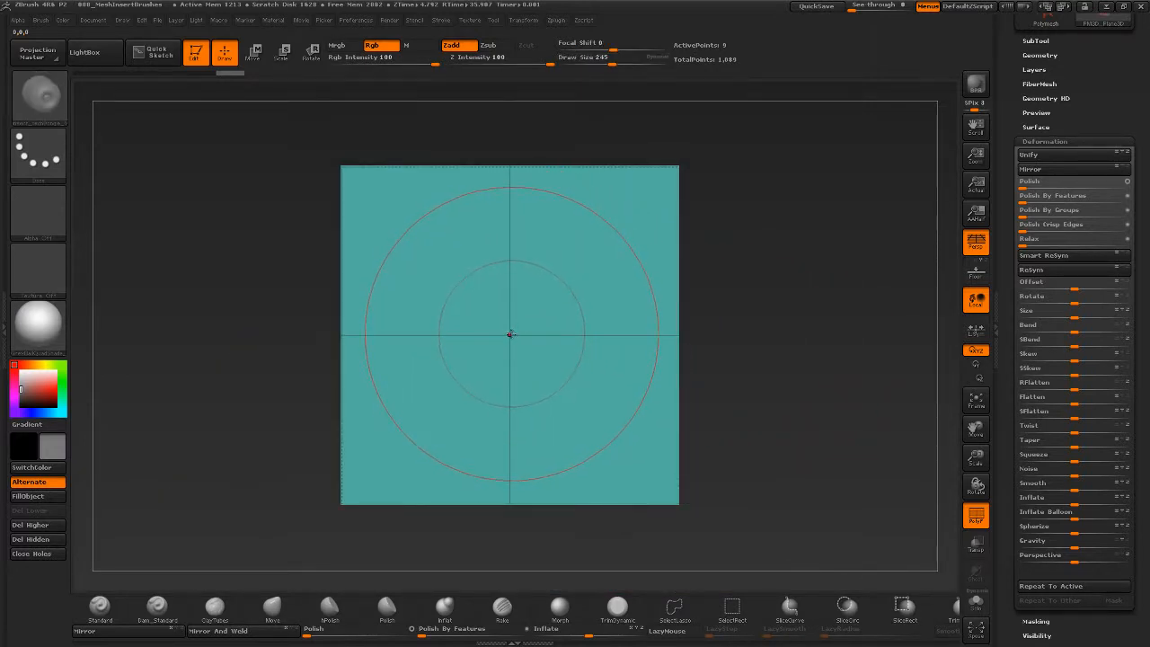
pyautogui.moveTo(767, 404); pyautogui.dragTo(791, 304)
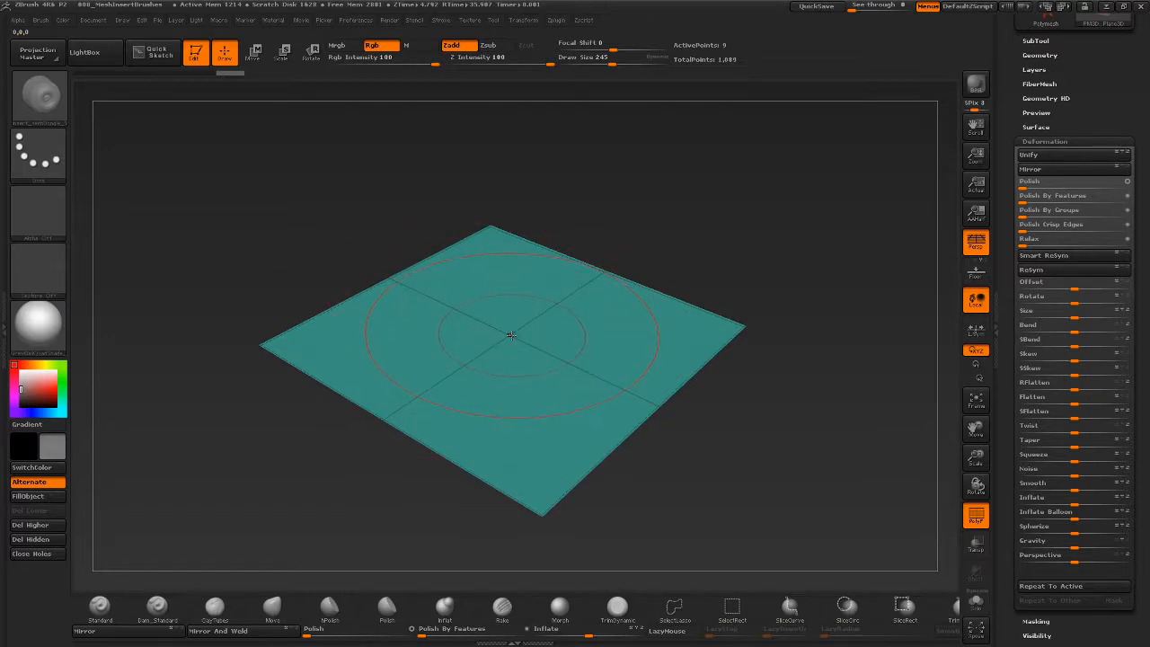
# Try to insert the mesh at the plane's centre, and delete the plane's higher subdivision levels.
pyautogui.moveTo(510, 335); pyautogui.dragTo(517, 370)
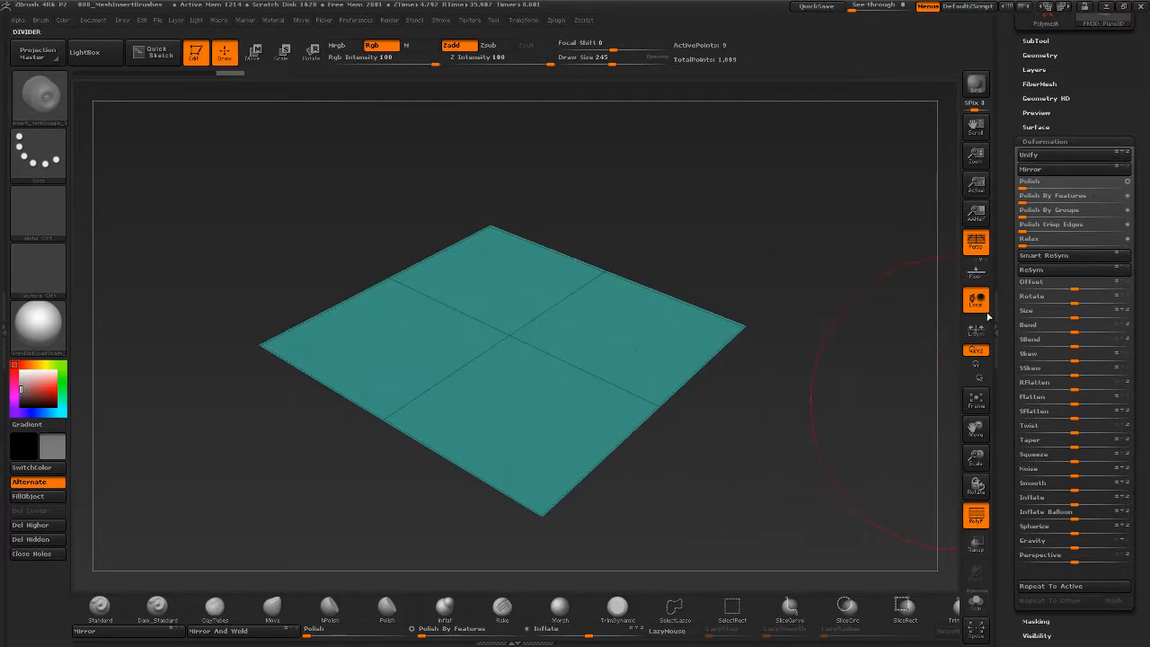
pyautogui.scroll(3, 1038, 162)
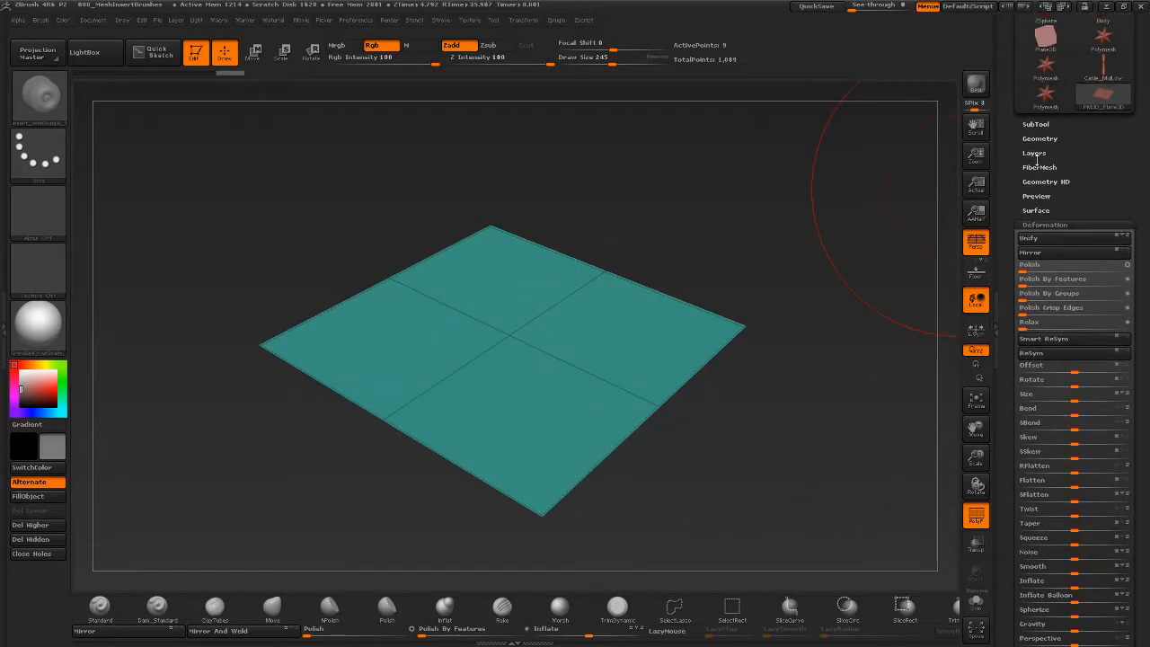
pyautogui.click(1042, 138)
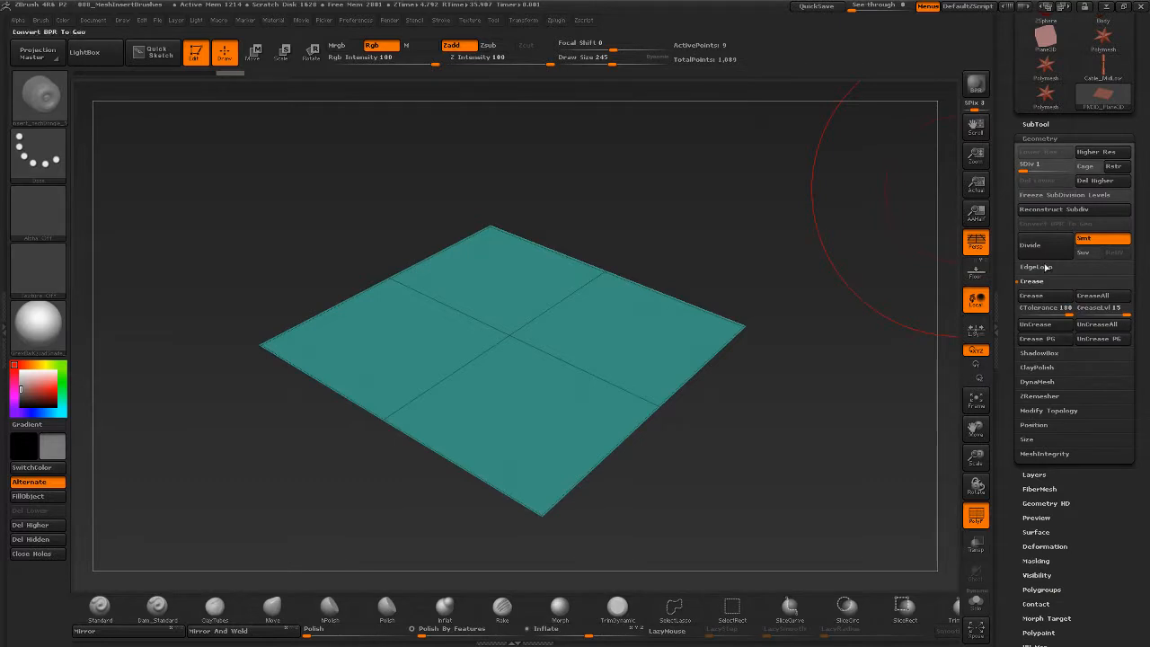
pyautogui.click(1097, 180)
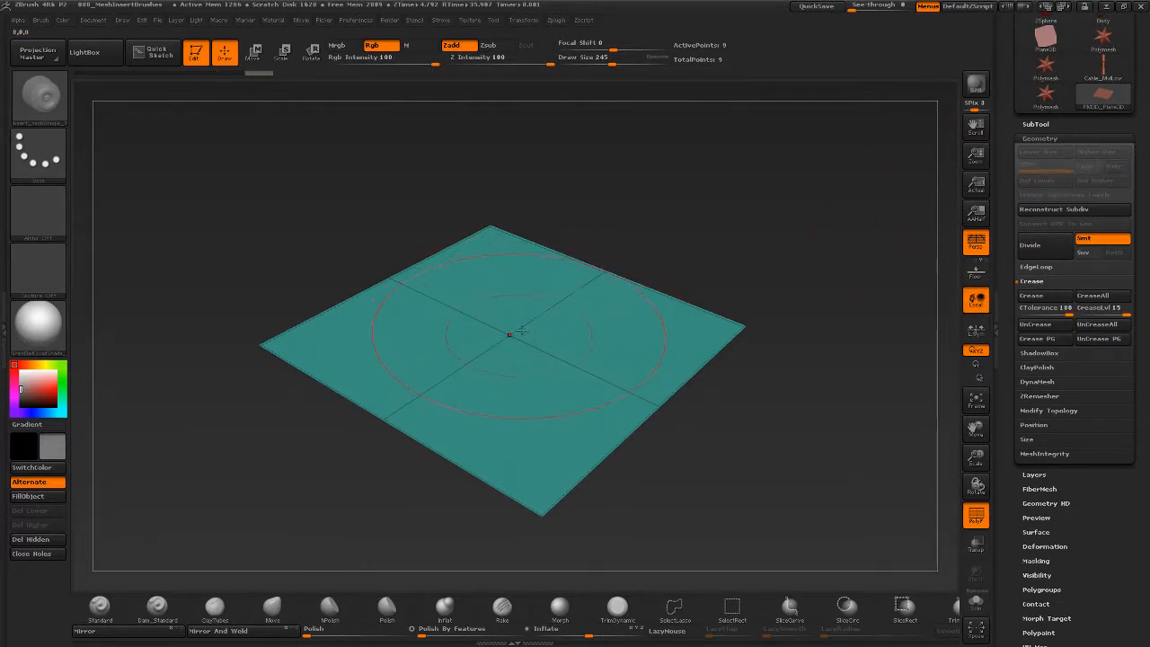
# Insert the dongle mesh upright at the plane's centre point and test clearing the mask on the plane.
pyautogui.moveTo(510, 335)
pyautogui.mouseDown()
pyautogui.moveTo(535, 447)
pyautogui.moveTo(549, 460)
pyautogui.mouseUp()
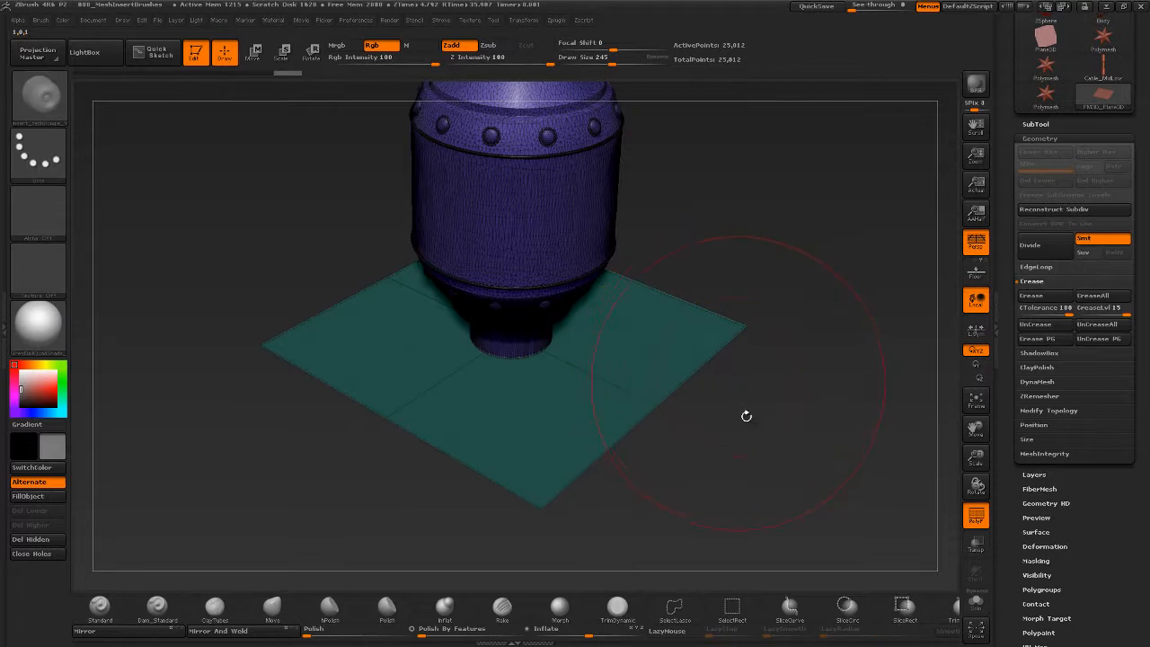
pyautogui.keyDown('alt'); pyautogui.moveTo(808, 460); pyautogui.dragTo(785, 466); pyautogui.keyUp('alt')
pyautogui.moveTo(807, 406); pyautogui.dragTo(812, 430)
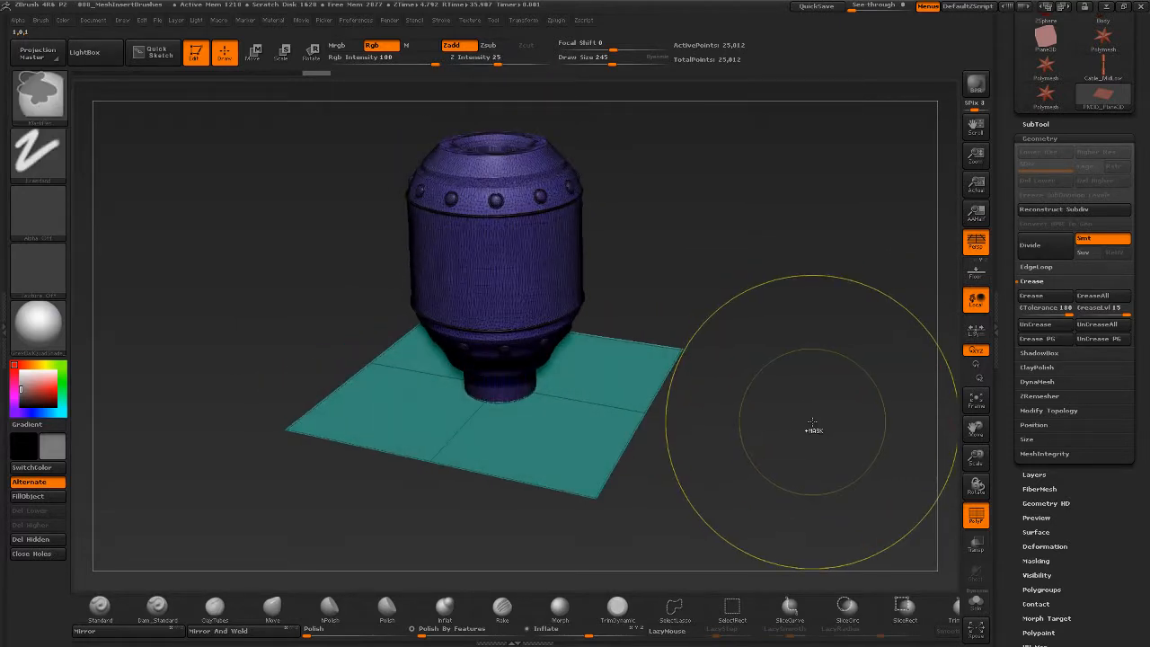
pyautogui.keyDown('ctrl'); pyautogui.click(813, 430); pyautogui.keyUp('ctrl')
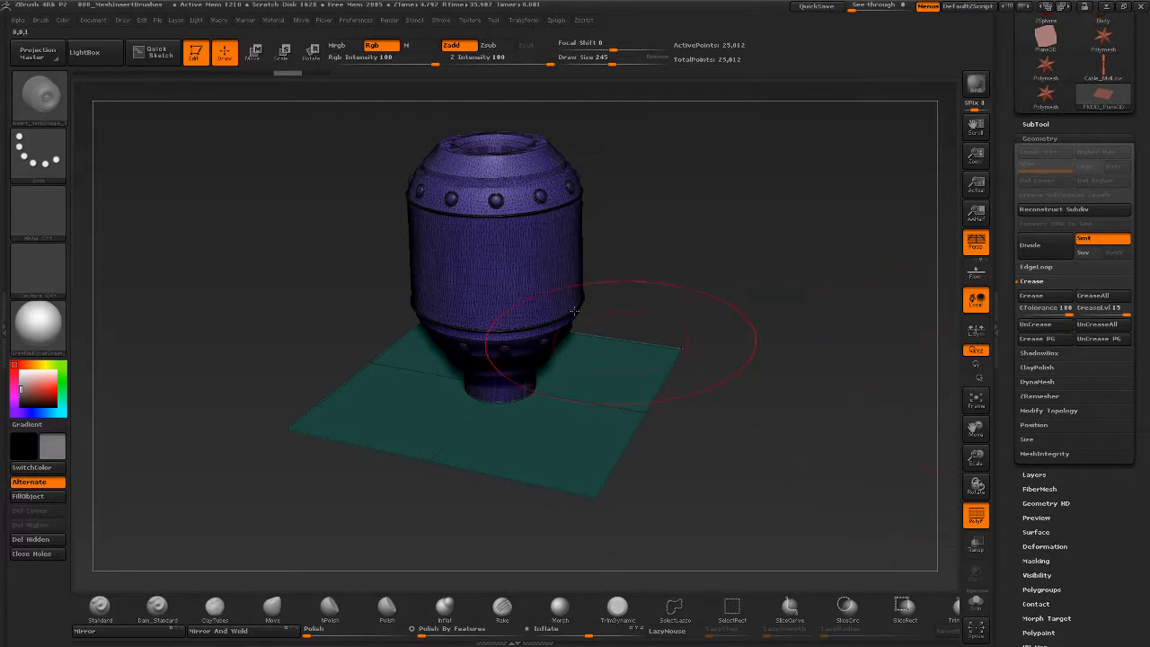
# Separate the inserted dongle into its own subtool with Split Unmasked Points, and make the plane the active subtool.
pyautogui.click(1035, 124)
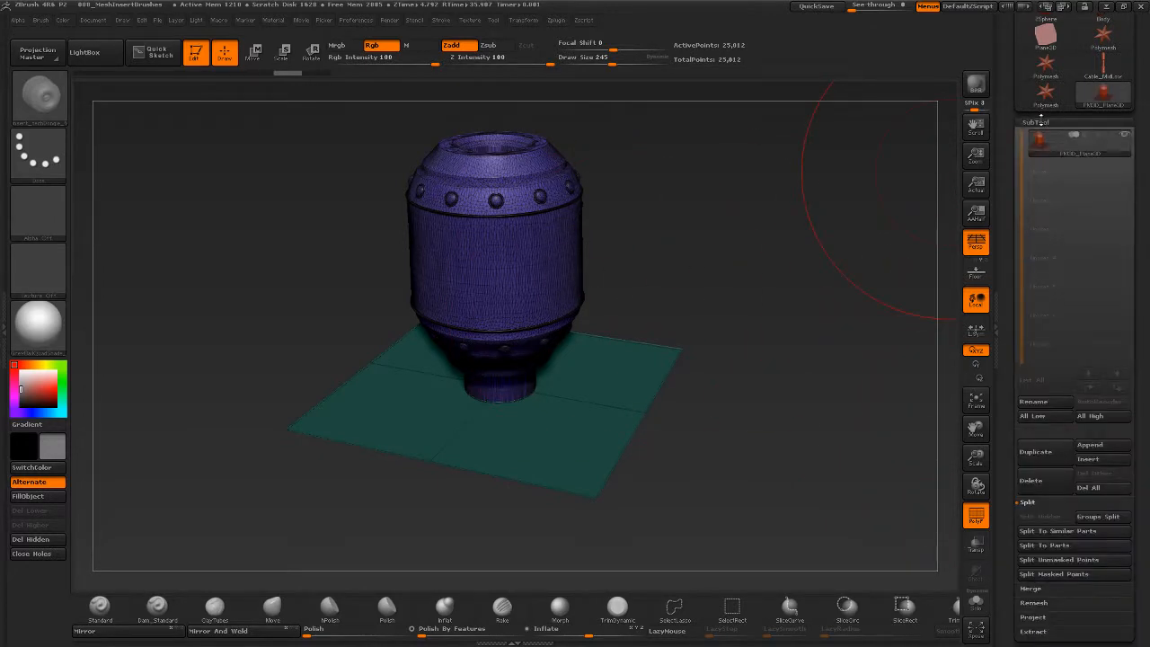
pyautogui.scroll(-3, 1015, 472)
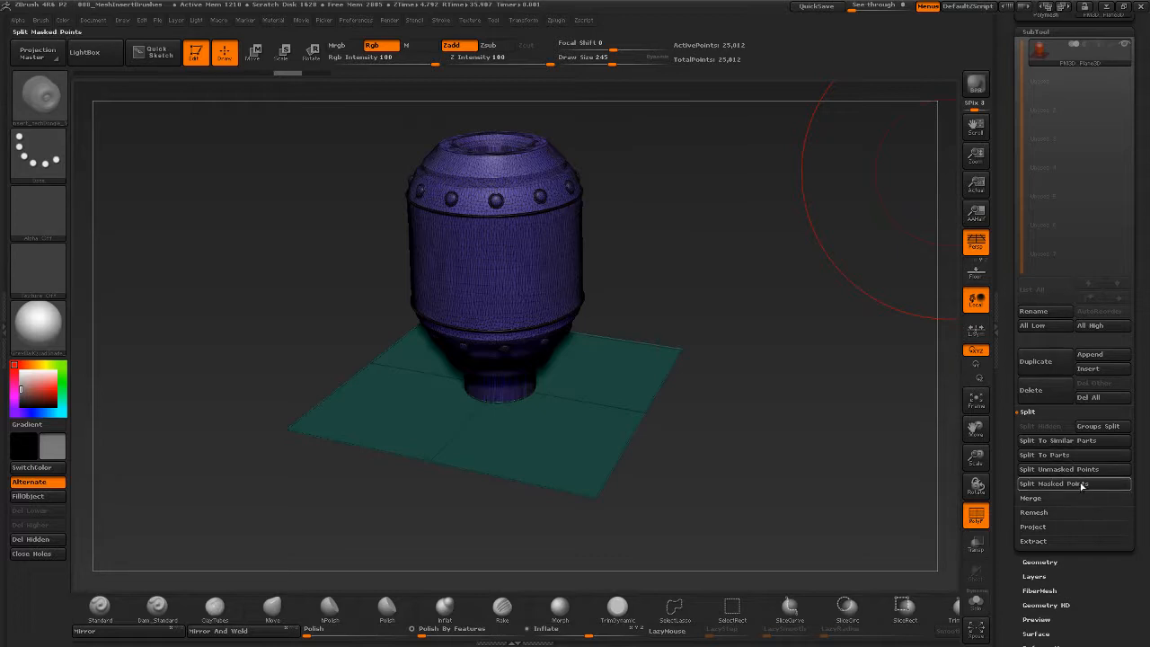
pyautogui.click(1069, 470)
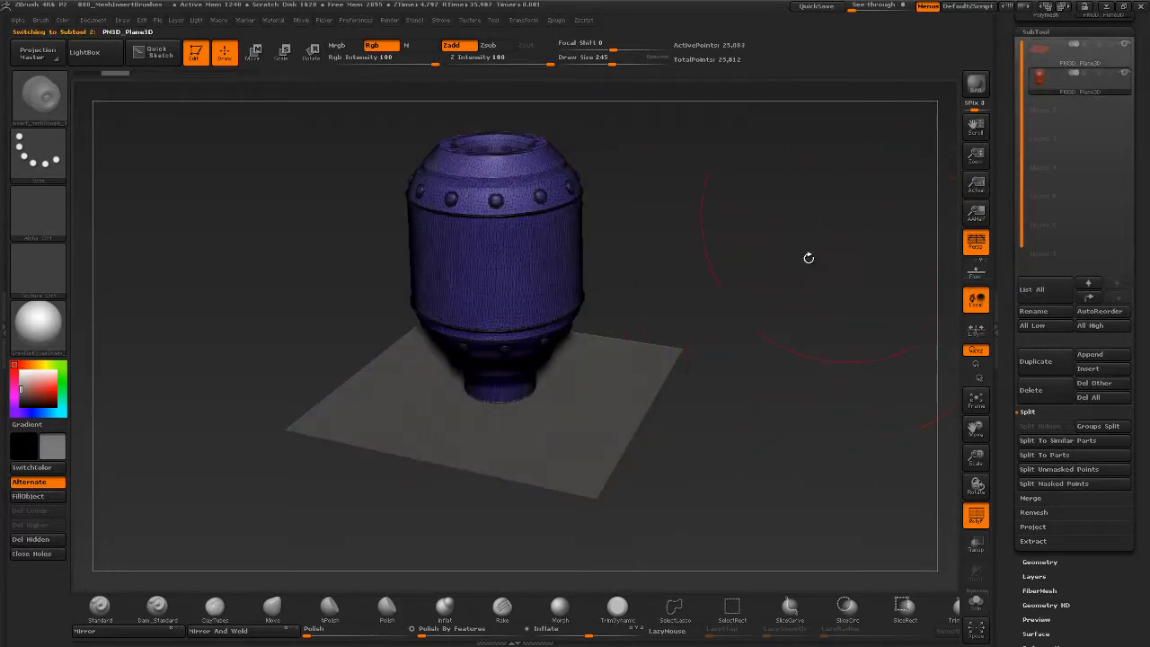
pyautogui.press('Up')
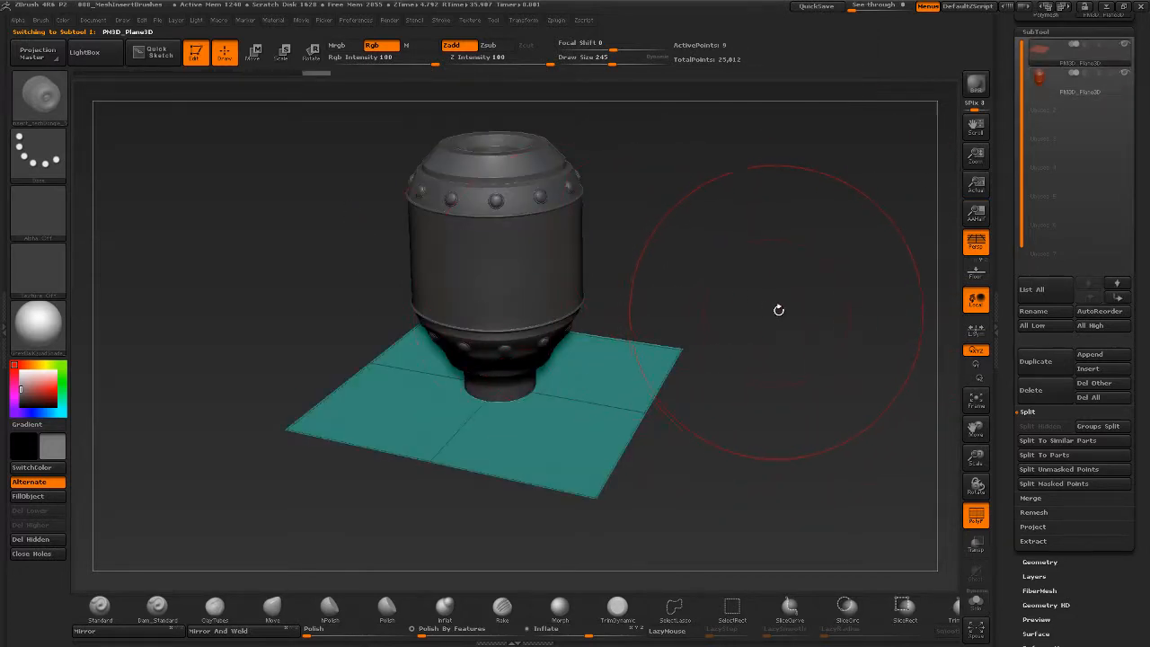
# Delete the dongle's subtool, choosing Always OK for the non-undoable operation, and keep only the plane.
pyautogui.moveTo(793, 307); pyautogui.dragTo(812, 329)
pyautogui.moveTo(1042, 90)
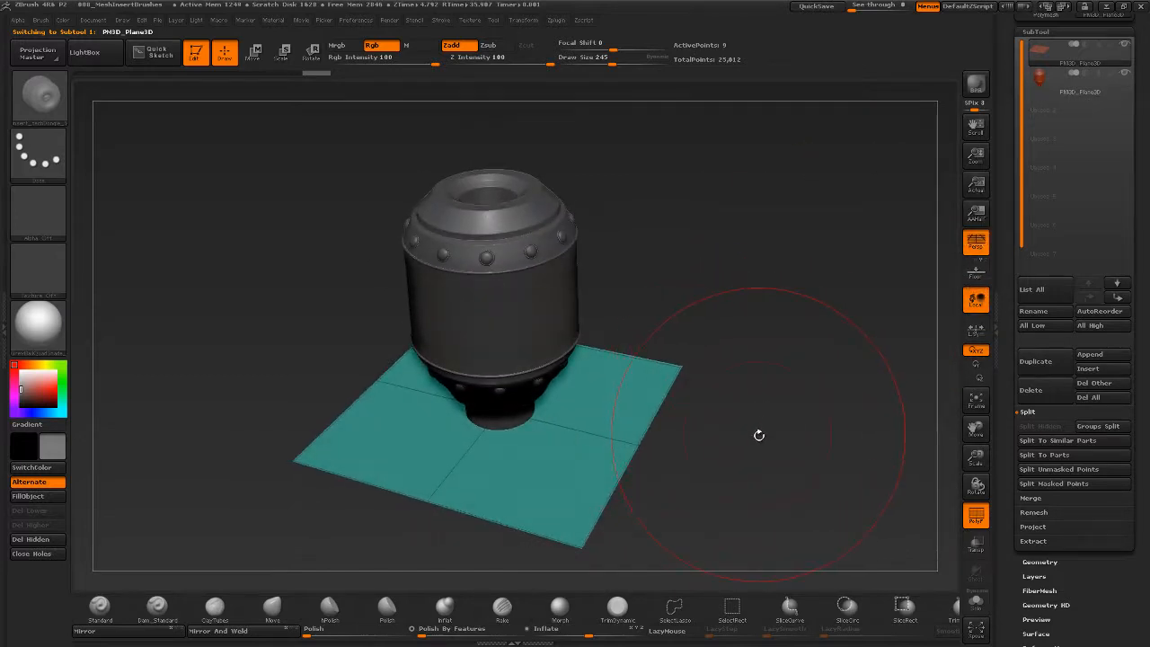
pyautogui.moveTo(752, 441)
pyautogui.mouseDown()
pyautogui.moveTo(769, 429)
pyautogui.moveTo(517, 450)
pyautogui.mouseUp()
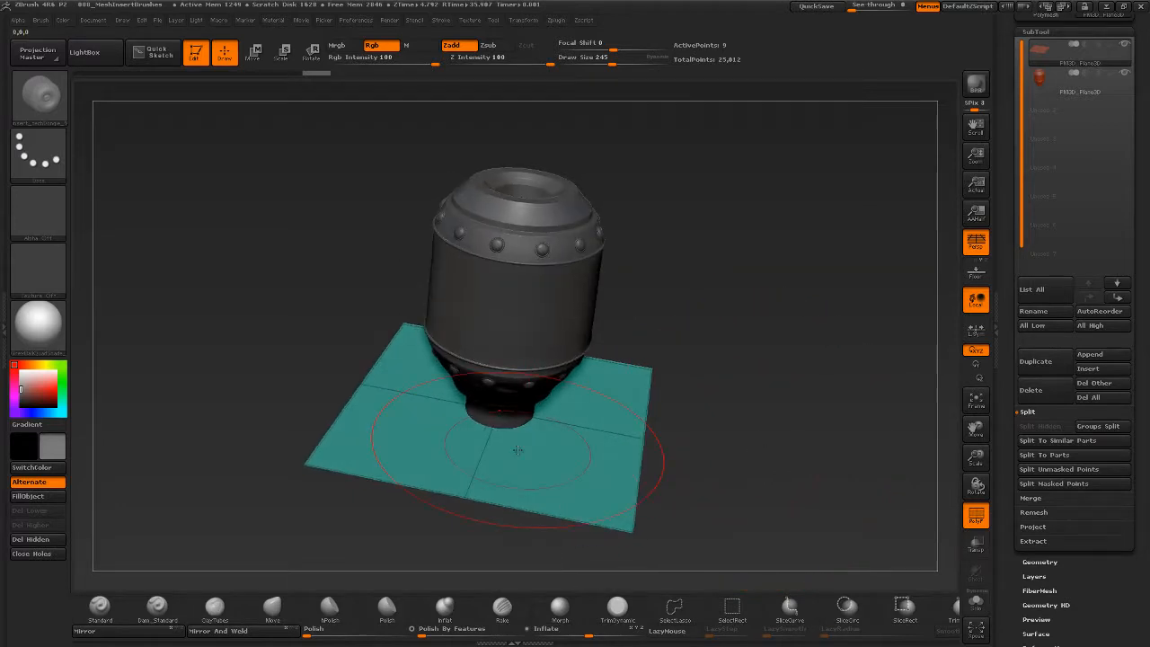
pyautogui.moveTo(752, 374); pyautogui.dragTo(748, 375)
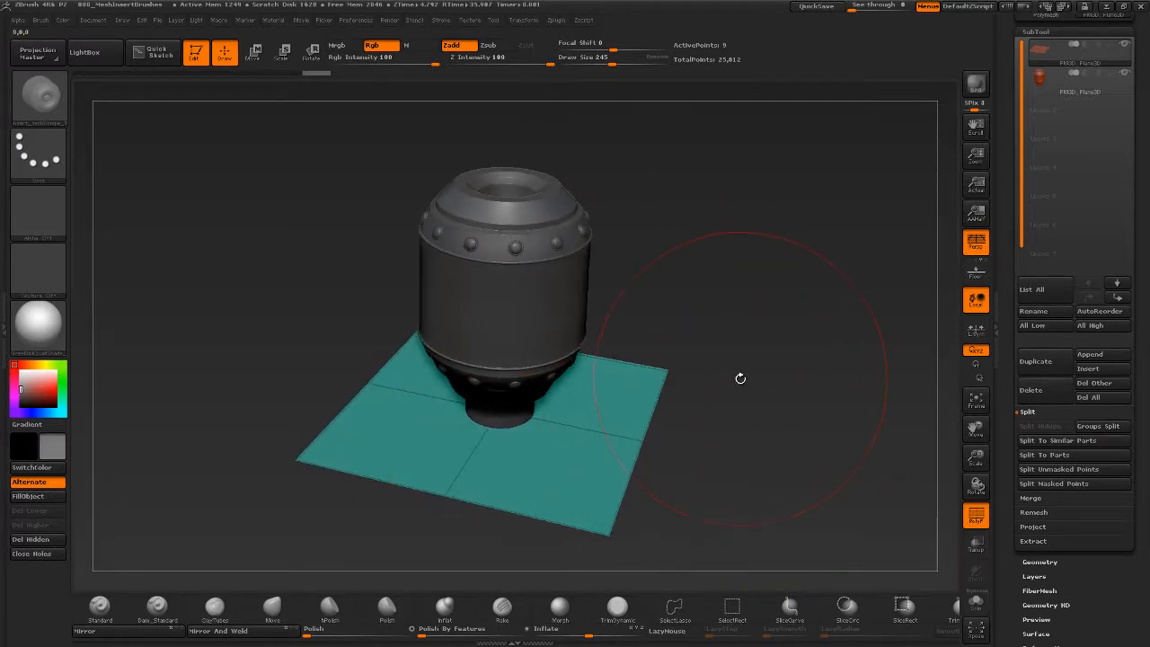
pyautogui.click(1078, 81)
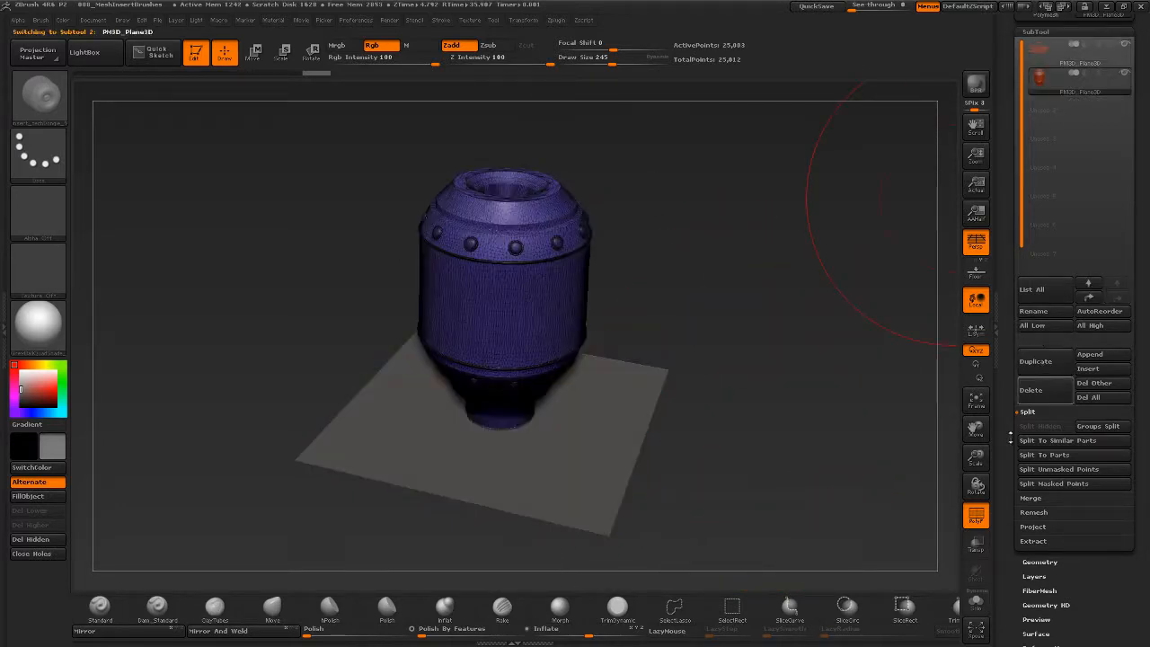
pyautogui.click(1058, 384)
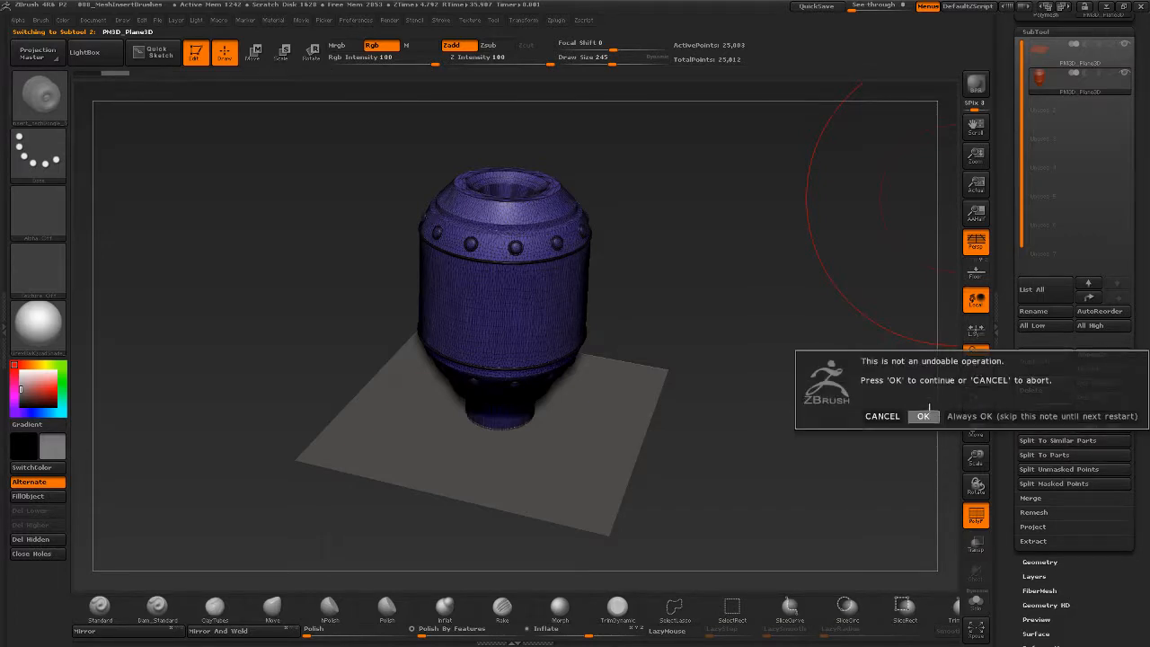
pyautogui.click(991, 412)
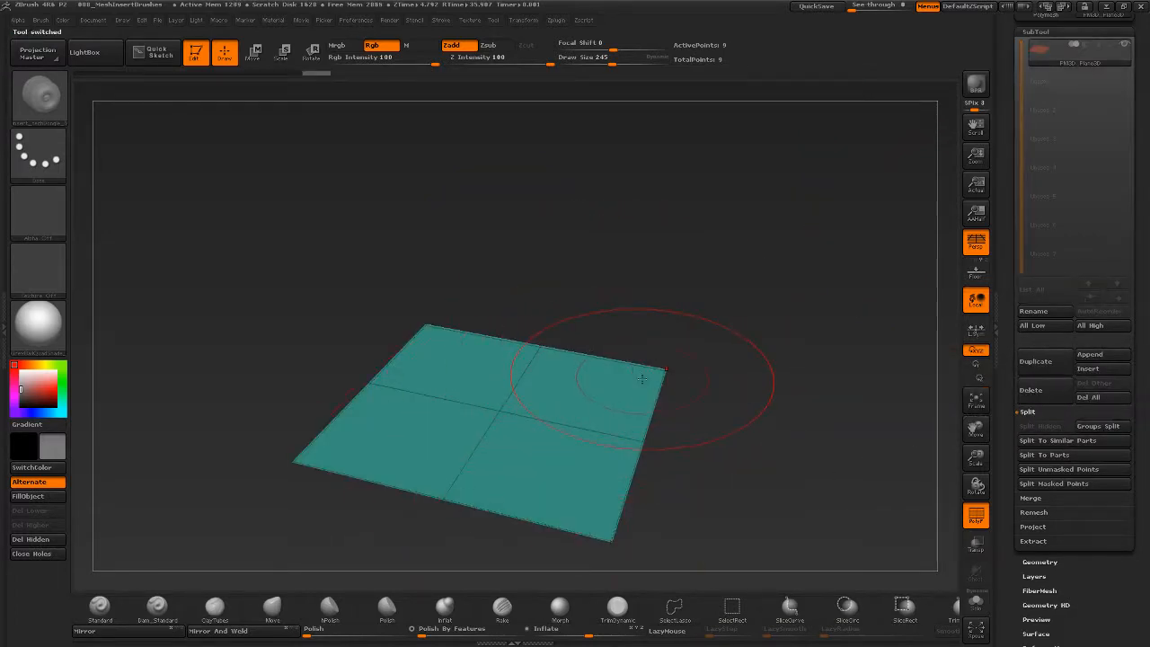
# Load the Insert_TechPuck brush from the LightBox brush library.
pyautogui.press(',')
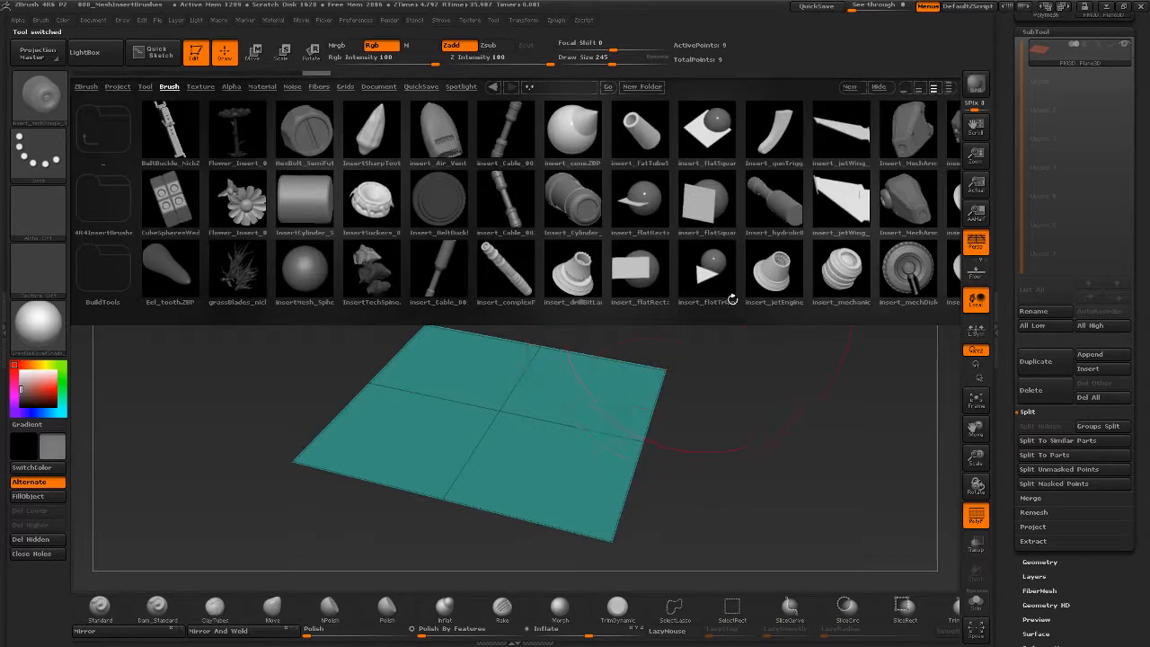
pyautogui.moveTo(848, 261)
pyautogui.mouseDown()
pyautogui.moveTo(534, 302)
pyautogui.moveTo(573, 297)
pyautogui.mouseUp()
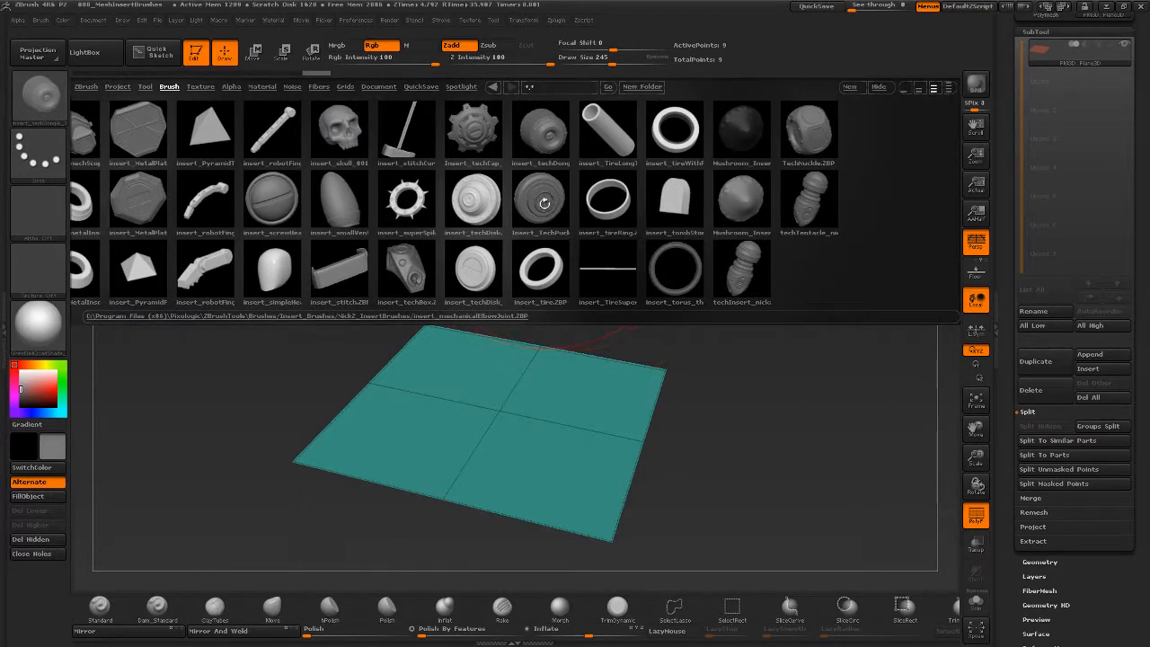
pyautogui.doubleClick(543, 198)
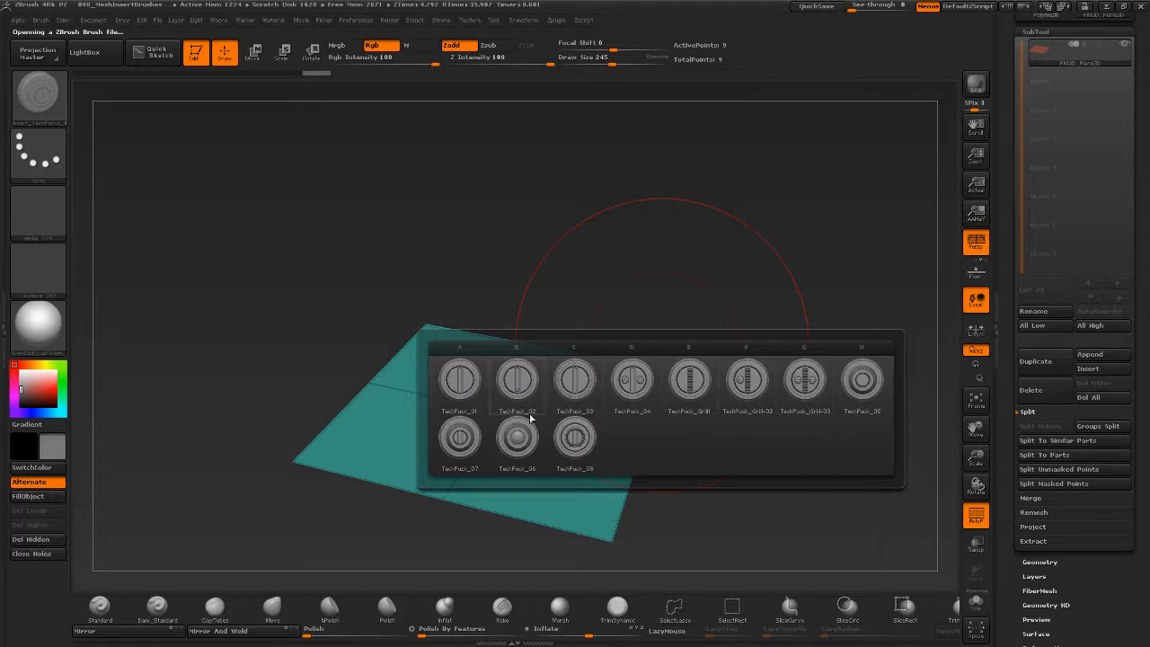
# Insert the TechPuck_01 mesh upright at the centre point of the plane.
pyautogui.click(458, 387)
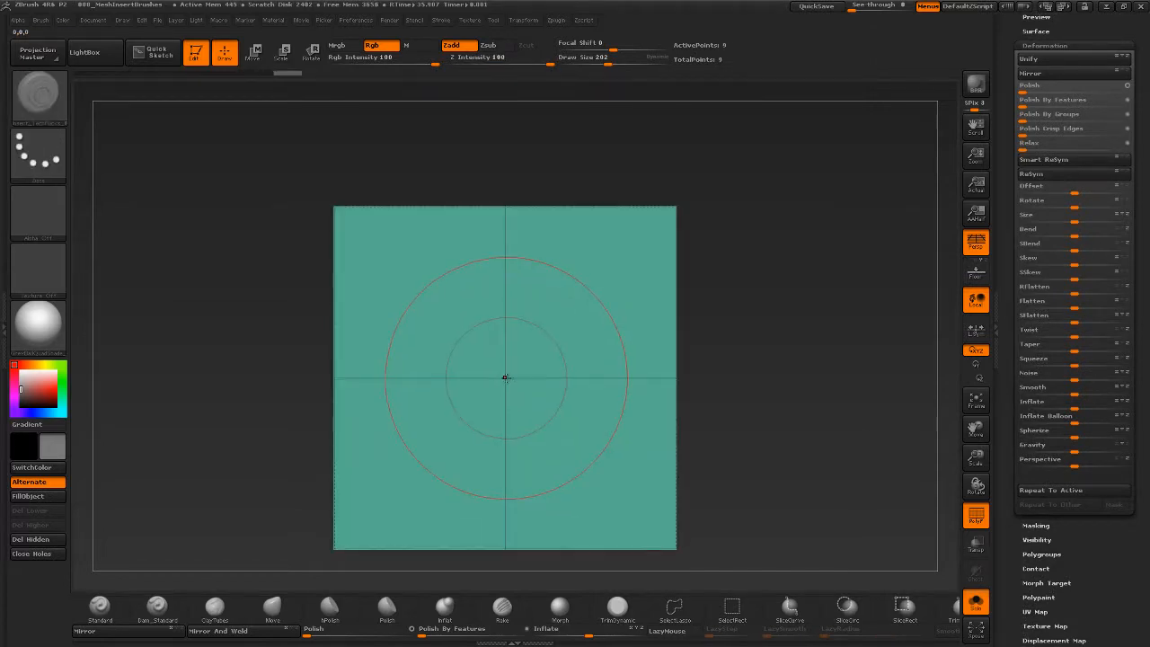
pyautogui.moveTo(506, 377); pyautogui.dragTo(520, 500)
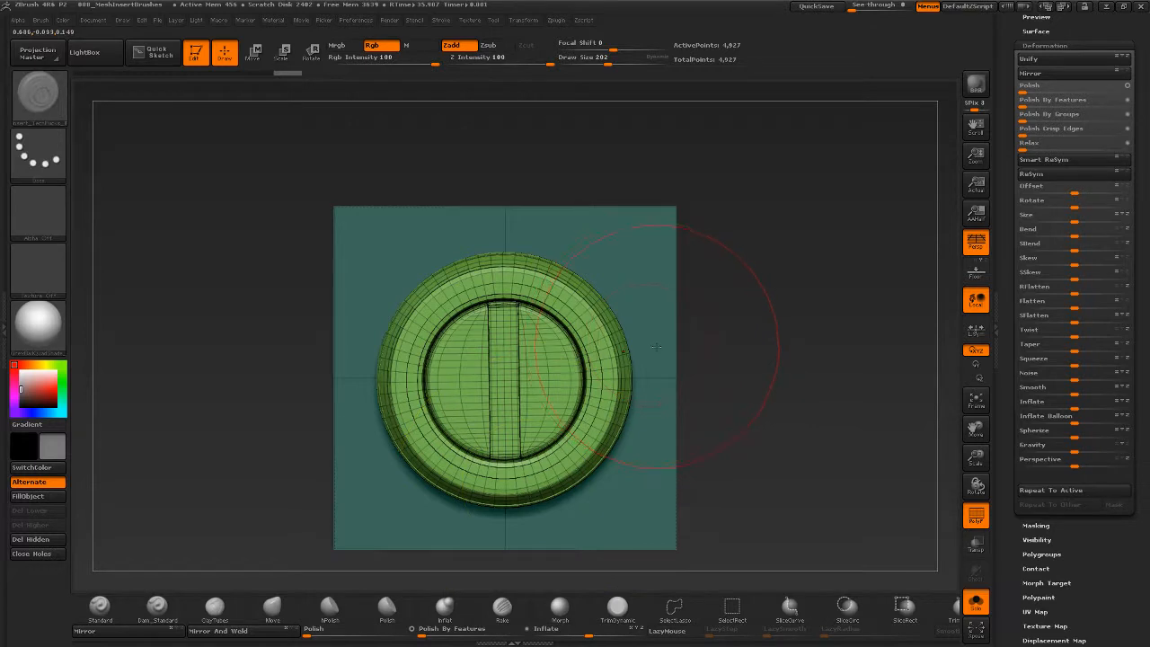
pyautogui.hotkey('ctrl', 'z')
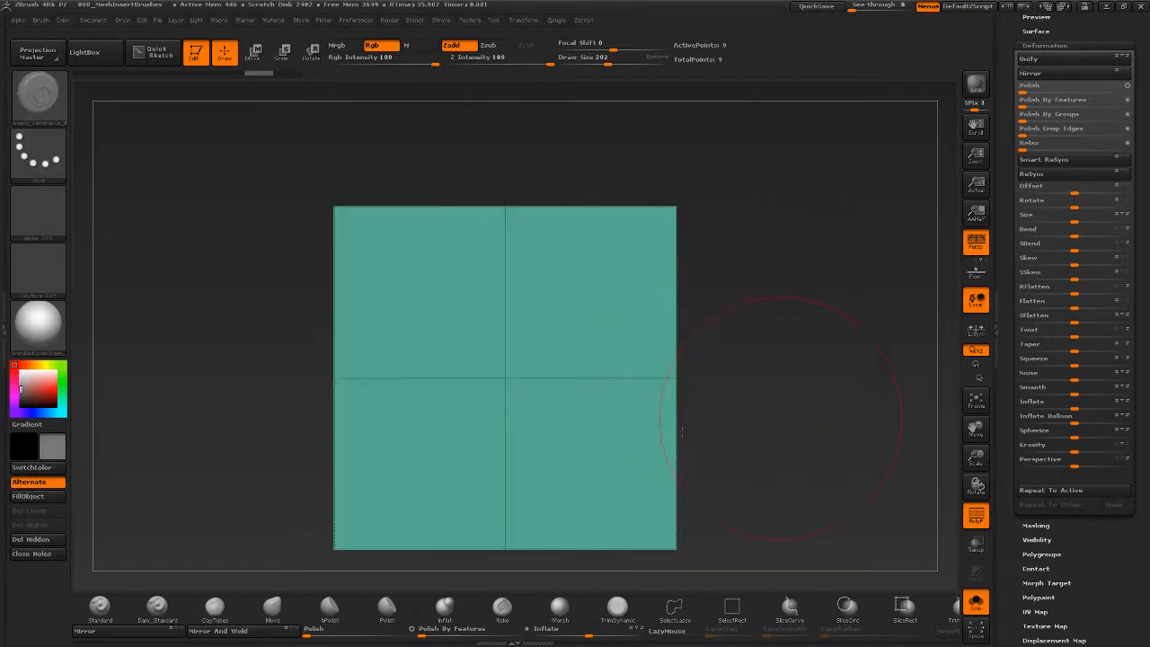
pyautogui.moveTo(506, 377); pyautogui.dragTo(500, 427)
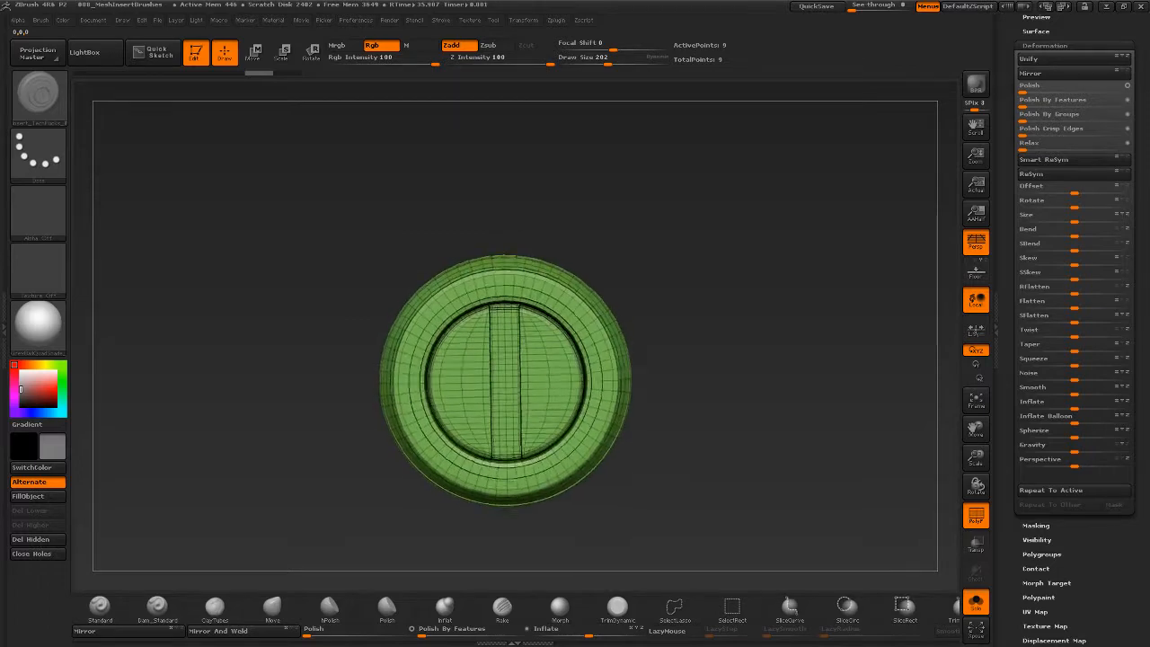
pyautogui.moveTo(506, 505); pyautogui.dragTo(580, 450)
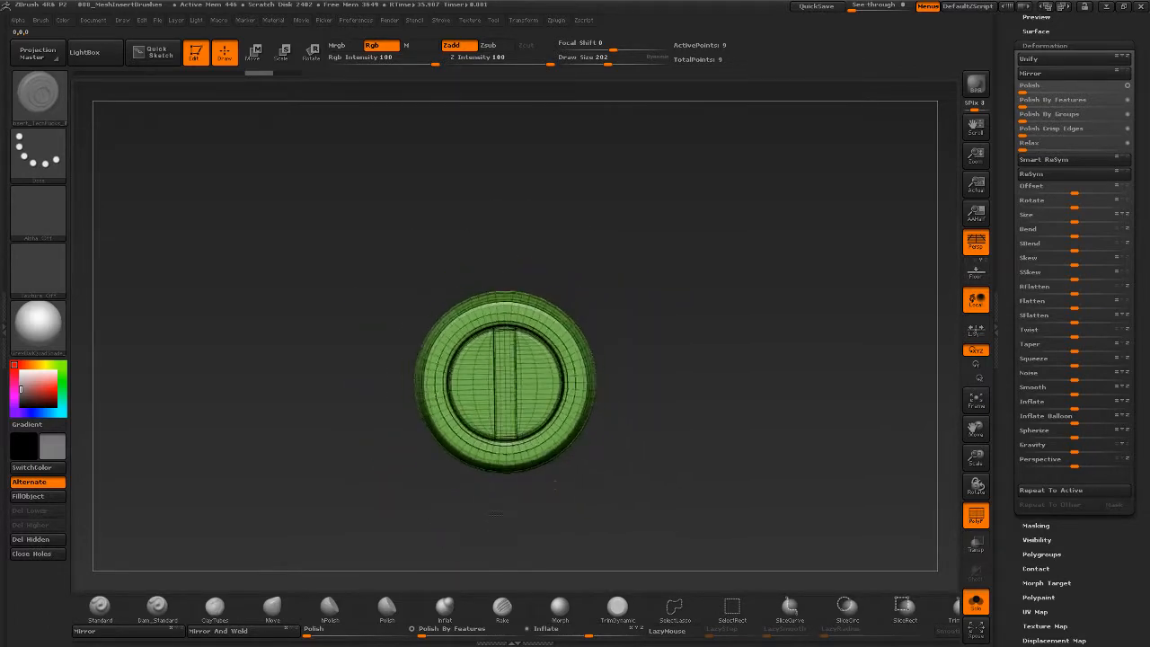
pyautogui.moveTo(496, 514); pyautogui.dragTo(515, 459)
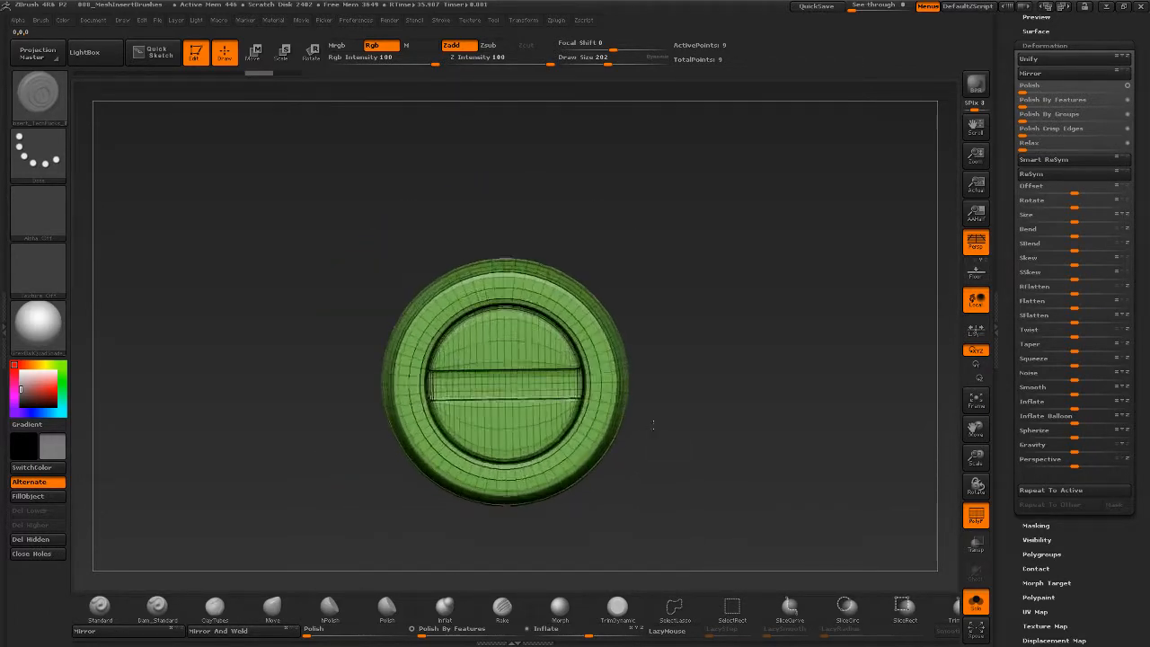
pyautogui.moveTo(653, 424); pyautogui.dragTo(573, 461)
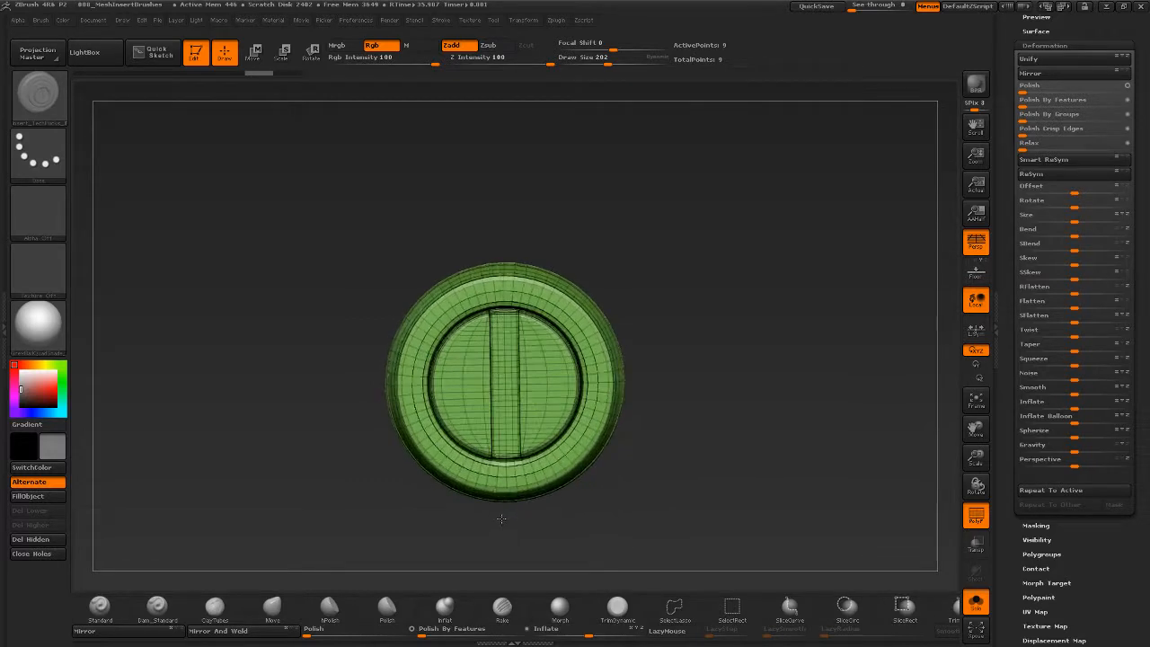
pyautogui.moveTo(501, 518); pyautogui.dragTo(502, 522)
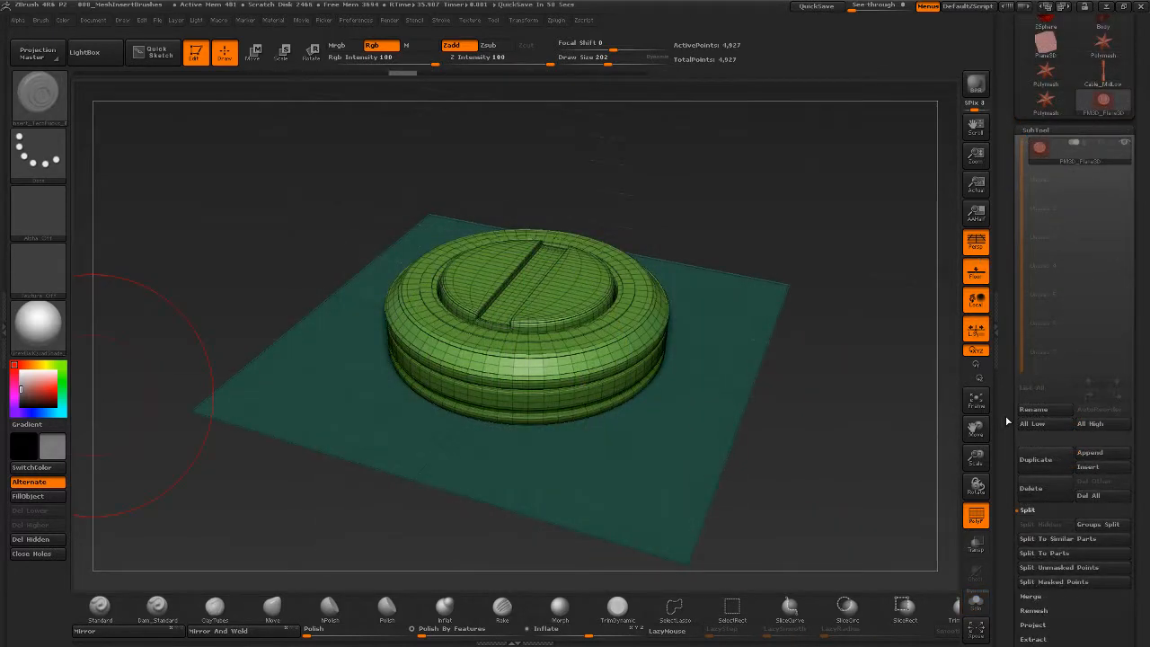
# Hide the polyframe and separate the inserted TechPuck_01 into its own subtool with Split Unmasked Points.
pyautogui.scroll(-2, 1010, 449)
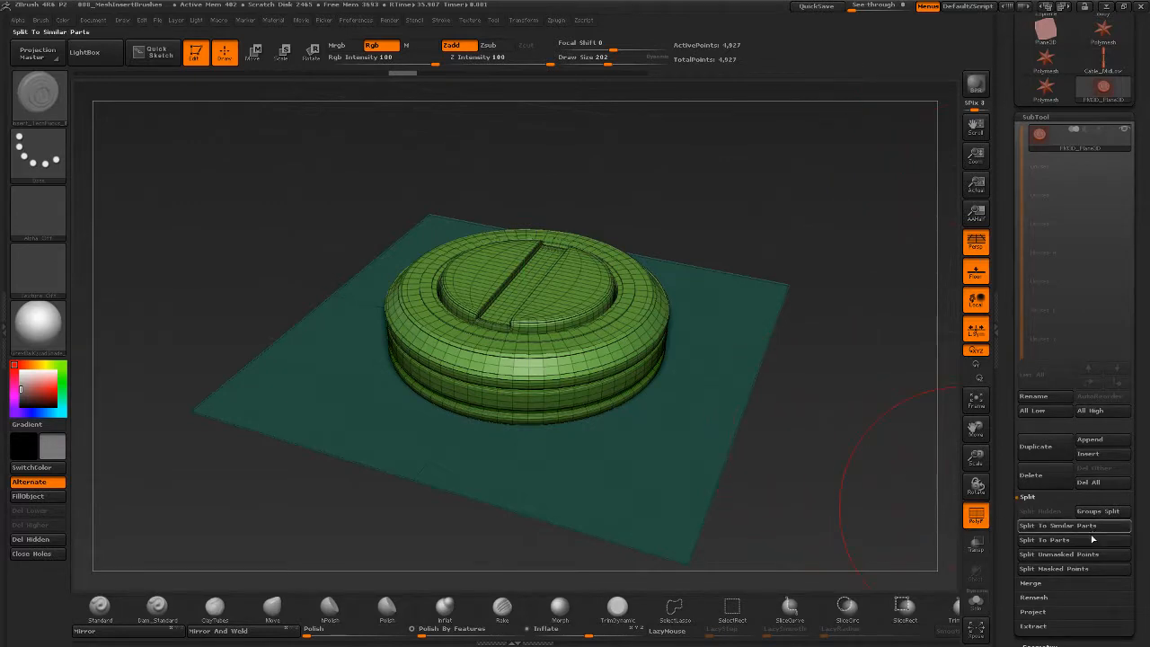
pyautogui.click(961, 513)
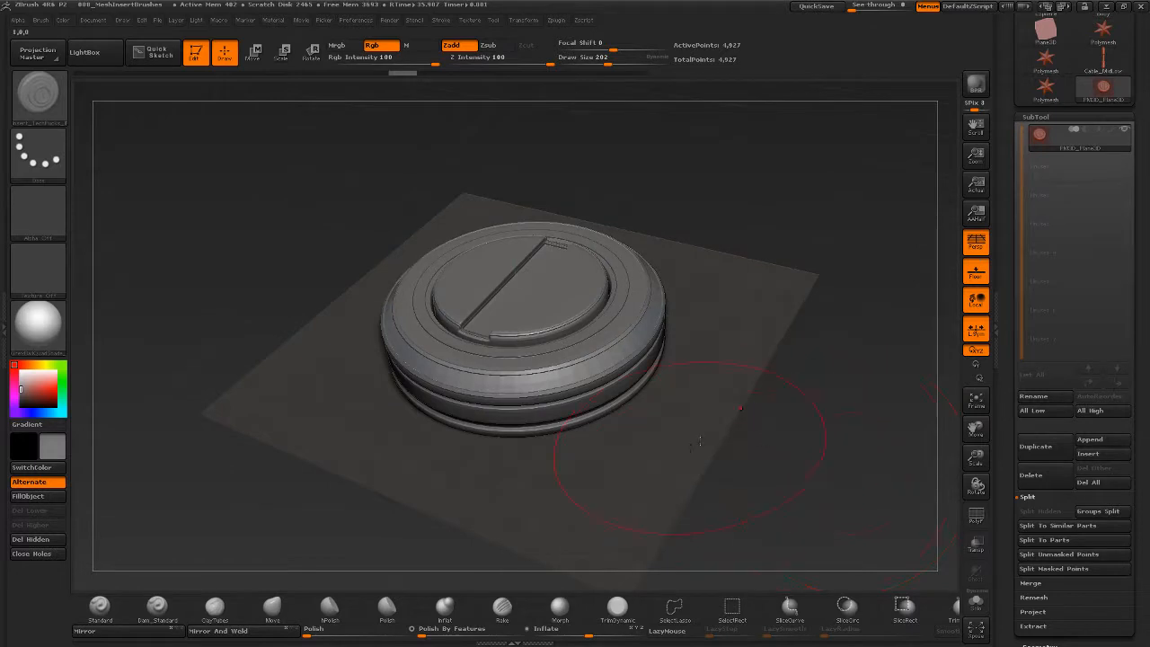
pyautogui.moveTo(777, 472); pyautogui.dragTo(684, 449)
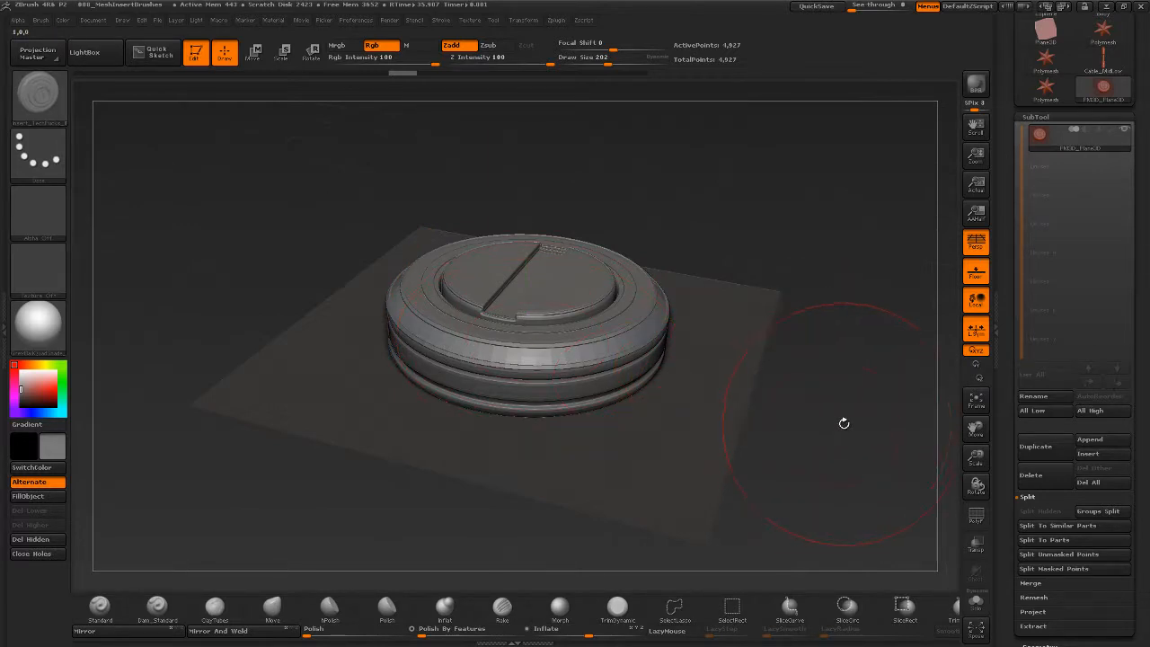
pyautogui.click(1062, 554)
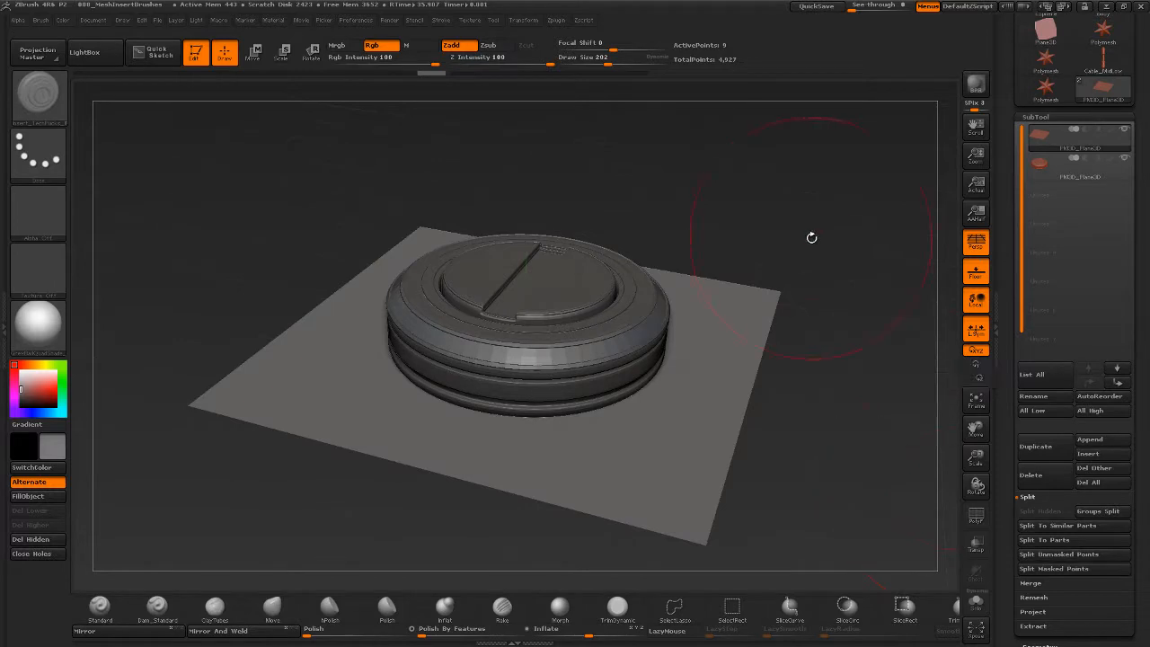
pyautogui.moveTo(783, 227)
pyautogui.mouseDown()
pyautogui.moveTo(765, 309)
pyautogui.moveTo(837, 296)
pyautogui.mouseUp()
pyautogui.moveTo(830, 443); pyautogui.dragTo(847, 358)
pyautogui.moveTo(850, 405); pyautogui.dragTo(825, 392)
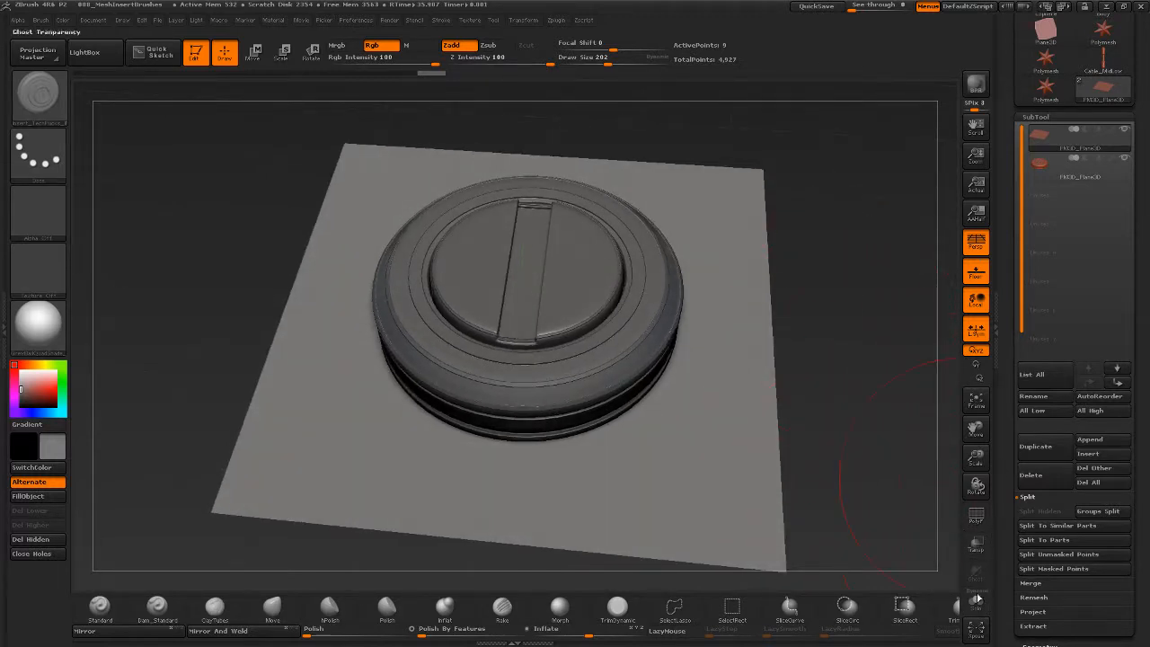
# Isolate the plane subtool with Solo mode, hiding the split puck.
pyautogui.moveTo(1054, 166)
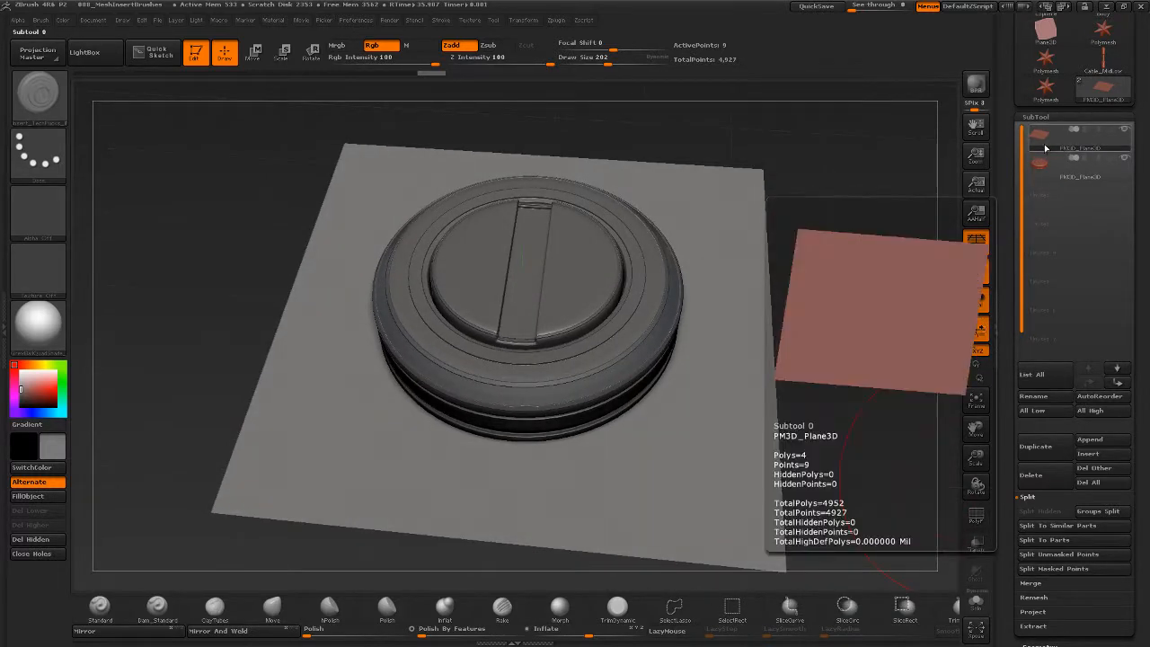
pyautogui.click(975, 603)
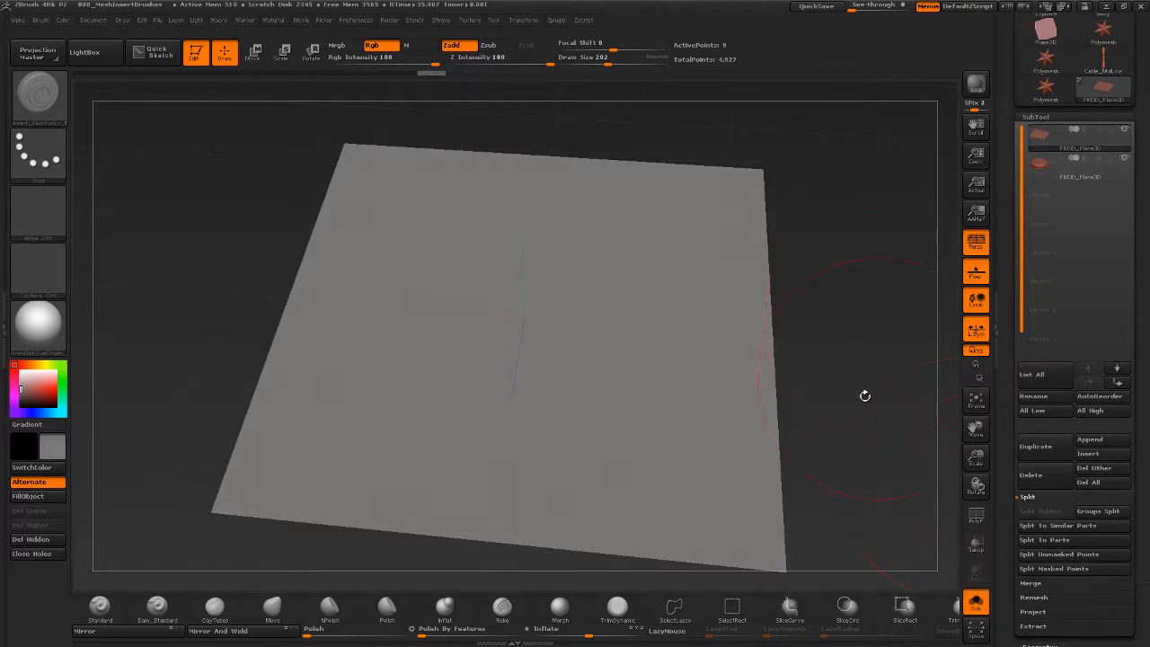
pyautogui.keyDown('alt'); pyautogui.moveTo(896, 434); pyautogui.dragTo(911, 382); pyautogui.keyUp('alt')
pyautogui.moveTo(817, 433); pyautogui.dragTo(811, 431)
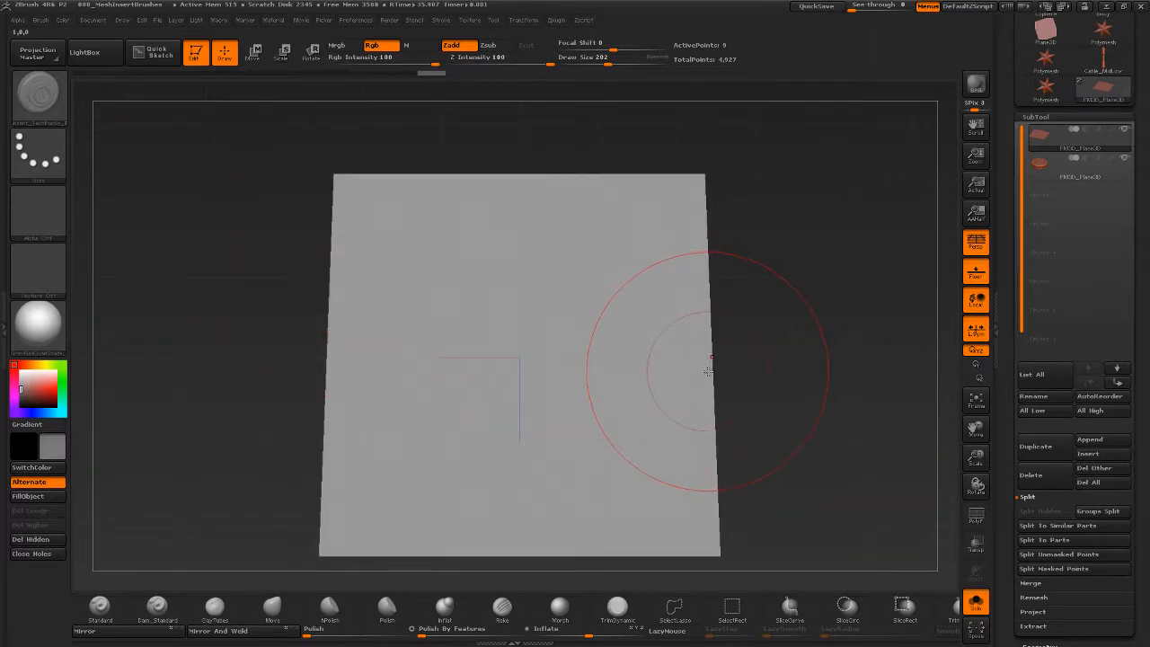
# Insert TechPuck_02 upright at the plane's centre and separate it into its own subtool with Split Unmasked Points.
pyautogui.press('m')
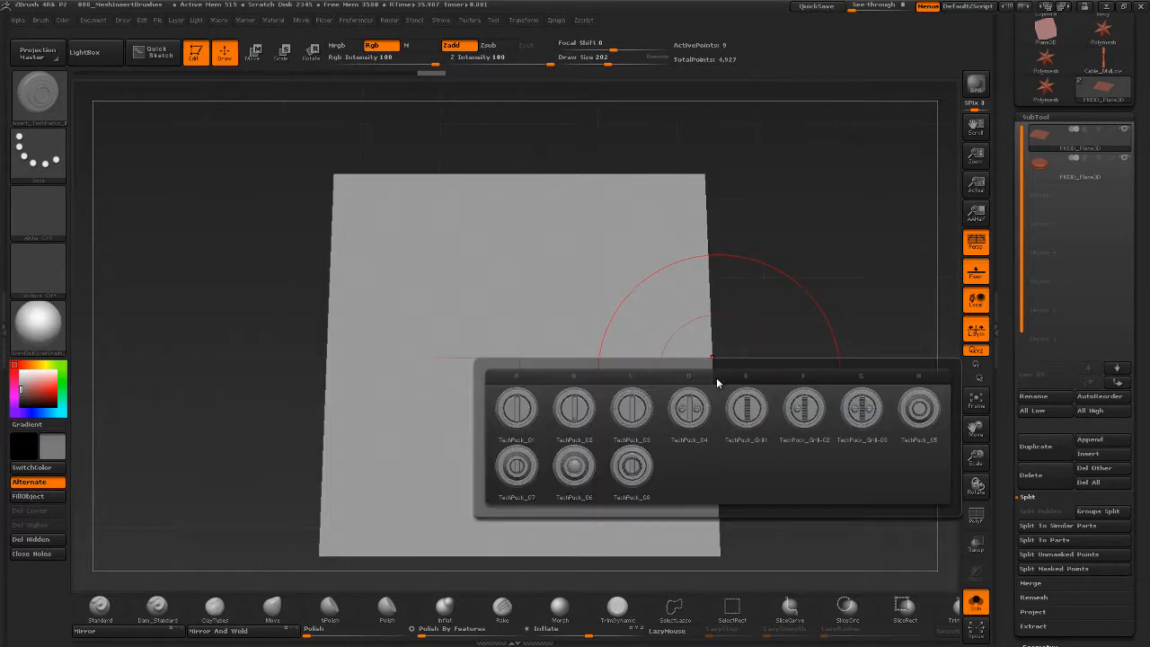
pyautogui.click(580, 403)
pyautogui.moveTo(803, 404); pyautogui.dragTo(768, 384)
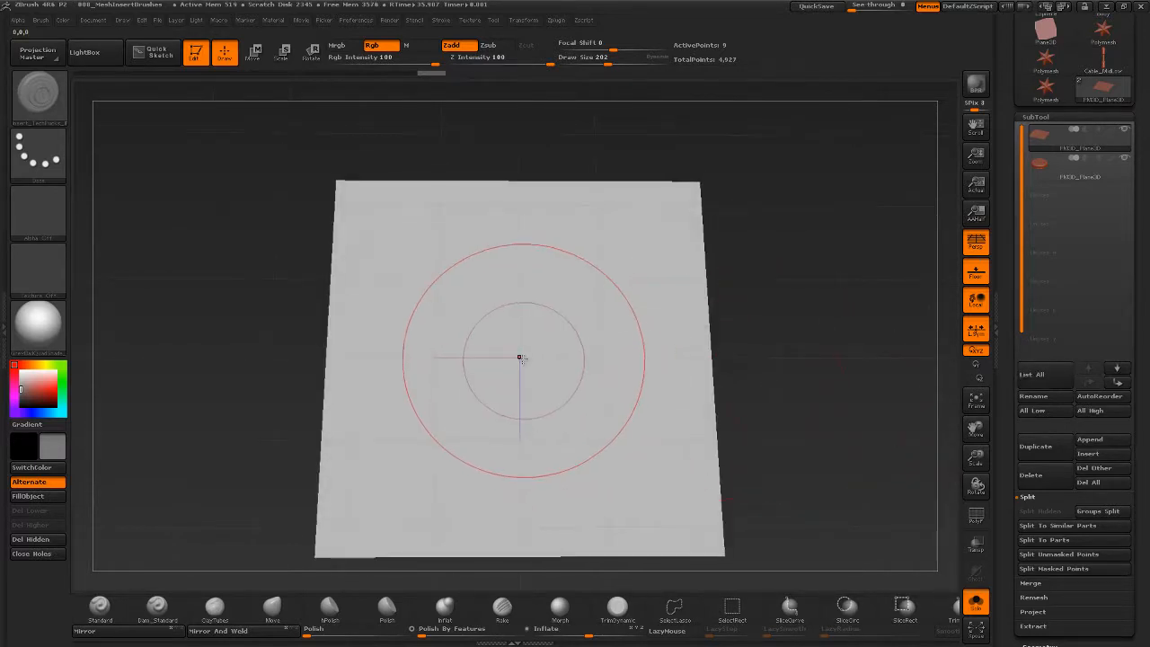
pyautogui.moveTo(519, 357)
pyautogui.mouseDown()
pyautogui.moveTo(492, 545)
pyautogui.moveTo(526, 557)
pyautogui.mouseUp()
pyautogui.moveTo(819, 345); pyautogui.dragTo(839, 398)
pyautogui.moveTo(1013, 545); pyautogui.dragTo(1015, 455)
pyautogui.click(1079, 464)
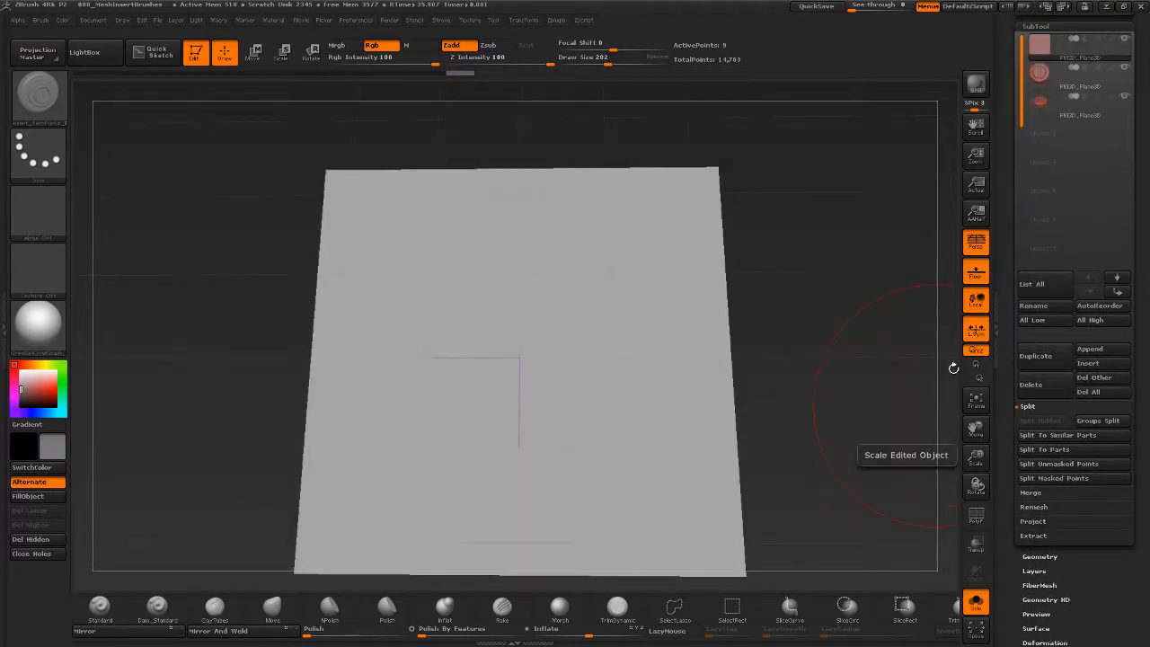
# Leave Solo mode to view both pucks with the plane, and make the last subtool in the list active.
pyautogui.click(975, 602)
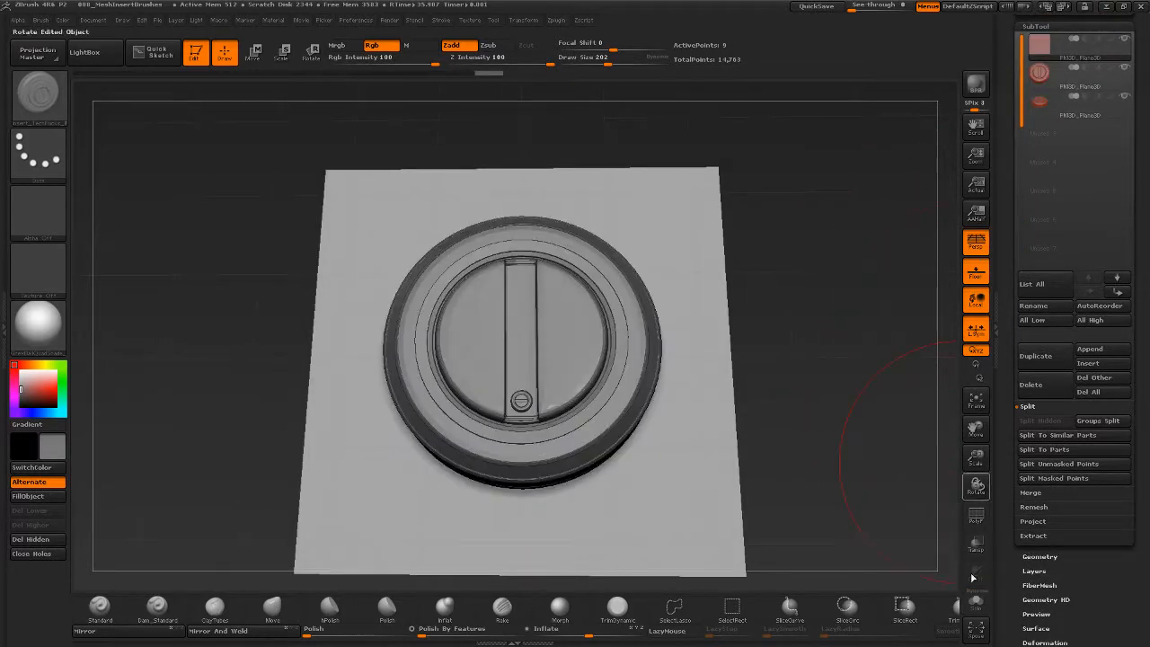
pyautogui.moveTo(1011, 176); pyautogui.dragTo(1013, 242)
pyautogui.click(1036, 161)
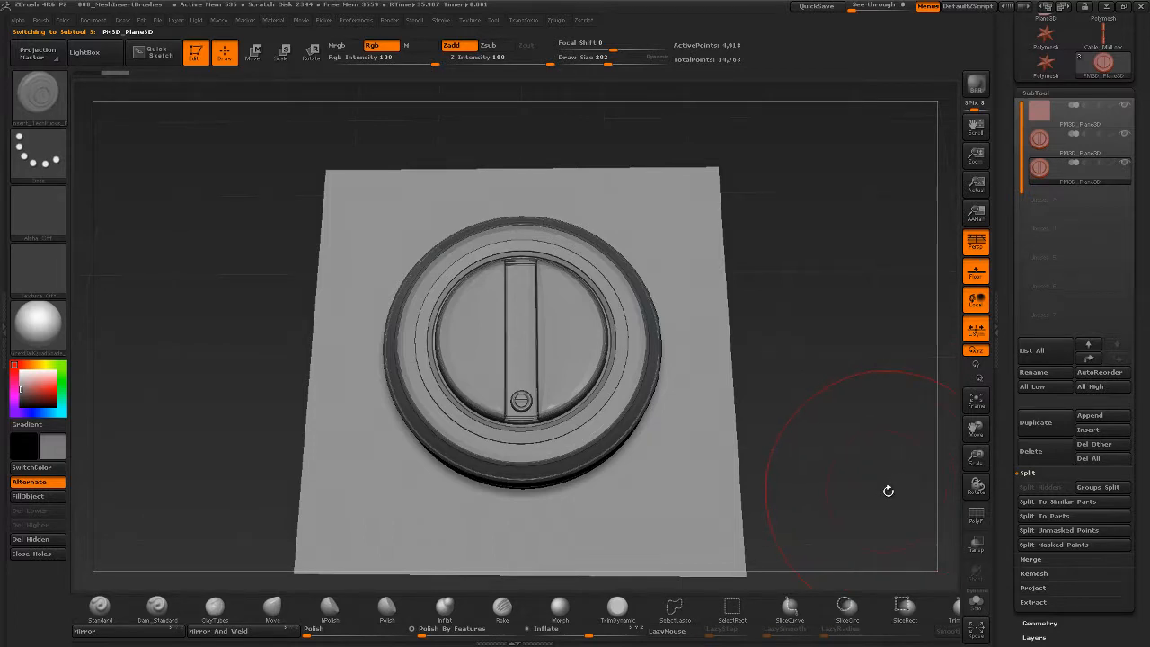
# Insert TechPuck_03, TechPuck_04 and TechPuck_Grill at the plane's centre, separating each into its own subtool with Split Unmasked Points.
pyautogui.click(1060, 530)
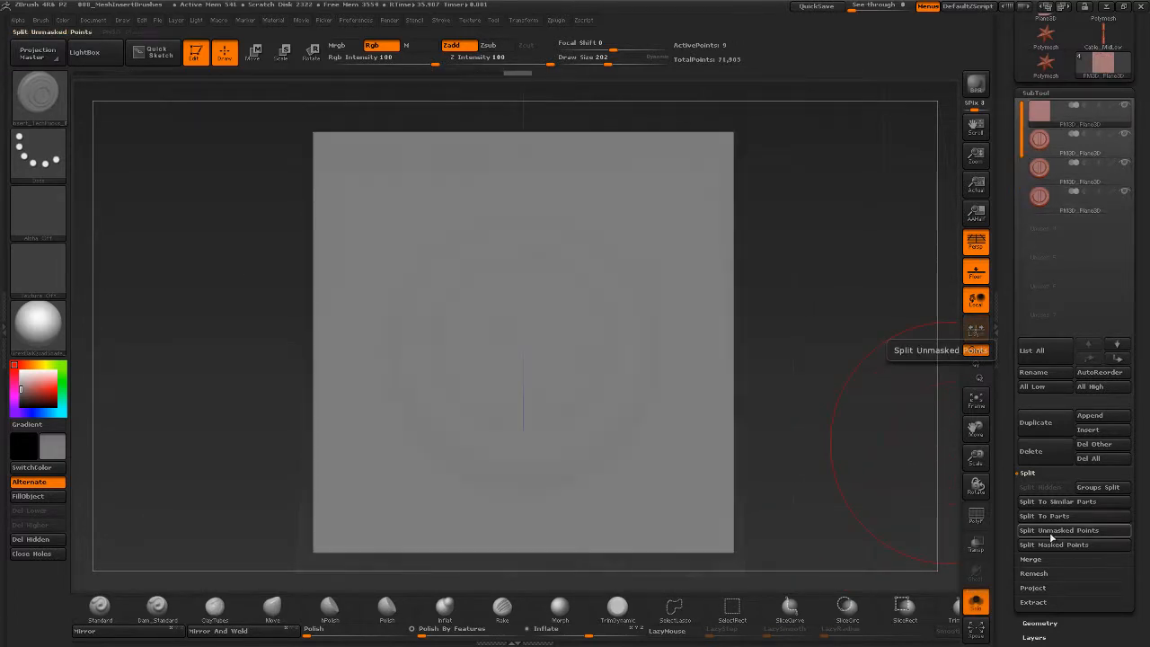
pyautogui.press('m')
pyautogui.moveTo(523, 343); pyautogui.dragTo(523, 469)
pyautogui.click(1069, 531)
# With the polyframe shown, insert TechPuck_Grill-02 and TechPuck_Grill-03 at the plane's centre and split each into its own subtool.
pyautogui.hotkey('shift', 'f')
pyautogui.press('m')
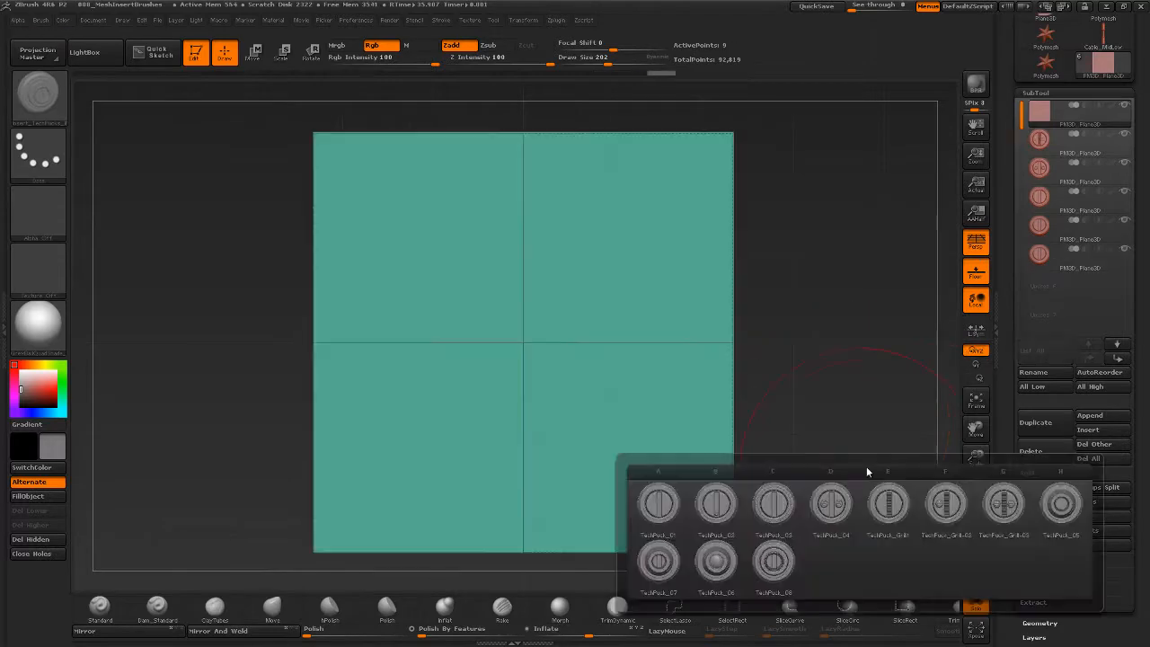
pyautogui.click(947, 504)
pyautogui.click(1082, 531)
pyautogui.moveTo(523, 342); pyautogui.dragTo(522, 469)
pyautogui.press('m')
pyautogui.click(949, 467)
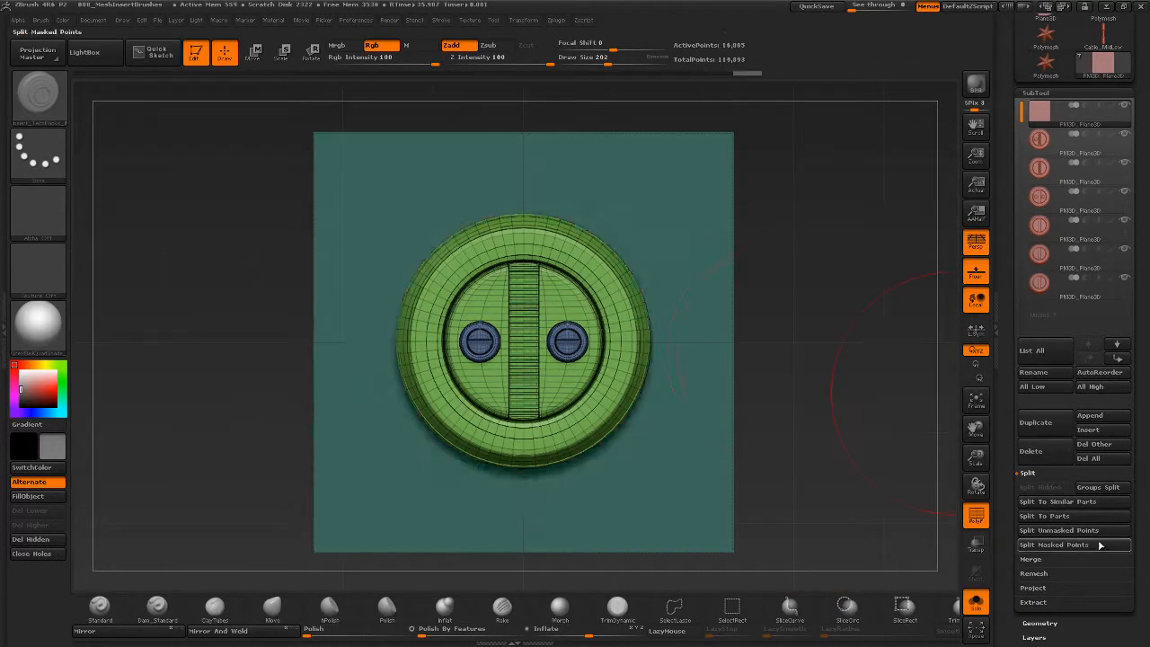
pyautogui.click(1098, 532)
# Insert TechPuck_05 and TechPuck_07 at the plane's centre, splitting the unmasked points of each into a separate subtool.
pyautogui.press('m')
pyautogui.click(1002, 508)
pyautogui.moveTo(523, 343); pyautogui.dragTo(522, 466)
pyautogui.click(1078, 531)
pyautogui.press('m')
pyautogui.click(633, 556)
pyautogui.moveTo(522, 342); pyautogui.dragTo(522, 466)
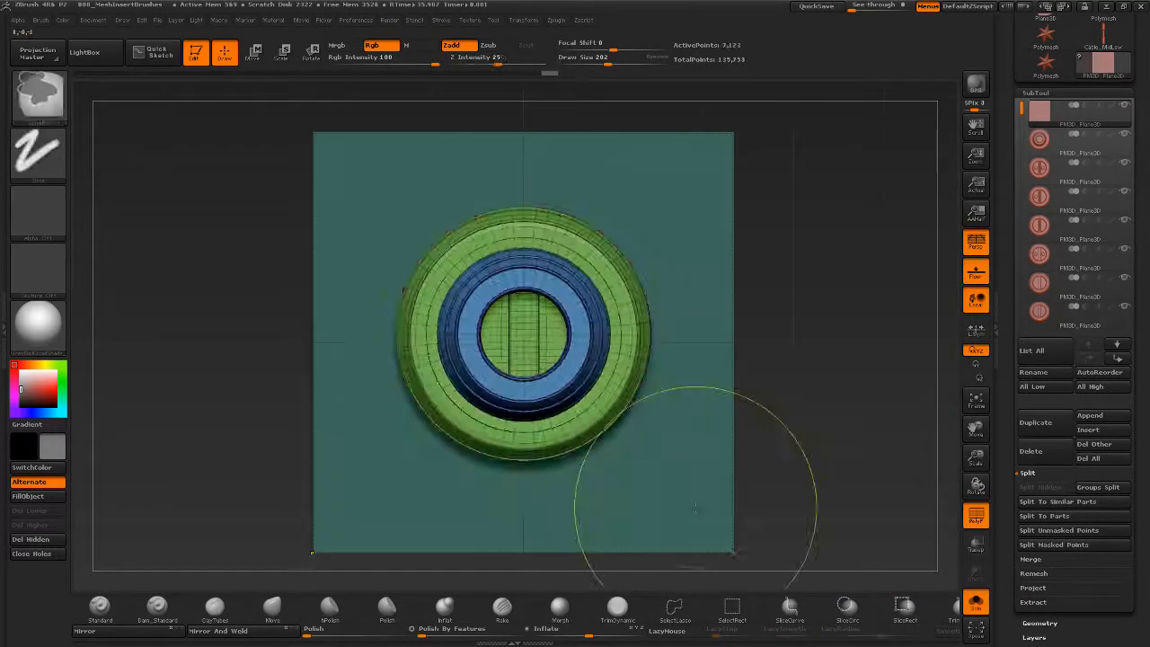
pyautogui.click(1078, 531)
# Insert the remaining TechPuck_06 and TechPuck_08 at the plane's centre and split each into its own subtool.
pyautogui.moveTo(523, 342); pyautogui.dragTo(523, 466)
pyautogui.click(1078, 531)
pyautogui.press('m')
pyautogui.click(708, 559)
pyautogui.click(582, 75)
pyautogui.click(602, 75)
pyautogui.moveTo(523, 343); pyautogui.dragTo(523, 469)
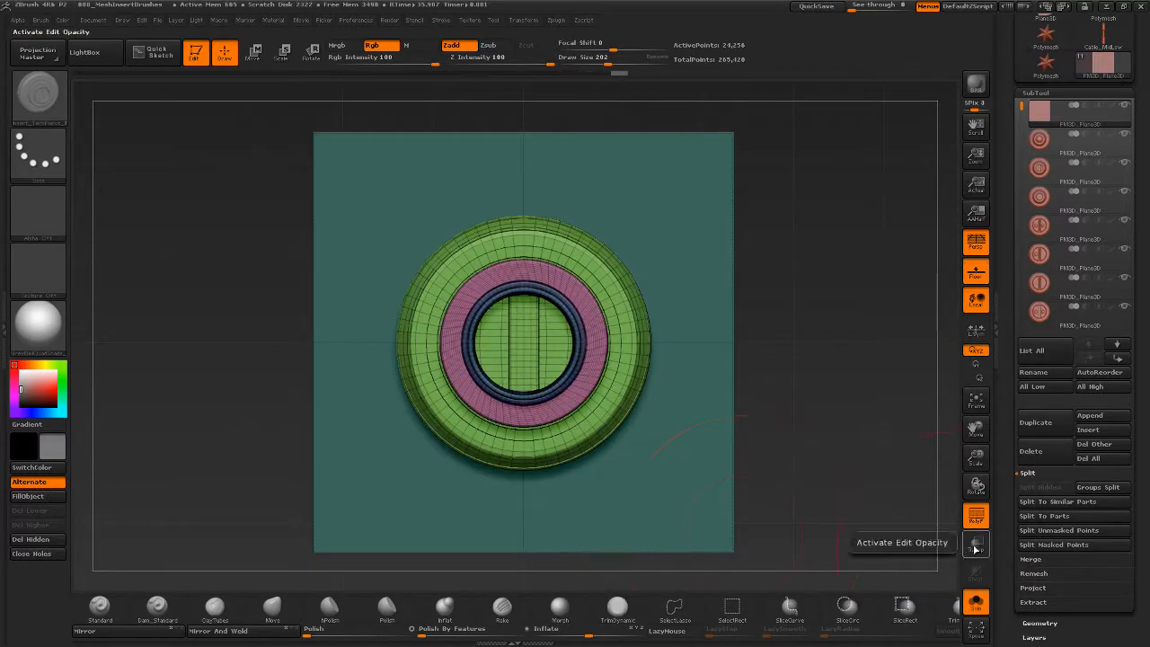
pyautogui.click(1078, 531)
# Turn off Solo mode and the polyframe to examine all the stacked pucks together on the plane.
pyautogui.press('m')
pyautogui.moveTo(835, 431); pyautogui.dragTo(836, 351)
pyautogui.click(976, 604)
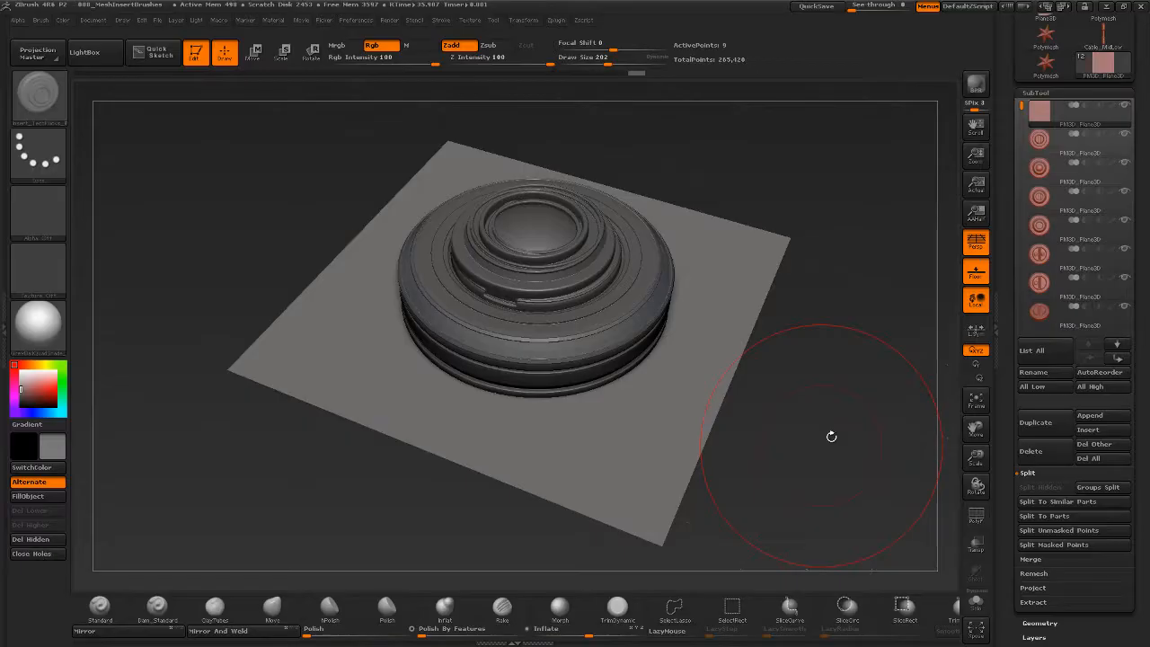
pyautogui.moveTo(823, 436); pyautogui.dragTo(833, 407)
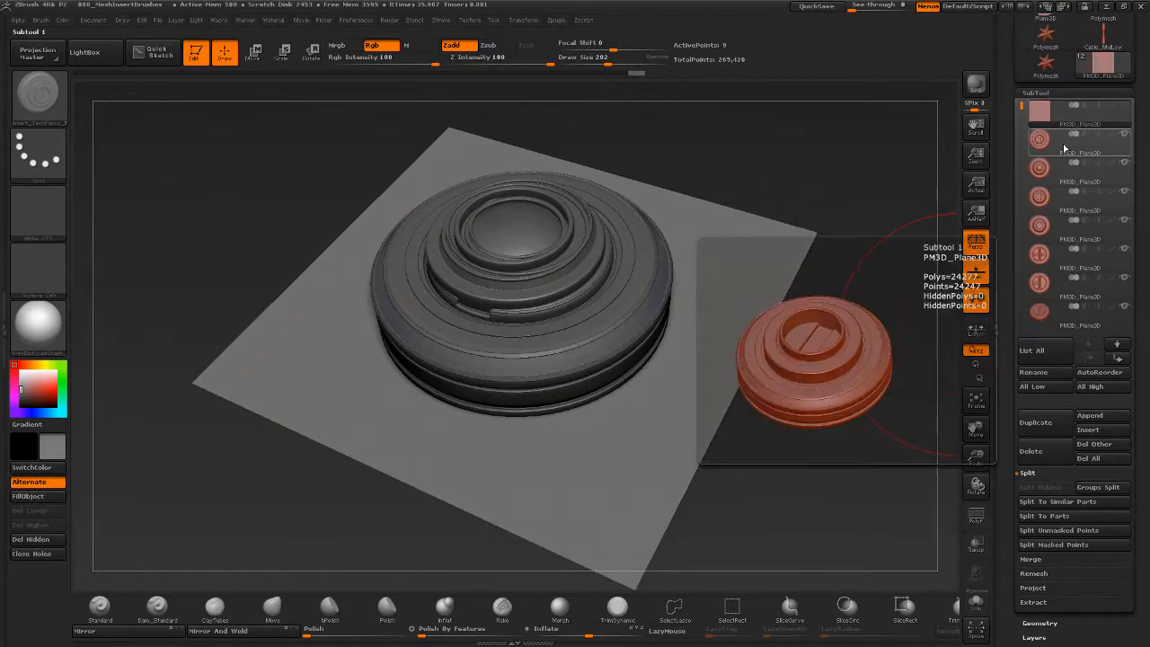
# Delete the plane subtool, keeping only the puck subtools.
pyautogui.click(1043, 457)
pyautogui.click(925, 480)
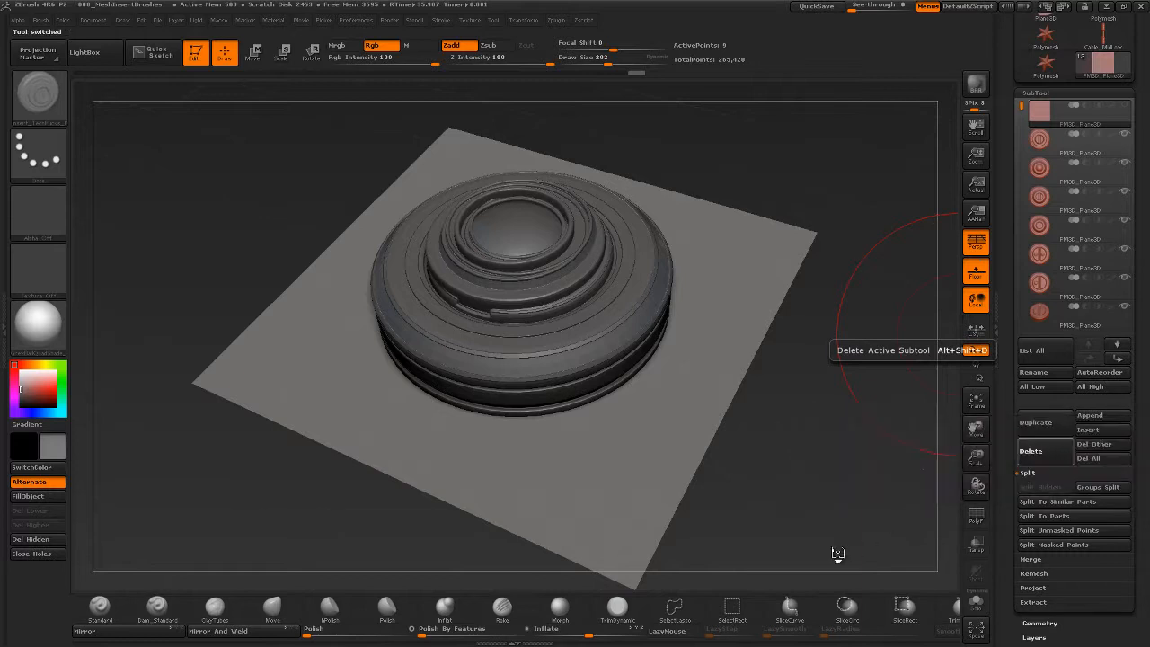
pyautogui.moveTo(729, 454); pyautogui.dragTo(896, 391)
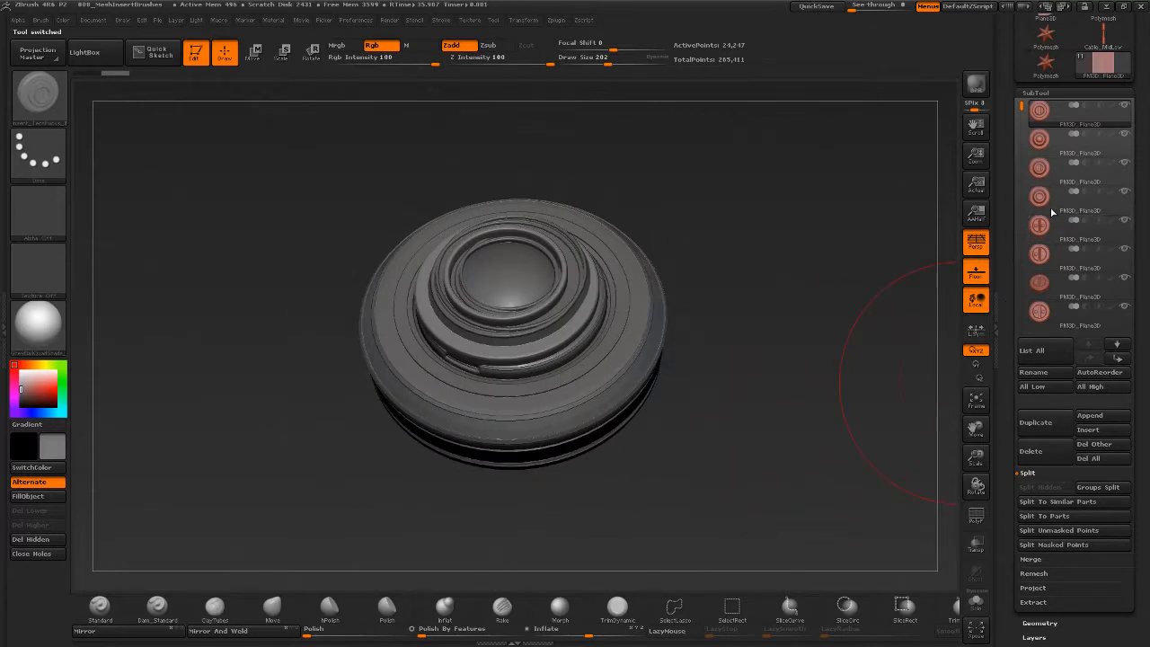
# Show the polyframe and isolate the active ringed puck with Solo mode to inspect its polygroups.
pyautogui.click(977, 515)
pyautogui.click(977, 516)
pyautogui.click(977, 517)
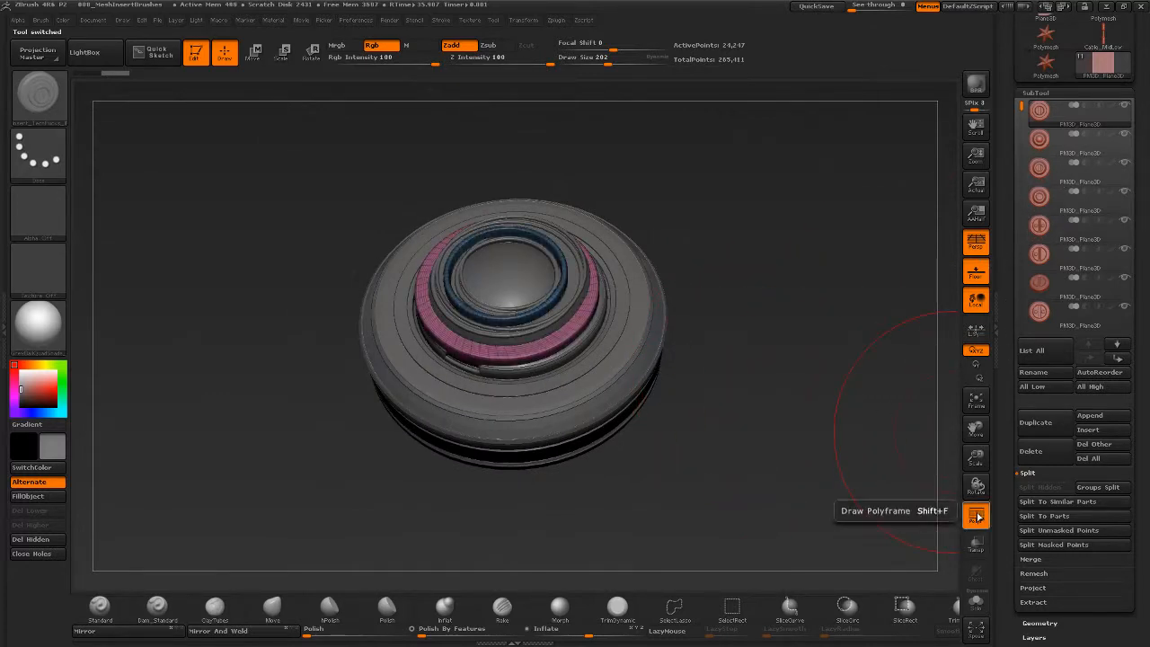
pyautogui.click(977, 516)
pyautogui.moveTo(925, 503)
pyautogui.mouseDown()
pyautogui.moveTo(865, 467)
pyautogui.moveTo(687, 179)
pyautogui.mouseUp()
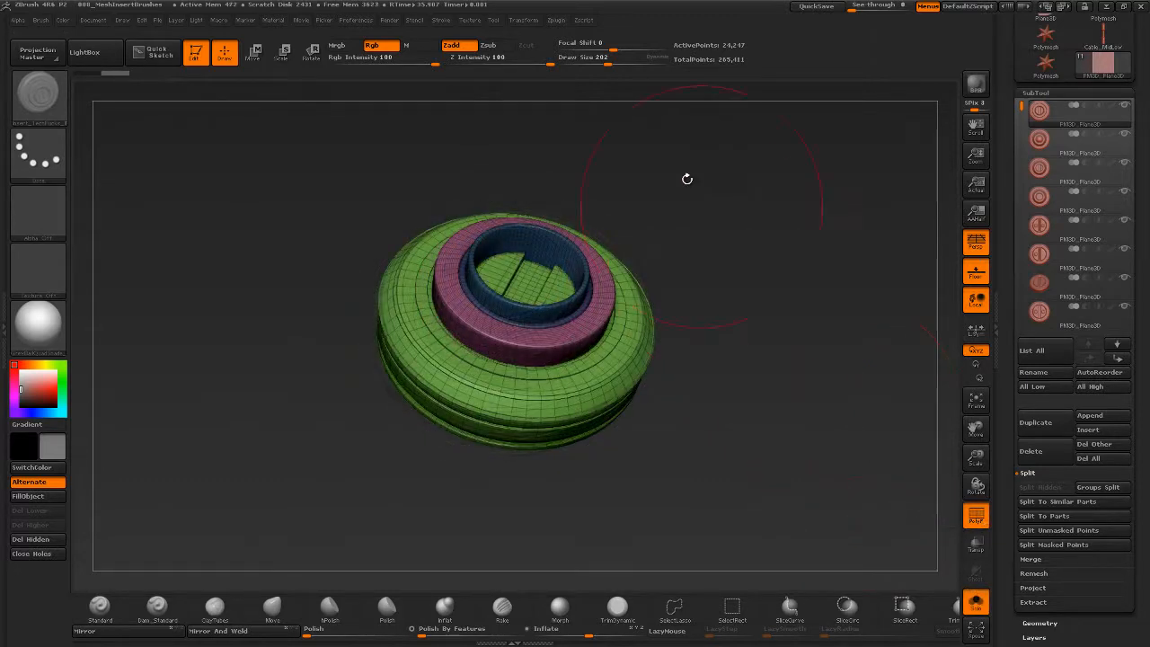
# Dock the Zplugin palette in the side tray and collapse its Decimation Master section.
pyautogui.click(557, 20)
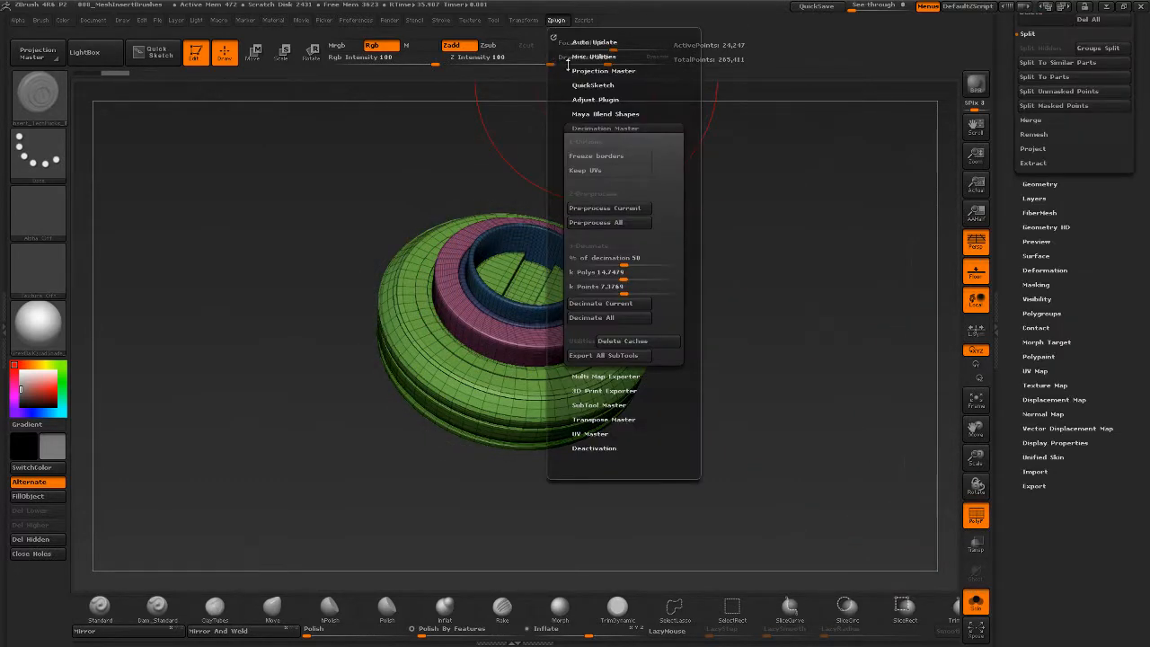
pyautogui.click(556, 35)
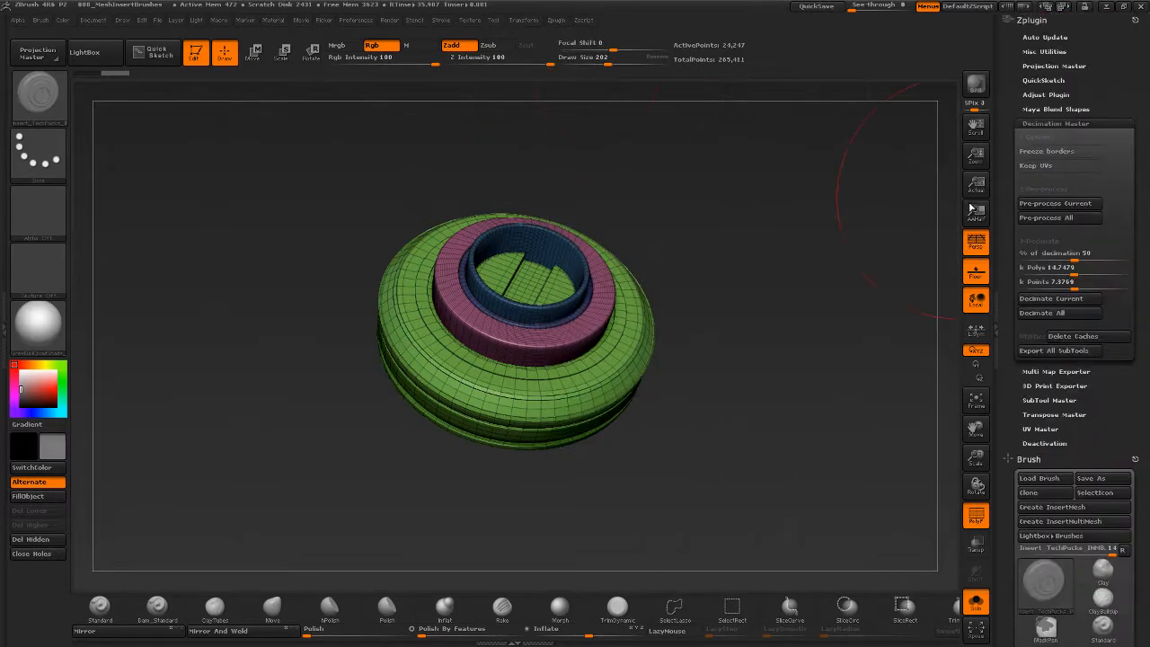
pyautogui.click(1067, 124)
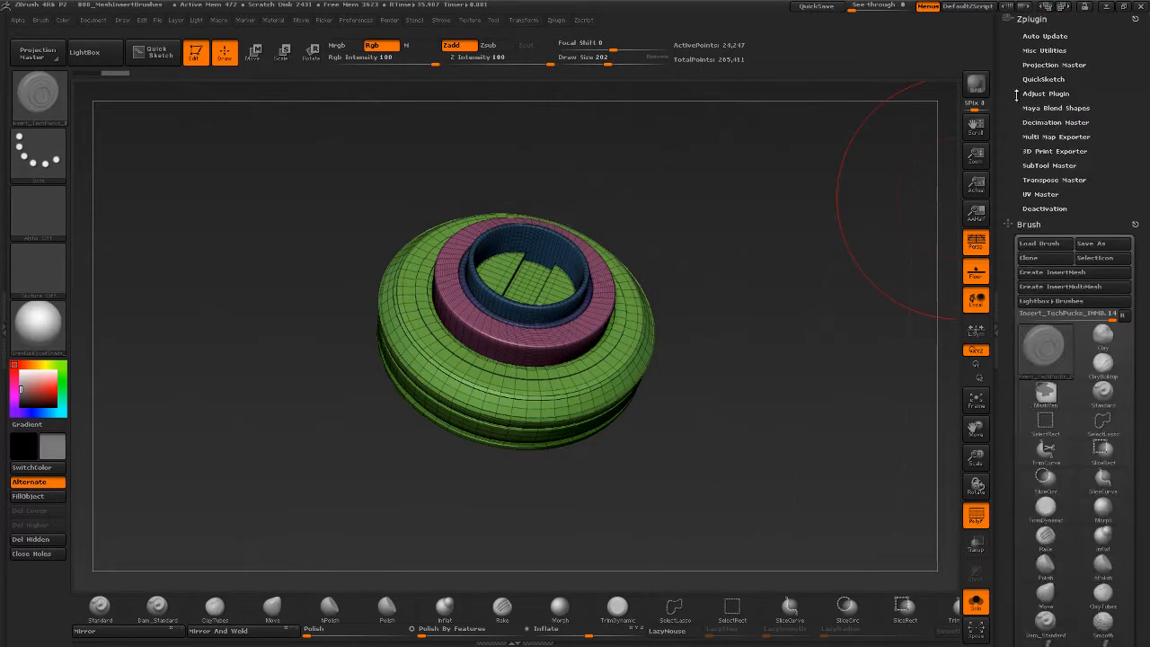
# Expand the Decimation Master options and examine the ringed puck's dense wireframe from several angles.
pyautogui.click(1062, 124)
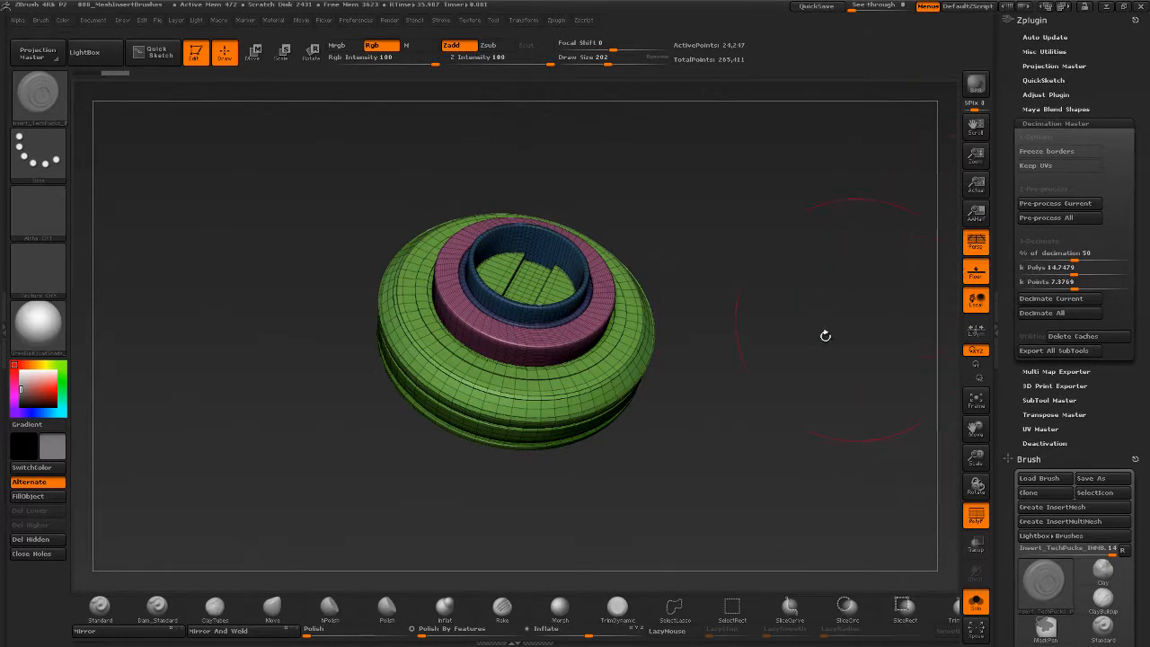
pyautogui.moveTo(825, 335); pyautogui.dragTo(768, 367)
pyautogui.moveTo(719, 432)
pyautogui.mouseDown()
pyautogui.moveTo(670, 386)
pyautogui.moveTo(705, 426)
pyautogui.mouseUp()
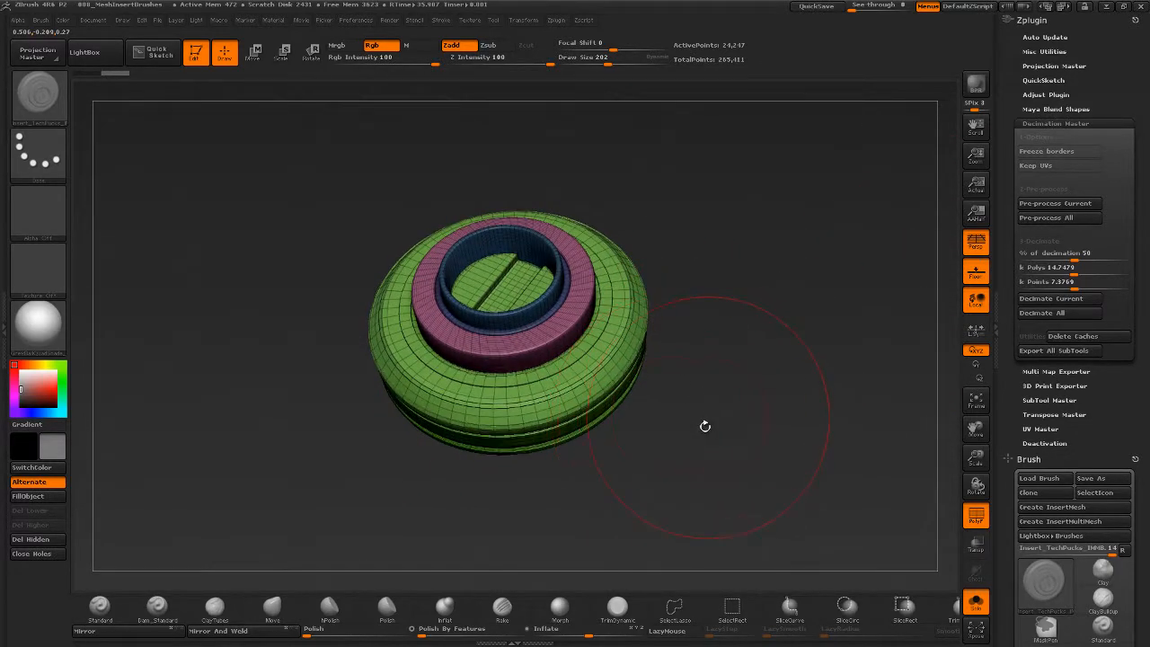
pyautogui.moveTo(695, 353); pyautogui.dragTo(542, 292)
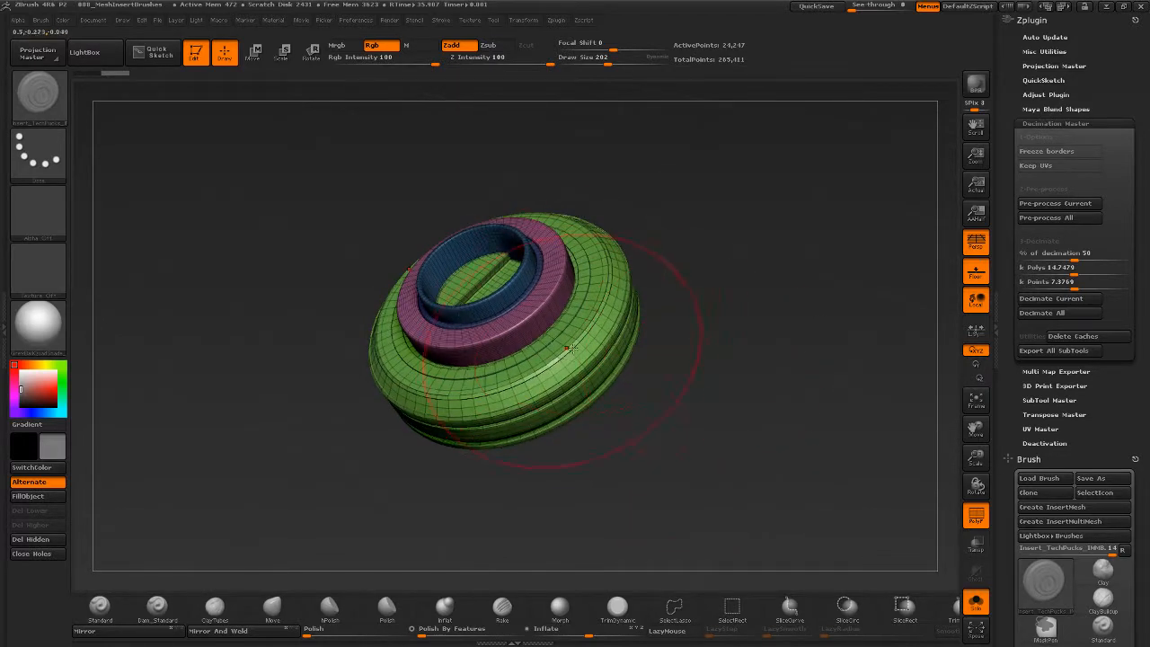
pyautogui.moveTo(799, 387)
pyautogui.mouseDown()
pyautogui.moveTo(782, 405)
pyautogui.moveTo(811, 372)
pyautogui.mouseUp()
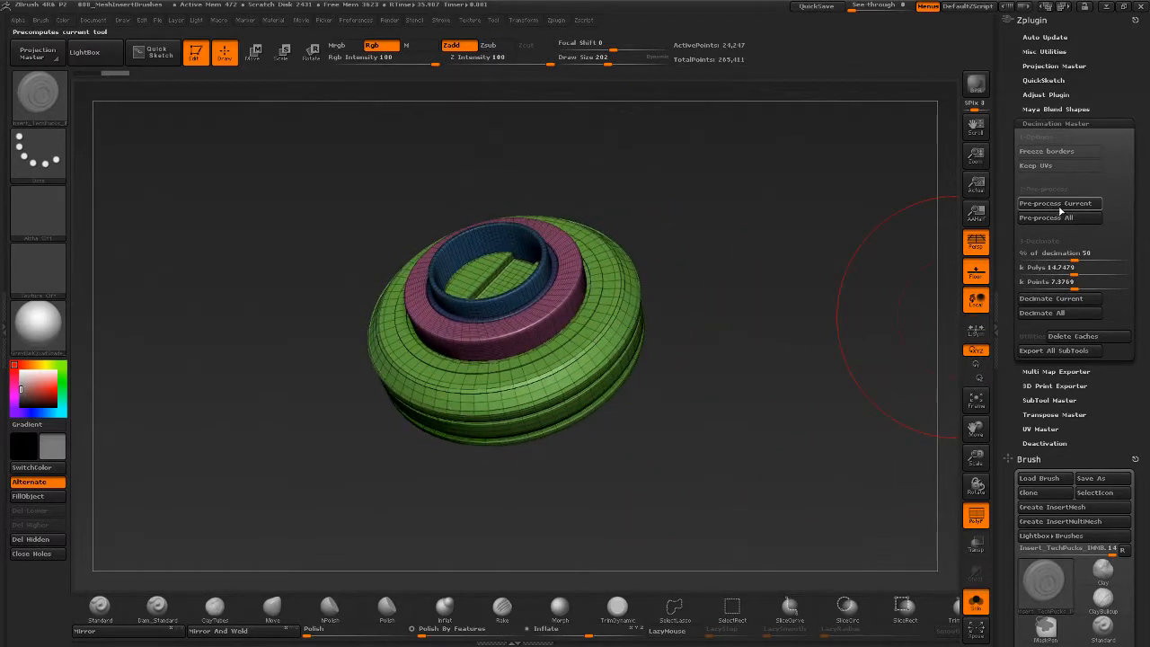
# Collapse the Brush palette in the side tray and try to pre-process all subtools for decimation.
pyautogui.scroll(-5, 1046, 243)
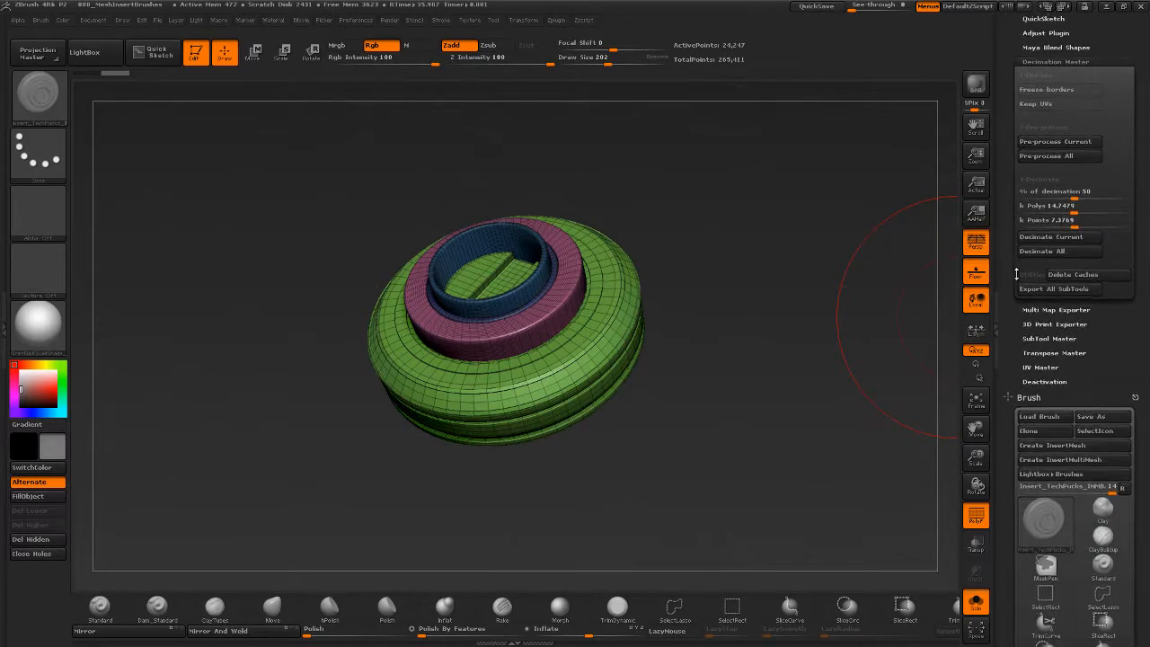
pyautogui.click(1034, 297)
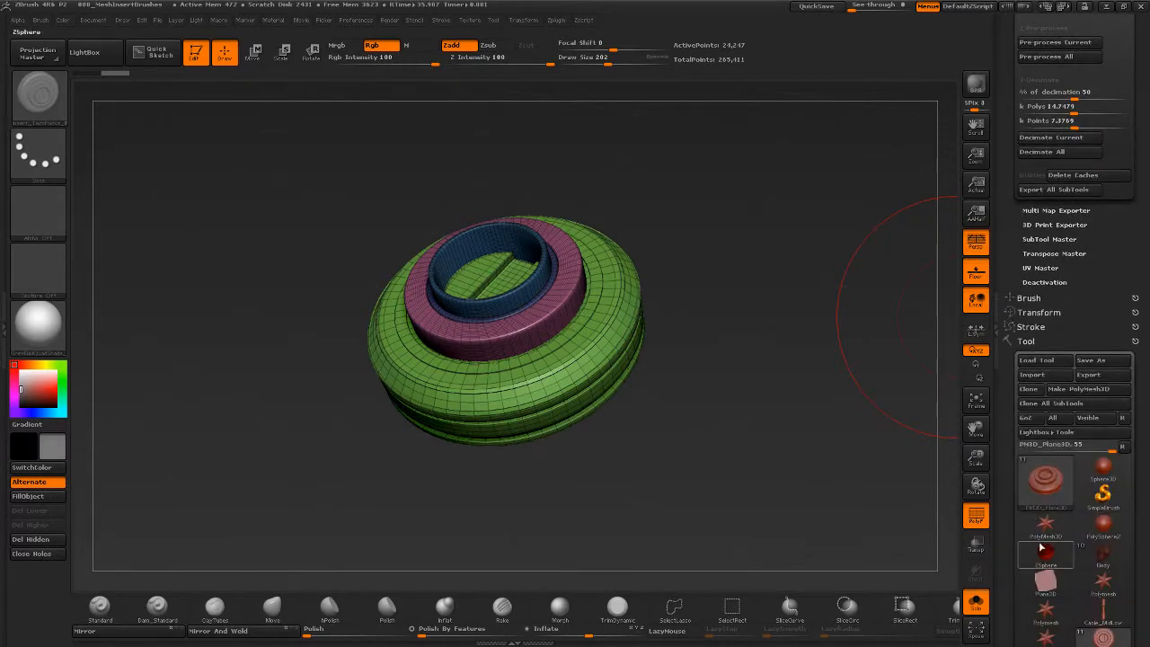
pyautogui.scroll(-5, 1041, 359)
pyautogui.scroll(10, 1048, 270)
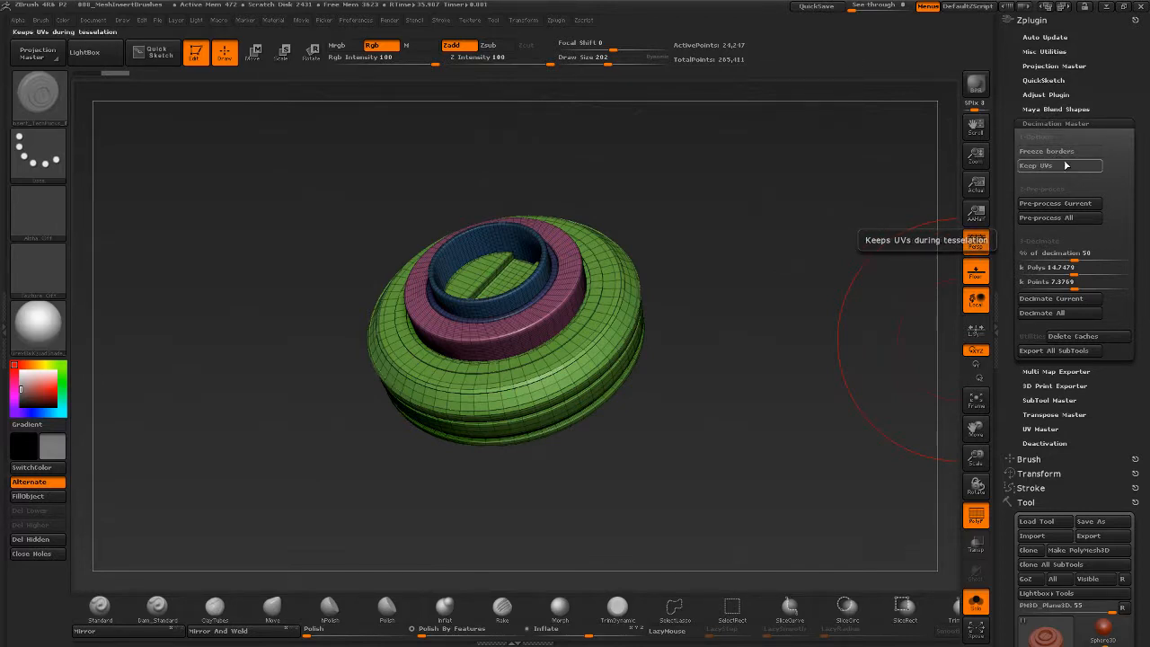
pyautogui.click(1085, 218)
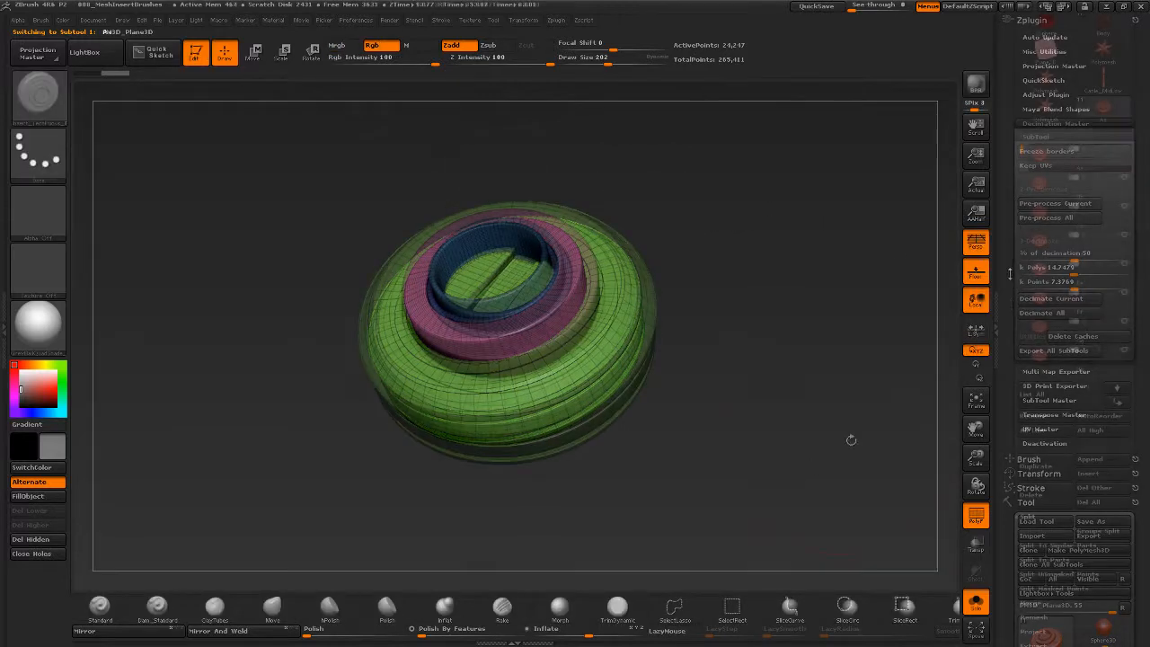
# Review the names of the puck subtools in the SubTool list.
pyautogui.moveTo(849, 439); pyautogui.dragTo(939, 321)
pyautogui.moveTo(1009, 142); pyautogui.dragTo(1015, 327)
pyautogui.moveTo(1011, 379); pyautogui.dragTo(1015, 330)
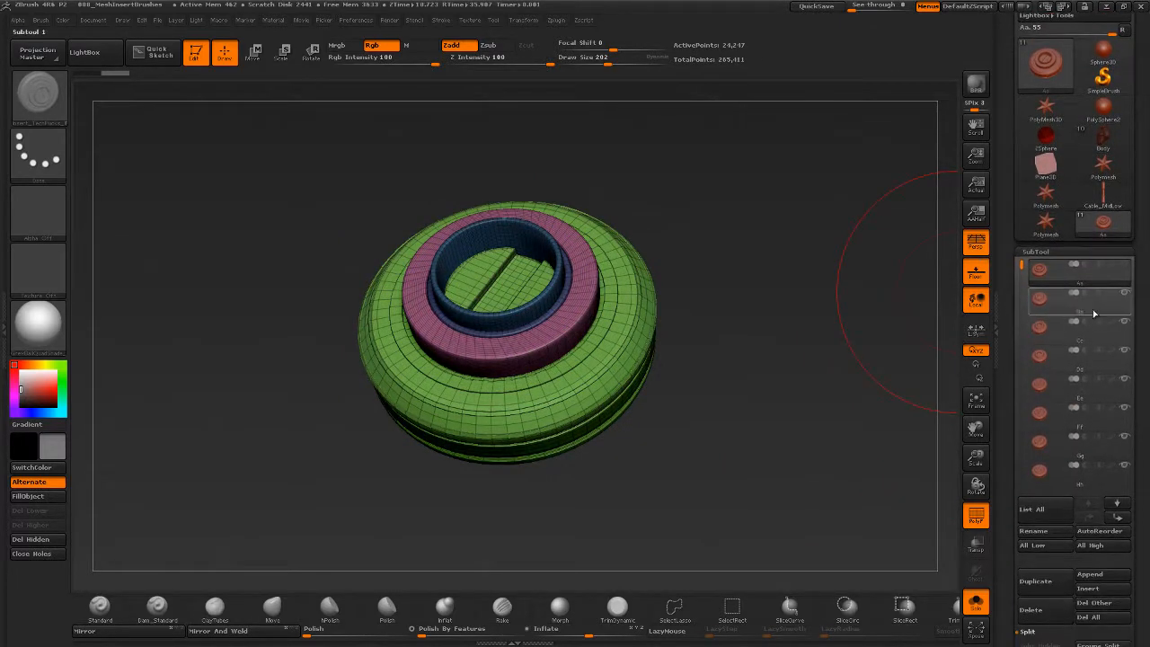
pyautogui.click(1098, 281)
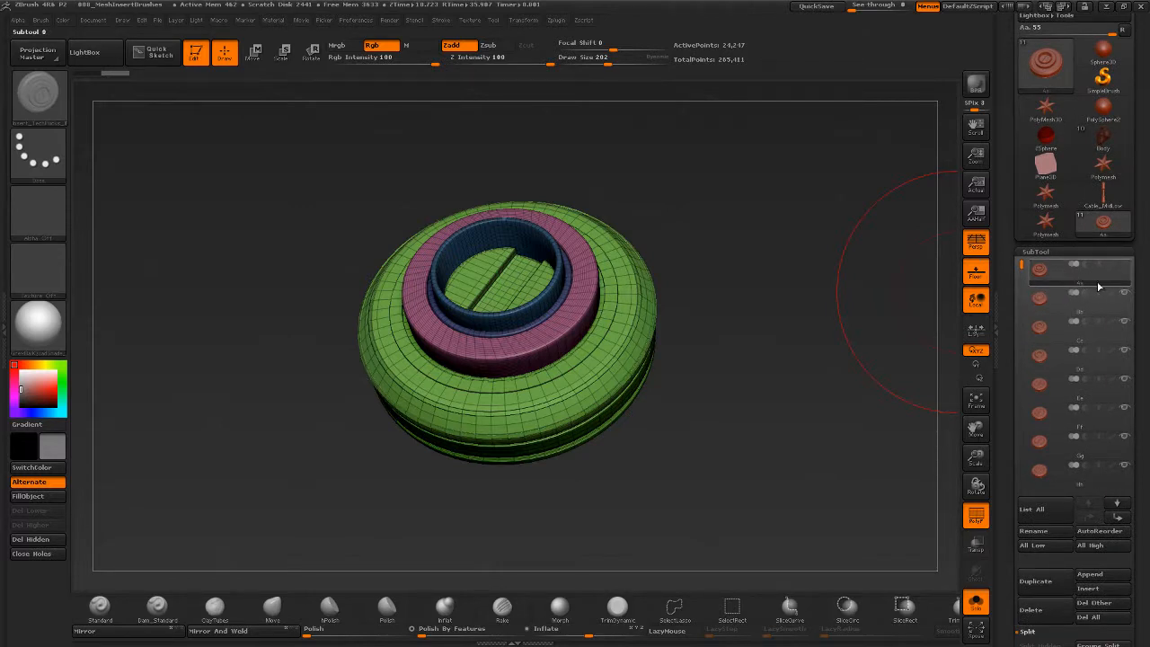
pyautogui.click(1078, 295)
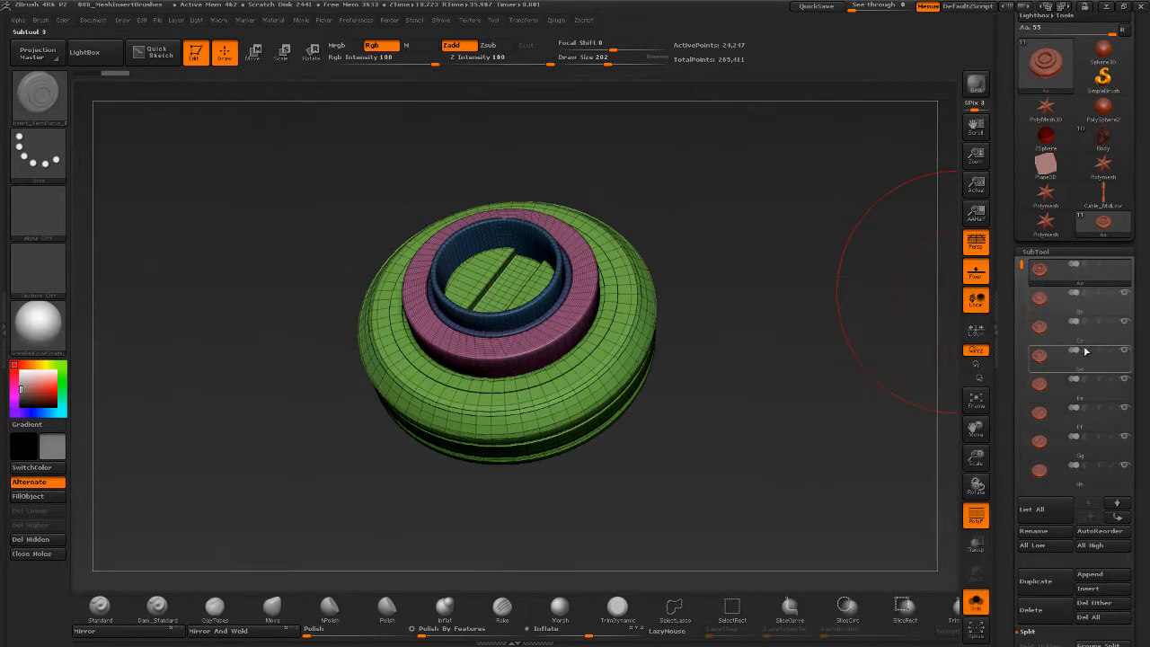
pyautogui.moveTo(1007, 255); pyautogui.dragTo(1014, 393)
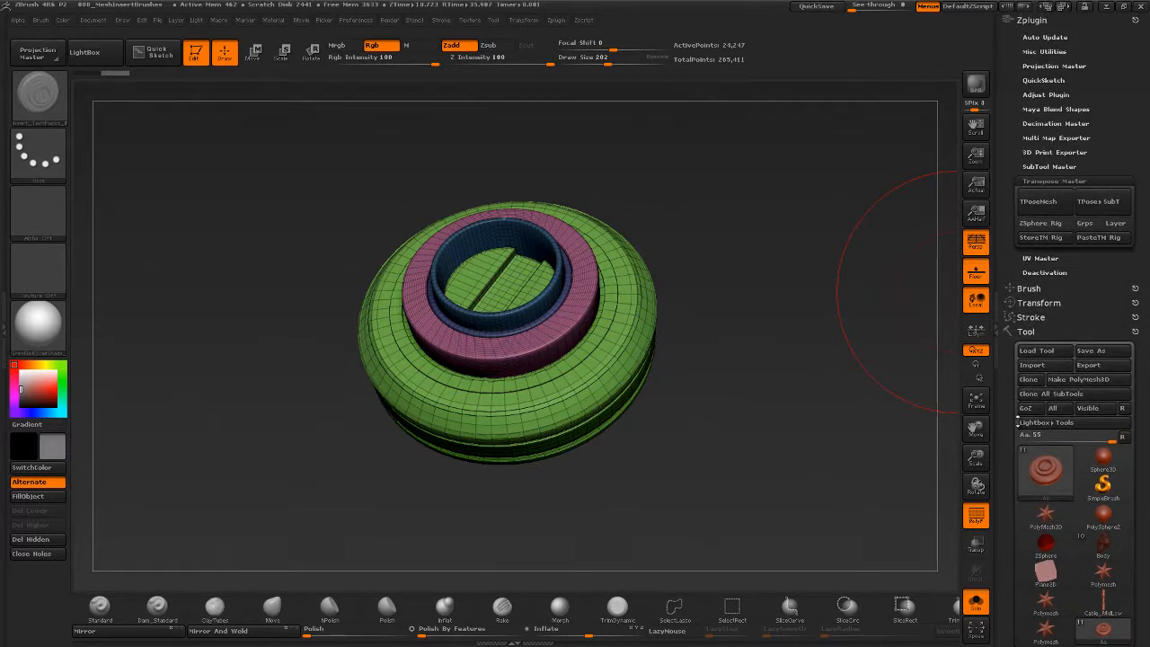
# Reopen Decimation Master in place of Transpose Master and pre-process all subtools for decimation.
pyautogui.click(1060, 180)
pyautogui.click(1082, 123)
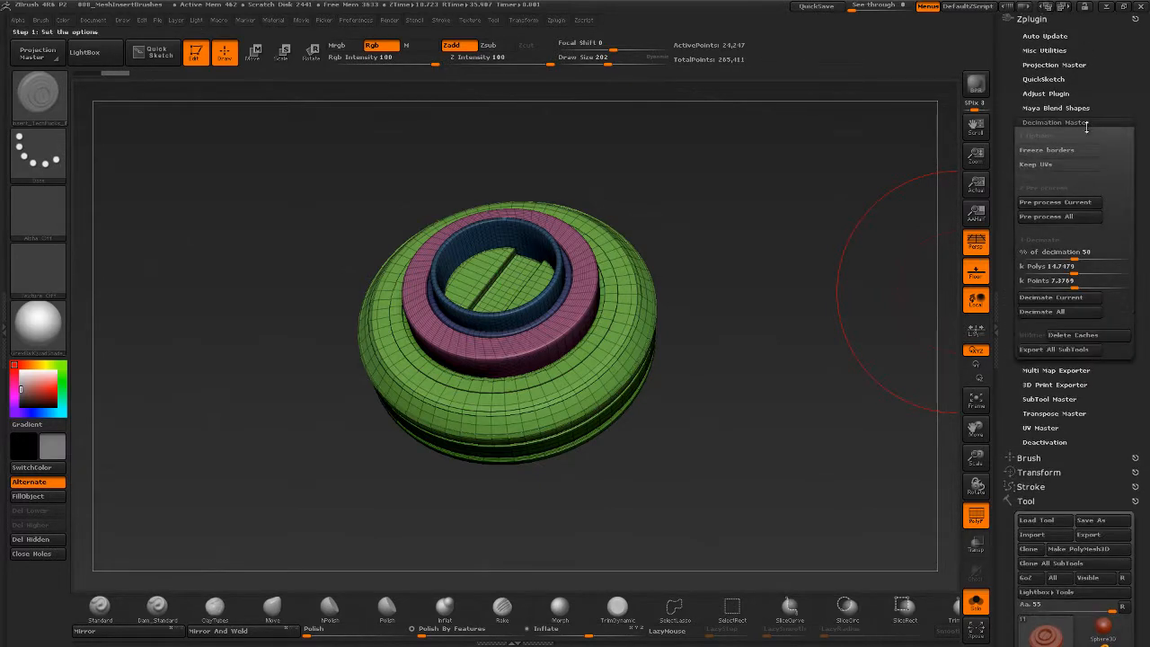
pyautogui.click(1056, 217)
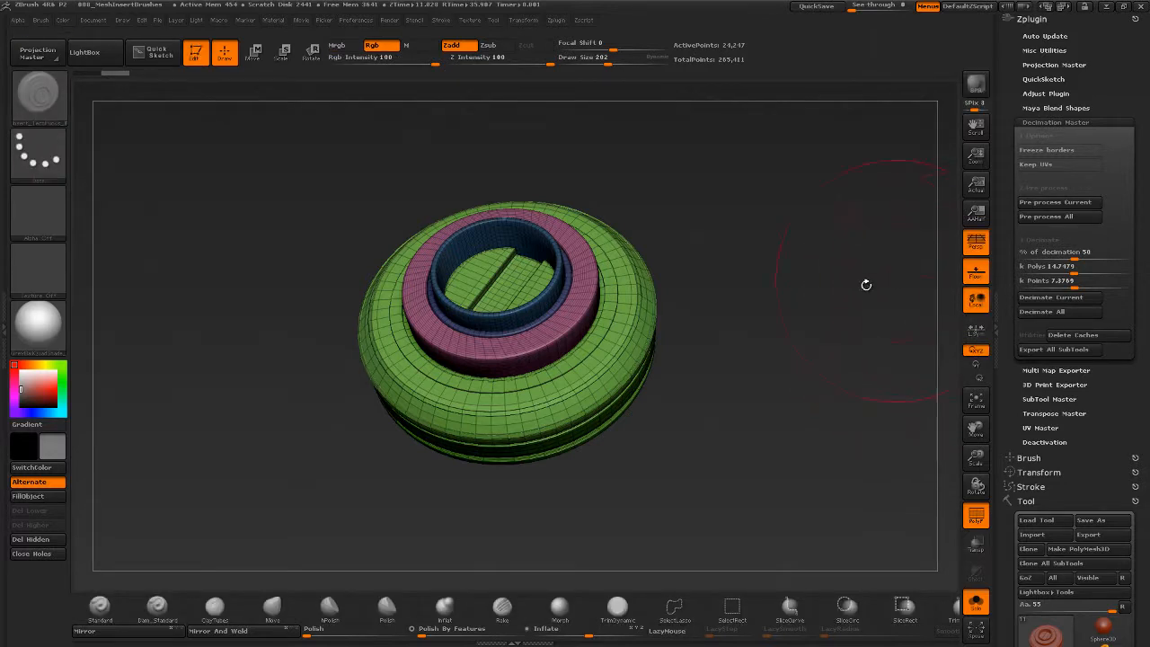
pyautogui.moveTo(800, 340); pyautogui.dragTo(837, 283)
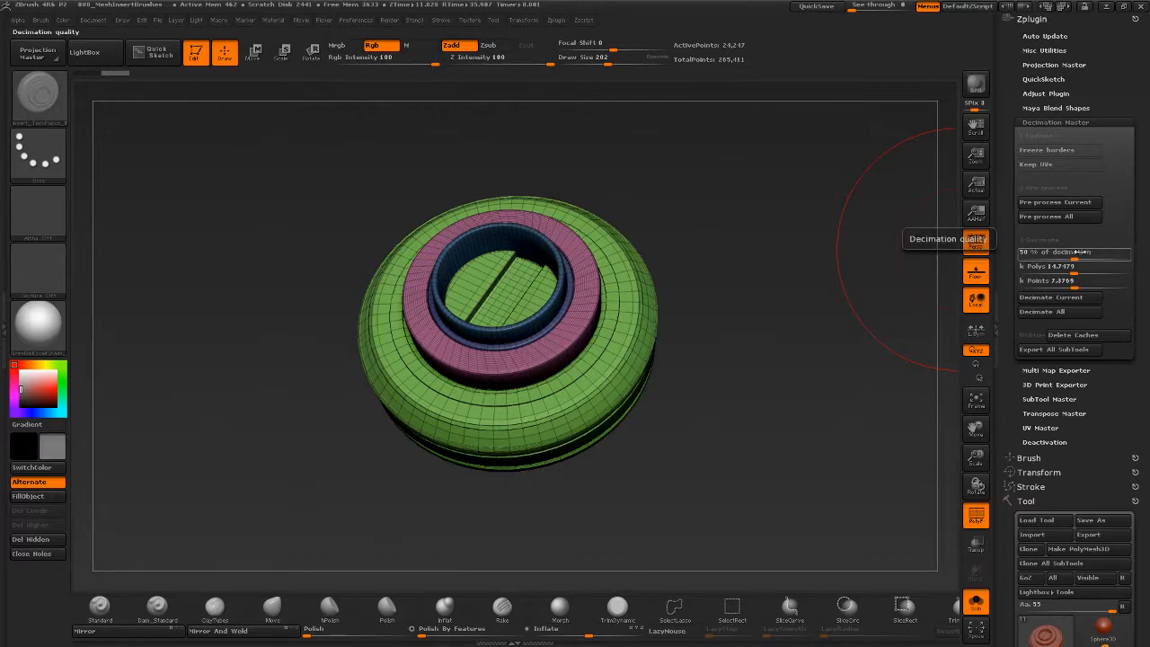
# Try decimation targets of 30 percent and 14 k polys, ending with the percentage at 30.
pyautogui.moveTo(1077, 251)
pyautogui.mouseDown()
pyautogui.moveTo(1125, 254)
pyautogui.moveTo(1067, 253)
pyautogui.mouseUp()
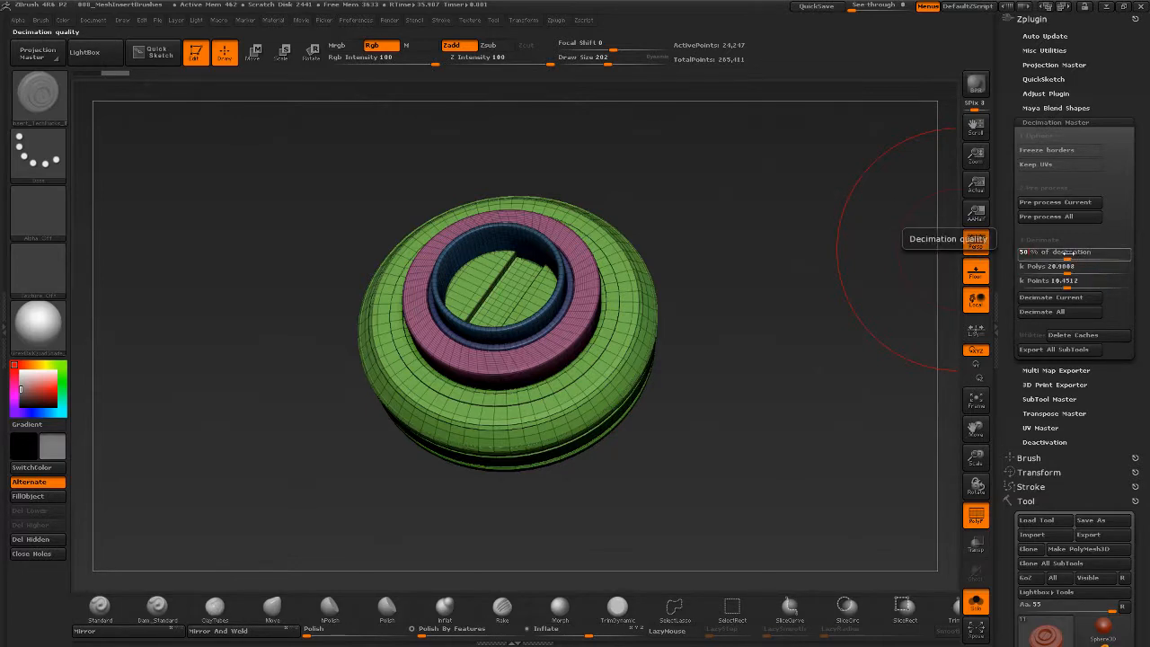
pyautogui.moveTo(1065, 255); pyautogui.dragTo(1058, 254)
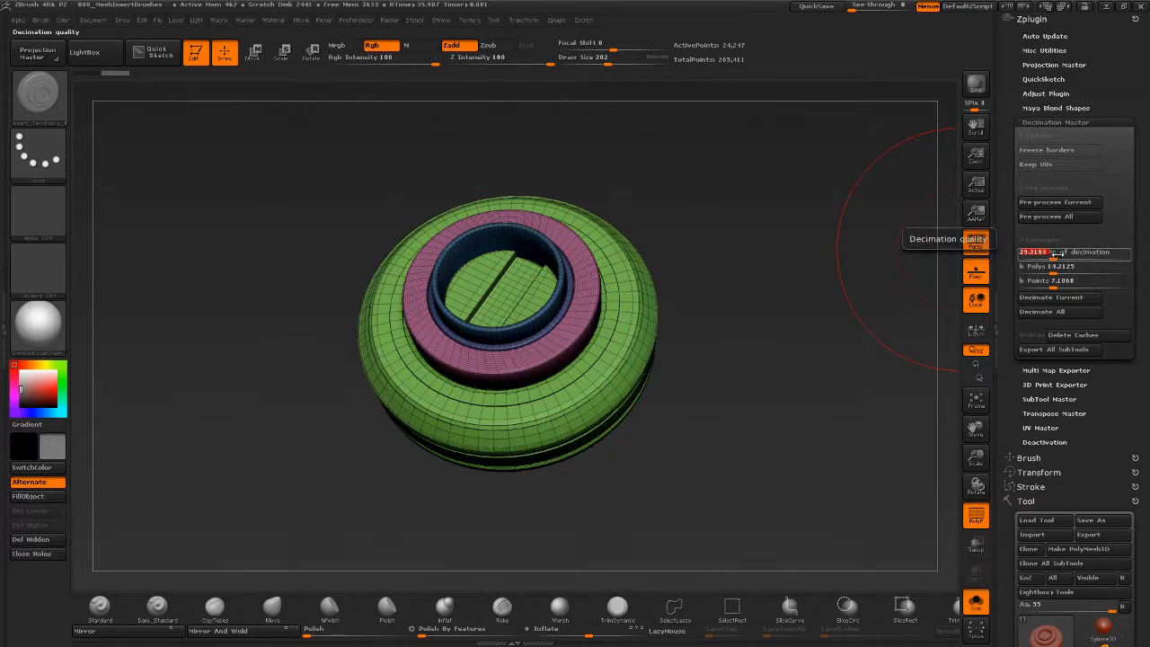
pyautogui.click(1065, 266)
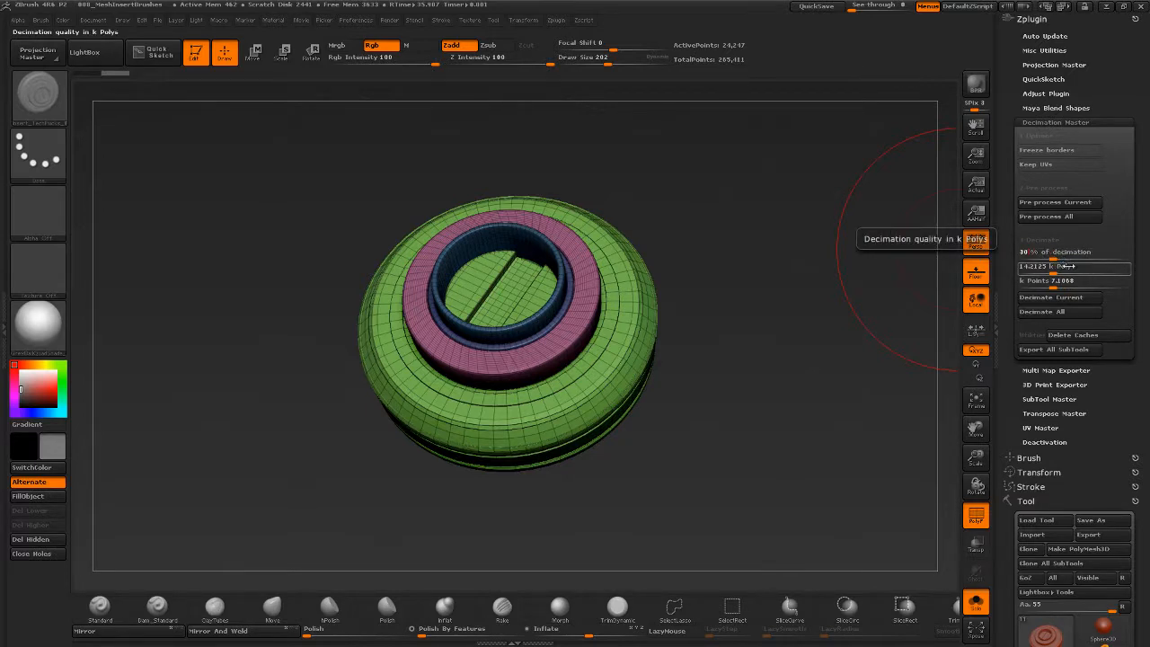
pyautogui.click(1074, 272)
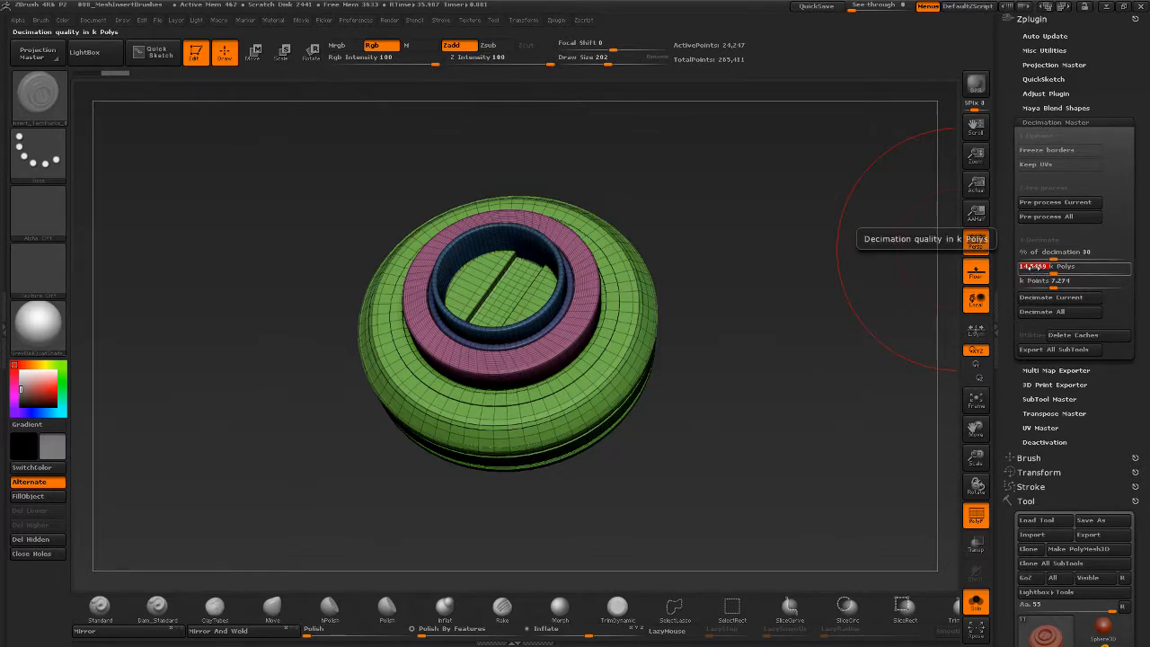
pyautogui.write('5.0161')
pyautogui.press('Return')
pyautogui.click(1037, 267)
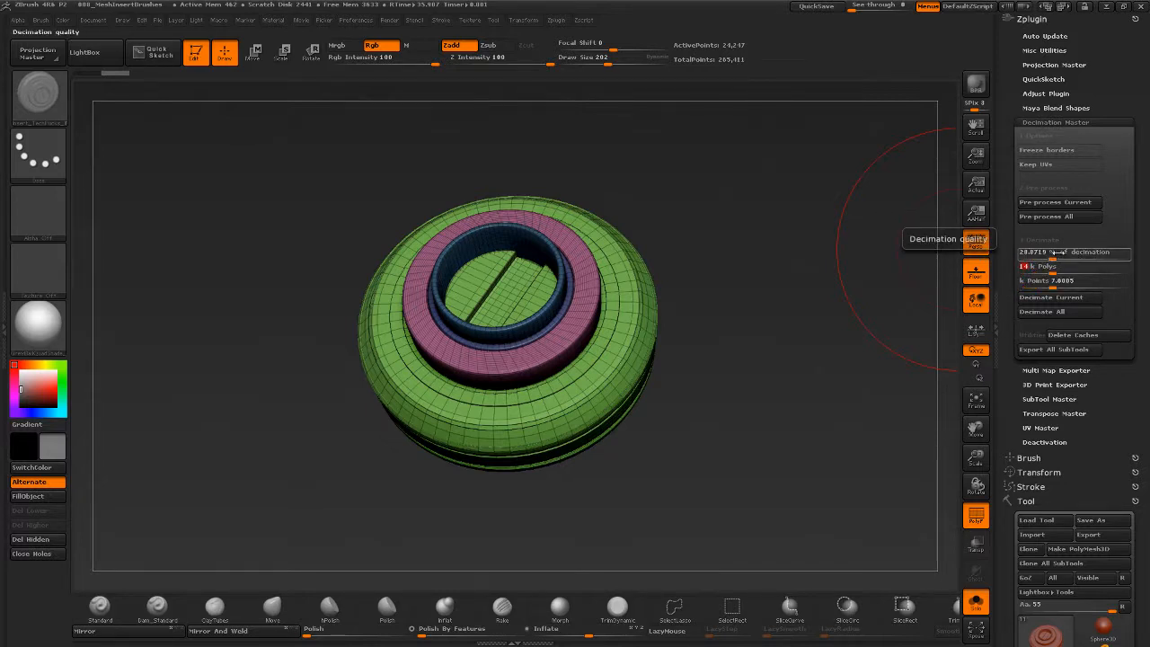
pyautogui.moveTo(1053, 252); pyautogui.dragTo(1077, 251)
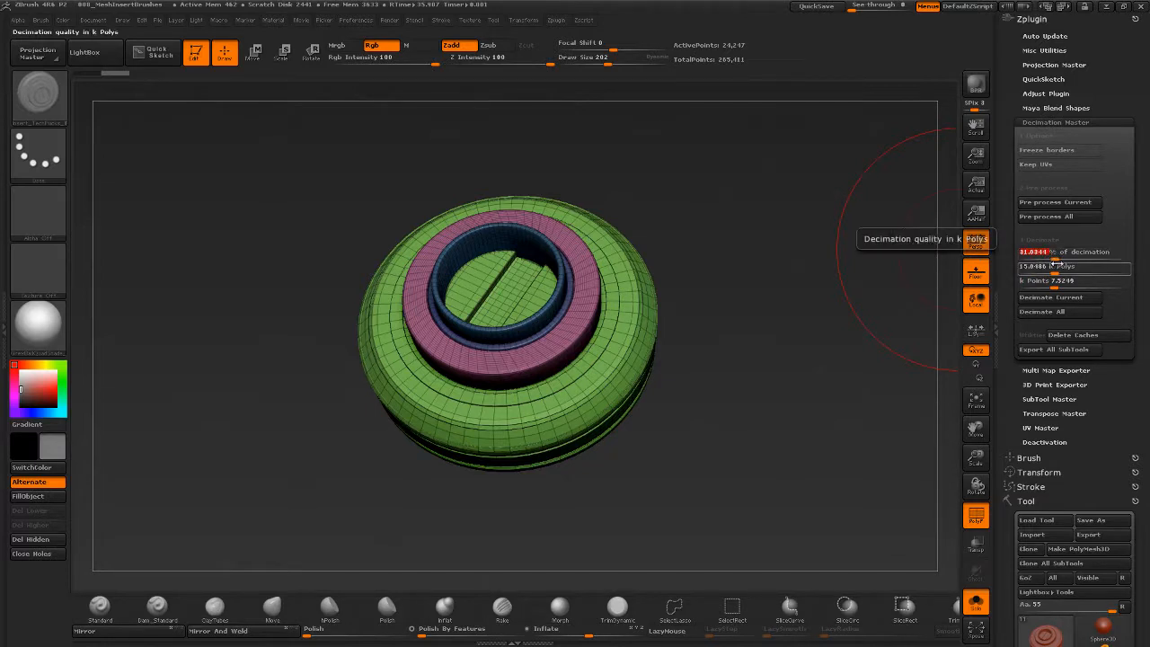
pyautogui.press('Return')
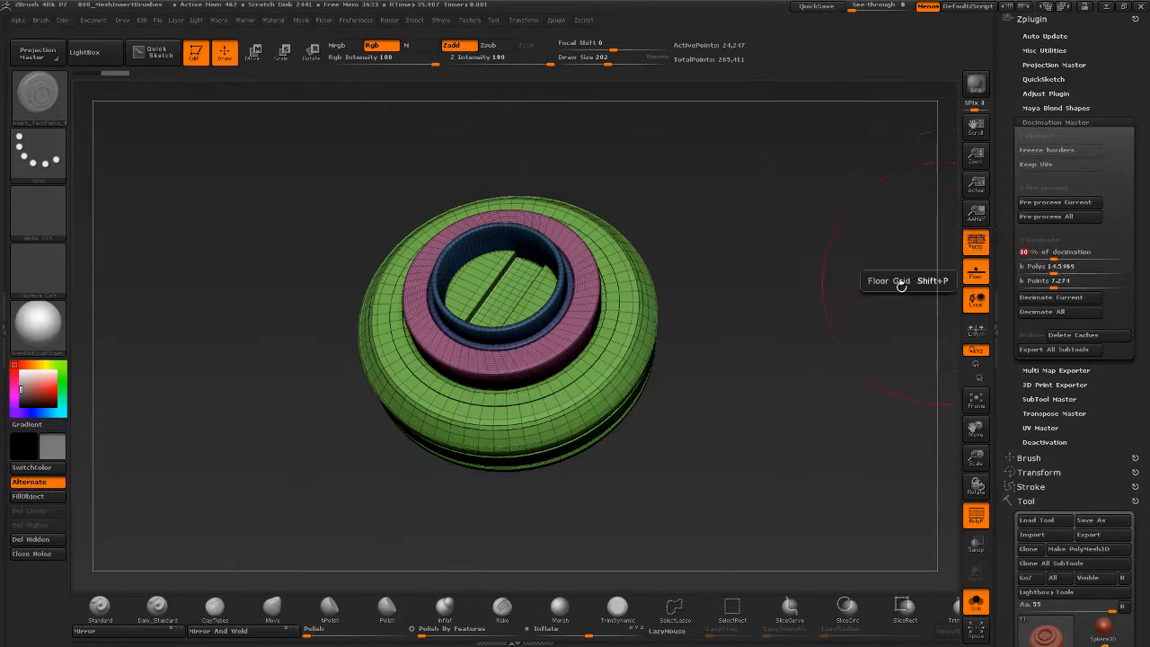
# Inspect the puck's wireframe density from several angles and set the draw size to 154.
pyautogui.moveTo(647, 431); pyautogui.dragTo(598, 349)
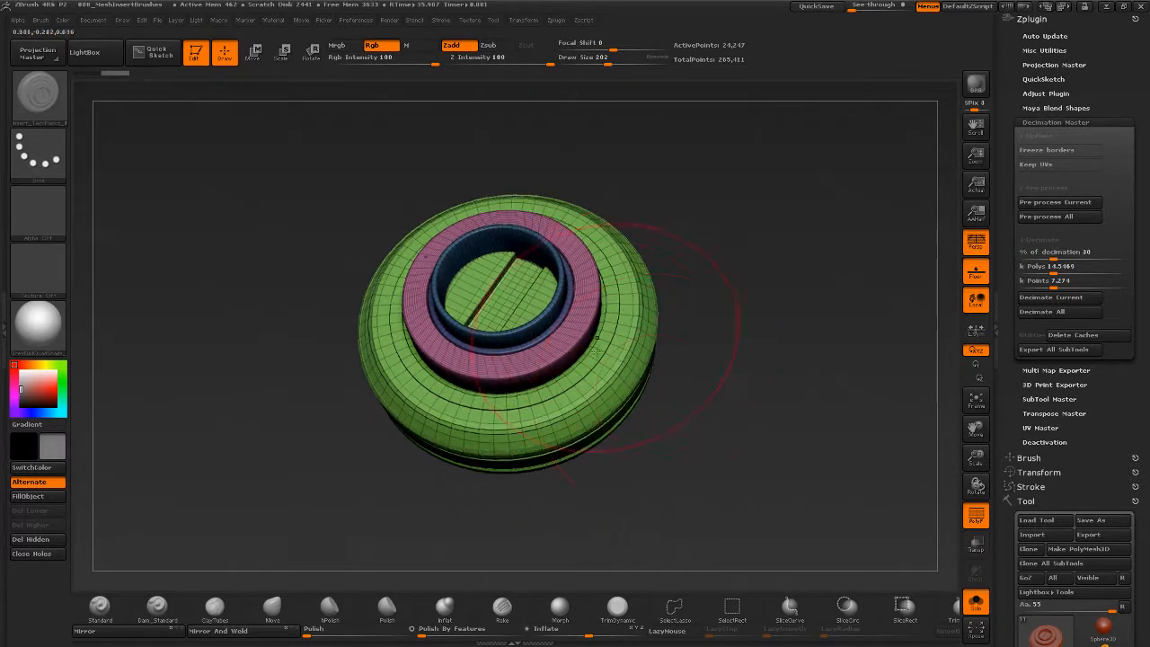
pyautogui.moveTo(689, 341); pyautogui.dragTo(706, 349)
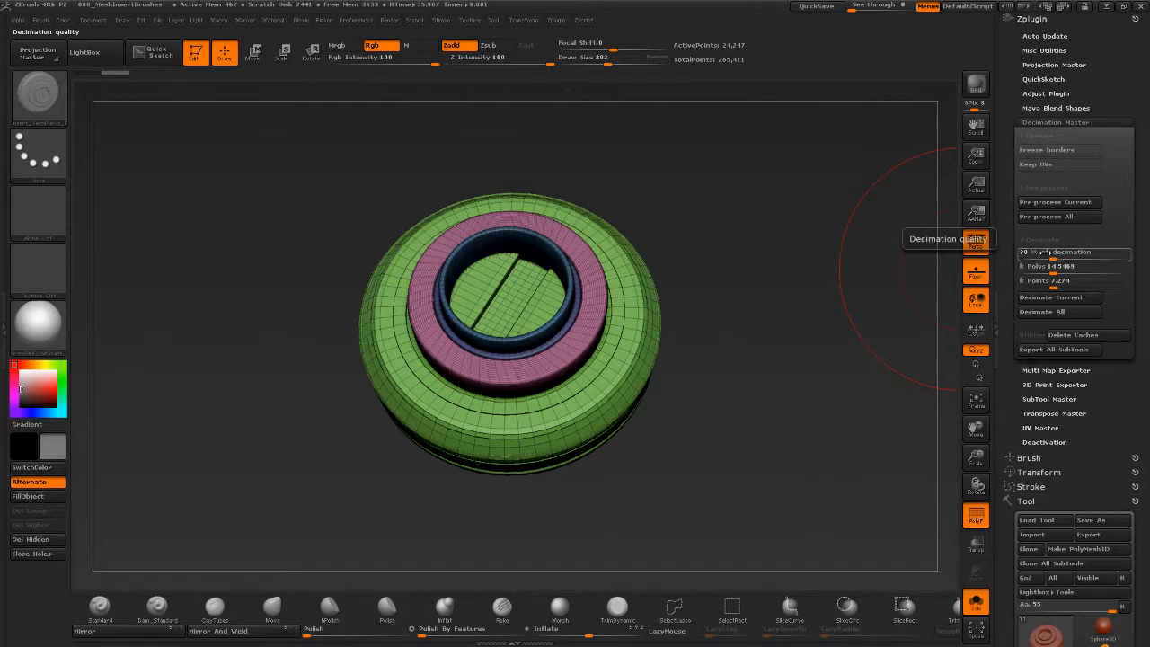
pyautogui.moveTo(803, 429)
pyautogui.mouseDown()
pyautogui.moveTo(796, 449)
pyautogui.moveTo(801, 409)
pyautogui.moveTo(796, 454)
pyautogui.moveTo(735, 415)
pyautogui.moveTo(746, 409)
pyautogui.moveTo(683, 393)
pyautogui.moveTo(815, 375)
pyautogui.mouseUp()
pyautogui.press('s')
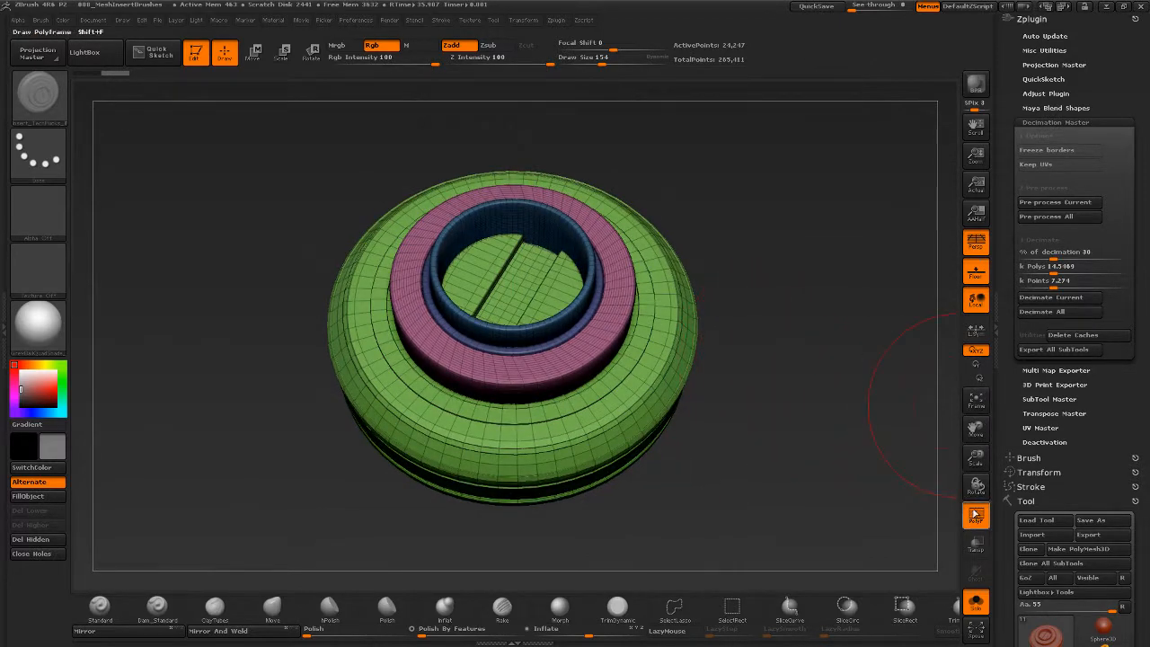
pyautogui.moveTo(765, 367); pyautogui.dragTo(843, 337)
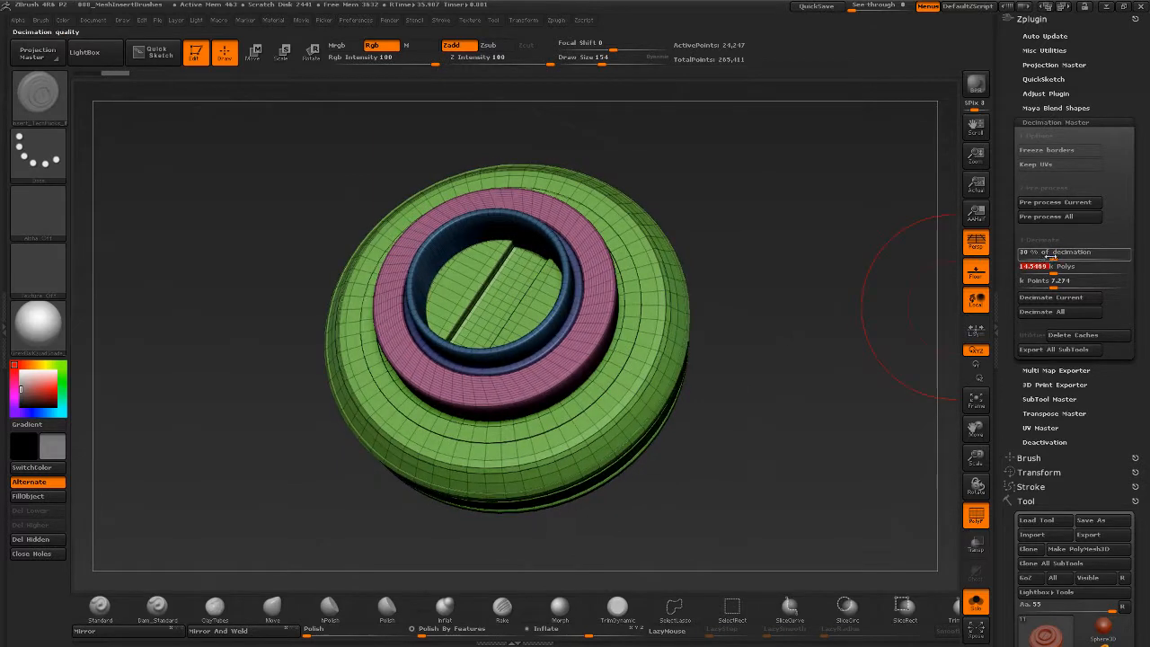
# Set the decimation percentage to 12.
pyautogui.moveTo(1052, 258); pyautogui.dragTo(1043, 258)
pyautogui.click(1036, 258)
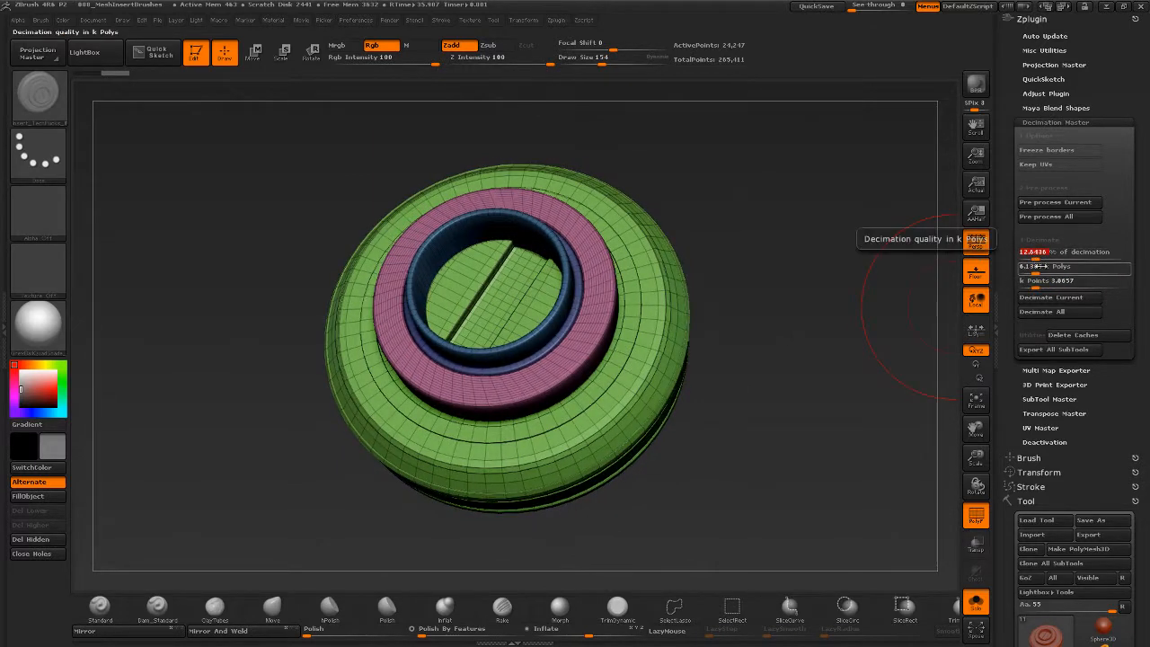
pyautogui.write('12')
pyautogui.press('Return')
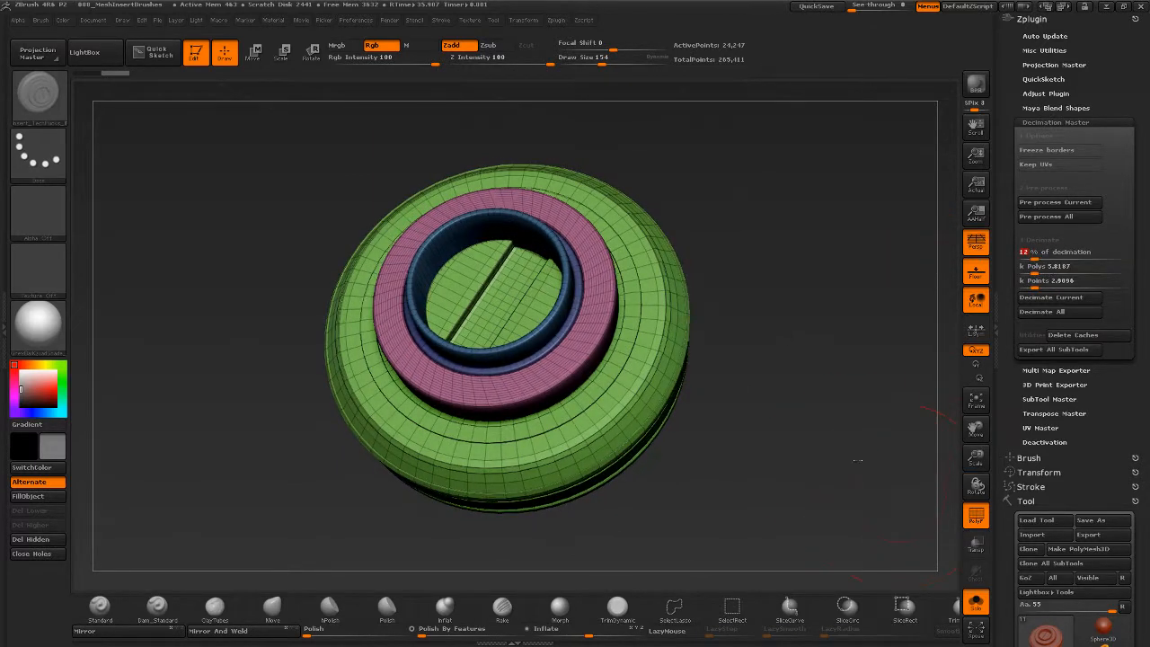
pyautogui.moveTo(942, 521); pyautogui.dragTo(955, 396)
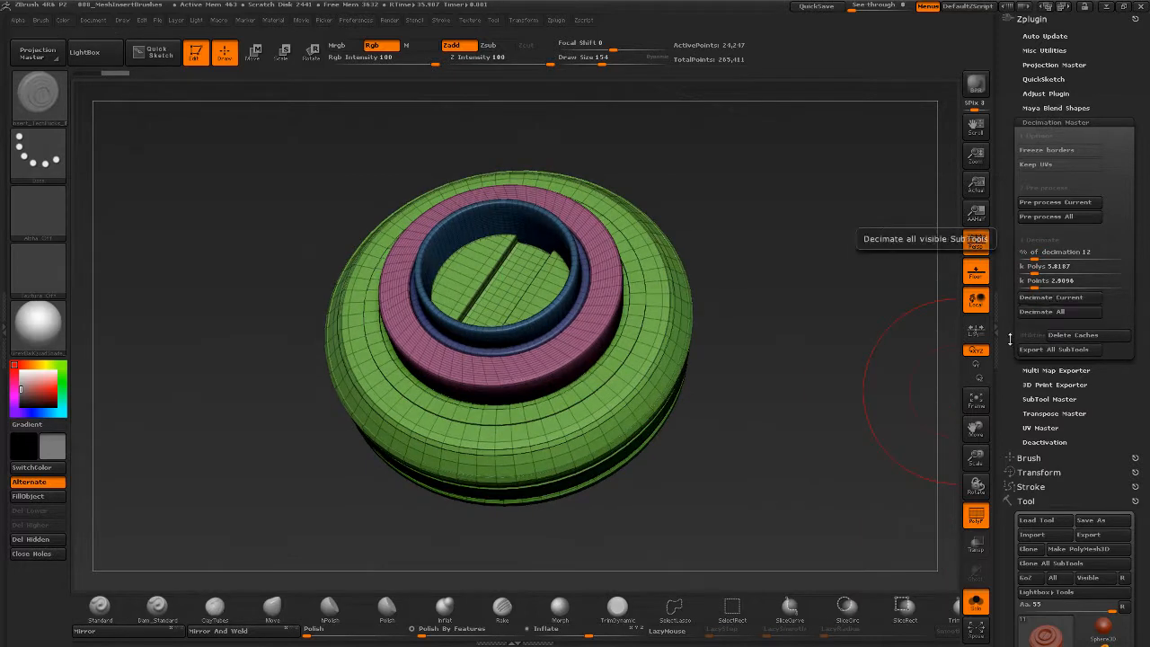
# Check the puck subtools in the SubTool list and decimate all visible subtools.
pyautogui.moveTo(1021, 442); pyautogui.dragTo(1021, 262)
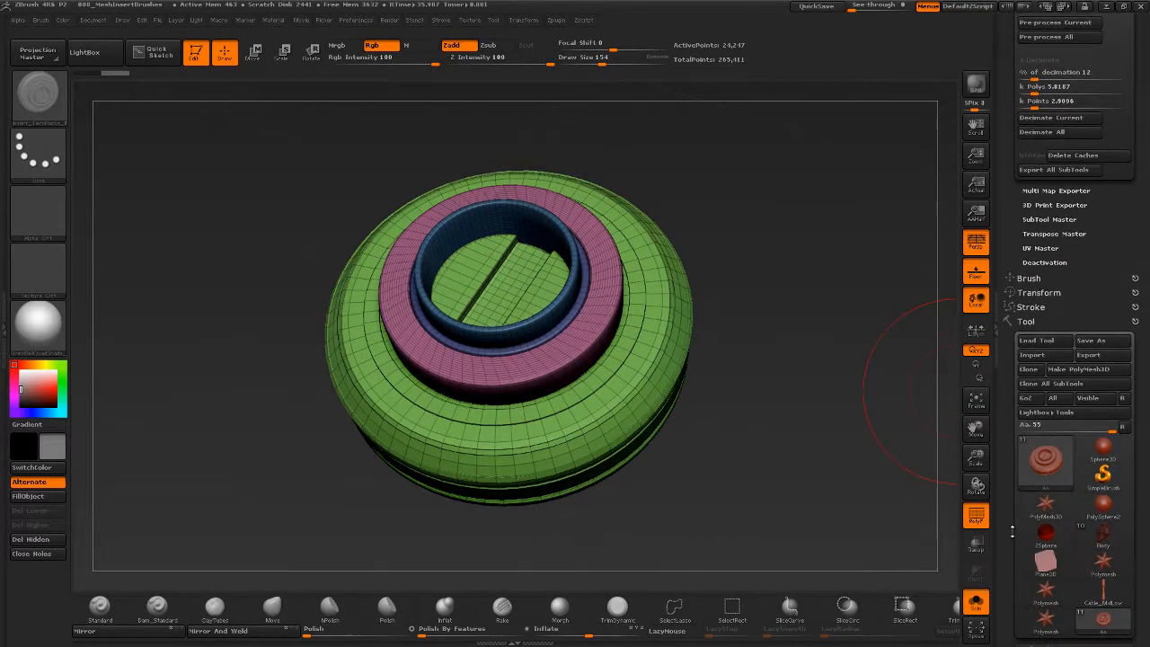
pyautogui.moveTo(1011, 531); pyautogui.dragTo(1017, 90)
pyautogui.moveTo(1020, 203); pyautogui.dragTo(1021, 308)
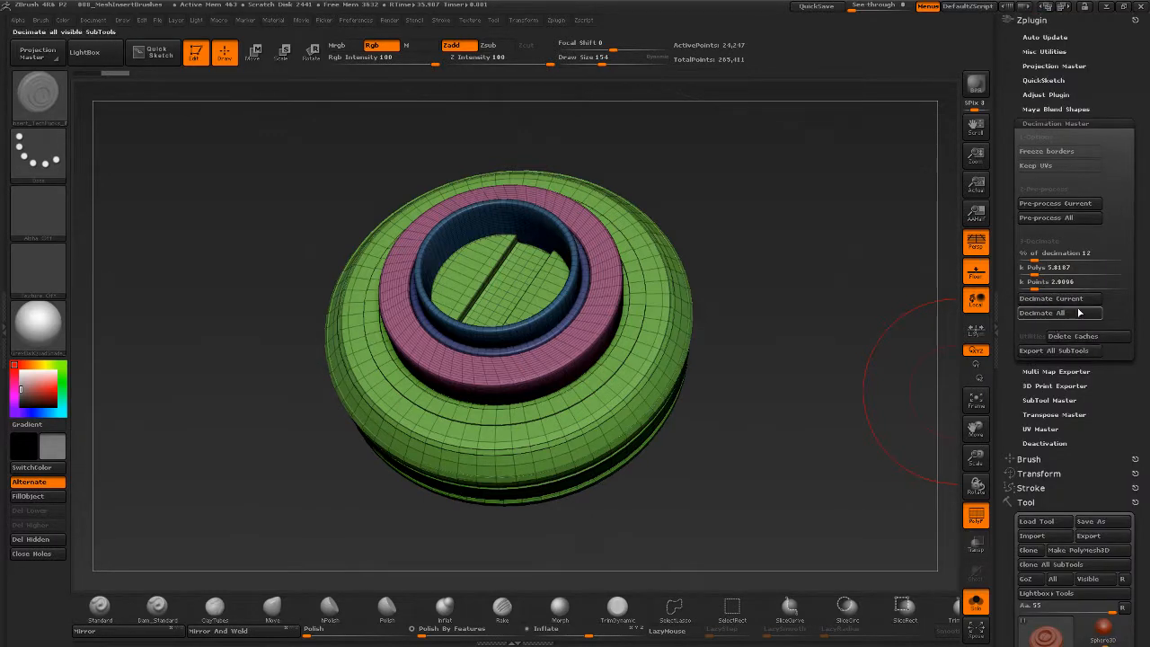
pyautogui.click(1064, 314)
pyautogui.moveTo(1033, 315); pyautogui.dragTo(1078, 134)
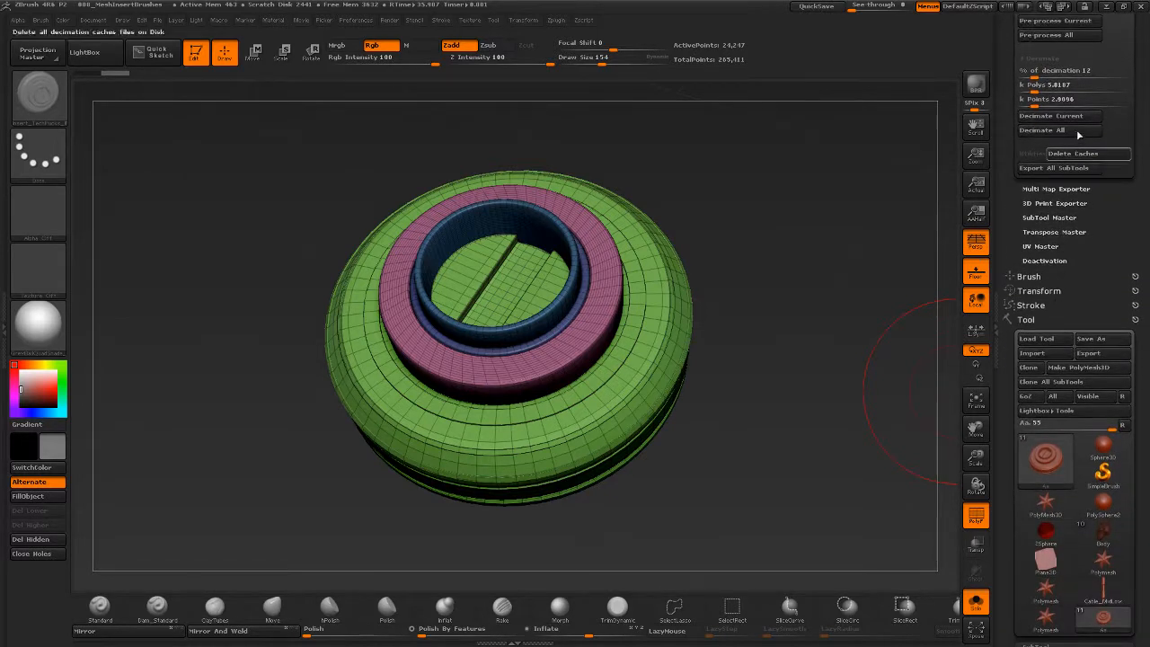
pyautogui.moveTo(1013, 234); pyautogui.dragTo(1016, 18)
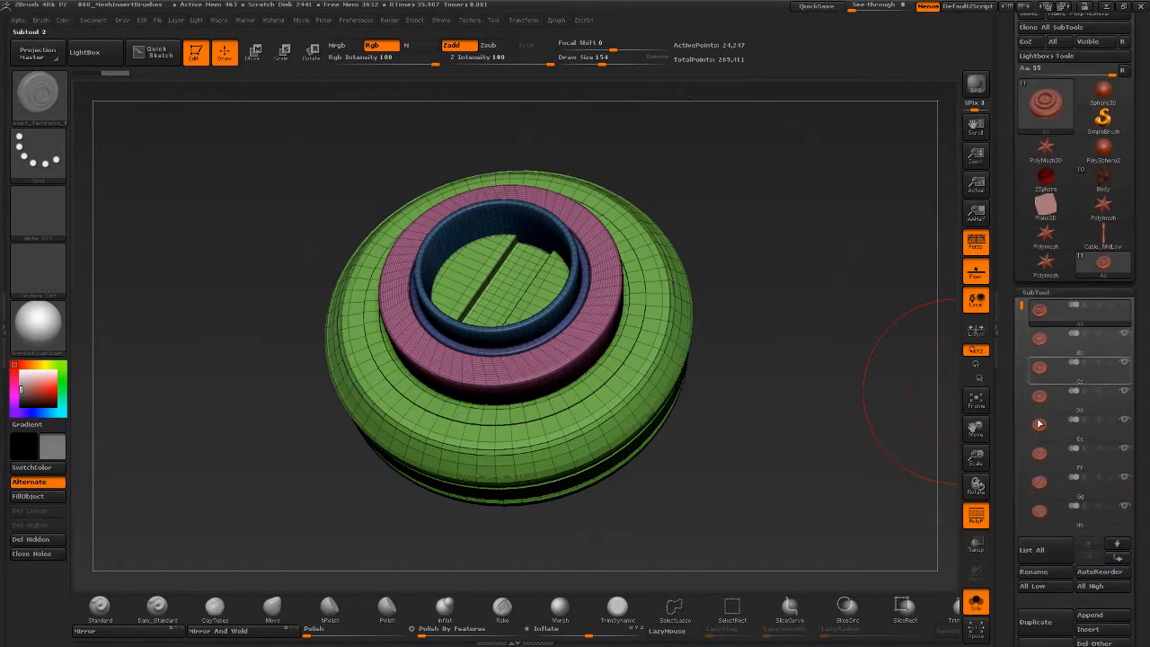
pyautogui.moveTo(1008, 214); pyautogui.dragTo(1022, 376)
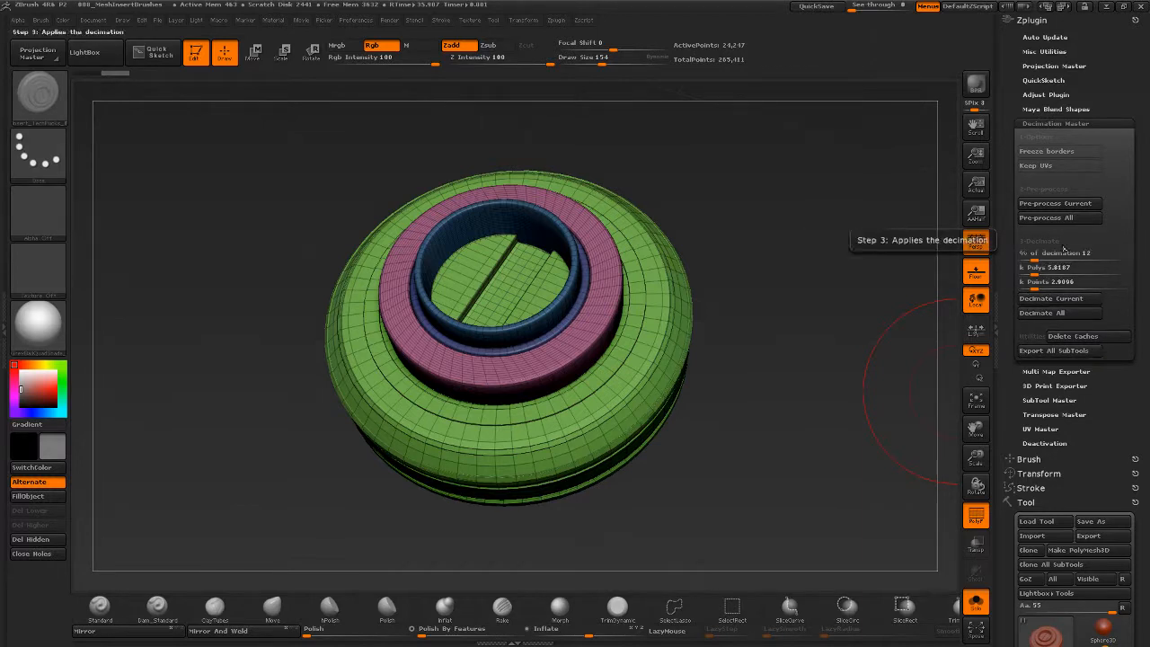
pyautogui.click(1059, 306)
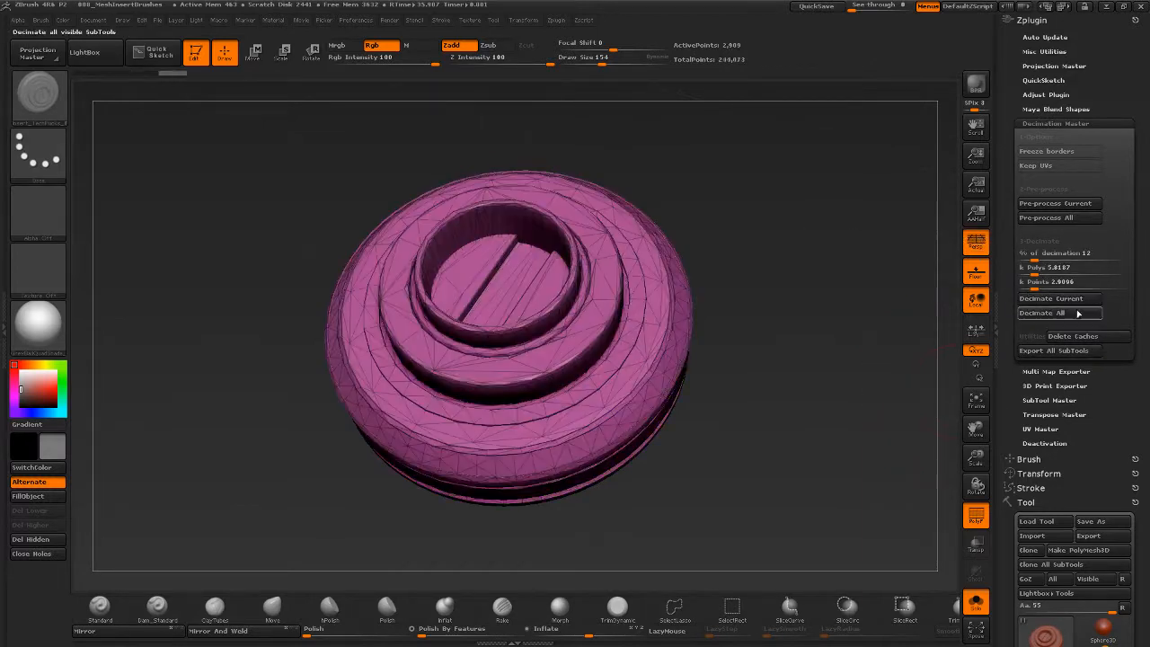
# Inspect the current puck with and without its wireframe and try decimating it at 30 percent.
pyautogui.hotkey('shift', 'f')
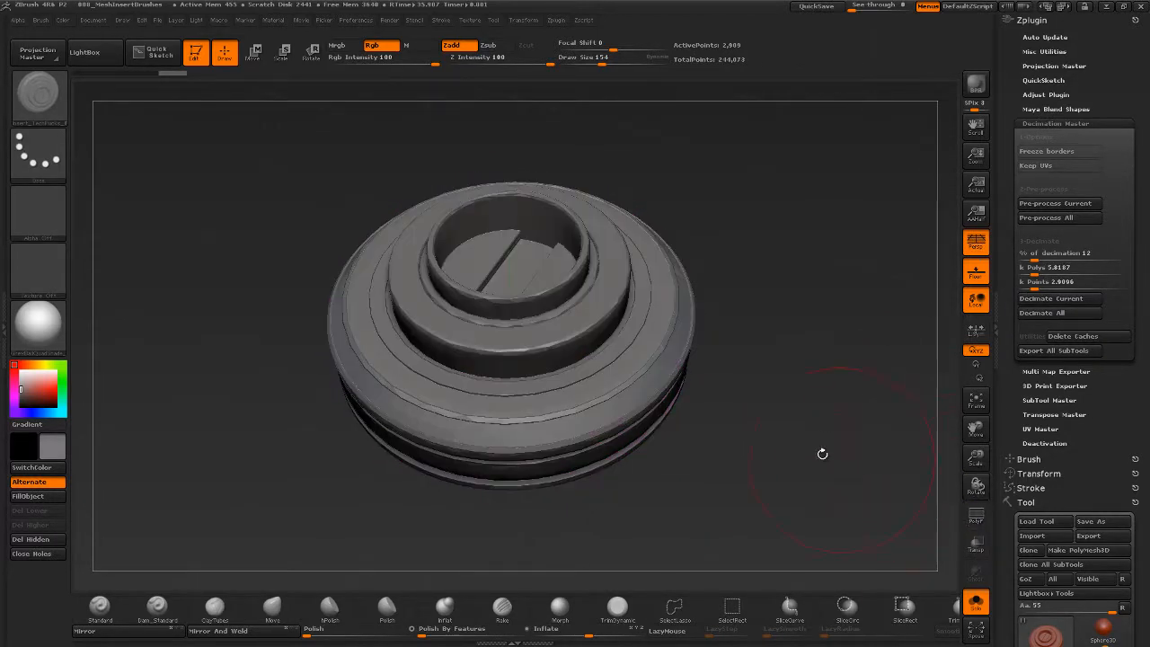
pyautogui.moveTo(805, 452)
pyautogui.mouseDown()
pyautogui.moveTo(772, 446)
pyautogui.moveTo(864, 452)
pyautogui.mouseUp()
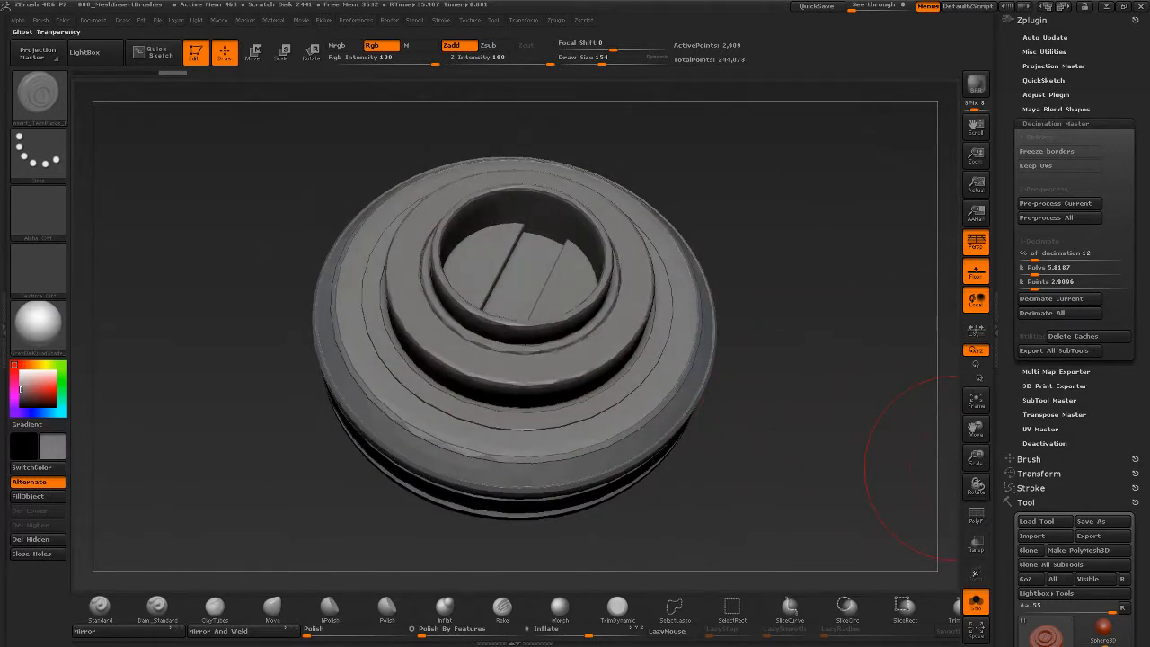
pyautogui.click(975, 512)
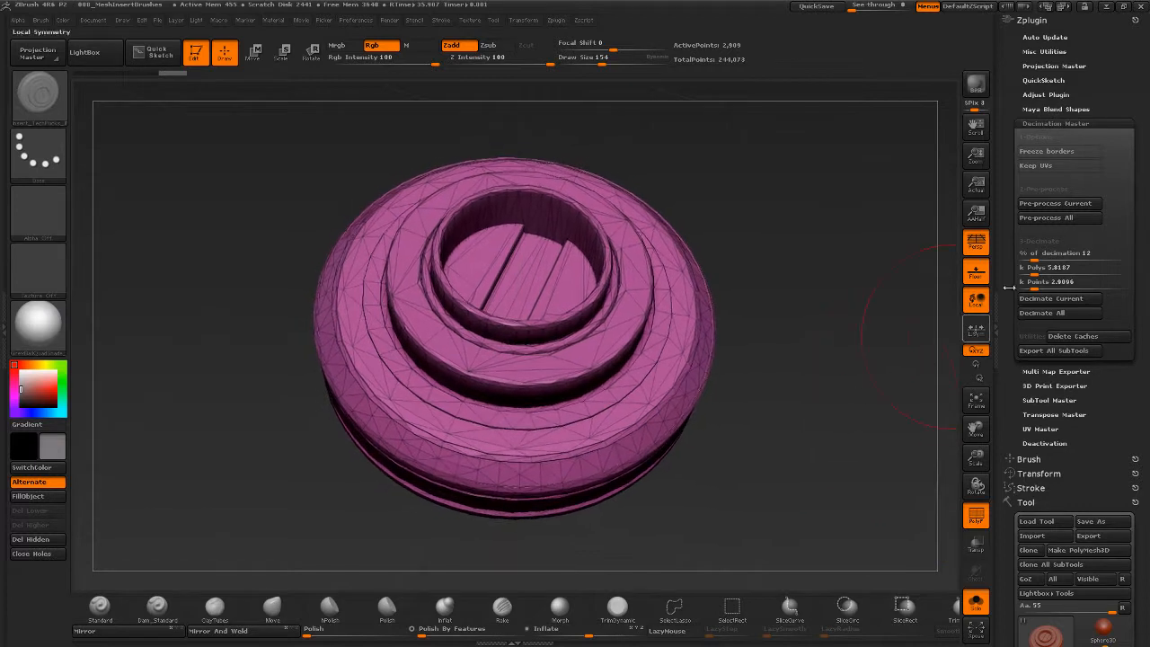
pyautogui.moveTo(1041, 253); pyautogui.dragTo(1051, 254)
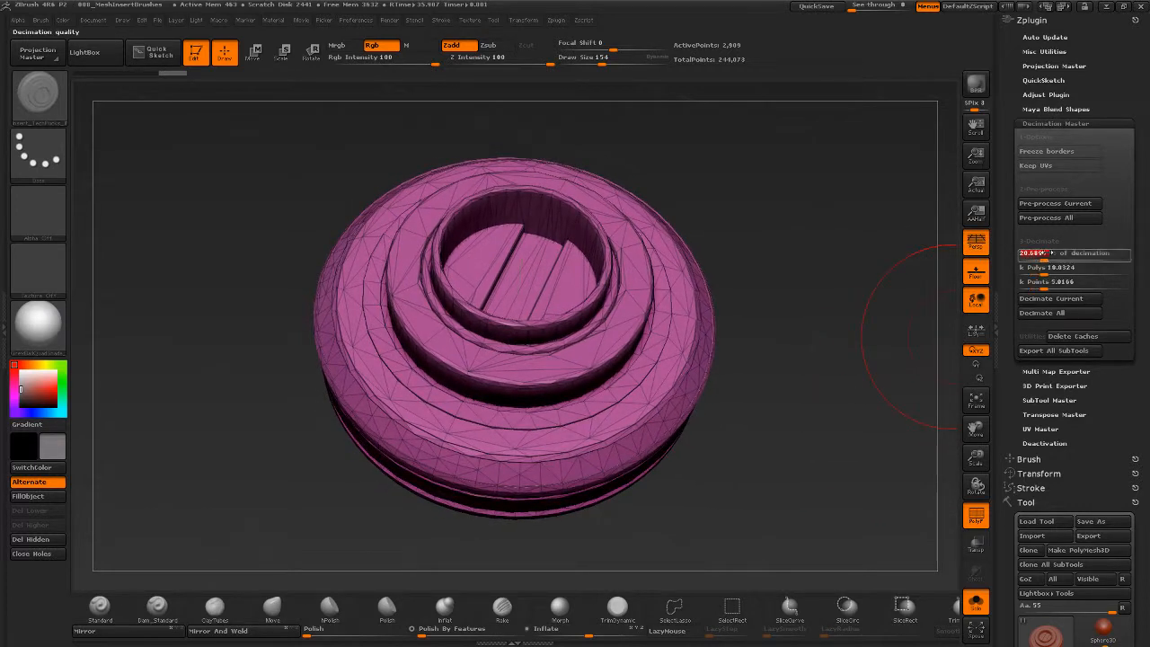
pyautogui.click(1050, 253)
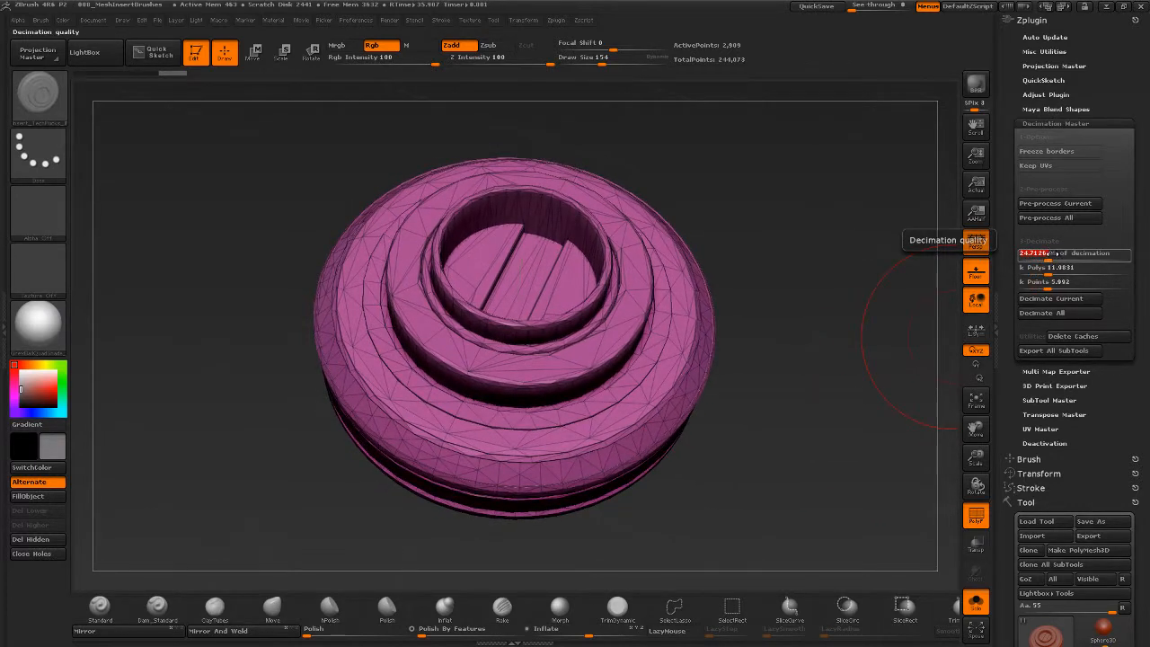
pyautogui.click(1073, 301)
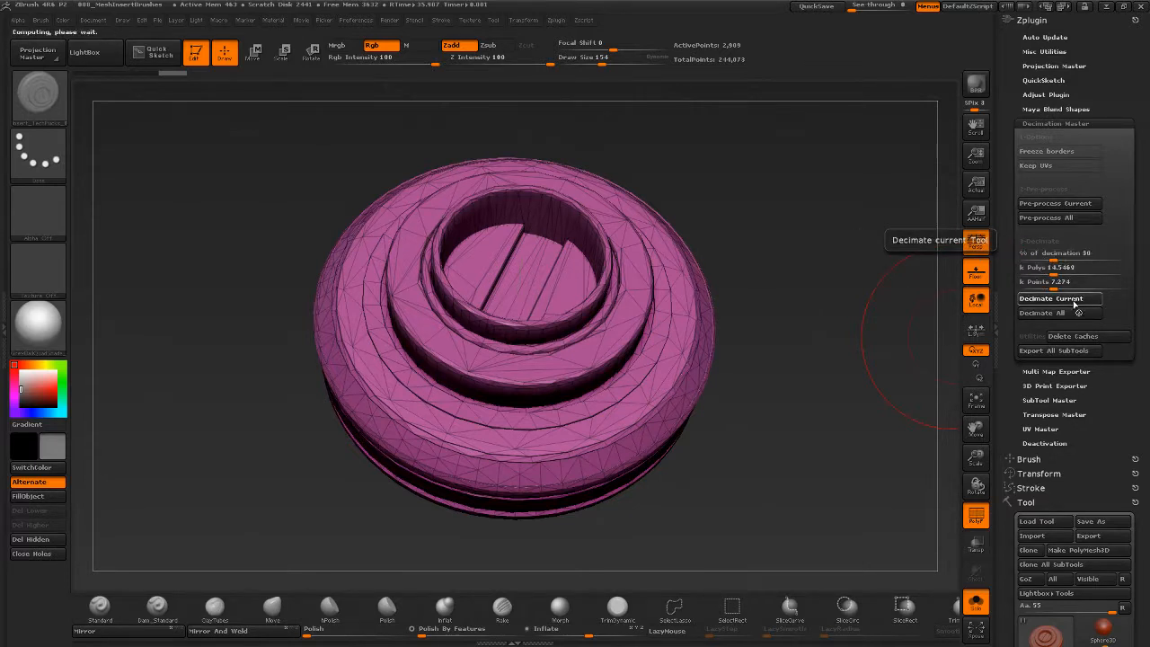
pyautogui.moveTo(835, 391); pyautogui.dragTo(923, 319)
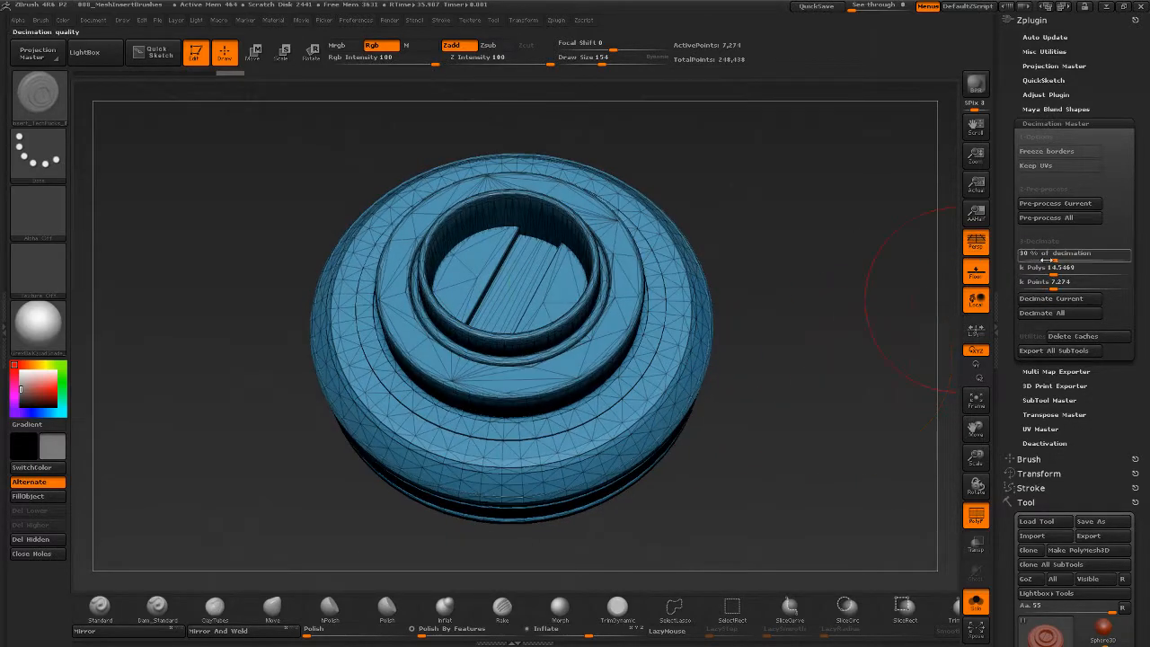
# Decimate the first puck again at 40 percent and check its surface with the wireframe hidden.
pyautogui.click(1058, 255)
pyautogui.write('40')
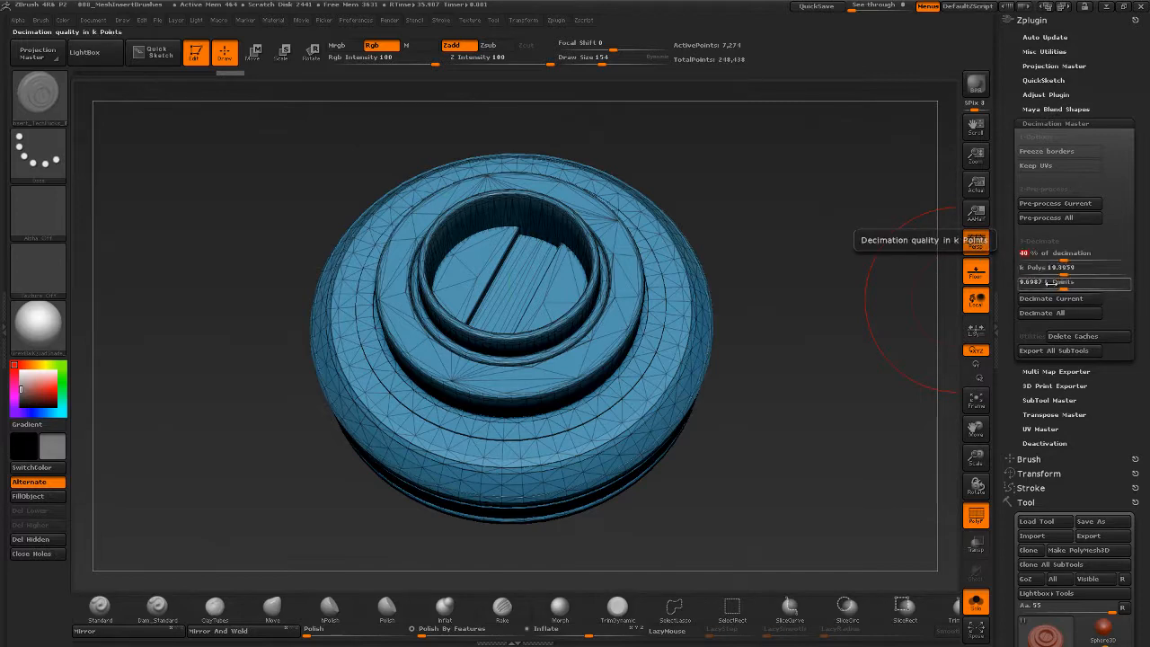
pyautogui.click(1058, 300)
pyautogui.moveTo(818, 422); pyautogui.dragTo(916, 420)
pyautogui.click(975, 516)
pyautogui.moveTo(834, 473); pyautogui.dragTo(801, 472)
# Select the second puck subtool, Bb, show its wireframe and decimate it at 40 percent.
pyautogui.moveTo(1029, 499); pyautogui.dragTo(1033, 162)
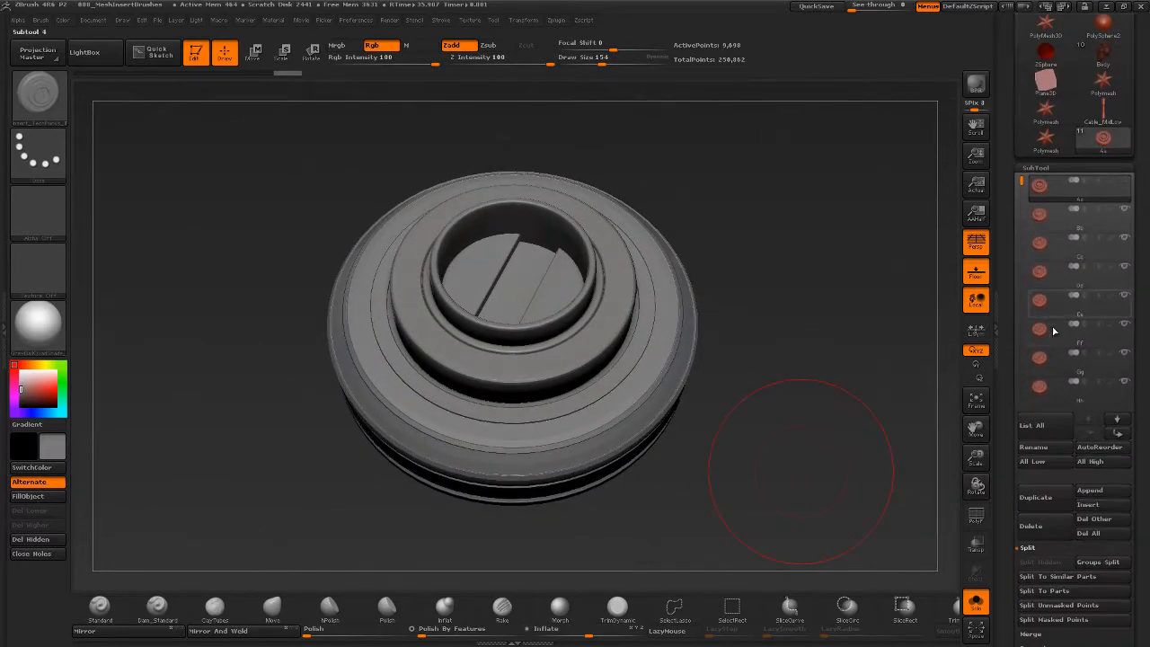
pyautogui.click(1042, 224)
pyautogui.moveTo(1039, 238)
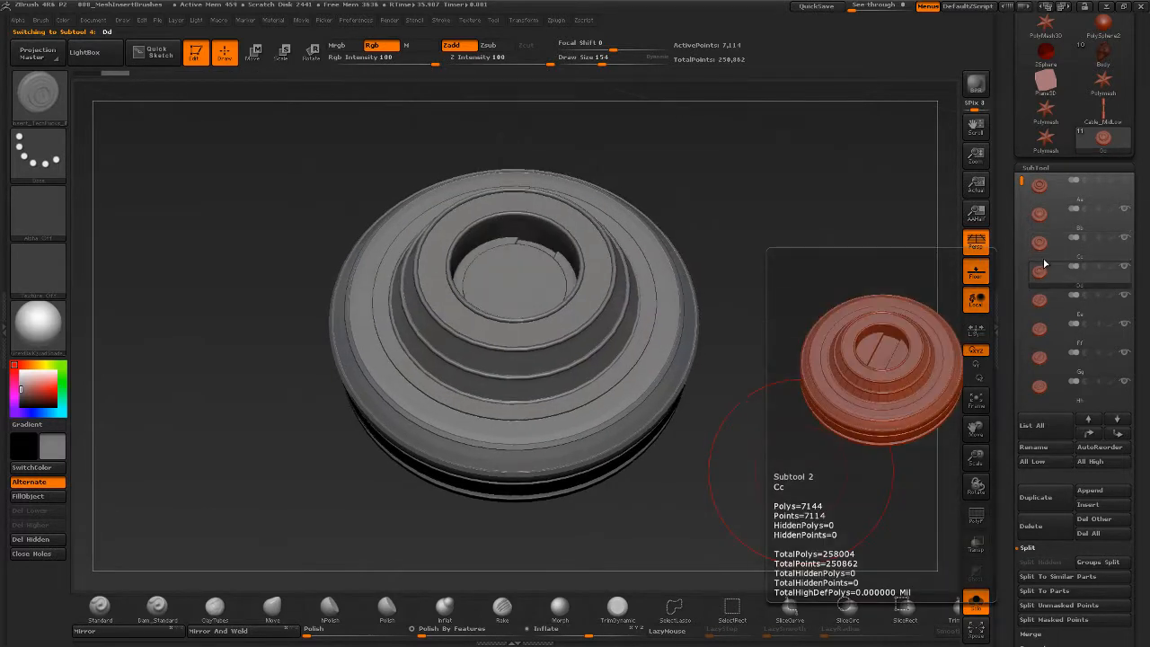
pyautogui.moveTo(1047, 267)
pyautogui.moveTo(1006, 165); pyautogui.dragTo(1022, 315)
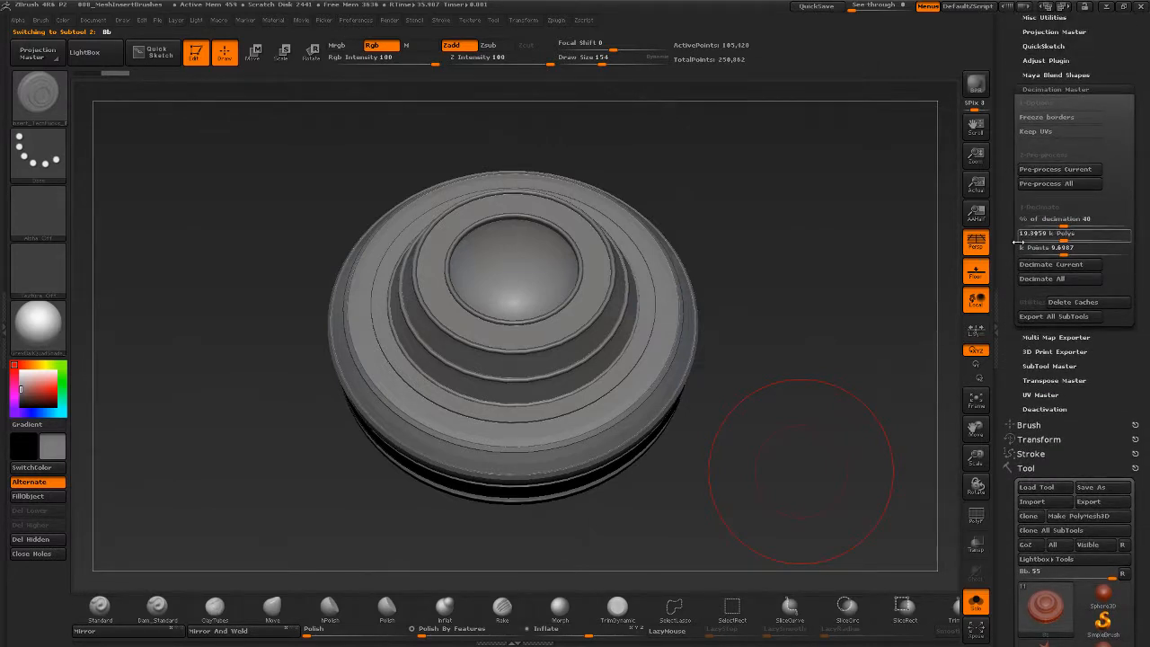
pyautogui.click(975, 513)
pyautogui.moveTo(852, 331); pyautogui.dragTo(893, 319)
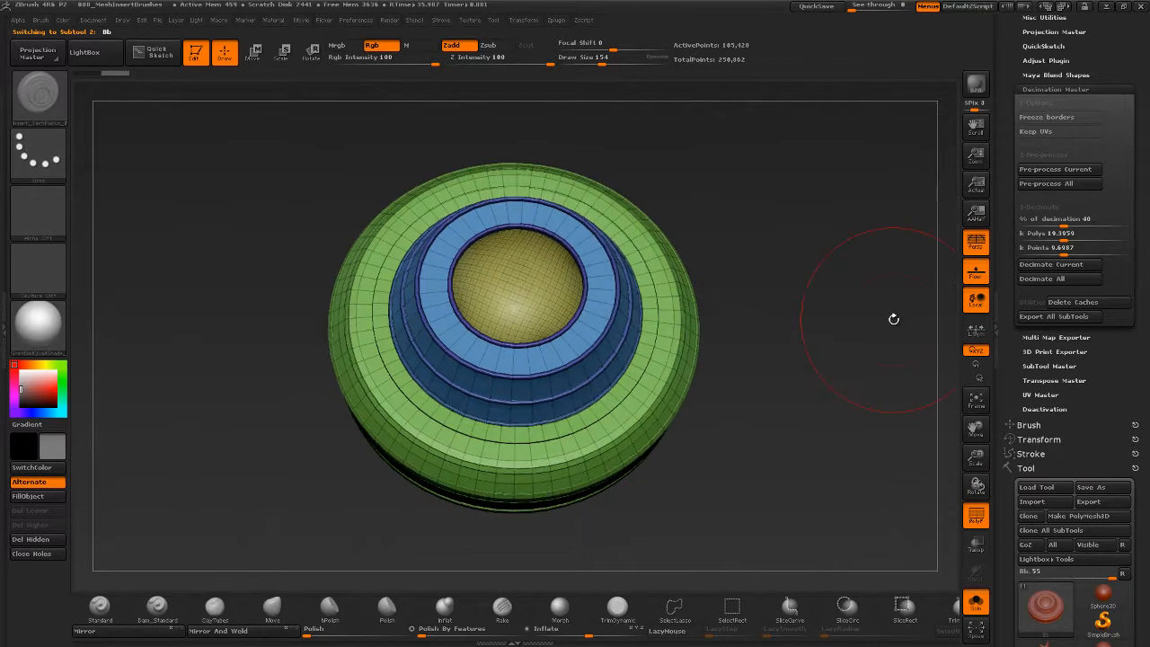
pyautogui.click(1047, 266)
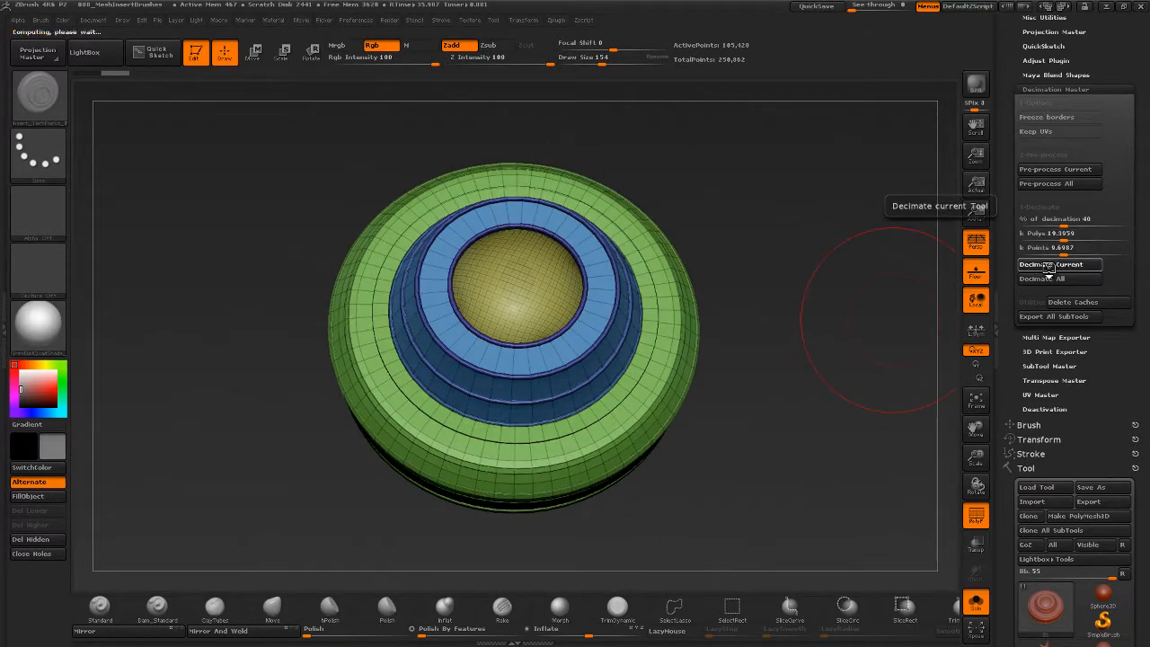
pyautogui.moveTo(790, 433); pyautogui.dragTo(809, 384)
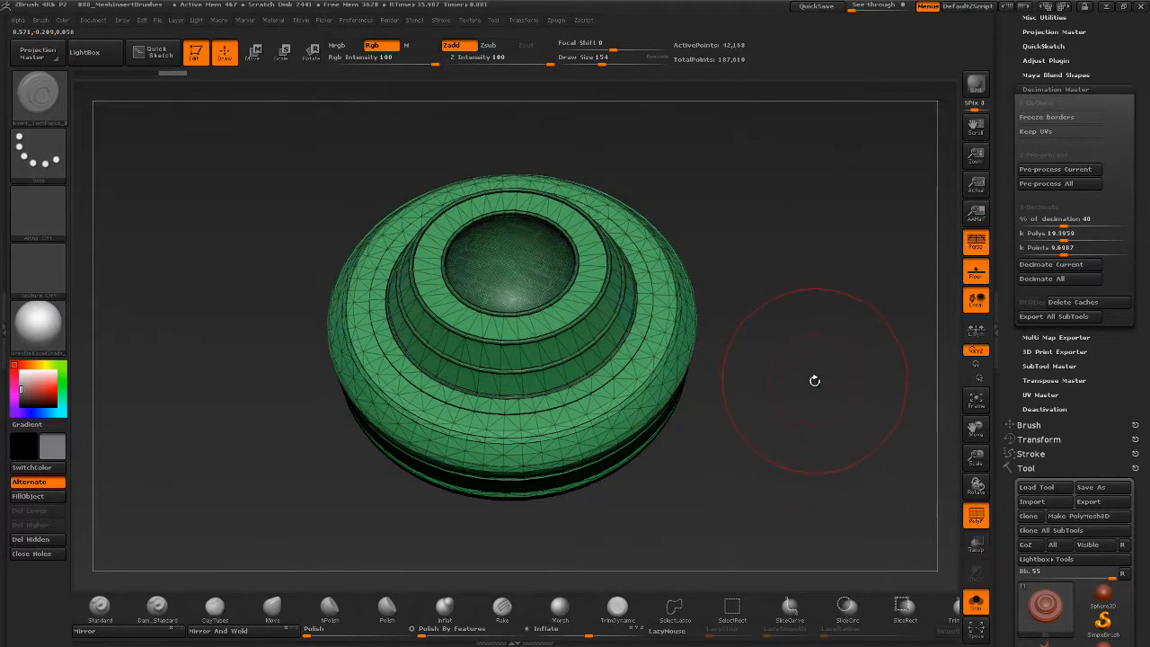
# Switch to the third puck subtool, Cc, and decimate it at 40 percent and again at 50 percent.
pyautogui.hotkey('ctrl', 'z')
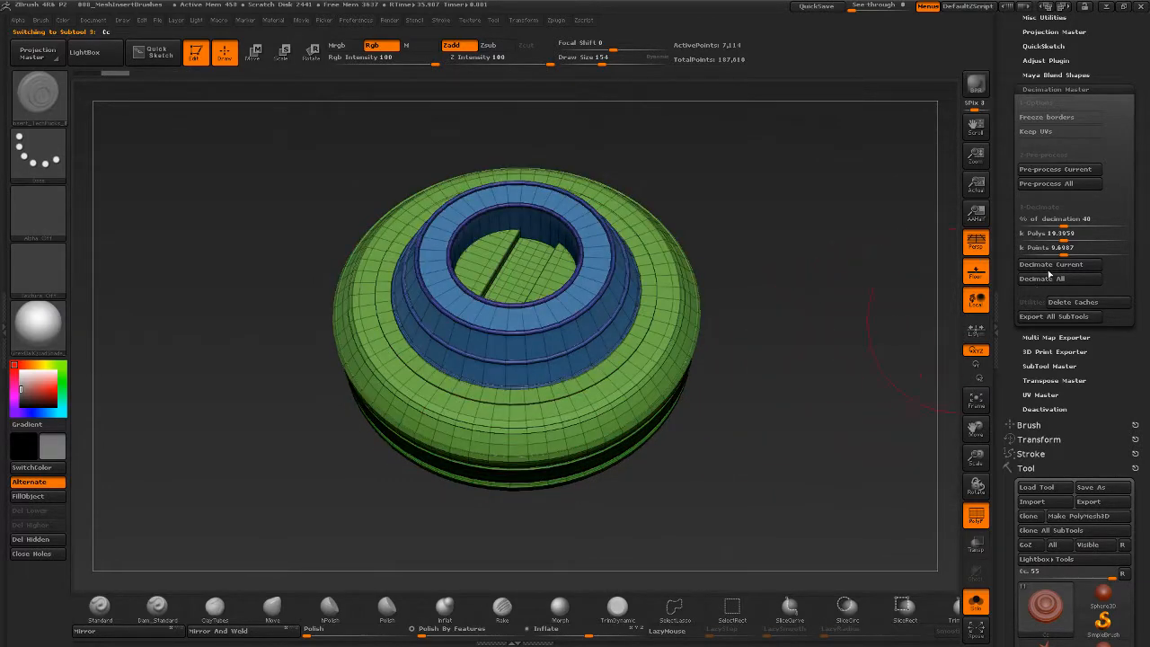
pyautogui.click(1060, 266)
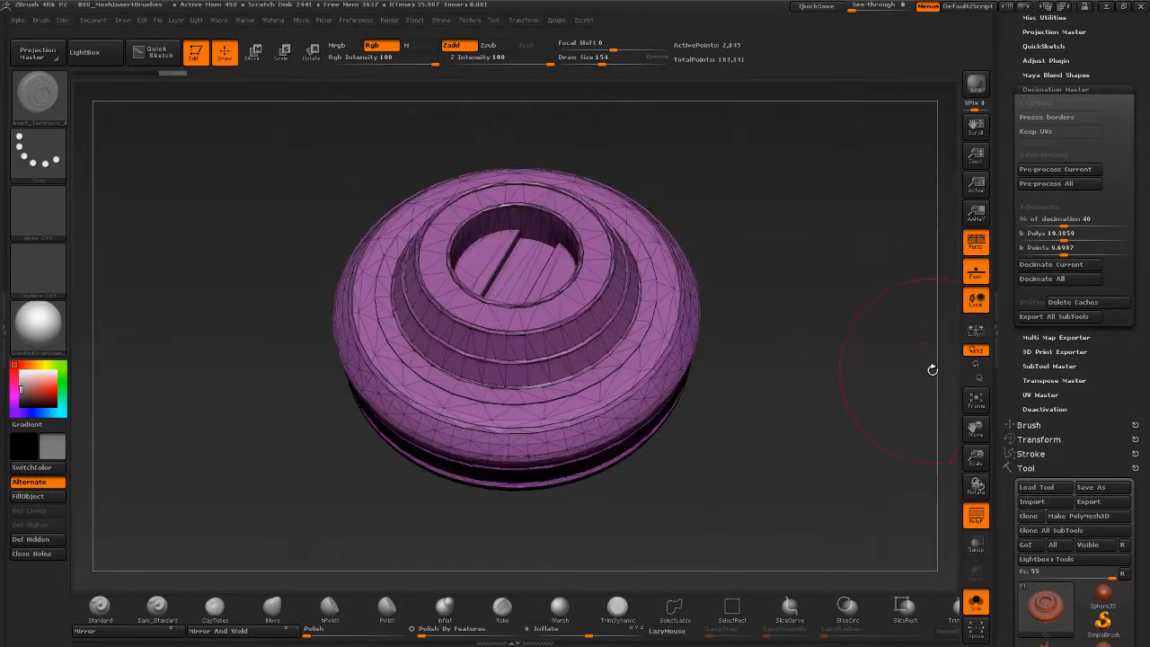
pyautogui.moveTo(1067, 219); pyautogui.dragTo(1073, 218)
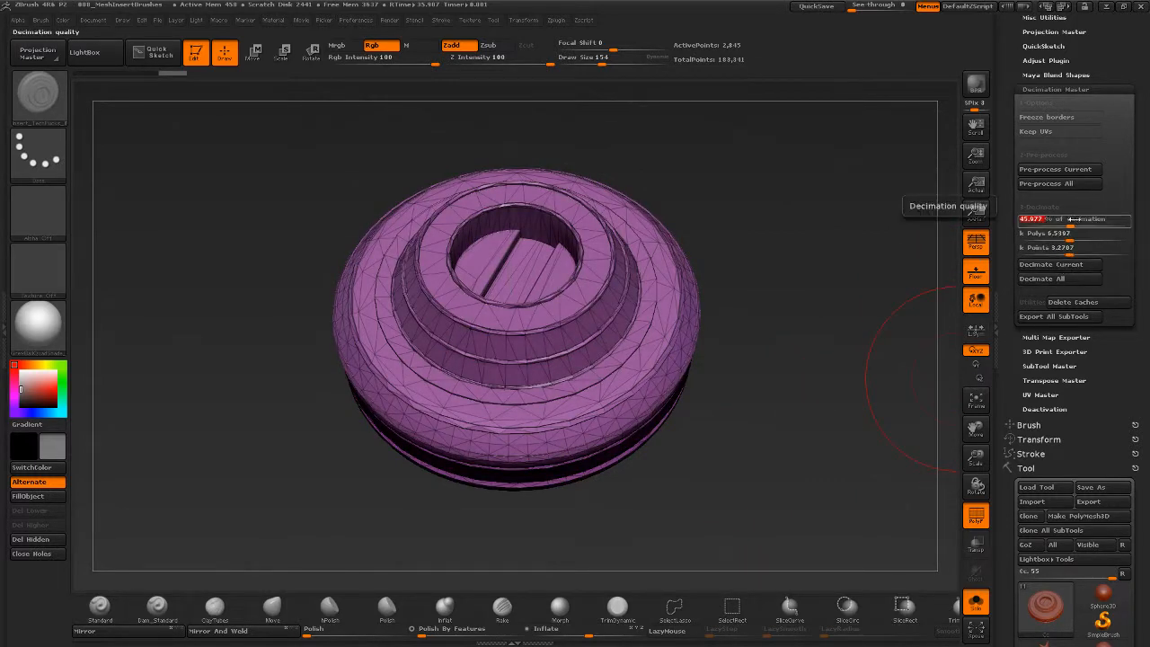
pyautogui.press('Return')
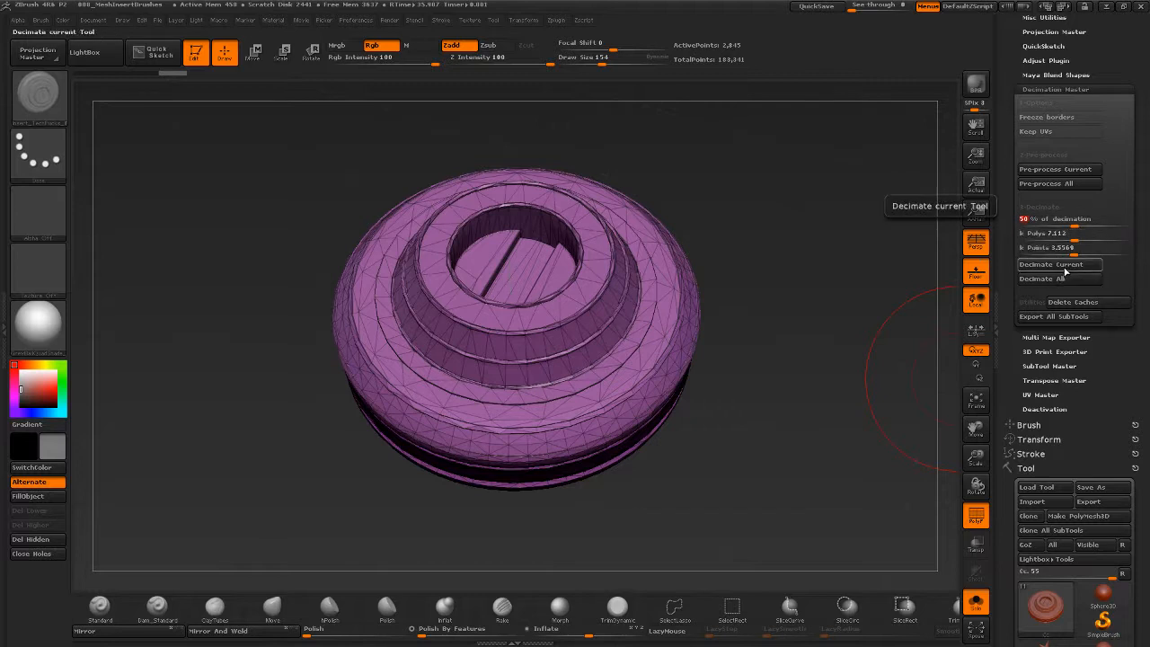
pyautogui.click(1061, 267)
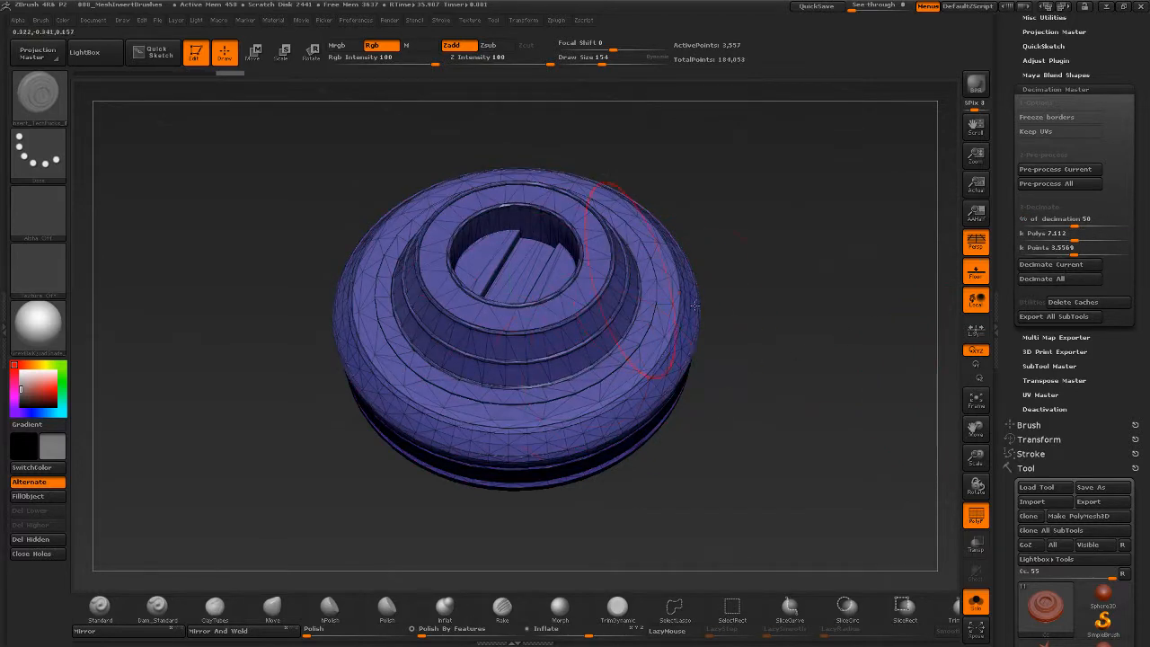
# Decimate the Dd, Ee, Ff and Gg puck subtools one at a time at 50 percent.
pyautogui.press('Down')
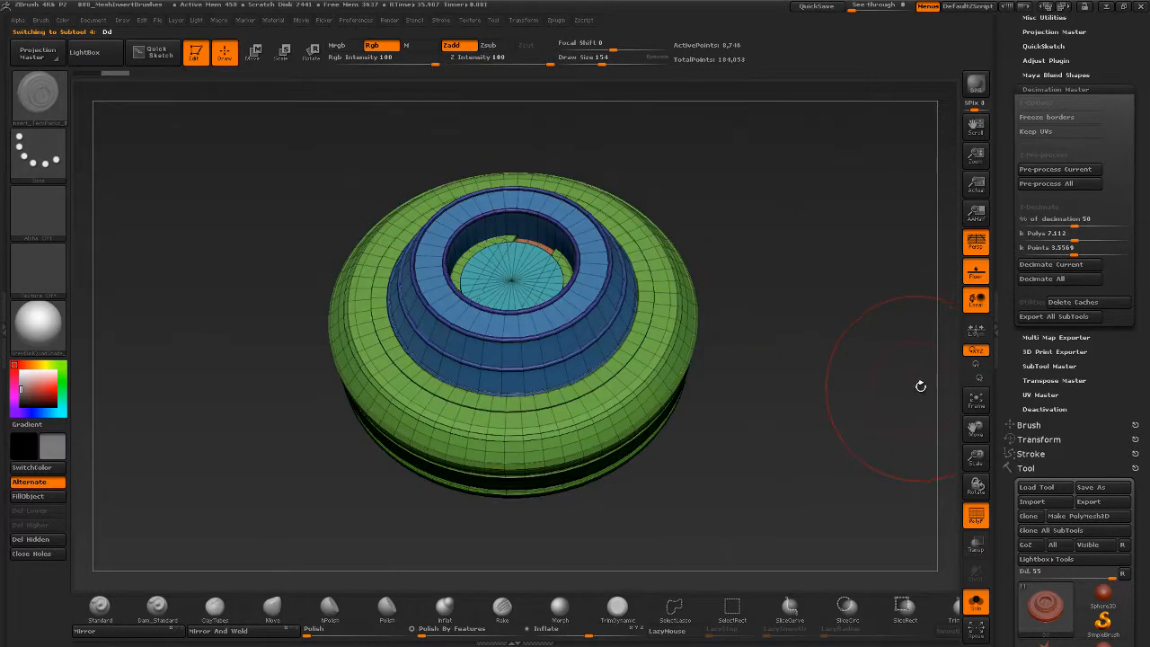
pyautogui.click(1053, 265)
pyautogui.press('Down')
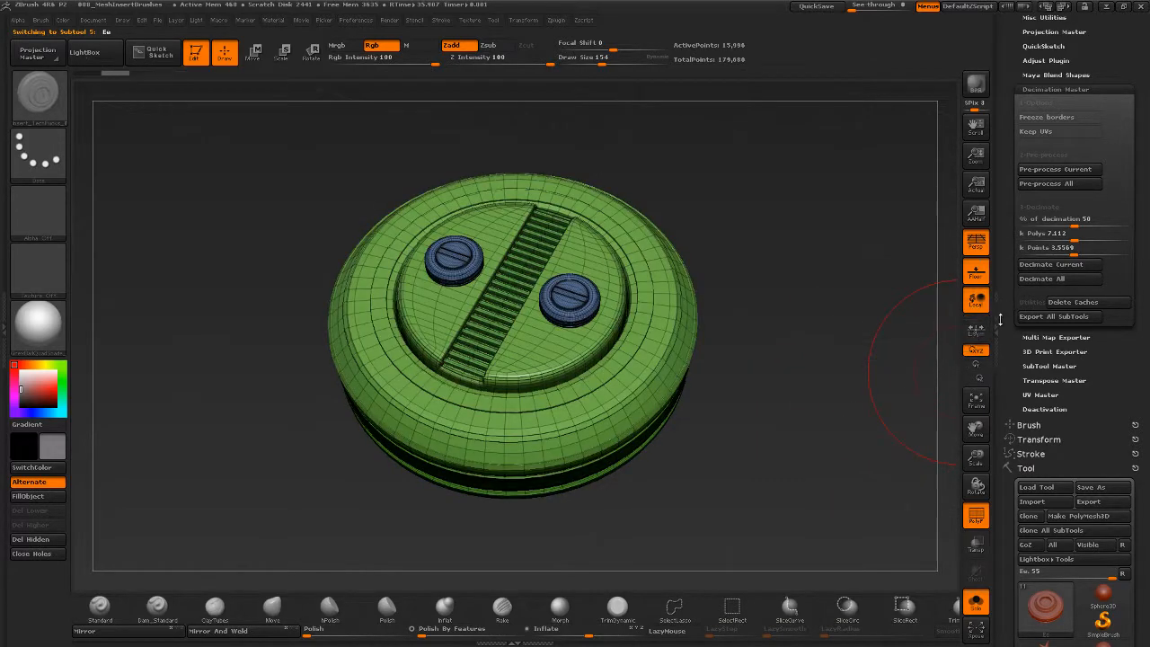
pyautogui.click(1052, 265)
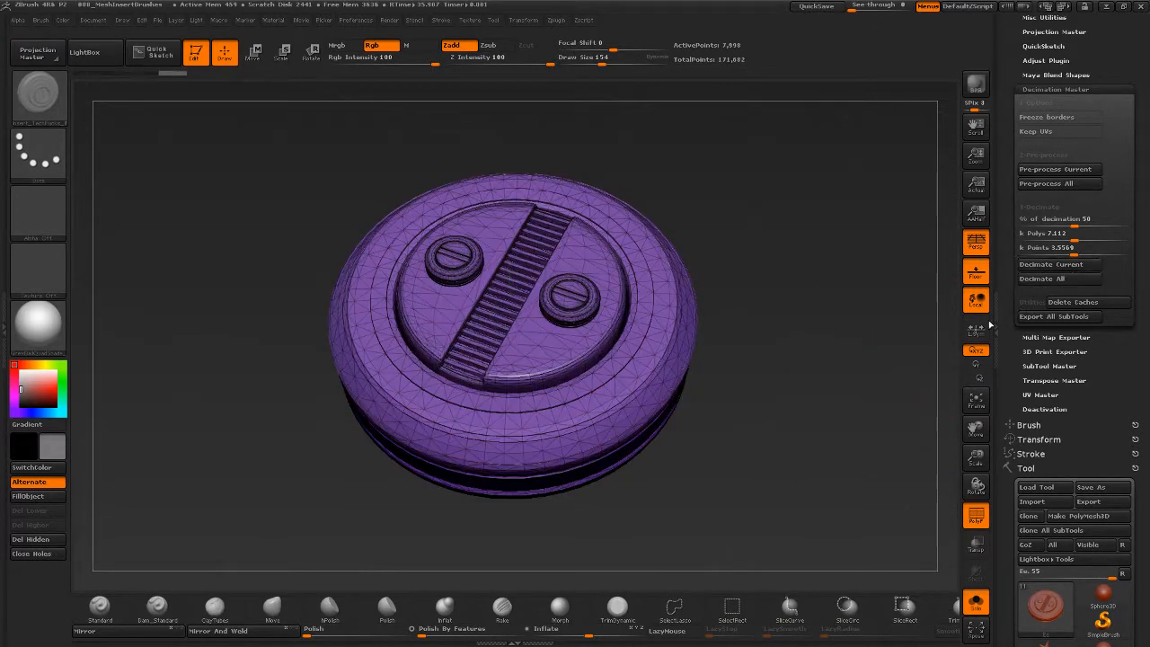
pyautogui.press('Down')
pyautogui.click(1060, 266)
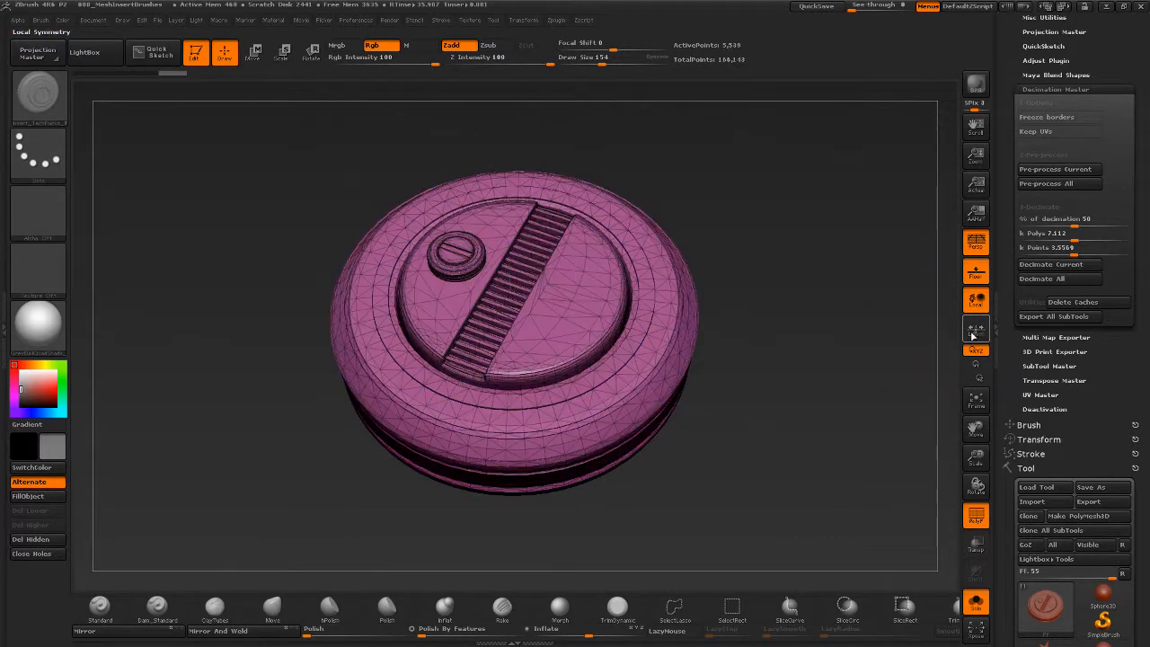
pyautogui.press('Down')
pyautogui.click(1052, 264)
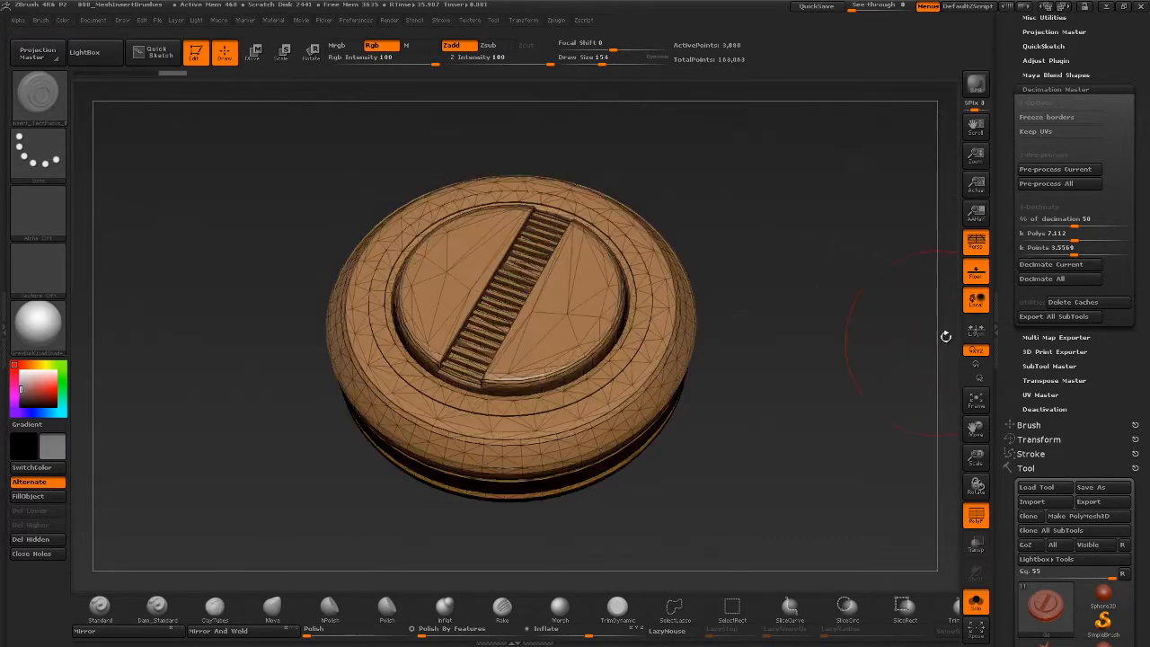
# Decimate the remaining puck subtools, Hh through Kk, one at a time at 50 percent.
pyautogui.press('Down')
pyautogui.click(1054, 265)
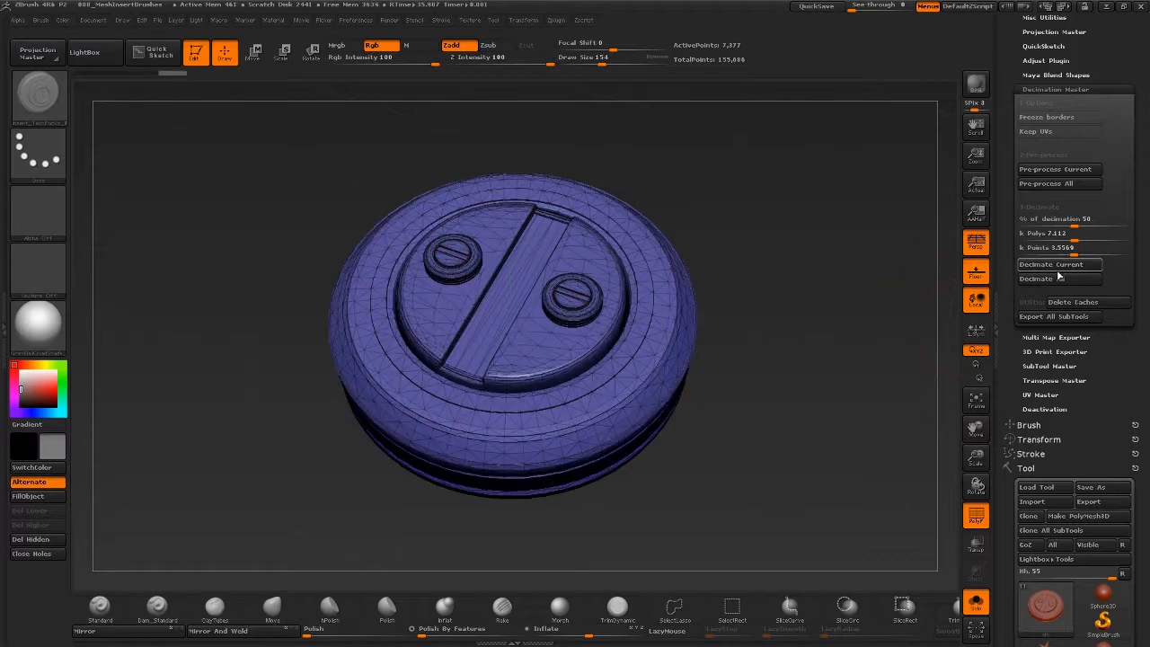
pyautogui.press('Down')
pyautogui.click(1063, 265)
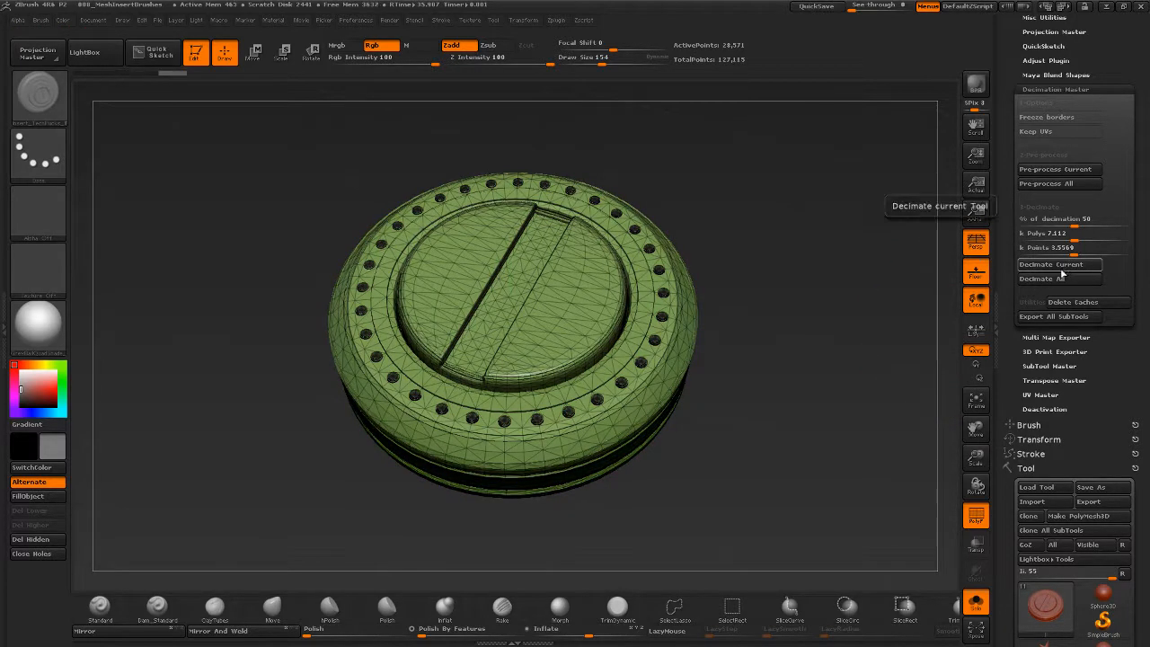
pyautogui.press('Down')
pyautogui.click(1067, 265)
pyautogui.press('Down')
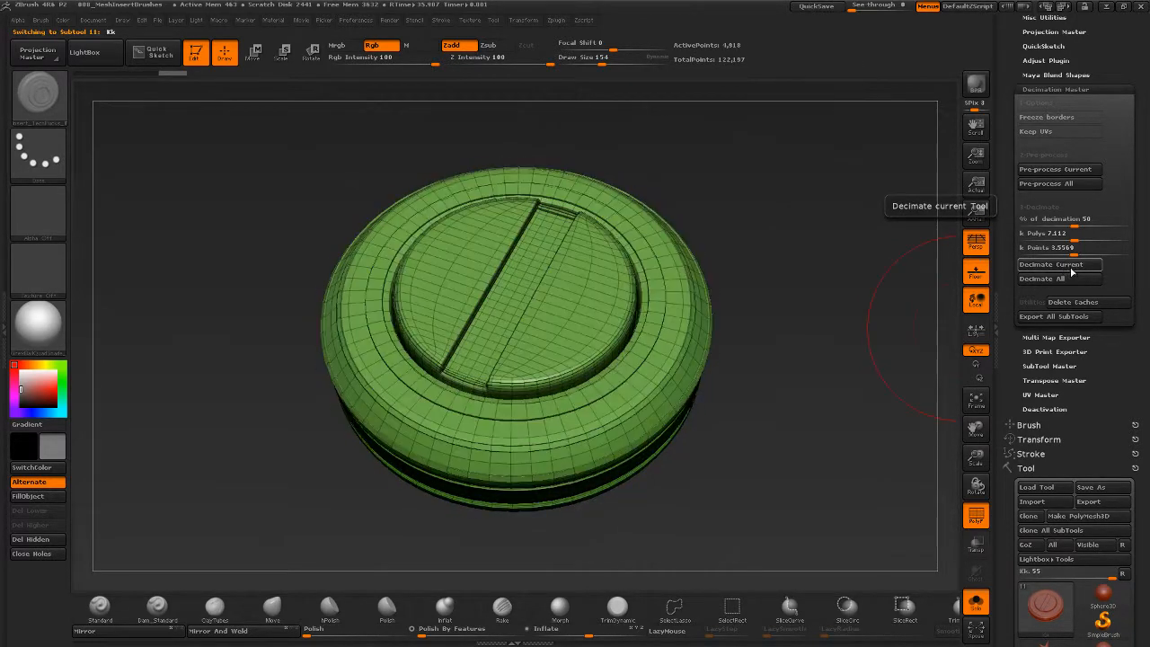
pyautogui.click(1069, 268)
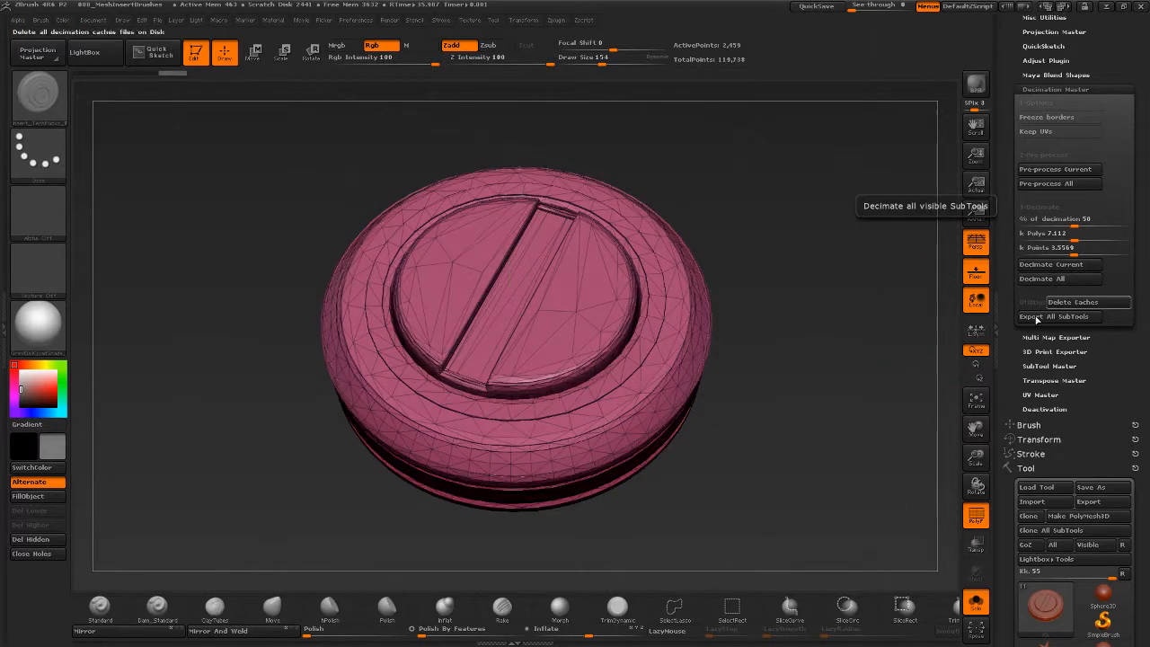
# Turn off Solo mode to view all the decimated pucks together and review them in the SubTool list.
pyautogui.click(976, 603)
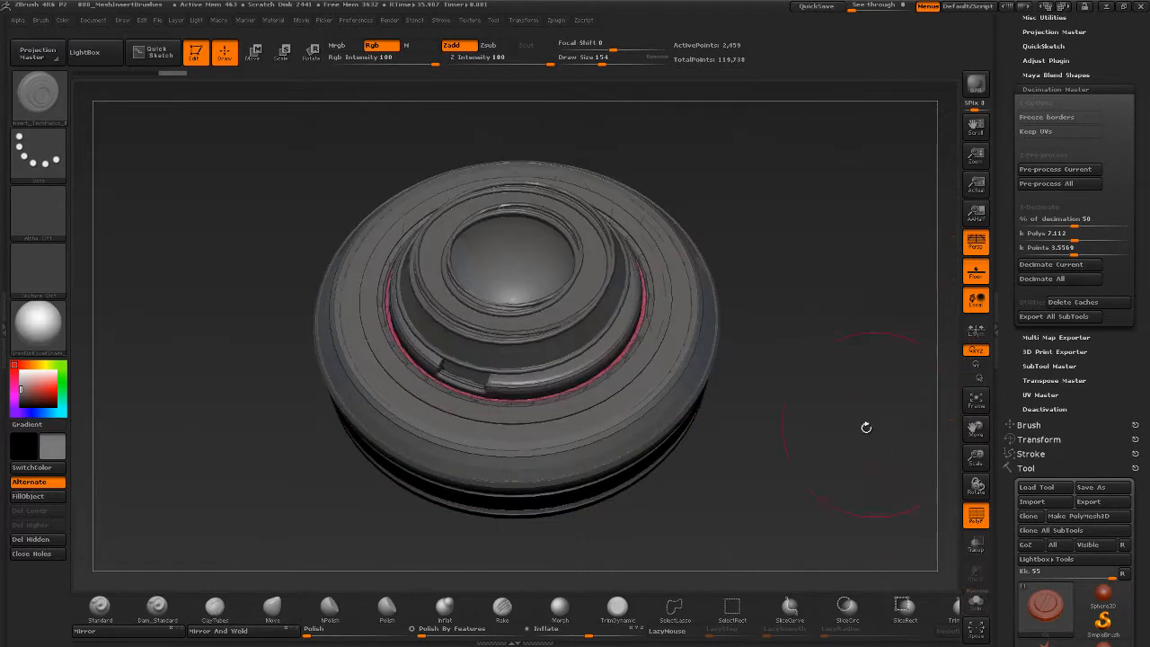
pyautogui.moveTo(865, 506); pyautogui.dragTo(872, 402)
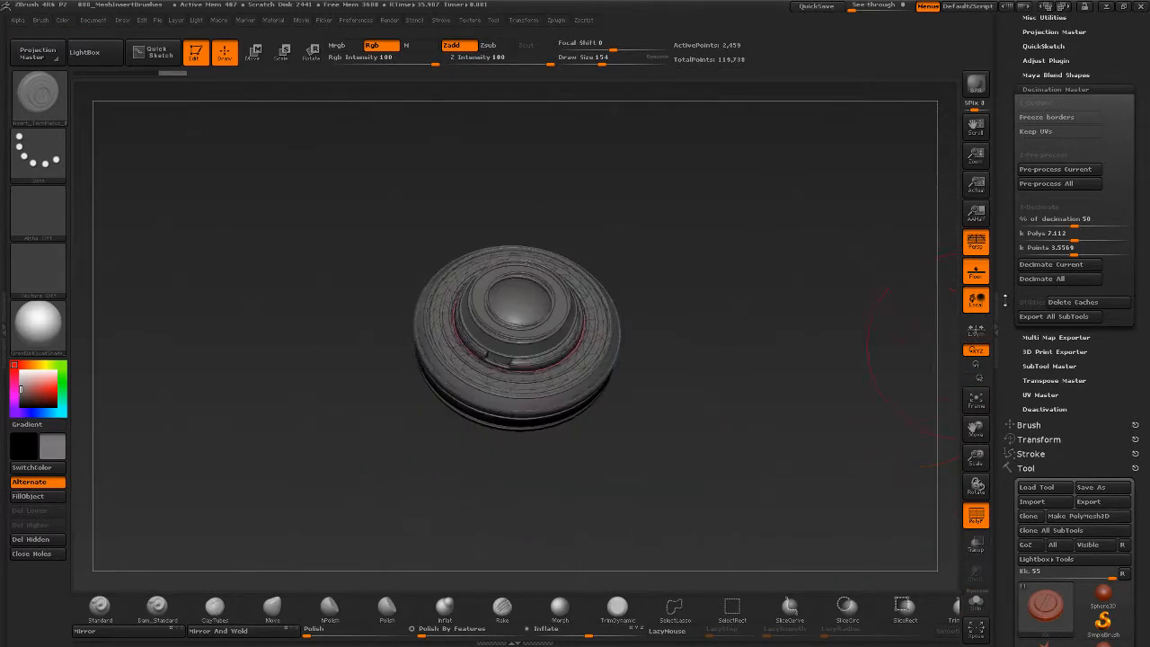
pyautogui.moveTo(1006, 336); pyautogui.dragTo(1010, 436)
pyautogui.moveTo(1017, 384)
pyautogui.mouseDown()
pyautogui.moveTo(1013, 255)
pyautogui.moveTo(1023, 205)
pyautogui.mouseUp()
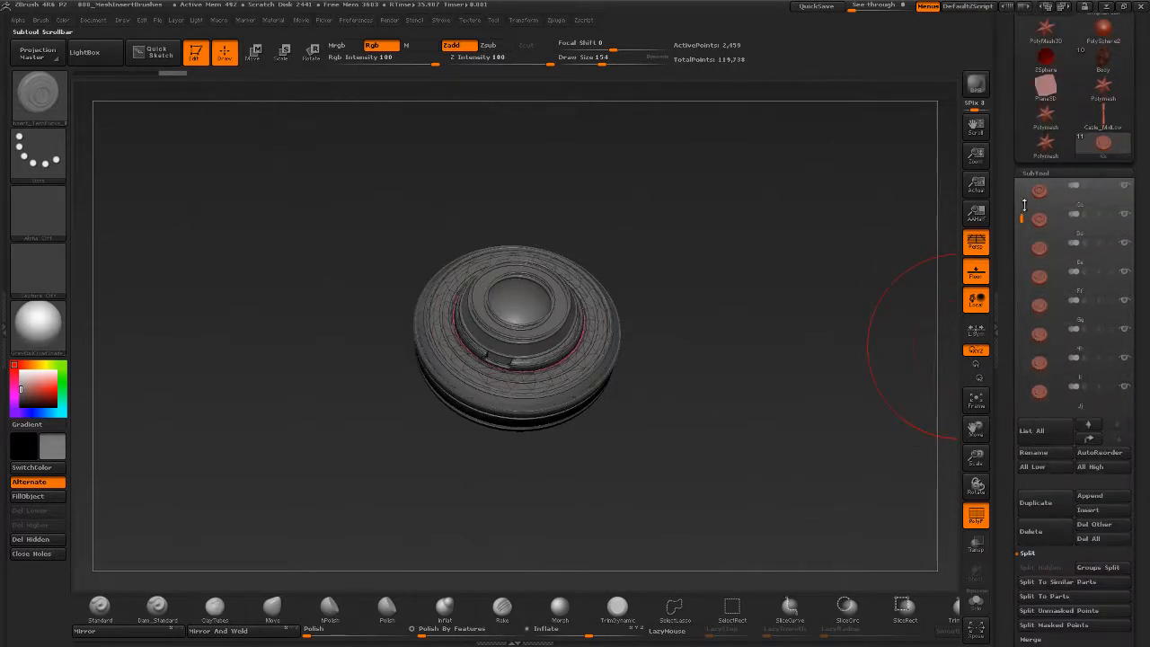
pyautogui.moveTo(808, 476); pyautogui.dragTo(777, 474)
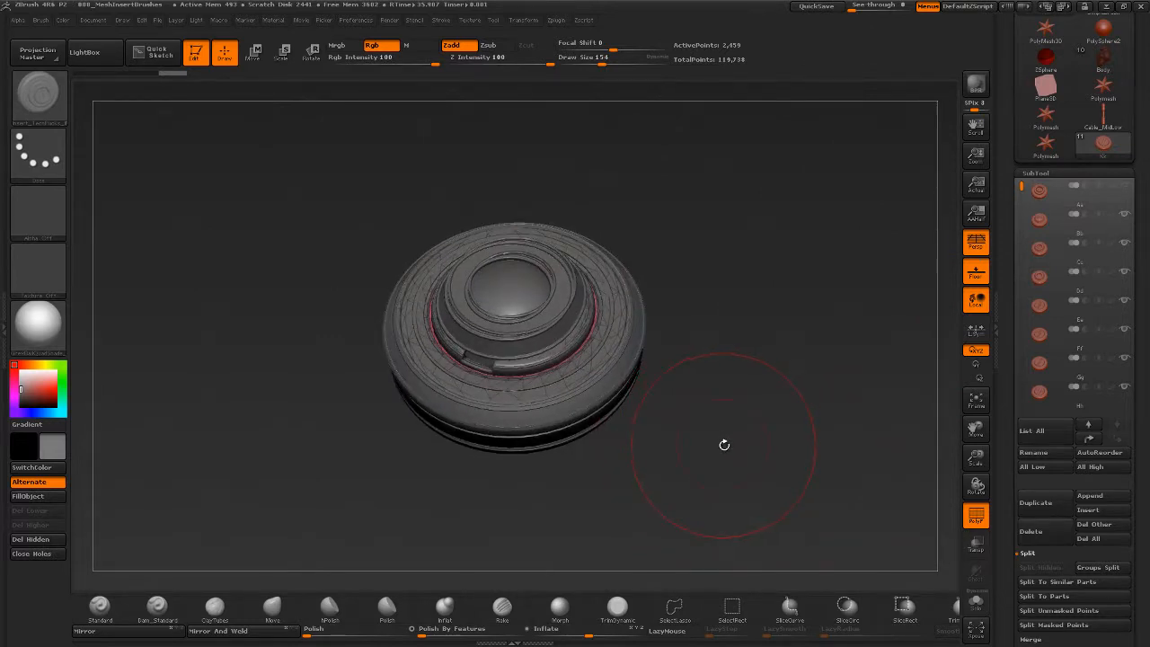
# Isolate the last puck subtool, Kk, with Solo mode.
pyautogui.press('b')
pyautogui.moveTo(686, 486); pyautogui.dragTo(674, 493)
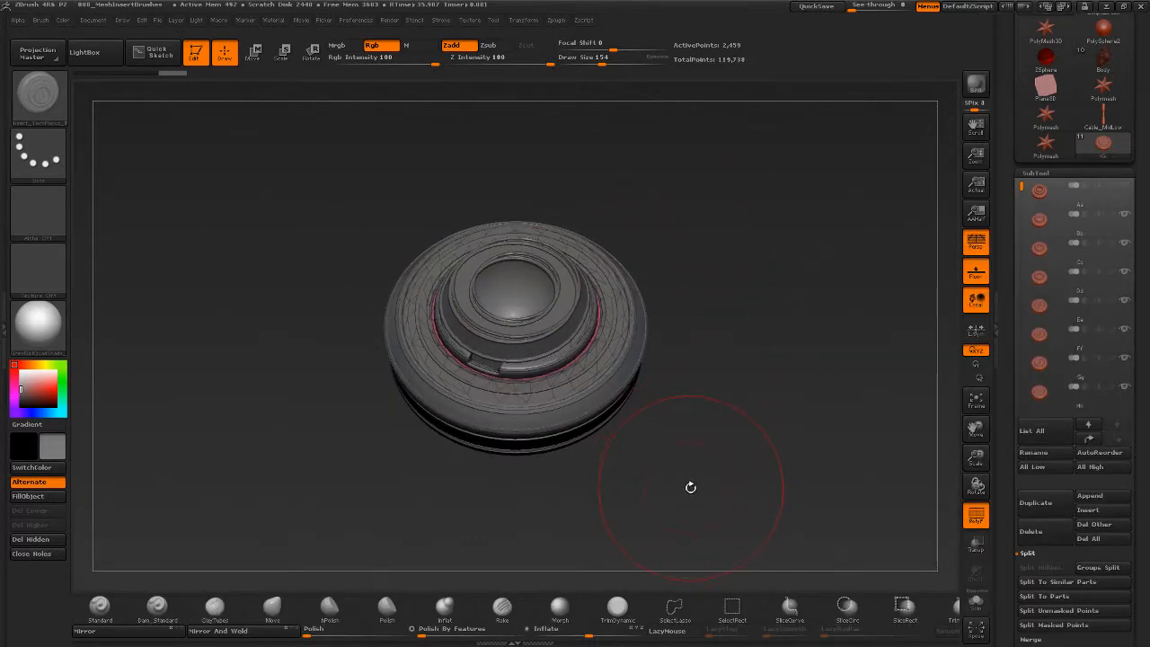
pyautogui.moveTo(703, 479); pyautogui.dragTo(734, 458)
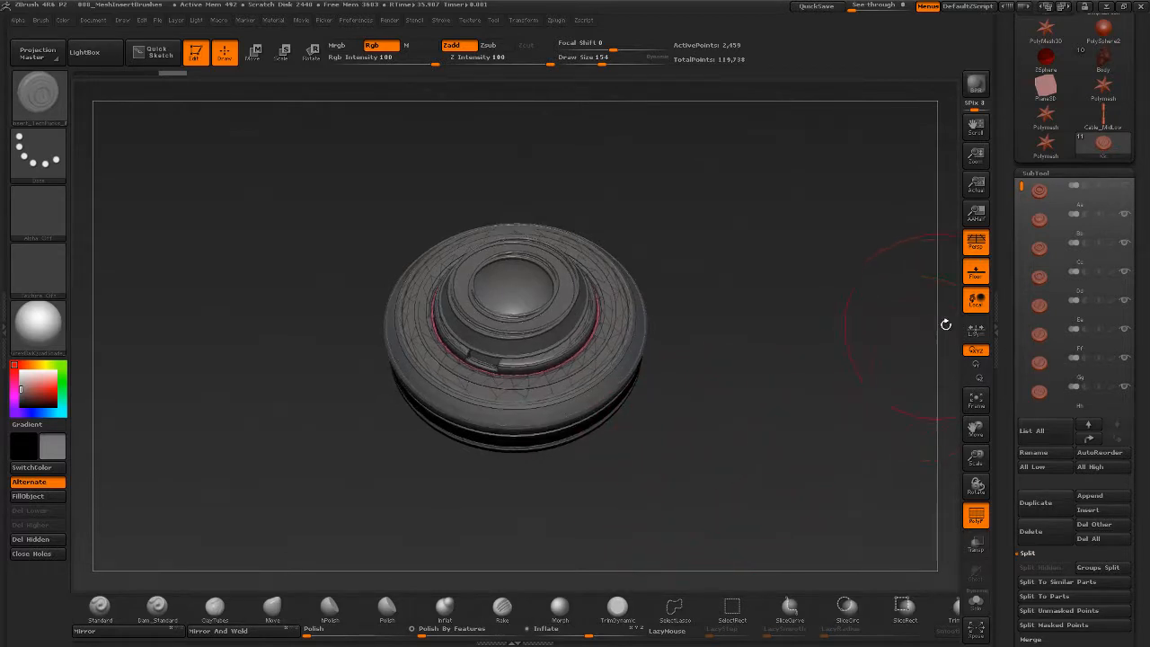
pyautogui.click(975, 602)
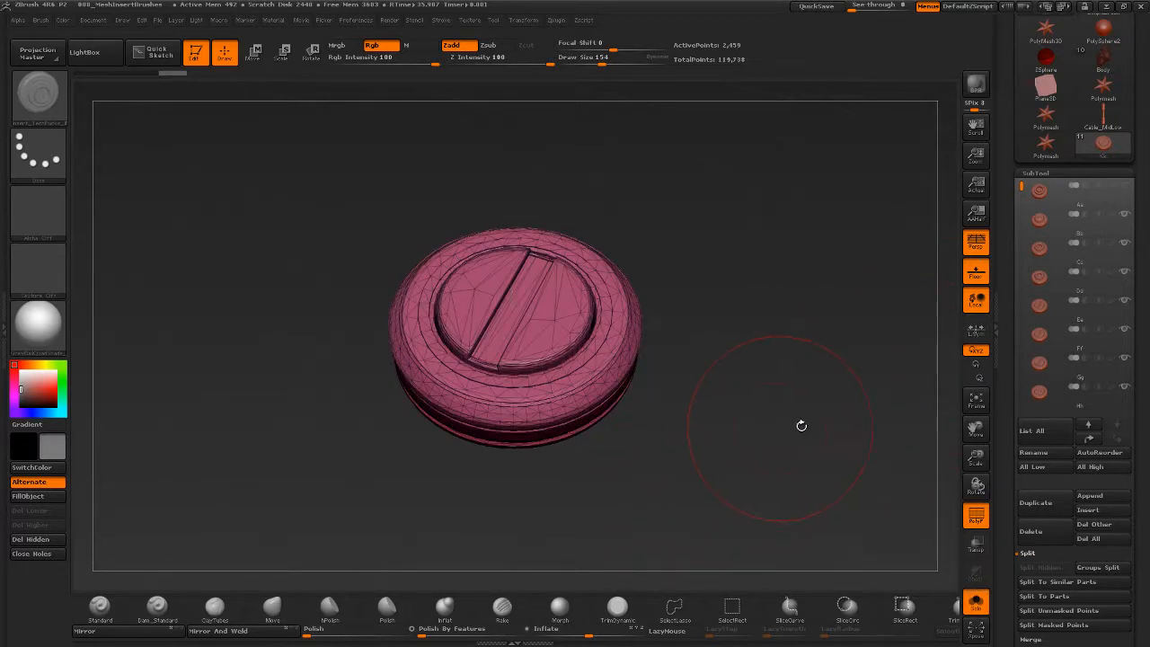
# Hide the wireframe on the isolated Kk puck and examine its decimated surface from several angles and distances.
pyautogui.click(976, 515)
pyautogui.moveTo(826, 480)
pyautogui.keyDown('alt'); pyautogui.mouseDown()
pyautogui.moveTo(781, 397)
pyautogui.moveTo(736, 352)
pyautogui.moveTo(746, 444)
pyautogui.moveTo(794, 514)
pyautogui.moveTo(797, 454)
pyautogui.moveTo(759, 361)
pyautogui.mouseUp(); pyautogui.keyUp('alt')
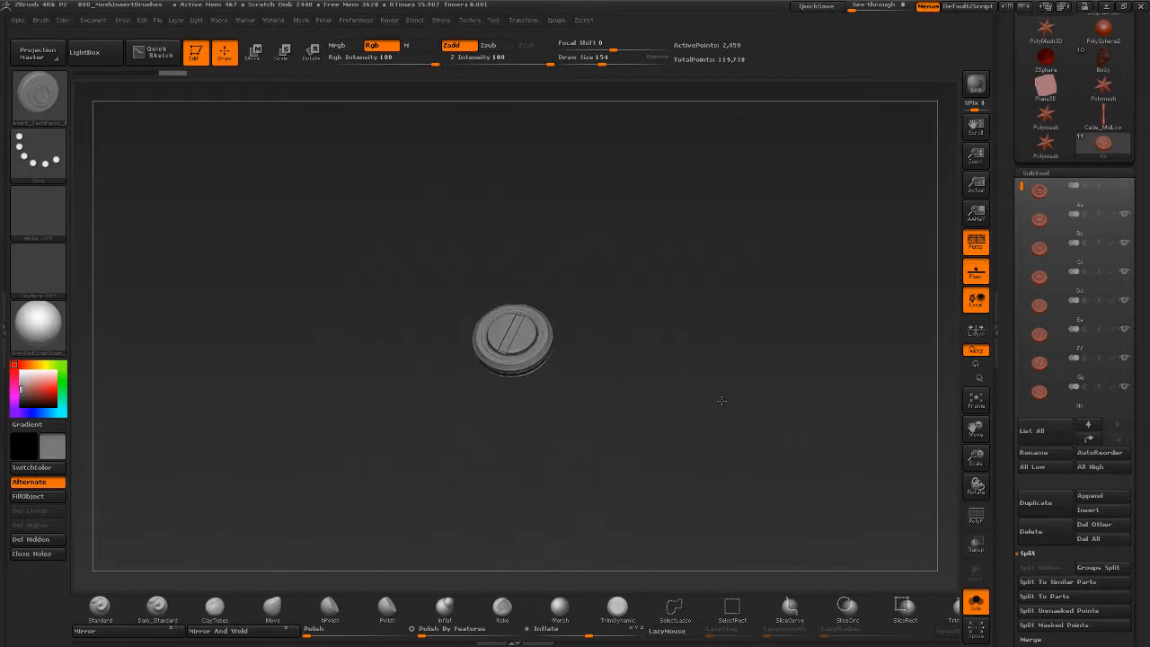
pyautogui.moveTo(730, 437); pyautogui.dragTo(739, 429)
pyautogui.press('b')
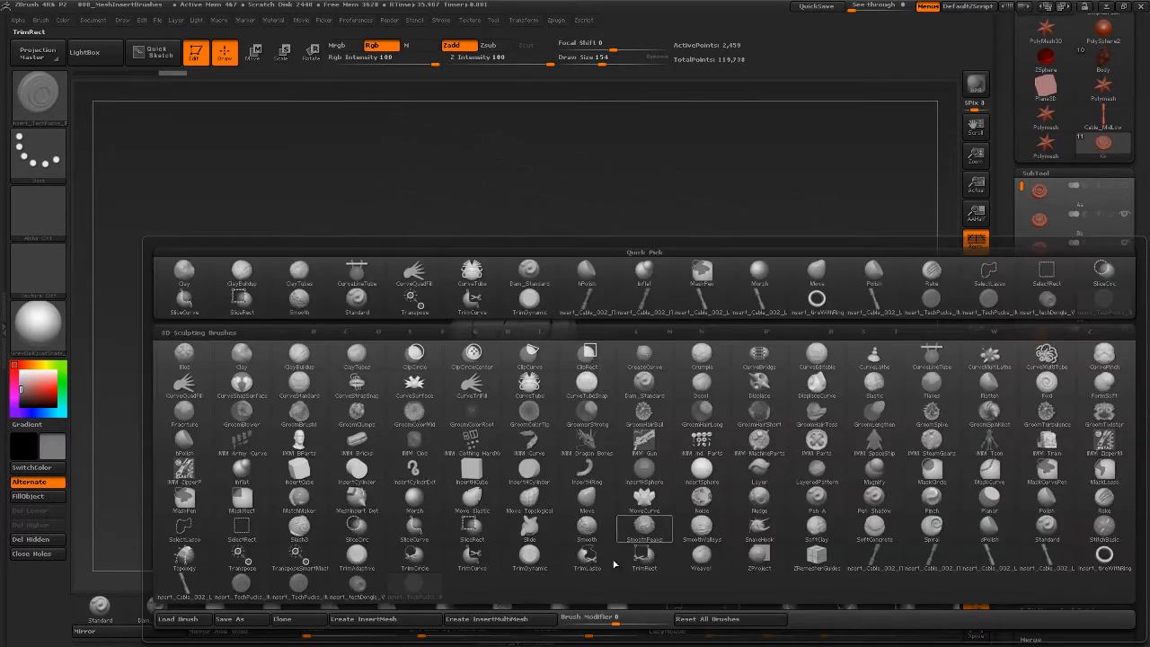
pyautogui.click(646, 382)
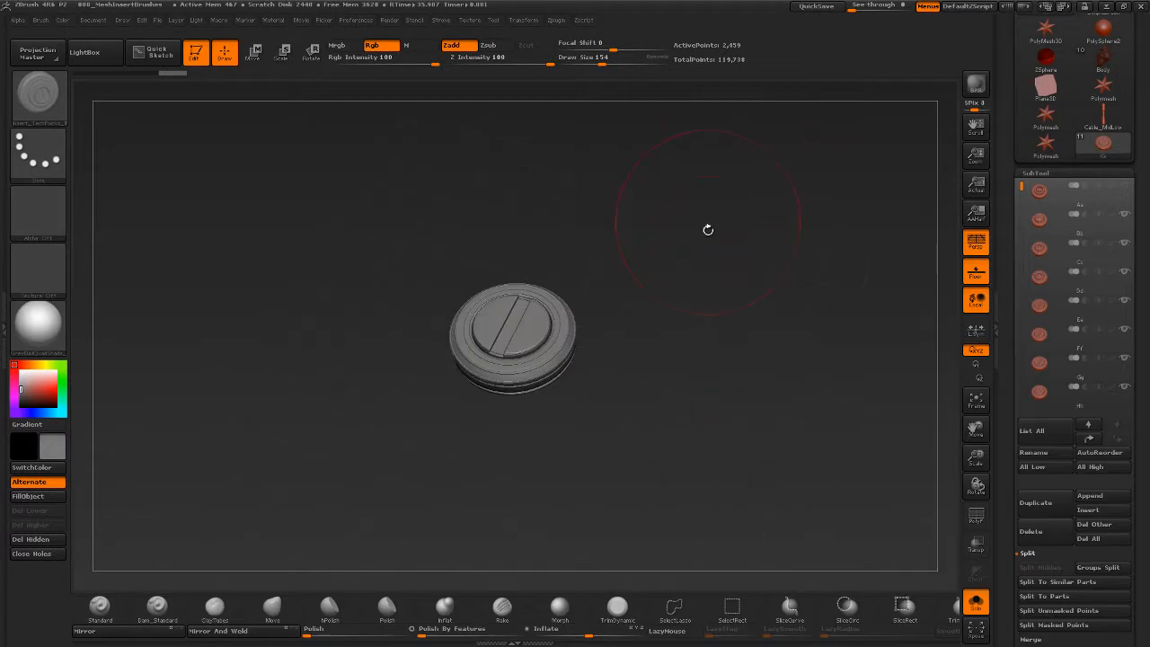
pyautogui.moveTo(680, 427); pyautogui.dragTo(674, 489)
pyautogui.moveTo(692, 450); pyautogui.dragTo(749, 456)
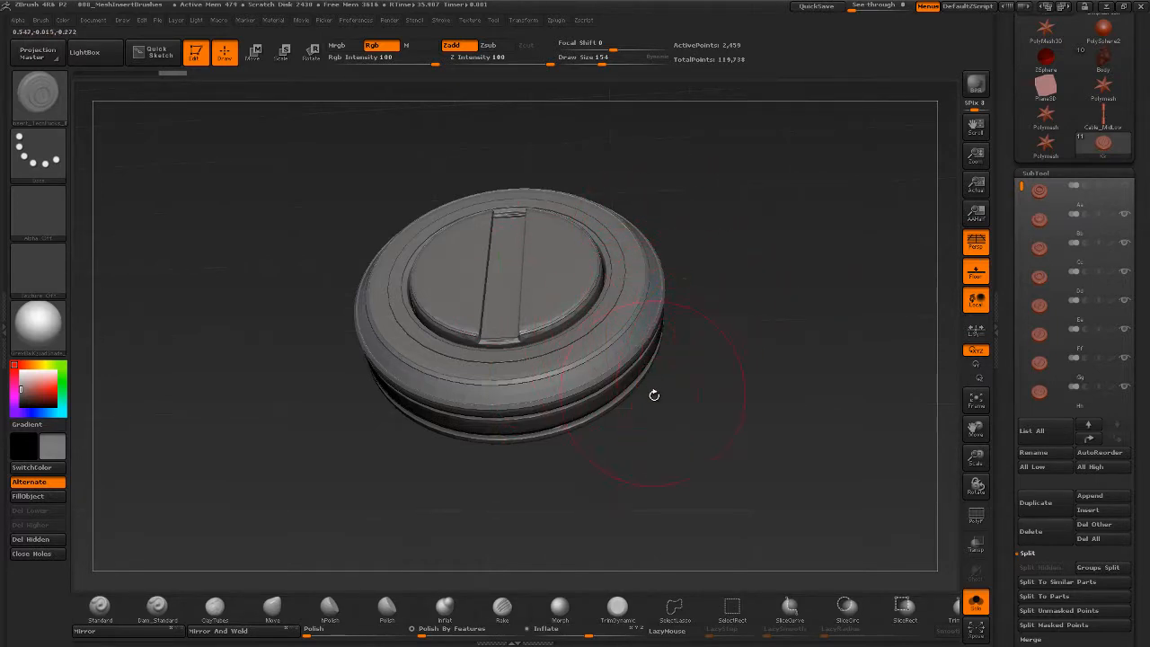
pyautogui.moveTo(652, 392); pyautogui.dragTo(665, 418)
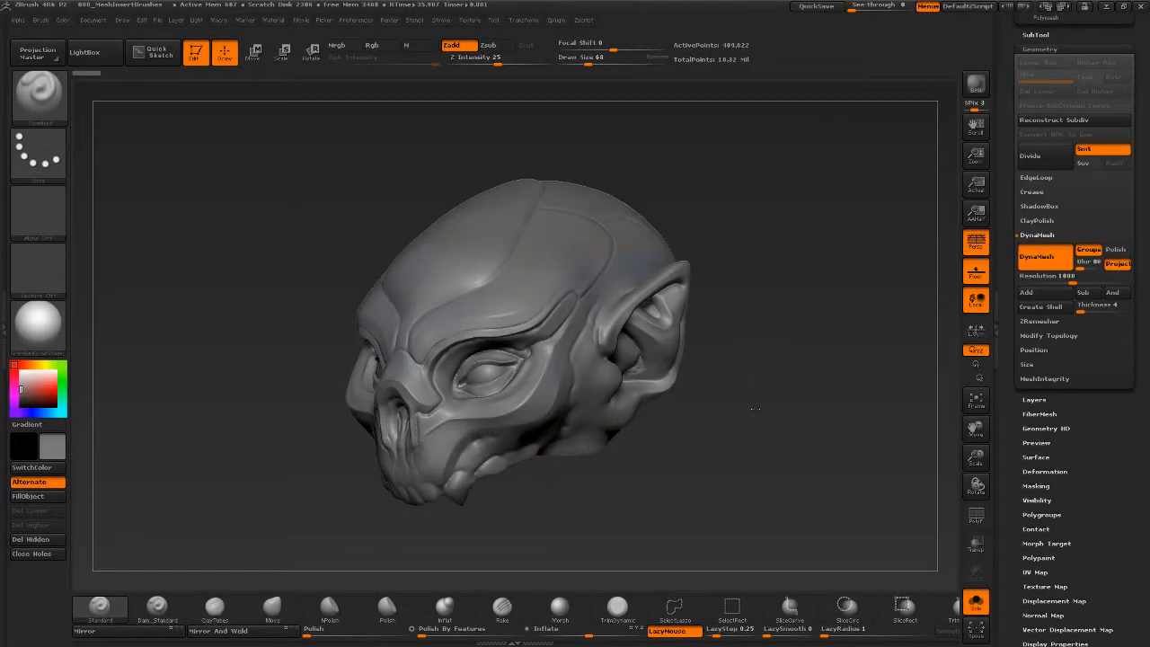
# Examine the alien head from several angles and show its polygroups with PolyFrame.
pyautogui.moveTo(756, 409); pyautogui.dragTo(746, 431)
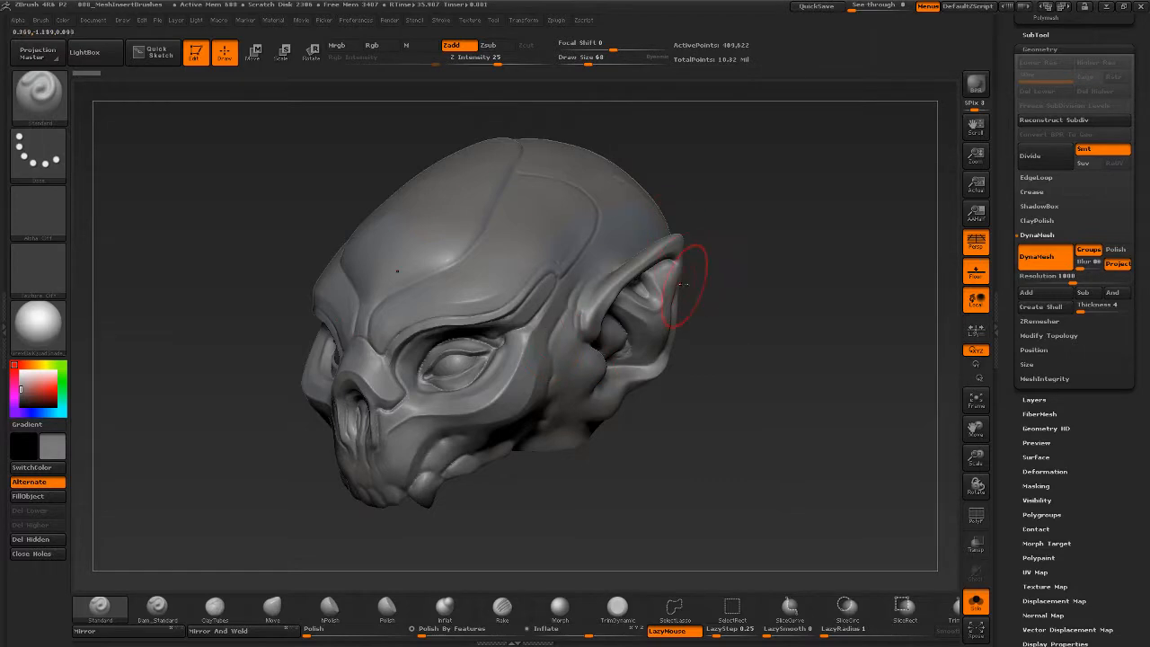
pyautogui.moveTo(725, 473); pyautogui.dragTo(735, 408)
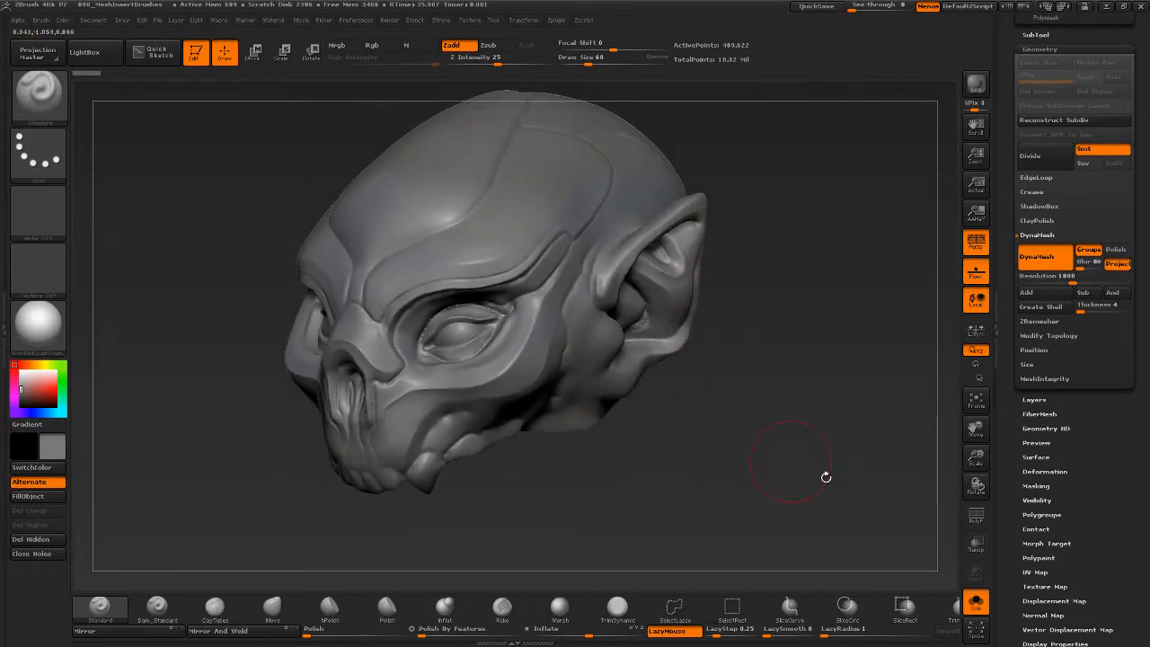
pyautogui.hotkey('shift', 'f')
pyautogui.moveTo(728, 461)
pyautogui.mouseDown()
pyautogui.moveTo(813, 468)
pyautogui.moveTo(733, 463)
pyautogui.mouseUp()
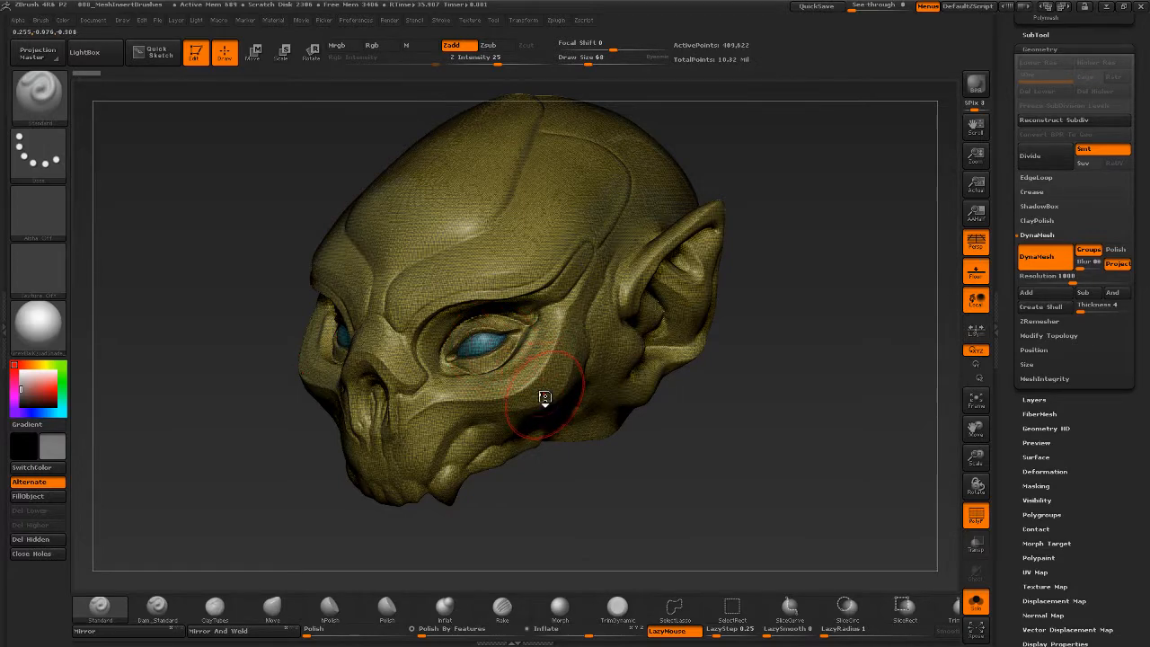
# Insert a mirrored pair of spheres on the upper sides of the head with the InsertSphere brush.
pyautogui.press('b')
pyautogui.click(600, 468)
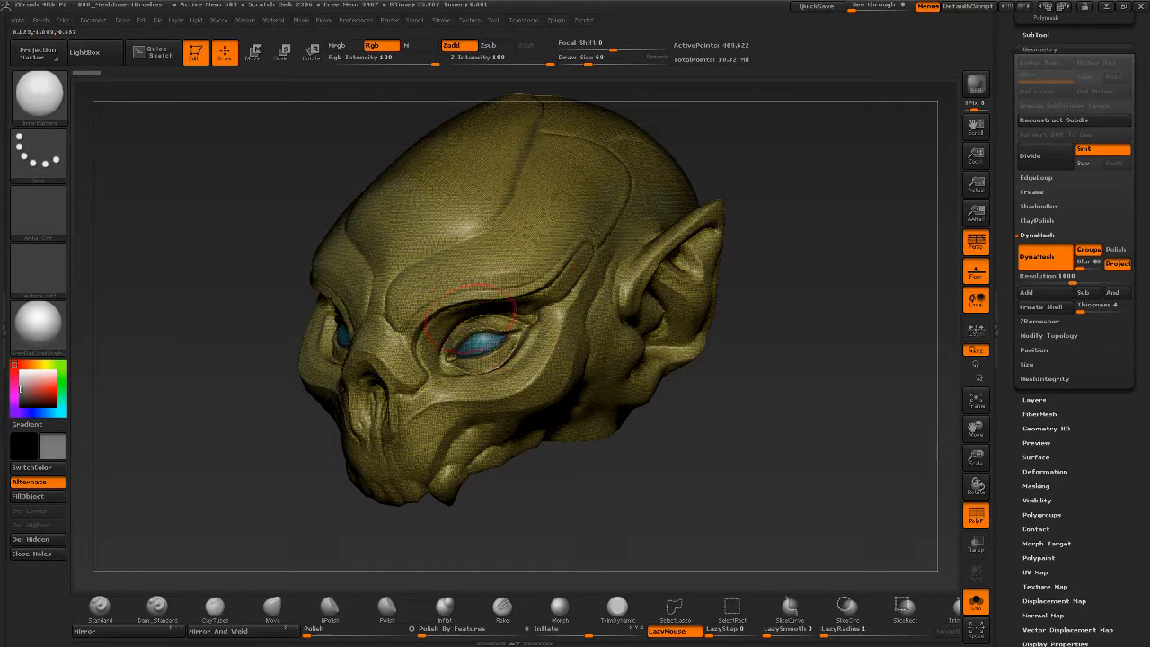
pyautogui.moveTo(573, 198); pyautogui.dragTo(563, 316)
pyautogui.moveTo(699, 479); pyautogui.dragTo(755, 472)
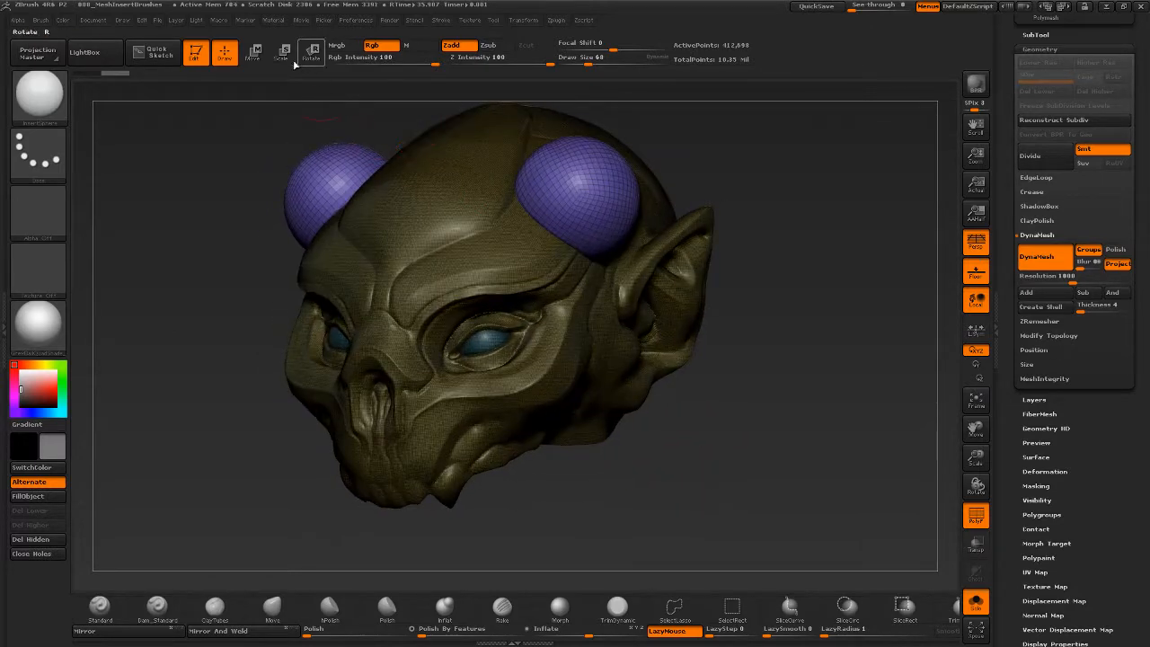
# Sink the inserted spheres slightly deeper into the head with Transpose Move, and return to Draw mode.
pyautogui.press('w')
pyautogui.keyDown('shift'); pyautogui.moveTo(807, 304); pyautogui.dragTo(814, 302); pyautogui.keyUp('shift')
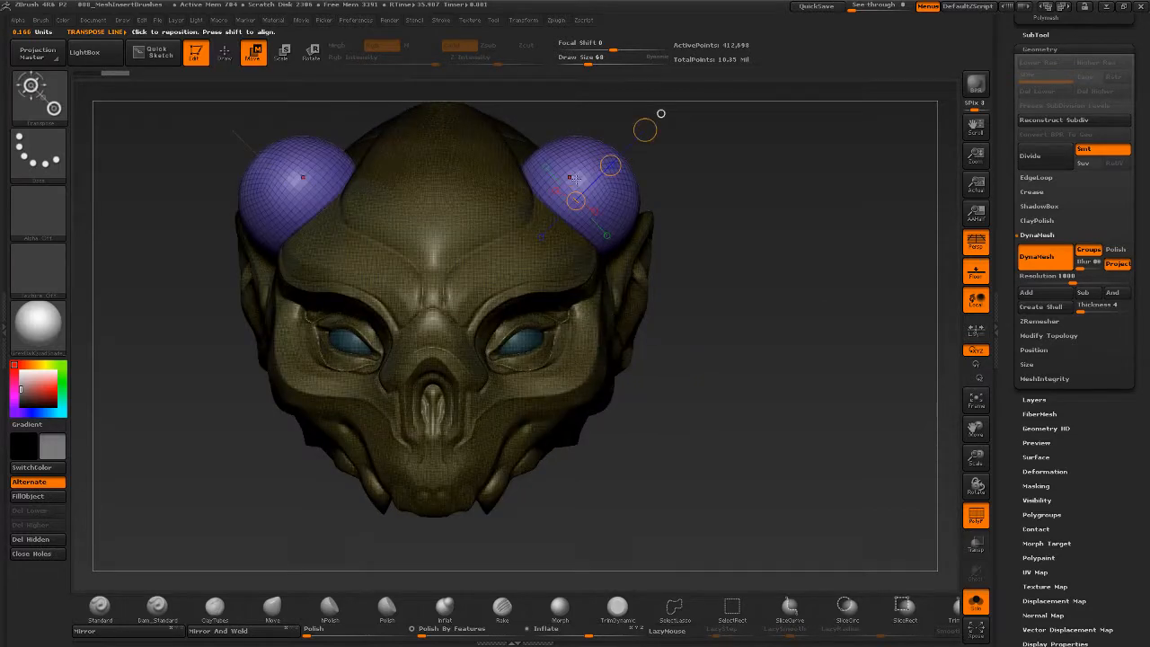
pyautogui.keyDown('shift'); pyautogui.moveTo(575, 182); pyautogui.dragTo(852, 183); pyautogui.keyUp('shift')
pyautogui.moveTo(710, 184)
pyautogui.keyDown('shift'); pyautogui.mouseDown()
pyautogui.moveTo(793, 189)
pyautogui.moveTo(698, 196)
pyautogui.mouseUp(); pyautogui.keyUp('shift')
pyautogui.moveTo(798, 352); pyautogui.dragTo(659, 321)
pyautogui.press('q')
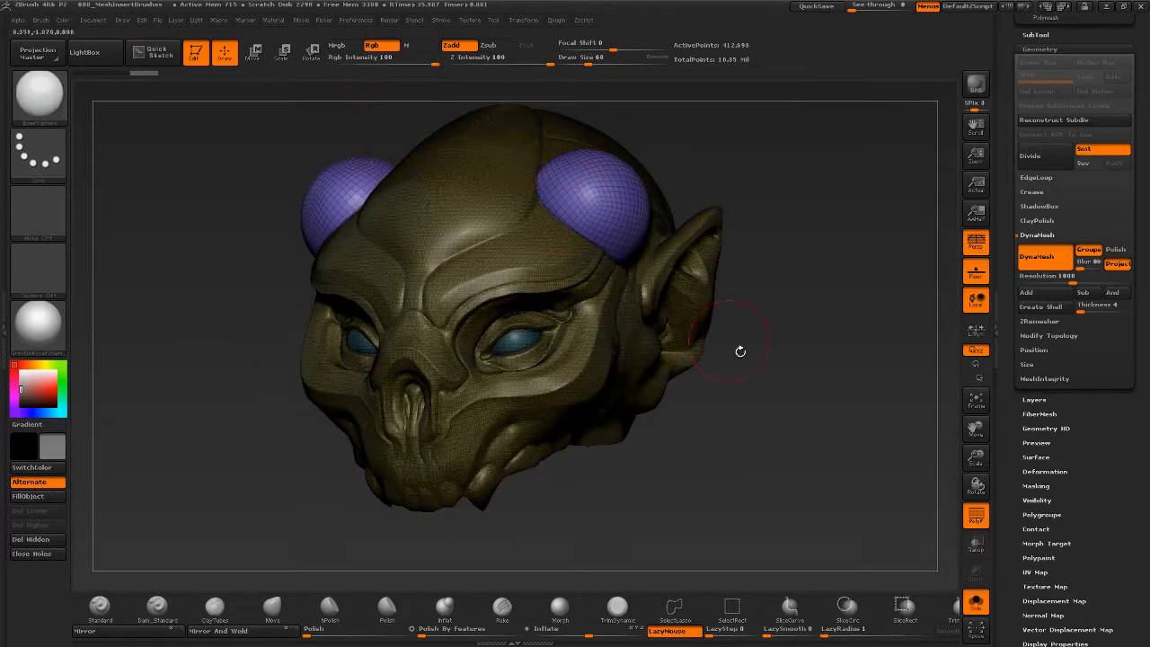
# Turn off DynaMesh Groups, clear the mask and remesh the head together with the inserted spheres.
pyautogui.moveTo(740, 352); pyautogui.dragTo(765, 410)
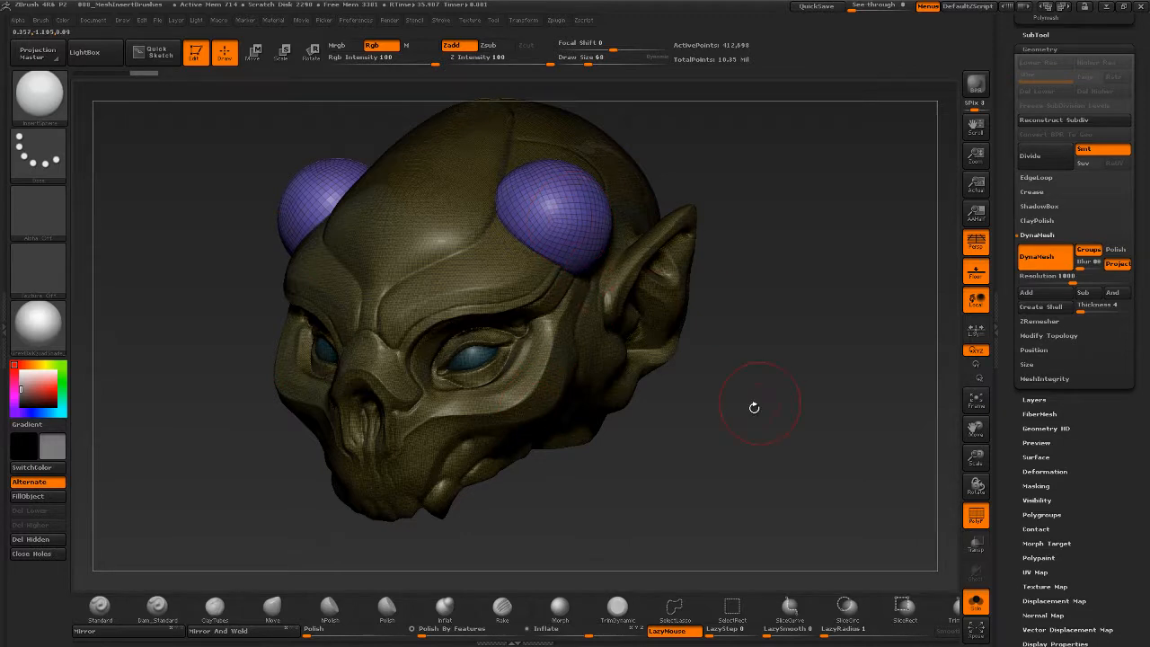
pyautogui.moveTo(754, 407); pyautogui.dragTo(786, 386)
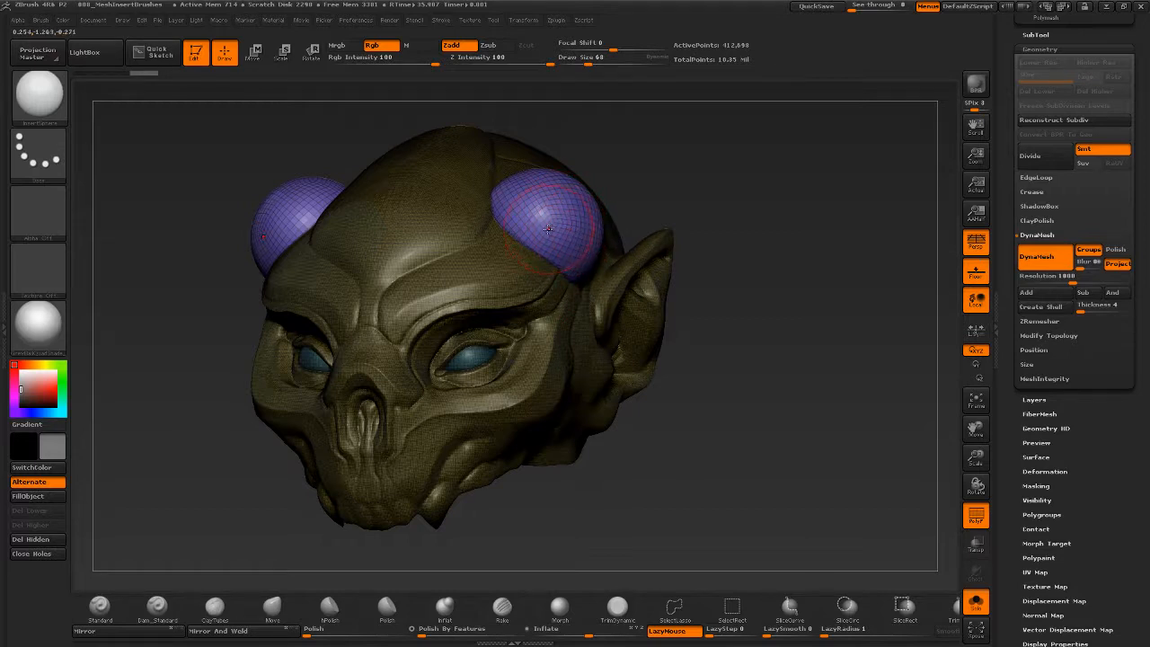
pyautogui.click(1087, 249)
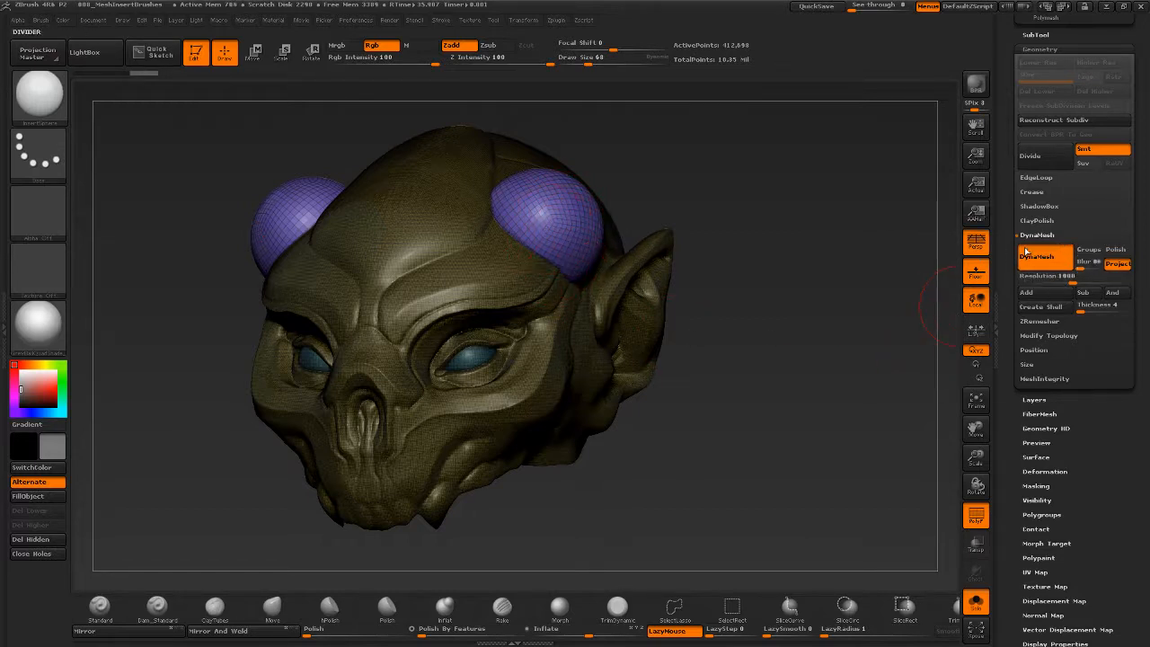
pyautogui.moveTo(791, 369); pyautogui.dragTo(732, 361)
pyautogui.keyDown('ctrl'); pyautogui.moveTo(869, 302); pyautogui.dragTo(711, 450); pyautogui.keyUp('ctrl')
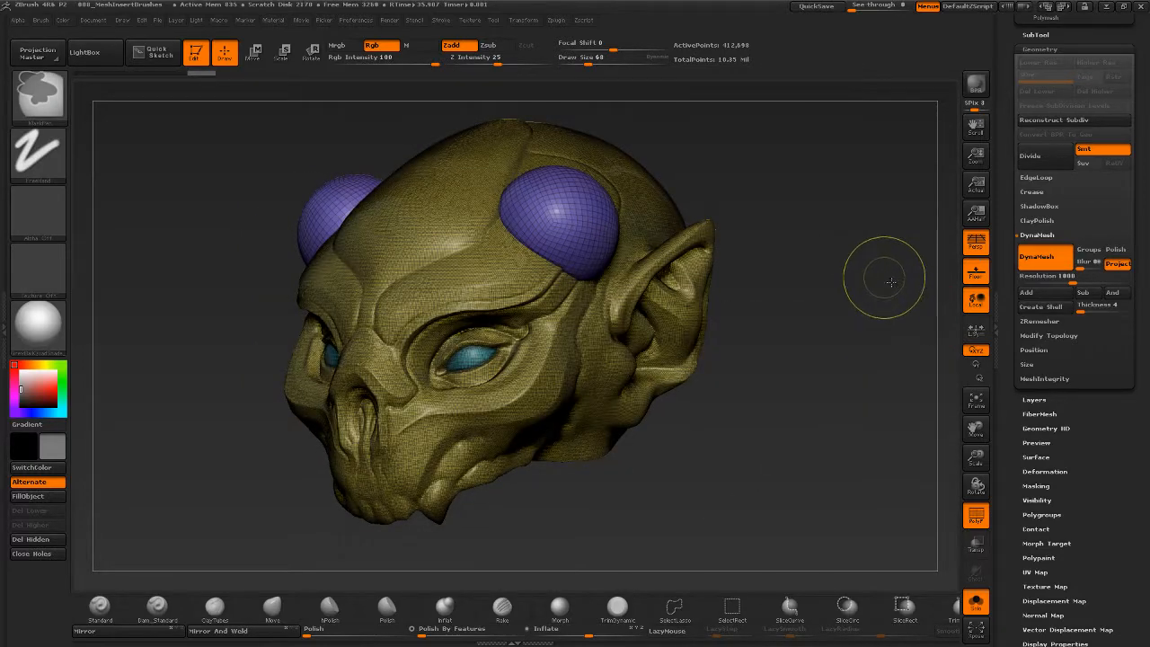
pyautogui.keyDown('ctrl'); pyautogui.moveTo(891, 281); pyautogui.dragTo(712, 483); pyautogui.keyUp('ctrl')
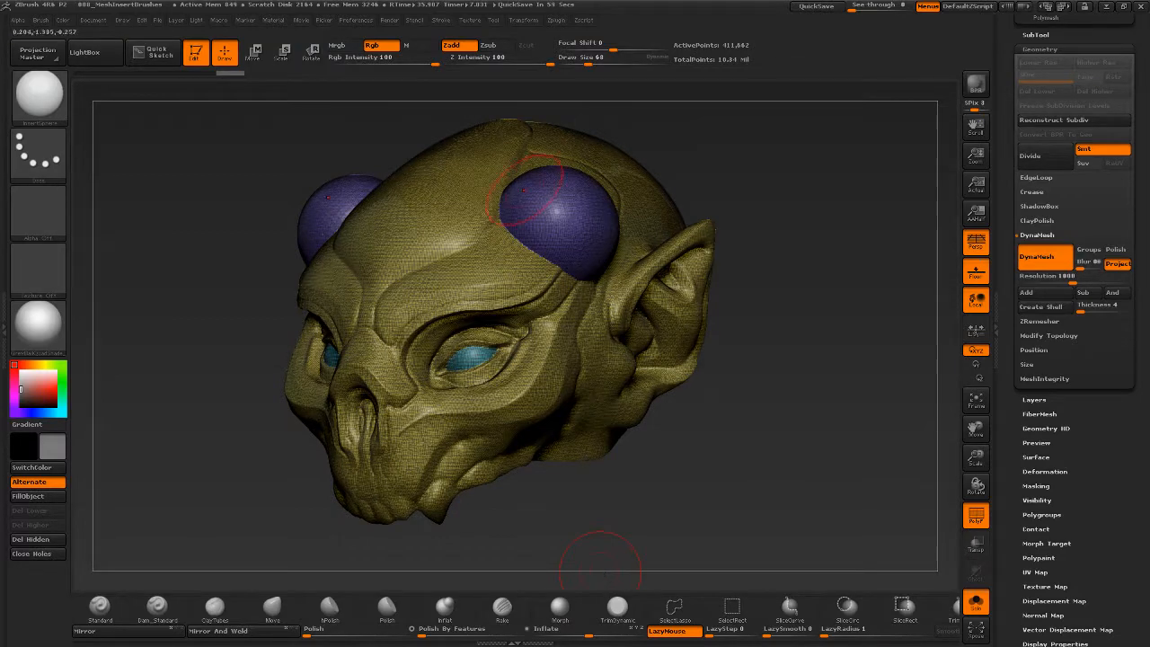
# Inspect where the spheres merge with the head, both without PolyFrame and up close with it on.
pyautogui.click(976, 515)
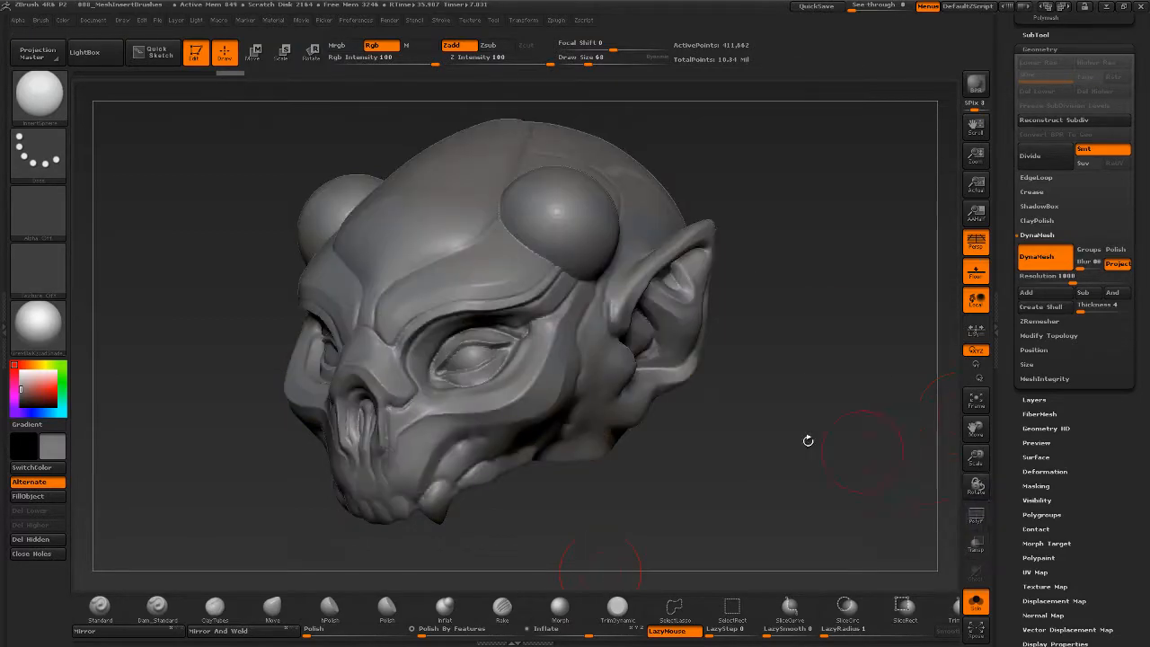
pyautogui.moveTo(716, 456)
pyautogui.mouseDown()
pyautogui.moveTo(742, 382)
pyautogui.moveTo(749, 407)
pyautogui.moveTo(784, 434)
pyautogui.moveTo(862, 395)
pyautogui.mouseUp()
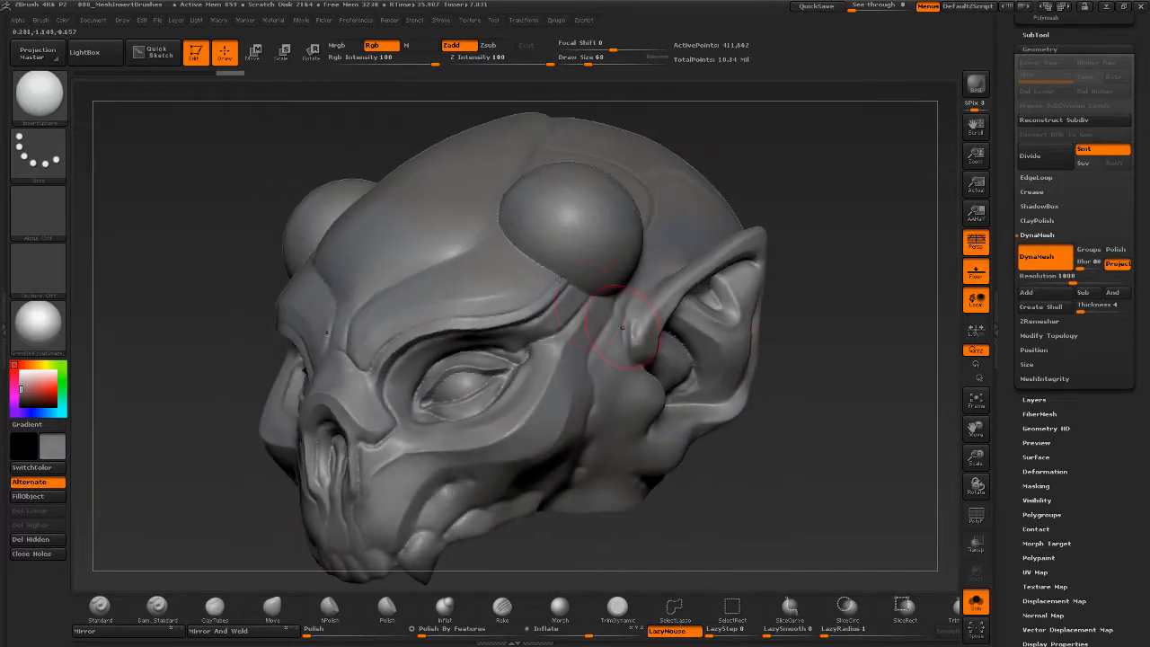
pyautogui.click(975, 514)
pyautogui.moveTo(827, 442); pyautogui.dragTo(577, 175)
pyautogui.keyDown('alt'); pyautogui.moveTo(779, 365); pyautogui.dragTo(803, 454); pyautogui.keyUp('alt')
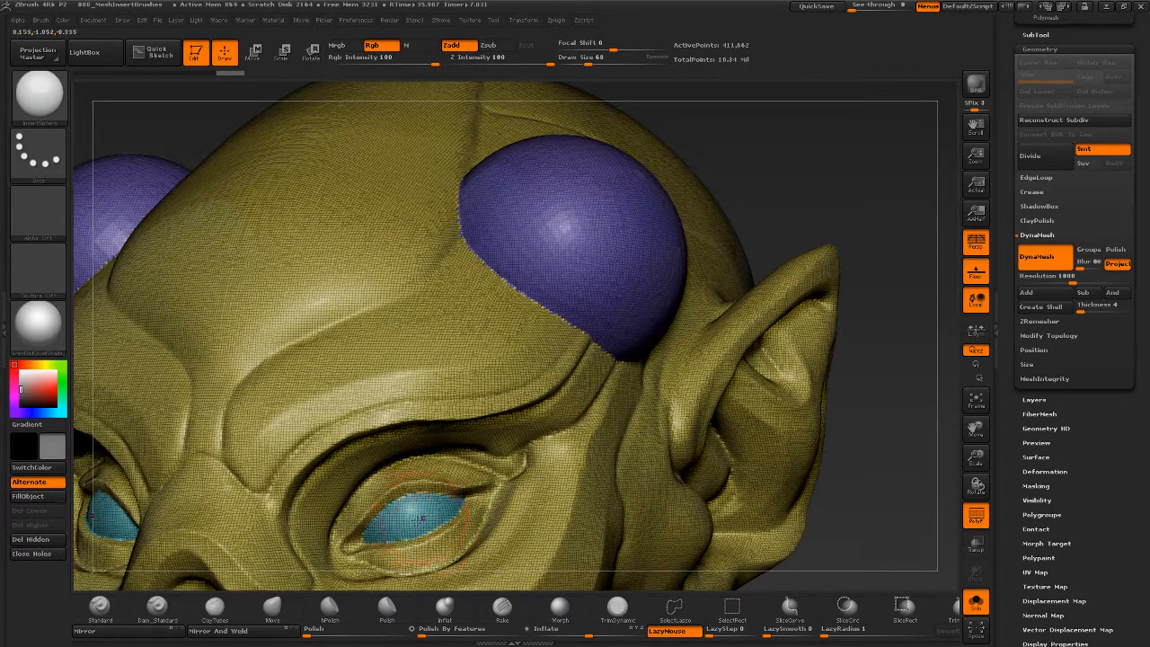
pyautogui.moveTo(867, 501)
pyautogui.keyDown('alt'); pyautogui.mouseDown()
pyautogui.moveTo(847, 475)
pyautogui.moveTo(800, 468)
pyautogui.moveTo(798, 481)
pyautogui.moveTo(806, 444)
pyautogui.moveTo(772, 465)
pyautogui.mouseUp(); pyautogui.keyUp('alt')
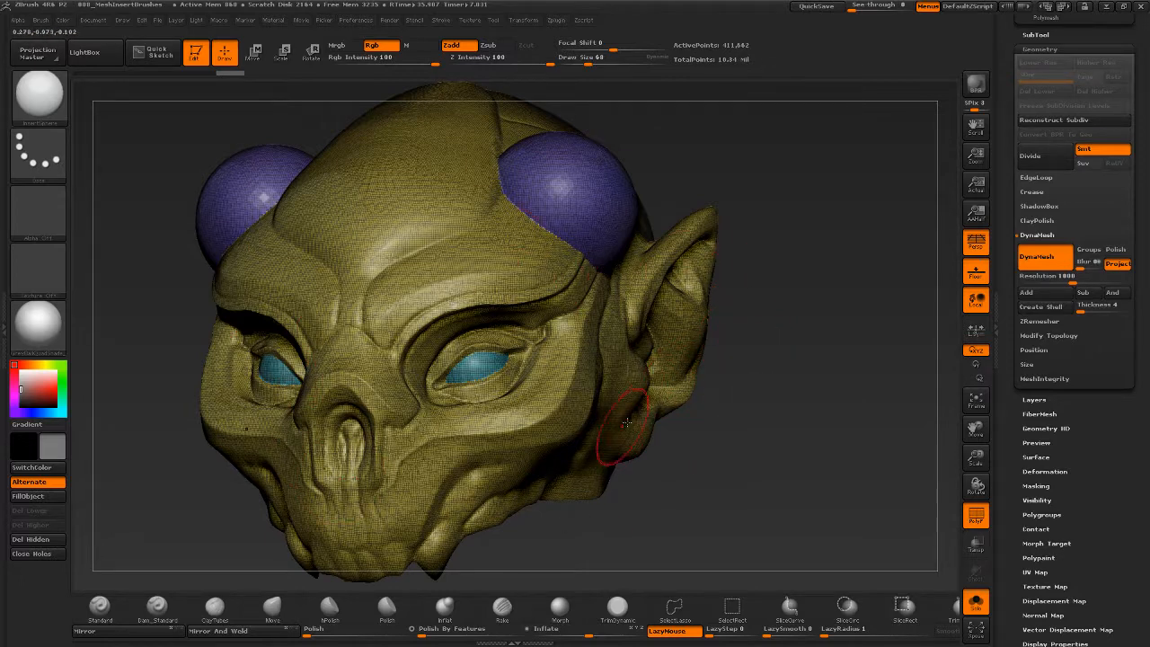
# Undo the DynaMesh remesh and the insertion of the spheres.
pyautogui.press('ctrl')
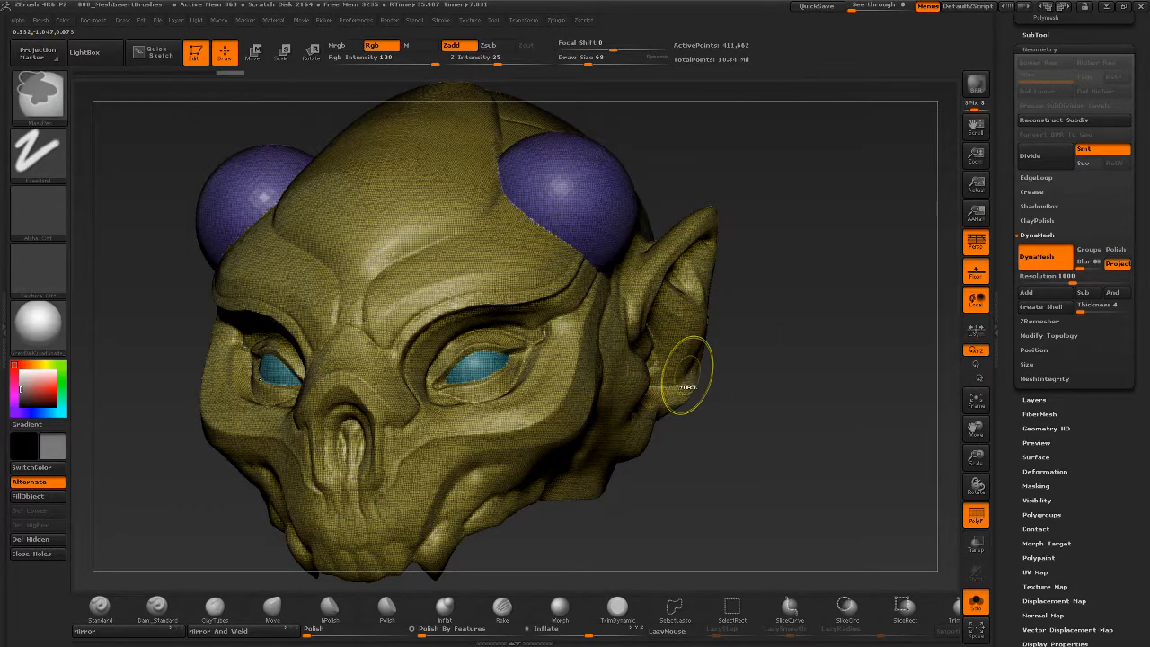
pyautogui.hotkey('ctrl', 'z')
pyautogui.hotkey('ctrl', 'z')
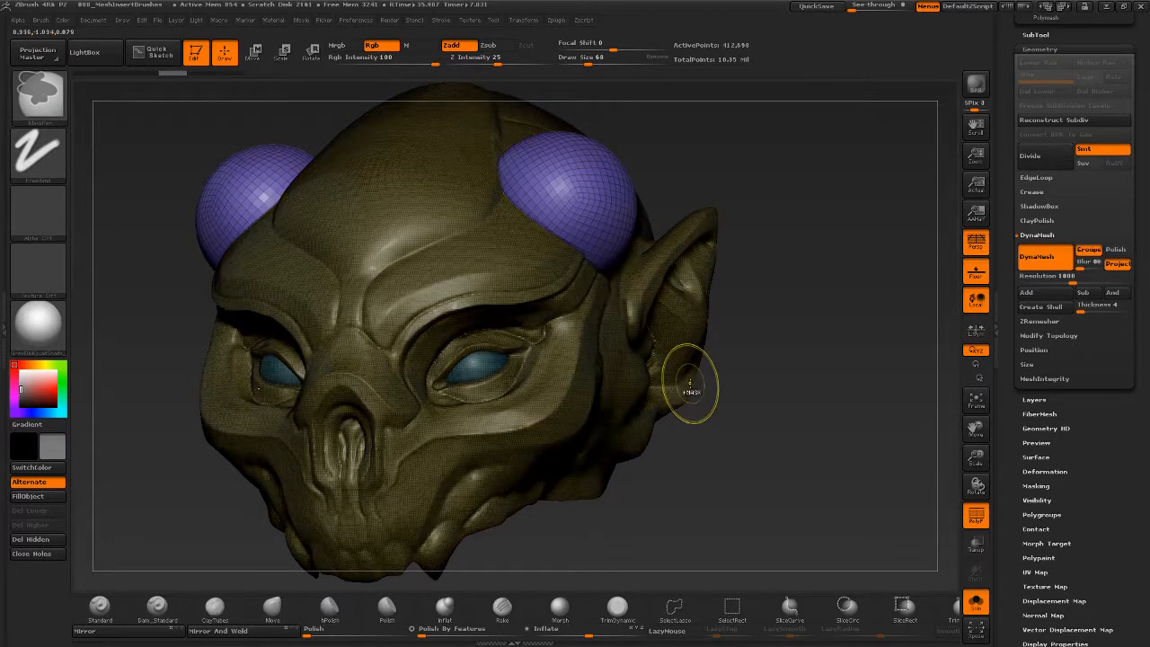
pyautogui.hotkey('ctrl', 'z')
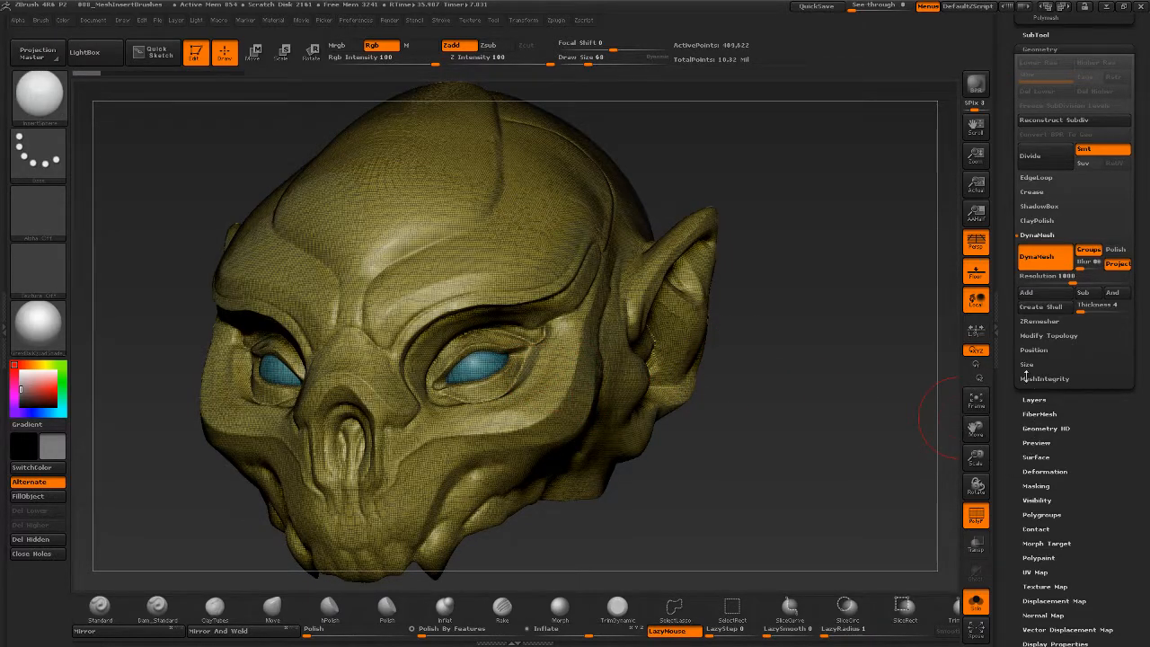
# Split the head into separate subtools by polygroup with Groups Split.
pyautogui.scroll(2, 1022, 422)
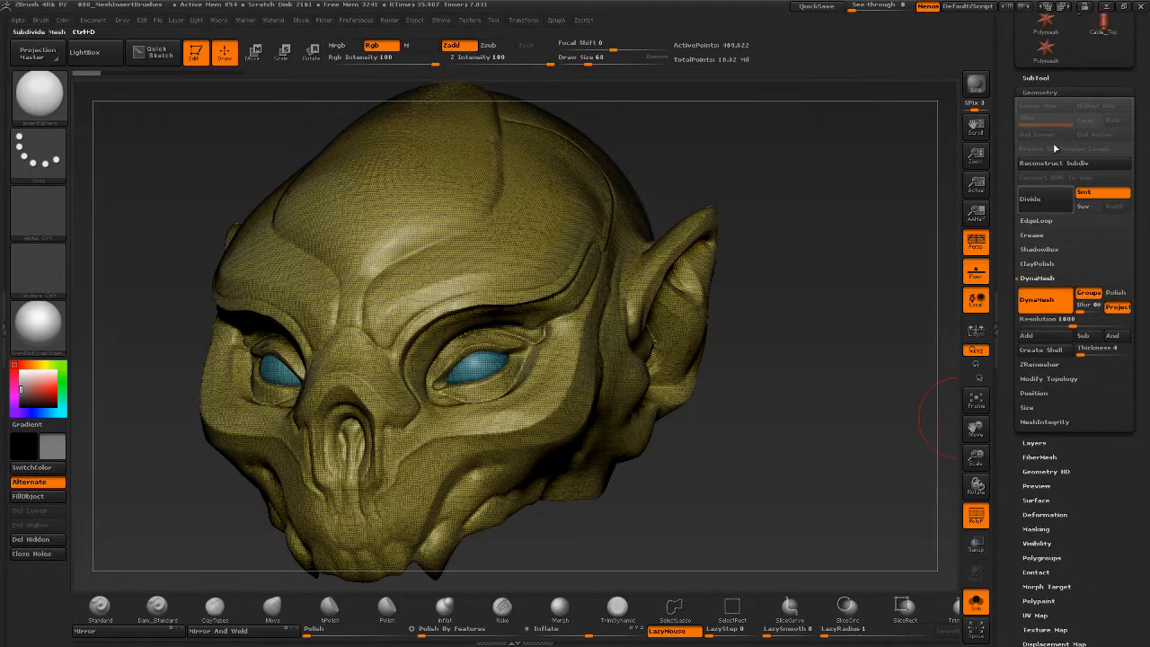
pyautogui.click(1036, 79)
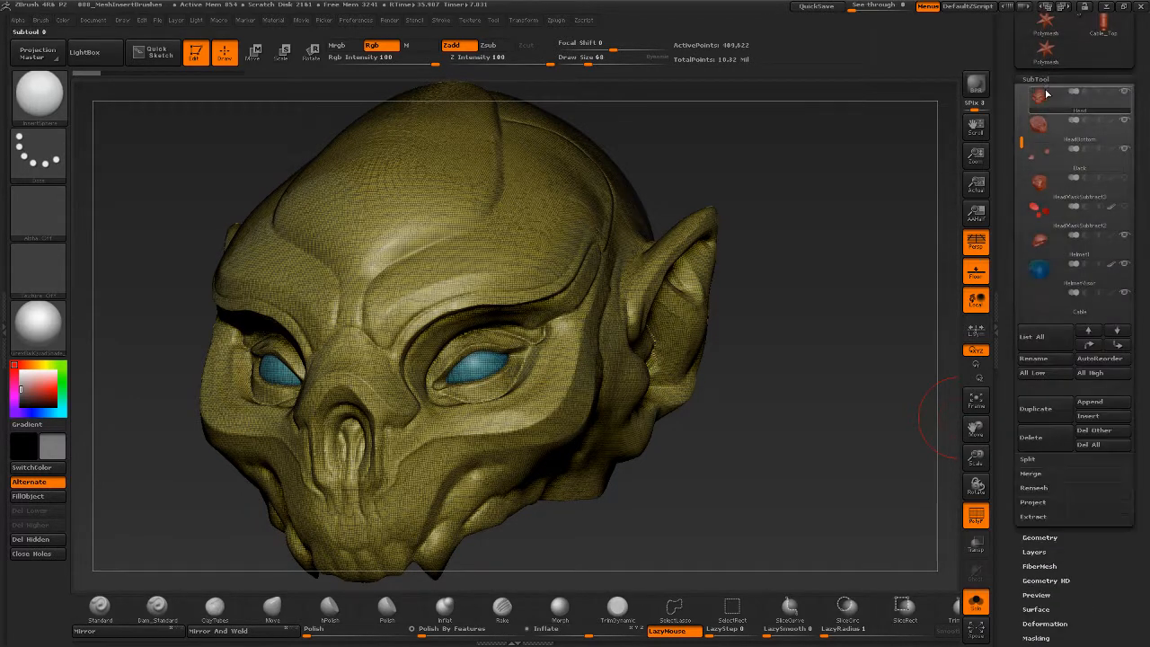
pyautogui.click(1034, 460)
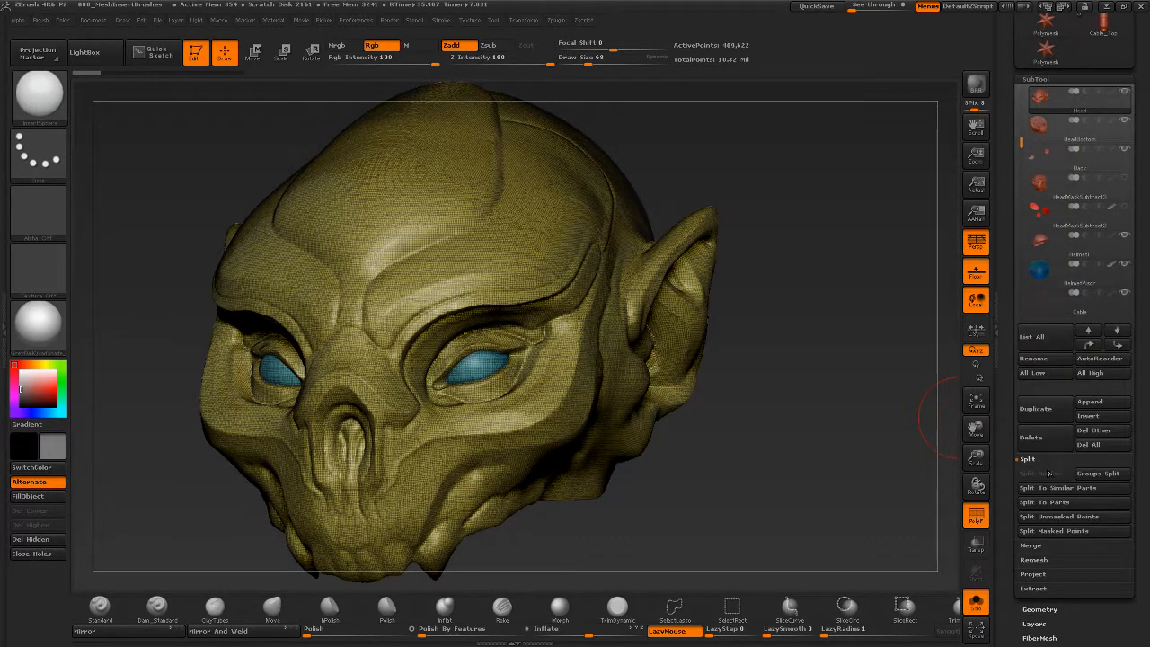
pyautogui.click(1113, 478)
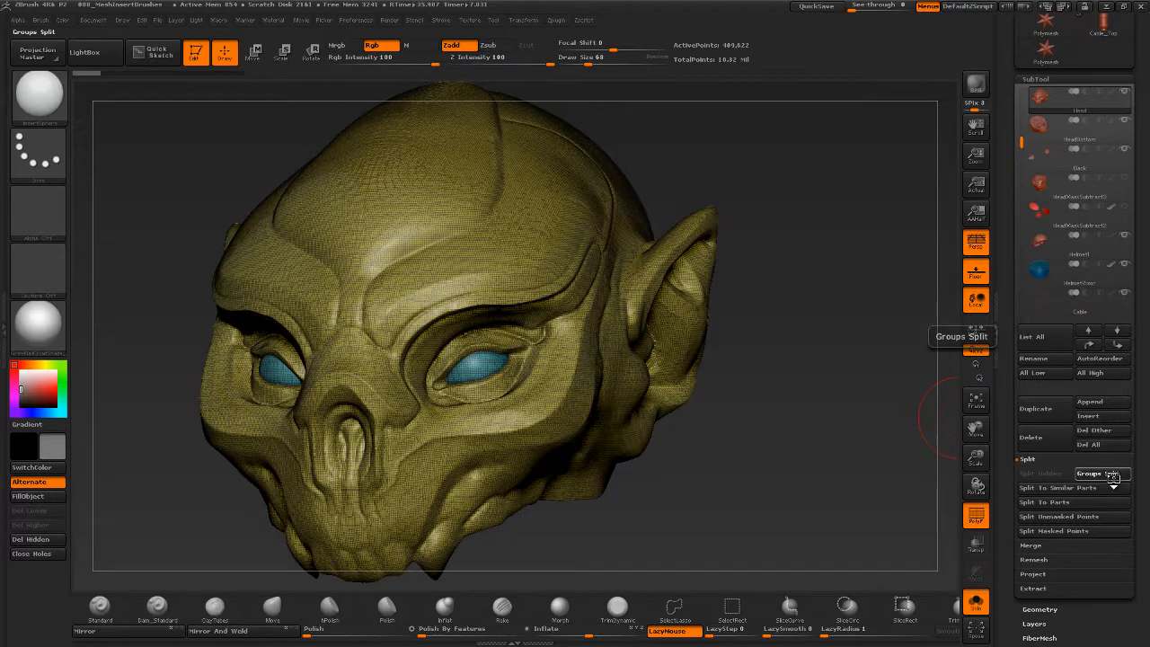
pyautogui.click(912, 505)
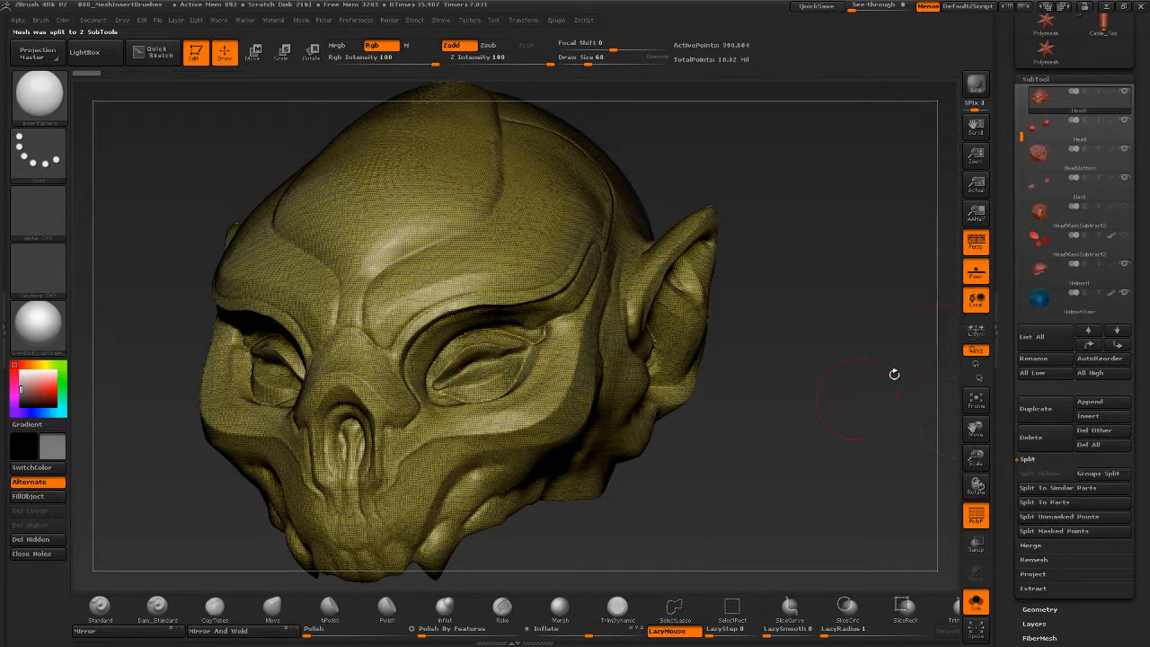
# Rename the split-off eyeballs subtool as Eyes.
pyautogui.click(1042, 128)
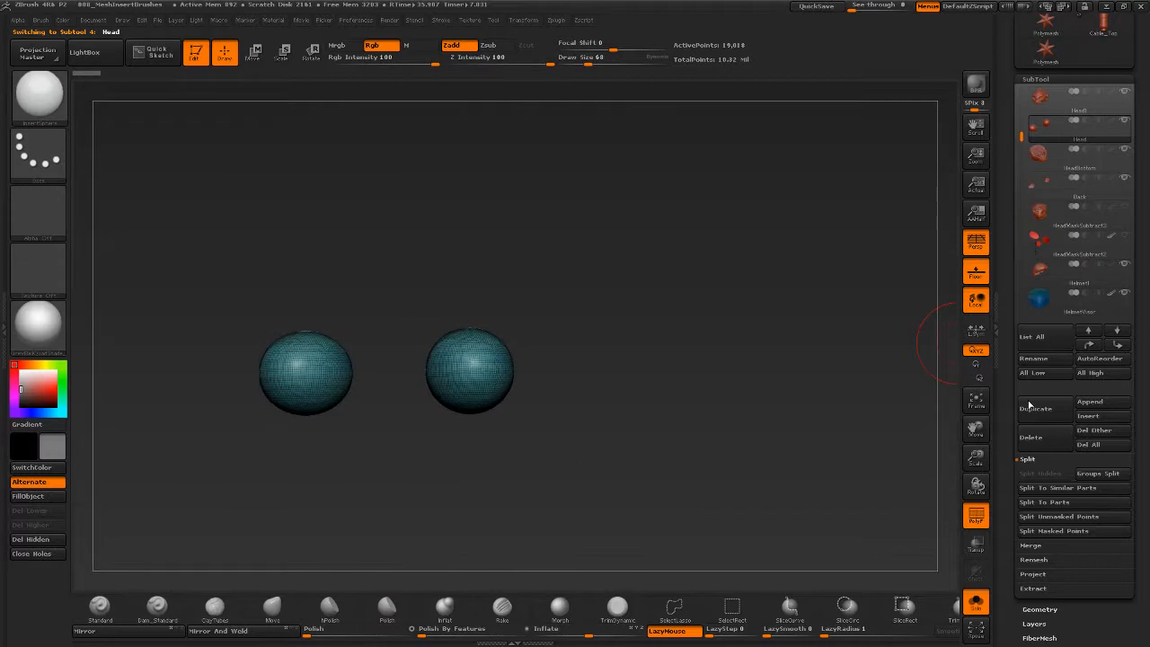
pyautogui.click(1045, 359)
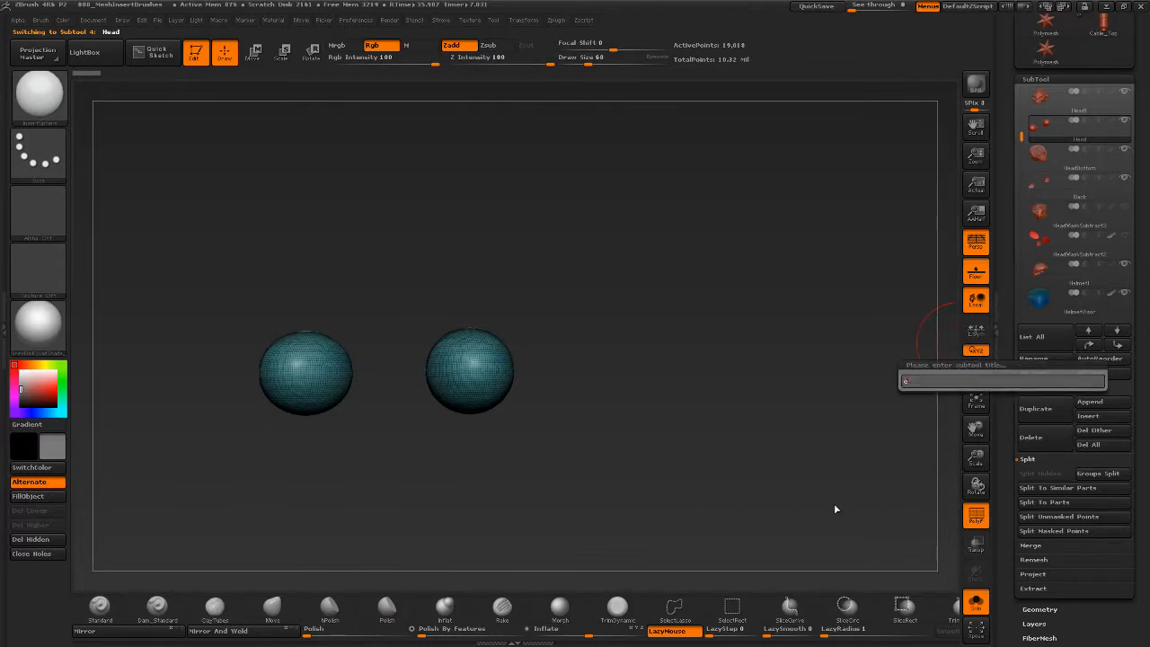
pyautogui.write('eyes')
pyautogui.press('Return')
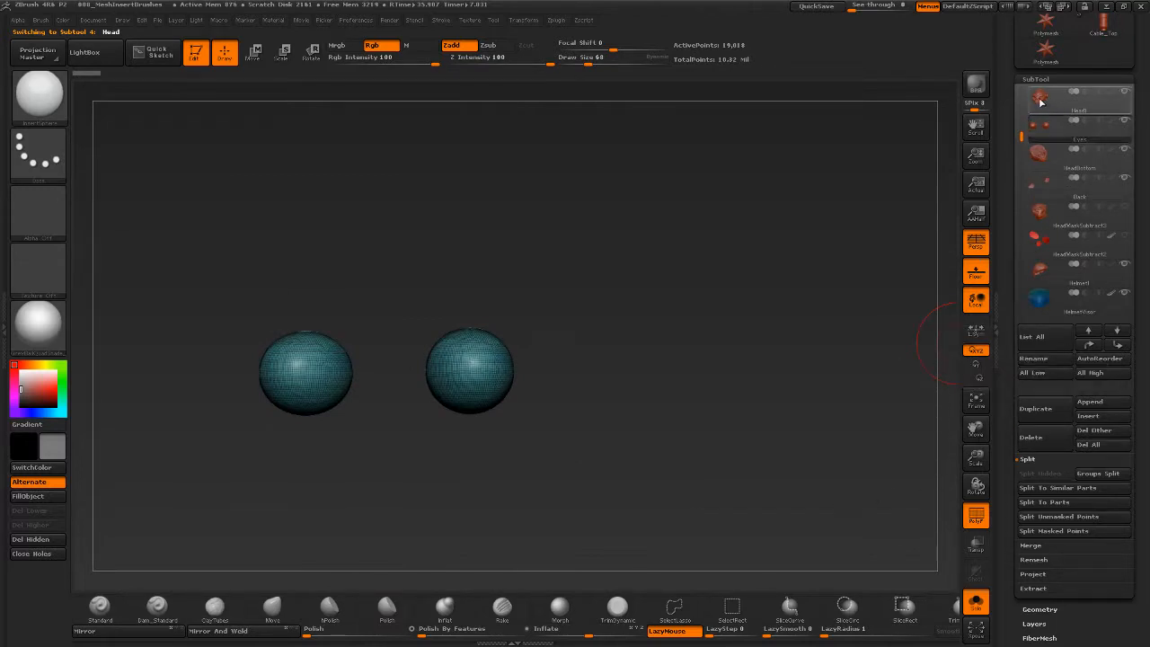
# Select the head subtool, turn off Solo mode and hide all the other subtools.
pyautogui.click(1040, 101)
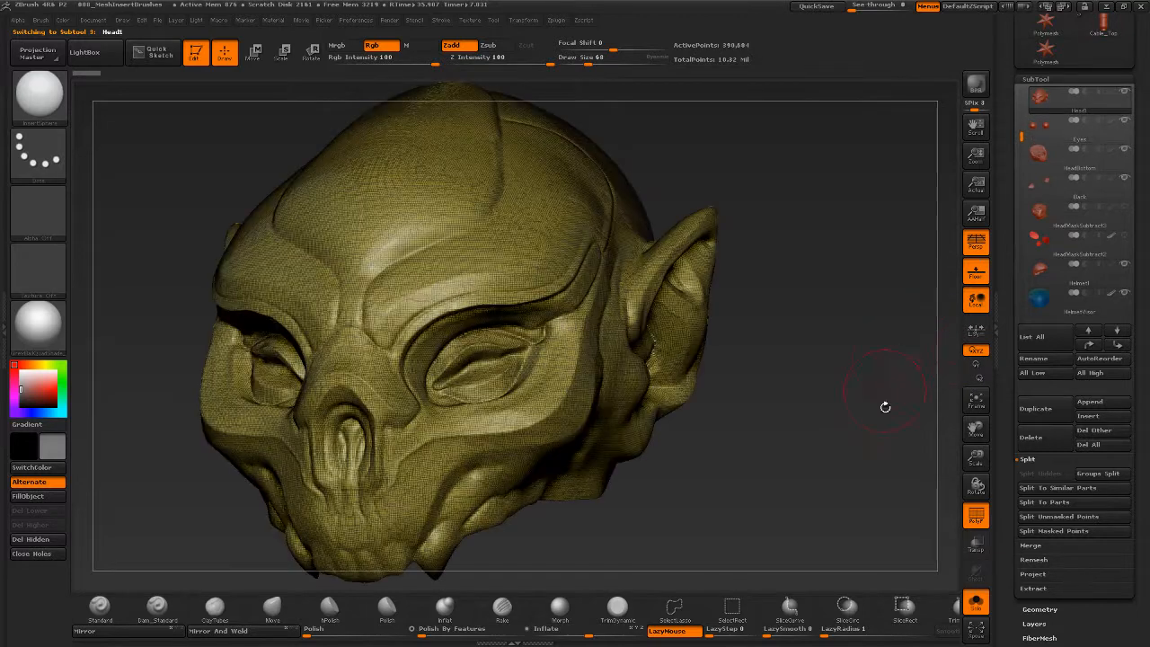
pyautogui.click(977, 603)
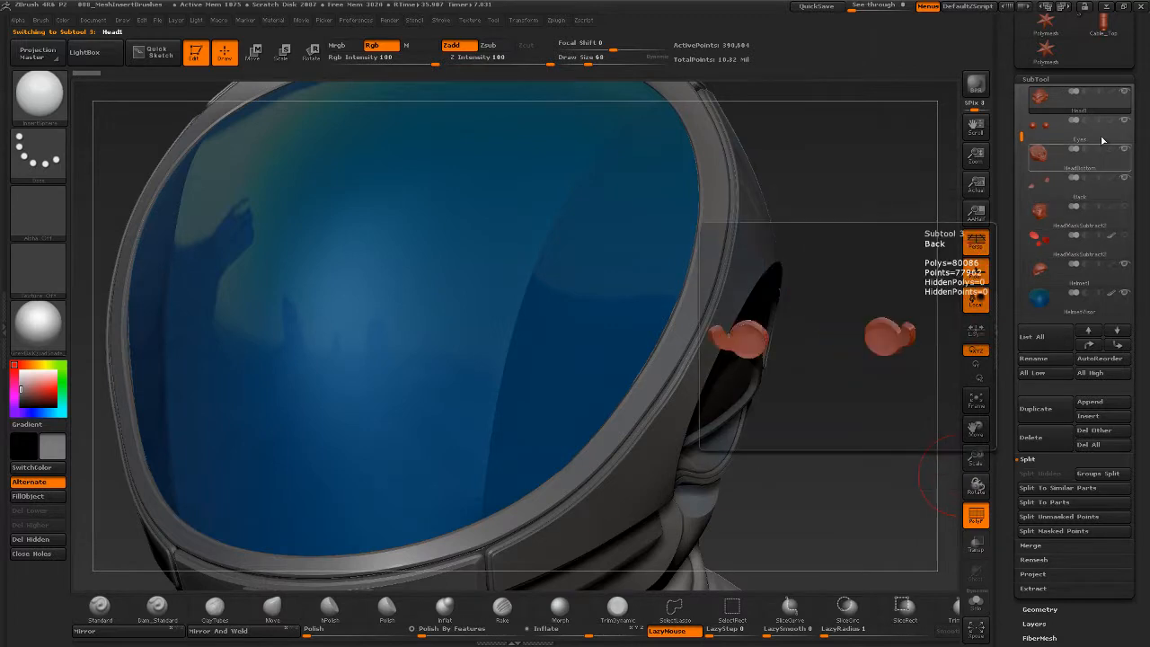
pyautogui.click(1126, 93)
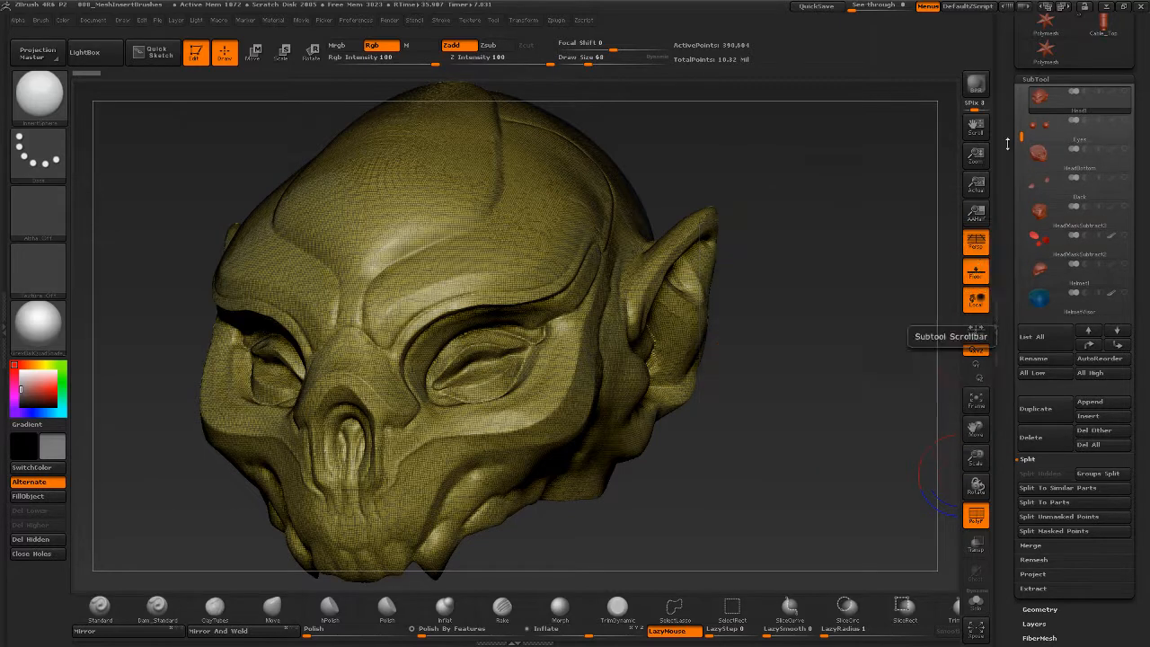
# Show the Eyes subtool alongside the head, with all the other subtools kept hidden.
pyautogui.click(1125, 122)
pyautogui.moveTo(796, 461)
pyautogui.keyDown('alt'); pyautogui.mouseDown()
pyautogui.moveTo(775, 456)
pyautogui.moveTo(784, 477)
pyautogui.moveTo(821, 439)
pyautogui.moveTo(765, 473)
pyautogui.moveTo(789, 477)
pyautogui.moveTo(796, 461)
pyautogui.mouseUp(); pyautogui.keyUp('alt')
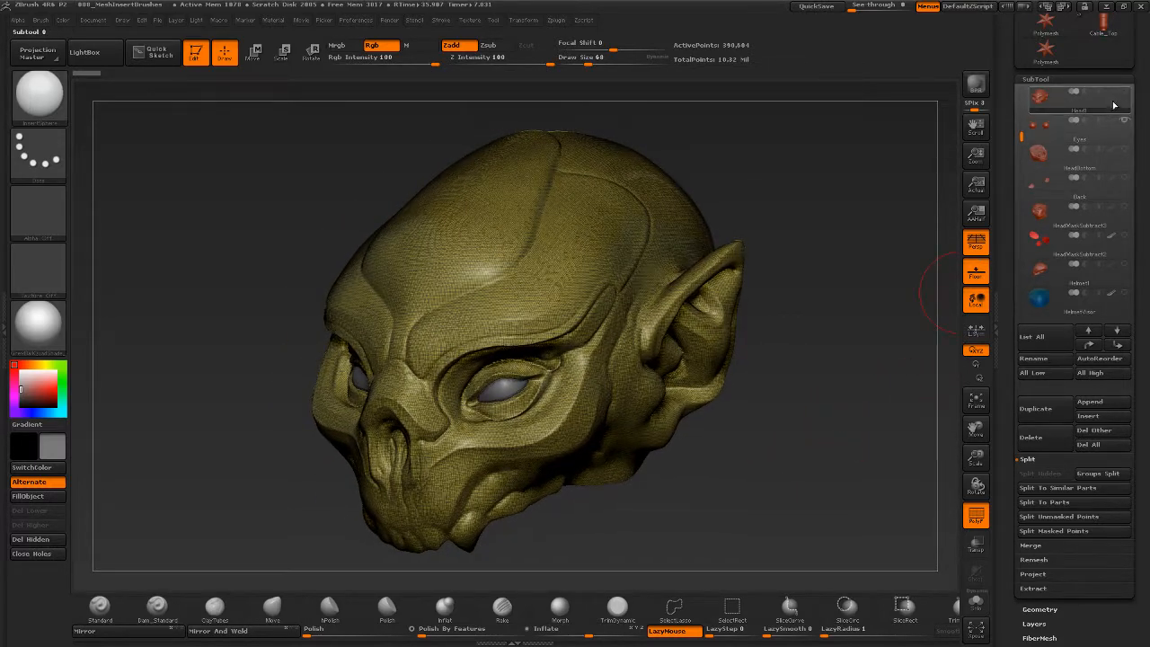
pyautogui.moveTo(1126, 96)
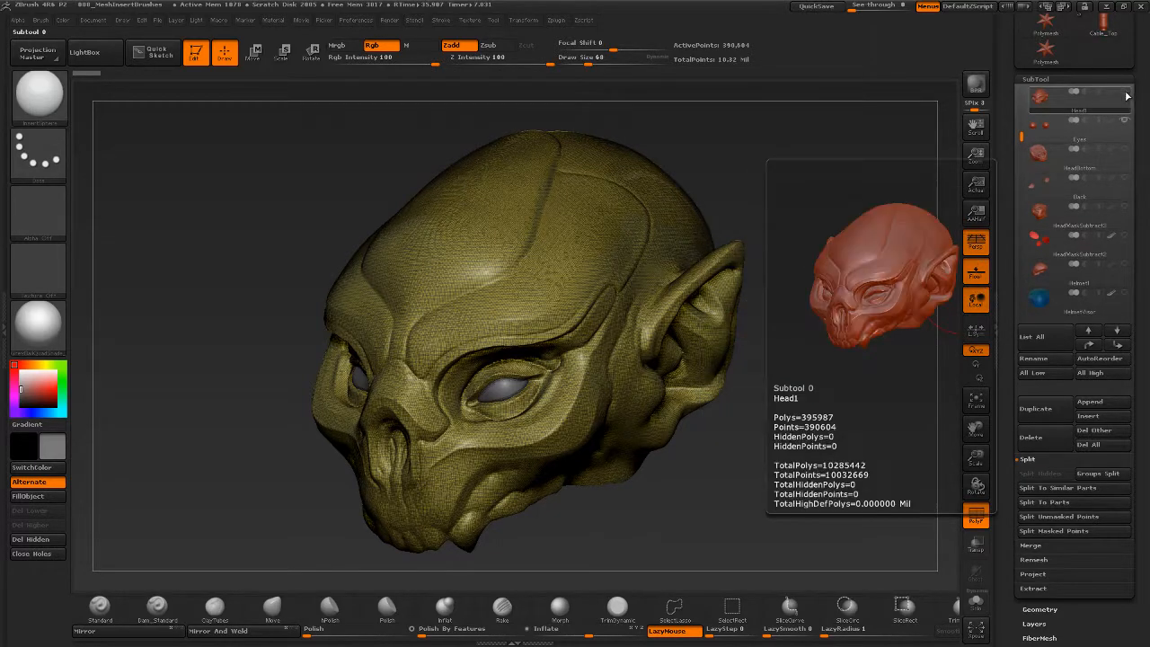
pyautogui.keyDown('shift'); pyautogui.click(1125, 95); pyautogui.keyUp('shift')
pyautogui.keyDown('shift'); pyautogui.click(1125, 94); pyautogui.keyUp('shift')
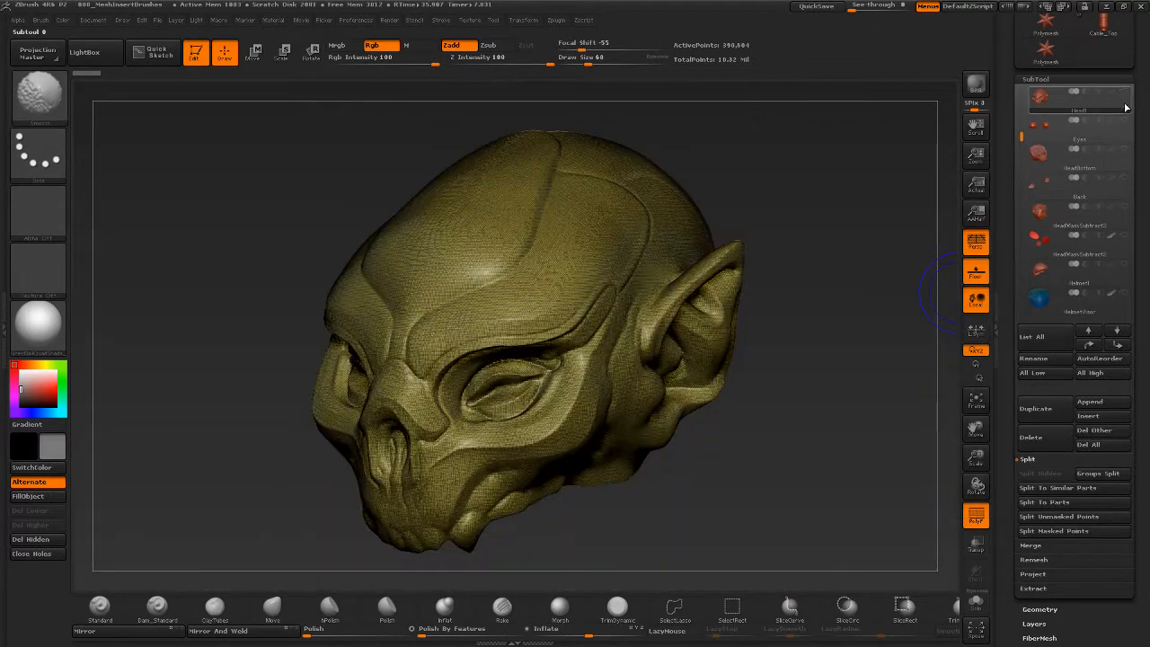
pyautogui.click(1125, 124)
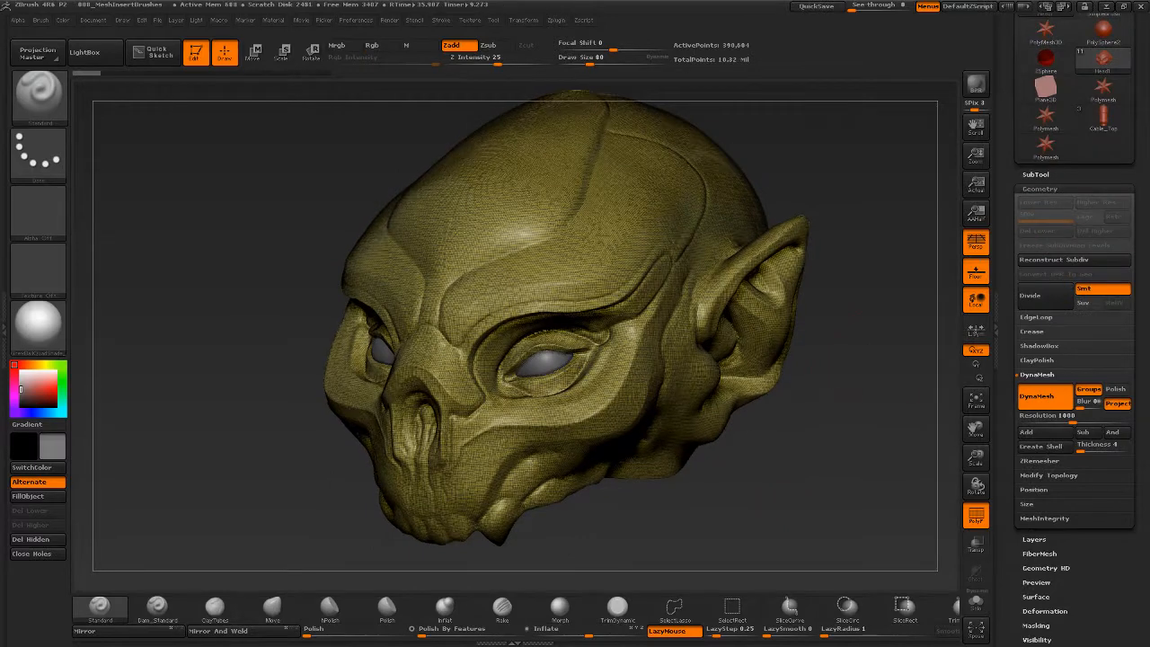
# Insert a symmetrical pair of spheres on the sides of the upper head with the InsertSphere brush, and turn off DynaMesh's Groups option.
pyautogui.moveTo(260, 368)
pyautogui.keyDown('alt'); pyautogui.mouseDown()
pyautogui.moveTo(224, 398)
pyautogui.moveTo(220, 352)
pyautogui.mouseUp(); pyautogui.keyUp('alt')
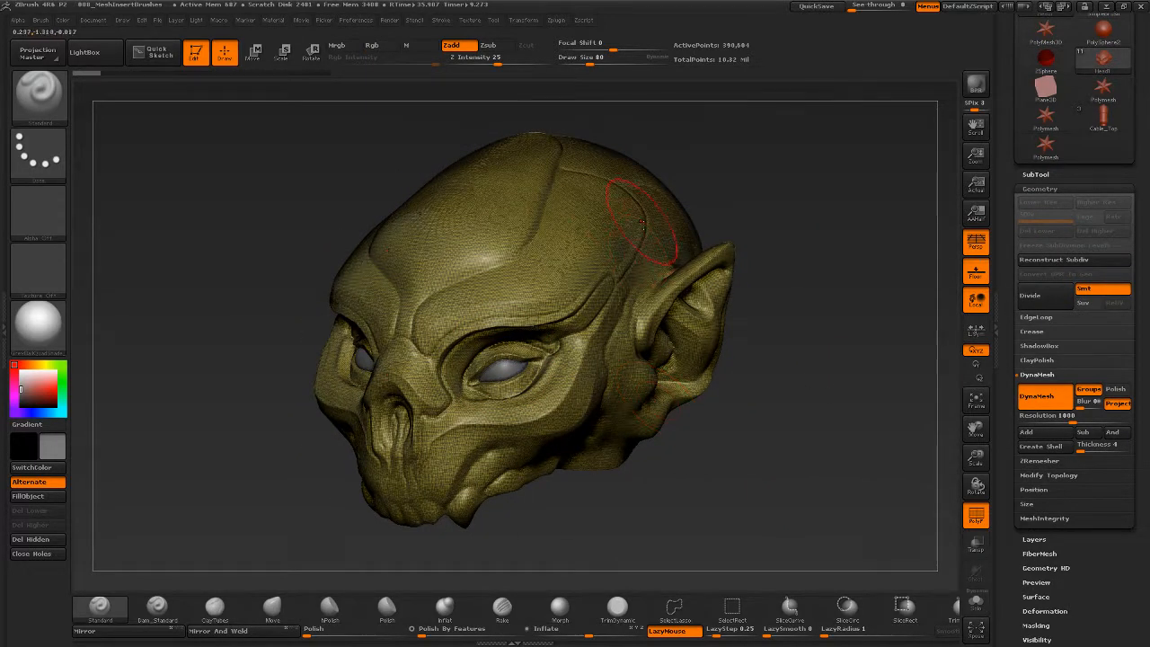
pyautogui.press('b')
pyautogui.press('i')
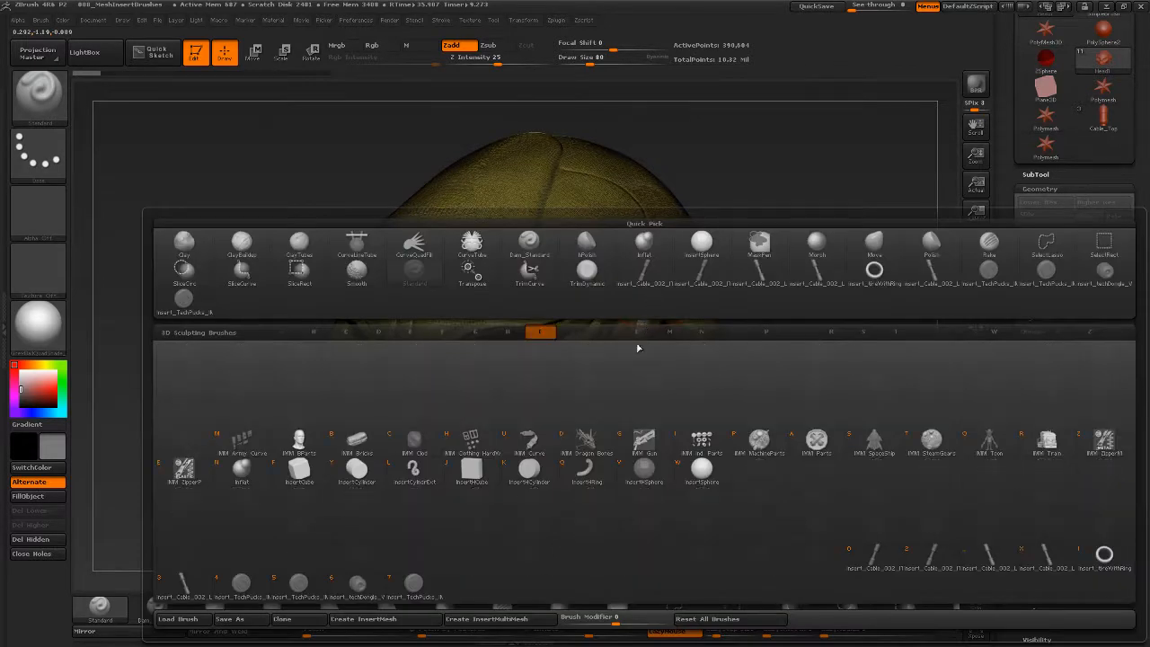
pyautogui.click(698, 475)
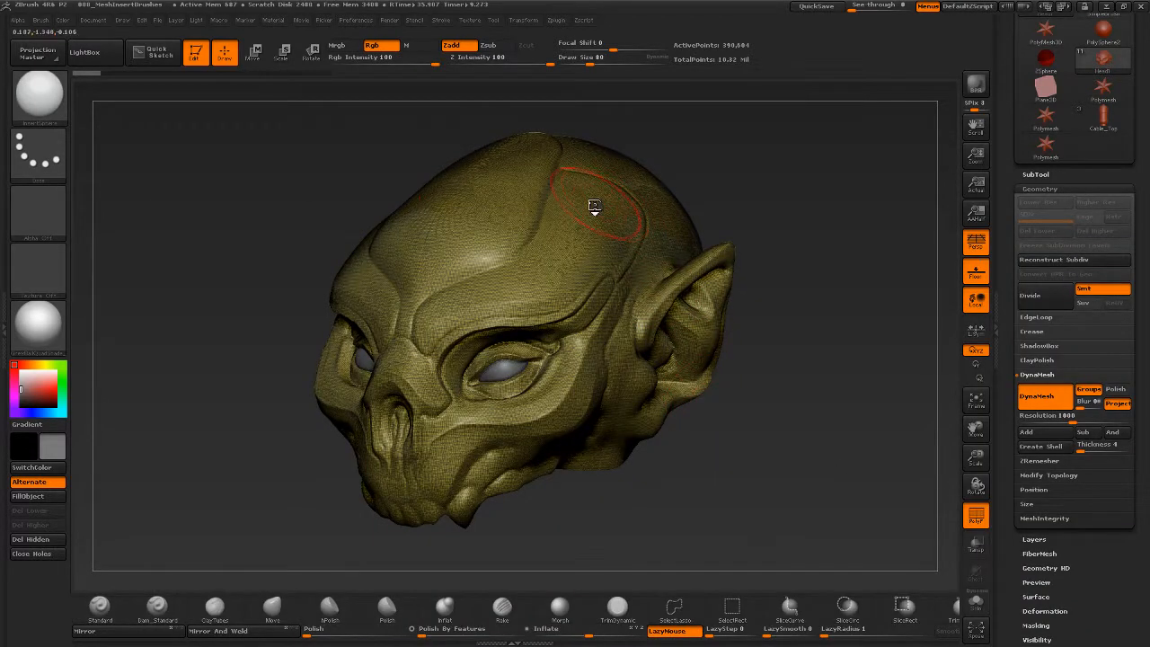
pyautogui.moveTo(594, 205)
pyautogui.mouseDown()
pyautogui.moveTo(615, 268)
pyautogui.moveTo(685, 234)
pyautogui.mouseUp()
pyautogui.moveTo(849, 442); pyautogui.dragTo(909, 442)
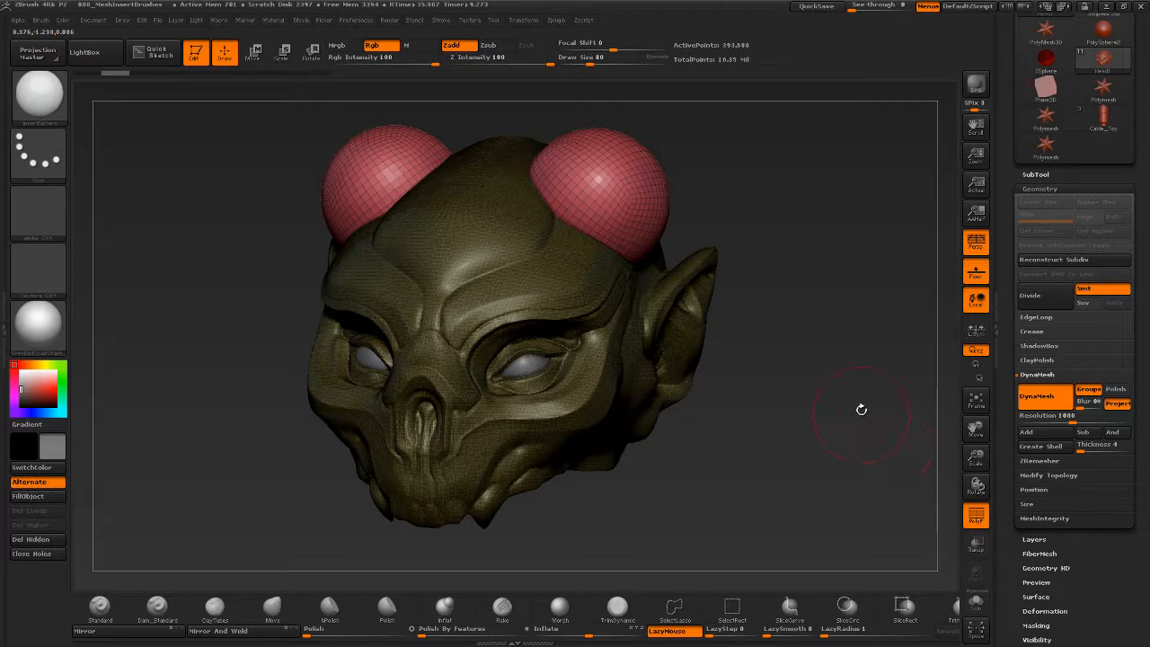
pyautogui.click(1094, 394)
pyautogui.moveTo(854, 355)
pyautogui.mouseDown()
pyautogui.moveTo(880, 359)
pyautogui.moveTo(801, 447)
pyautogui.moveTo(808, 440)
pyautogui.mouseUp()
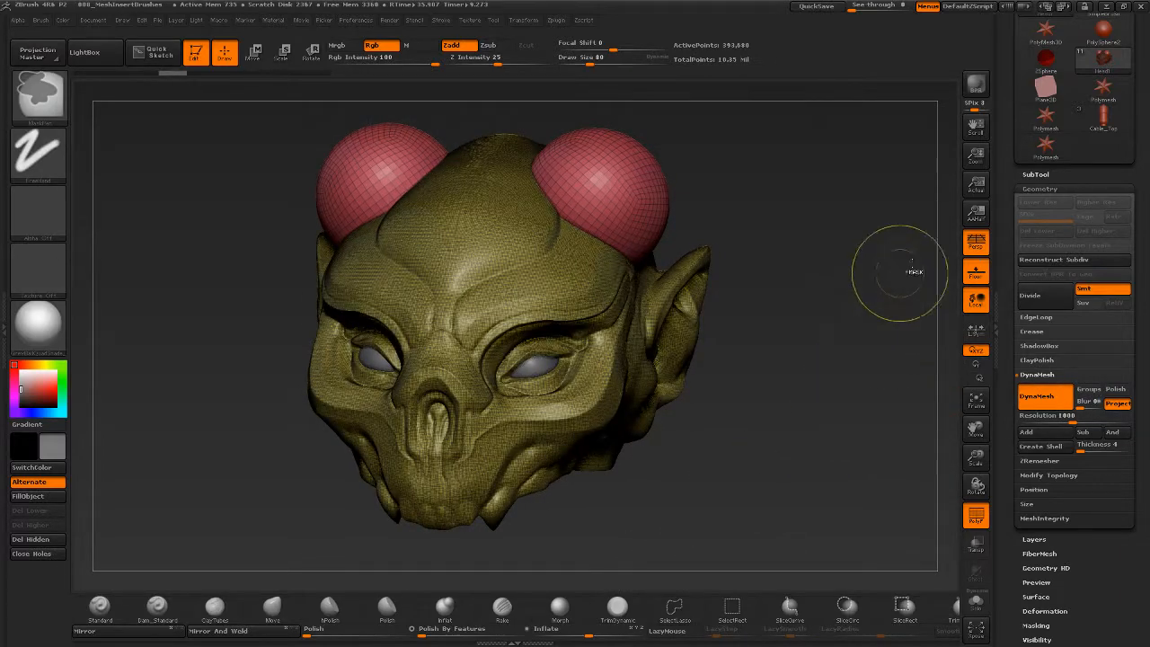
# Clear the mask to remesh the head and inserted spheres with DynaMesh, and hide the polyframe.
pyautogui.keyDown('ctrl'); pyautogui.moveTo(913, 272); pyautogui.dragTo(720, 477); pyautogui.keyUp('ctrl')
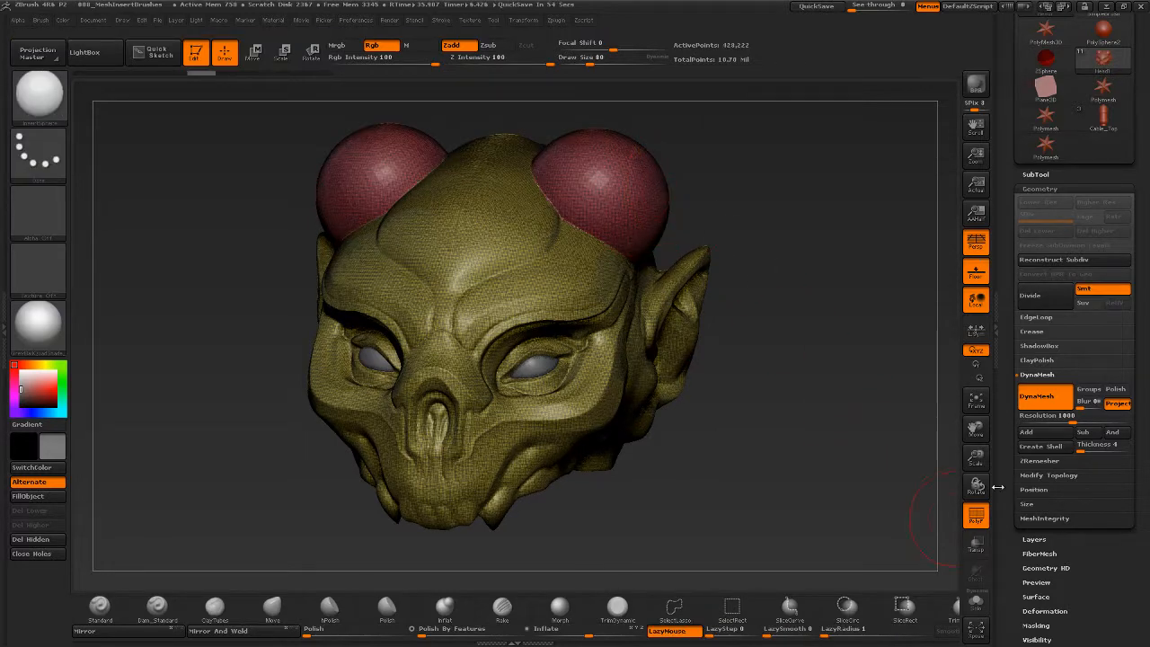
pyautogui.click(976, 516)
pyautogui.keyDown('alt'); pyautogui.moveTo(785, 241); pyautogui.dragTo(779, 298); pyautogui.keyUp('alt')
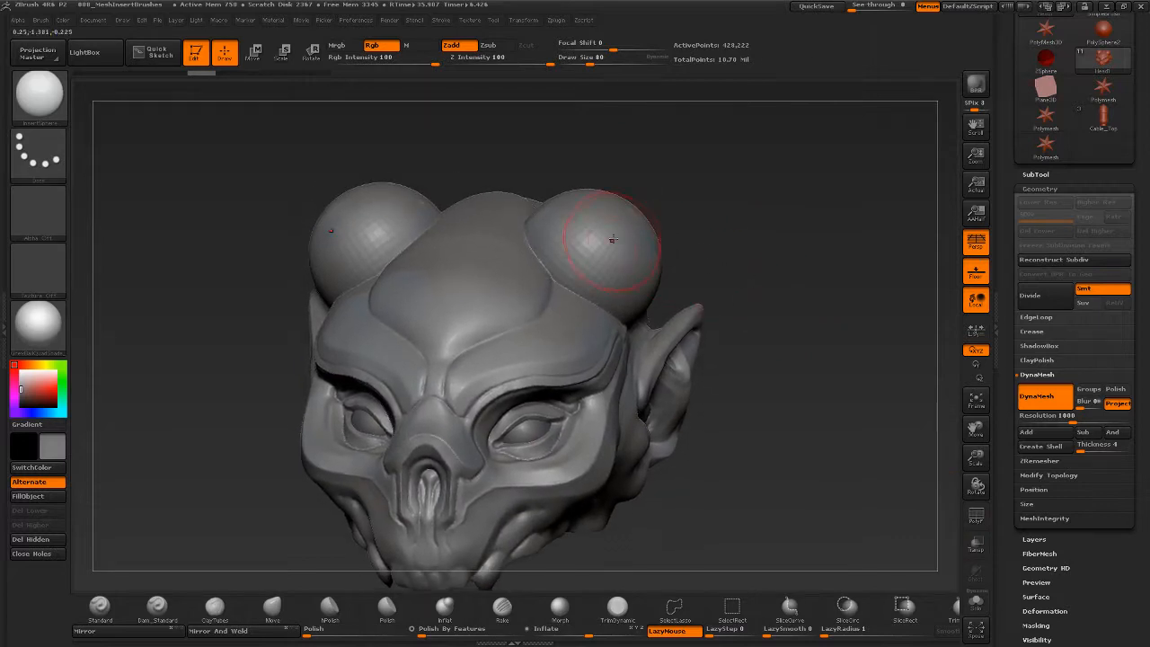
# Smooth the faceted surfaces of the two fused spheres with a draw size of 94.
pyautogui.press('s')
pyautogui.moveTo(617, 247); pyautogui.dragTo(619, 247)
pyautogui.press('shift')
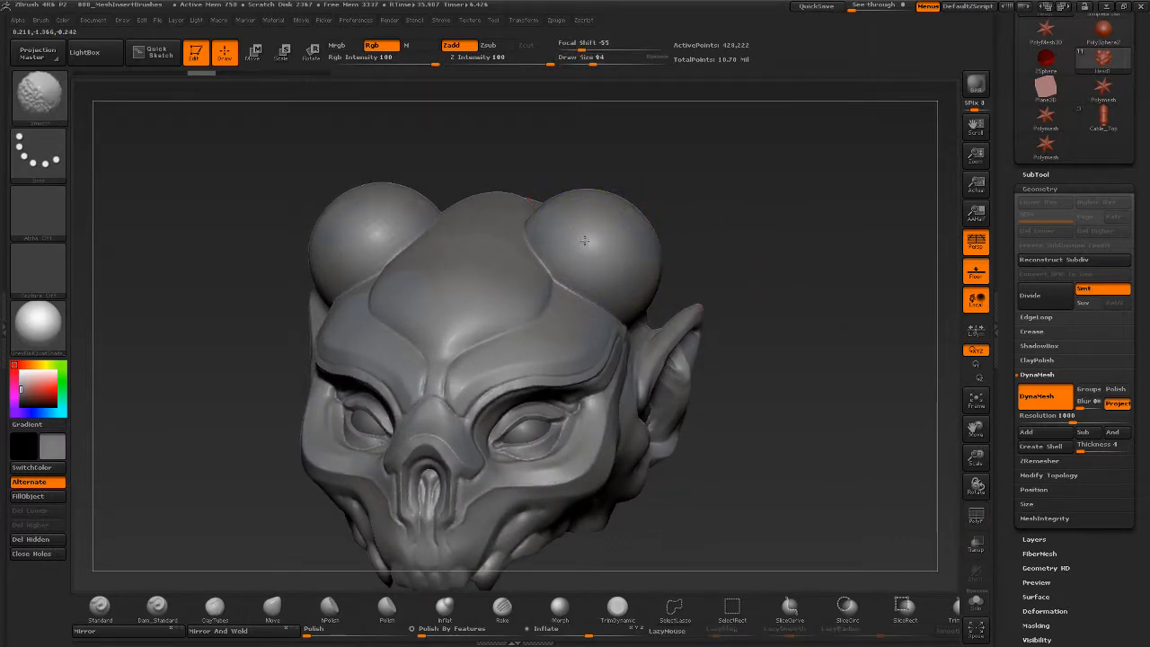
pyautogui.moveTo(778, 305); pyautogui.dragTo(765, 302)
# Undo the sphere smoothing and the DynaMesh remesh to restore the masked head, and show the polyframe.
pyautogui.press('ctrl')
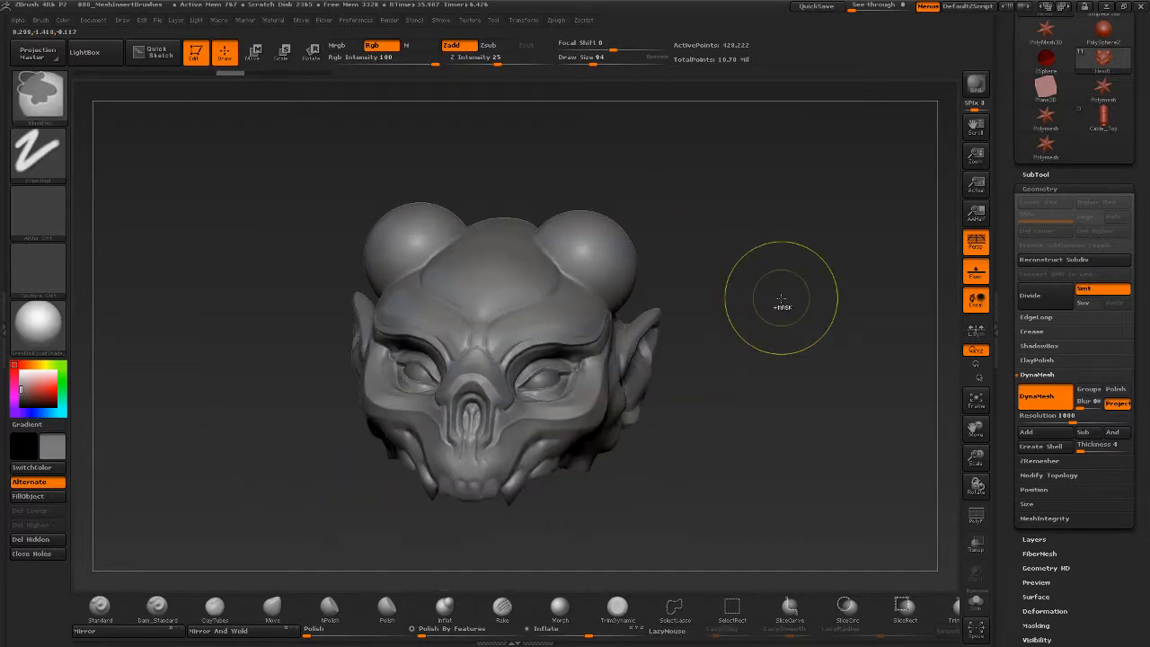
pyautogui.keyDown('ctrl'); pyautogui.click(706, 303); pyautogui.keyUp('ctrl')
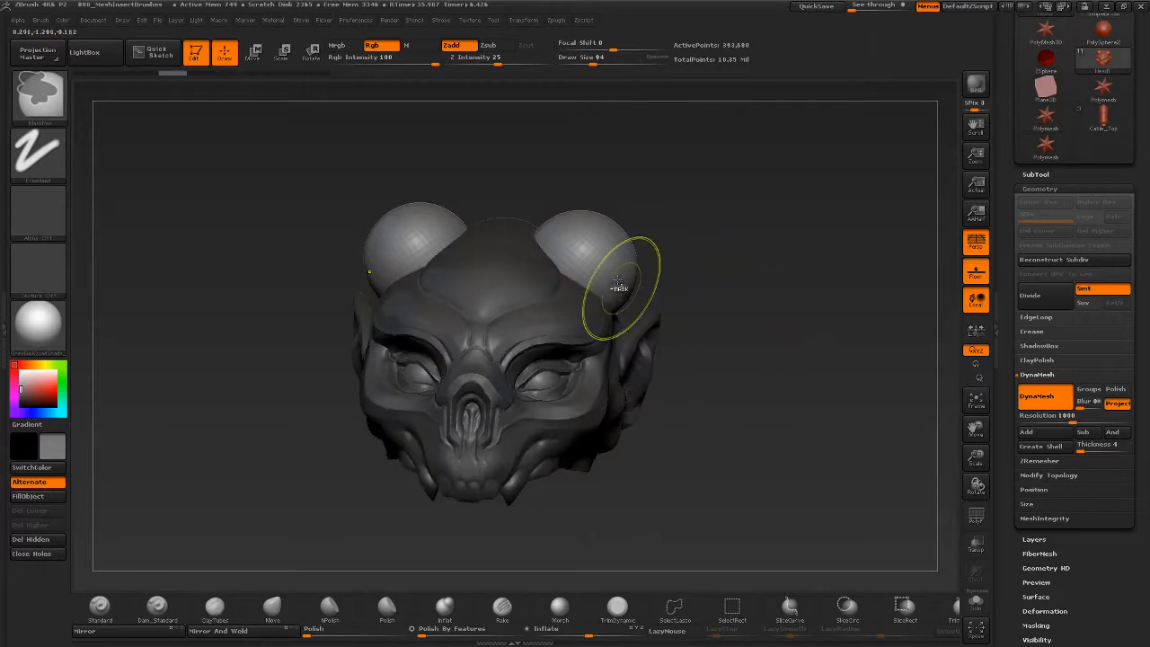
pyautogui.click(976, 514)
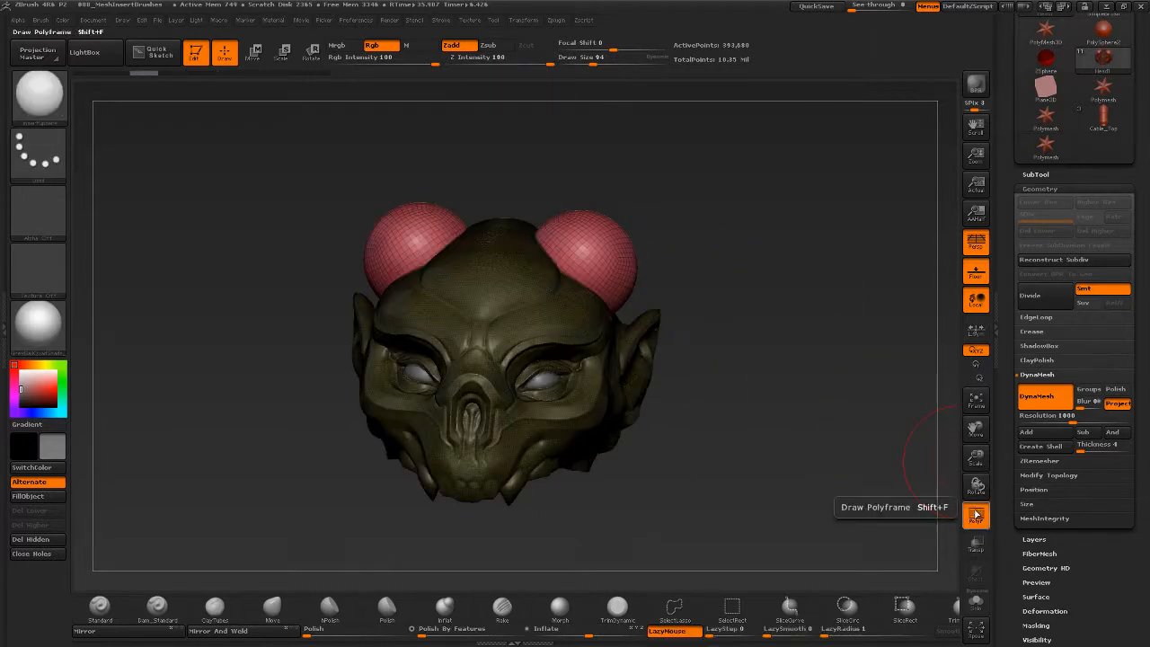
# Hide the polyframe and pull the two spheres upward and outward into blunt cones with the Move brush at draw size 177.
pyautogui.click(976, 514)
pyautogui.moveTo(778, 319)
pyautogui.mouseDown()
pyautogui.moveTo(723, 337)
pyautogui.moveTo(875, 376)
pyautogui.mouseUp()
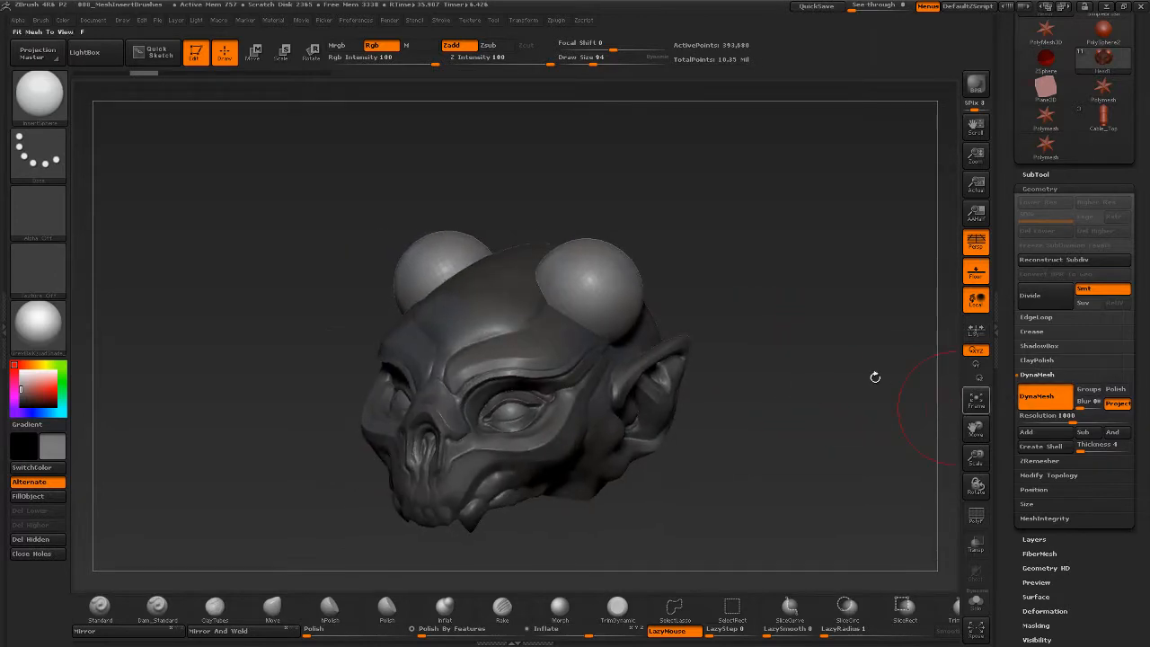
pyautogui.press('b')
pyautogui.press('m')
pyautogui.press('v')
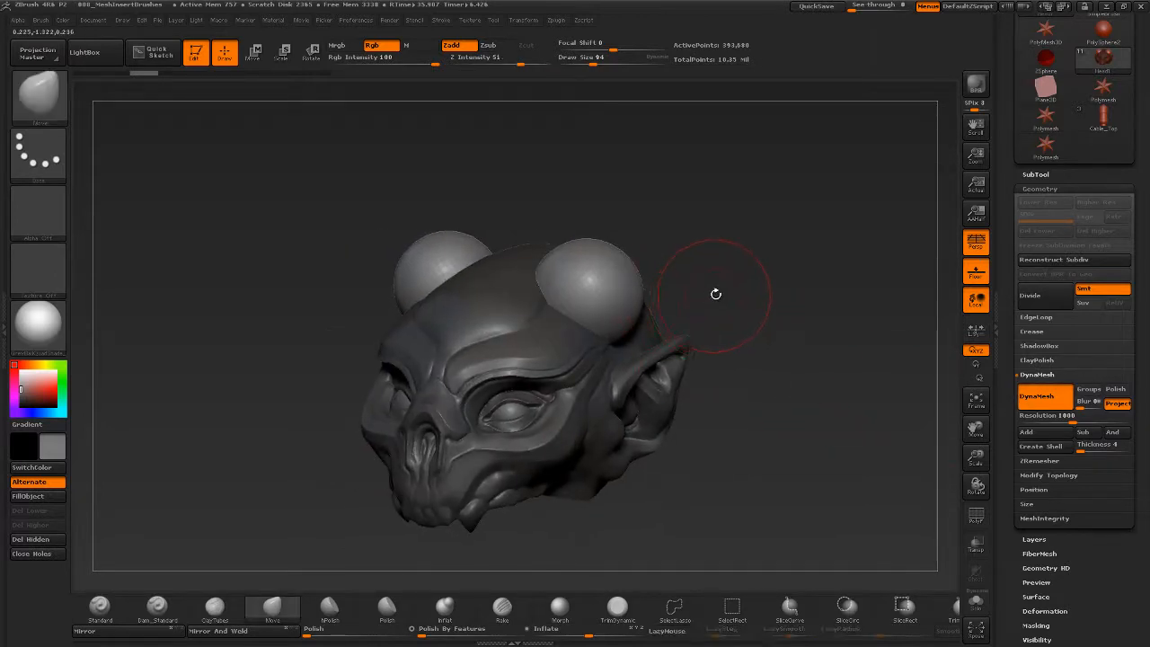
pyautogui.press('s')
pyautogui.moveTo(717, 294)
pyautogui.mouseDown()
pyautogui.moveTo(728, 296)
pyautogui.moveTo(736, 274)
pyautogui.moveTo(774, 275)
pyautogui.mouseUp()
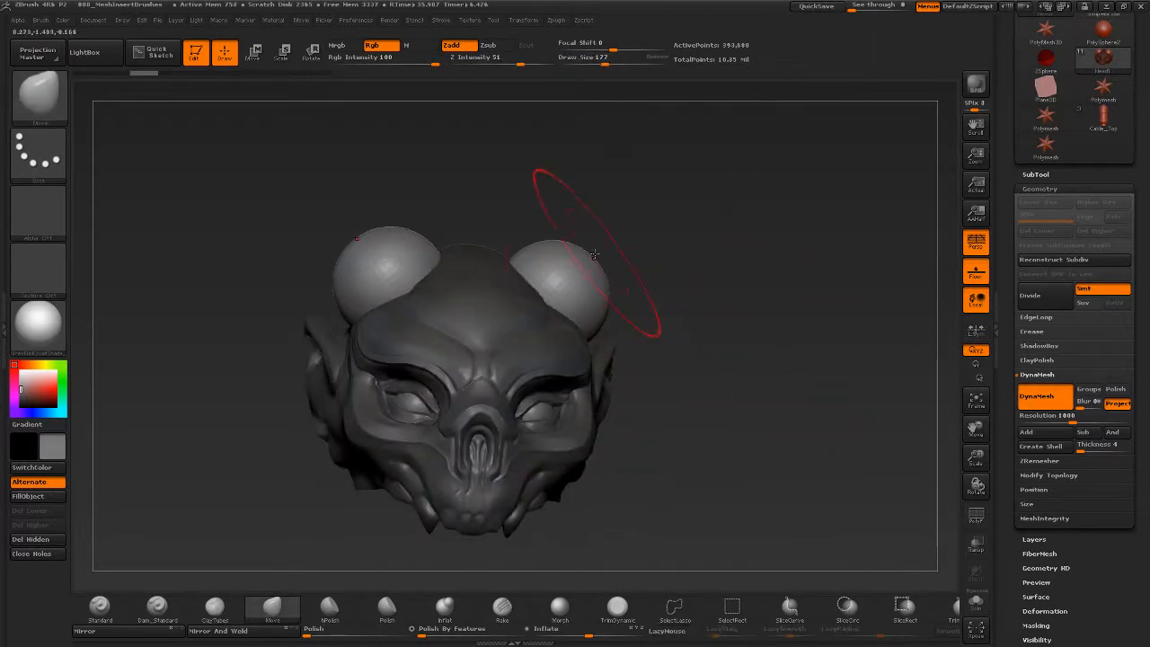
pyautogui.moveTo(598, 254); pyautogui.dragTo(682, 130)
# Lengthen and bend the cones into curved horns using the Move brush at draw size 136, smoothing them lightly.
pyautogui.press('s')
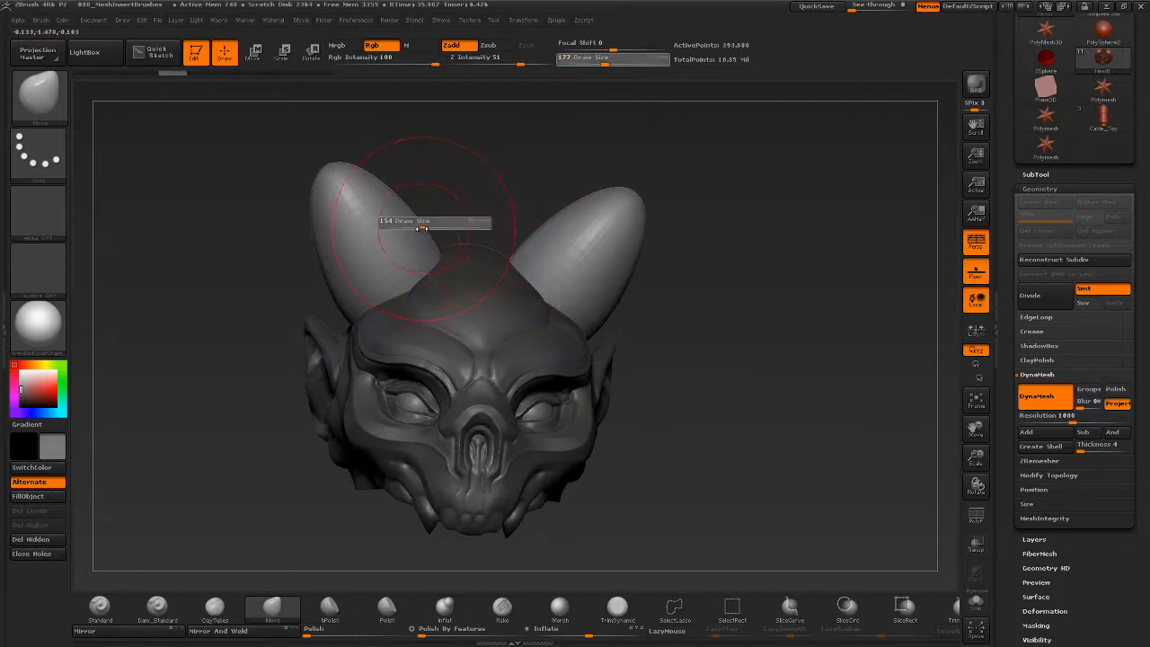
pyautogui.moveTo(426, 226)
pyautogui.mouseDown()
pyautogui.moveTo(393, 215)
pyautogui.moveTo(381, 196)
pyautogui.mouseUp()
pyautogui.moveTo(618, 209)
pyautogui.keyDown('shift'); pyautogui.mouseDown()
pyautogui.moveTo(589, 237)
pyautogui.moveTo(594, 246)
pyautogui.moveTo(613, 210)
pyautogui.mouseUp(); pyautogui.keyUp('shift')
pyautogui.moveTo(759, 247); pyautogui.dragTo(641, 277)
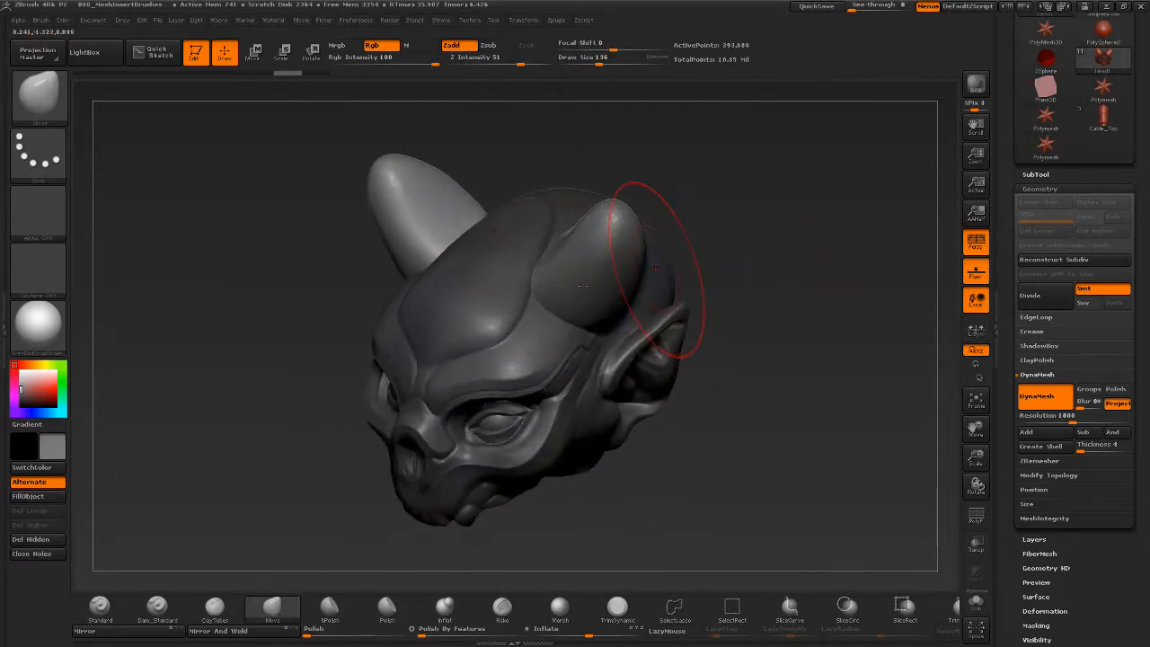
pyautogui.moveTo(640, 210); pyautogui.dragTo(795, 187)
pyautogui.moveTo(602, 216); pyautogui.dragTo(629, 221)
pyautogui.moveTo(762, 263); pyautogui.dragTo(655, 248)
pyautogui.moveTo(522, 253); pyautogui.dragTo(669, 260)
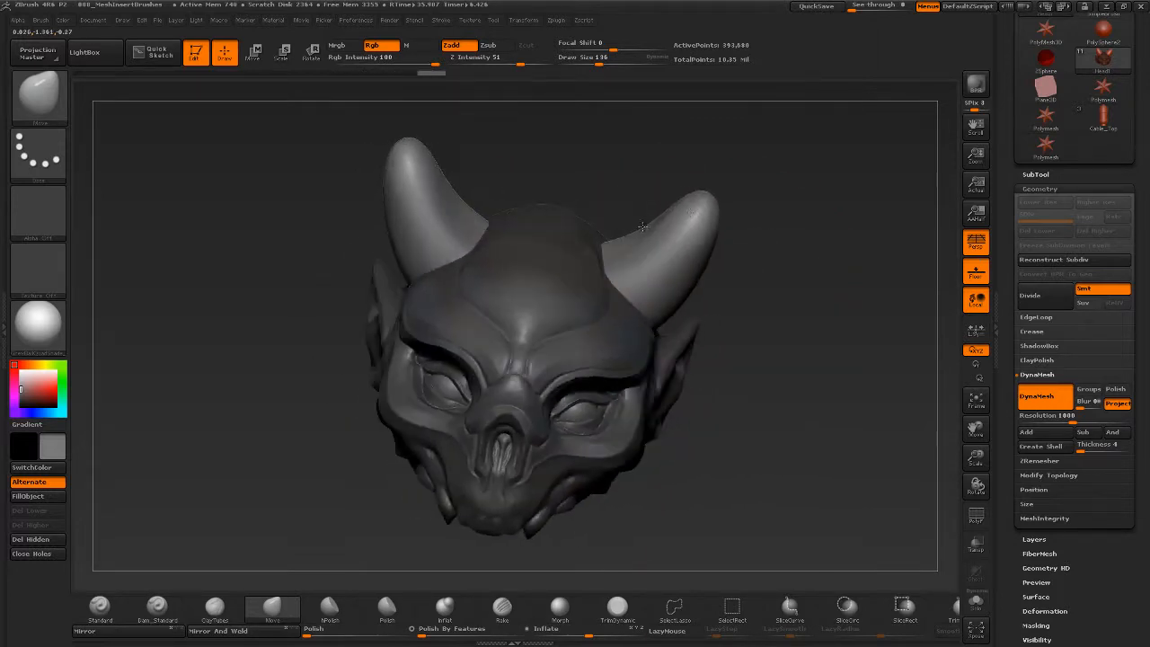
# Taper the horns to sharper tips and refine their curve from several sides with the Move brush at draw size 149.
pyautogui.moveTo(756, 250); pyautogui.dragTo(777, 275)
pyautogui.moveTo(702, 248)
pyautogui.keyDown('shift'); pyautogui.mouseDown()
pyautogui.moveTo(709, 232)
pyautogui.moveTo(783, 239)
pyautogui.moveTo(703, 234)
pyautogui.moveTo(718, 183)
pyautogui.moveTo(729, 192)
pyautogui.mouseUp(); pyautogui.keyUp('shift')
pyautogui.press('s')
pyautogui.hotkey('ctrl', 'z')
pyautogui.moveTo(757, 282); pyautogui.dragTo(738, 184)
pyautogui.moveTo(715, 241)
pyautogui.mouseDown()
pyautogui.moveTo(740, 169)
pyautogui.moveTo(701, 303)
pyautogui.mouseUp()
pyautogui.press('s')
pyautogui.moveTo(689, 308); pyautogui.dragTo(688, 332)
pyautogui.moveTo(751, 315)
pyautogui.mouseDown()
pyautogui.moveTo(675, 329)
pyautogui.moveTo(738, 322)
pyautogui.mouseUp()
pyautogui.moveTo(732, 396)
pyautogui.mouseDown()
pyautogui.moveTo(829, 421)
pyautogui.moveTo(884, 406)
pyautogui.mouseUp()
pyautogui.moveTo(885, 341)
pyautogui.mouseDown()
pyautogui.moveTo(757, 269)
pyautogui.moveTo(675, 284)
pyautogui.mouseUp()
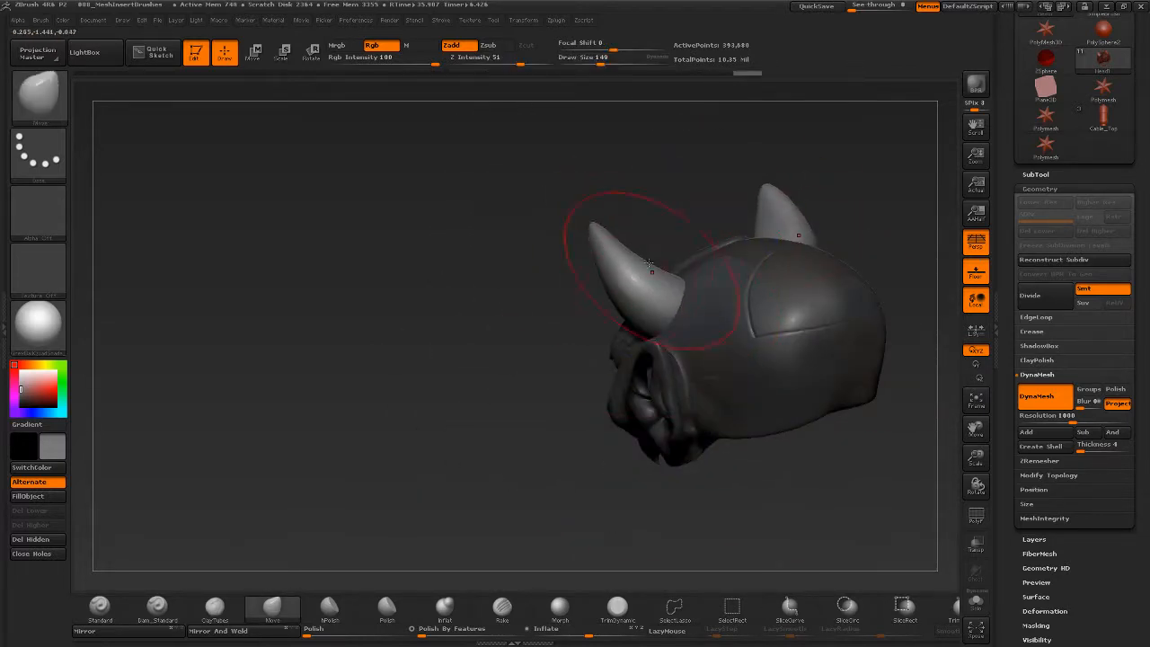
pyautogui.moveTo(660, 238)
pyautogui.mouseDown()
pyautogui.moveTo(733, 417)
pyautogui.moveTo(794, 340)
pyautogui.moveTo(764, 346)
pyautogui.mouseUp()
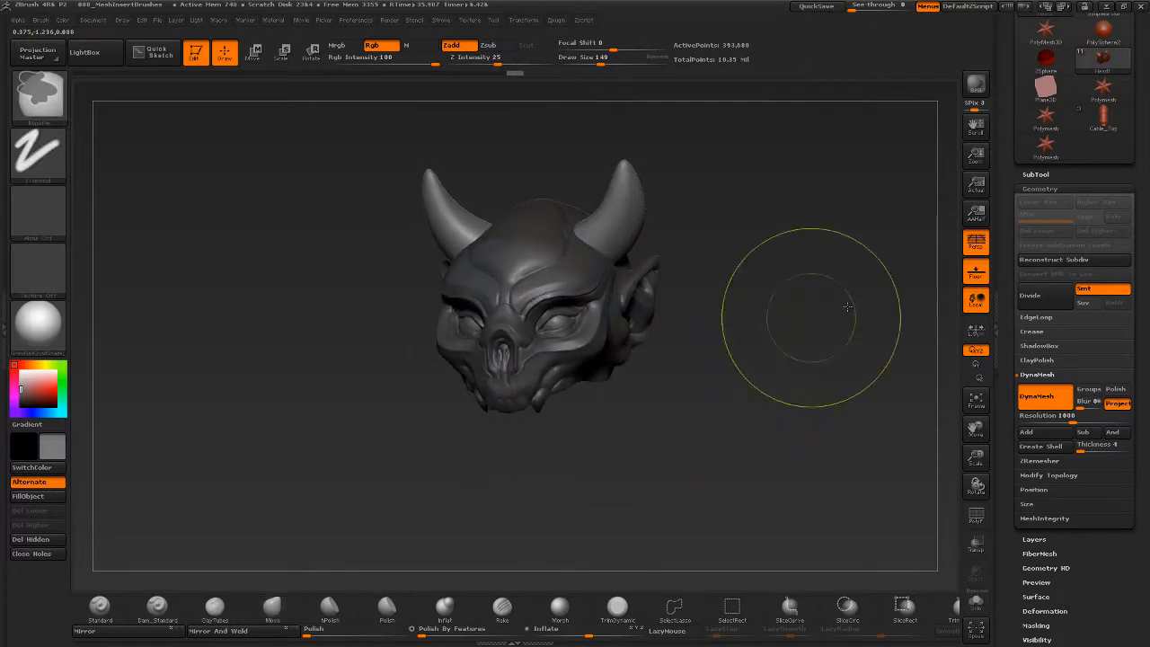
# Clear the mask to fuse the horns into the head with DynaMesh, and select the Move brush.
pyautogui.keyDown('ctrl'); pyautogui.moveTo(857, 289); pyautogui.dragTo(771, 379); pyautogui.keyUp('ctrl')
pyautogui.keyDown('ctrl'); pyautogui.moveTo(874, 281); pyautogui.dragTo(514, 621); pyautogui.keyUp('ctrl')
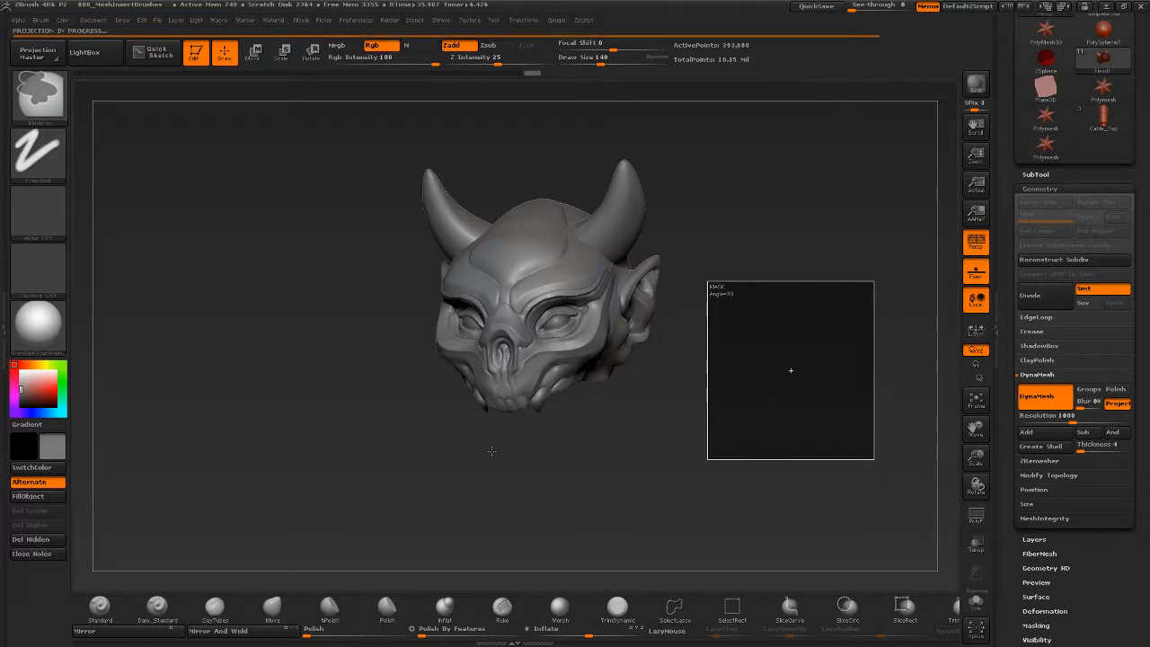
pyautogui.press('b')
pyautogui.press('m')
pyautogui.press('v')
pyautogui.moveTo(775, 336)
pyautogui.mouseDown()
pyautogui.moveTo(773, 366)
pyautogui.moveTo(791, 311)
pyautogui.mouseUp()
pyautogui.press('shift')
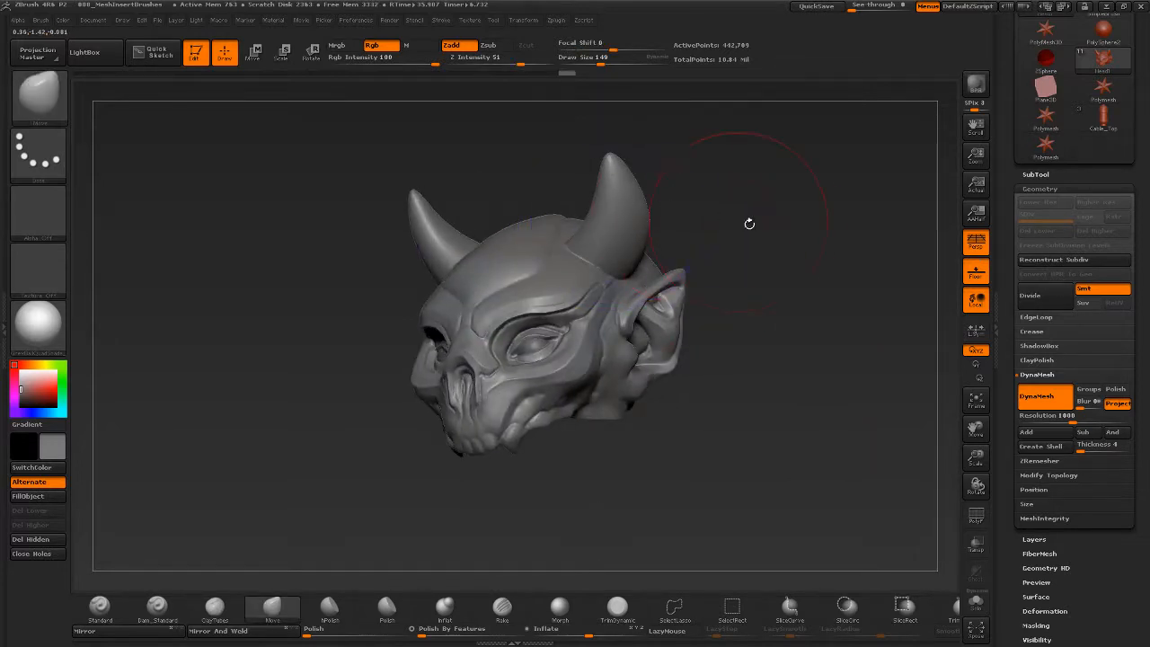
pyautogui.moveTo(746, 223)
pyautogui.mouseDown()
pyautogui.moveTo(743, 246)
pyautogui.moveTo(769, 281)
pyautogui.moveTo(780, 346)
pyautogui.moveTo(847, 348)
pyautogui.moveTo(811, 357)
pyautogui.moveTo(859, 397)
pyautogui.moveTo(809, 422)
pyautogui.moveTo(745, 404)
pyautogui.moveTo(691, 476)
pyautogui.moveTo(717, 474)
pyautogui.mouseUp()
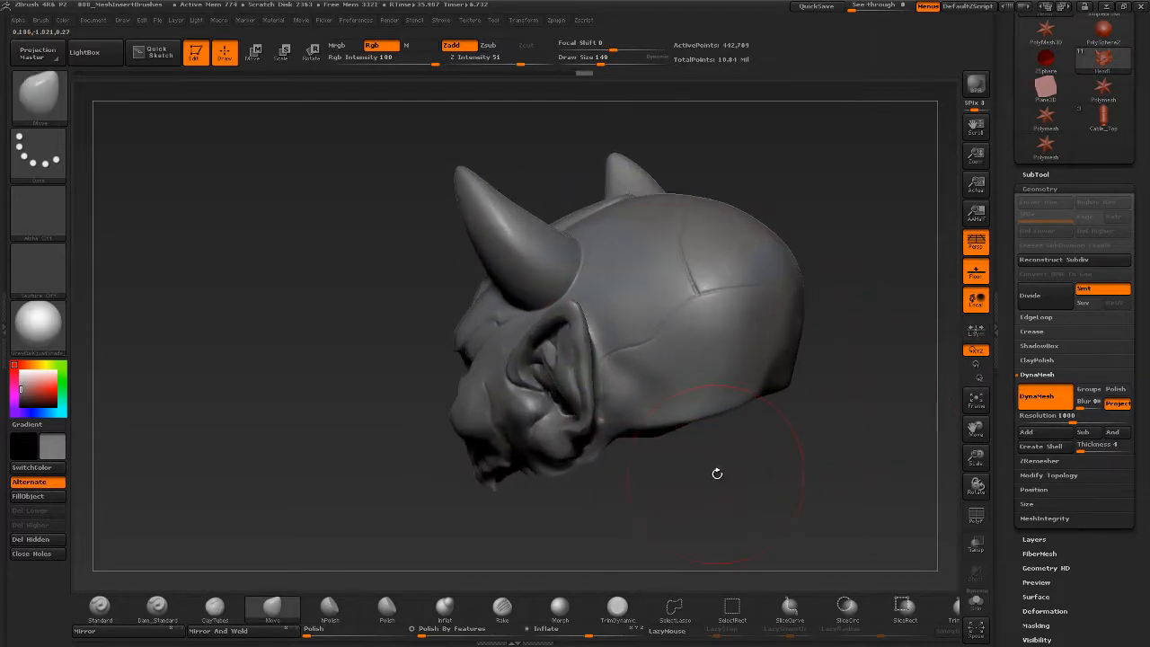
# Insert a symmetrical pair of subtractive spheres into the sides of the skull behind the horns with the InsertSphere brush.
pyautogui.press('b')
pyautogui.press('i')
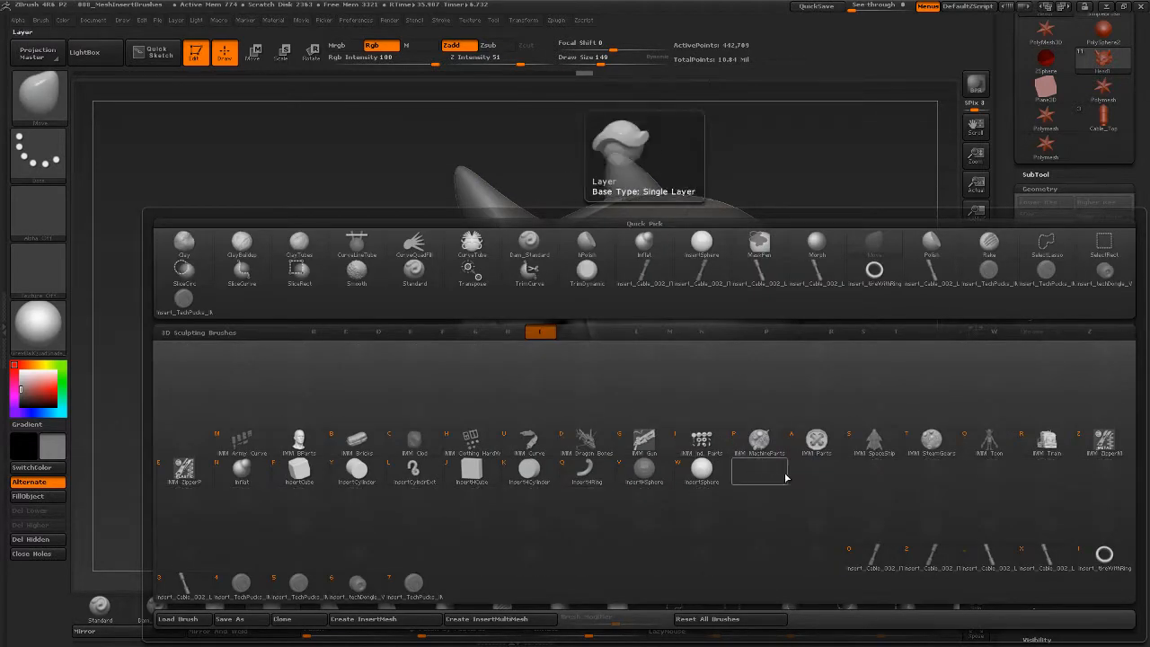
pyautogui.click(705, 482)
pyautogui.moveTo(850, 345)
pyautogui.mouseDown()
pyautogui.moveTo(778, 272)
pyautogui.moveTo(750, 323)
pyautogui.moveTo(554, 301)
pyautogui.moveTo(549, 360)
pyautogui.mouseUp()
pyautogui.moveTo(784, 324); pyautogui.dragTo(764, 419)
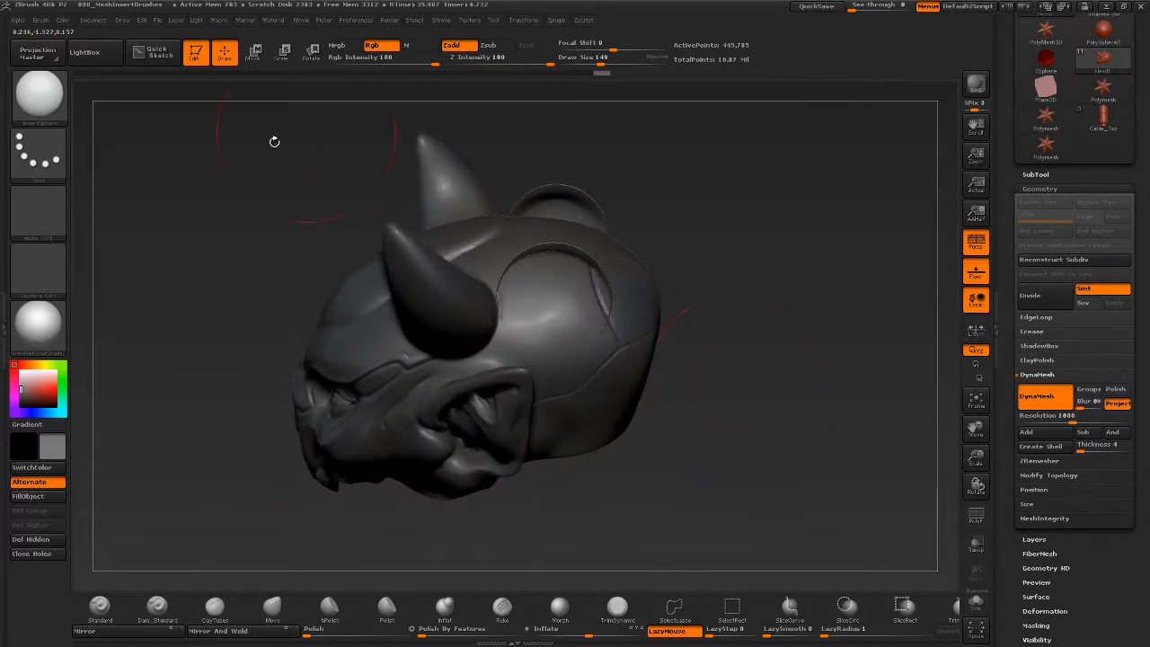
# Toggle double-sided display in the Display Properties to examine the inverted spheres, leaving it off.
pyautogui.moveTo(1010, 516); pyautogui.dragTo(1008, 384)
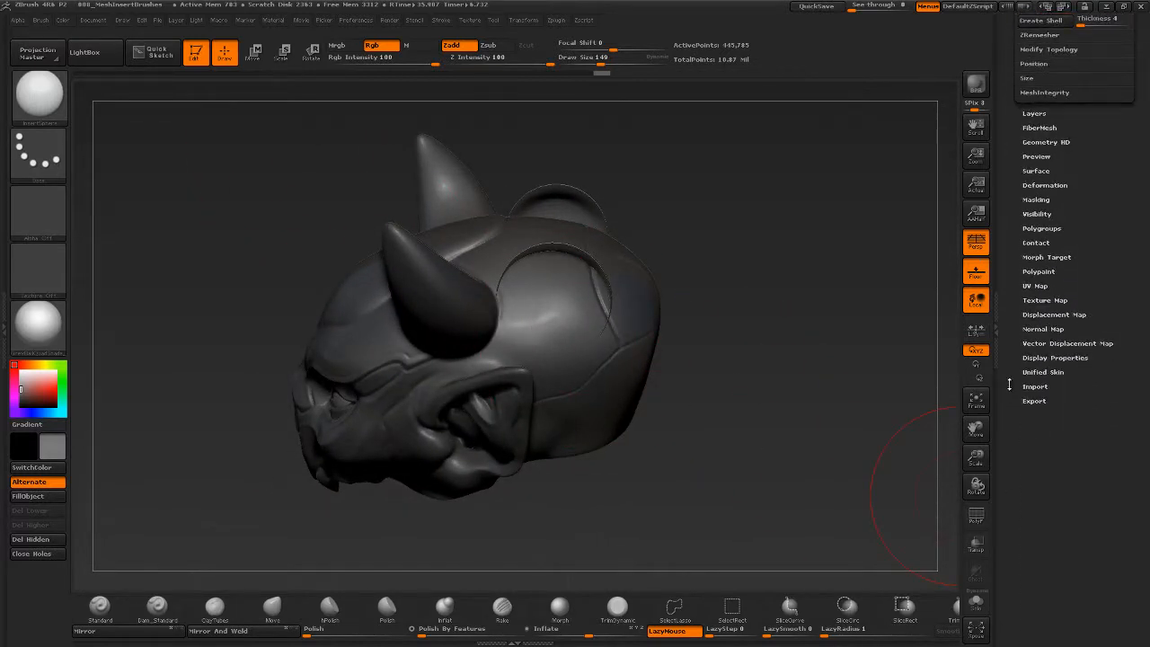
pyautogui.click(1060, 358)
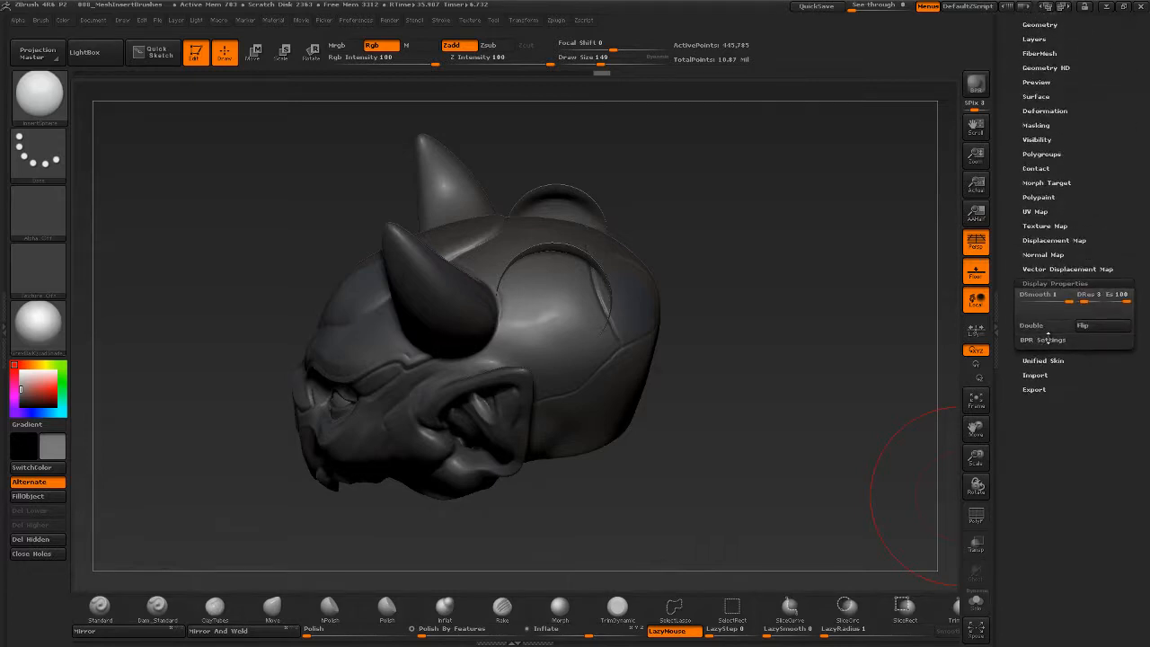
pyautogui.click(1051, 330)
pyautogui.moveTo(780, 346)
pyautogui.mouseDown()
pyautogui.moveTo(705, 337)
pyautogui.moveTo(785, 258)
pyautogui.mouseUp()
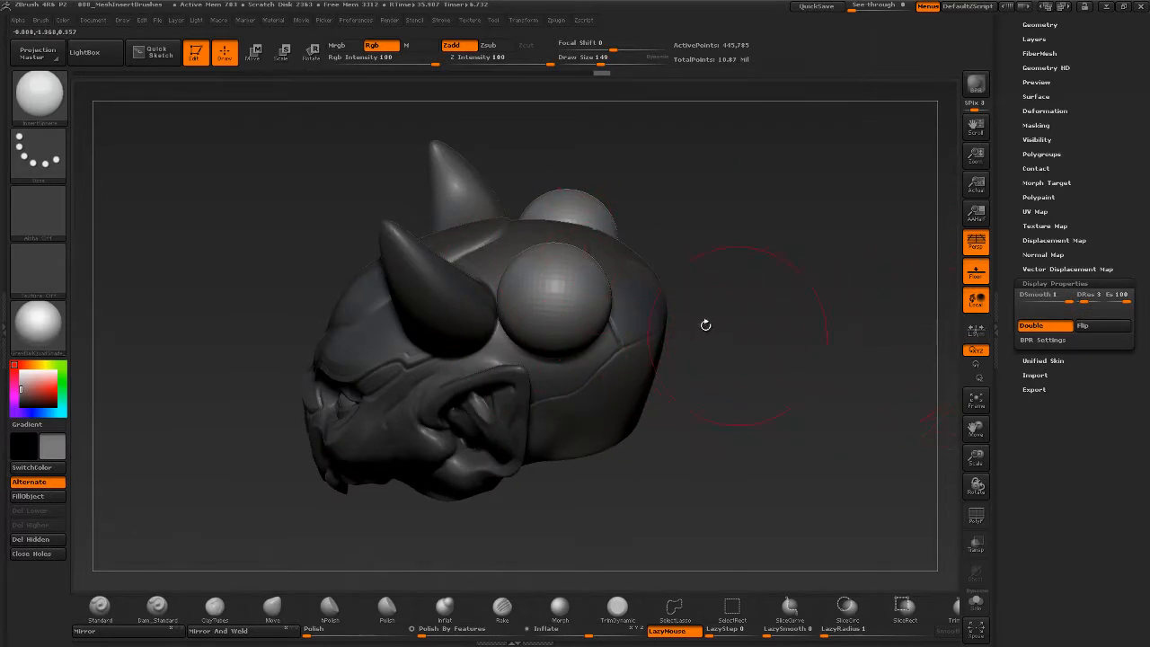
pyautogui.moveTo(755, 340); pyautogui.dragTo(748, 344)
pyautogui.click(1047, 332)
pyautogui.click(1048, 332)
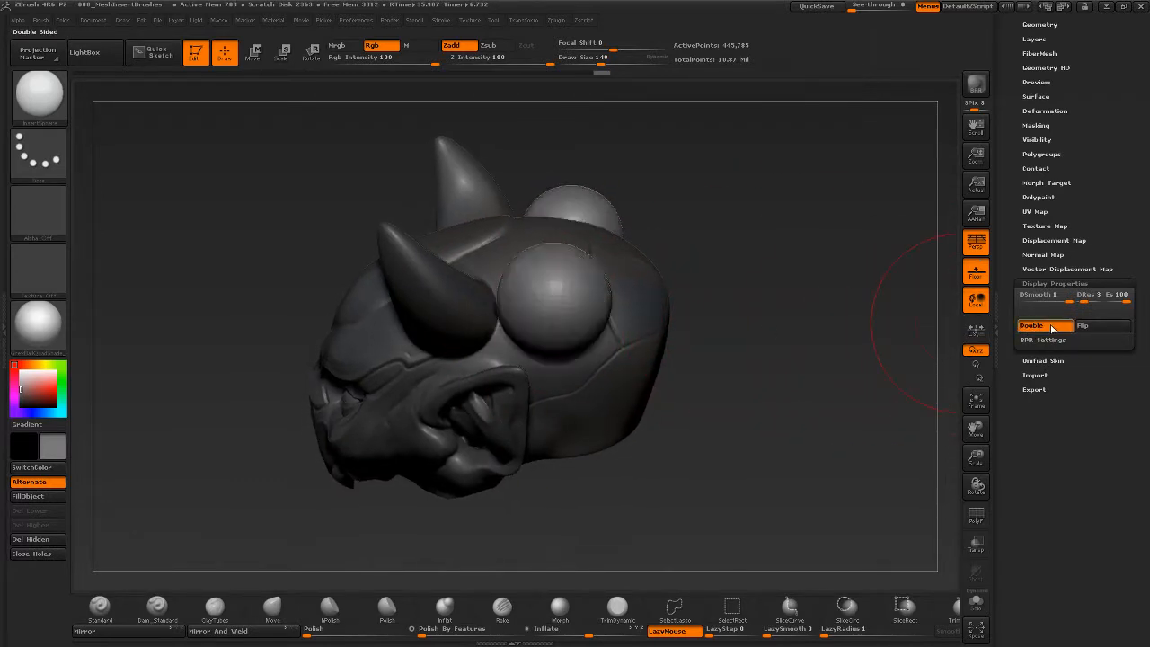
pyautogui.click(1047, 327)
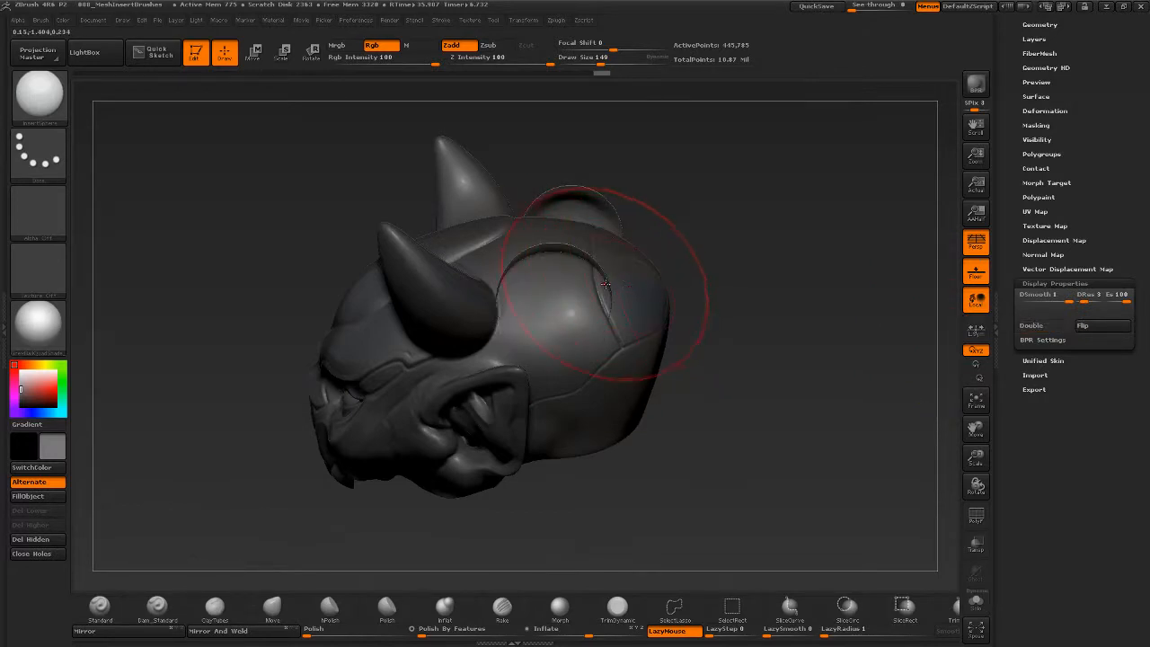
# Reshape the subtractive spheres behind the horns with the Move brush at draw size 223.
pyautogui.moveTo(793, 286); pyautogui.dragTo(729, 309)
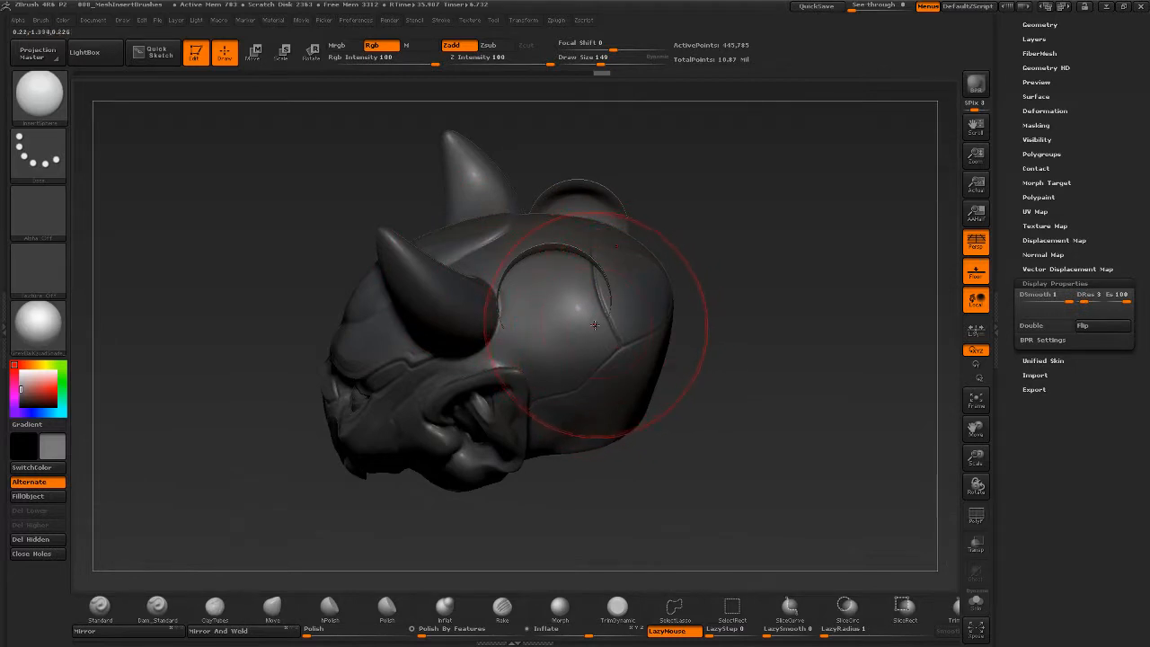
pyautogui.press('b')
pyautogui.press('m')
pyautogui.press('v')
pyautogui.press('s')
pyautogui.moveTo(560, 313); pyautogui.dragTo(537, 322)
pyautogui.moveTo(625, 307); pyautogui.dragTo(604, 309)
pyautogui.moveTo(704, 280)
pyautogui.mouseDown()
pyautogui.moveTo(733, 282)
pyautogui.moveTo(574, 260)
pyautogui.mouseUp()
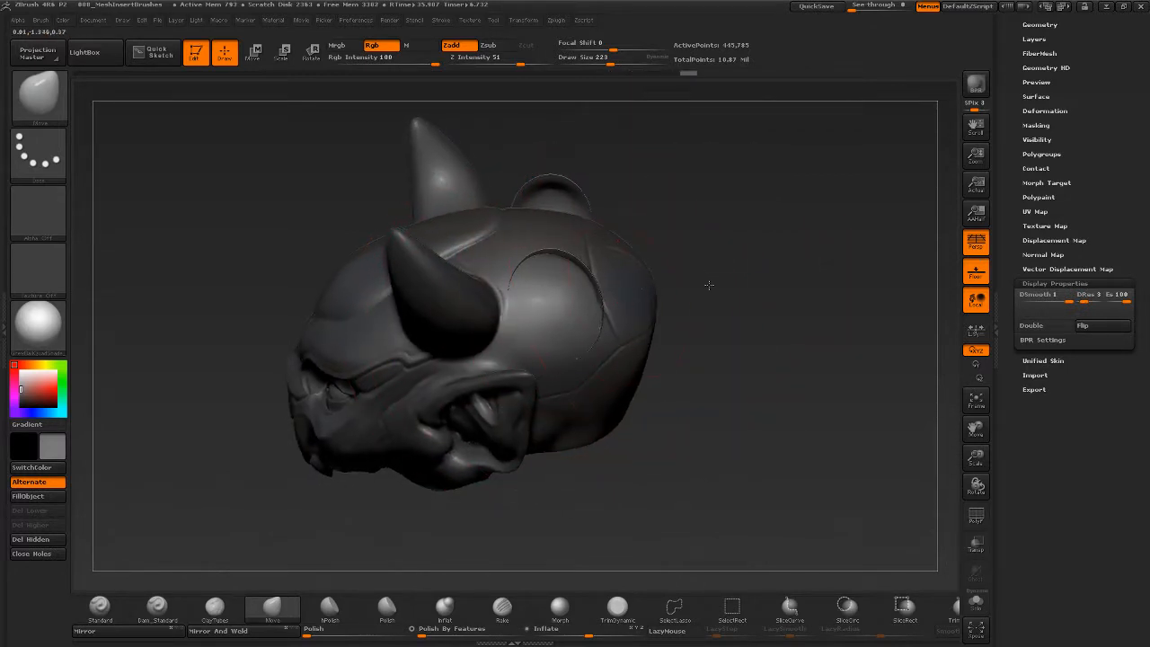
# Turn on double-sided display and update the DynaMesh to subtract the spheres from the sides of the skull.
pyautogui.moveTo(705, 268)
pyautogui.mouseDown()
pyautogui.moveTo(685, 267)
pyautogui.moveTo(685, 213)
pyautogui.moveTo(635, 272)
pyautogui.mouseUp()
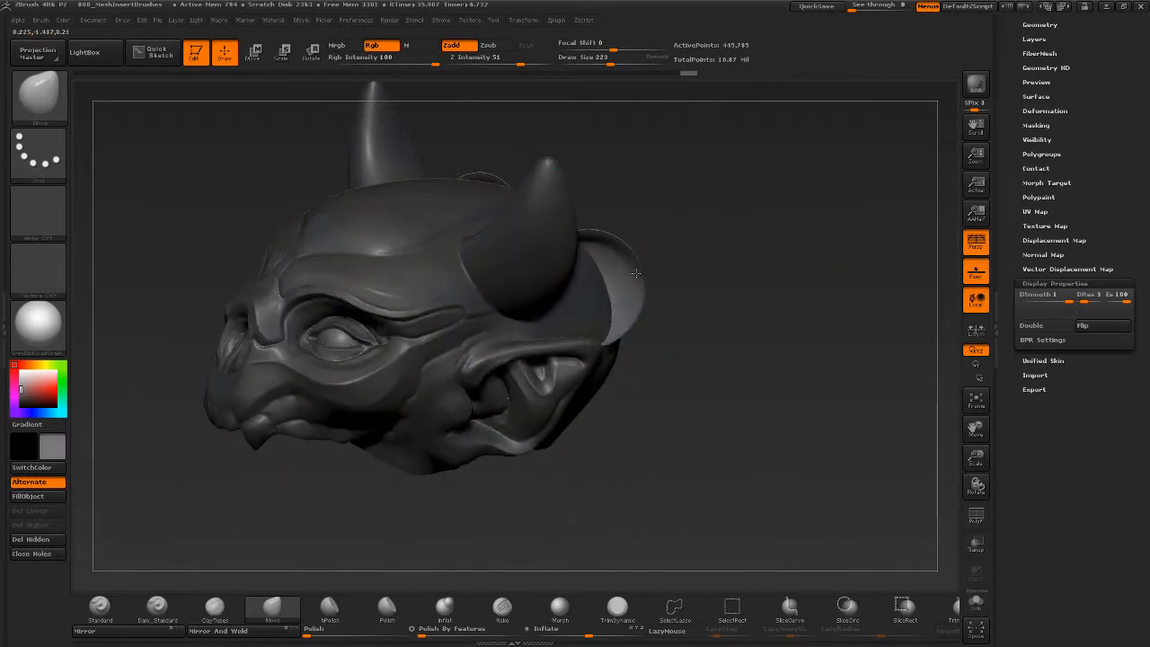
pyautogui.click(1047, 330)
pyautogui.moveTo(800, 380)
pyautogui.mouseDown()
pyautogui.moveTo(729, 364)
pyautogui.moveTo(643, 302)
pyautogui.mouseUp()
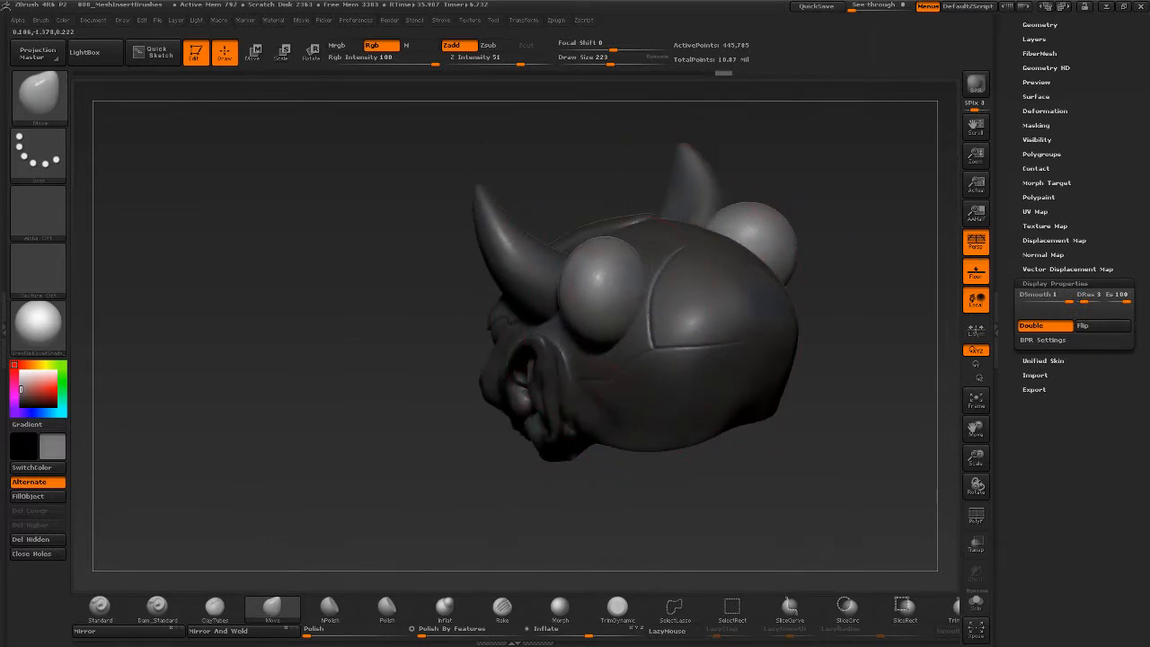
pyautogui.moveTo(723, 489)
pyautogui.mouseDown()
pyautogui.moveTo(775, 494)
pyautogui.moveTo(788, 426)
pyautogui.moveTo(852, 341)
pyautogui.moveTo(862, 288)
pyautogui.moveTo(761, 483)
pyautogui.mouseUp()
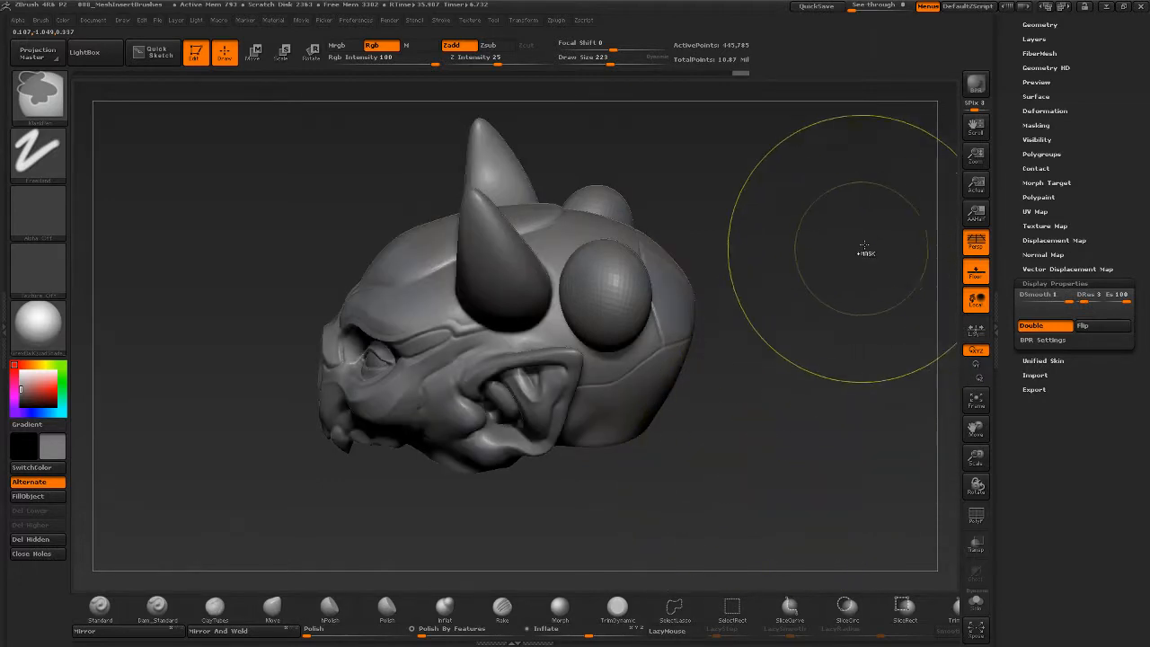
pyautogui.keyDown('ctrl'); pyautogui.moveTo(891, 231); pyautogui.dragTo(771, 418); pyautogui.keyUp('ctrl')
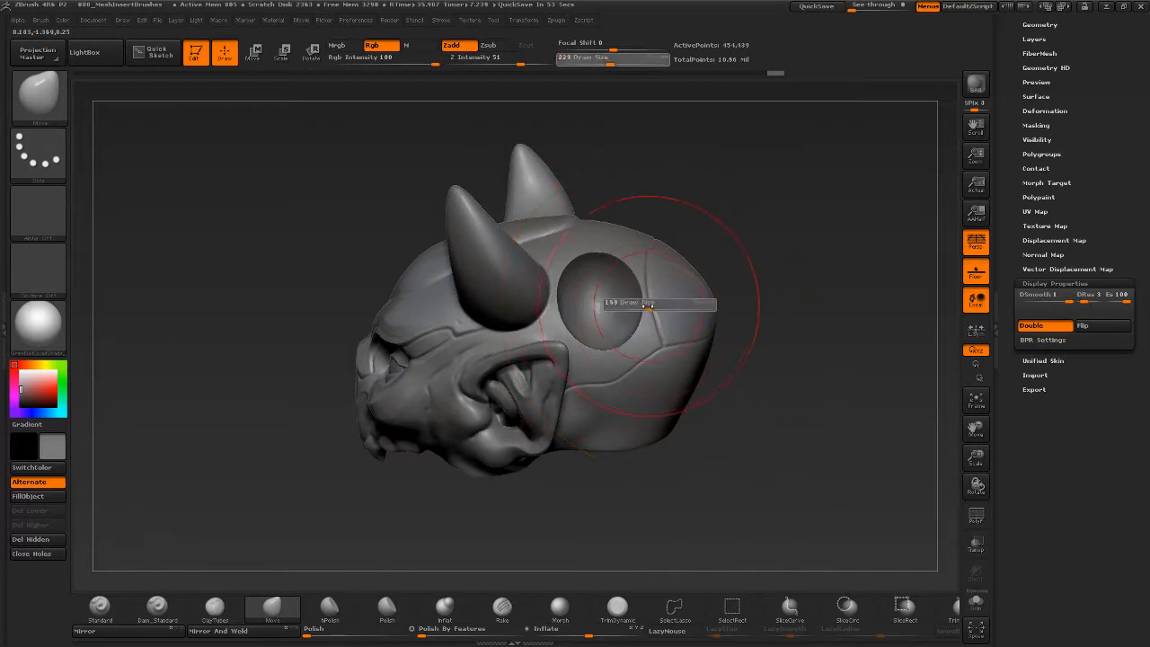
# Select the Move brush with draw size 104 and inspect the carved hollow behind the horn.
pyautogui.press('b')
pyautogui.press('b')
pyautogui.press('m')
pyautogui.press('v')
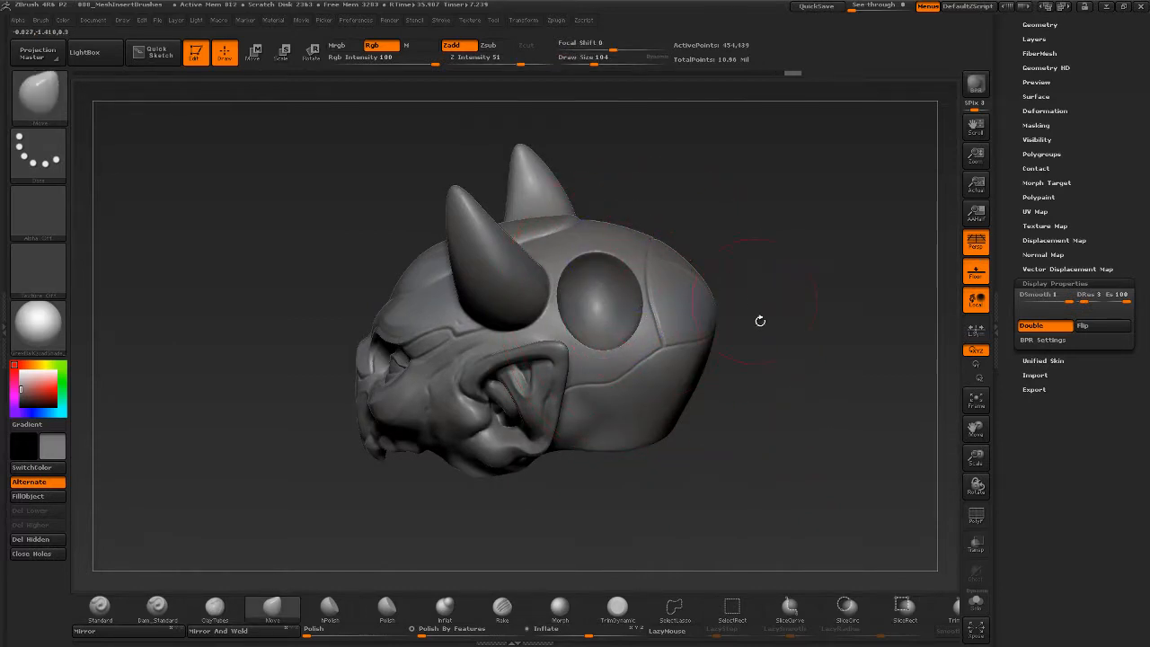
pyautogui.moveTo(767, 392)
pyautogui.mouseDown()
pyautogui.moveTo(746, 426)
pyautogui.moveTo(776, 410)
pyautogui.moveTo(755, 406)
pyautogui.moveTo(754, 356)
pyautogui.moveTo(736, 377)
pyautogui.moveTo(790, 395)
pyautogui.moveTo(762, 426)
pyautogui.moveTo(742, 406)
pyautogui.moveTo(772, 393)
pyautogui.moveTo(765, 411)
pyautogui.moveTo(794, 418)
pyautogui.mouseUp()
# Open the brush selection filtered to brushes starting with I to pick an insert brush.
pyautogui.press('b')
pyautogui.press('i')
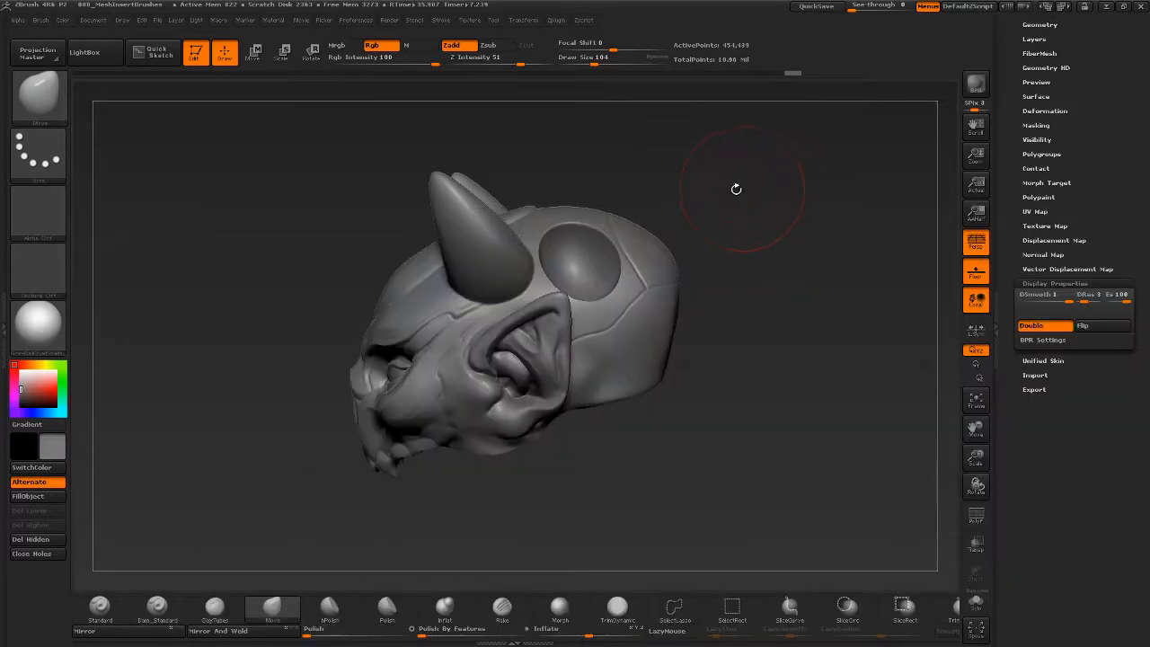
# Switch from the body sculpt to the Cable_Top tool and turn on its polygon wireframe display.
pyautogui.moveTo(735, 189)
pyautogui.mouseDown()
pyautogui.moveTo(760, 259)
pyautogui.moveTo(695, 236)
pyautogui.moveTo(721, 256)
pyautogui.mouseUp()
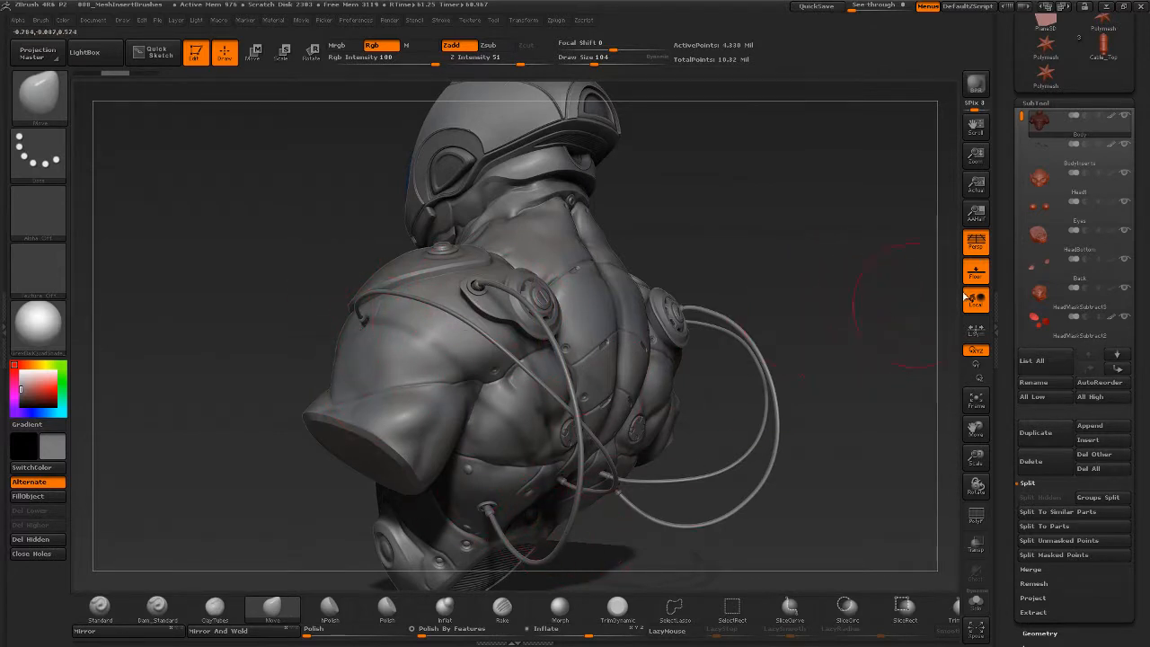
pyautogui.click(1102, 52)
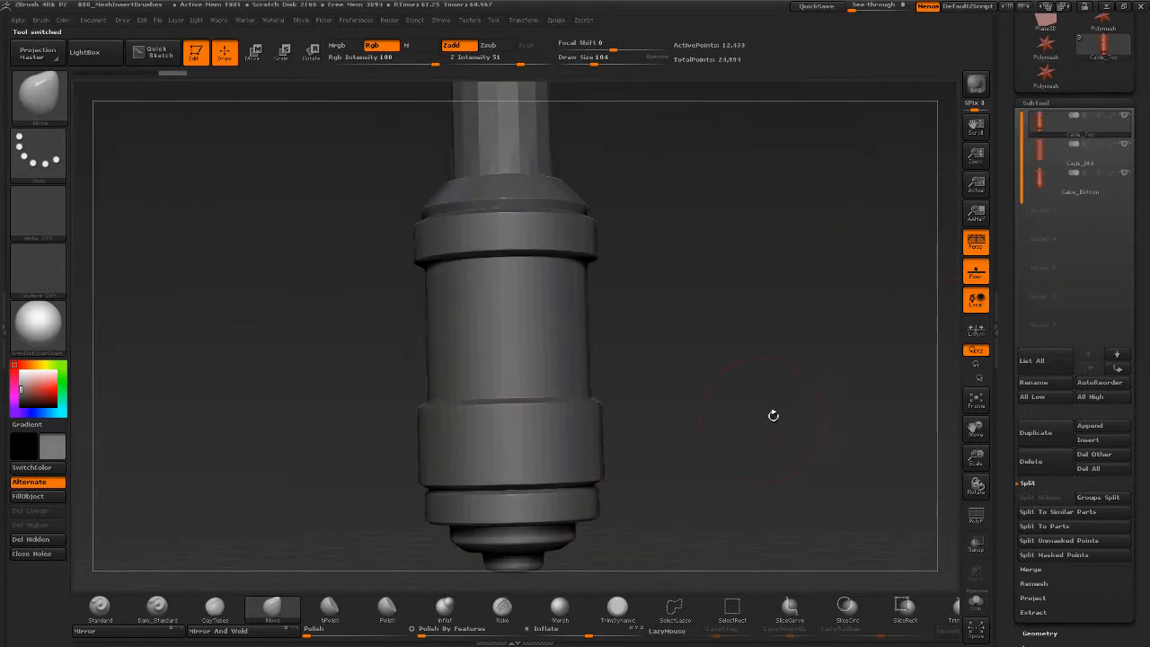
pyautogui.keyDown('alt'); pyautogui.moveTo(772, 415); pyautogui.dragTo(734, 363); pyautogui.keyUp('alt')
pyautogui.keyDown('alt'); pyautogui.moveTo(717, 324); pyautogui.dragTo(737, 381); pyautogui.keyUp('alt')
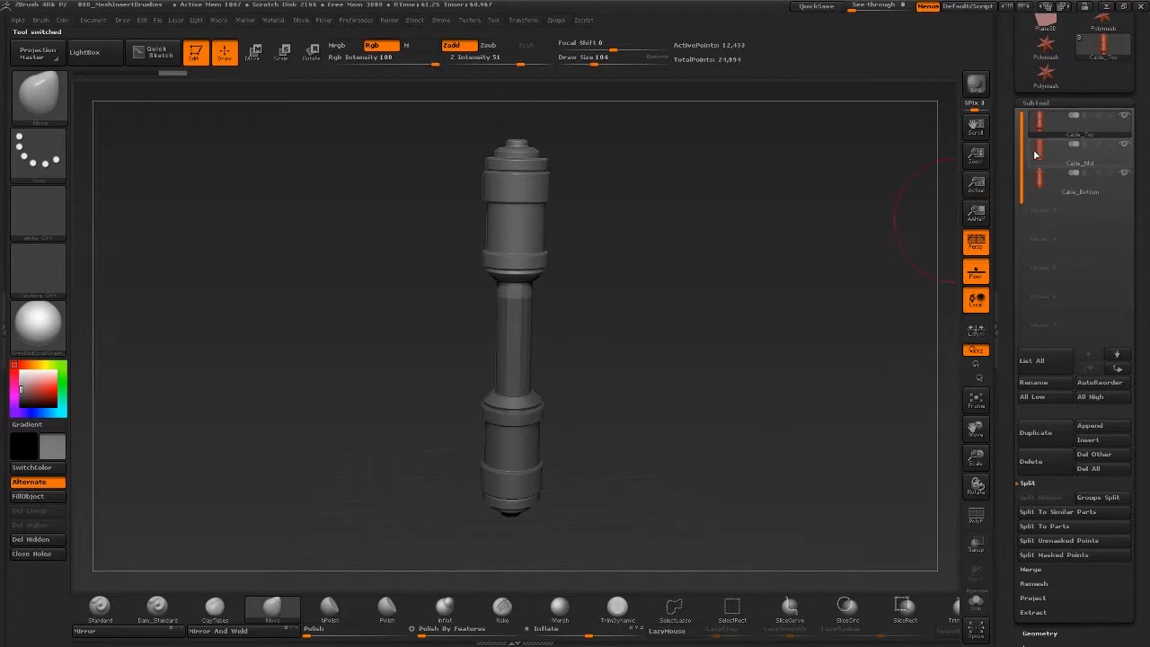
pyautogui.click(976, 515)
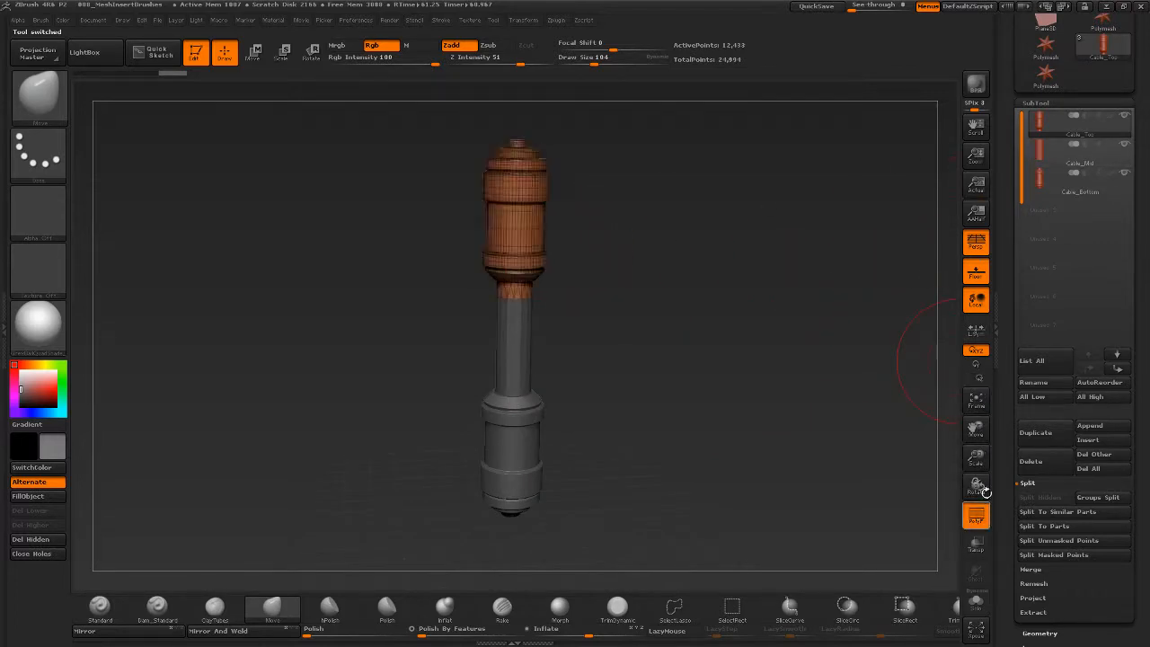
pyautogui.moveTo(563, 254); pyautogui.dragTo(588, 241)
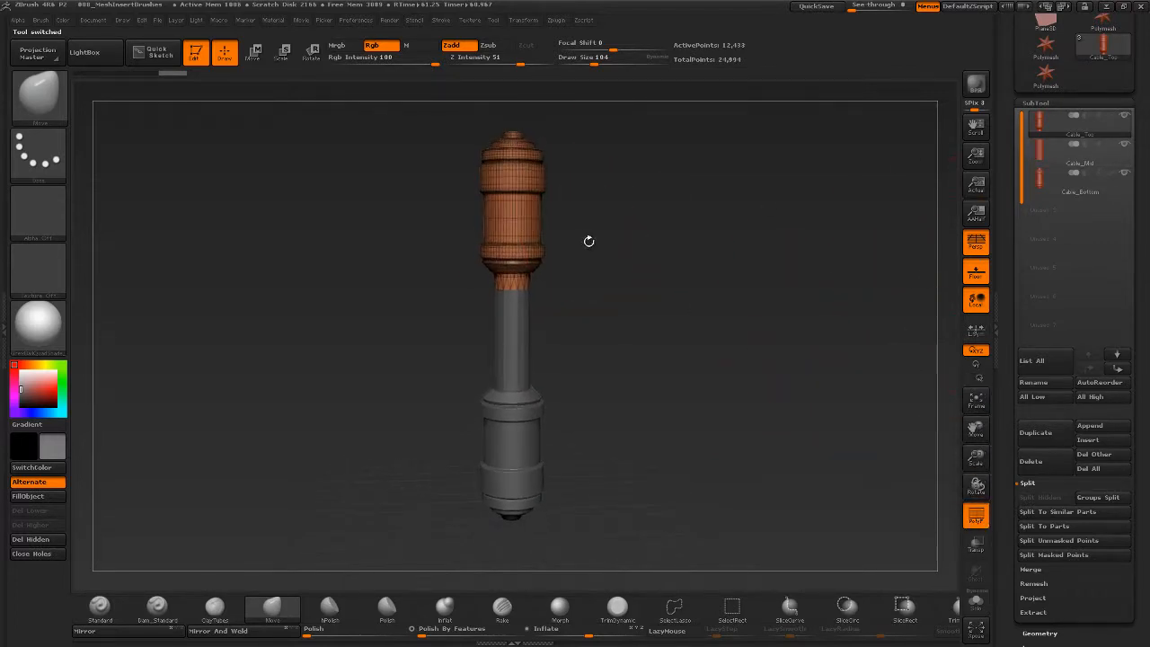
# Inspect the Cable_Mid and Cable_Bottom subtools, including the edge where the middle piece meets the bottom piece.
pyautogui.click(1042, 158)
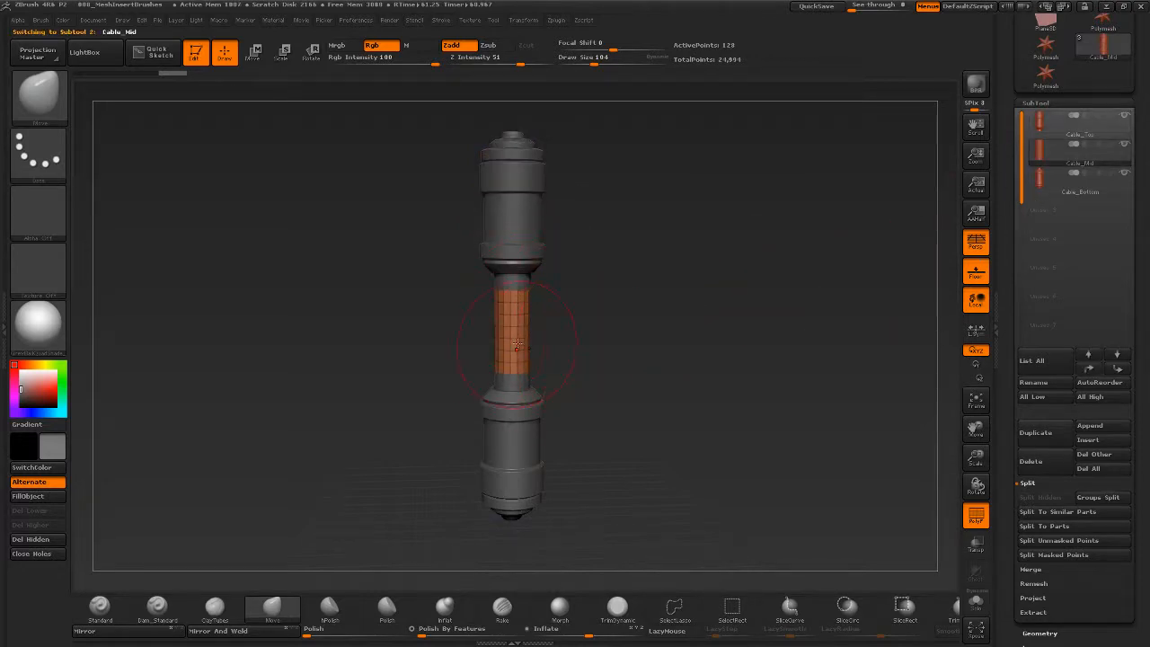
pyautogui.click(1038, 189)
pyautogui.moveTo(580, 405); pyautogui.dragTo(608, 418)
pyautogui.keyDown('alt'); pyautogui.moveTo(577, 371); pyautogui.dragTo(595, 427); pyautogui.keyUp('alt')
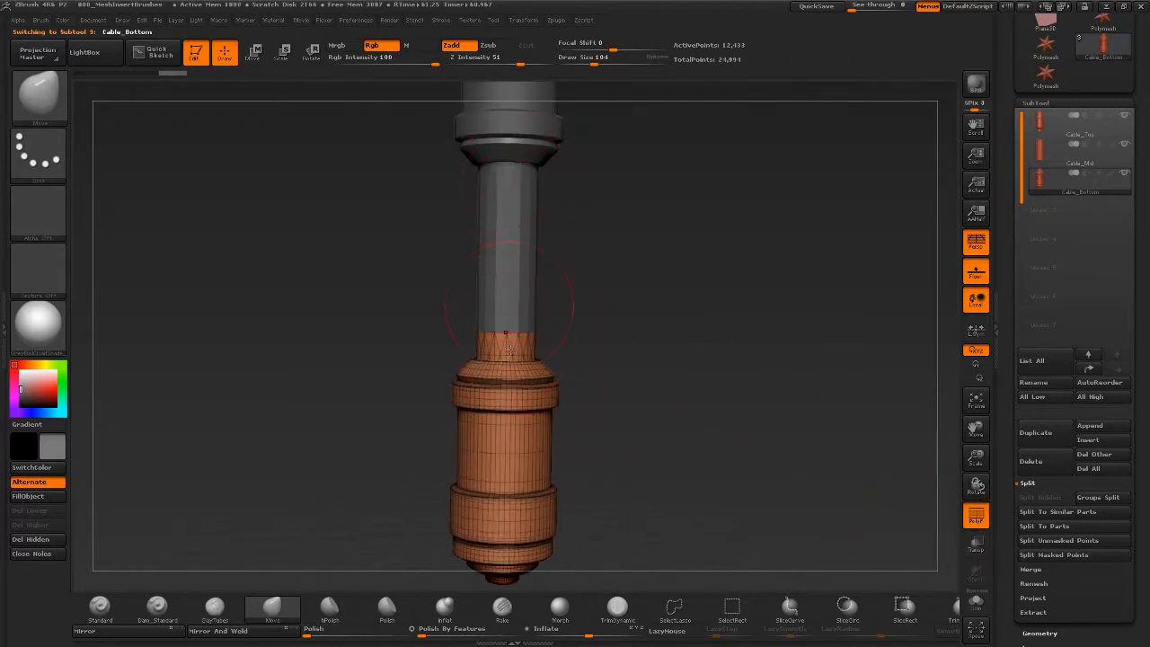
pyautogui.keyDown('alt'); pyautogui.moveTo(614, 293); pyautogui.dragTo(615, 362); pyautogui.keyUp('alt')
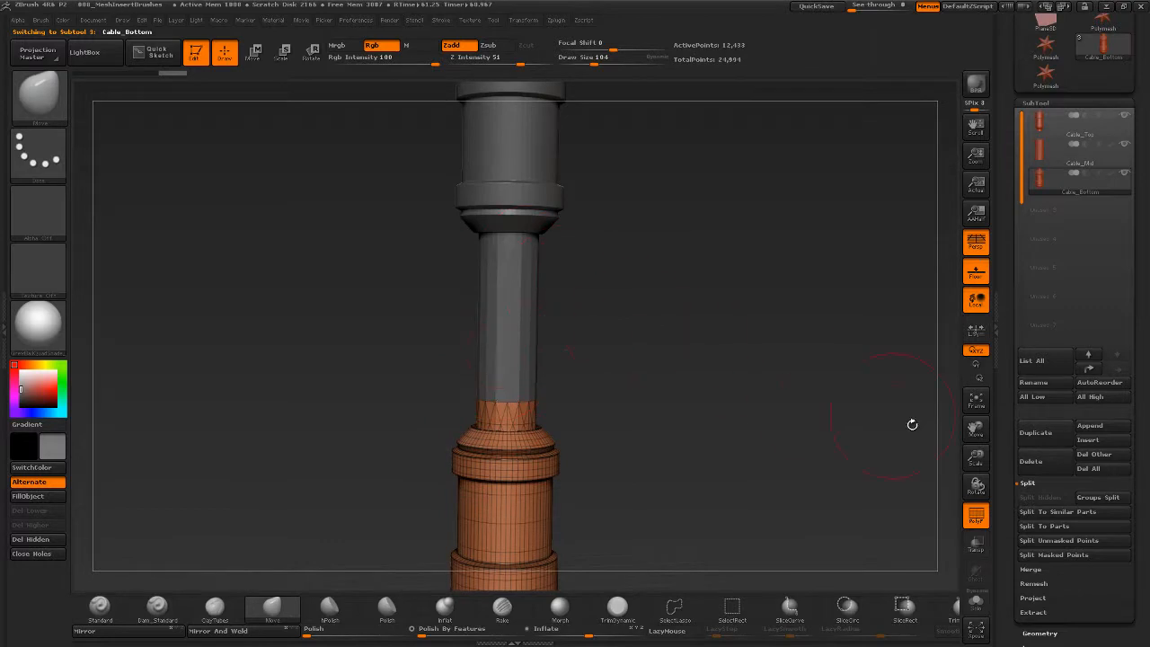
pyautogui.keyDown('alt'); pyautogui.moveTo(680, 347); pyautogui.dragTo(570, 398); pyautogui.keyUp('alt')
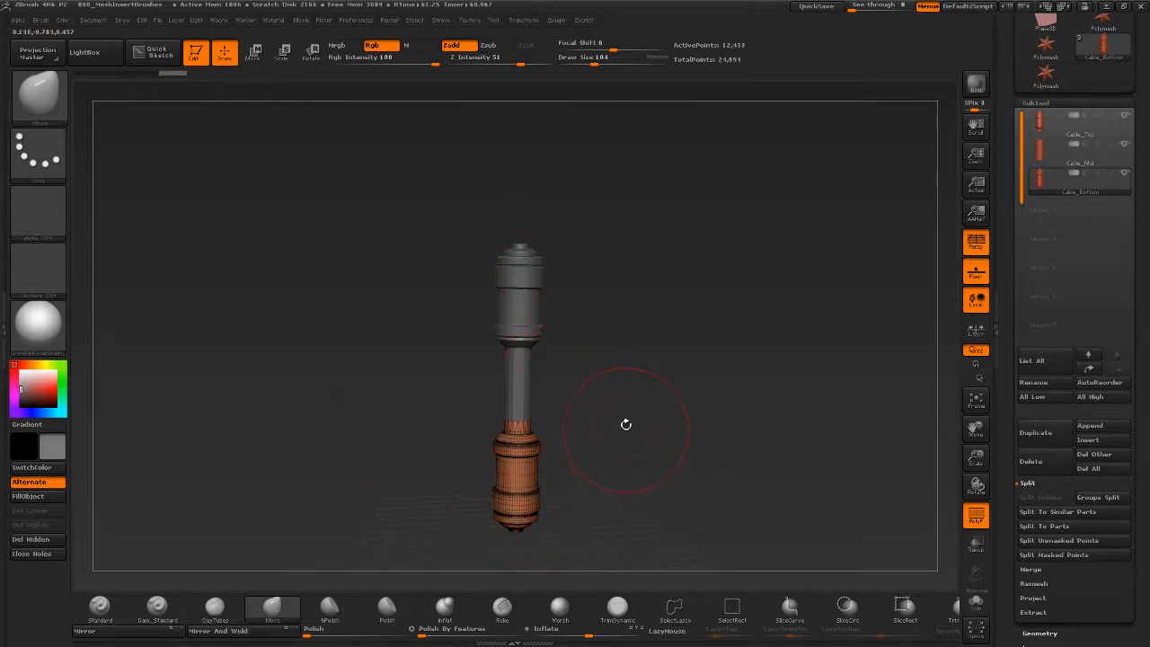
pyautogui.moveTo(662, 385); pyautogui.dragTo(661, 415)
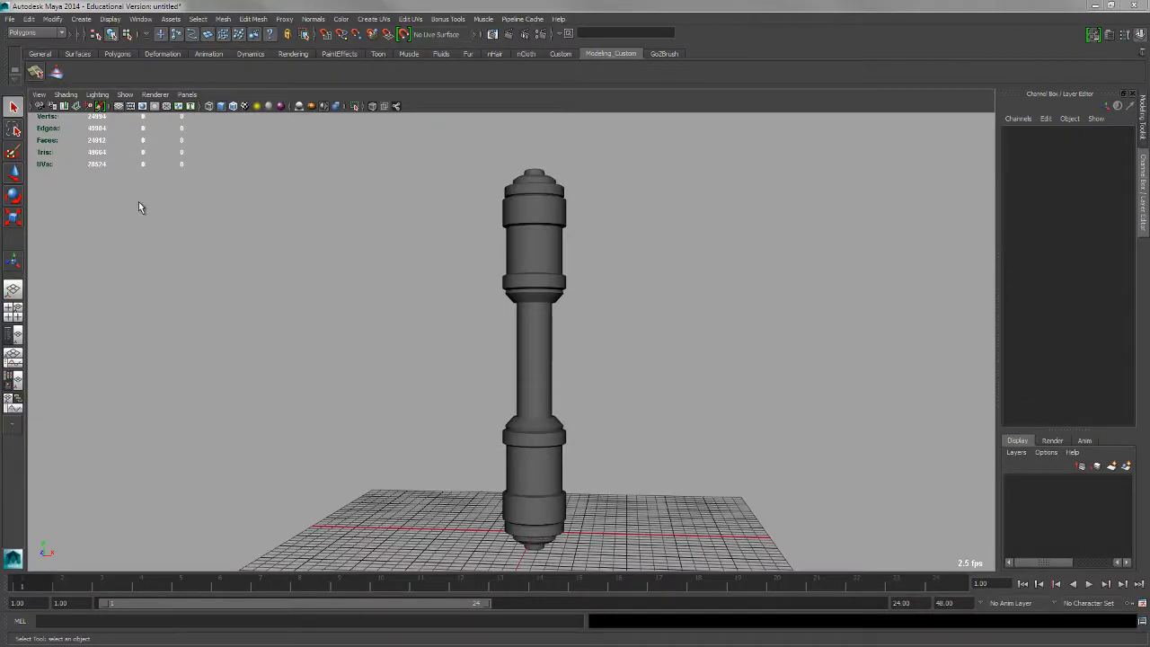
# Switch to Maya, select the Top mesh of the cable and examine the lower rim of its neck.
pyautogui.moveTo(659, 306)
pyautogui.keyDown('alt'); pyautogui.mouseDown(button='right')
pyautogui.moveTo(670, 323)
pyautogui.moveTo(618, 305)
pyautogui.moveTo(692, 296)
pyautogui.moveTo(664, 299)
pyautogui.mouseUp(button='right'); pyautogui.keyUp('alt')
pyautogui.keyDown('alt'); pyautogui.moveTo(665, 299); pyautogui.dragTo(653, 395, button='middle'); pyautogui.keyUp('alt')
pyautogui.click(492, 276)
pyautogui.keyDown('alt'); pyautogui.moveTo(536, 360); pyautogui.dragTo(606, 362, button='right'); pyautogui.keyUp('alt')
pyautogui.keyDown('alt'); pyautogui.moveTo(606, 362); pyautogui.dragTo(627, 231, button='middle'); pyautogui.keyUp('alt')
pyautogui.keyDown('alt'); pyautogui.moveTo(481, 347); pyautogui.dragTo(464, 317); pyautogui.keyUp('alt')
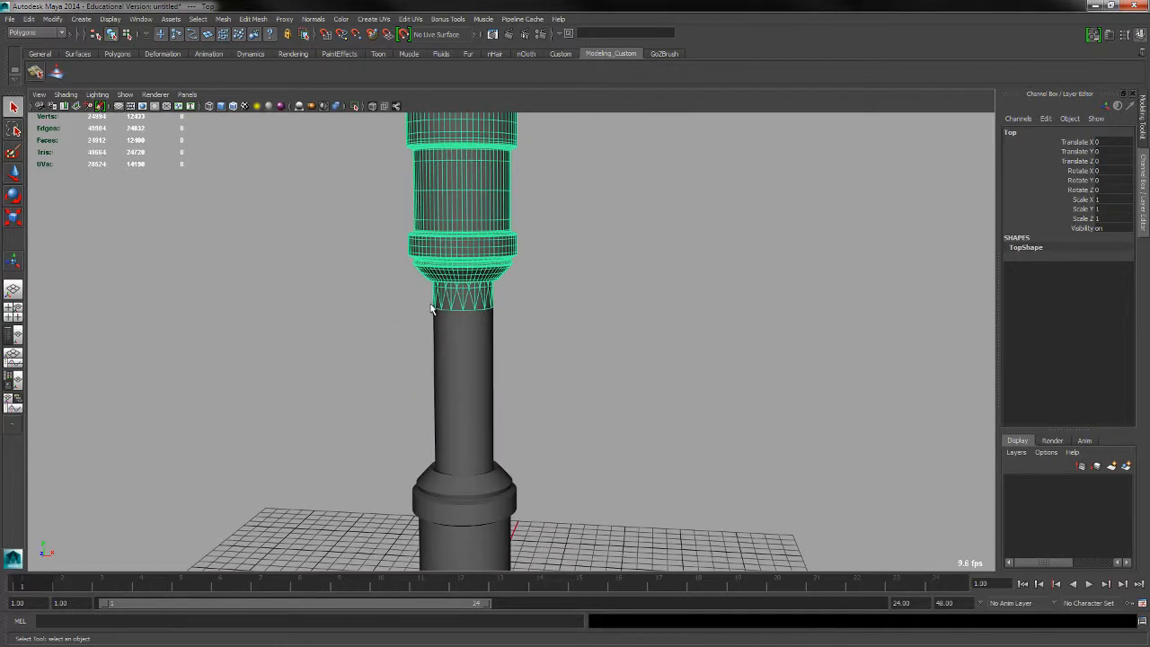
# Add the Mid cylinder to the selection and compare its border vertices with those of the Top mesh at the seam.
pyautogui.keyDown('alt'); pyautogui.moveTo(458, 334); pyautogui.dragTo(516, 376, button='right'); pyautogui.keyUp('alt')
pyautogui.click(462, 358)
pyautogui.keyDown('alt'); pyautogui.moveTo(465, 329); pyautogui.dragTo(501, 395, button='right'); pyautogui.keyUp('alt')
pyautogui.keyDown('alt'); pyautogui.moveTo(521, 317); pyautogui.dragTo(504, 323); pyautogui.keyUp('alt')
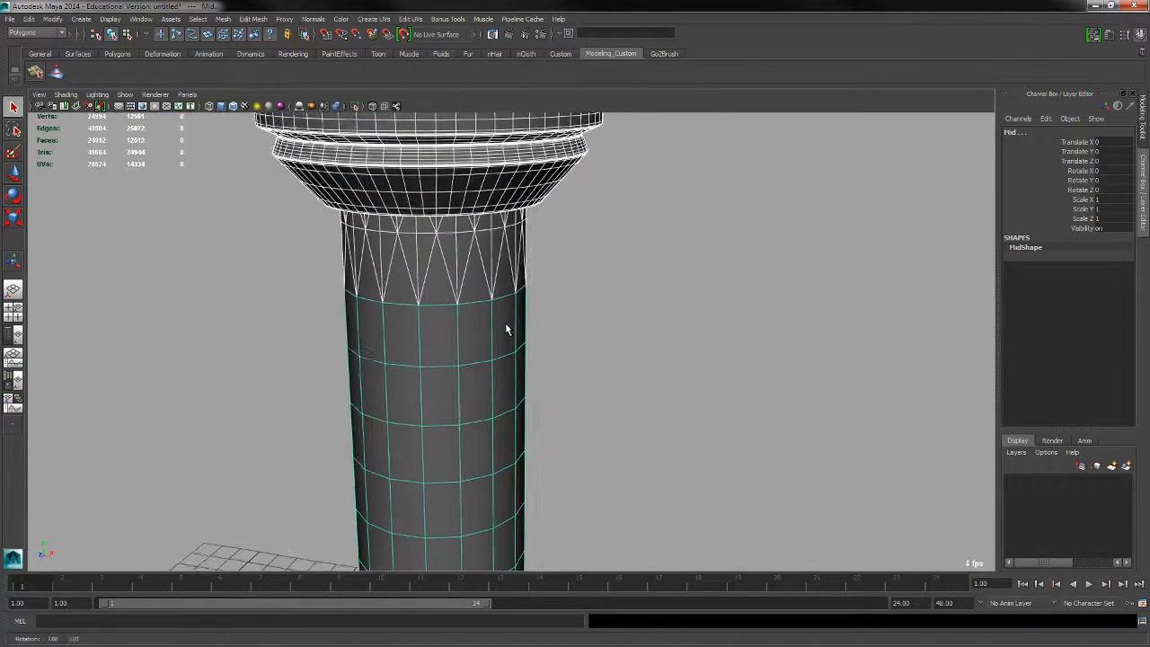
pyautogui.keyDown('alt'); pyautogui.moveTo(505, 324); pyautogui.dragTo(584, 352, button='right'); pyautogui.keyUp('alt')
pyautogui.keyDown('alt'); pyautogui.moveTo(481, 301); pyautogui.dragTo(336, 255, button='right'); pyautogui.keyUp('alt')
pyautogui.keyDown('alt'); pyautogui.moveTo(442, 299); pyautogui.dragTo(488, 269, button='middle'); pyautogui.keyUp('alt')
pyautogui.keyDown('alt'); pyautogui.moveTo(549, 278); pyautogui.dragTo(439, 263, button='right'); pyautogui.keyUp('alt')
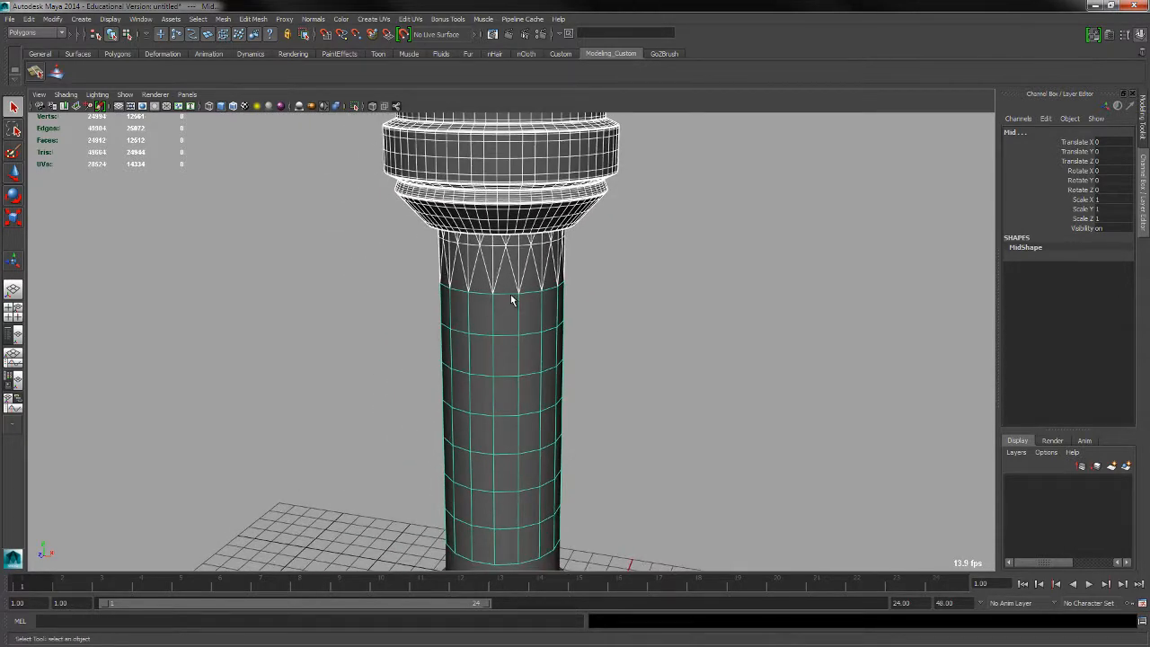
# Check the edge spacing around the Top–Mid seam and review how the pieces stack along the whole cable.
pyautogui.click(592, 306)
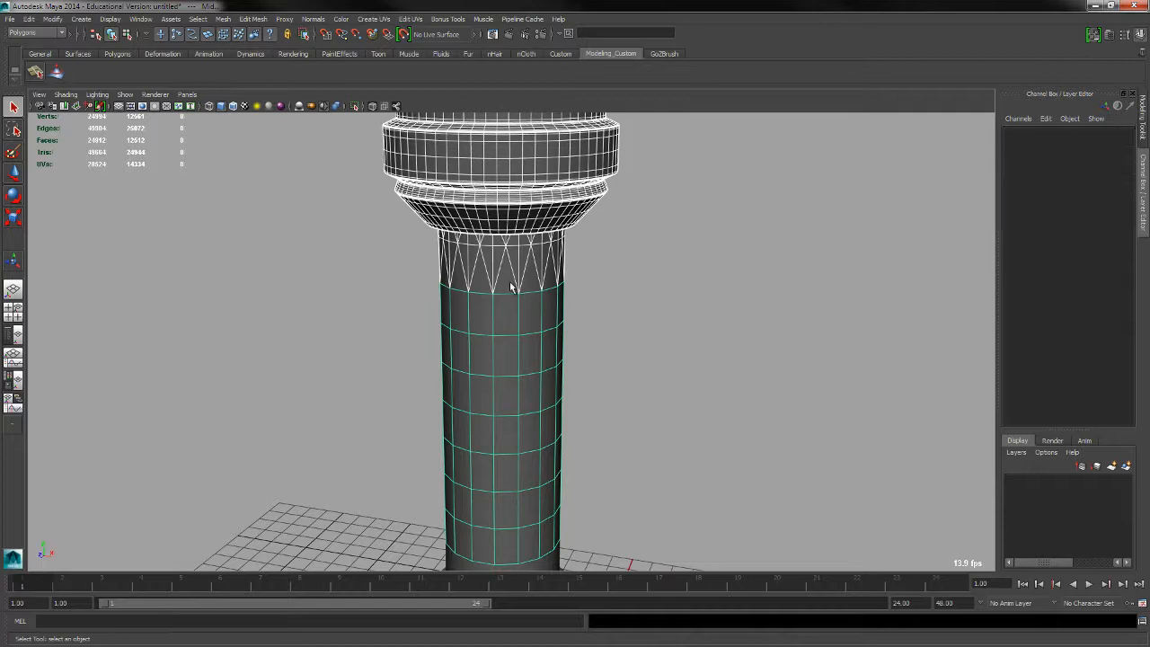
pyautogui.click(540, 291)
pyautogui.keyDown('shift'); pyautogui.click(536, 325); pyautogui.keyUp('shift')
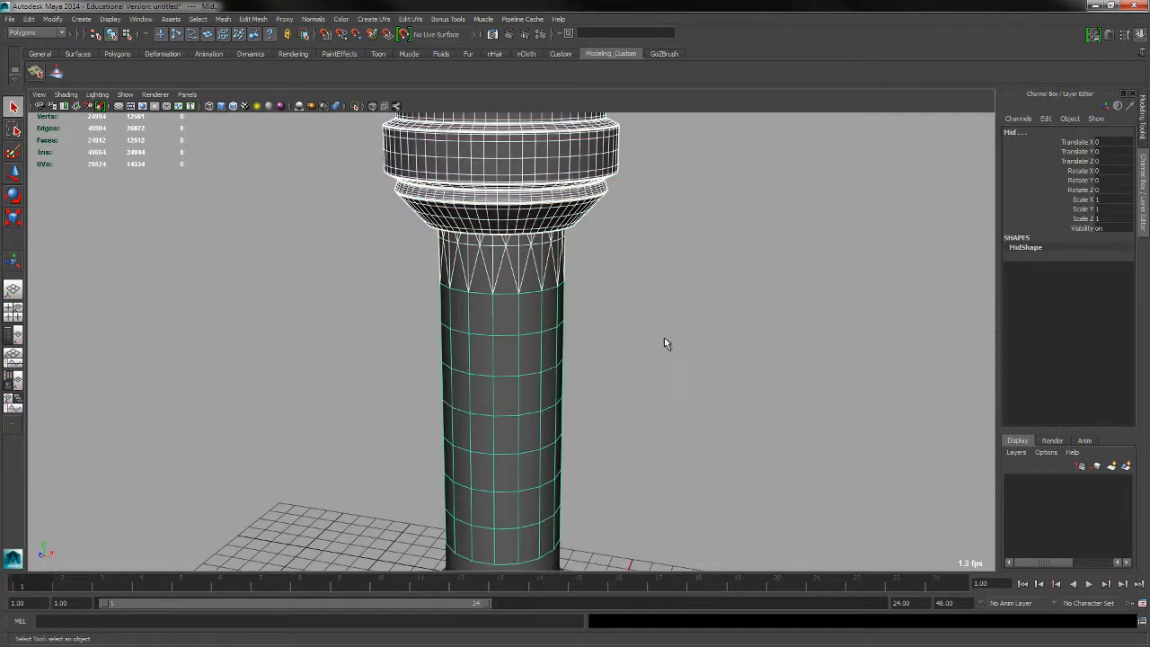
pyautogui.keyDown('alt'); pyautogui.moveTo(664, 338); pyautogui.dragTo(517, 336, button='right'); pyautogui.keyUp('alt')
pyautogui.keyDown('alt'); pyautogui.moveTo(592, 369); pyautogui.dragTo(570, 295, button='middle'); pyautogui.keyUp('alt')
pyautogui.keyDown('alt'); pyautogui.moveTo(571, 294); pyautogui.dragTo(456, 275, button='right'); pyautogui.keyUp('alt')
pyautogui.keyDown('alt'); pyautogui.moveTo(551, 337); pyautogui.dragTo(524, 304, button='middle'); pyautogui.keyUp('alt')
pyautogui.keyDown('alt'); pyautogui.moveTo(559, 361); pyautogui.dragTo(564, 332); pyautogui.keyUp('alt')
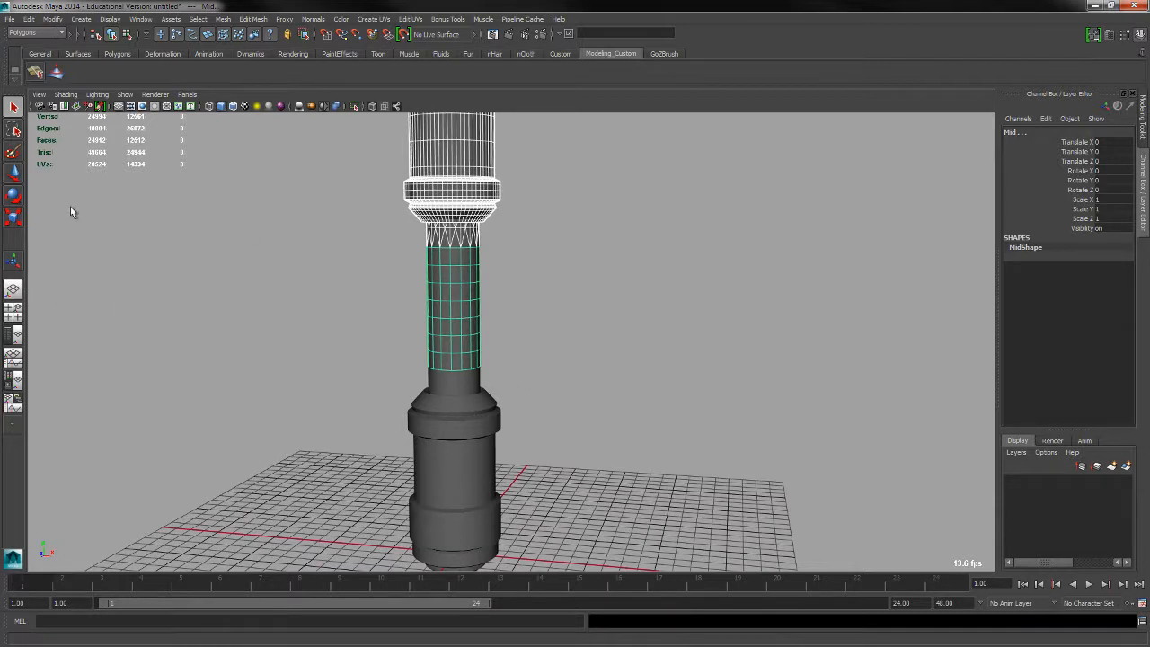
# Select only the Top mesh, review the Export Selection options for the OBJexport file type and close them without exporting.
pyautogui.click(611, 316)
pyautogui.keyDown('alt'); pyautogui.moveTo(613, 318); pyautogui.dragTo(525, 306, button='right'); pyautogui.keyUp('alt')
pyautogui.click(474, 233)
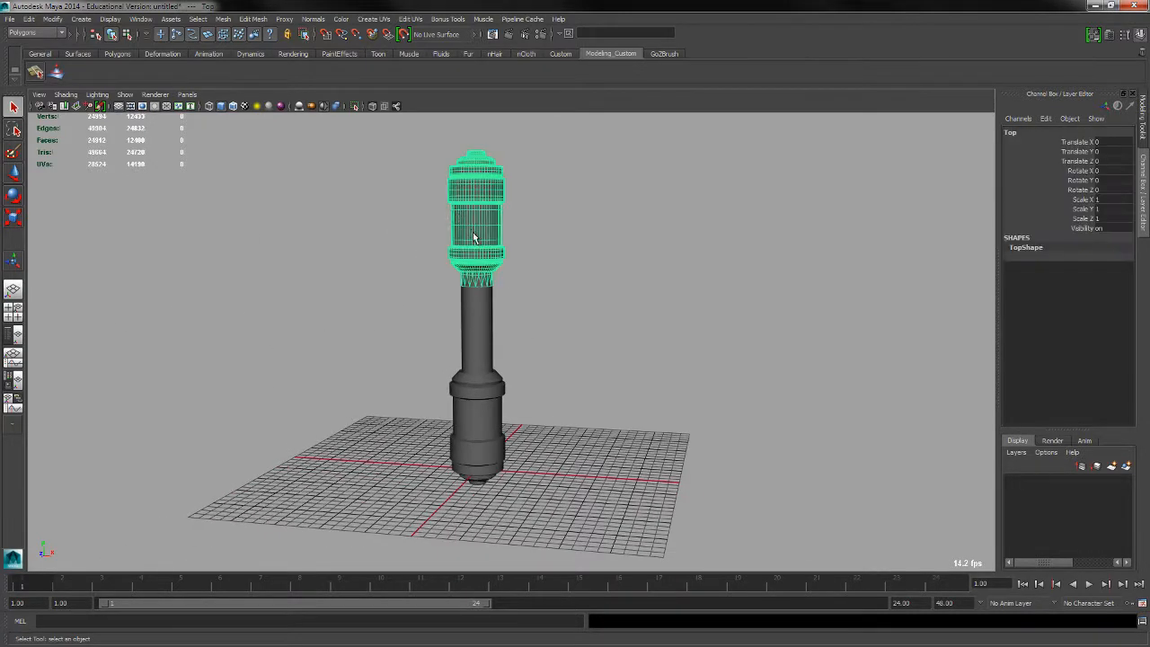
pyautogui.click(10, 19)
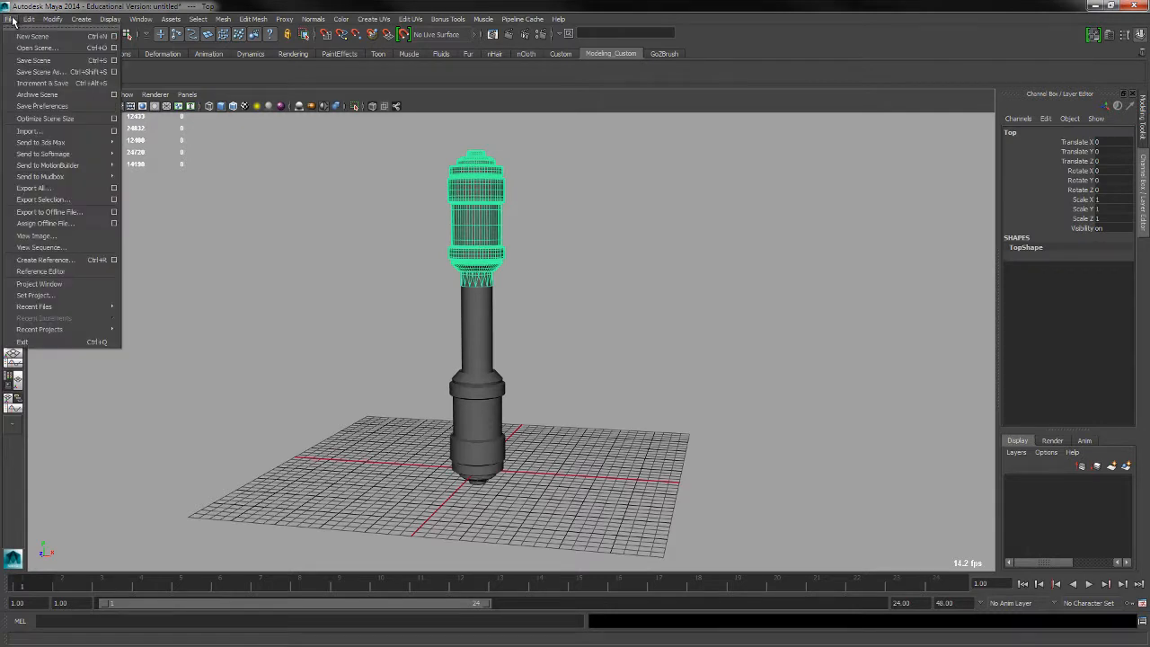
pyautogui.click(113, 200)
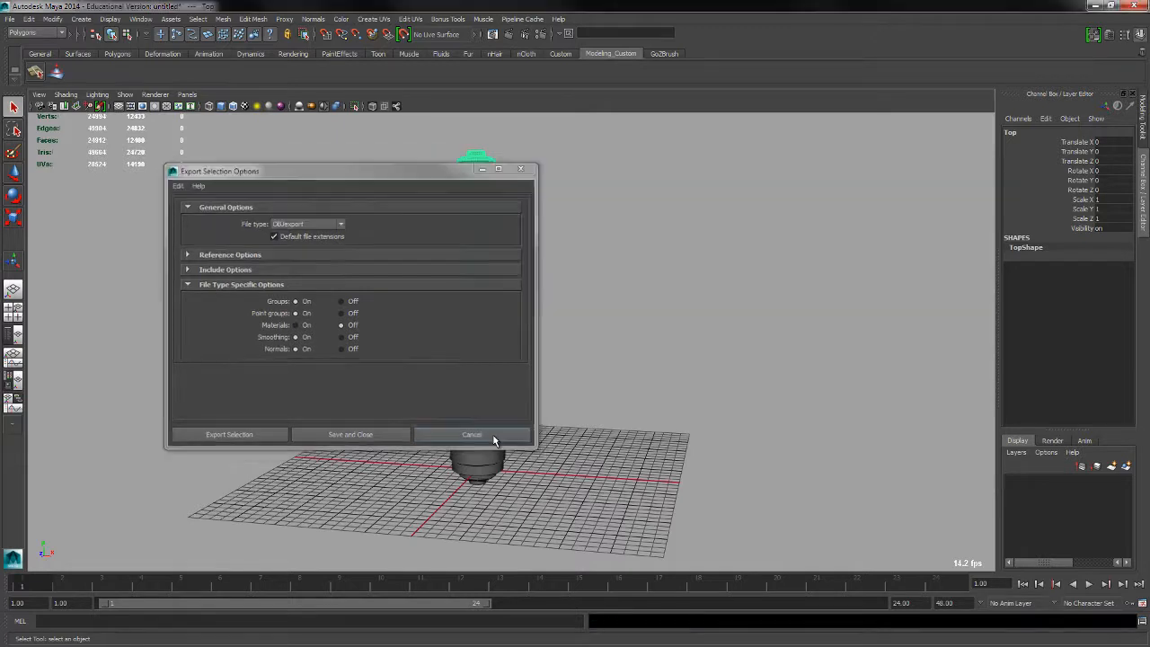
pyautogui.click(493, 437)
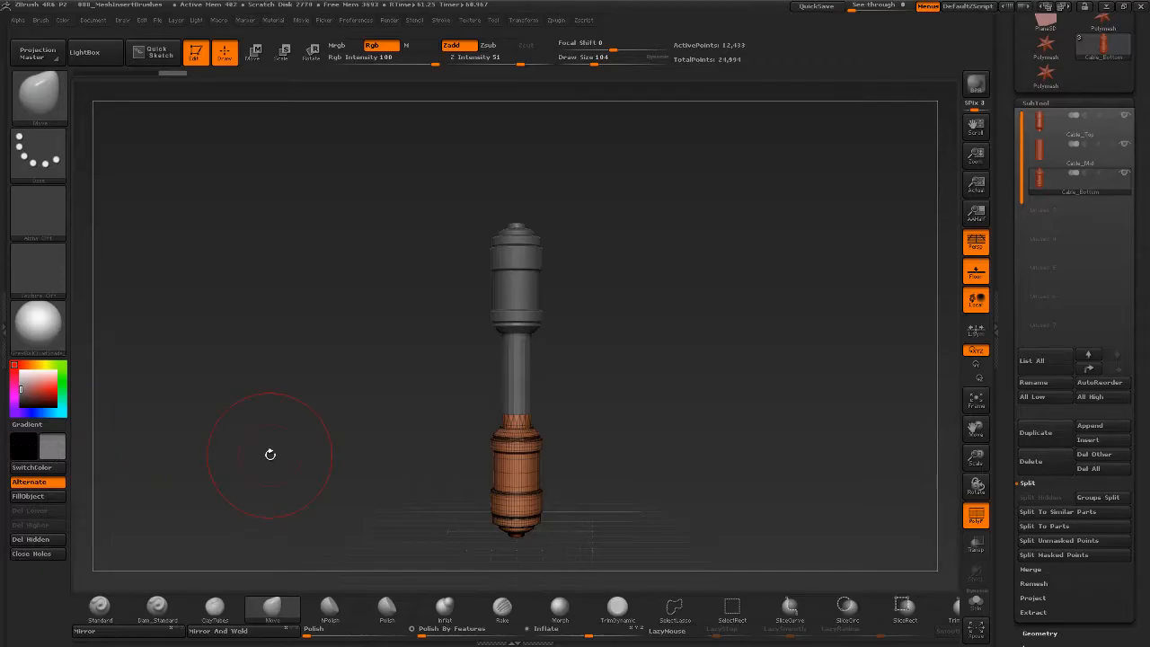
# Switch back to ZBrush and look up the SubTool Master plugin.
pyautogui.moveTo(637, 354)
pyautogui.mouseDown()
pyautogui.moveTo(645, 335)
pyautogui.moveTo(638, 342)
pyautogui.mouseUp()
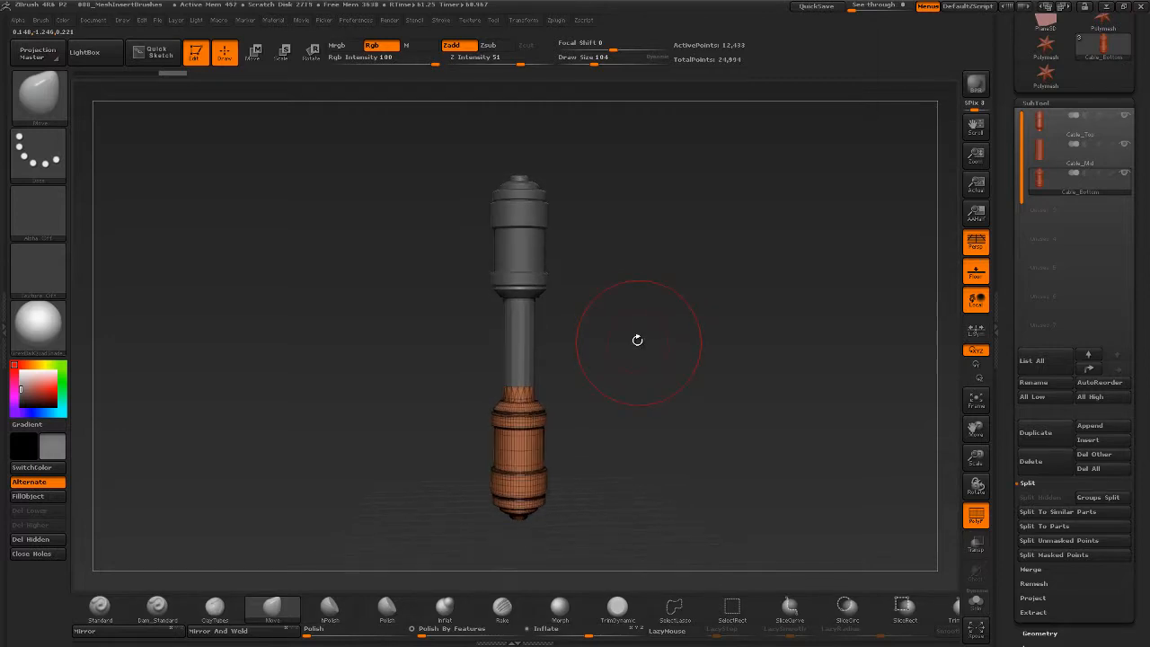
pyautogui.click(557, 20)
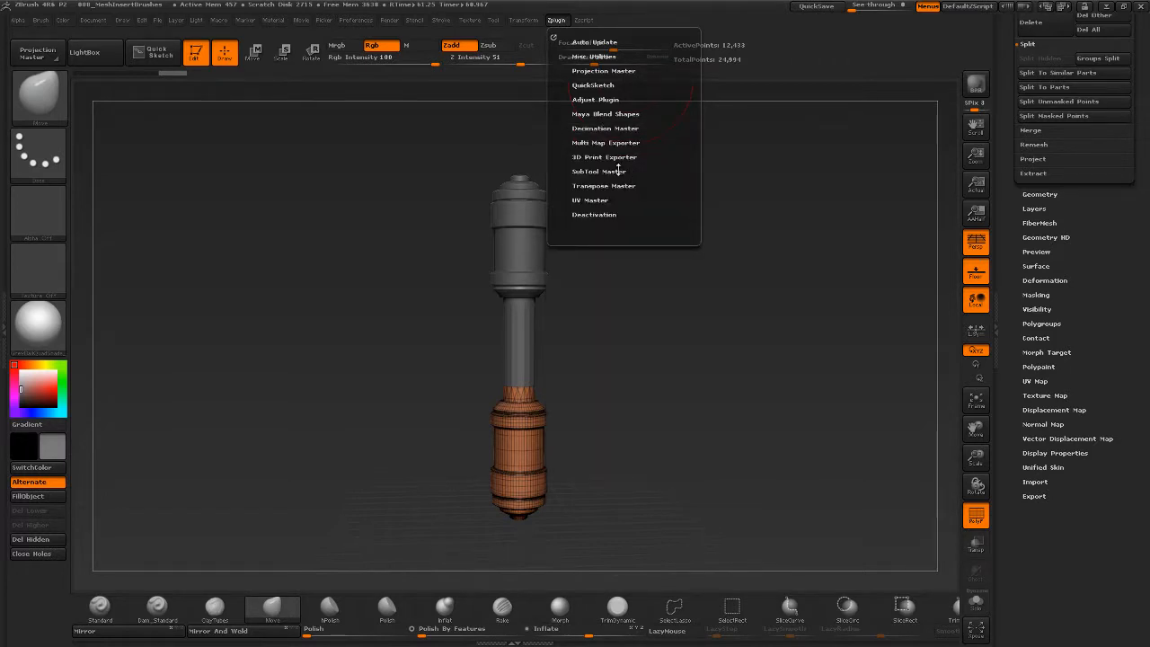
pyautogui.click(618, 171)
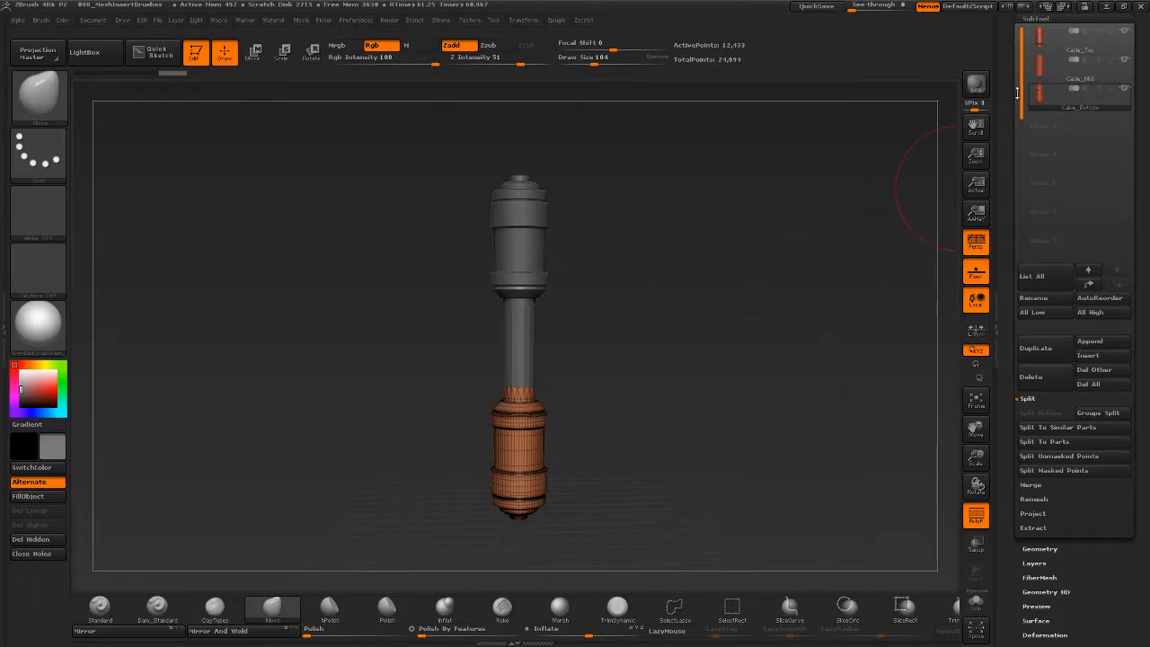
# Merge the Cable_Top subtool down with Cable_Mid and Cable_Bottom into a single subtool, accepting the non-undoable operation.
pyautogui.moveTo(1005, 120); pyautogui.dragTo(1006, 243)
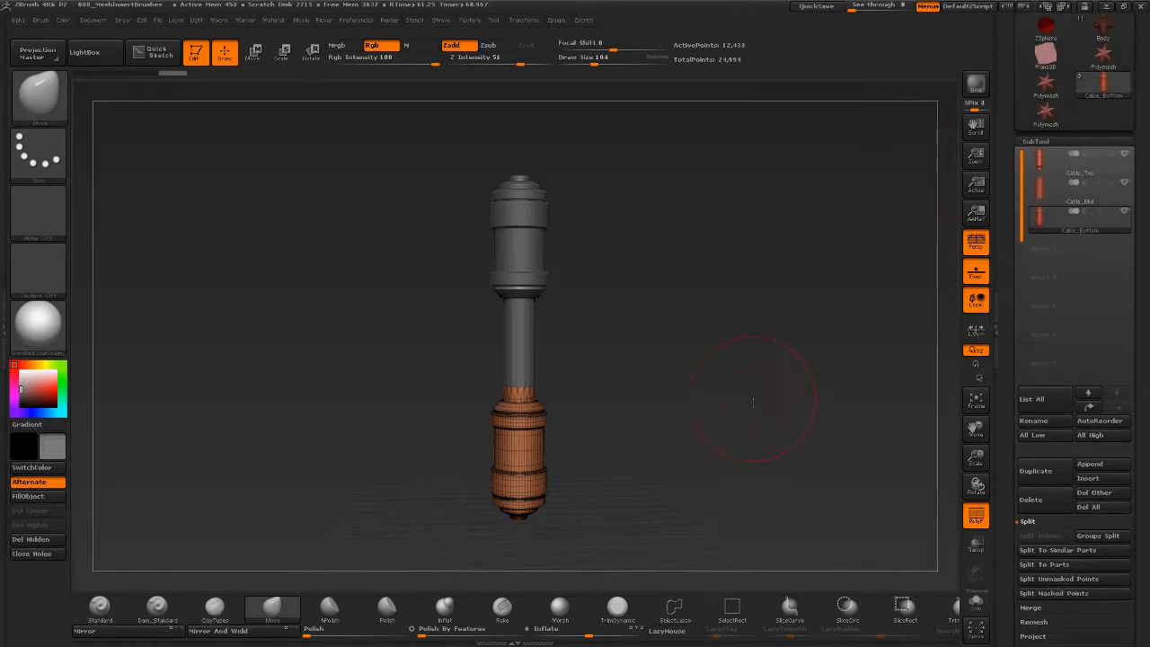
pyautogui.click(1060, 166)
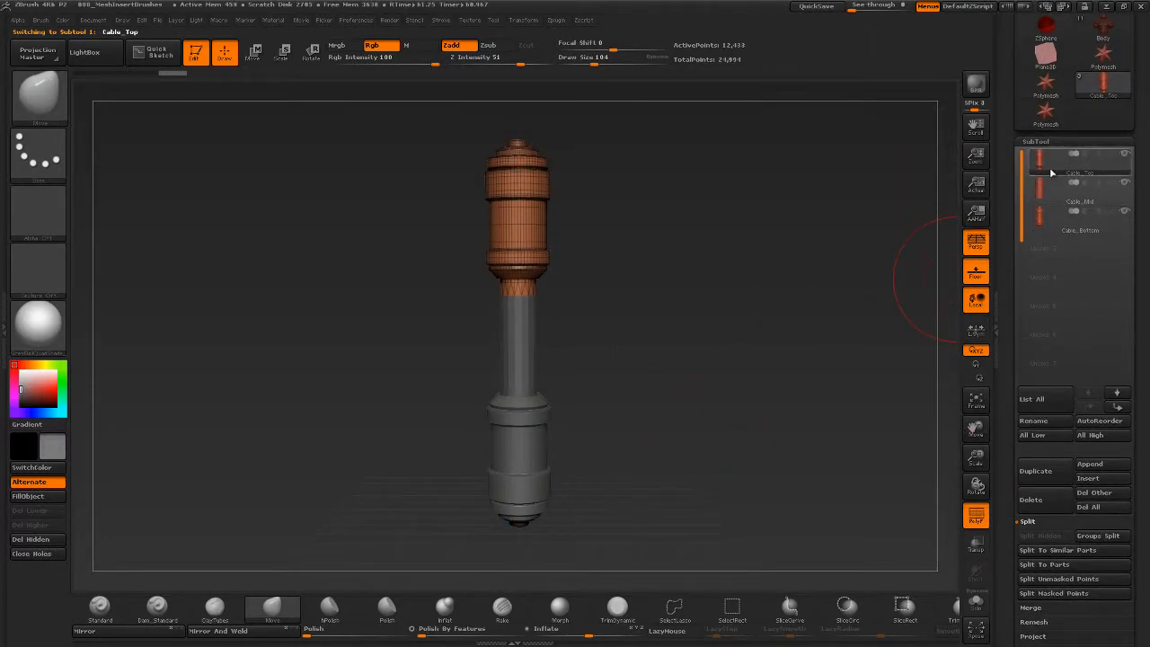
pyautogui.moveTo(1020, 515); pyautogui.dragTo(1019, 426)
pyautogui.click(1033, 520)
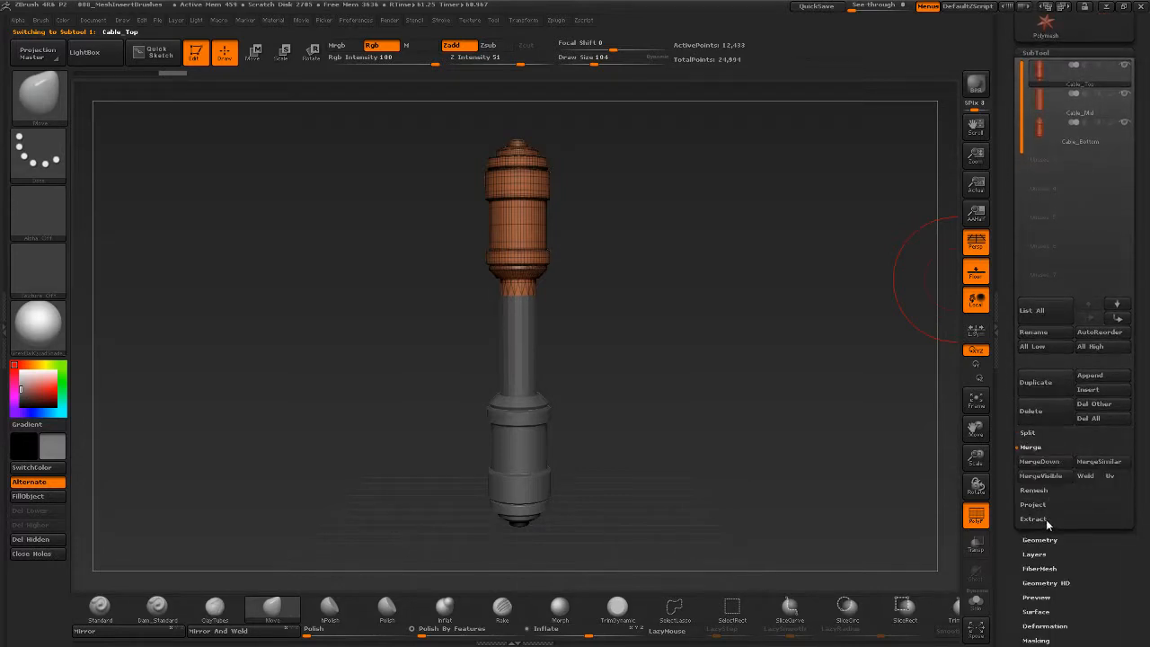
pyautogui.click(1039, 461)
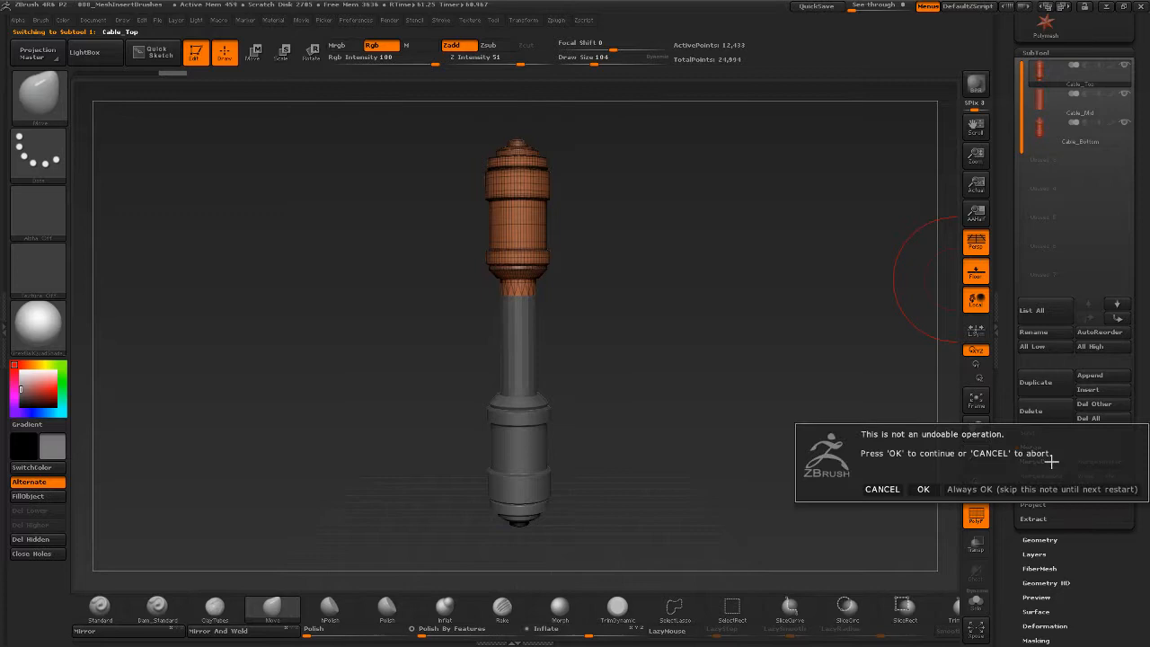
pyautogui.click(929, 486)
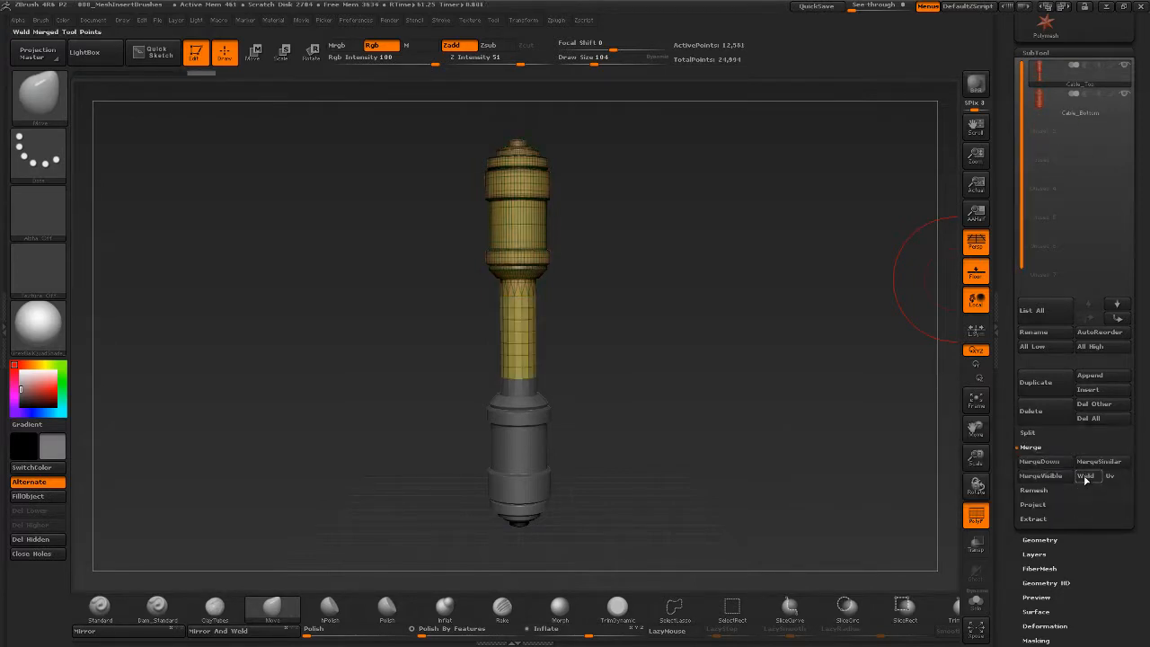
pyautogui.click(1038, 460)
pyautogui.click(919, 485)
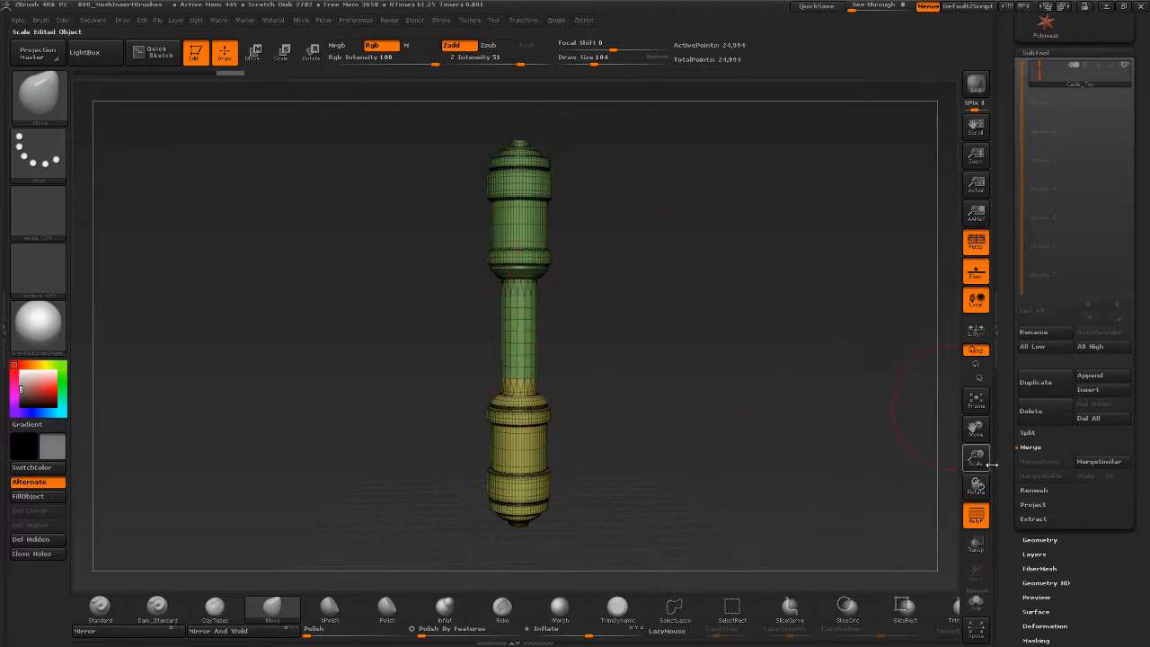
# Assign polygroups to the merged cable mesh by topology continuity with Auto Groups, and inspect the groups along the cable.
pyautogui.scroll(-5, 1012, 356)
pyautogui.moveTo(1011, 355); pyautogui.dragTo(1012, 360)
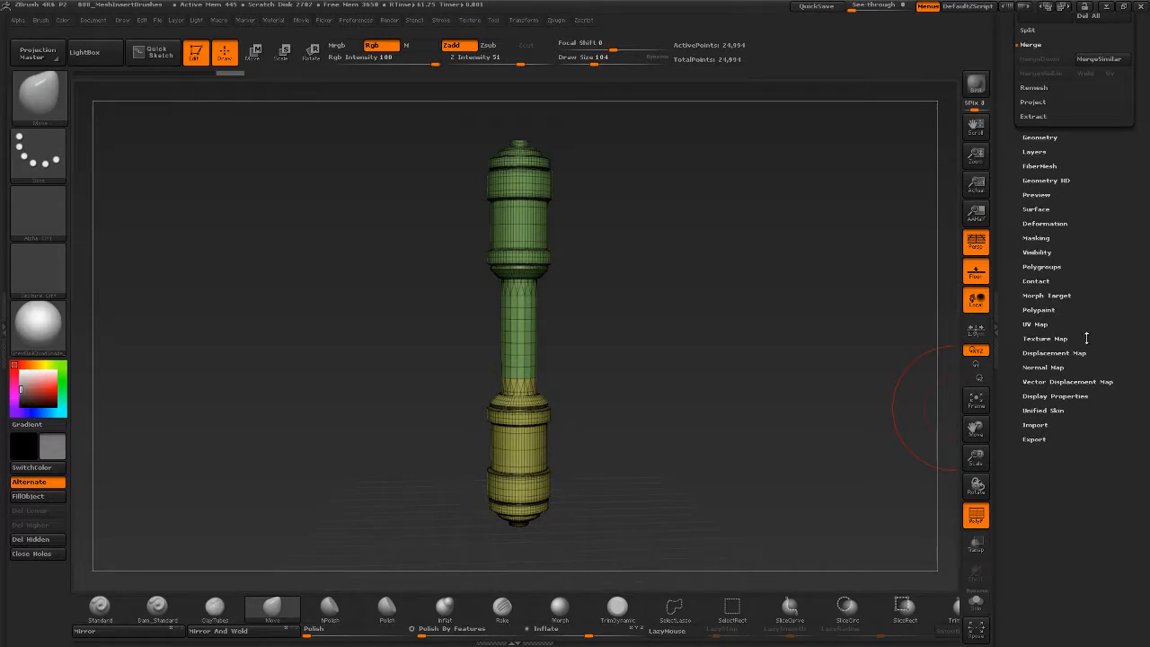
pyautogui.click(1044, 266)
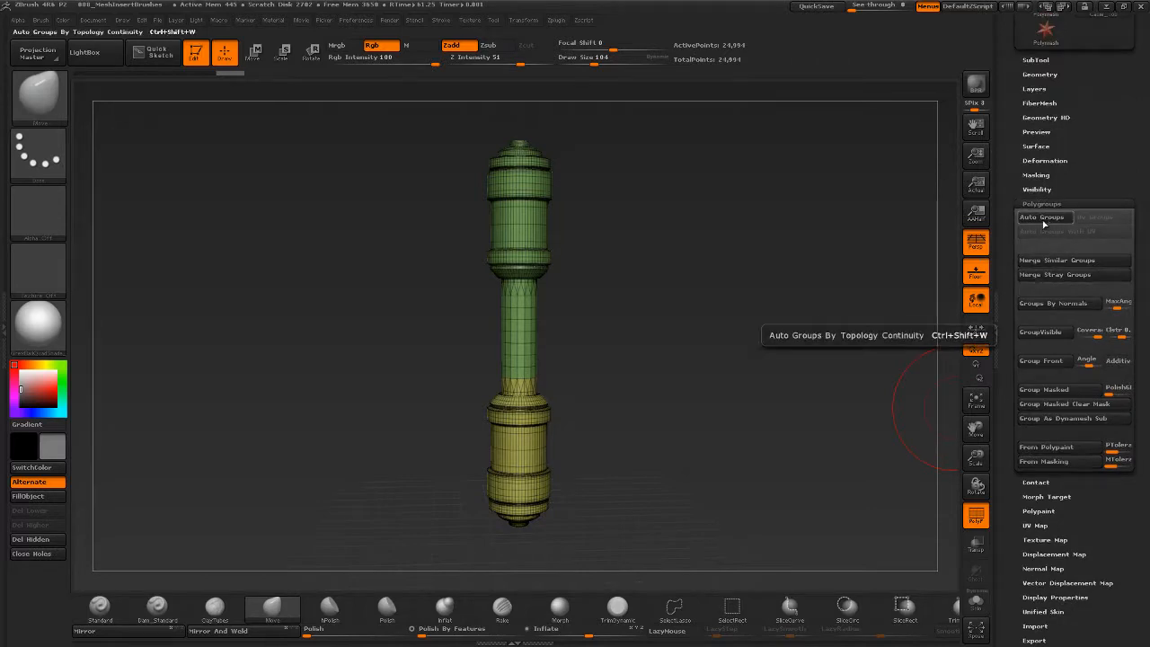
pyautogui.click(1043, 218)
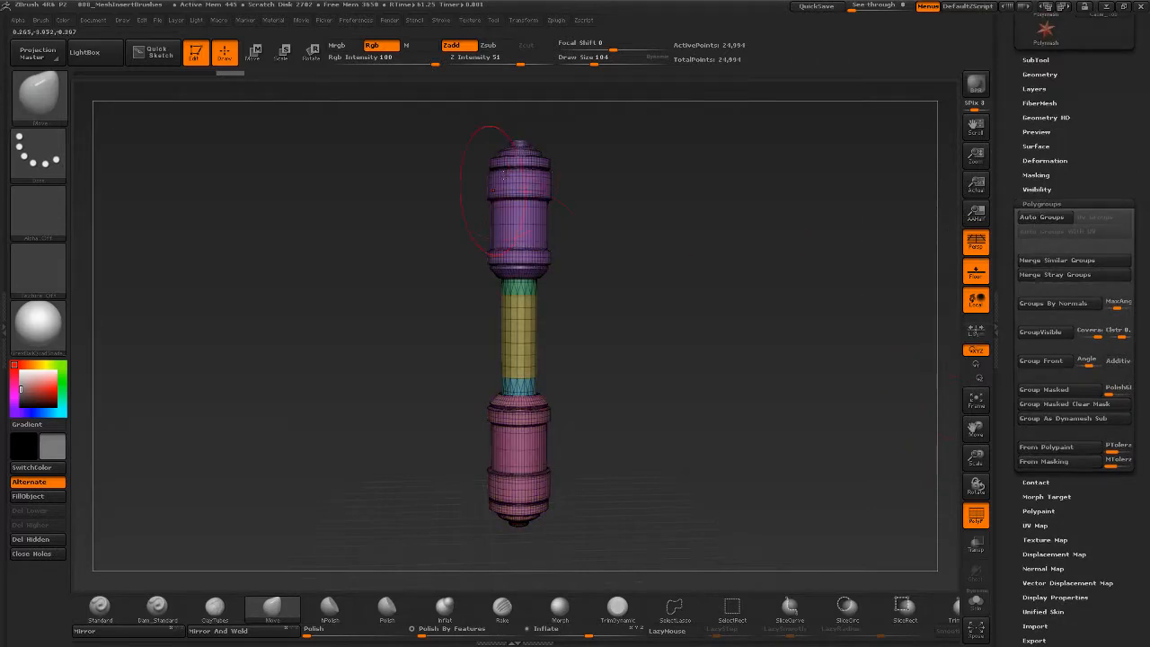
pyautogui.moveTo(580, 247)
pyautogui.mouseDown()
pyautogui.moveTo(599, 248)
pyautogui.moveTo(603, 288)
pyautogui.moveTo(617, 284)
pyautogui.moveTo(617, 319)
pyautogui.moveTo(615, 275)
pyautogui.mouseUp()
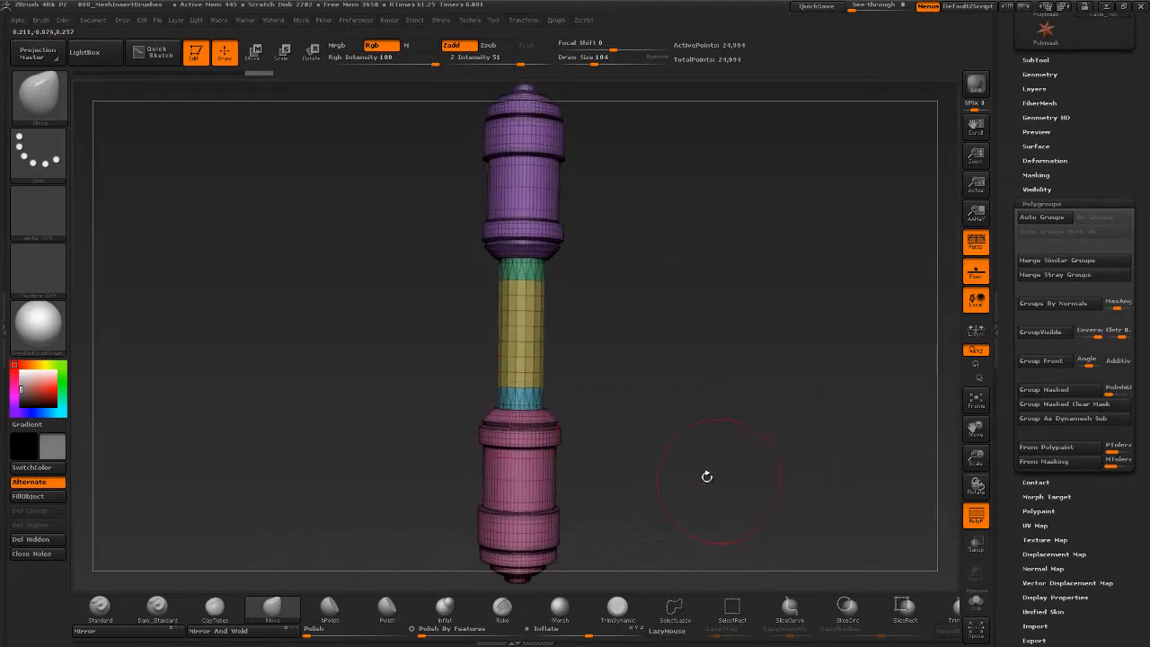
pyautogui.moveTo(681, 464); pyautogui.dragTo(673, 459)
pyautogui.moveTo(748, 475); pyautogui.dragTo(739, 450)
pyautogui.moveTo(640, 270); pyautogui.dragTo(576, 257)
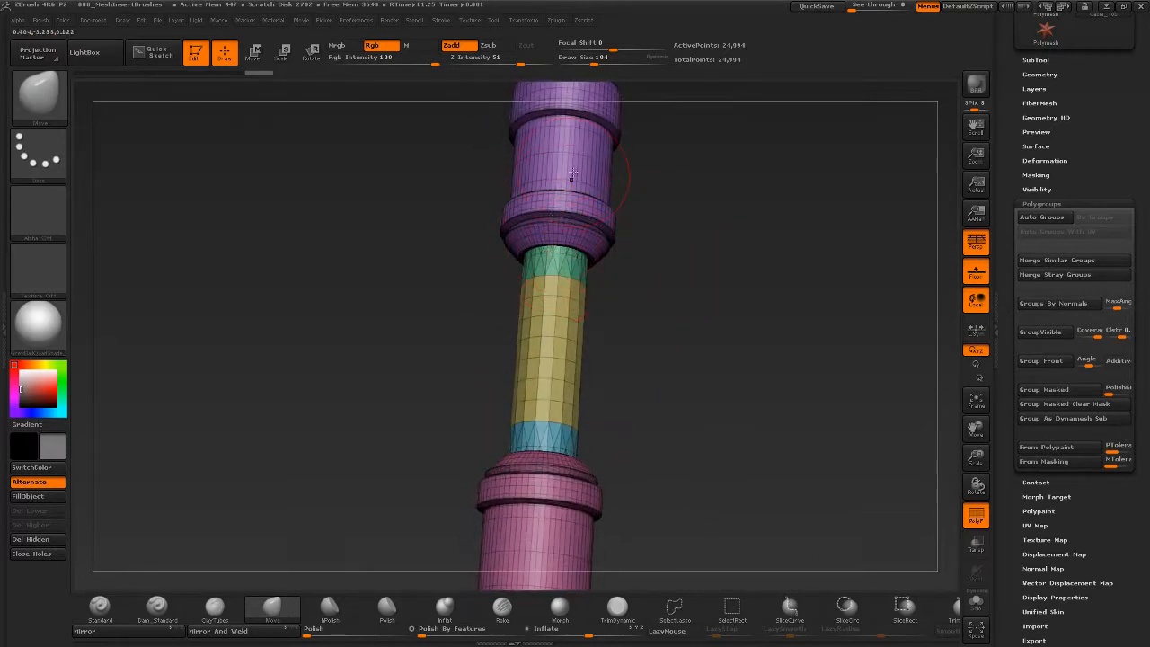
pyautogui.moveTo(673, 319); pyautogui.dragTo(665, 353)
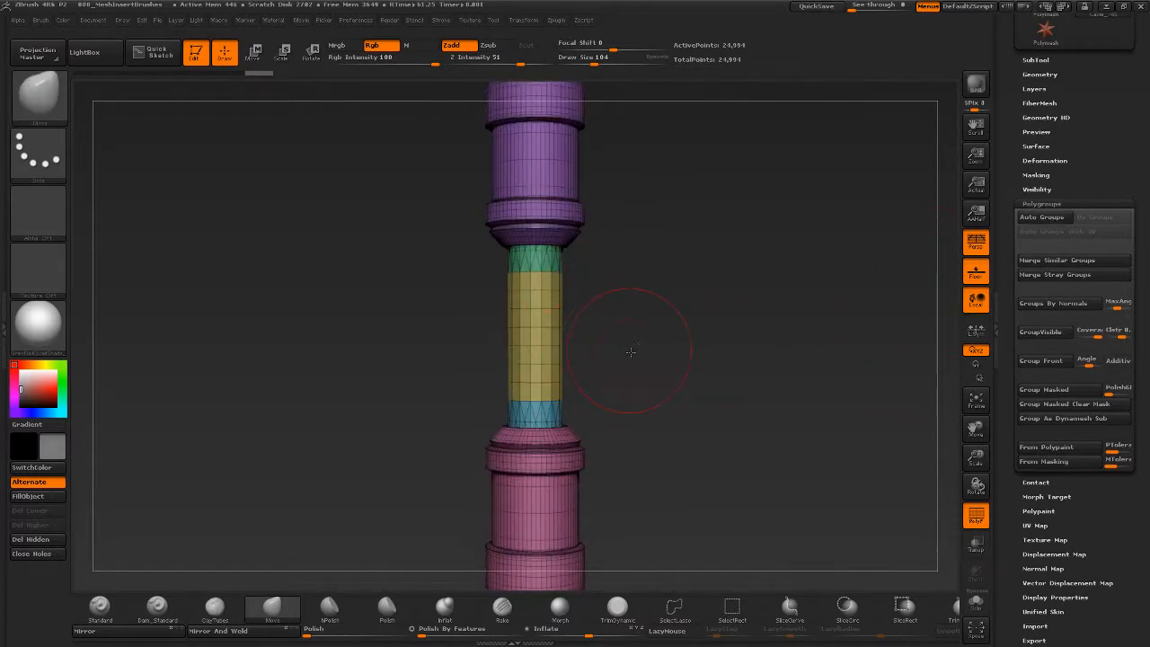
# Isolate the cable's top connector together with its adjoining neck section, hiding the rest of the mesh.
pyautogui.keyDown('alt'); pyautogui.moveTo(616, 334); pyautogui.dragTo(536, 368); pyautogui.keyUp('alt')
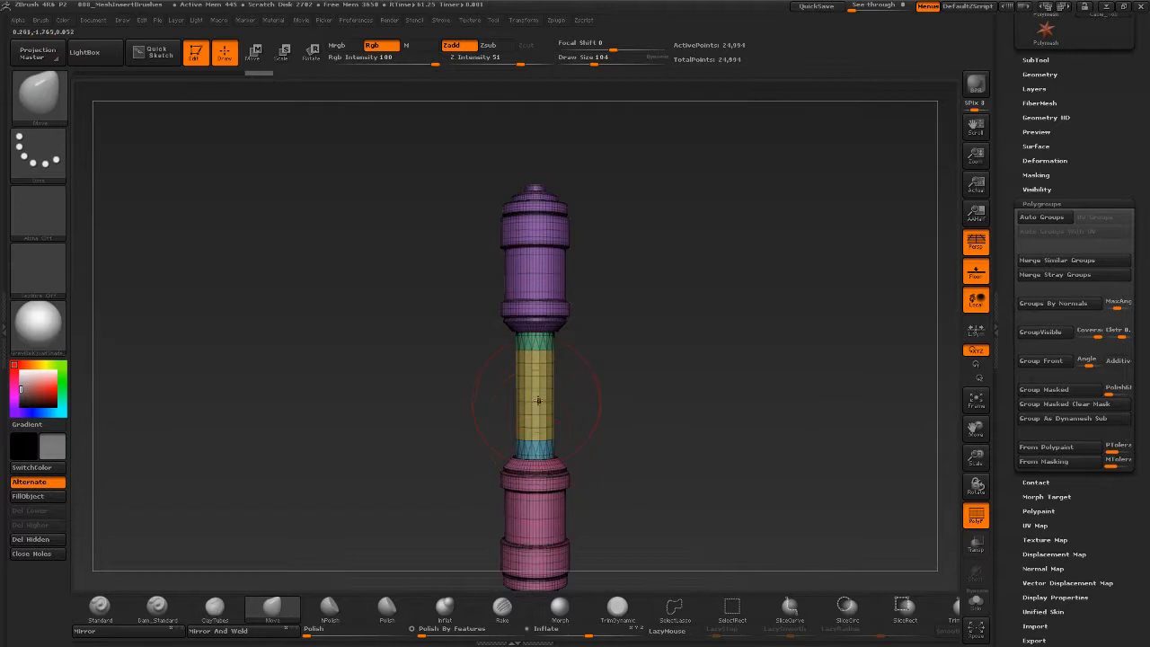
pyautogui.keyDown('alt'); pyautogui.moveTo(709, 541); pyautogui.dragTo(722, 506); pyautogui.keyUp('alt')
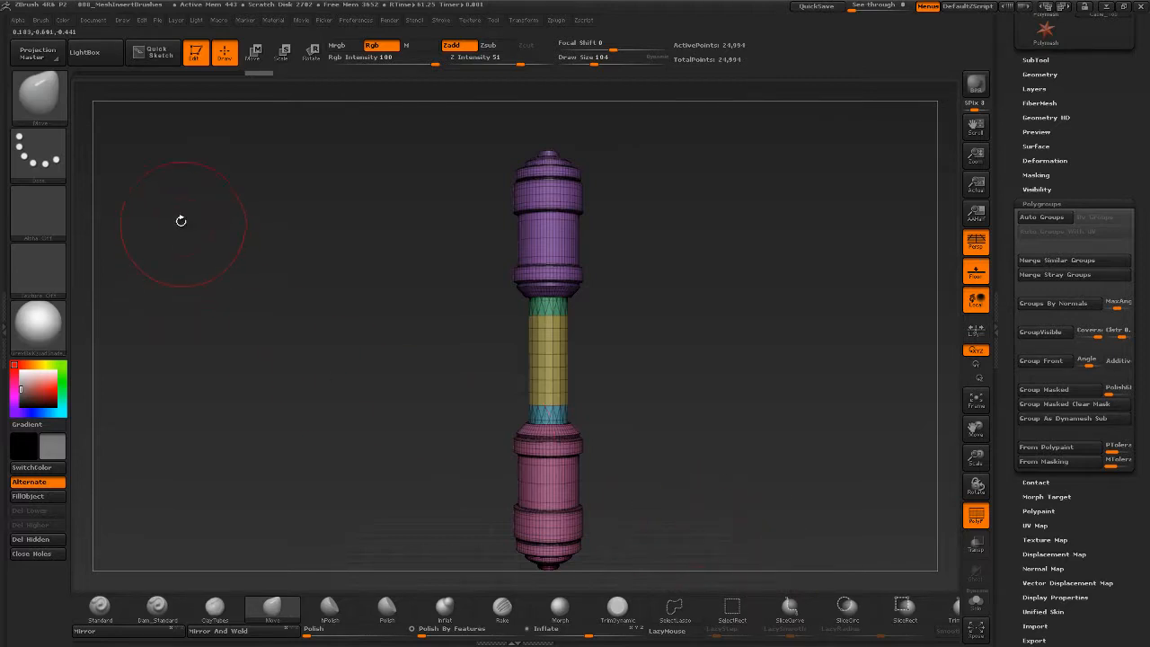
pyautogui.hotkey('ctrl', 'shift')
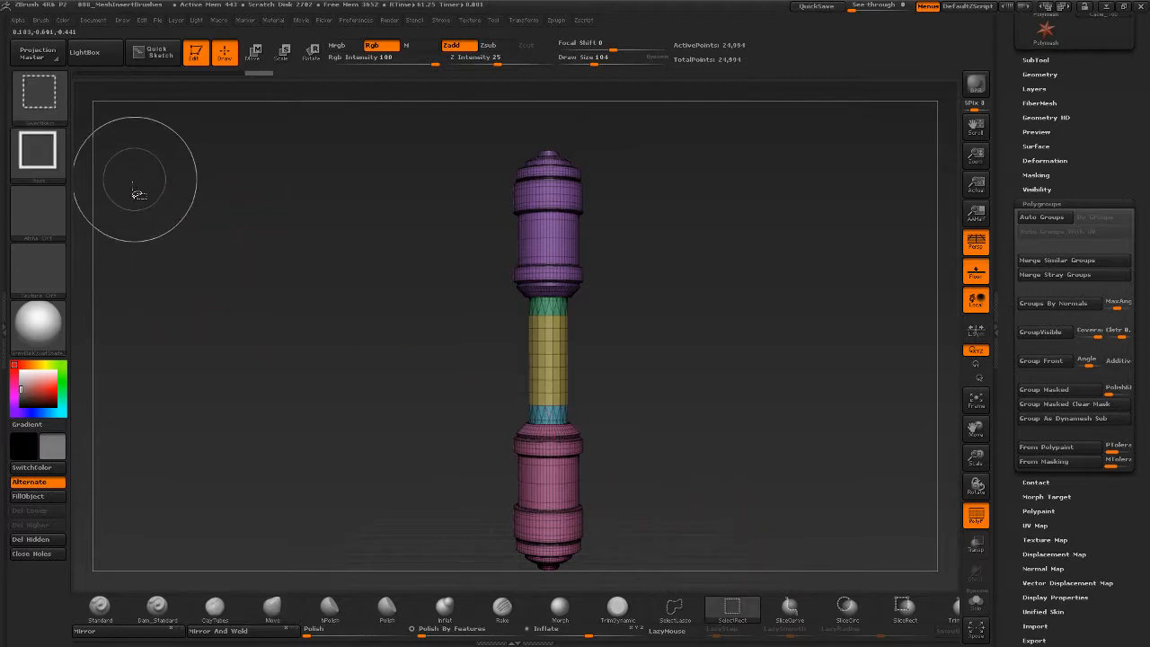
pyautogui.click(41, 106)
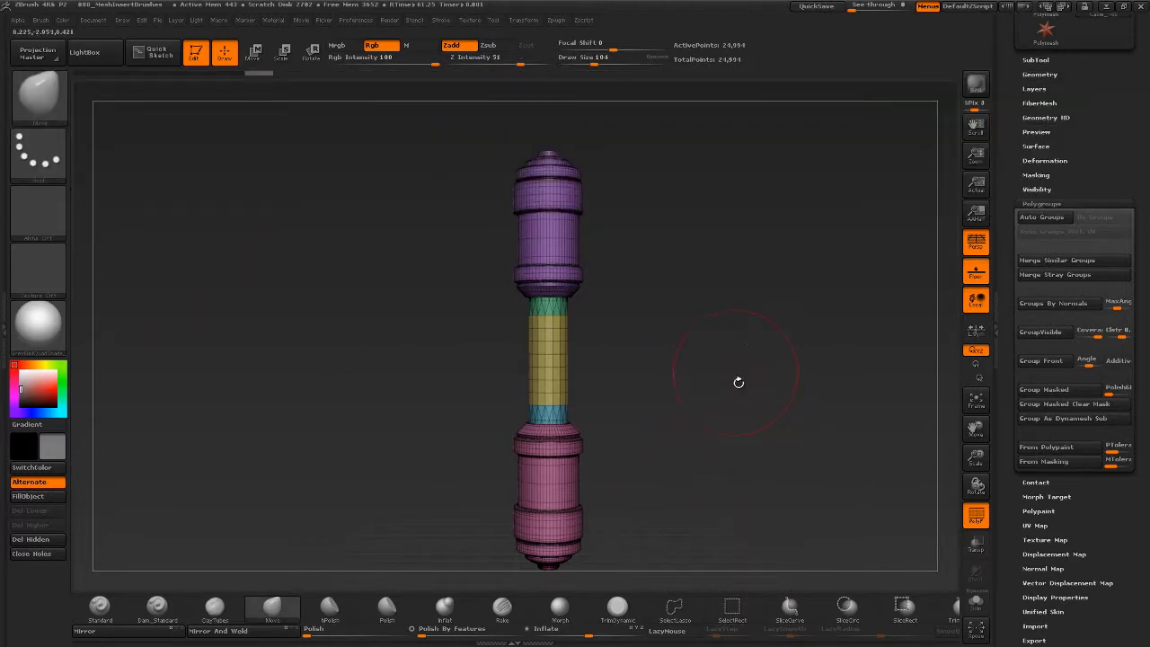
pyautogui.keyDown('ctrl'); pyautogui.keyDown('shift'); pyautogui.click(560, 242); pyautogui.keyUp('shift'); pyautogui.keyUp('ctrl')
pyautogui.keyDown('ctrl'); pyautogui.keyDown('shift'); pyautogui.click(566, 256); pyautogui.keyUp('shift'); pyautogui.keyUp('ctrl')
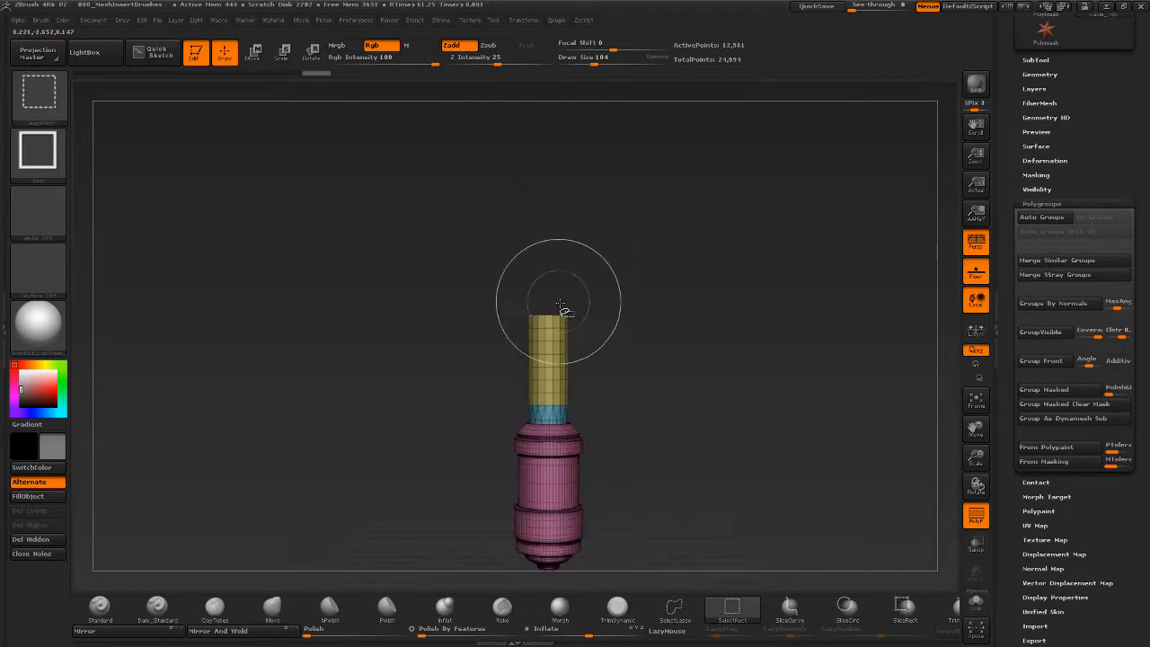
pyautogui.keyDown('ctrl'); pyautogui.keyDown('shift'); pyautogui.click(692, 257); pyautogui.keyUp('shift'); pyautogui.keyUp('ctrl')
pyautogui.moveTo(645, 391)
pyautogui.mouseDown()
pyautogui.moveTo(660, 406)
pyautogui.moveTo(658, 430)
pyautogui.mouseUp()
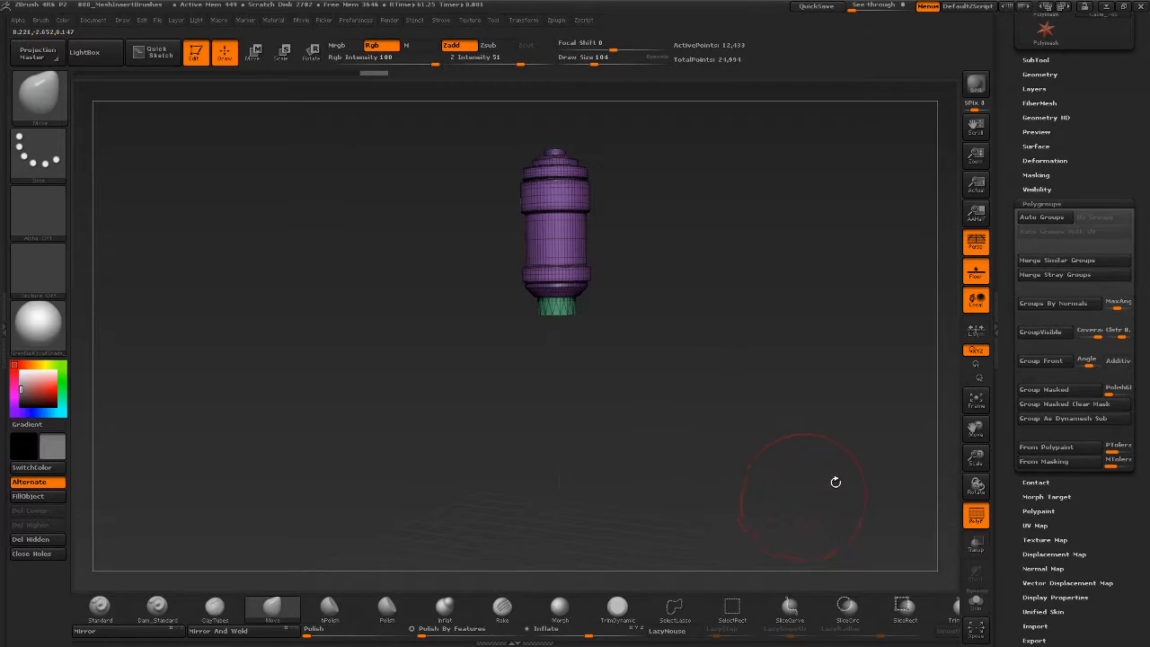
# Group the visible top connector and neck into a single polygroup and unhide the whole cable.
pyautogui.click(1037, 332)
pyautogui.press('b')
pyautogui.press('c')
pyautogui.press('b')
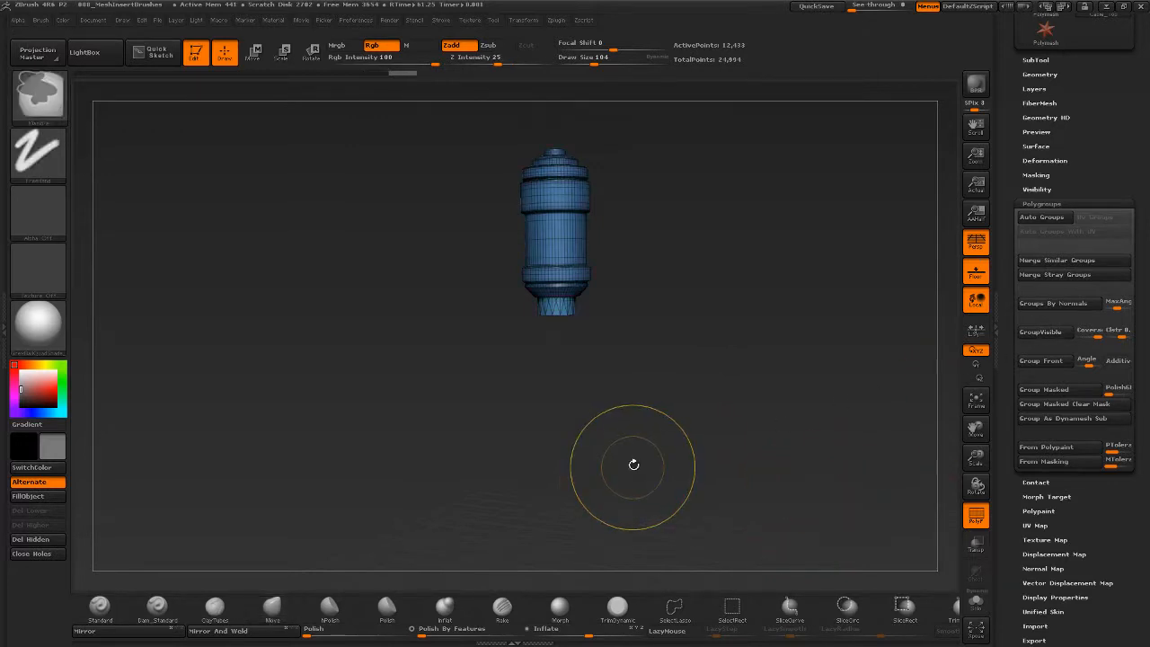
pyautogui.hotkey('ctrl', 'w')
pyautogui.moveTo(721, 391); pyautogui.dragTo(732, 393)
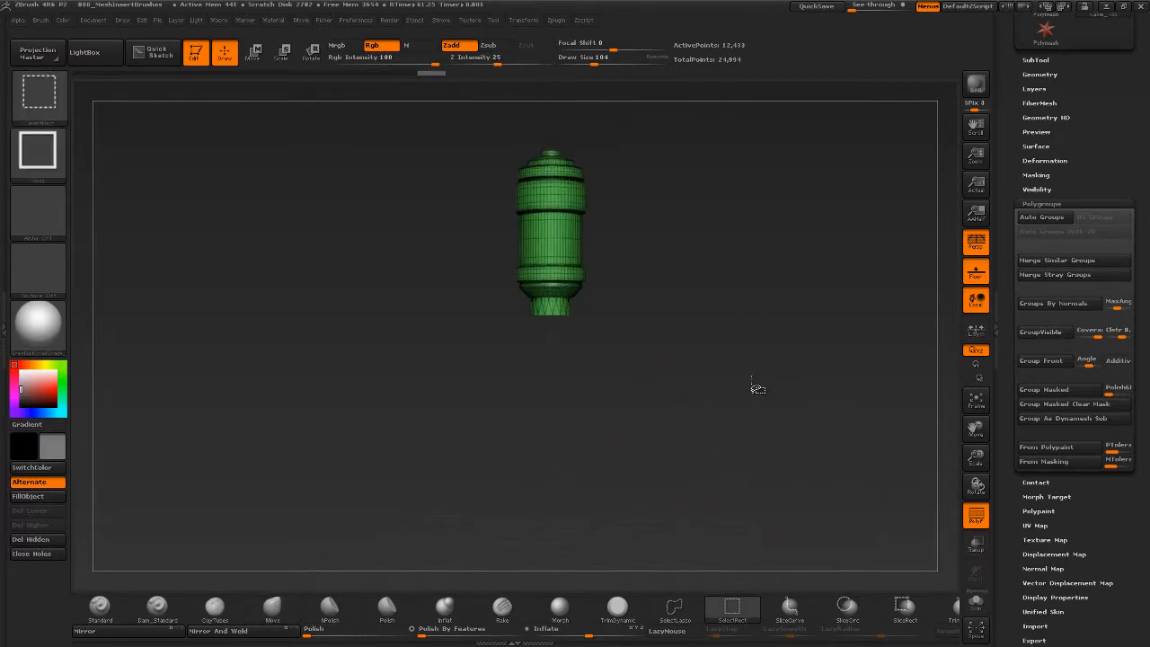
pyautogui.keyDown('ctrl'); pyautogui.keyDown('shift'); pyautogui.click(757, 389); pyautogui.keyUp('shift'); pyautogui.keyUp('ctrl')
# Isolate the bottom connector with its neck, combine them into one polygroup and unhide the whole cable.
pyautogui.moveTo(651, 431); pyautogui.dragTo(595, 359)
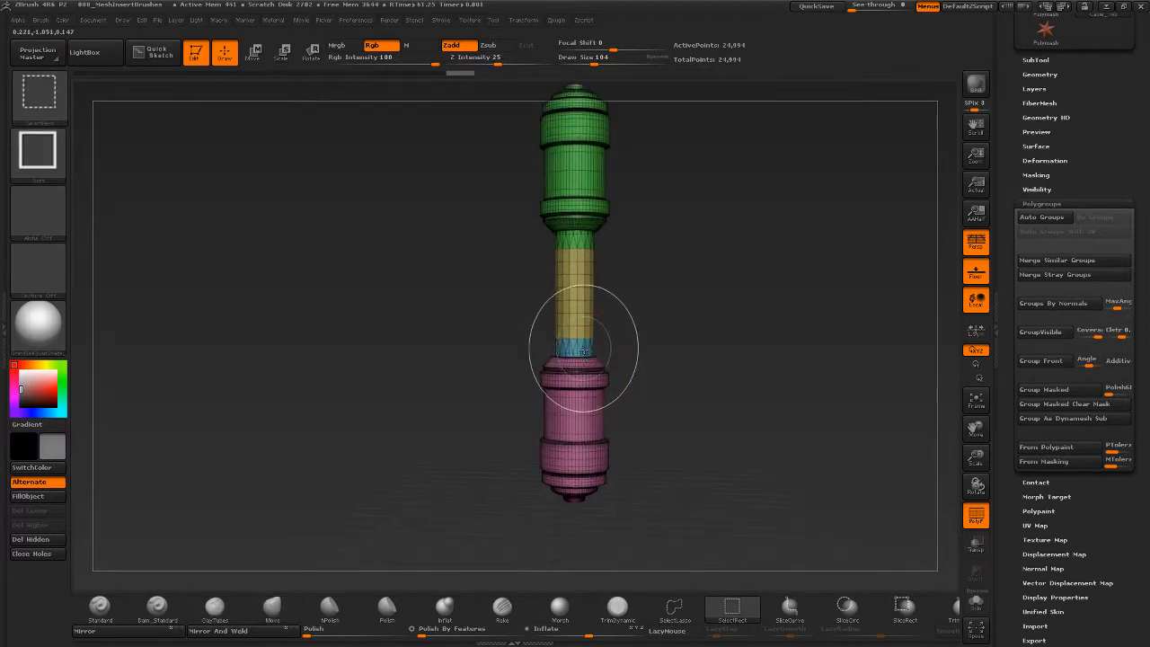
pyautogui.keyDown('ctrl'); pyautogui.keyDown('shift'); pyautogui.click(584, 348); pyautogui.keyUp('shift'); pyautogui.keyUp('ctrl')
pyautogui.keyDown('ctrl'); pyautogui.keyDown('shift'); pyautogui.click(586, 350); pyautogui.keyUp('shift'); pyautogui.keyUp('ctrl')
pyautogui.keyDown('ctrl'); pyautogui.keyDown('shift'); pyautogui.click(595, 404); pyautogui.keyUp('shift'); pyautogui.keyUp('ctrl')
pyautogui.keyDown('ctrl'); pyautogui.keyDown('shift'); pyautogui.click(745, 527); pyautogui.keyUp('shift'); pyautogui.keyUp('ctrl')
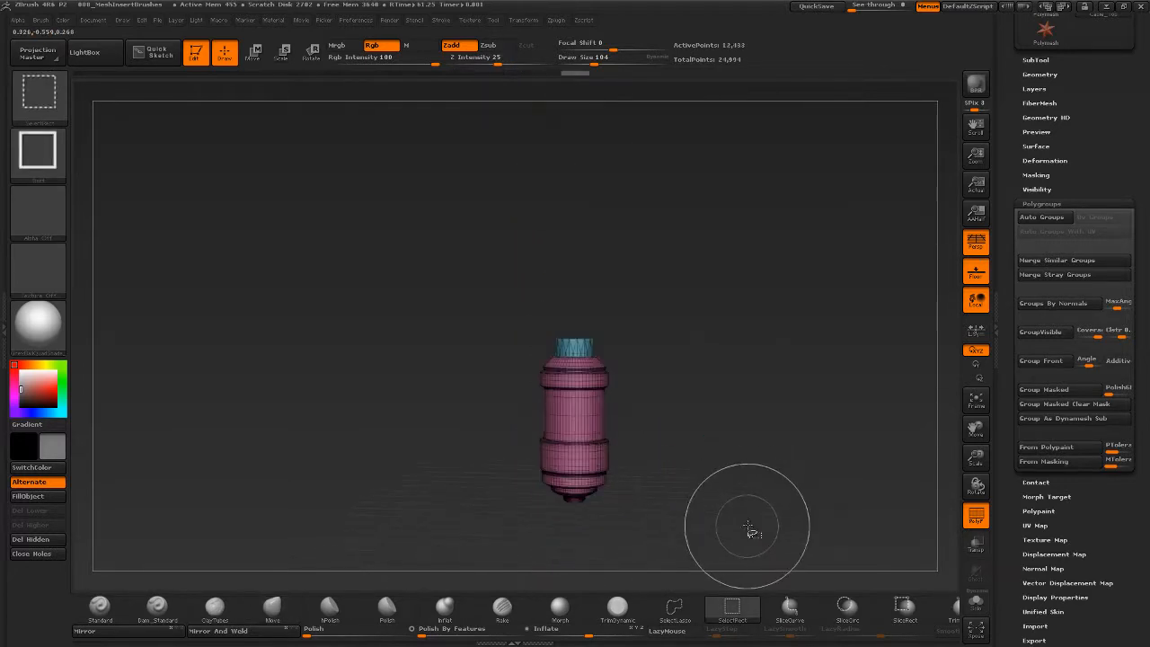
pyautogui.moveTo(707, 424); pyautogui.dragTo(708, 432)
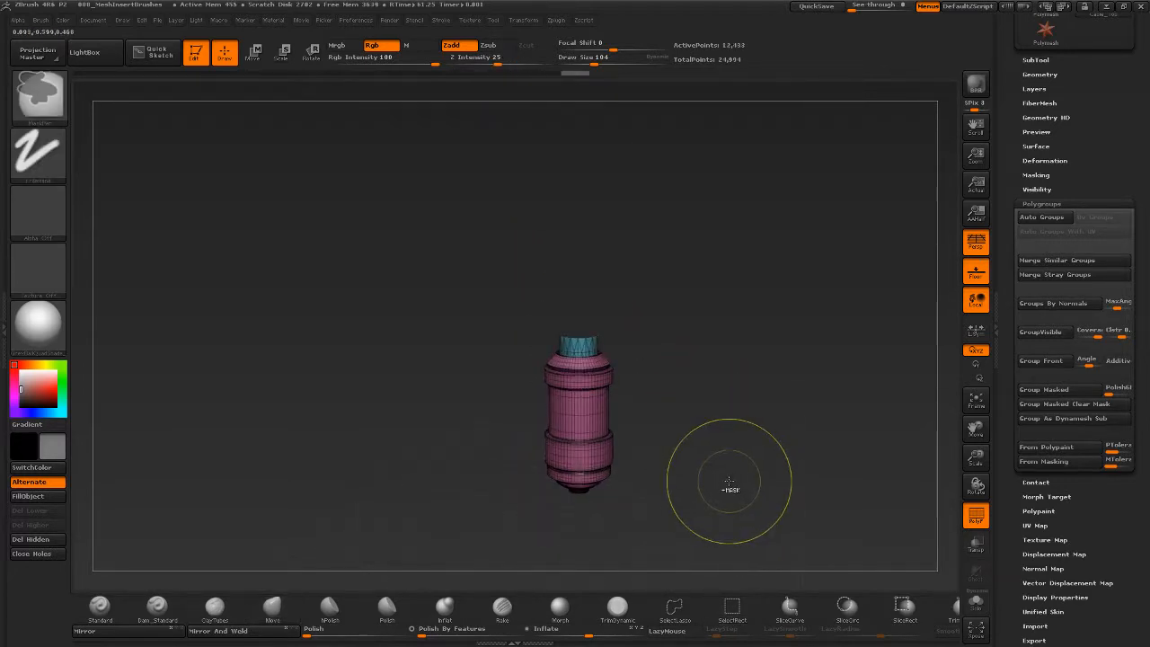
pyautogui.keyDown('ctrl'); pyautogui.keyDown('shift'); pyautogui.click(774, 394); pyautogui.keyUp('shift'); pyautogui.keyUp('ctrl')
pyautogui.moveTo(780, 343)
pyautogui.mouseDown()
pyautogui.moveTo(776, 356)
pyautogui.moveTo(784, 344)
pyautogui.mouseUp()
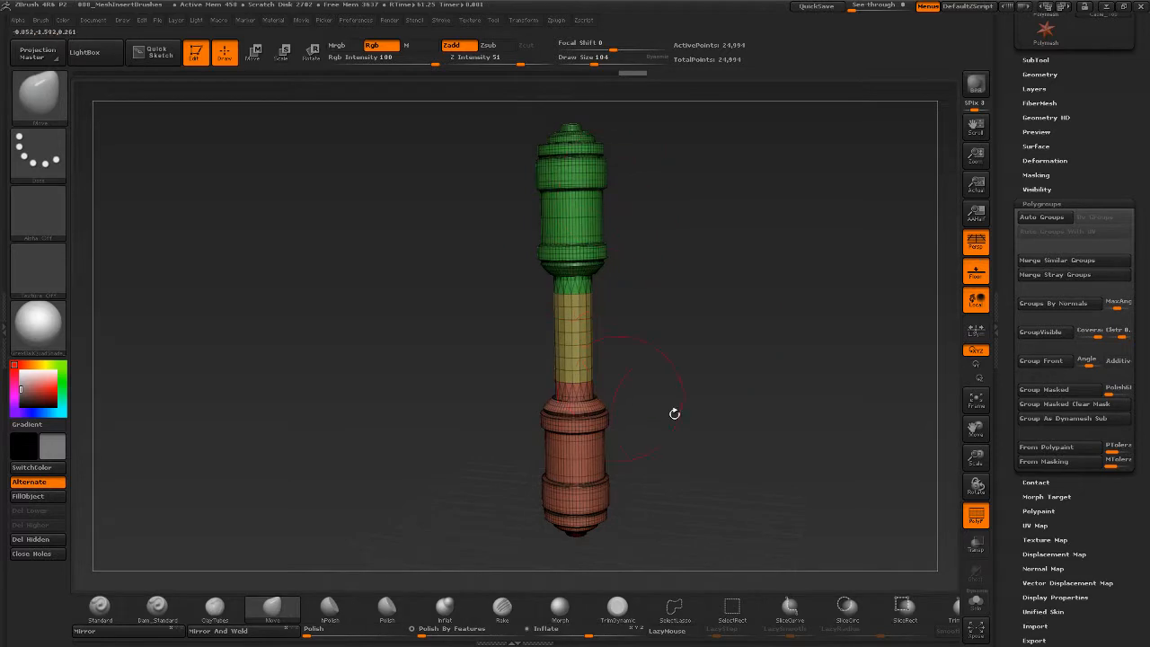
# Check the cable from its end, face it upright and create a new InsertMesh brush from it.
pyautogui.moveTo(674, 413)
pyautogui.mouseDown()
pyautogui.moveTo(713, 419)
pyautogui.moveTo(730, 389)
pyautogui.moveTo(734, 475)
pyautogui.moveTo(726, 465)
pyautogui.mouseUp()
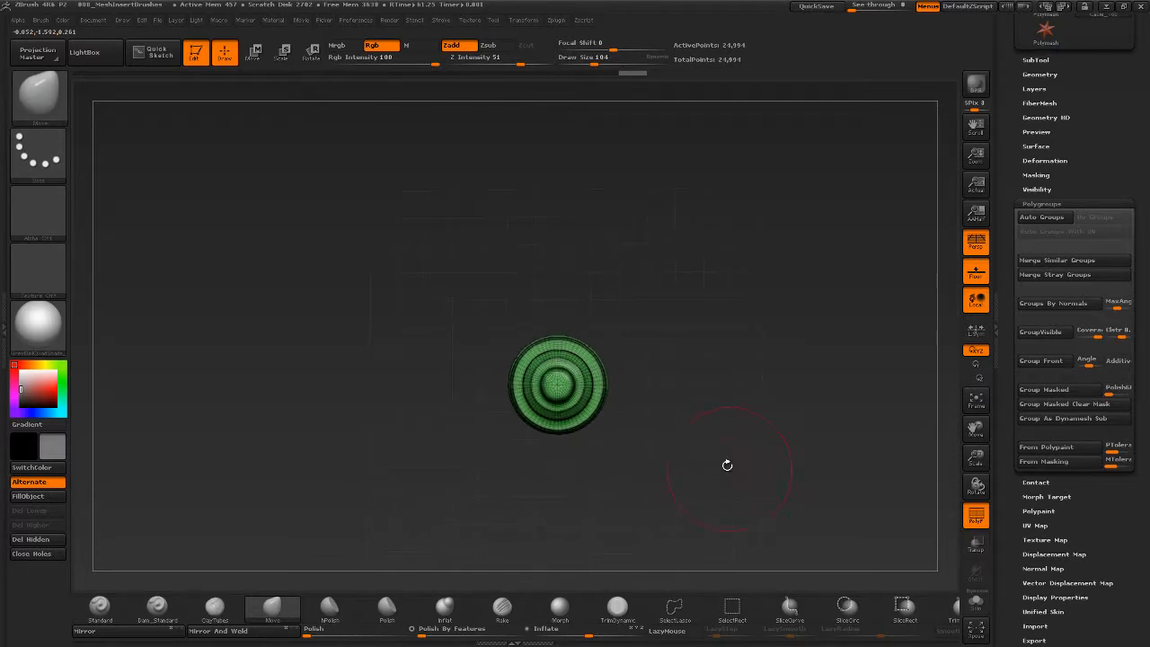
pyautogui.moveTo(689, 439); pyautogui.dragTo(702, 395)
pyautogui.press('f')
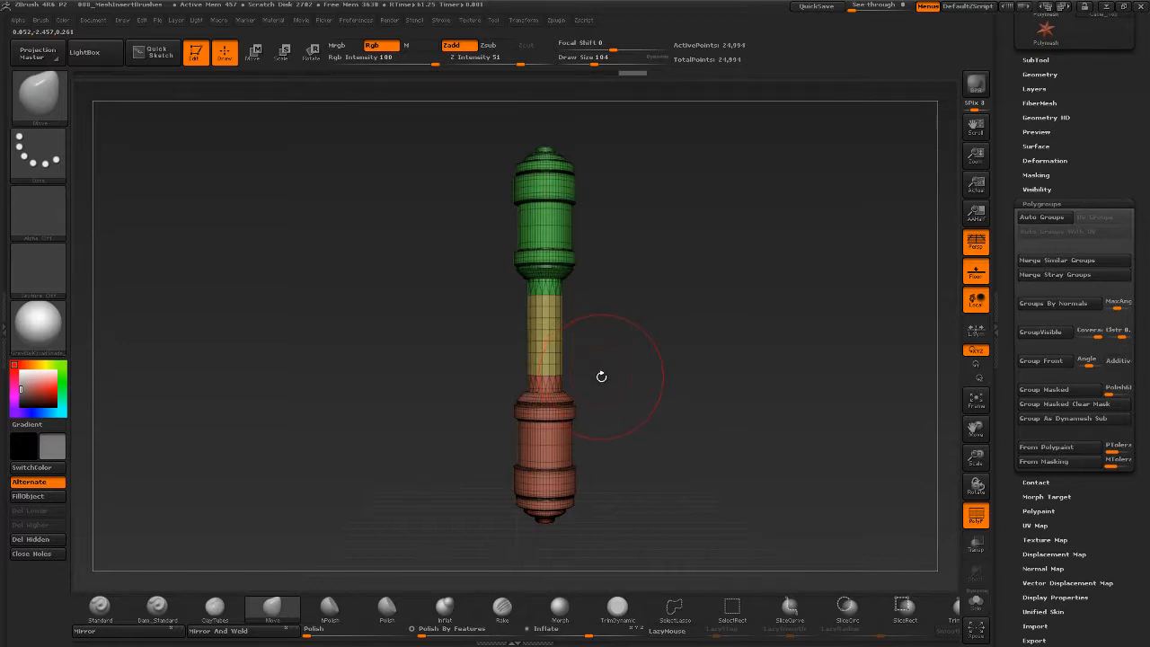
pyautogui.press('b')
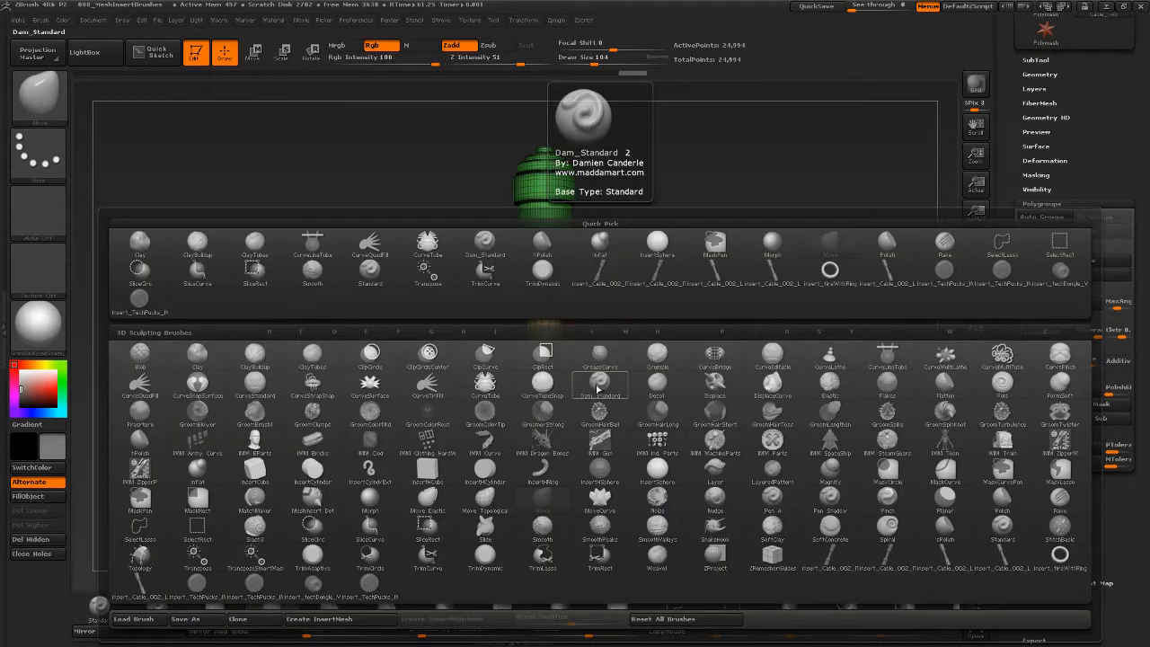
pyautogui.click(367, 618)
pyautogui.click(506, 212)
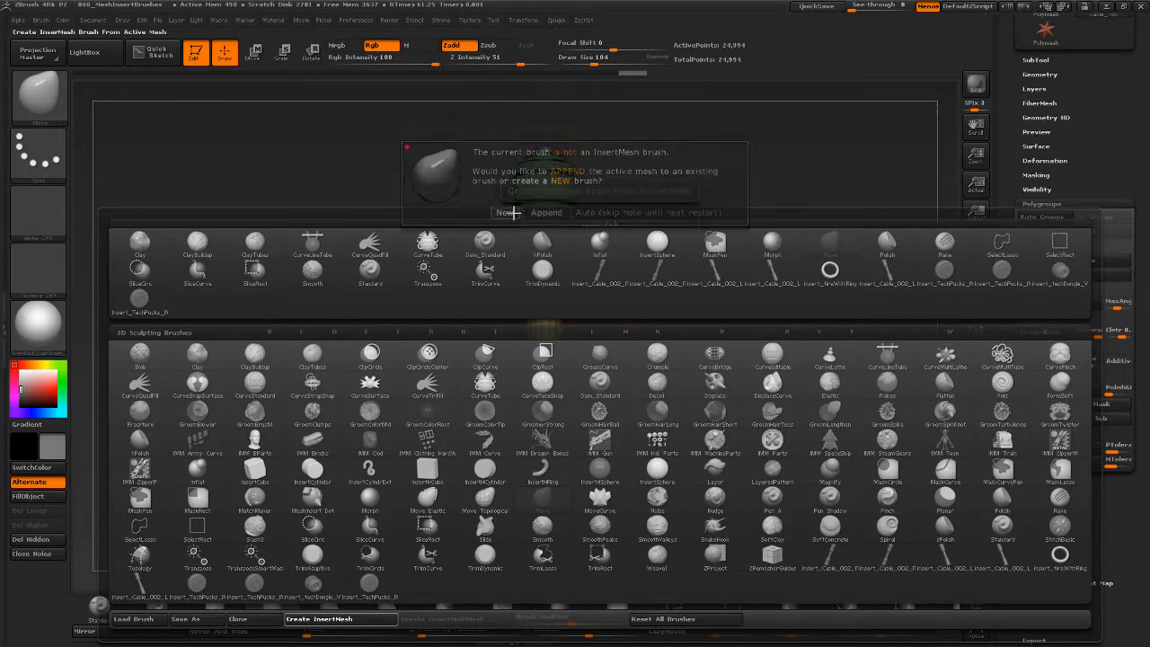
# Test the new insert brush by placing a large and a small cable copy on the mesh, undoing each.
pyautogui.moveTo(621, 424); pyautogui.dragTo(594, 304)
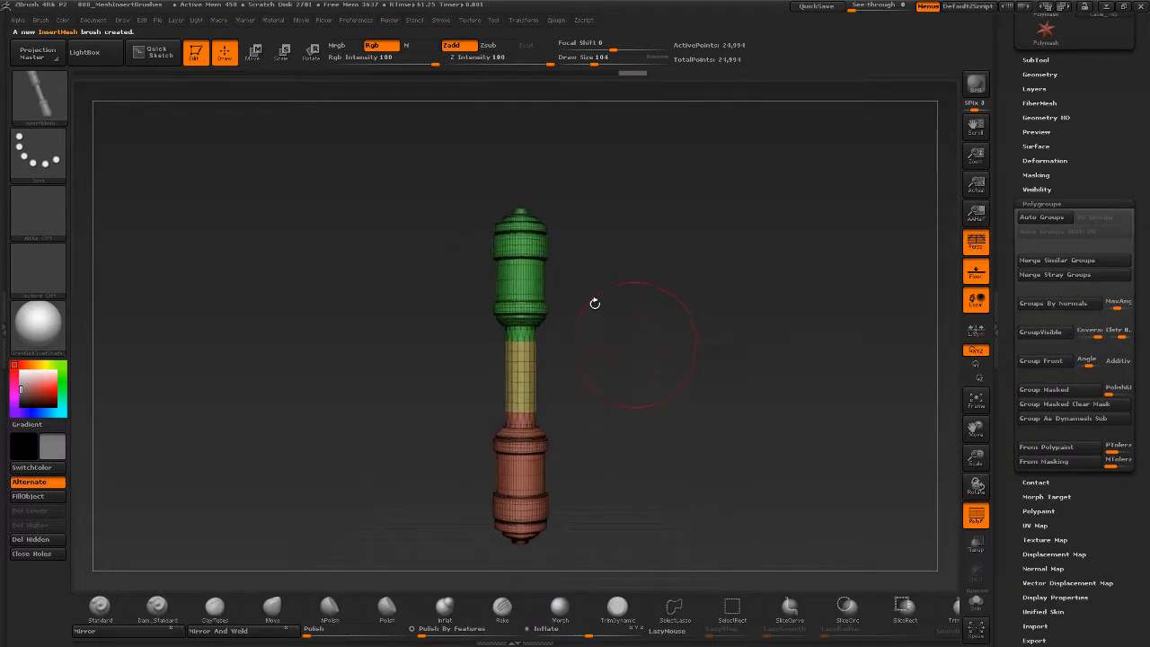
pyautogui.moveTo(544, 248); pyautogui.dragTo(686, 439)
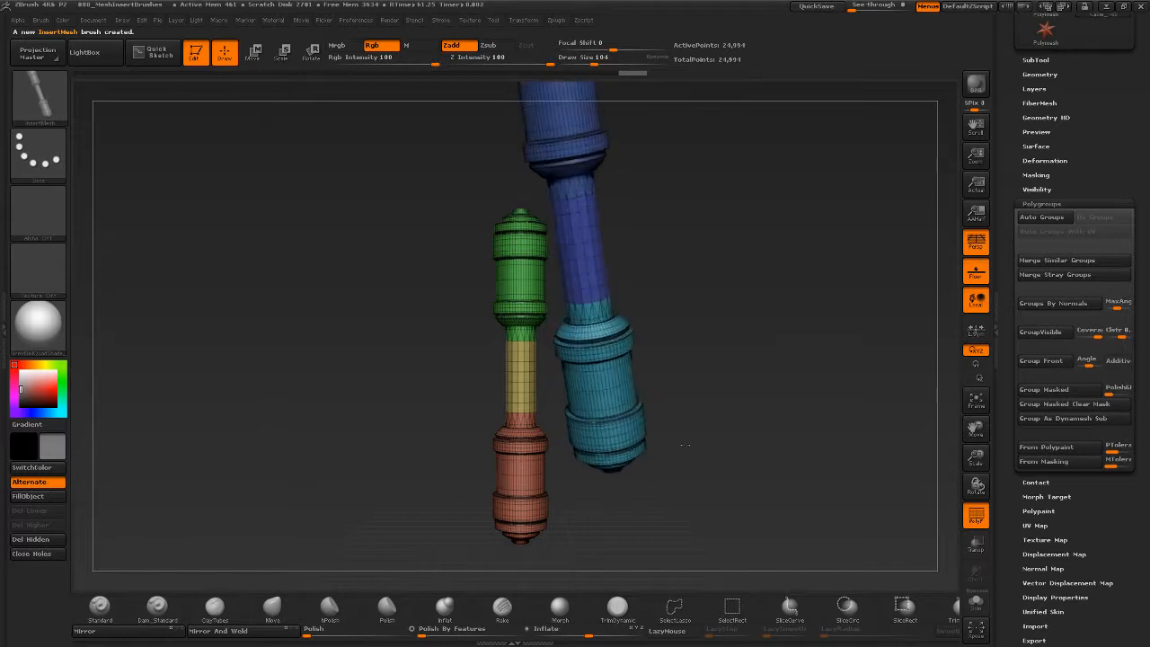
pyautogui.hotkey('ctrl', 'z')
pyautogui.moveTo(529, 243)
pyautogui.mouseDown()
pyautogui.moveTo(593, 359)
pyautogui.moveTo(539, 225)
pyautogui.mouseUp()
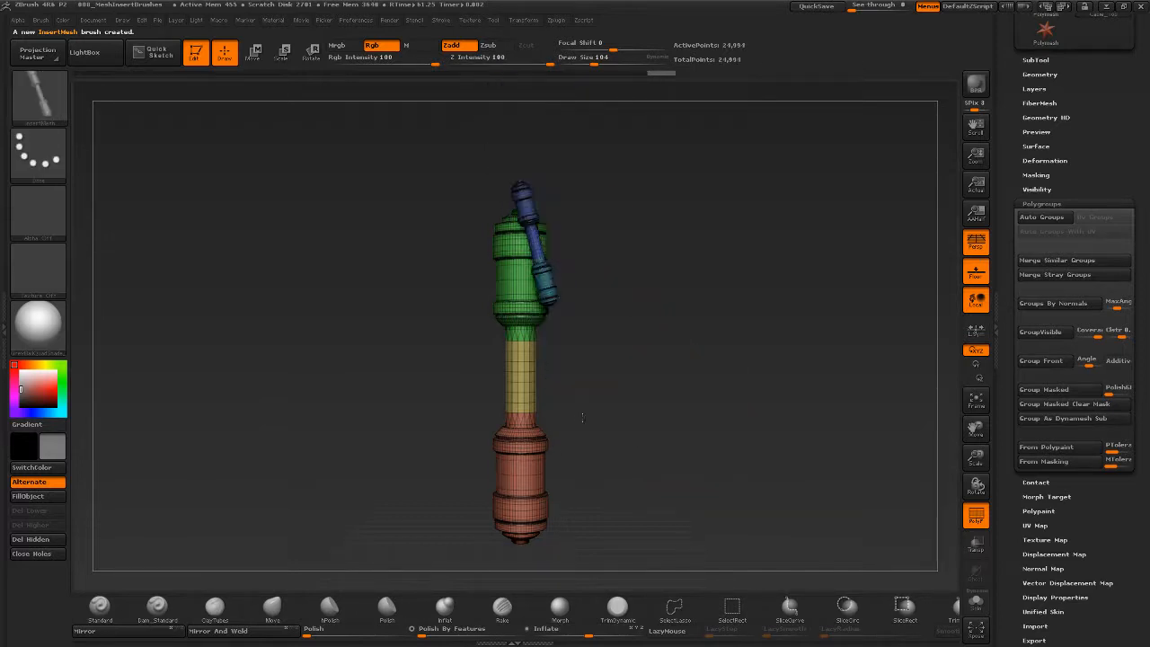
pyautogui.hotkey('ctrl', 'z')
pyautogui.moveTo(612, 308); pyautogui.dragTo(629, 300)
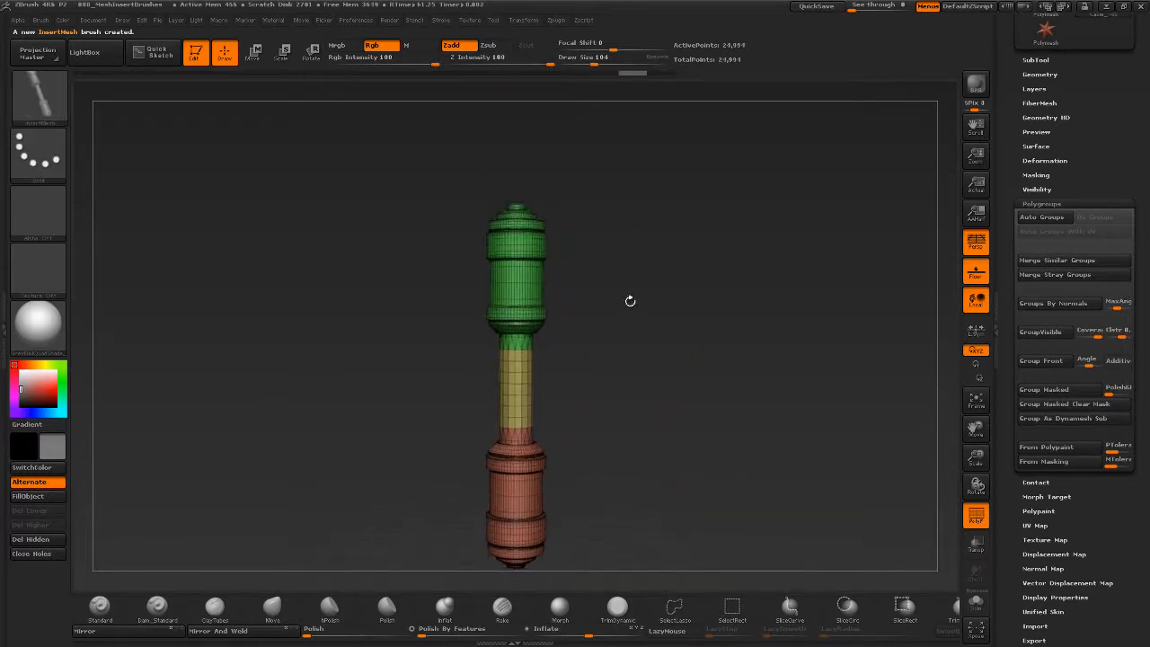
# Clear the Brush, Transform and Stroke palettes from above the Tool palette.
pyautogui.moveTo(679, 386); pyautogui.dragTo(686, 365)
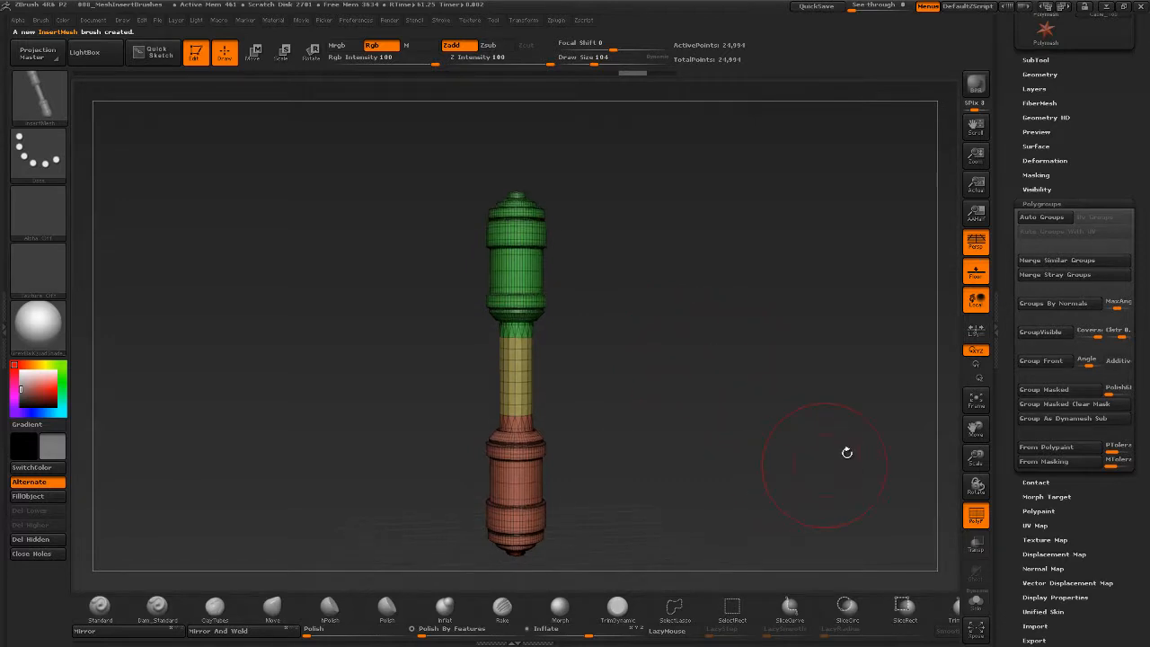
pyautogui.moveTo(1016, 160); pyautogui.dragTo(1033, 332)
pyautogui.click(1133, 18)
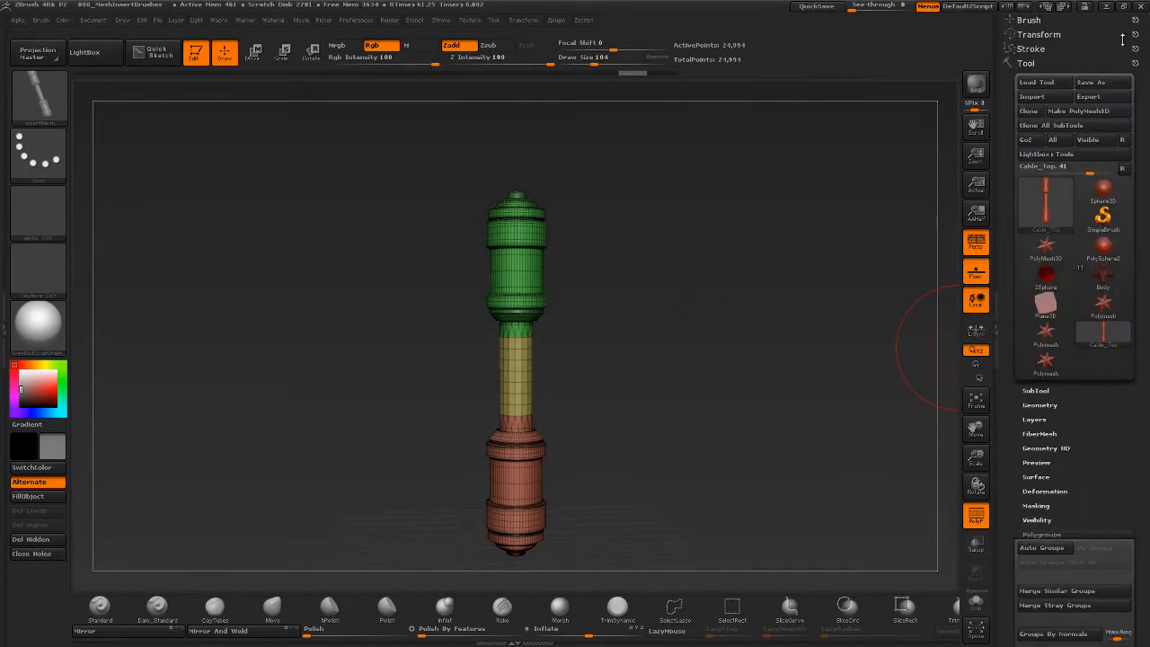
pyautogui.click(1134, 20)
pyautogui.click(1134, 19)
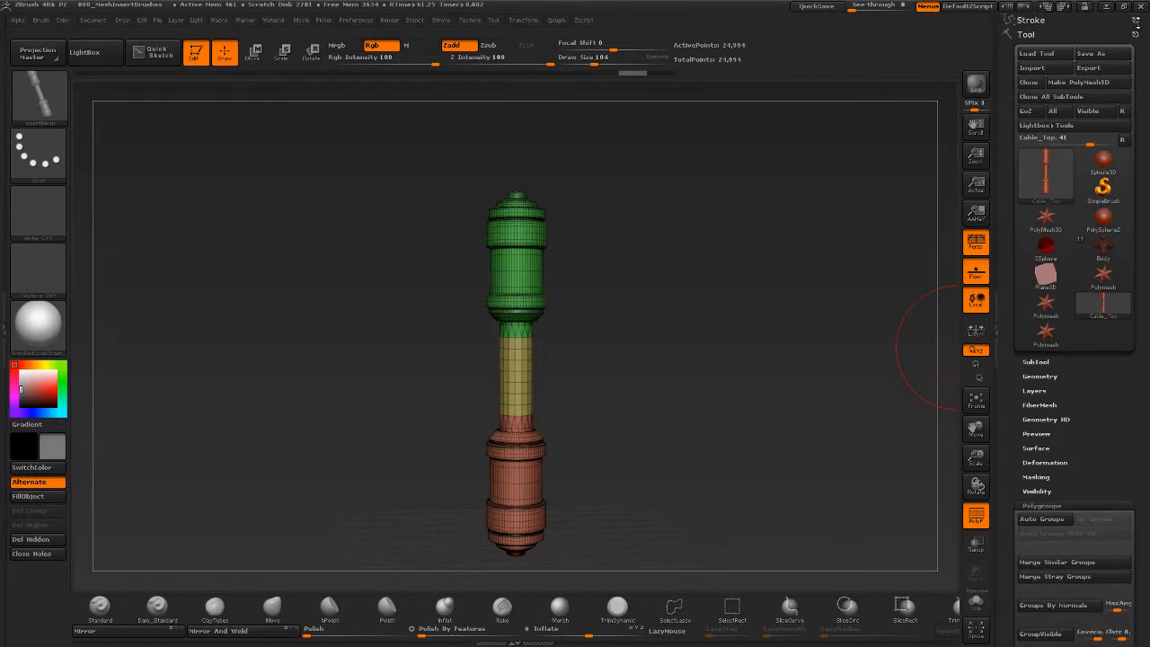
pyautogui.click(1134, 20)
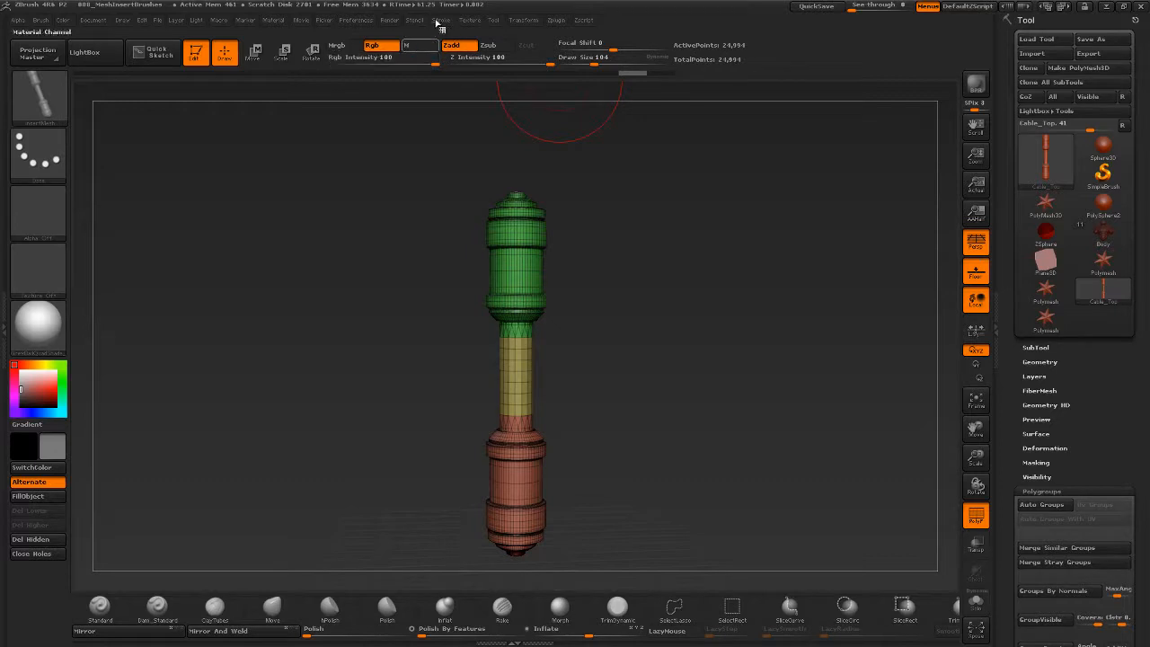
# Bring up the Stroke settings and turn on Curve Mode for the insert brush.
pyautogui.click(442, 23)
pyautogui.click(439, 38)
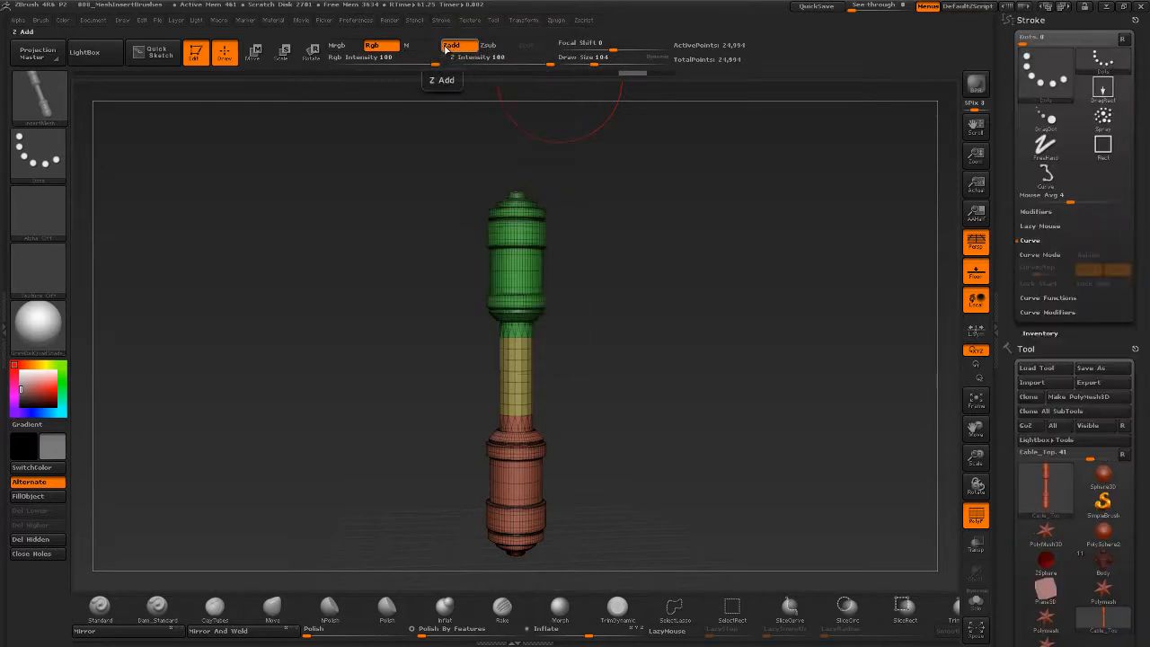
pyautogui.click(1031, 241)
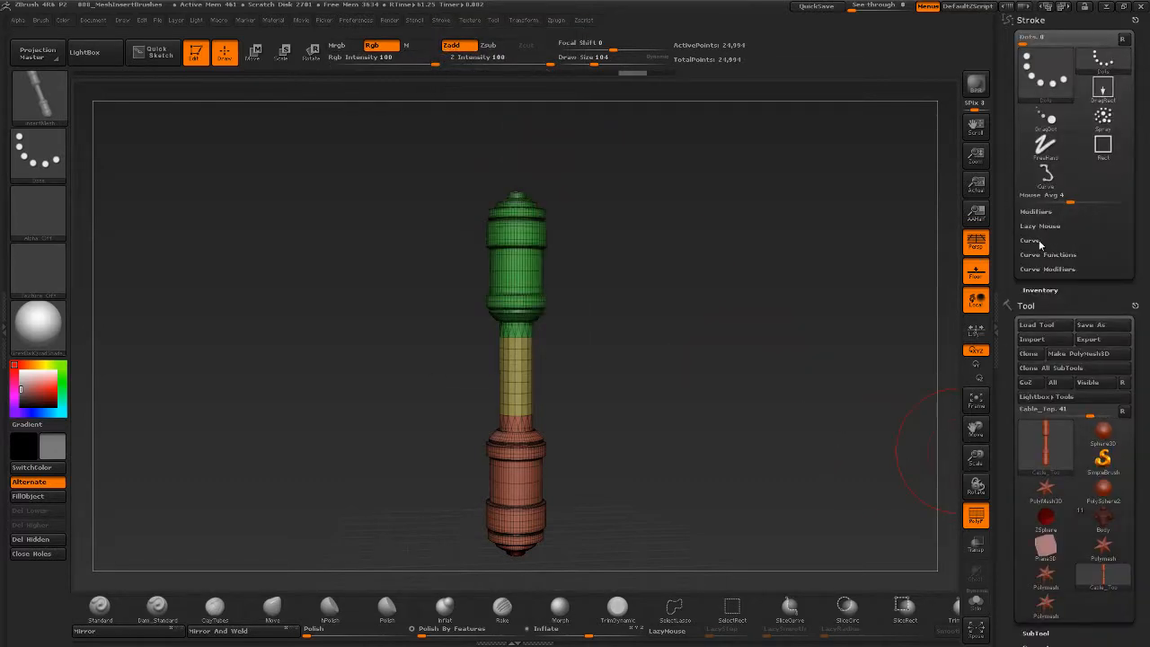
pyautogui.click(1038, 240)
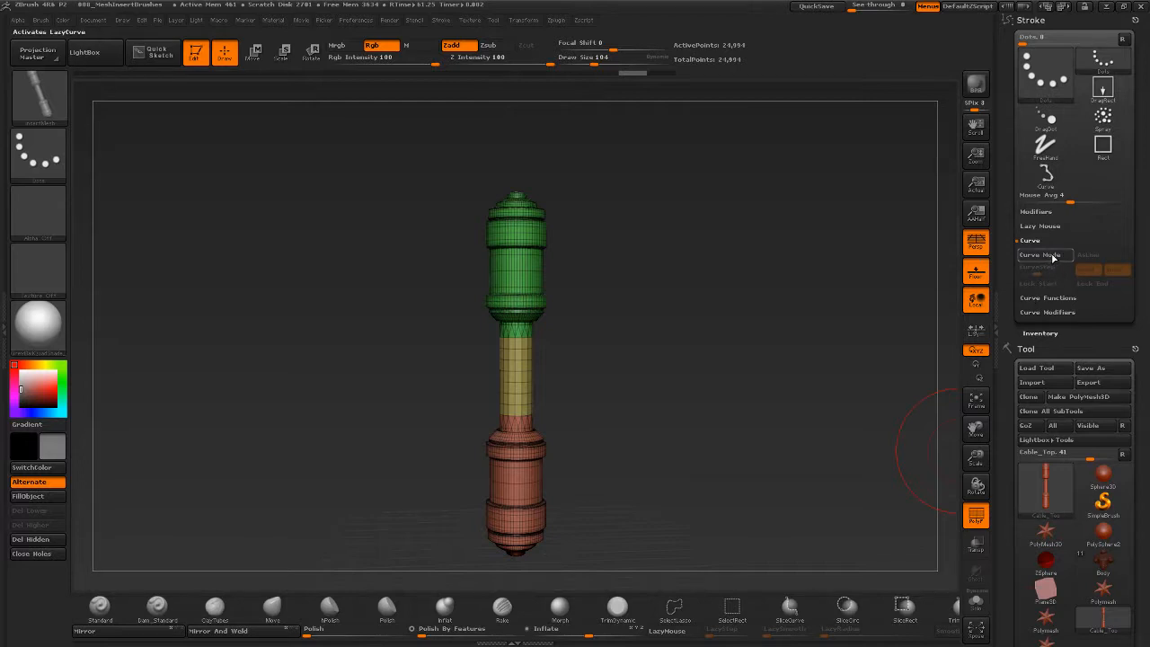
pyautogui.click(1051, 256)
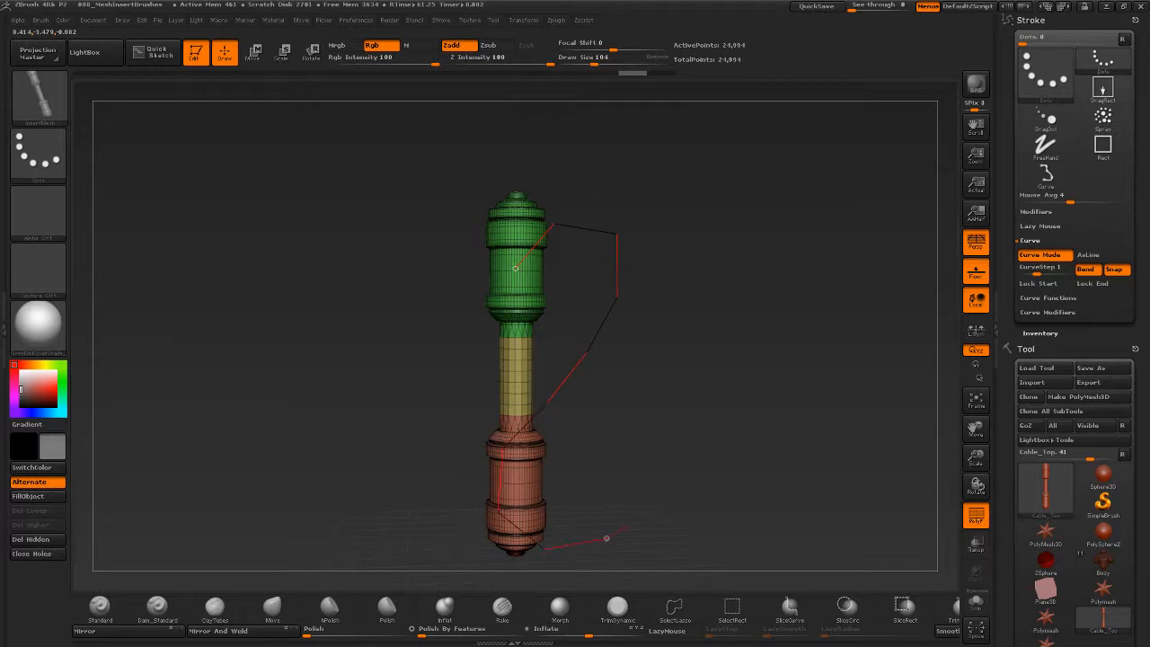
# Test the curve brush with a cable winding from the top connector past the bottom one, and undo it.
pyautogui.moveTo(837, 419); pyautogui.dragTo(838, 420)
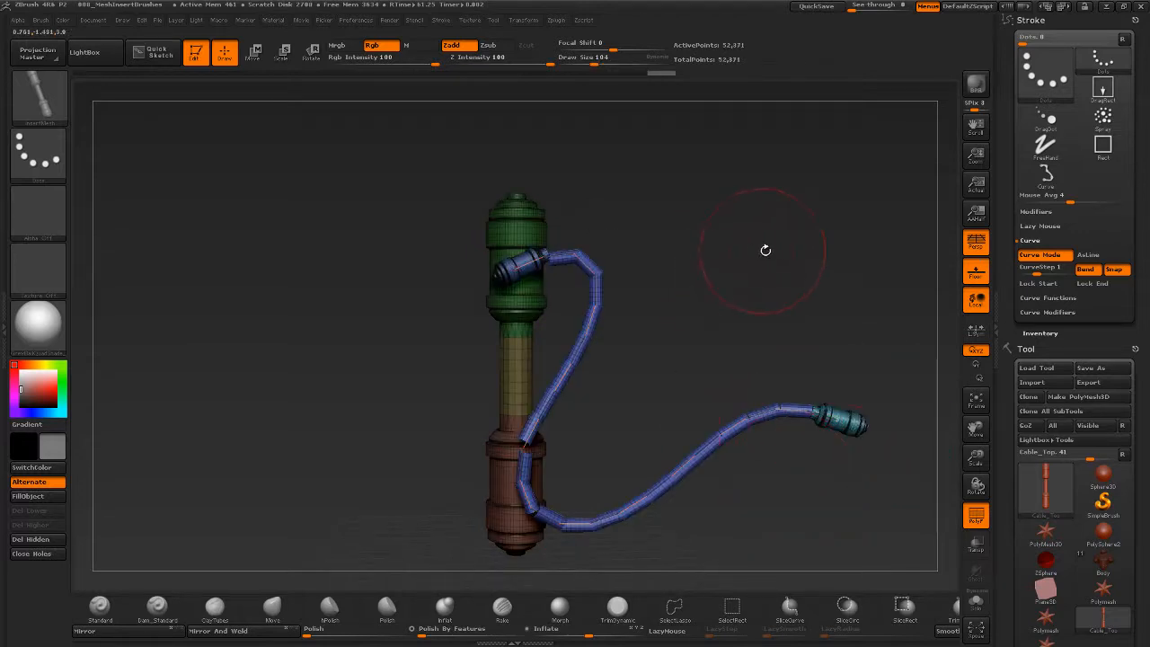
pyautogui.moveTo(774, 264)
pyautogui.keyDown('alt'); pyautogui.mouseDown()
pyautogui.moveTo(742, 262)
pyautogui.moveTo(748, 282)
pyautogui.moveTo(688, 260)
pyautogui.moveTo(745, 295)
pyautogui.mouseUp(); pyautogui.keyUp('alt')
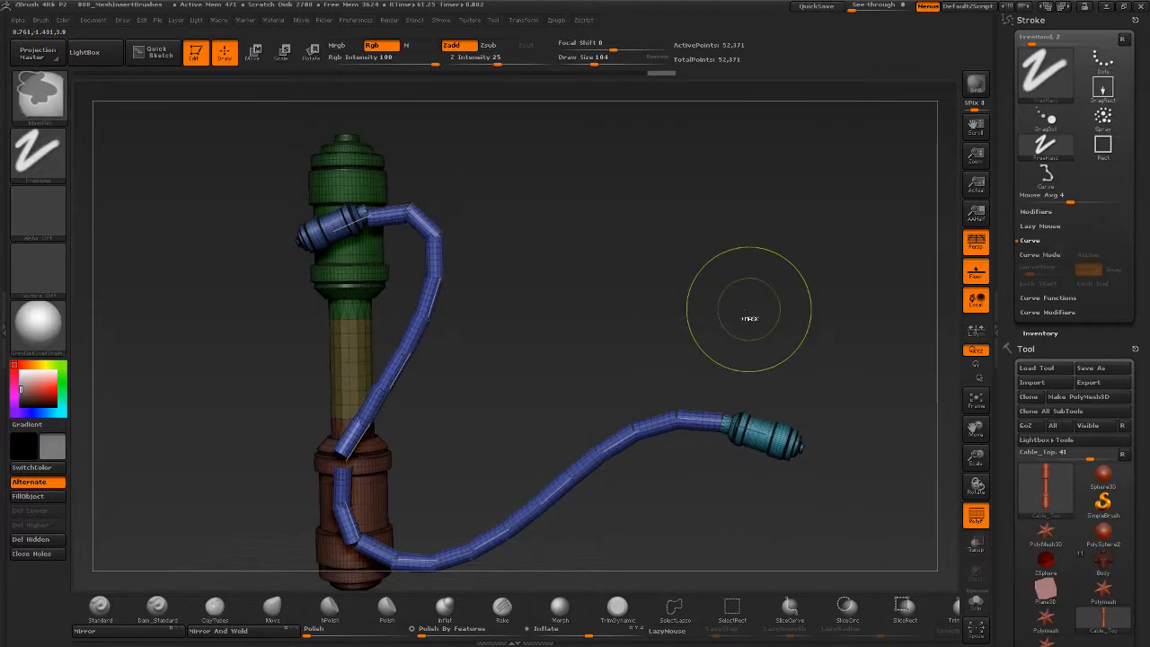
pyautogui.hotkey('ctrl', 'z')
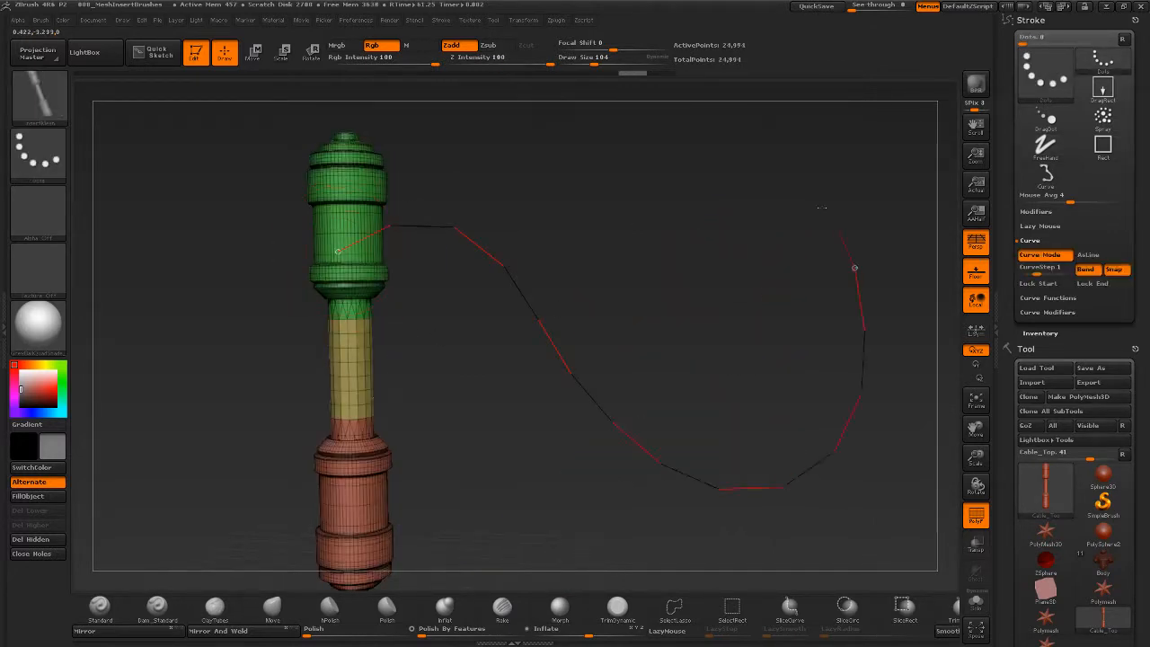
# Draw a test cable in a wide loop from the top connector through the empty space beside it, inspect it and undo it.
pyautogui.moveTo(821, 207); pyautogui.dragTo(639, 169)
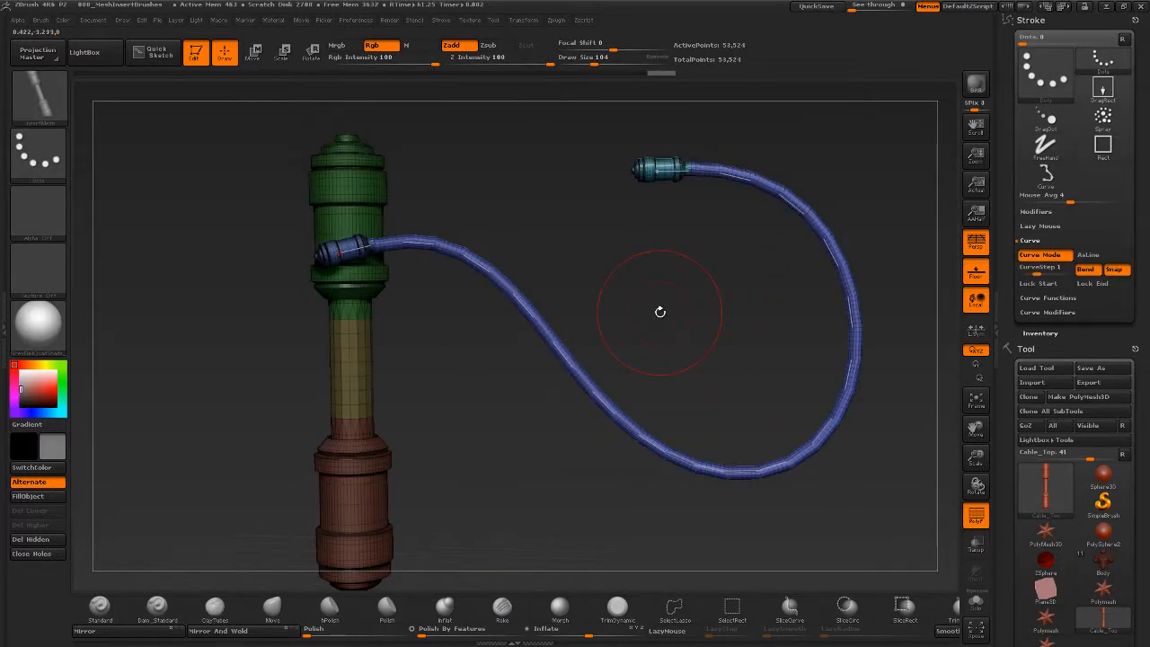
pyautogui.moveTo(857, 481)
pyautogui.mouseDown()
pyautogui.moveTo(836, 487)
pyautogui.moveTo(860, 473)
pyautogui.mouseUp()
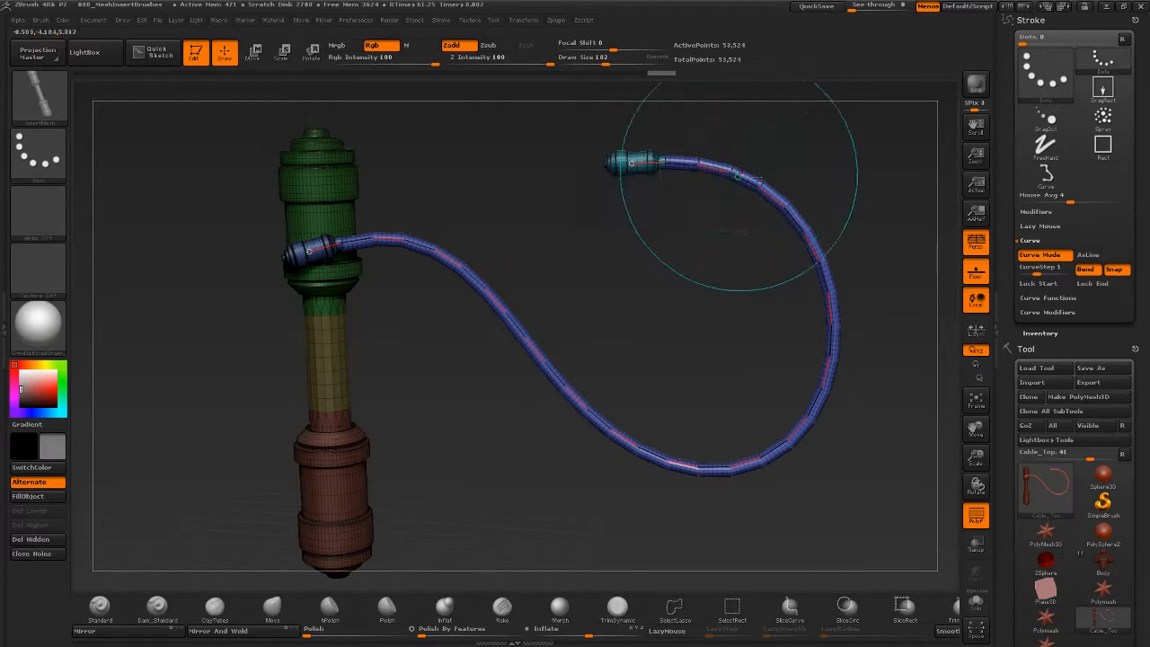
pyautogui.keyDown('alt'); pyautogui.moveTo(439, 361); pyautogui.dragTo(443, 378); pyautogui.keyUp('alt')
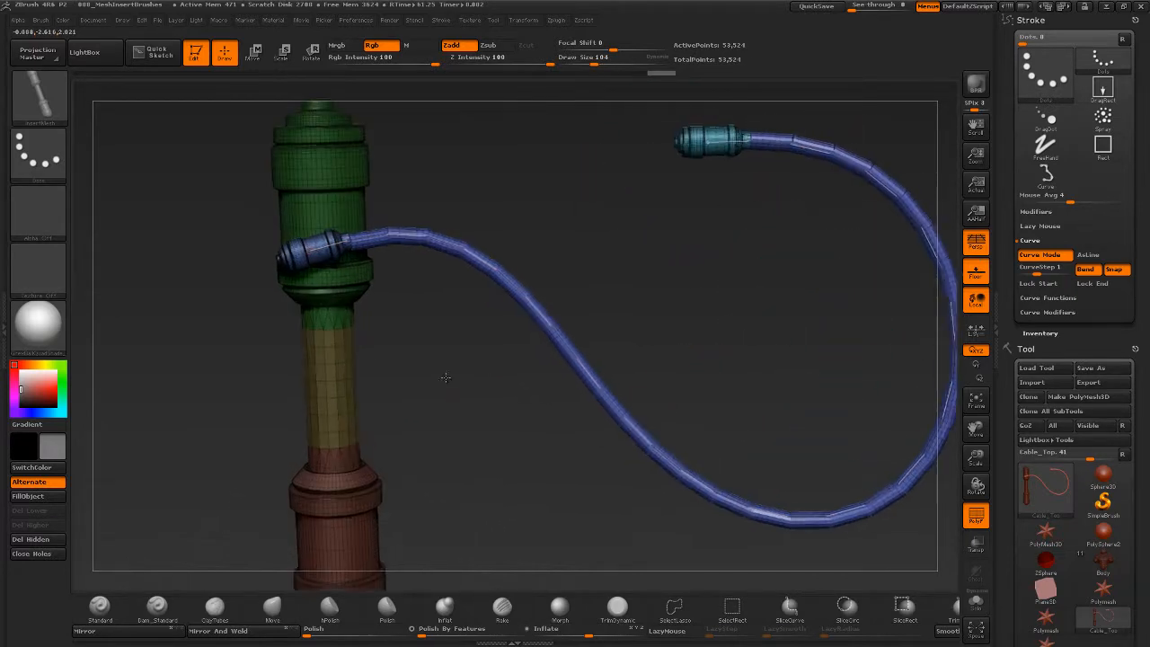
pyautogui.hotkey('ctrl', 'z')
# Reduce the Draw Size to 22 and draw a thin cable looping from the top connector through the empty space beside it.
pyautogui.press('s')
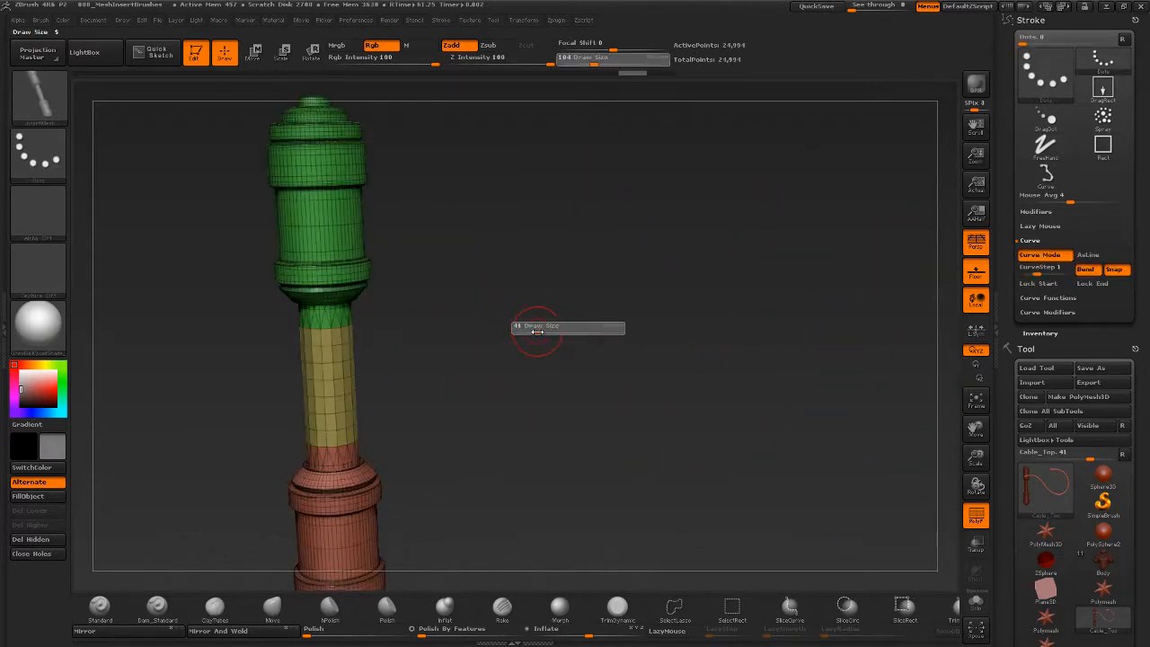
pyautogui.moveTo(536, 332); pyautogui.dragTo(535, 326)
pyautogui.press('s')
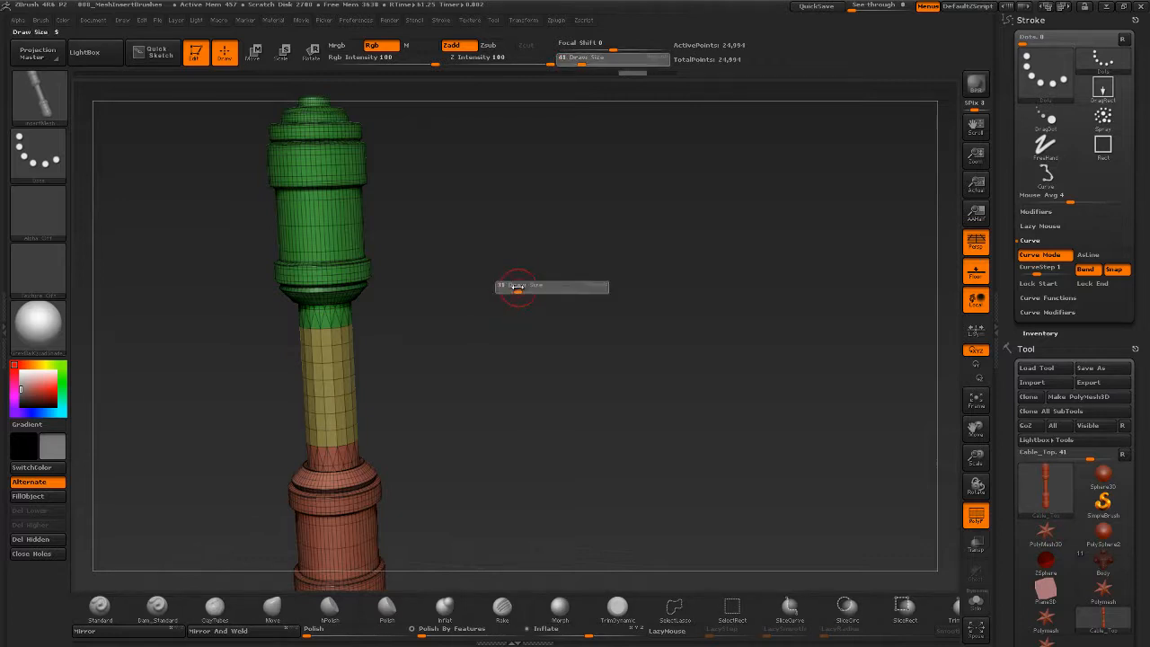
pyautogui.moveTo(519, 289); pyautogui.dragTo(513, 288)
pyautogui.moveTo(882, 340); pyautogui.dragTo(692, 262)
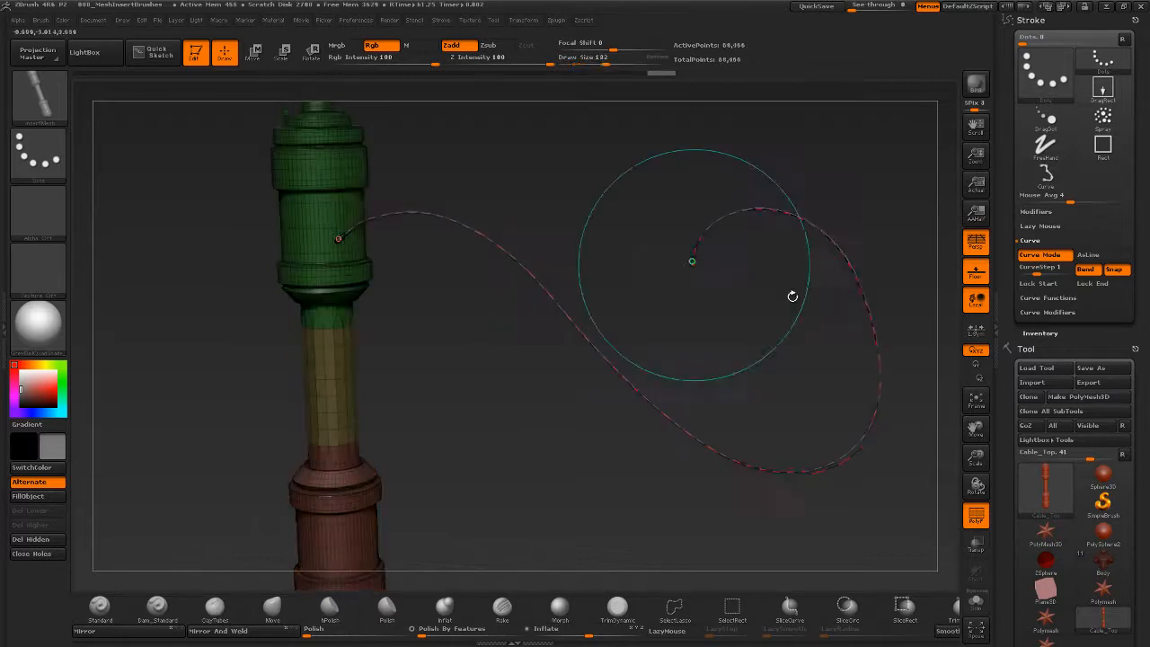
pyautogui.moveTo(586, 462)
pyautogui.mouseDown()
pyautogui.moveTo(563, 473)
pyautogui.moveTo(593, 477)
pyautogui.moveTo(544, 383)
pyautogui.moveTo(465, 352)
pyautogui.mouseUp()
pyautogui.moveTo(715, 368)
pyautogui.mouseDown()
pyautogui.moveTo(764, 368)
pyautogui.moveTo(735, 372)
pyautogui.mouseUp()
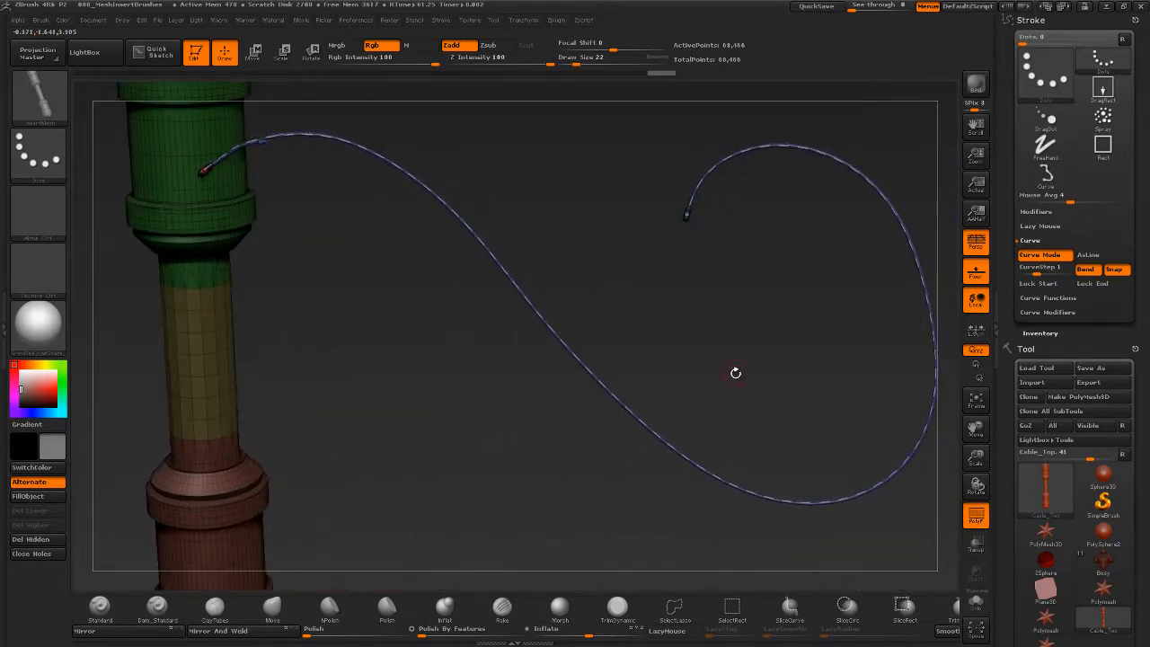
pyautogui.moveTo(566, 484); pyautogui.dragTo(374, 198)
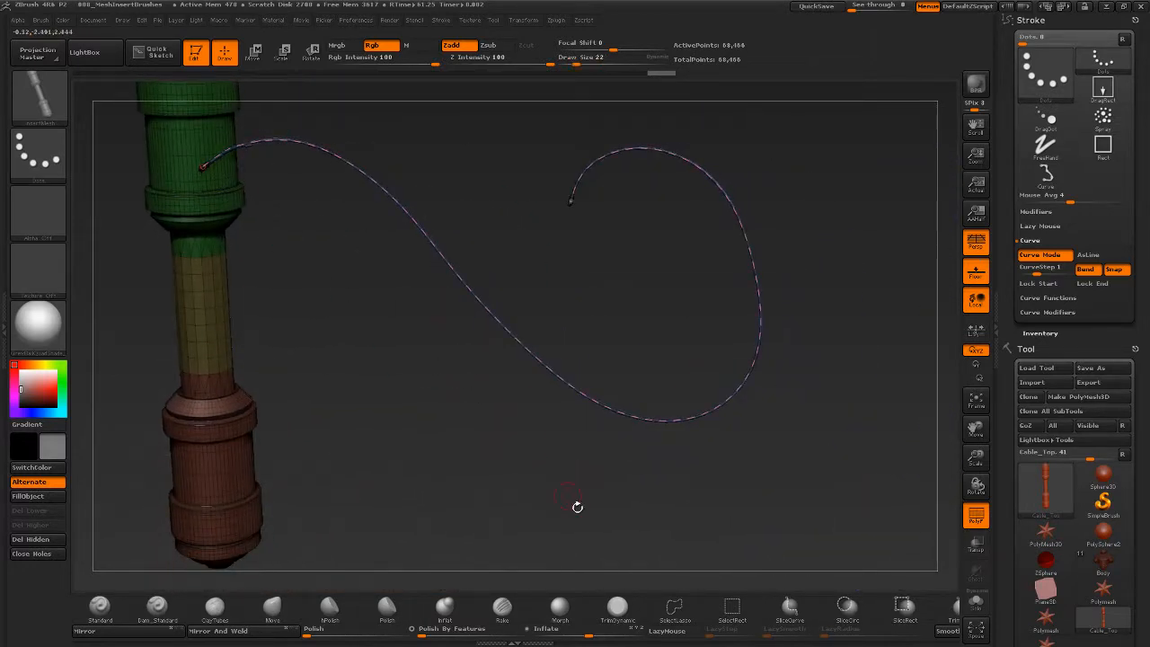
pyautogui.moveTo(562, 535); pyautogui.dragTo(554, 483)
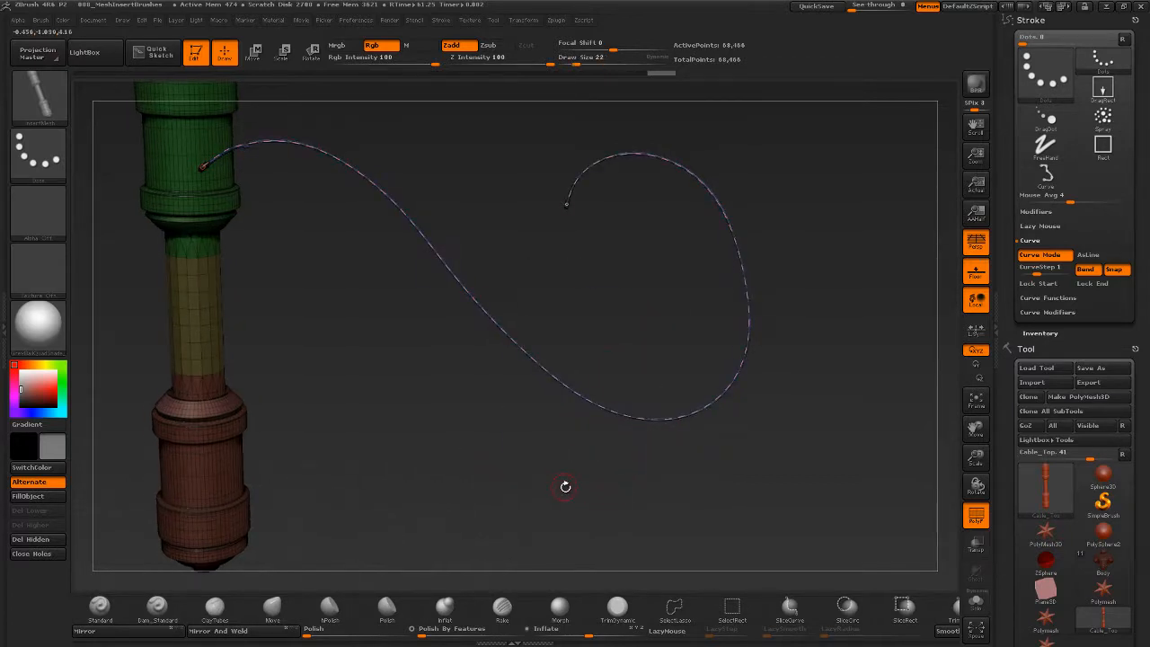
# Set the Draw Size to 97 and update the curve so the cable takes on the larger size.
pyautogui.press('s')
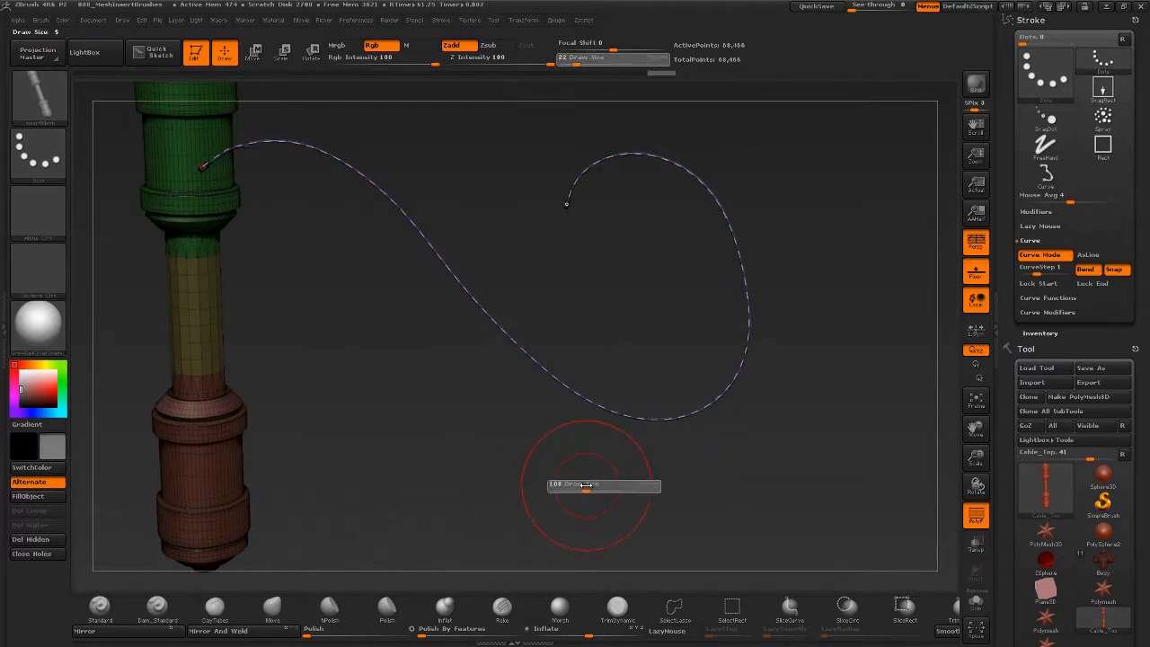
pyautogui.moveTo(586, 485); pyautogui.dragTo(584, 485)
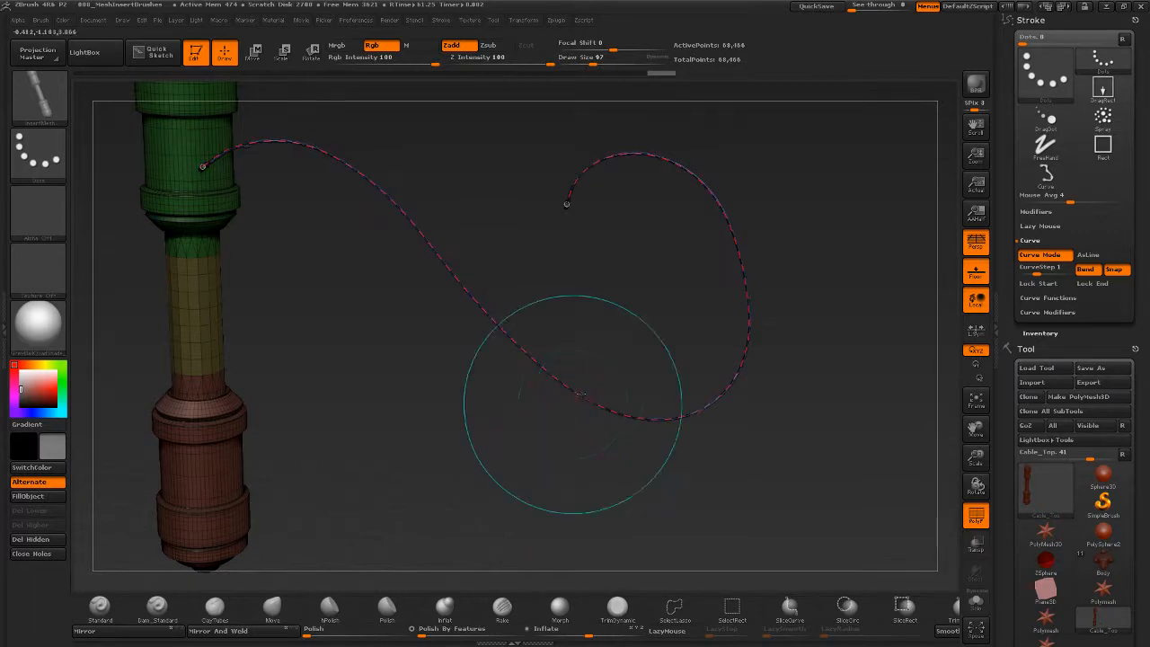
pyautogui.click(589, 401)
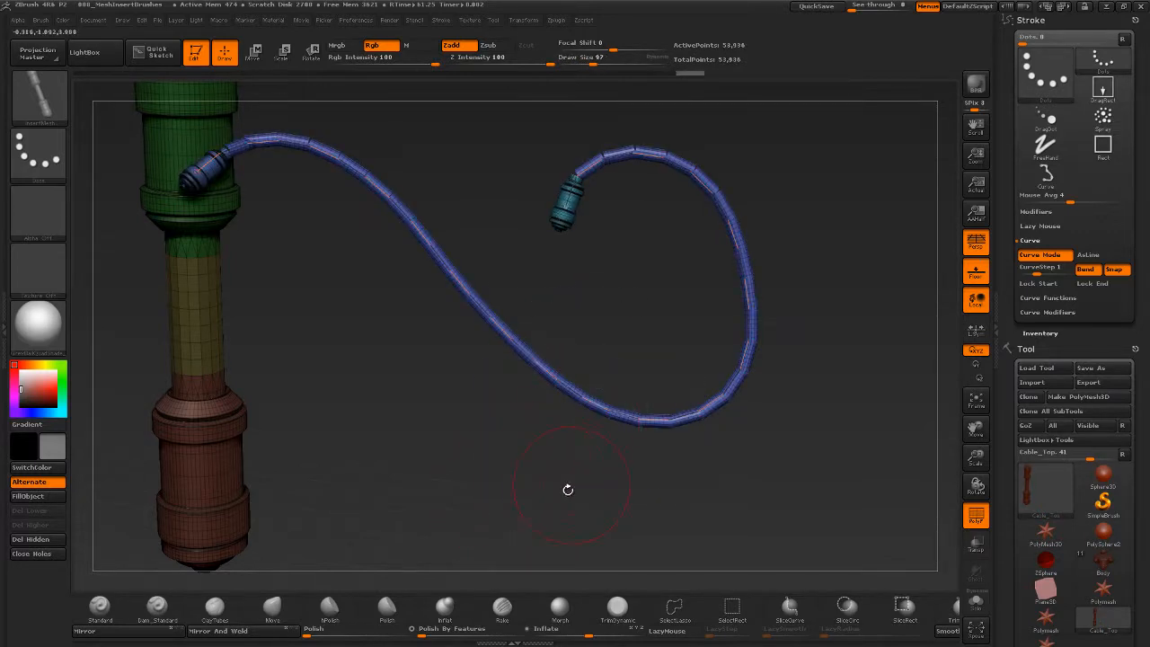
pyautogui.moveTo(566, 488); pyautogui.dragTo(564, 470)
pyautogui.click(466, 489)
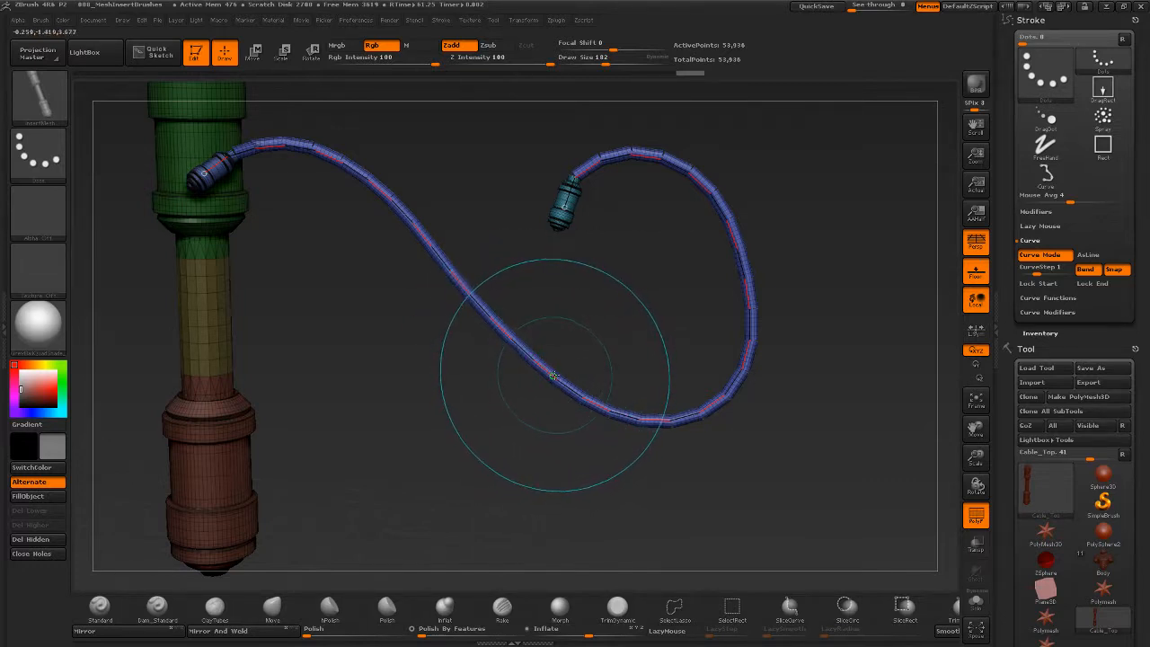
# Narrow the curve's editing range and bend the middle and outer loop of the cable by pulling its curve.
pyautogui.press('s')
pyautogui.moveTo(557, 378)
pyautogui.mouseDown()
pyautogui.moveTo(534, 382)
pyautogui.moveTo(614, 326)
pyautogui.mouseUp()
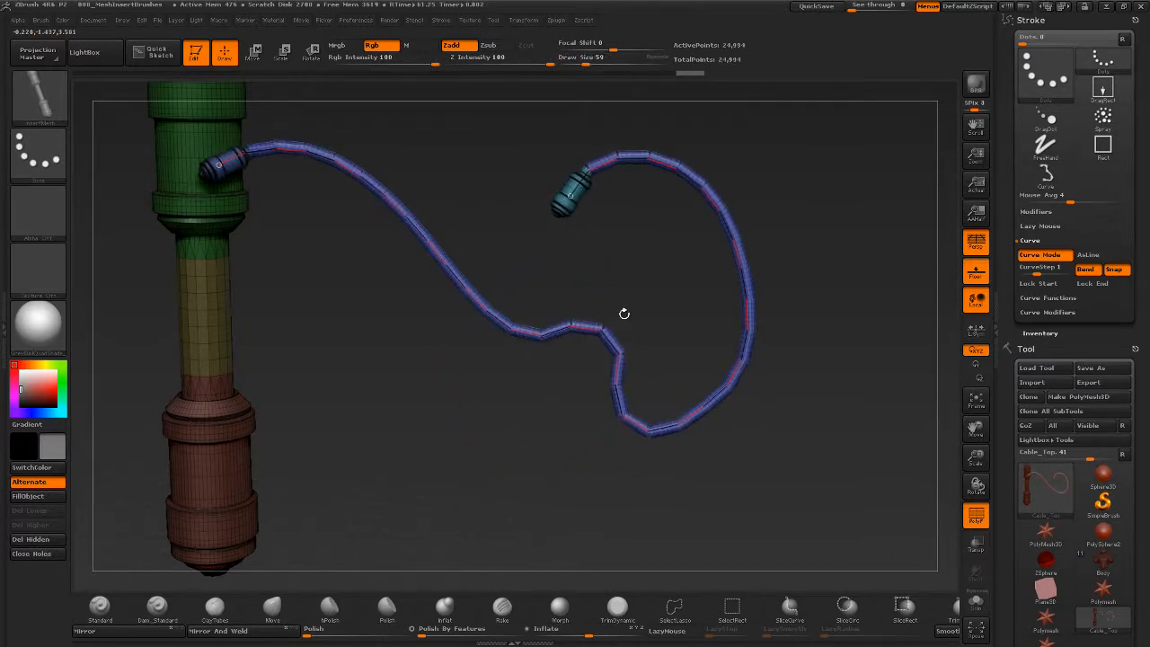
pyautogui.moveTo(686, 422); pyautogui.dragTo(718, 438)
pyautogui.moveTo(739, 336); pyautogui.dragTo(703, 370)
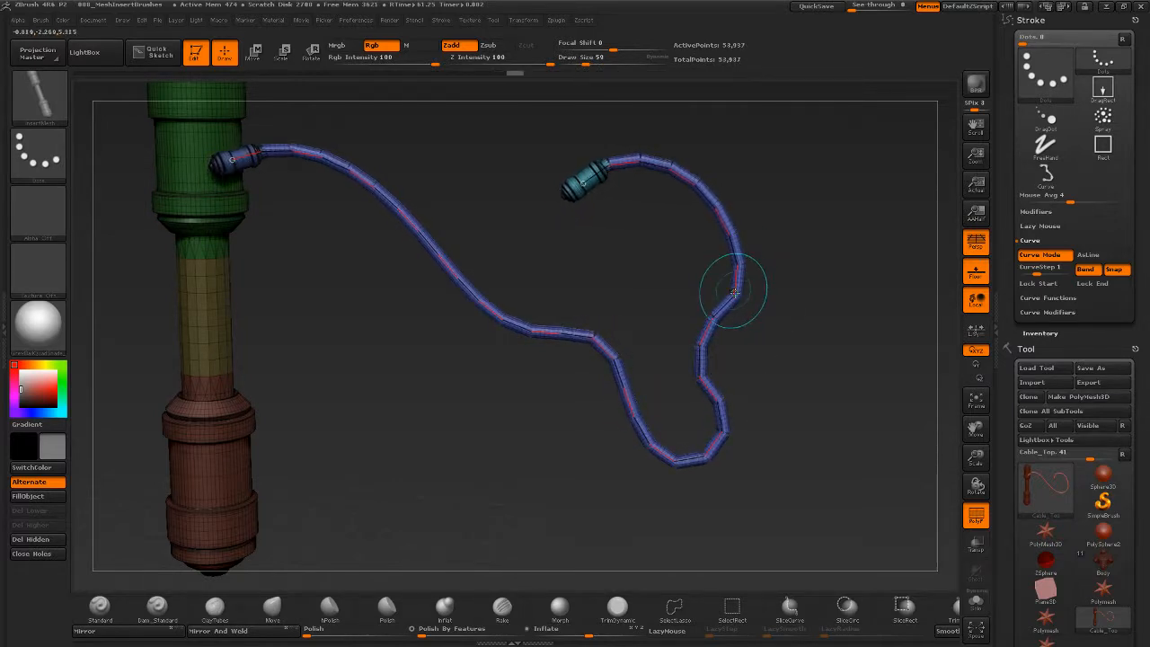
pyautogui.moveTo(736, 289); pyautogui.dragTo(758, 289)
pyautogui.moveTo(745, 248); pyautogui.dragTo(753, 237)
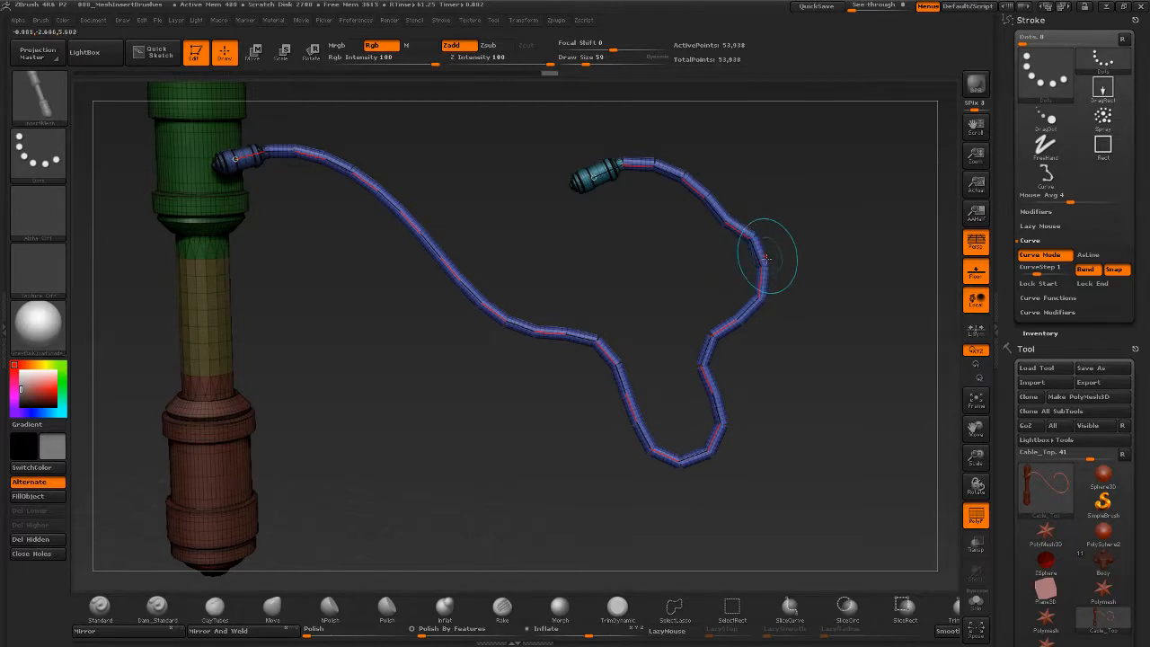
# Widen the curve's editing range, reshape the cable into a broad U-shaped bend and reposition both of its ends.
pyautogui.press('s')
pyautogui.moveTo(764, 269)
pyautogui.mouseDown()
pyautogui.moveTo(801, 274)
pyautogui.moveTo(790, 273)
pyautogui.mouseUp()
pyautogui.moveTo(753, 237); pyautogui.dragTo(798, 213)
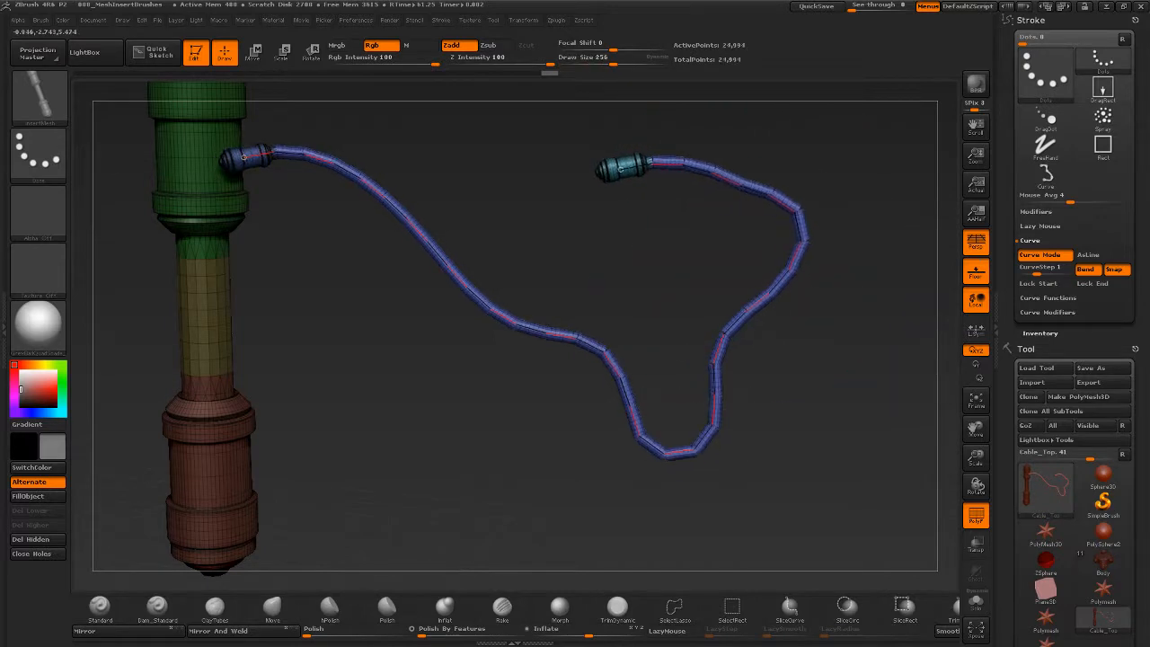
pyautogui.moveTo(597, 351); pyautogui.dragTo(497, 490)
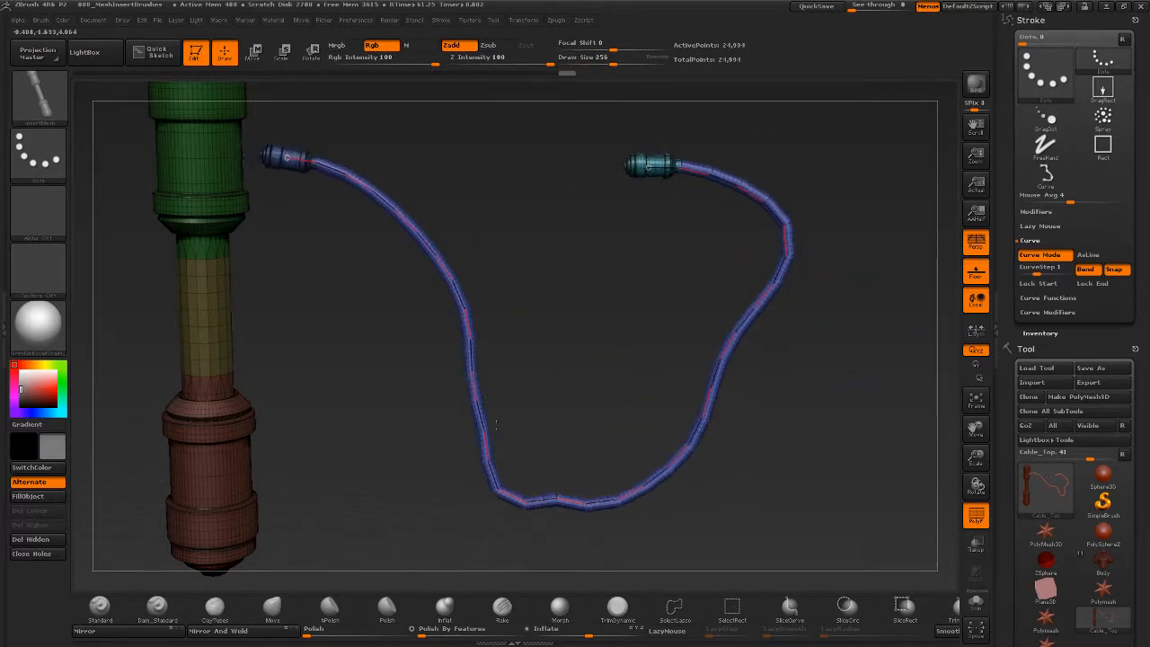
pyautogui.moveTo(283, 159); pyautogui.dragTo(203, 225)
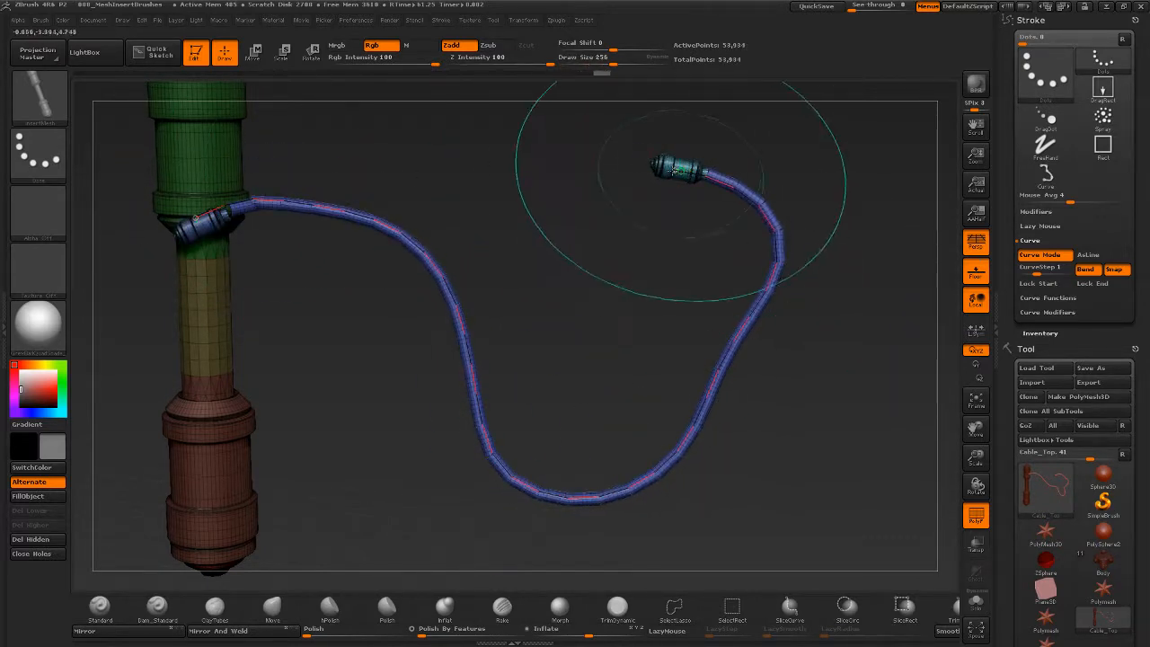
pyautogui.moveTo(677, 165)
pyautogui.mouseDown()
pyautogui.moveTo(580, 137)
pyautogui.moveTo(505, 136)
pyautogui.mouseUp()
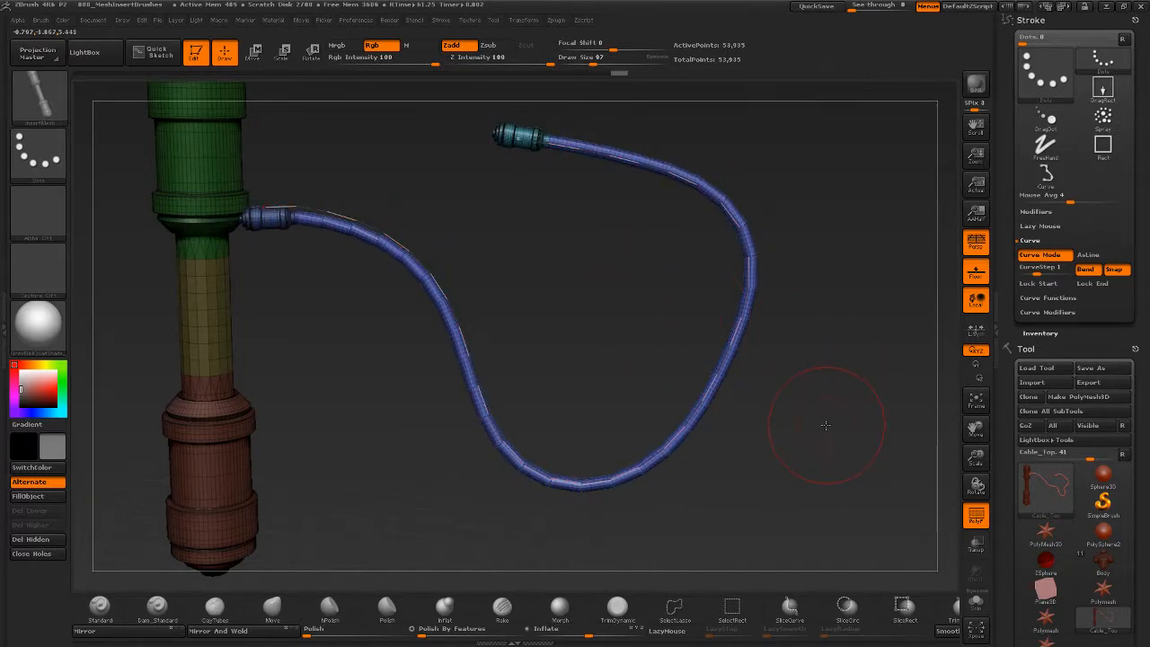
# Set the Draw Size to 74 and update the cable to the thinner size.
pyautogui.moveTo(825, 424); pyautogui.dragTo(773, 351)
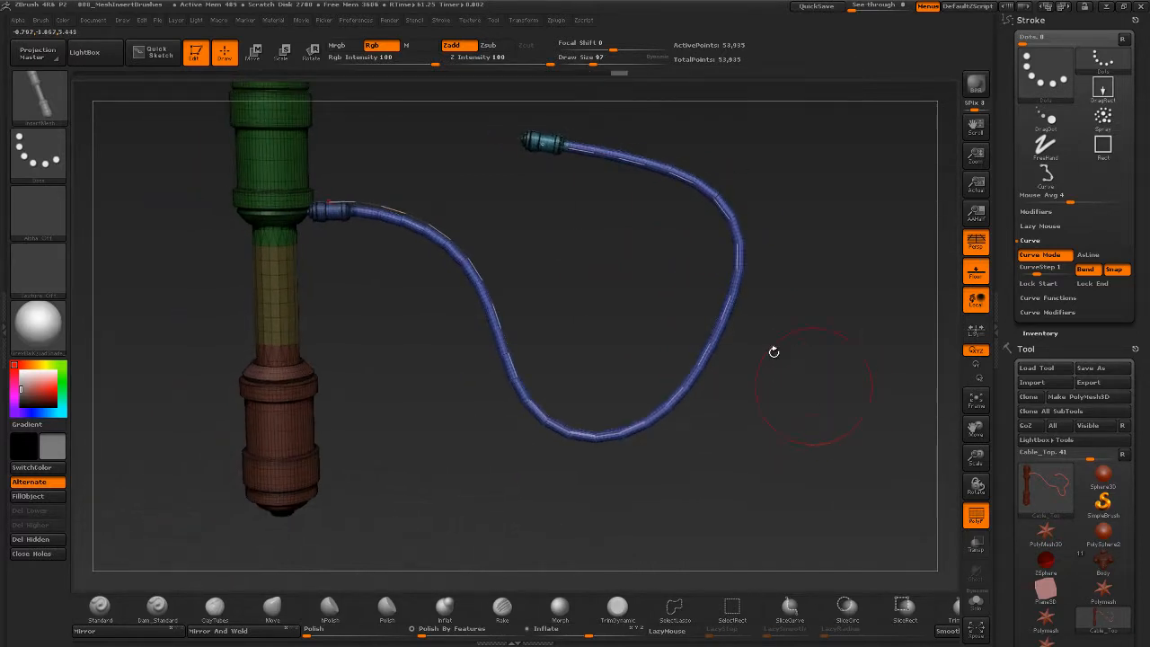
pyautogui.press('s')
pyautogui.click(815, 373)
pyautogui.keyDown('alt'); pyautogui.moveTo(824, 312); pyautogui.dragTo(800, 300); pyautogui.keyUp('alt')
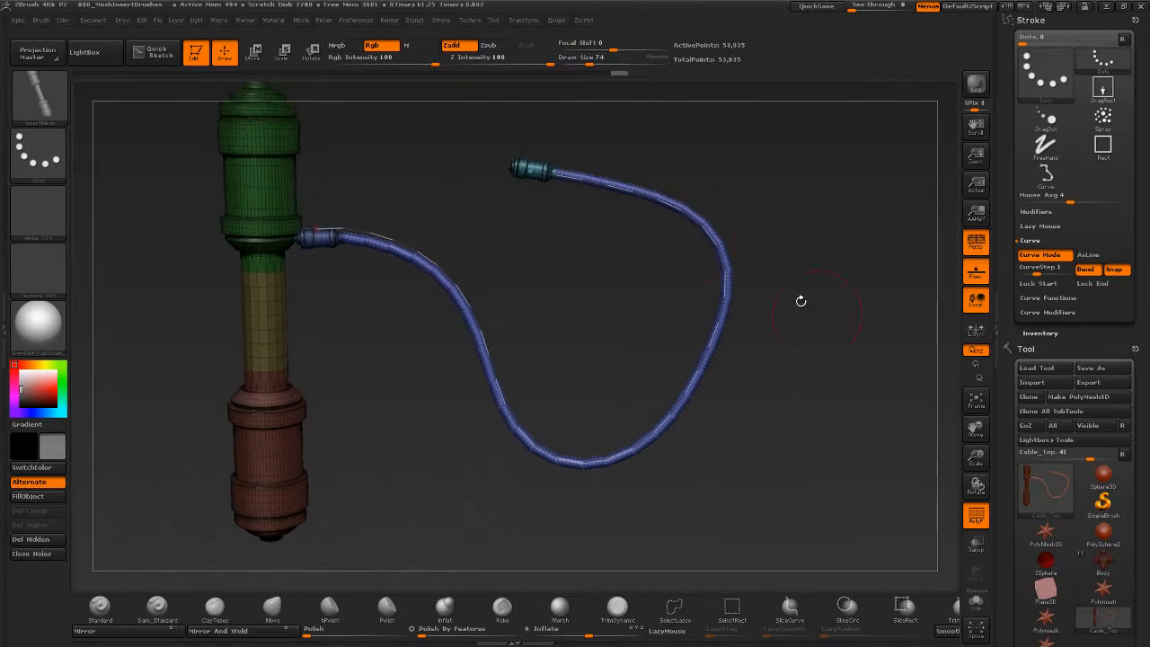
pyautogui.click(537, 168)
pyautogui.moveTo(789, 426)
pyautogui.mouseDown()
pyautogui.moveTo(792, 417)
pyautogui.moveTo(809, 469)
pyautogui.moveTo(799, 448)
pyautogui.moveTo(775, 476)
pyautogui.moveTo(729, 343)
pyautogui.mouseUp()
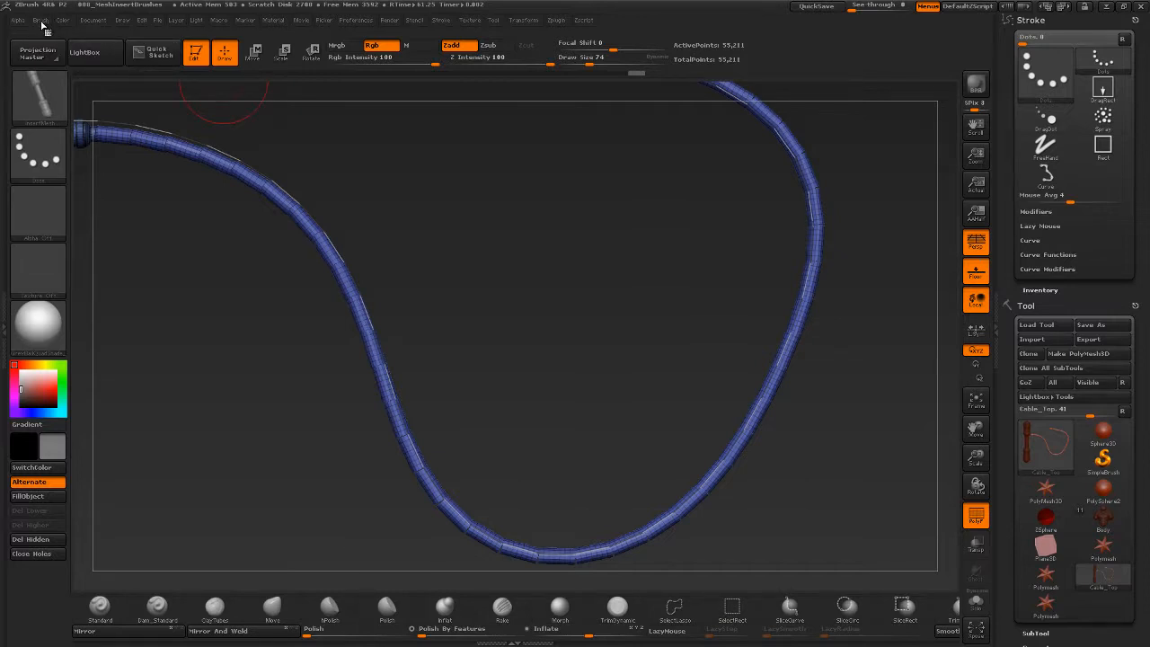
# Bring up the Brush settings beside the canvas and expand the Modifiers of the insert brush.
pyautogui.click(41, 21)
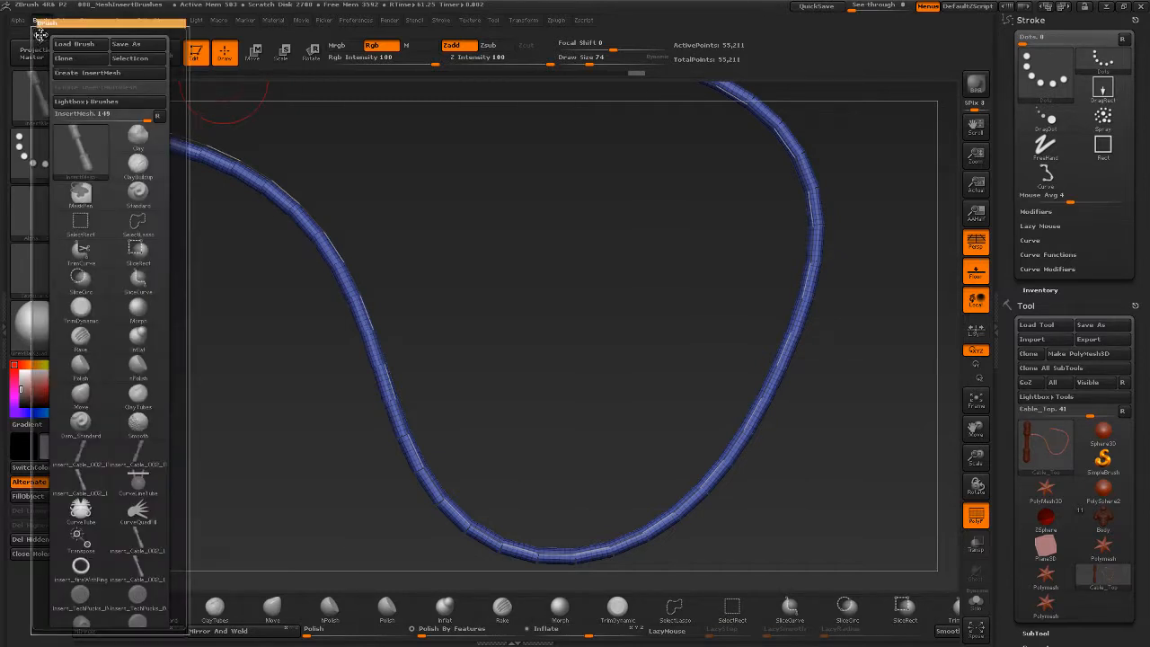
pyautogui.click(39, 36)
pyautogui.click(1033, 289)
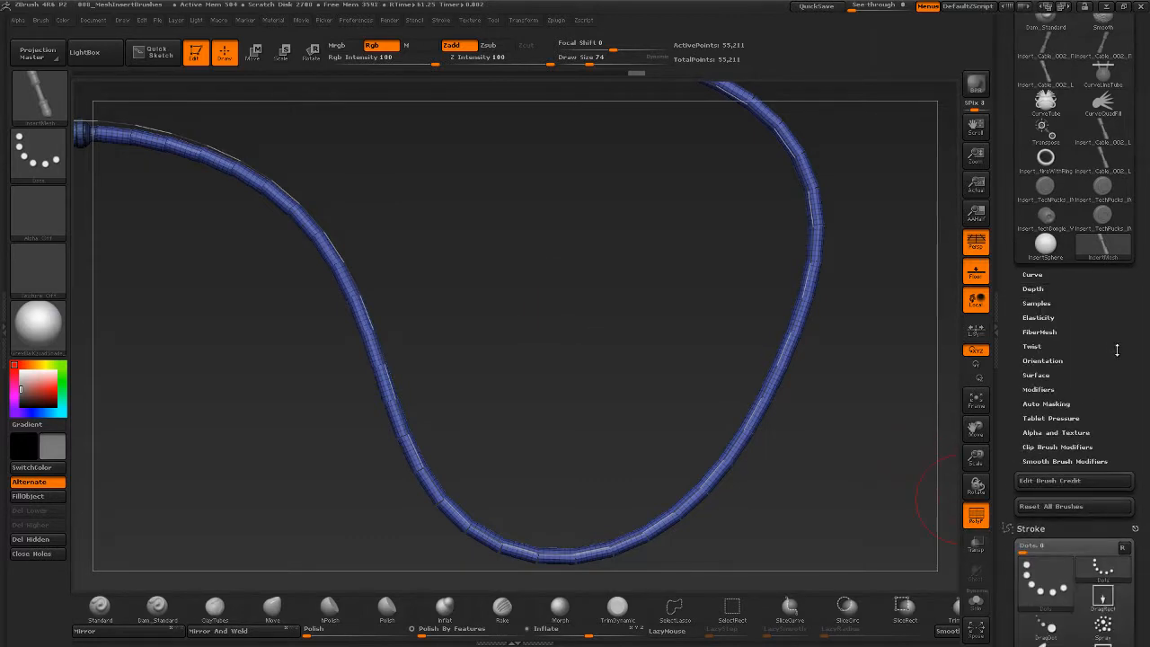
pyautogui.moveTo(1116, 350); pyautogui.dragTo(1114, 353)
pyautogui.click(1042, 350)
pyautogui.click(1065, 348)
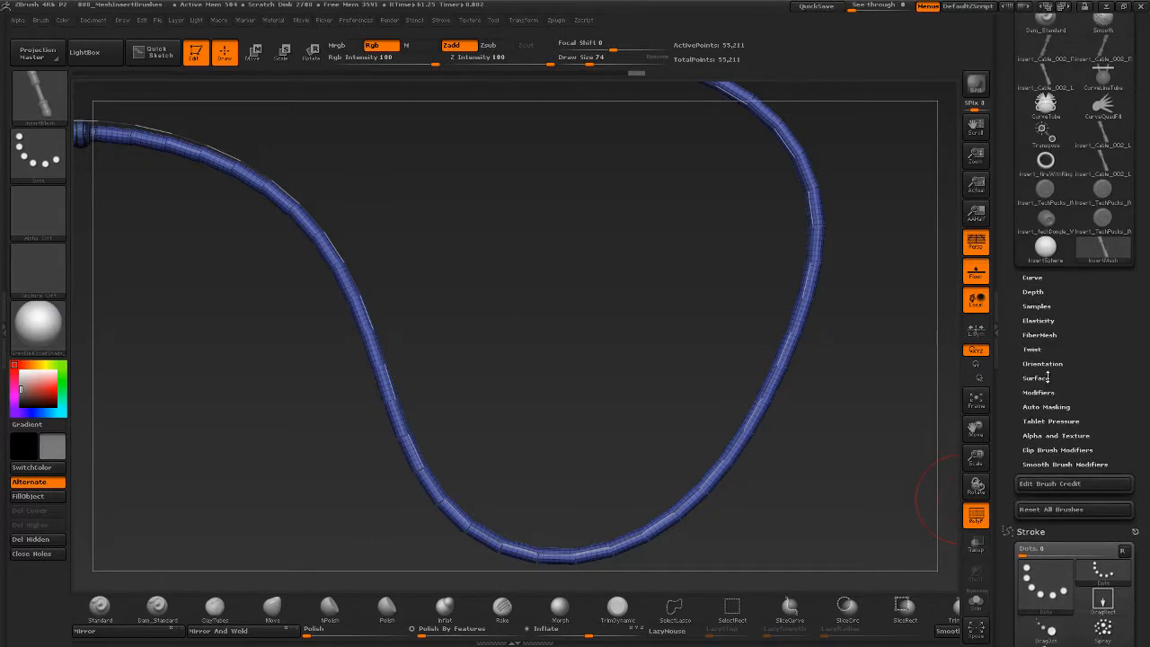
pyautogui.click(1038, 392)
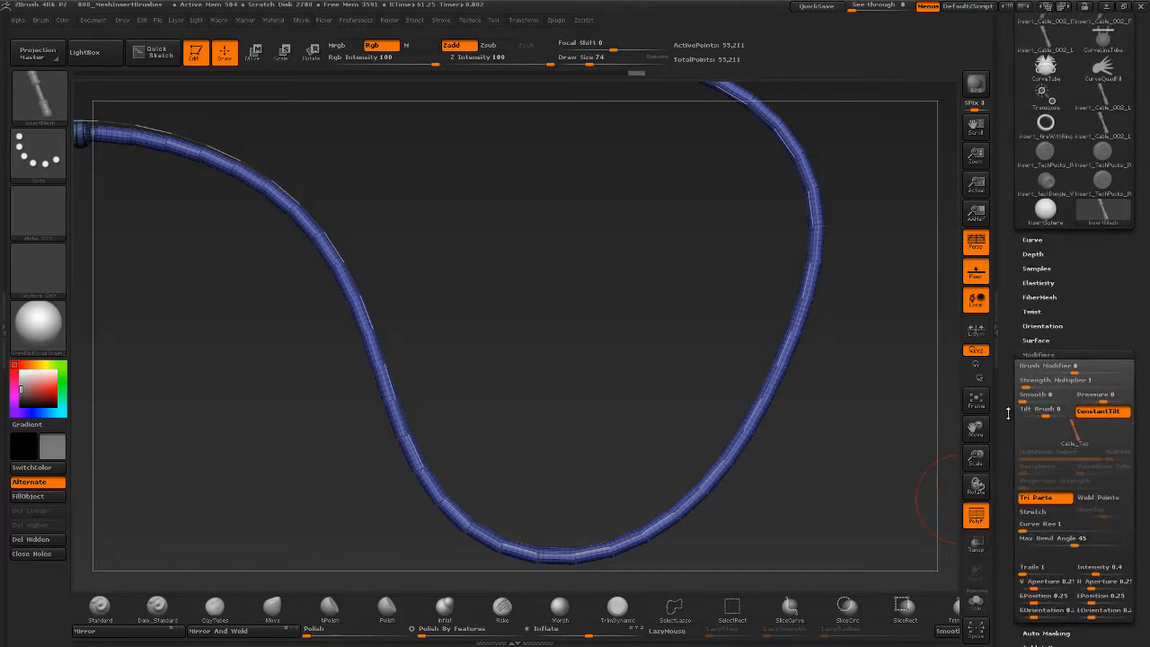
pyautogui.scroll(-4, 1008, 413)
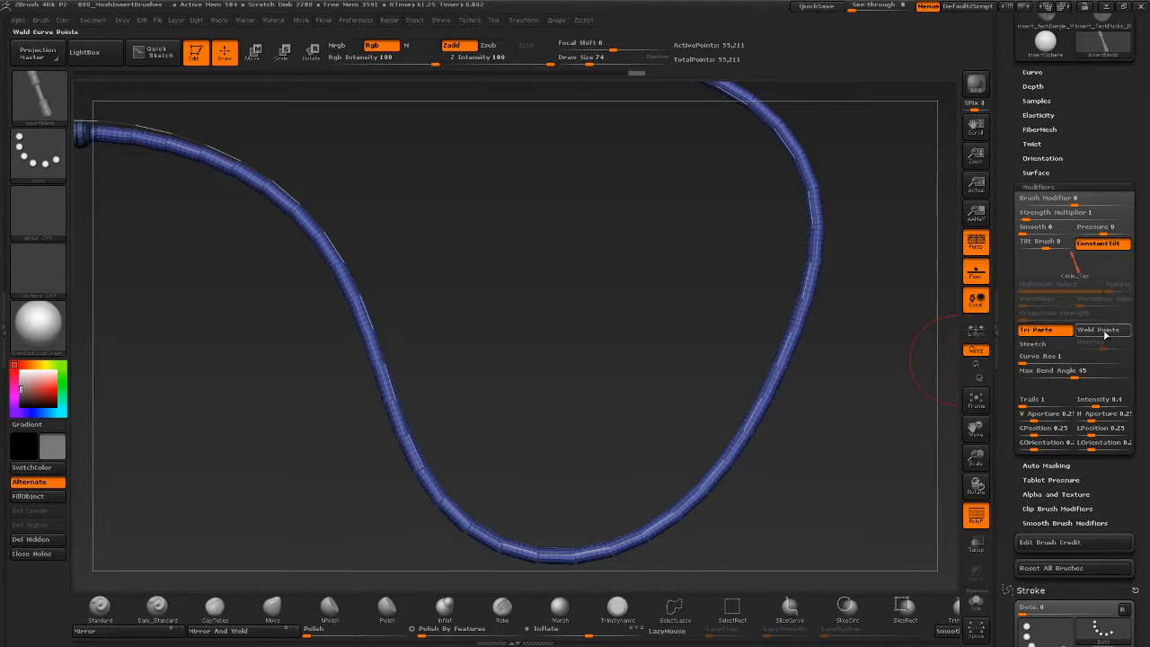
# Turn on Weld Points for the insert brush, update the cable and inspect the joints along it.
pyautogui.click(1103, 329)
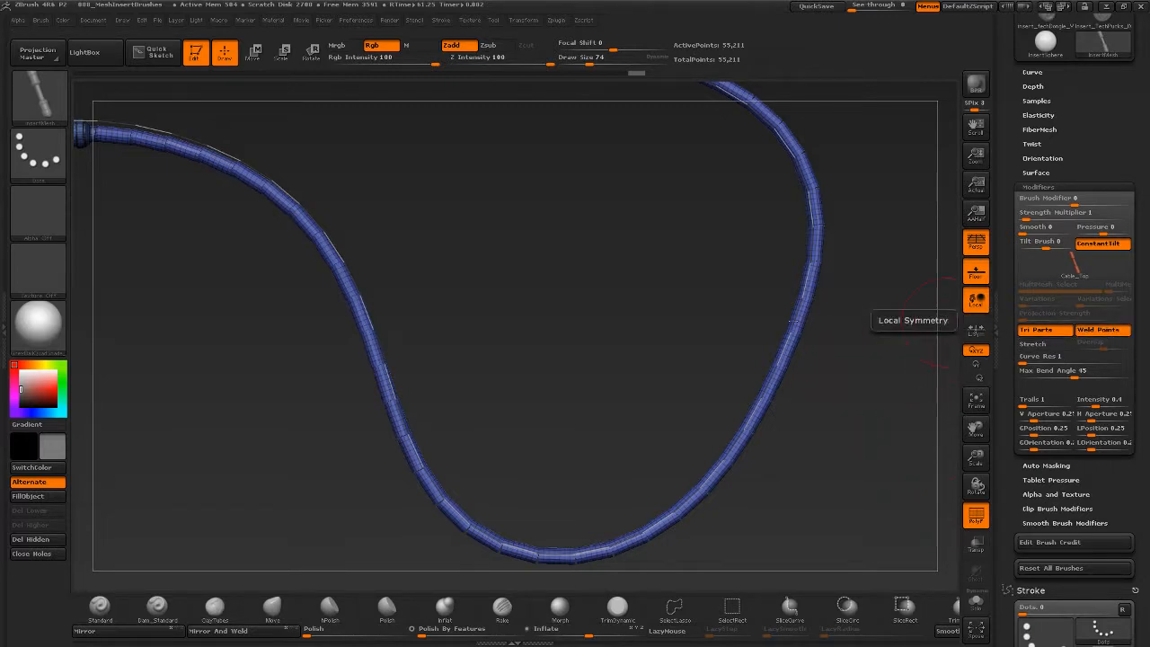
pyautogui.click(790, 336)
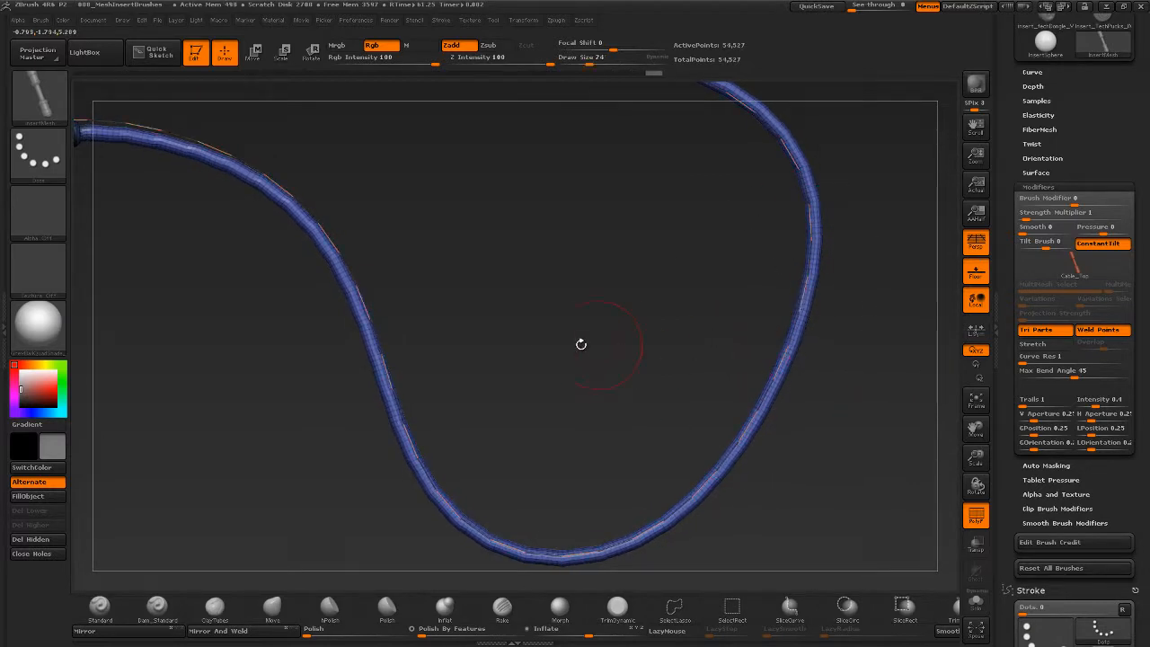
pyautogui.moveTo(580, 344)
pyautogui.keyDown('alt'); pyautogui.mouseDown()
pyautogui.moveTo(485, 337)
pyautogui.moveTo(530, 326)
pyautogui.moveTo(707, 333)
pyautogui.moveTo(672, 310)
pyautogui.moveTo(664, 344)
pyautogui.moveTo(585, 333)
pyautogui.mouseUp(); pyautogui.keyUp('alt')
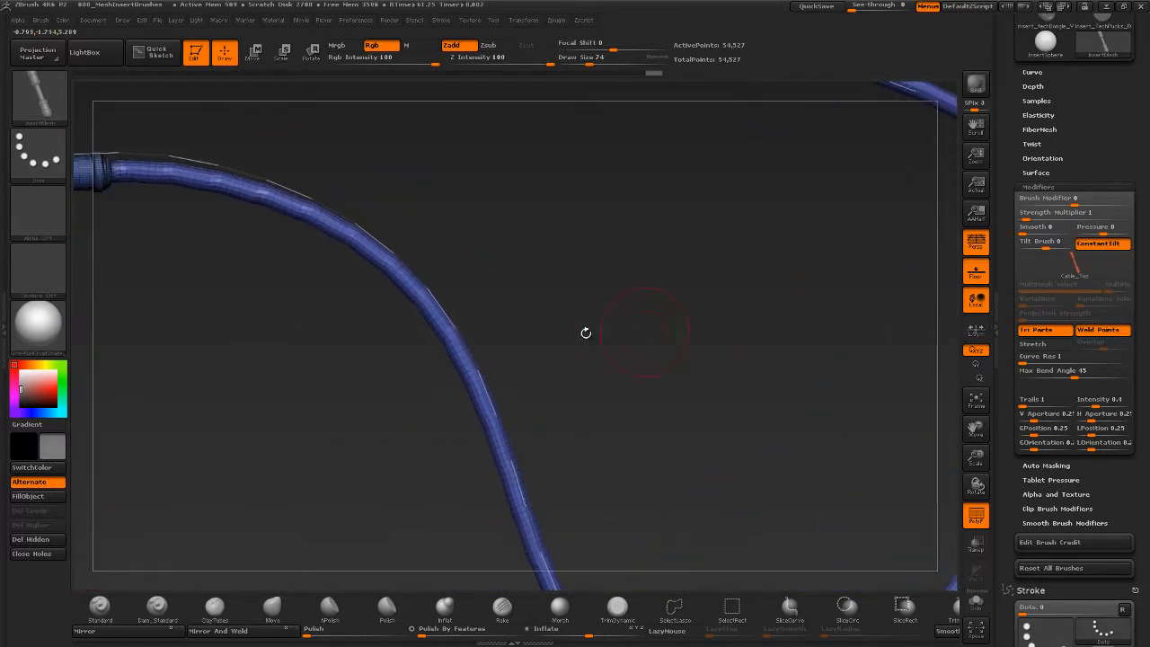
pyautogui.moveTo(323, 229)
pyautogui.keyDown('shift'); pyautogui.mouseDown()
pyautogui.moveTo(441, 322)
pyautogui.moveTo(516, 456)
pyautogui.mouseUp(); pyautogui.keyUp('shift')
pyautogui.keyDown('alt'); pyautogui.moveTo(631, 423); pyautogui.dragTo(837, 408); pyautogui.keyUp('alt')
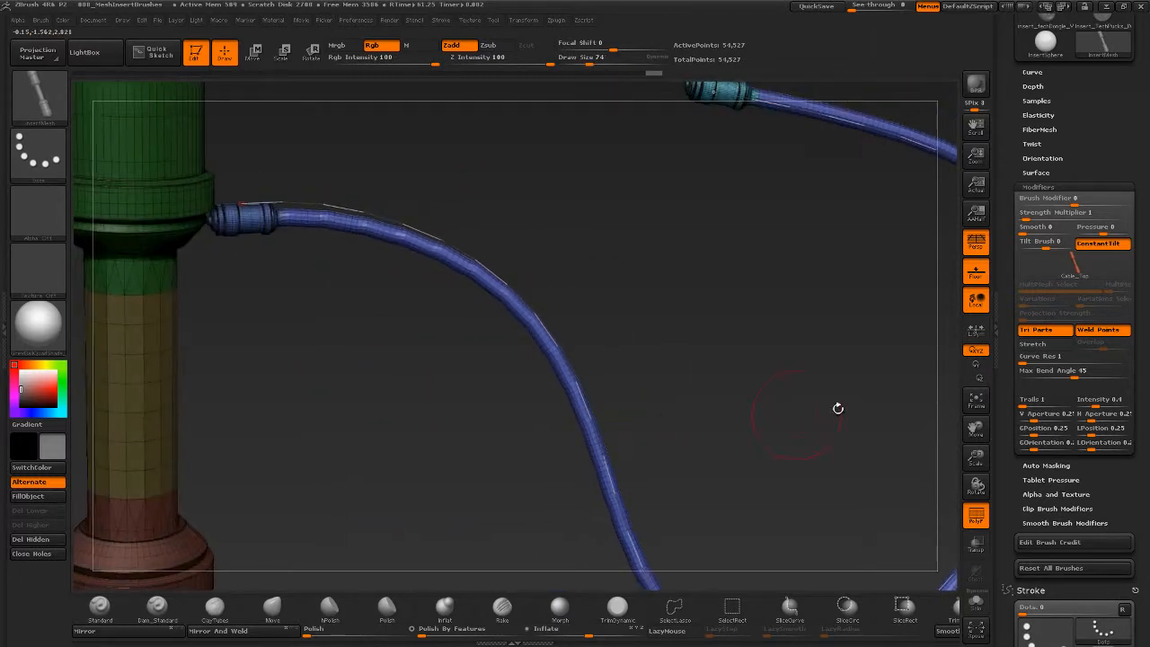
# Turn on Stretch for the insert brush and update the cable along its curve.
pyautogui.click(1039, 344)
pyautogui.click(530, 306)
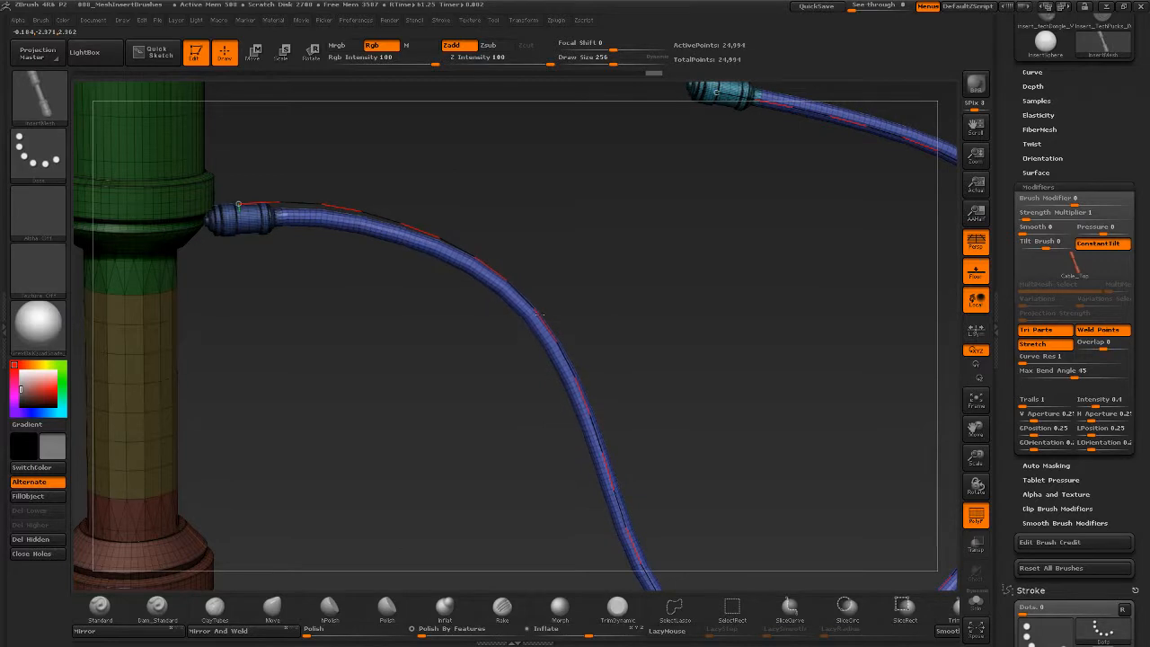
pyautogui.moveTo(675, 361)
pyautogui.mouseDown()
pyautogui.moveTo(693, 382)
pyautogui.moveTo(668, 349)
pyautogui.moveTo(667, 372)
pyautogui.moveTo(821, 439)
pyautogui.moveTo(770, 416)
pyautogui.moveTo(826, 380)
pyautogui.mouseUp()
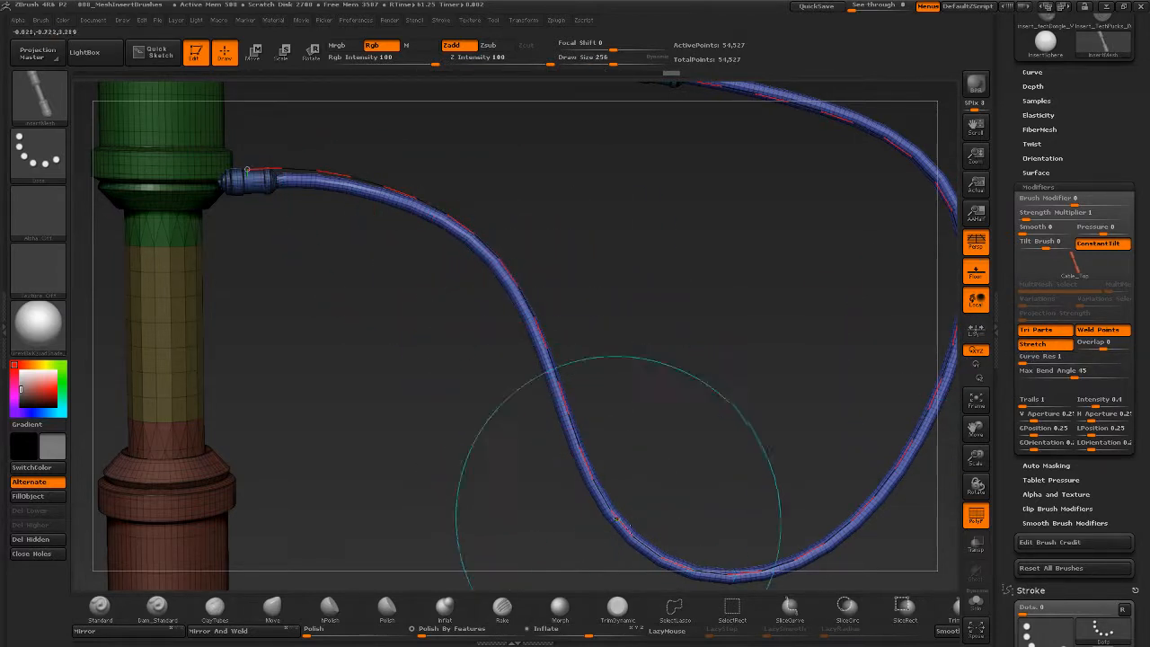
# Set Curve Res to 4 and update the cable for smoother bends.
pyautogui.moveTo(1025, 360); pyautogui.dragTo(1029, 358)
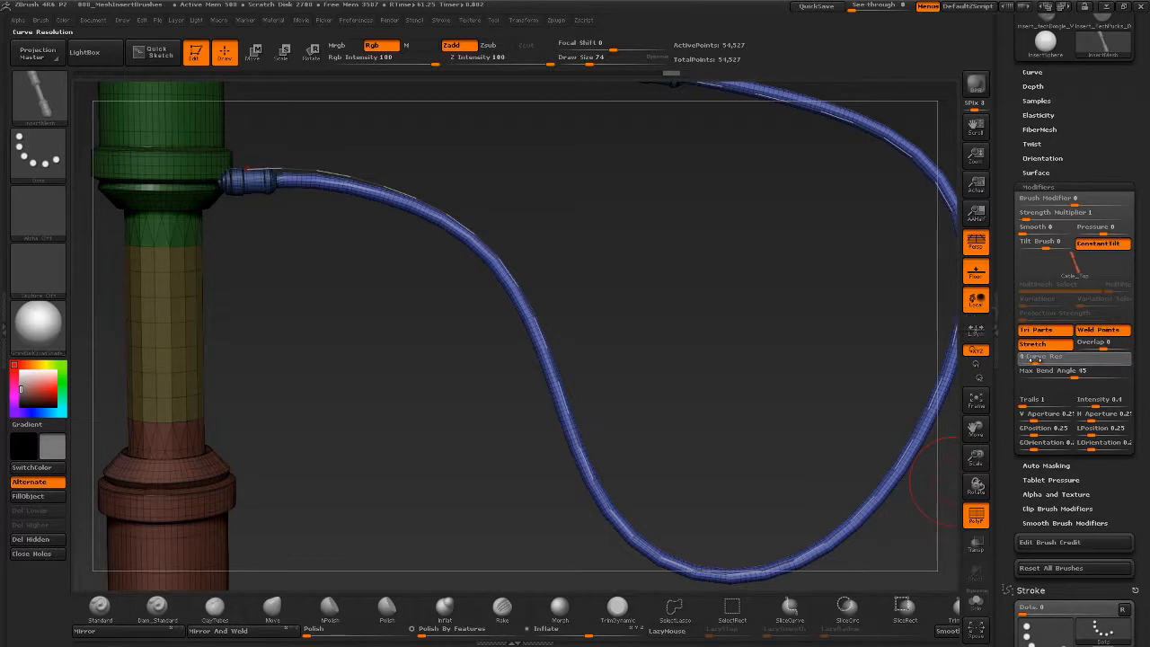
pyautogui.click(532, 300)
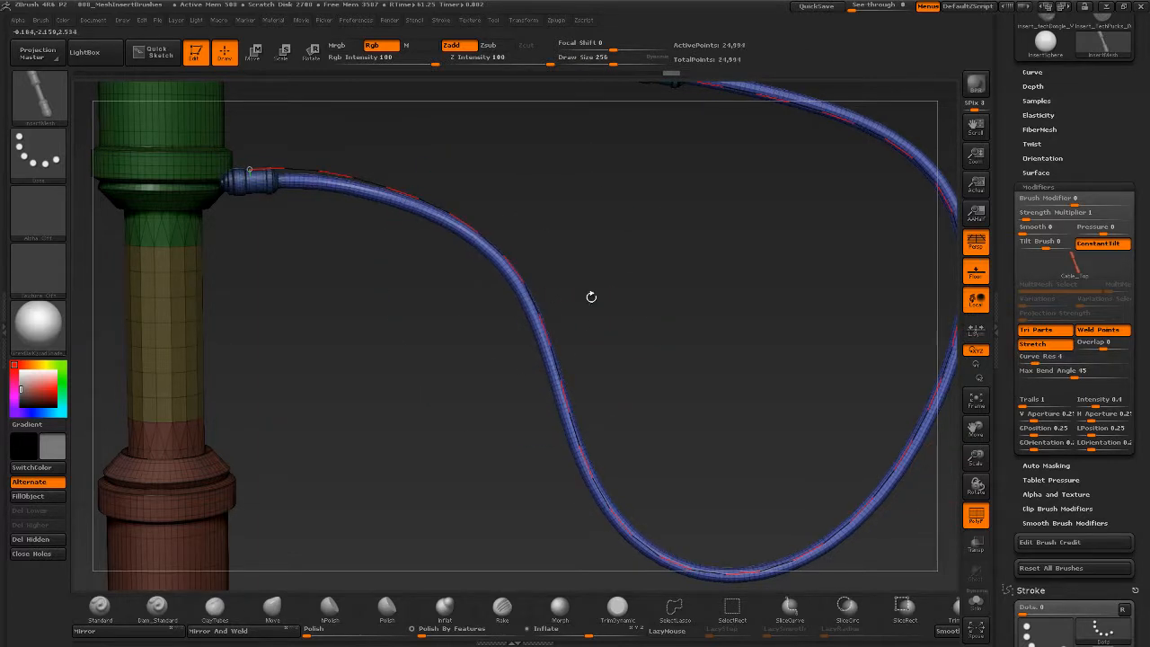
pyautogui.moveTo(558, 387)
pyautogui.keyDown('alt'); pyautogui.mouseDown()
pyautogui.moveTo(555, 397)
pyautogui.moveTo(545, 383)
pyautogui.mouseUp(); pyautogui.keyUp('alt')
# Pull the cable's free end back toward the top connector and move its attached end down to the bottom connector.
pyautogui.moveTo(768, 390); pyautogui.dragTo(755, 379)
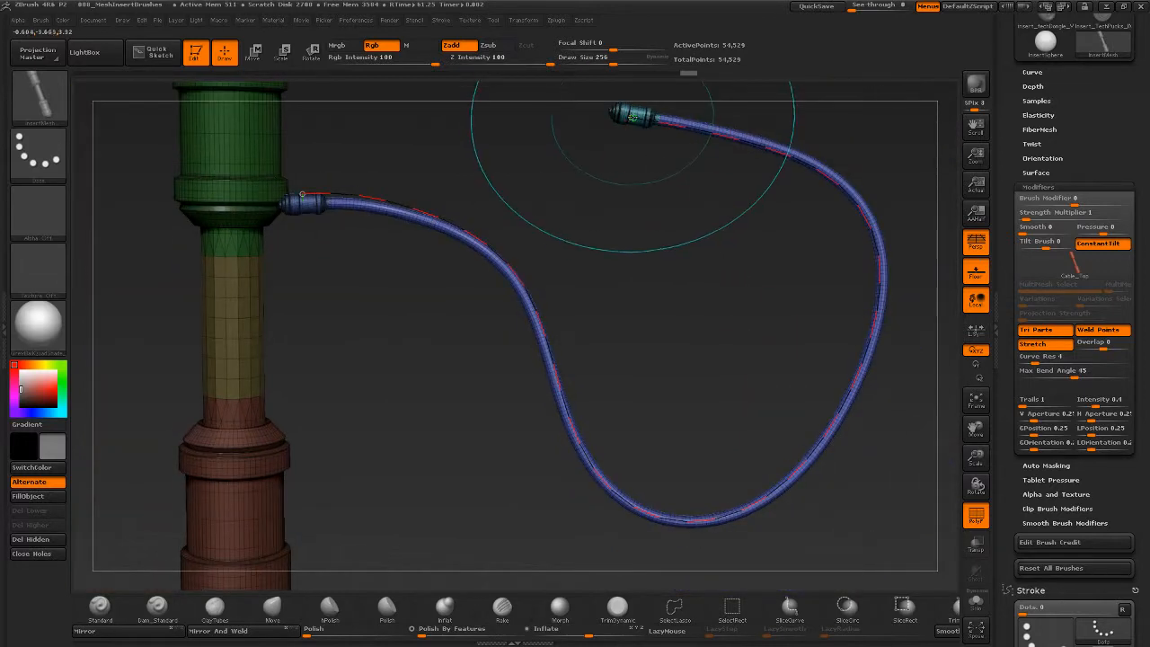
pyautogui.moveTo(619, 117)
pyautogui.mouseDown()
pyautogui.moveTo(572, 122)
pyautogui.moveTo(548, 155)
pyautogui.moveTo(479, 159)
pyautogui.moveTo(333, 130)
pyautogui.mouseUp()
pyautogui.moveTo(389, 266)
pyautogui.mouseDown()
pyautogui.moveTo(422, 481)
pyautogui.moveTo(297, 490)
pyautogui.moveTo(266, 467)
pyautogui.mouseUp()
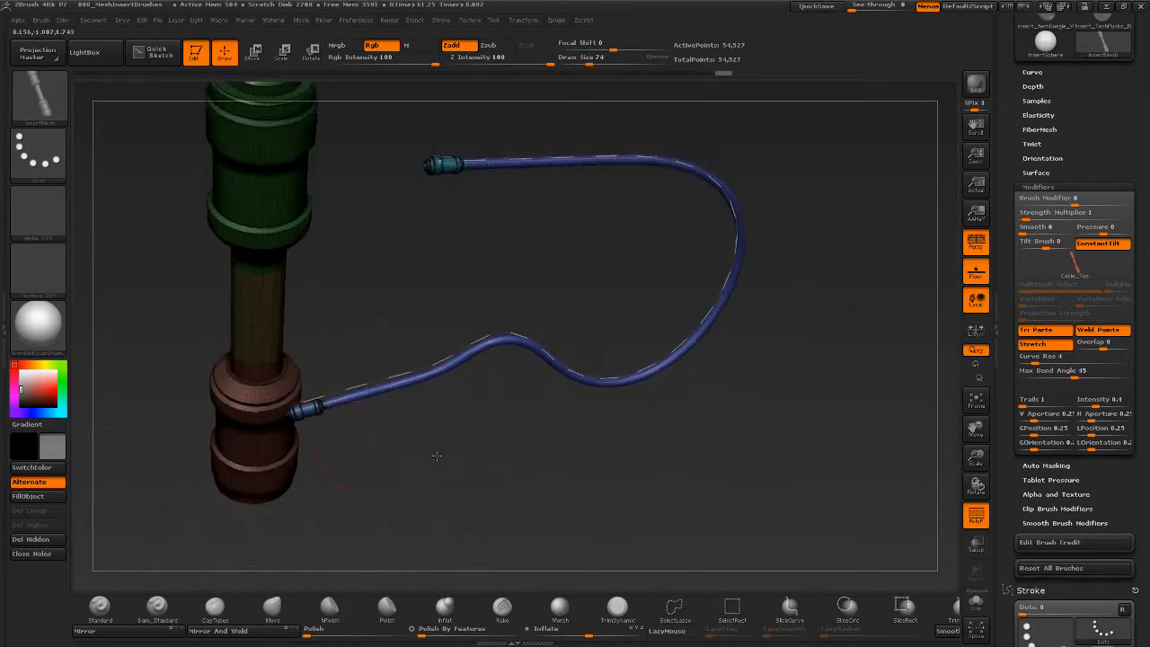
# Move the cable's lower and upper ends toward the red and green connectors and pull its loop farther outward.
pyautogui.moveTo(283, 396); pyautogui.dragTo(294, 394)
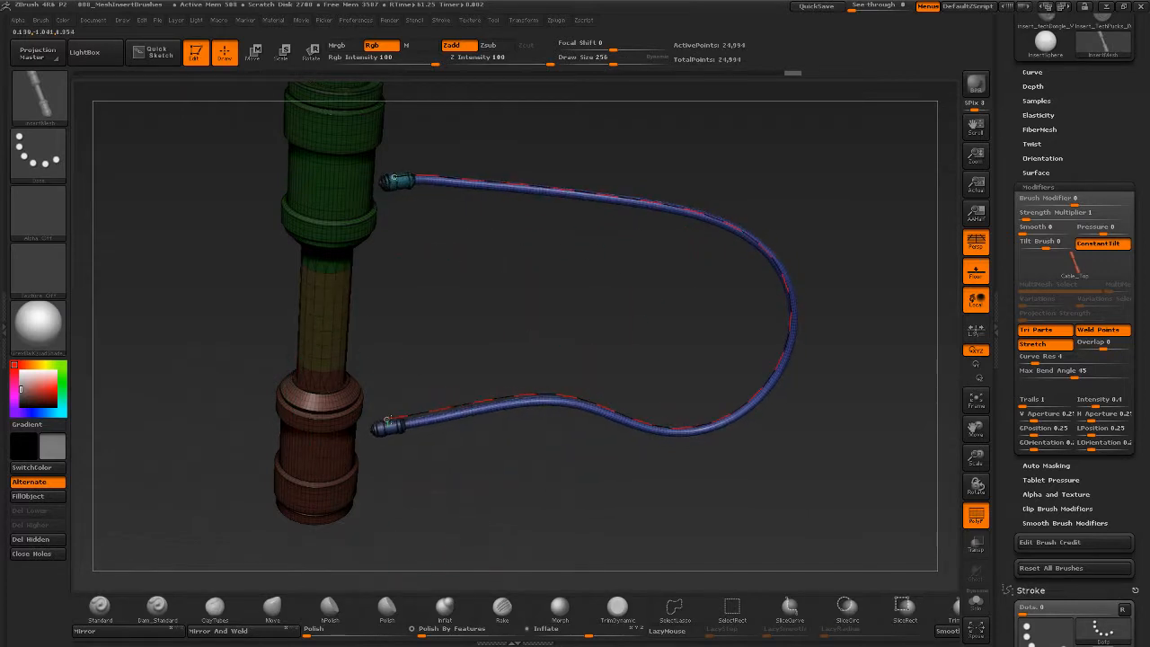
pyautogui.moveTo(389, 419); pyautogui.dragTo(374, 420)
pyautogui.moveTo(396, 177); pyautogui.dragTo(371, 181)
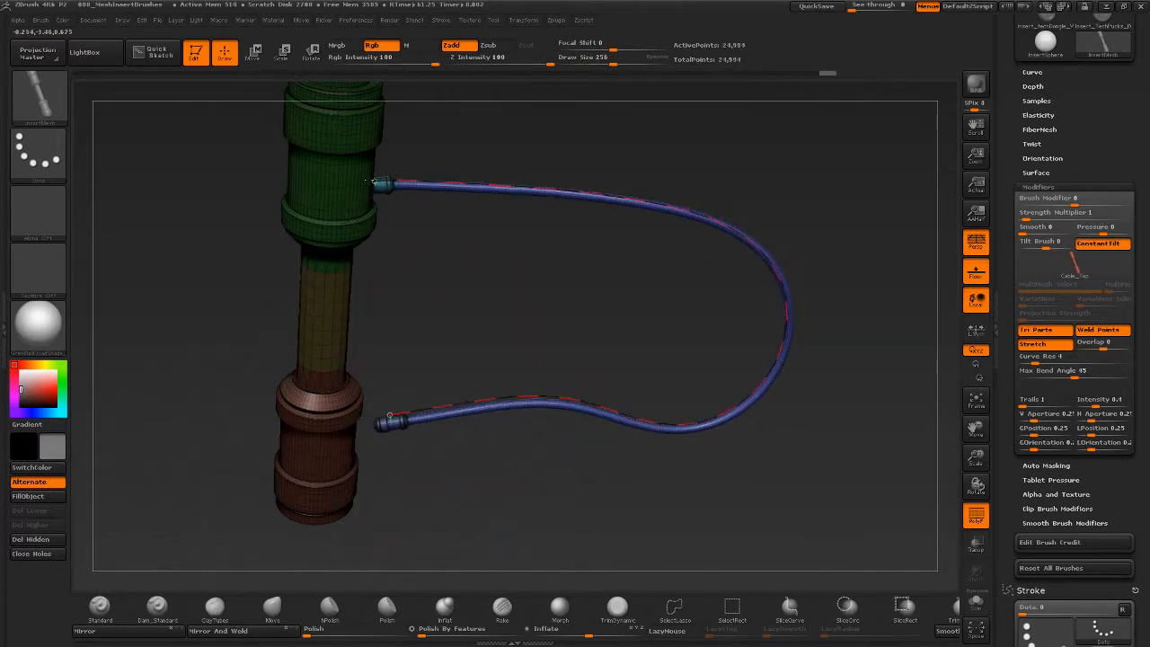
pyautogui.moveTo(790, 321); pyautogui.dragTo(876, 292)
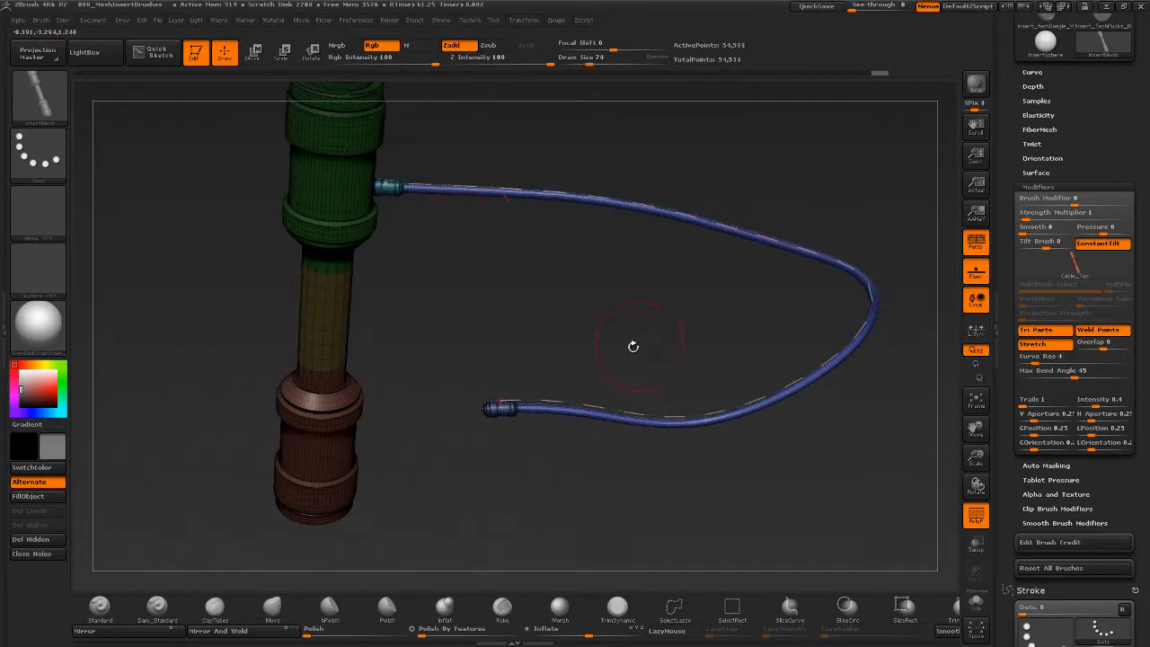
# Turn on Lock End in the stroke's curve settings.
pyautogui.moveTo(633, 345); pyautogui.dragTo(616, 314)
pyautogui.scroll(10, 1031, 302)
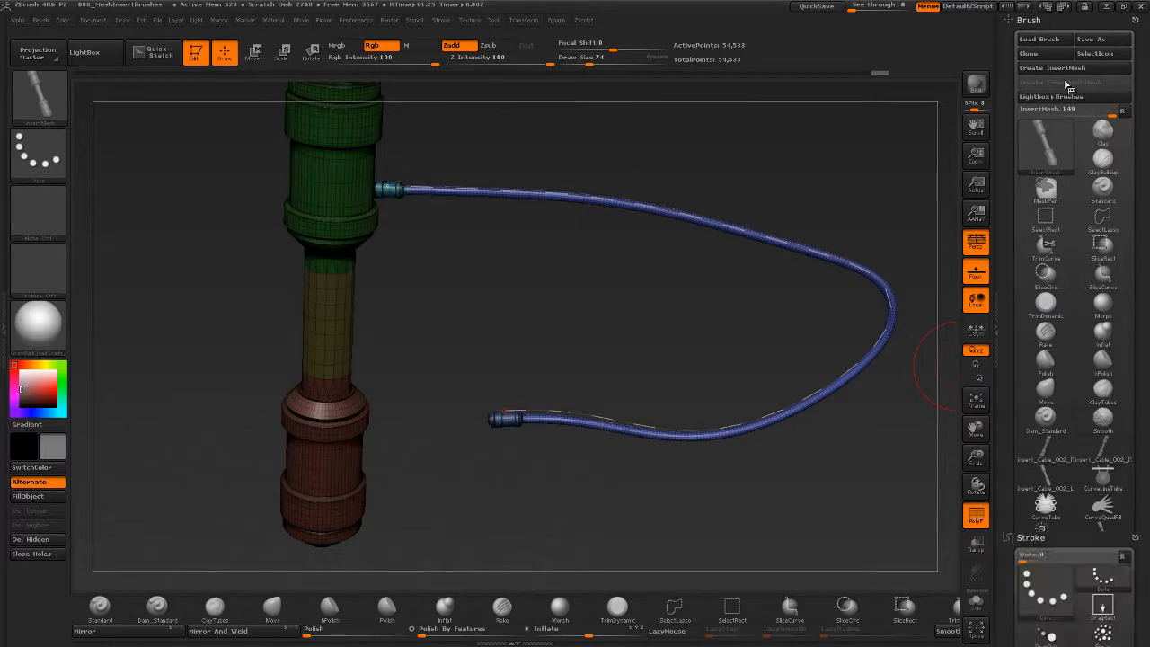
pyautogui.click(1029, 21)
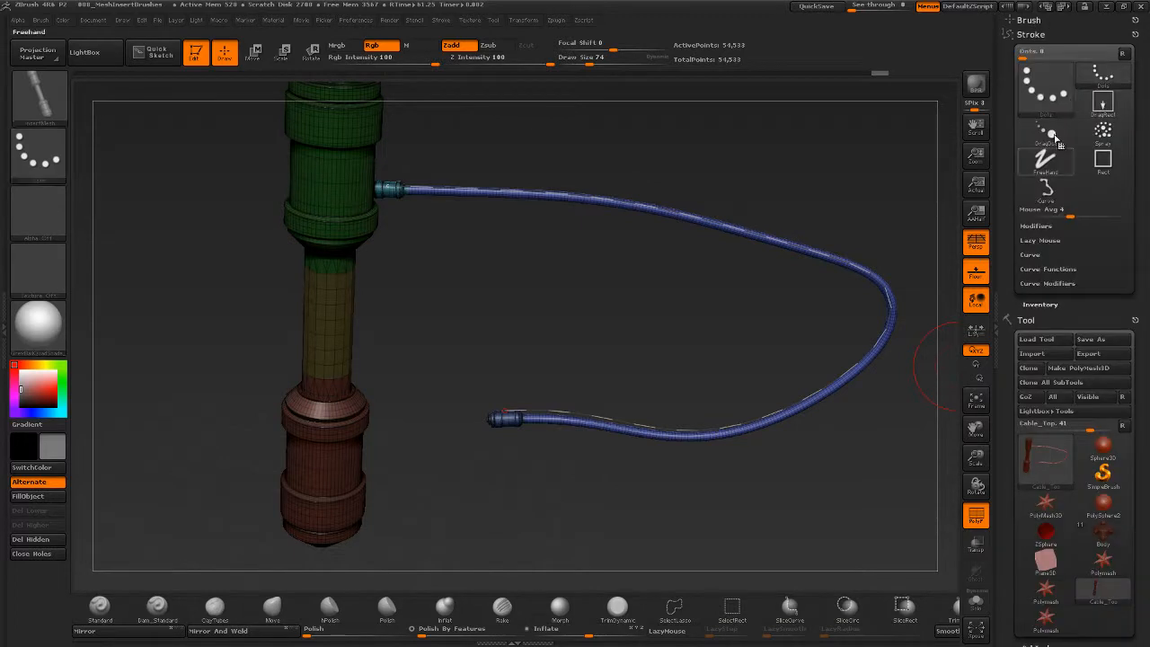
pyautogui.click(1033, 255)
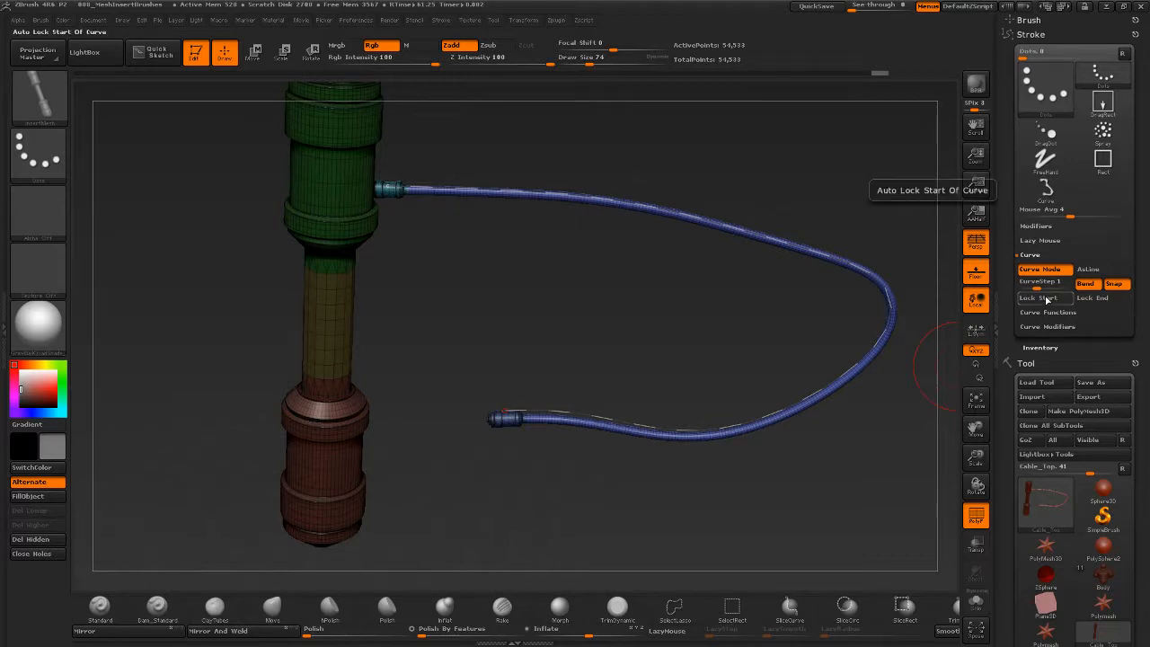
pyautogui.click(1091, 298)
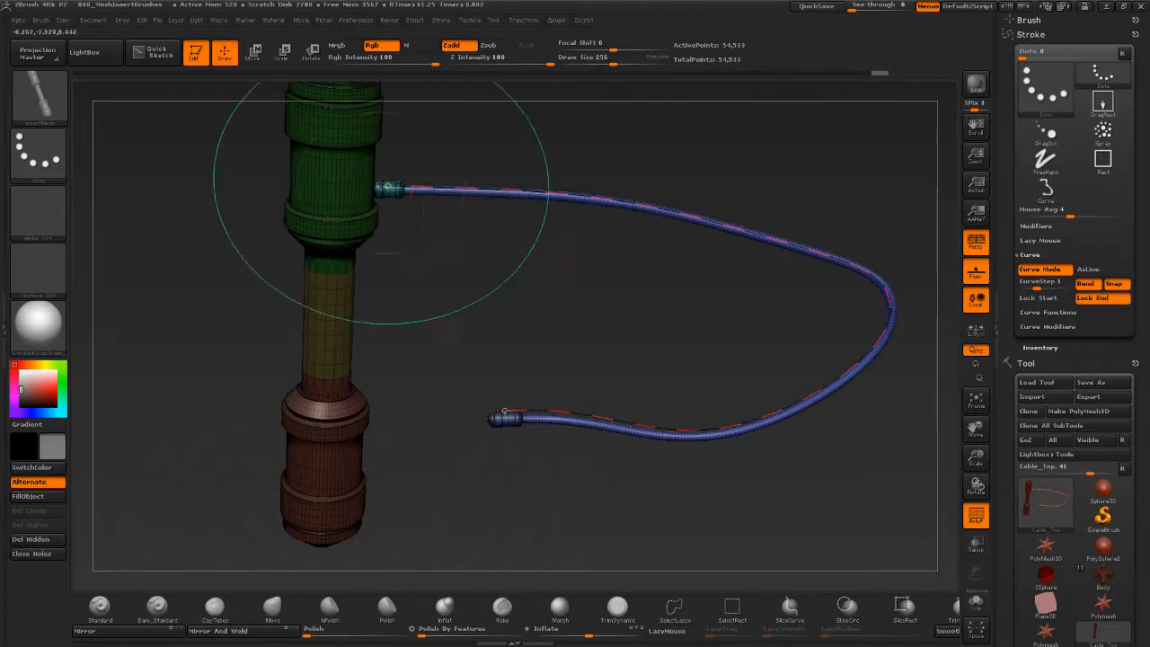
# Attach the cable's loose lower end to the red connector and adjust its upper end on the green connector.
pyautogui.moveTo(505, 414)
pyautogui.mouseDown()
pyautogui.moveTo(461, 431)
pyautogui.moveTo(488, 480)
pyautogui.moveTo(441, 431)
pyautogui.moveTo(417, 428)
pyautogui.mouseUp()
pyautogui.moveTo(503, 271); pyautogui.dragTo(447, 334)
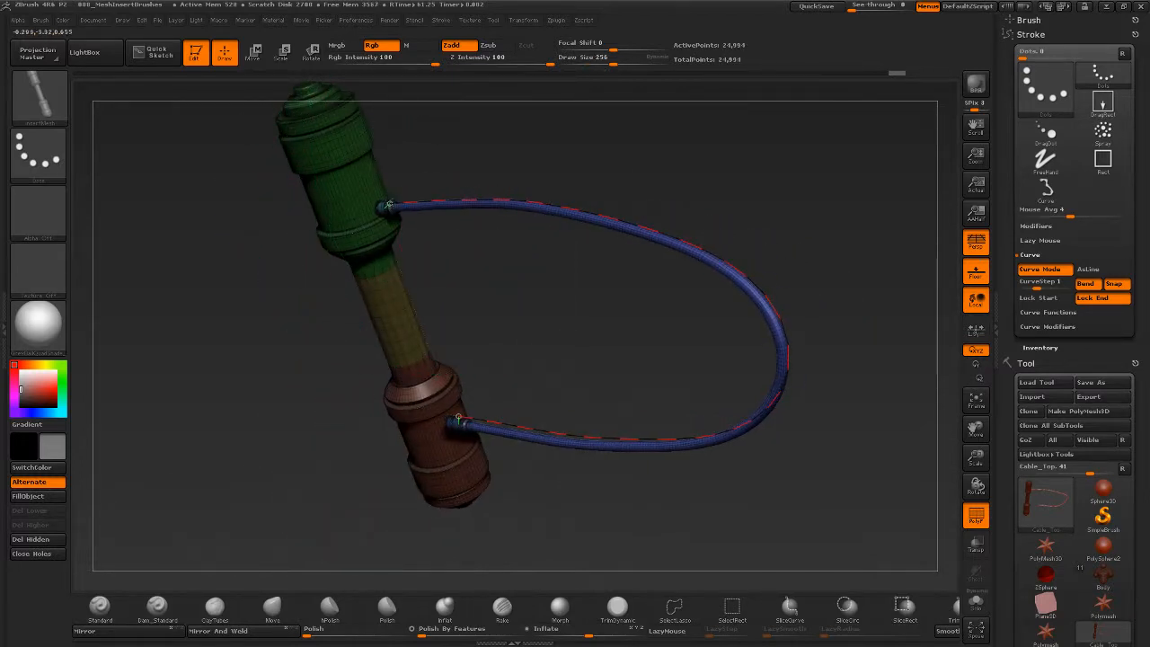
pyautogui.moveTo(389, 204); pyautogui.dragTo(421, 221)
pyautogui.moveTo(459, 259); pyautogui.dragTo(424, 244)
pyautogui.moveTo(393, 201); pyautogui.dragTo(389, 201)
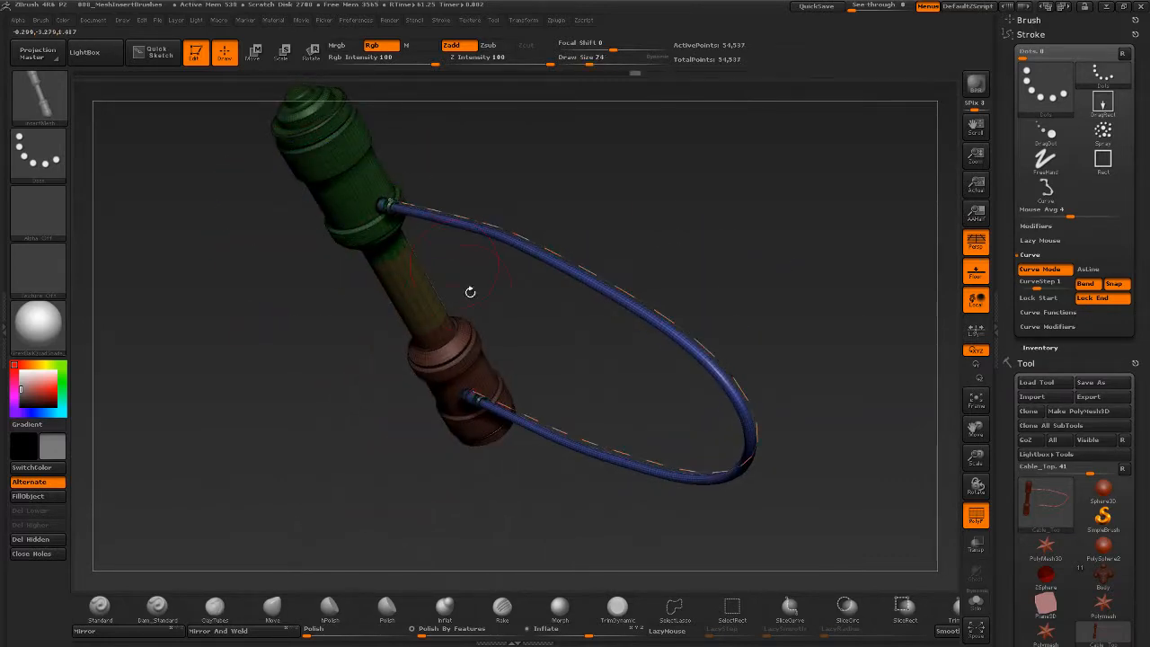
pyautogui.moveTo(470, 292); pyautogui.dragTo(534, 255)
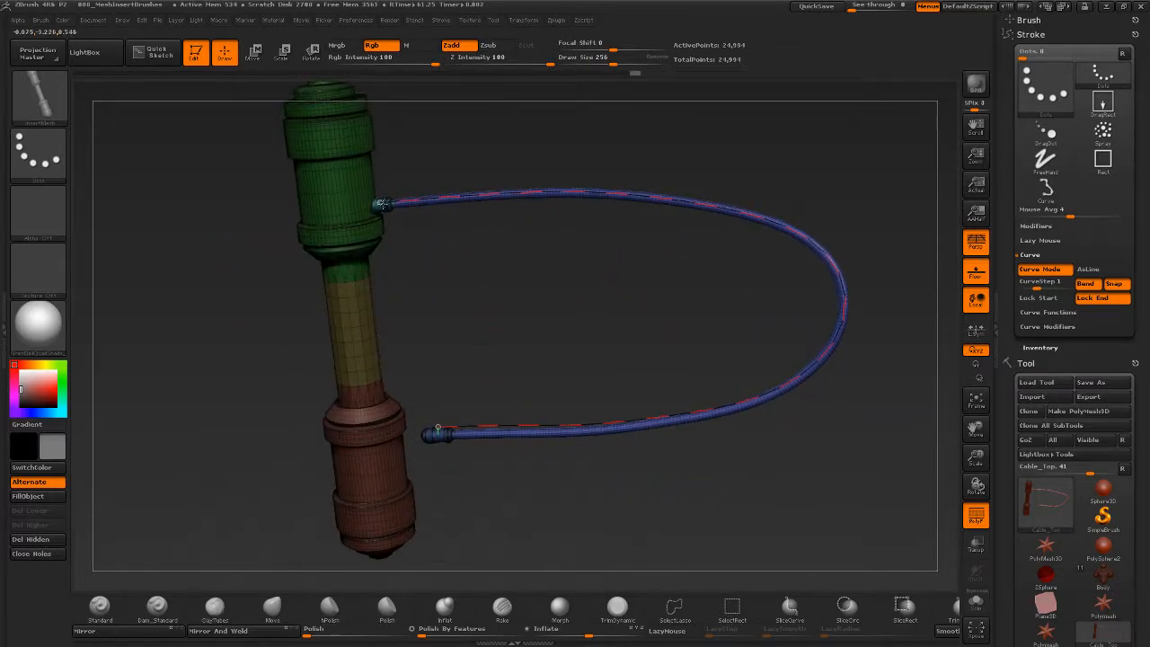
# Pull the cable's lower end across the red connector, then reposition it against the connector's side and update the cable.
pyautogui.click(387, 202)
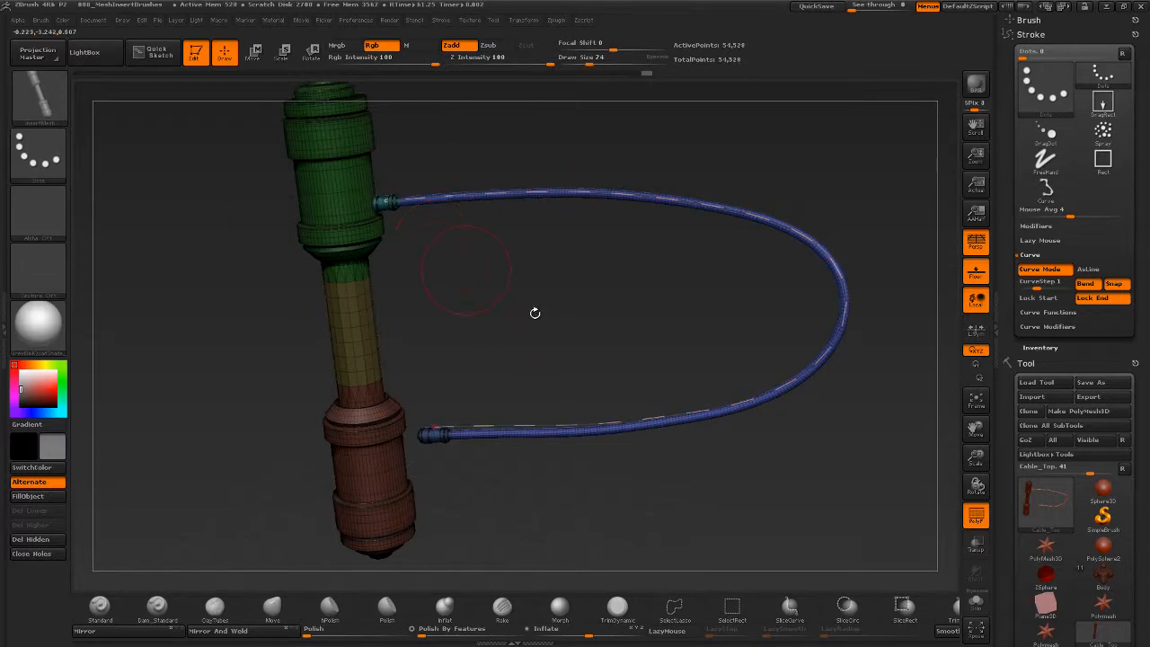
pyautogui.hotkey('ctrl', 'z')
pyautogui.moveTo(424, 431)
pyautogui.mouseDown()
pyautogui.moveTo(637, 526)
pyautogui.moveTo(369, 477)
pyautogui.moveTo(243, 418)
pyautogui.moveTo(273, 456)
pyautogui.mouseUp()
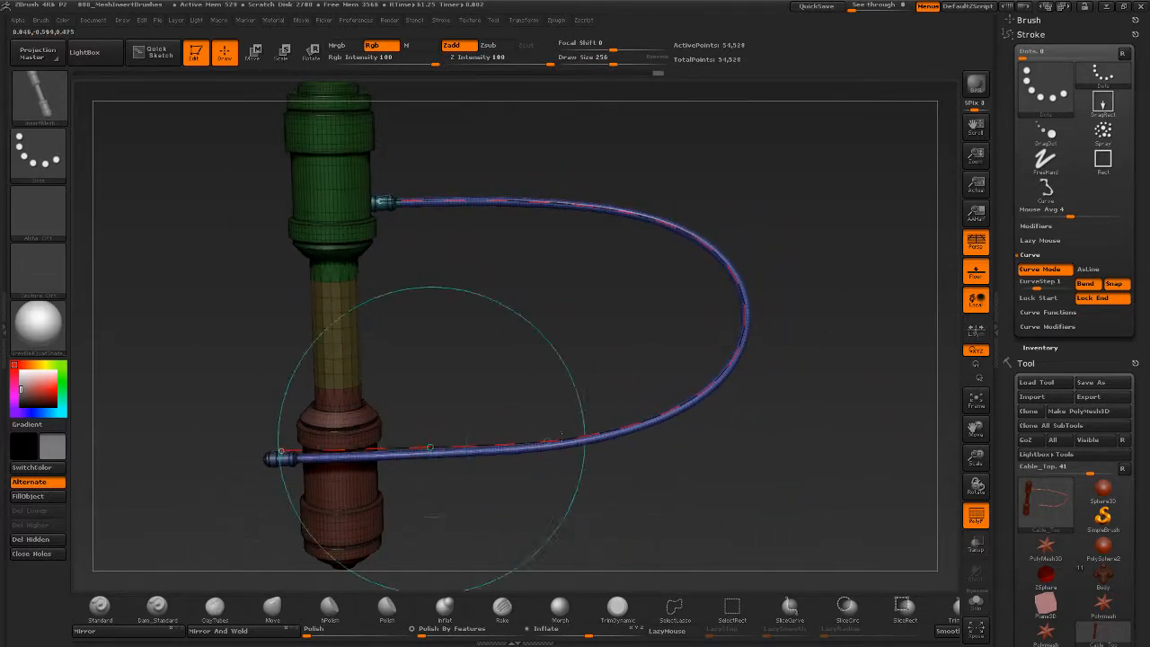
pyautogui.moveTo(781, 496)
pyautogui.mouseDown()
pyautogui.moveTo(405, 507)
pyautogui.moveTo(750, 503)
pyautogui.mouseUp()
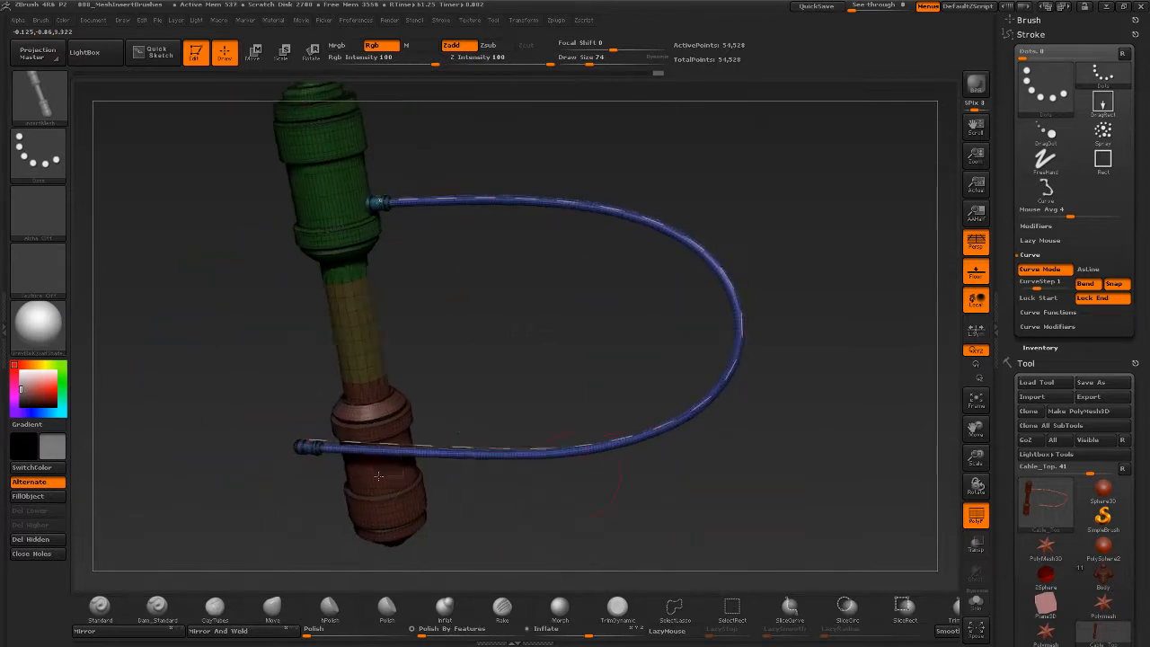
pyautogui.moveTo(309, 441); pyautogui.dragTo(417, 420)
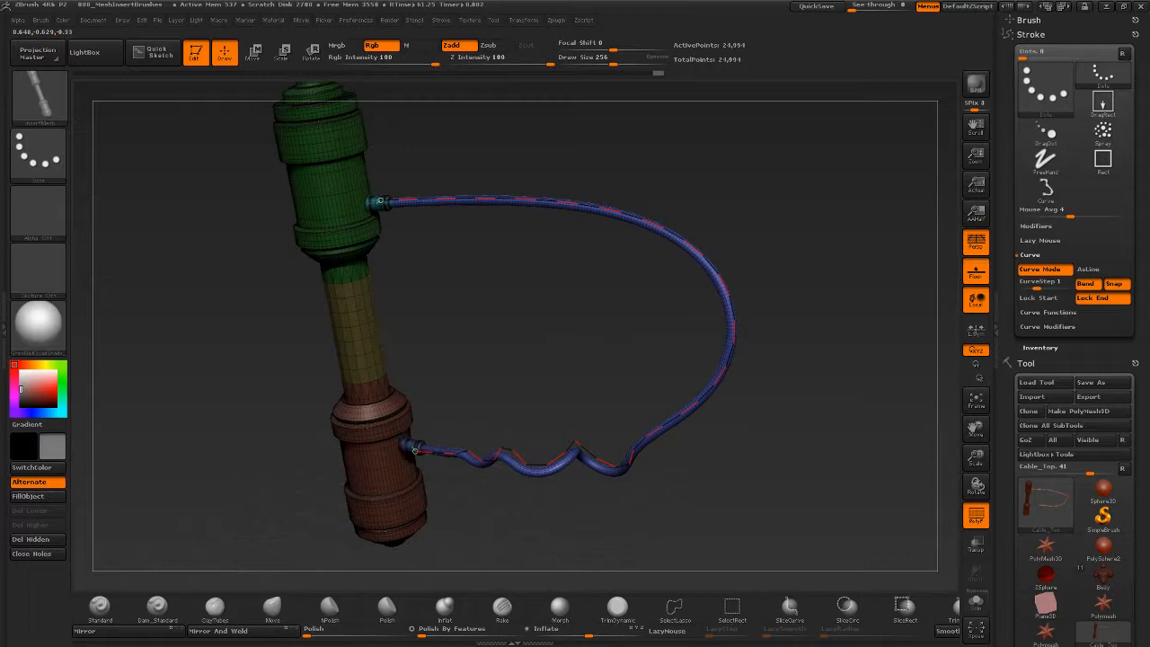
pyautogui.moveTo(461, 384); pyautogui.dragTo(477, 362)
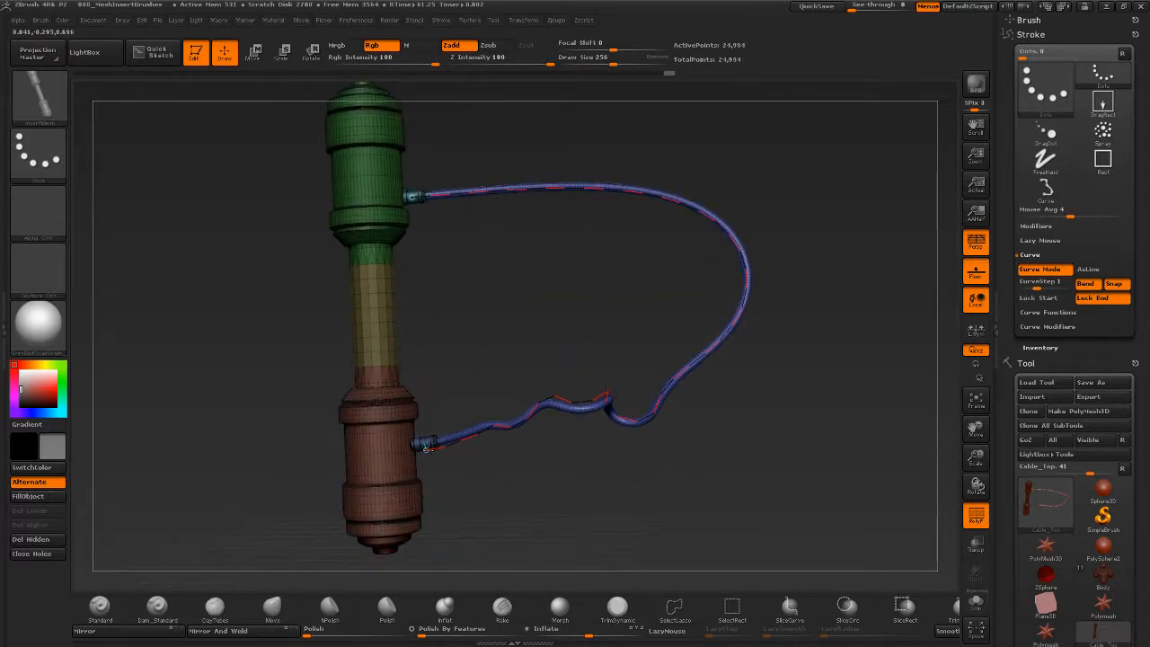
pyautogui.click(426, 449)
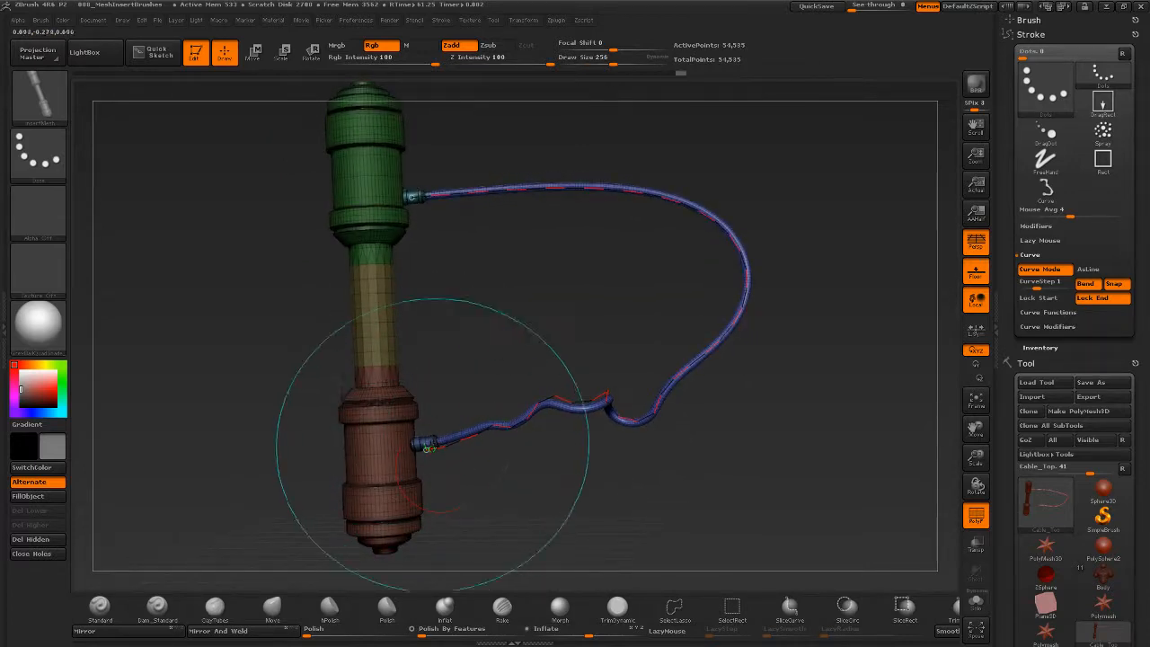
# Turn on Lock Start for the curve and pull the wavy lower section outward into a rounded loop.
pyautogui.click(1051, 301)
pyautogui.moveTo(722, 335); pyautogui.dragTo(840, 349)
pyautogui.moveTo(590, 404)
pyautogui.mouseDown()
pyautogui.moveTo(604, 470)
pyautogui.moveTo(617, 478)
pyautogui.mouseUp()
pyautogui.moveTo(708, 409); pyautogui.dragTo(749, 426)
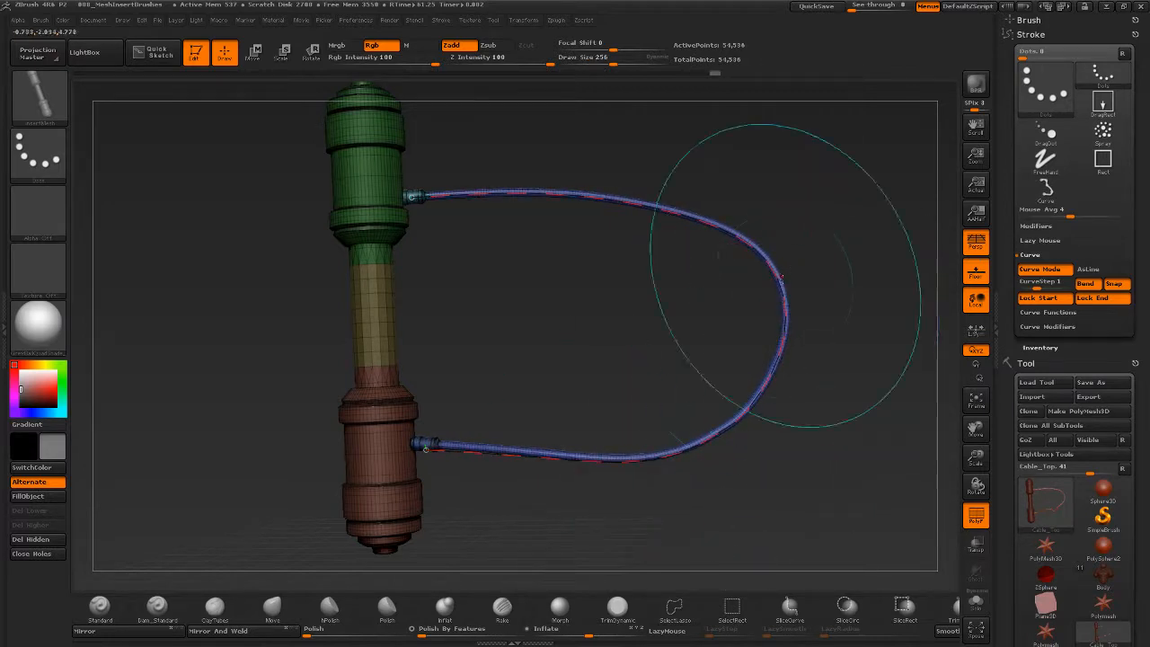
# Pull several points along the cable to bend it into an irregular shape between its locked ends.
pyautogui.moveTo(782, 280); pyautogui.dragTo(776, 268)
pyautogui.moveTo(697, 205); pyautogui.dragTo(638, 137)
pyautogui.moveTo(721, 223); pyautogui.dragTo(686, 256)
pyautogui.moveTo(524, 196)
pyautogui.mouseDown()
pyautogui.moveTo(493, 151)
pyautogui.moveTo(502, 196)
pyautogui.moveTo(514, 185)
pyautogui.mouseUp()
pyautogui.moveTo(737, 284)
pyautogui.mouseDown()
pyautogui.moveTo(743, 306)
pyautogui.moveTo(745, 294)
pyautogui.mouseUp()
pyautogui.moveTo(696, 425); pyautogui.dragTo(682, 389)
pyautogui.press('[')
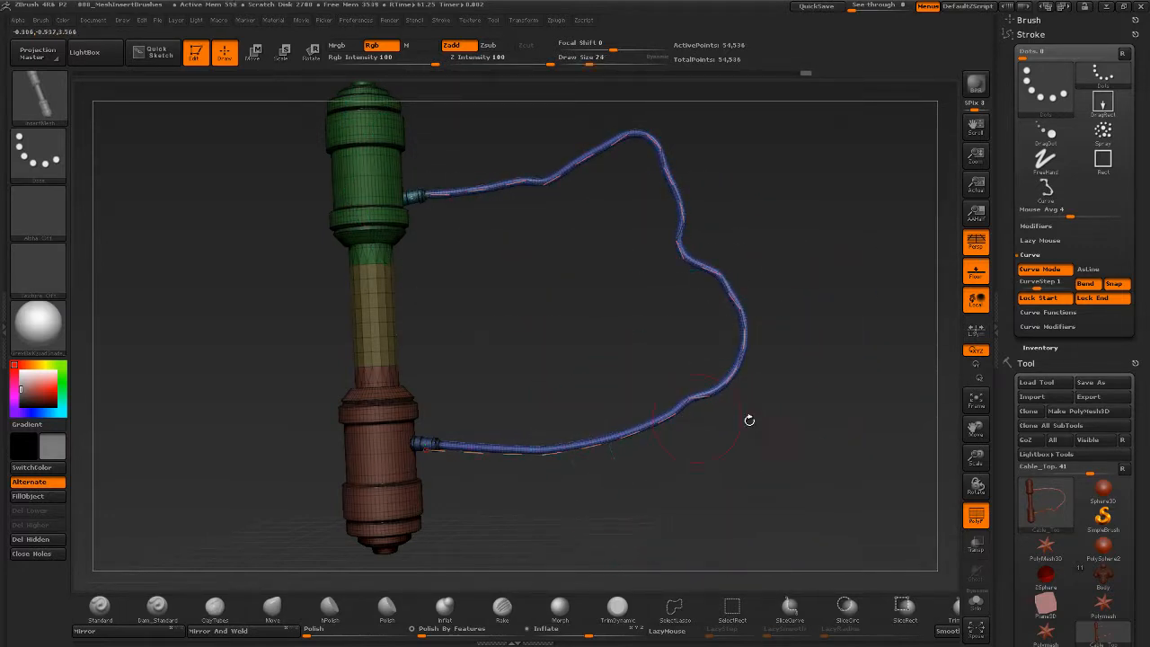
# Smooth the curve with Curve Smoothness 3 and update the cable to follow it.
pyautogui.click(1044, 312)
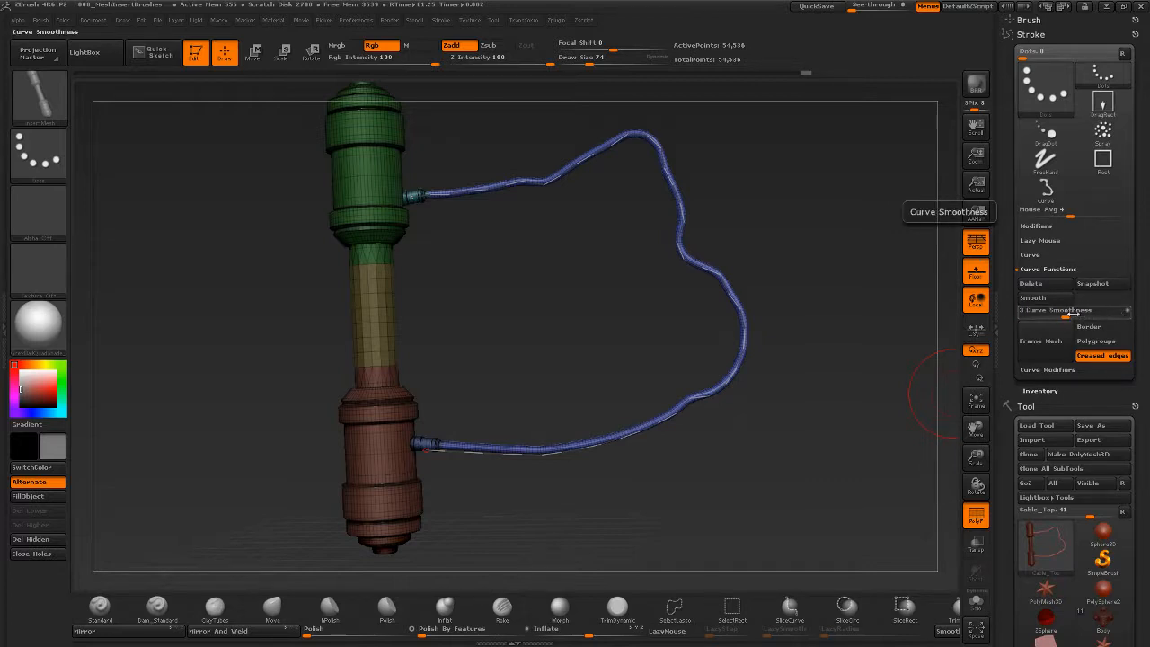
pyautogui.moveTo(1072, 312); pyautogui.dragTo(1064, 312)
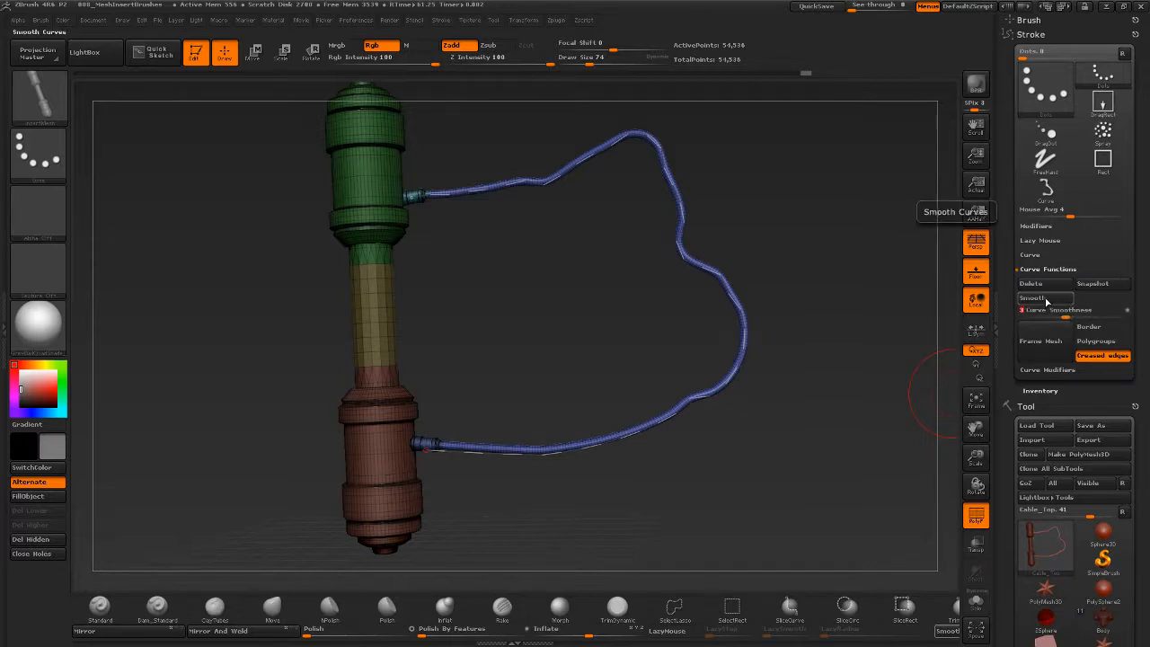
pyautogui.click(1050, 300)
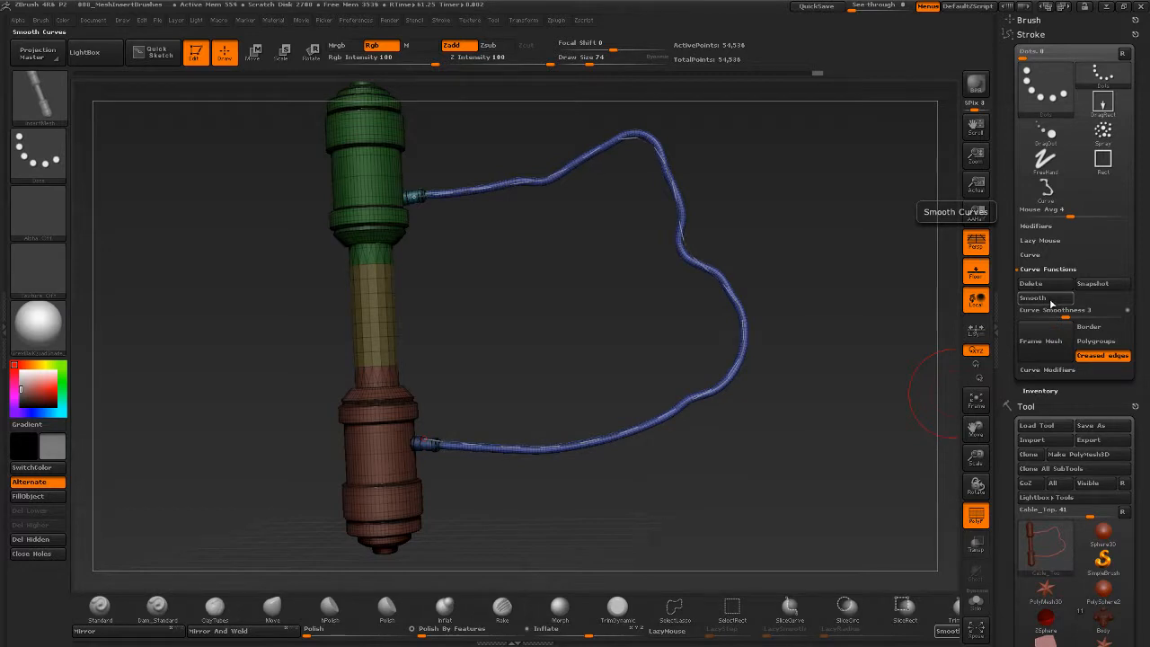
pyautogui.moveTo(679, 321); pyautogui.dragTo(867, 243)
pyautogui.click(728, 278)
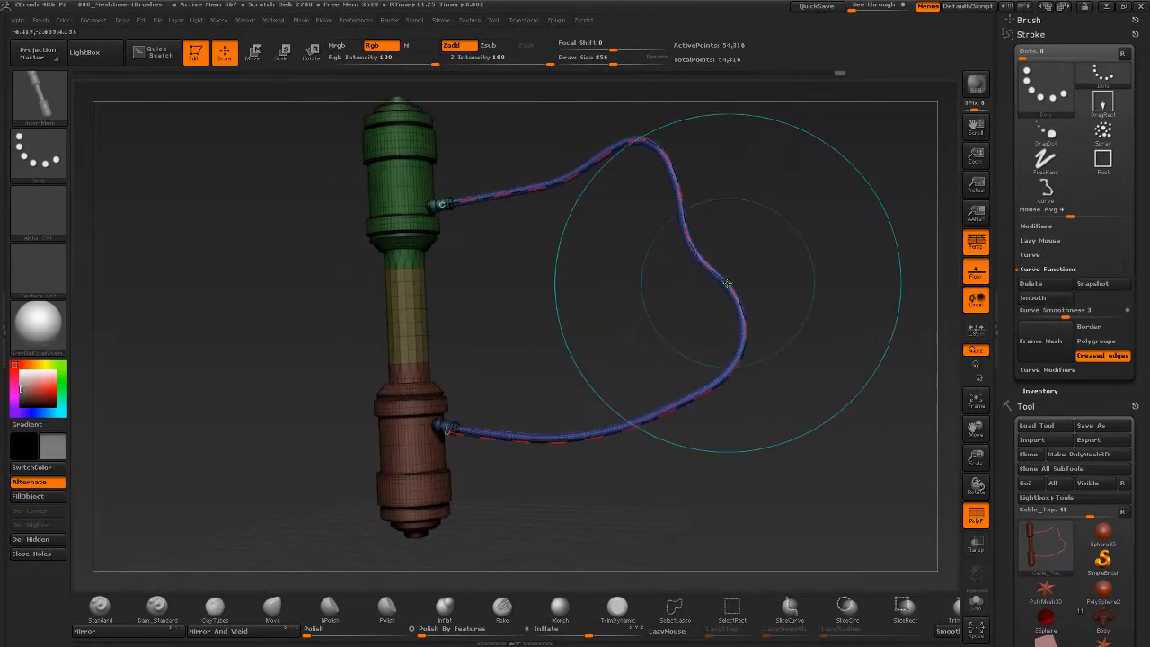
# Set Curve Smoothness to 23, smooth the curve again and update the cable.
pyautogui.moveTo(795, 291); pyautogui.dragTo(813, 288)
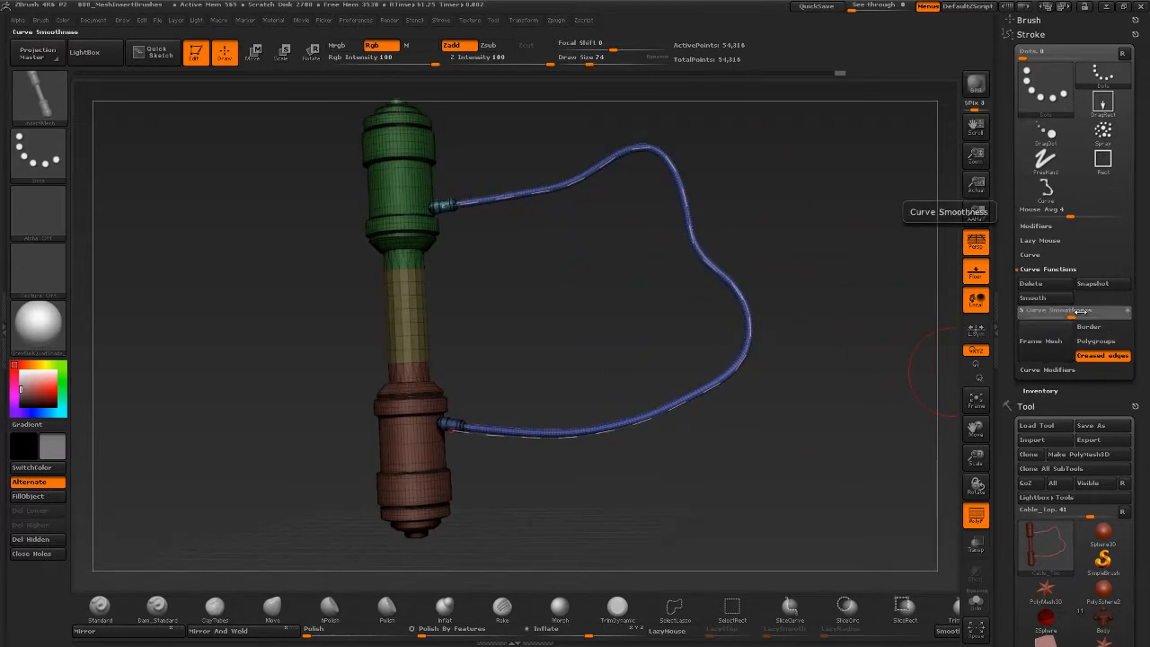
pyautogui.click(1047, 301)
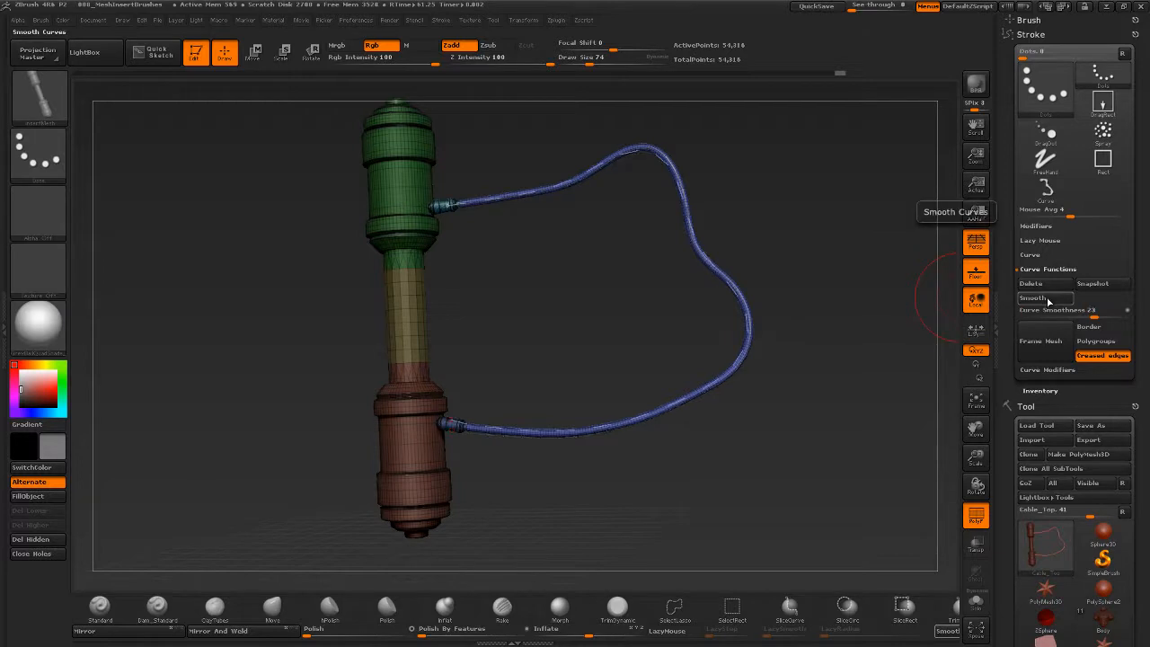
pyautogui.click(1048, 302)
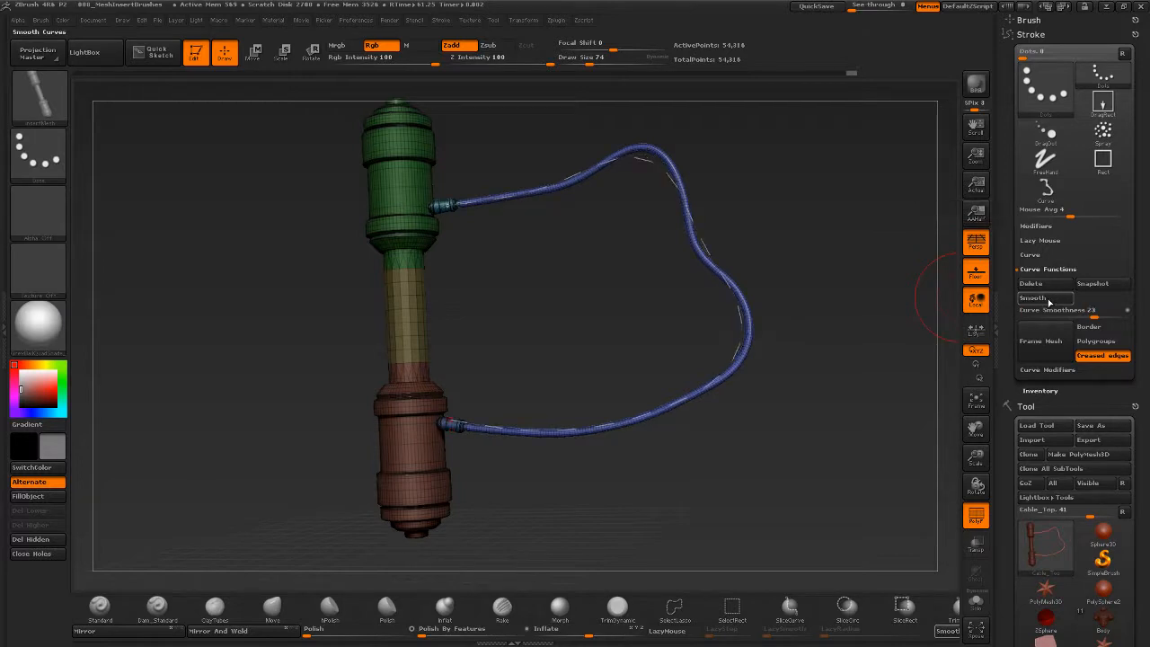
pyautogui.click(703, 245)
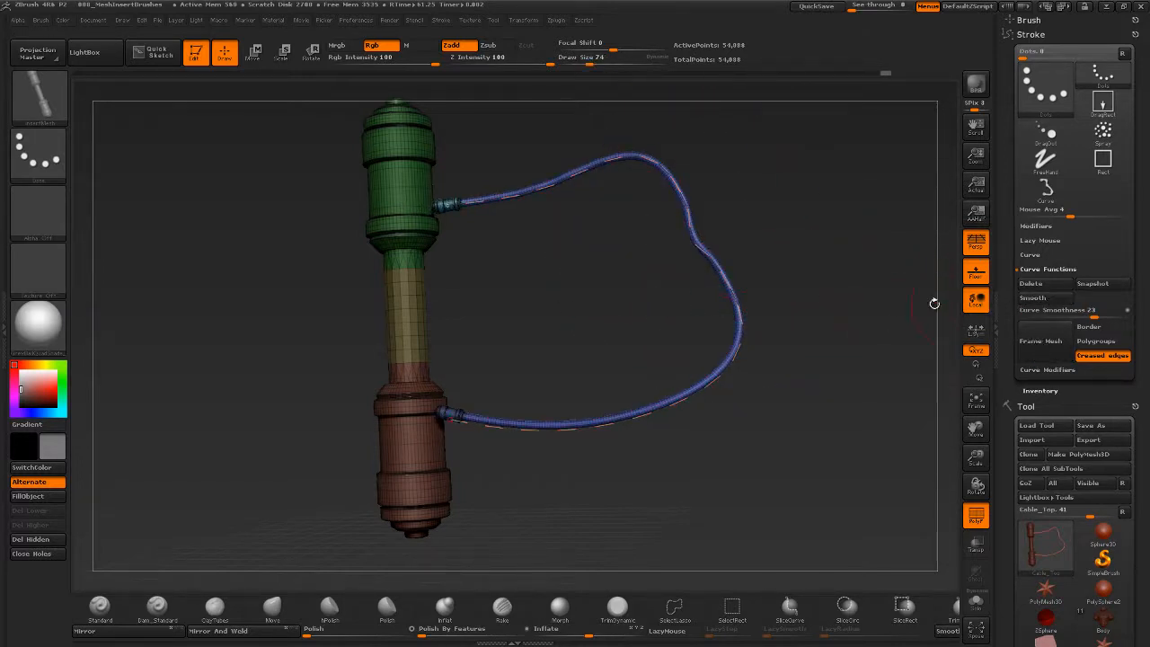
# Undo the cable update and try updating and pulling the cable at other points along the smoothed curve, undoing each attempt.
pyautogui.hotkey('ctrl', 'z')
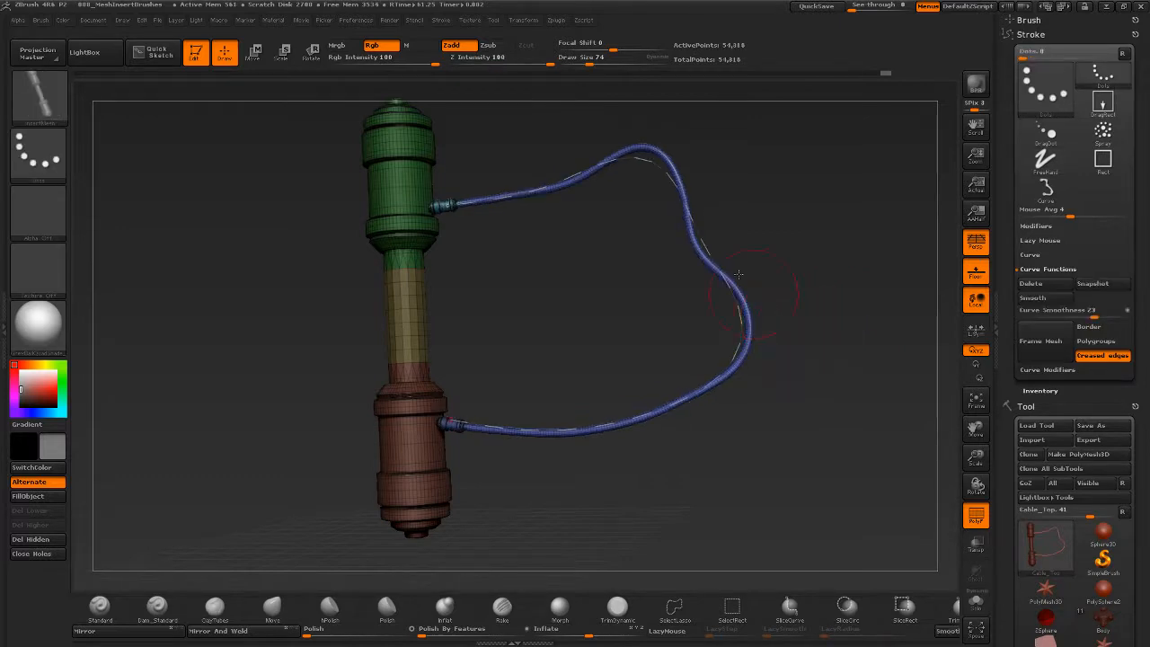
pyautogui.moveTo(708, 253)
pyautogui.mouseDown()
pyautogui.moveTo(706, 263)
pyautogui.moveTo(724, 269)
pyautogui.mouseUp()
pyautogui.hotkey('ctrl', 'z')
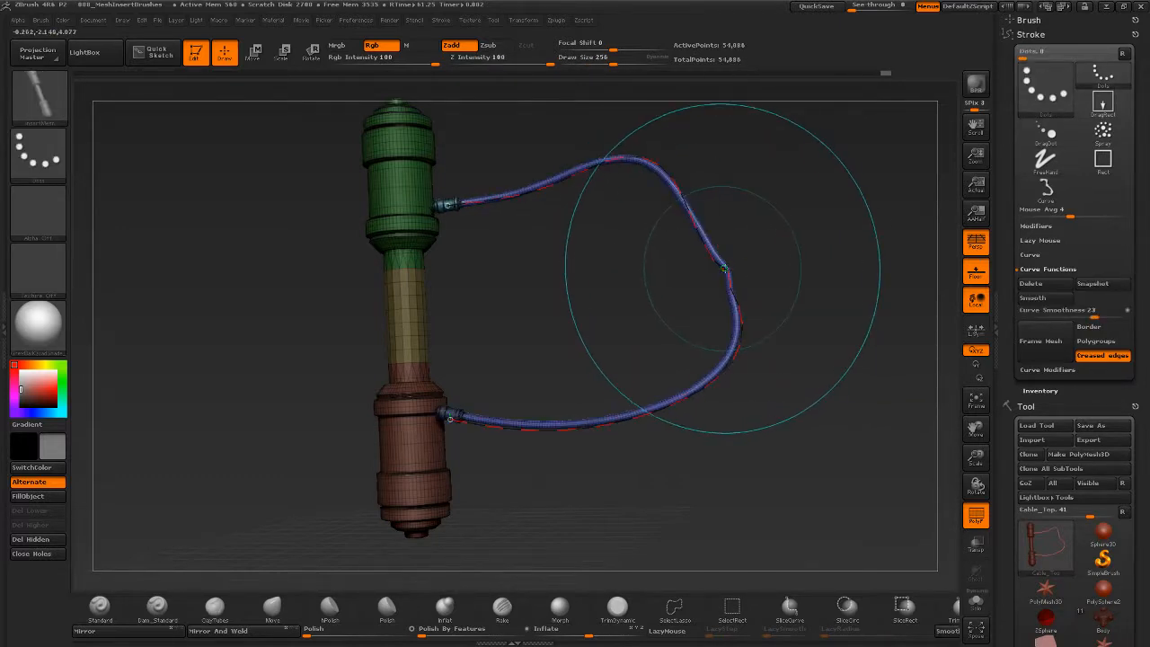
pyautogui.hotkey('ctrl', 'z')
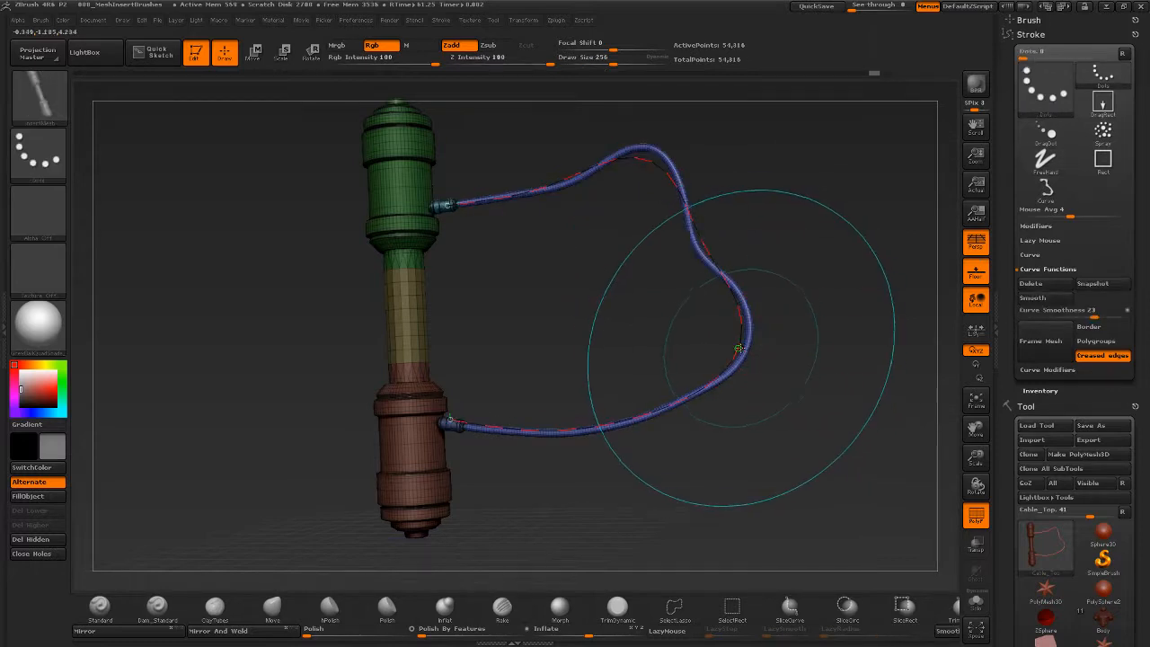
pyautogui.click(740, 347)
pyautogui.hotkey('ctrl', 'z')
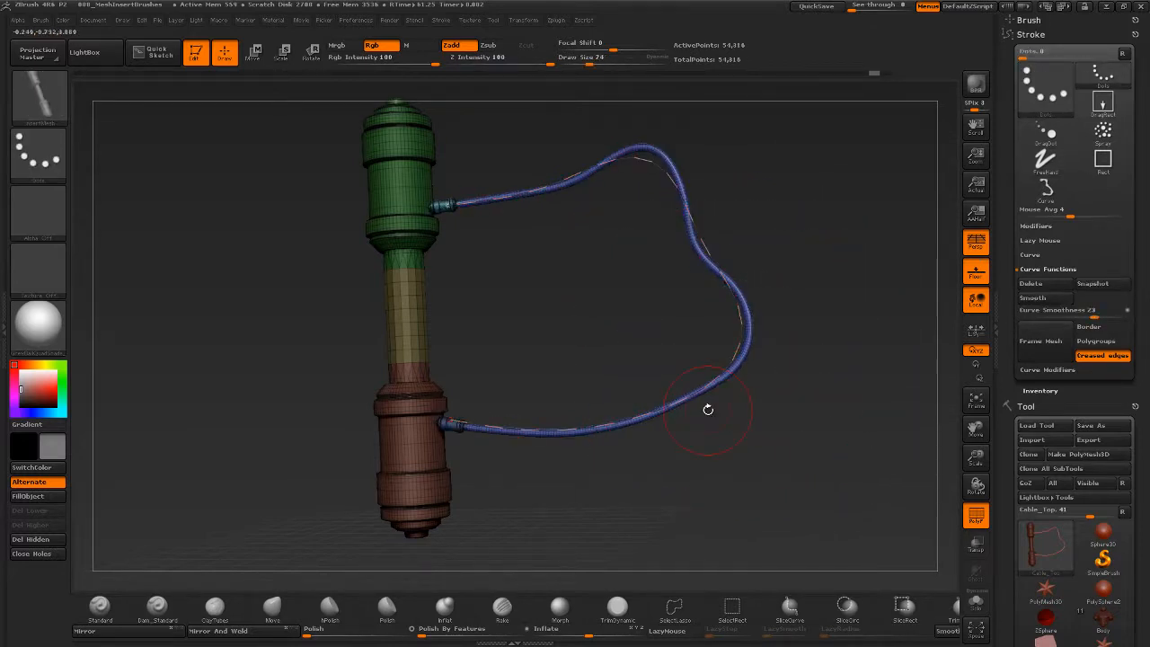
# Update the cable along the smoothed curve and pull its lower outer bend slightly downward.
pyautogui.click(724, 370)
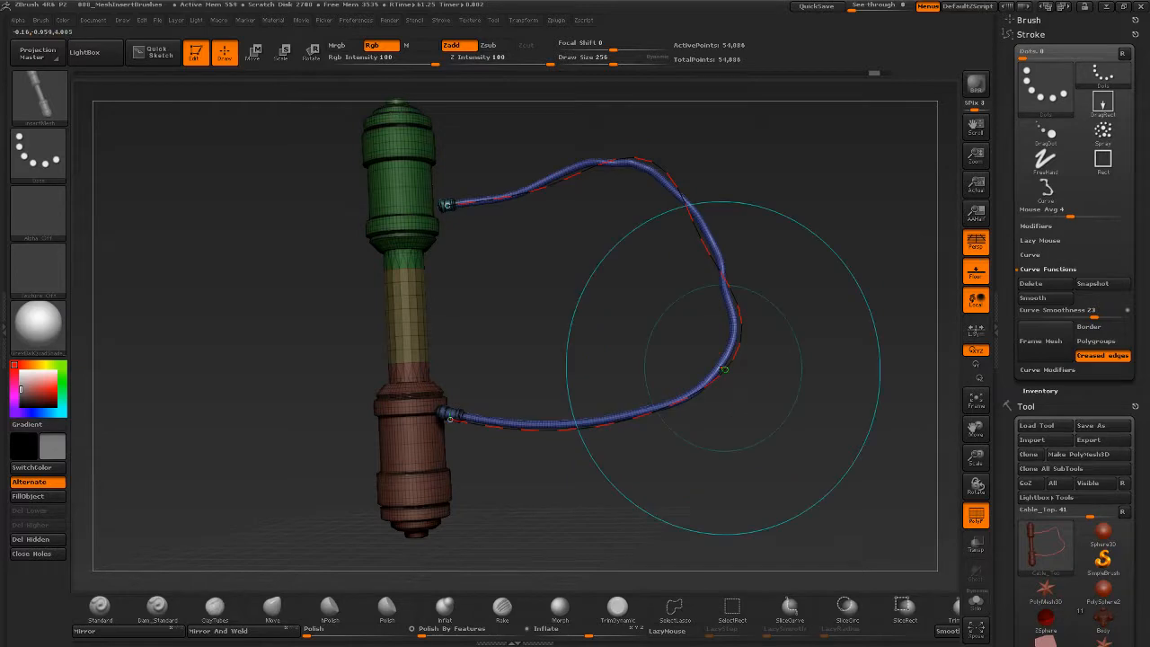
pyautogui.moveTo(723, 367); pyautogui.dragTo(725, 383)
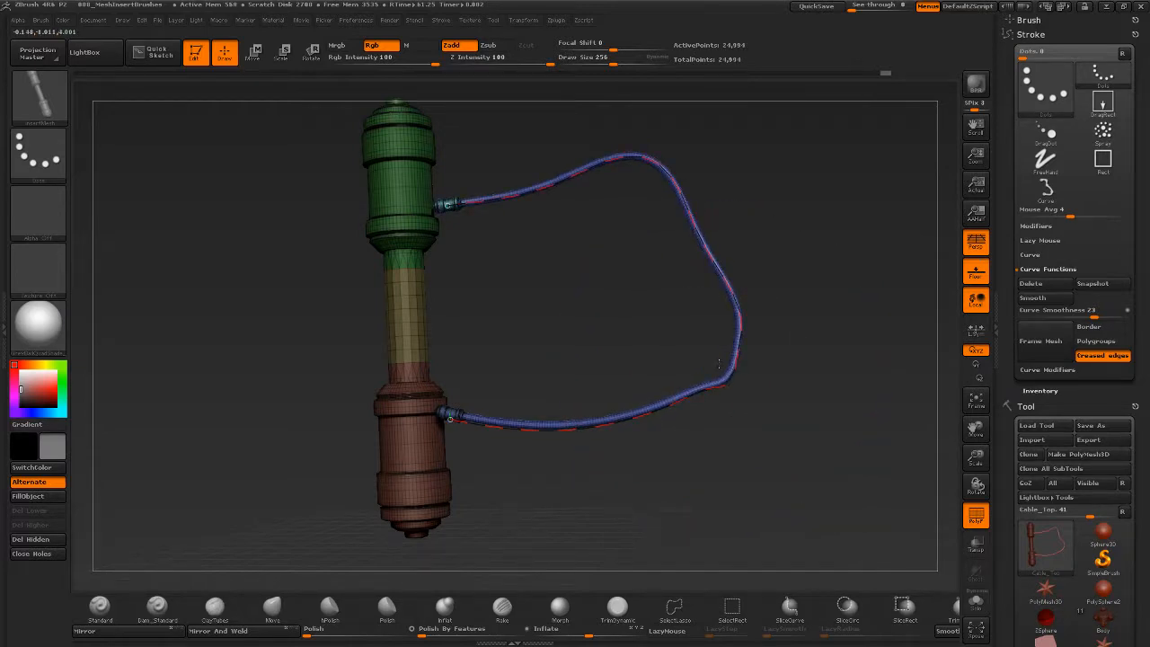
pyautogui.click(664, 411)
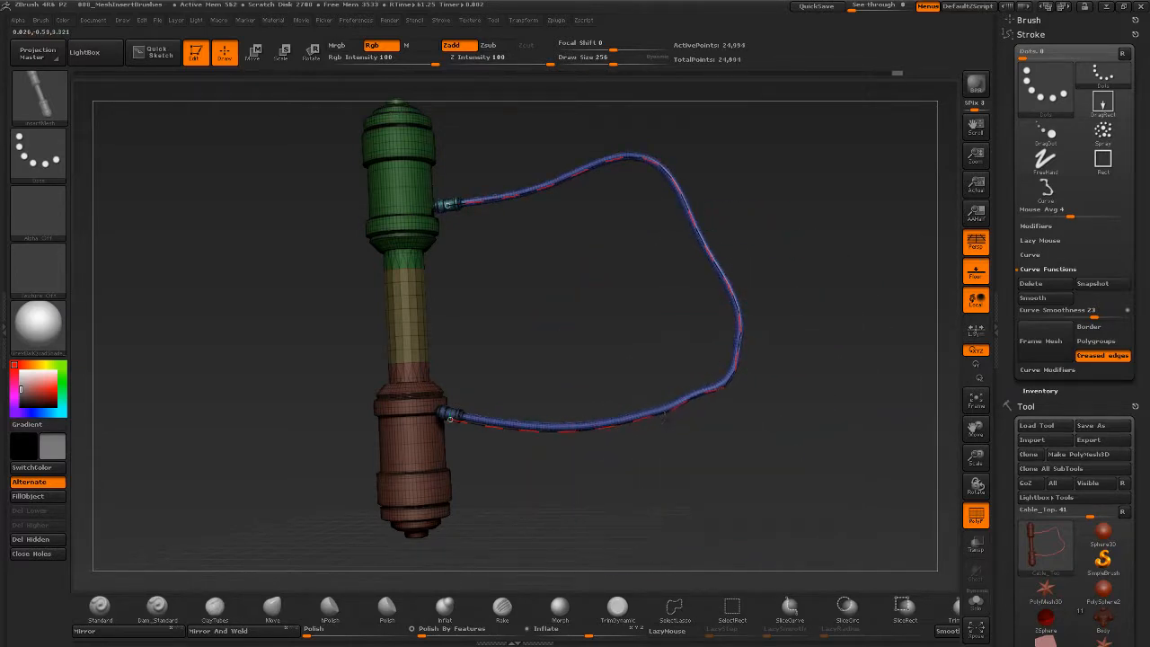
pyautogui.click(660, 163)
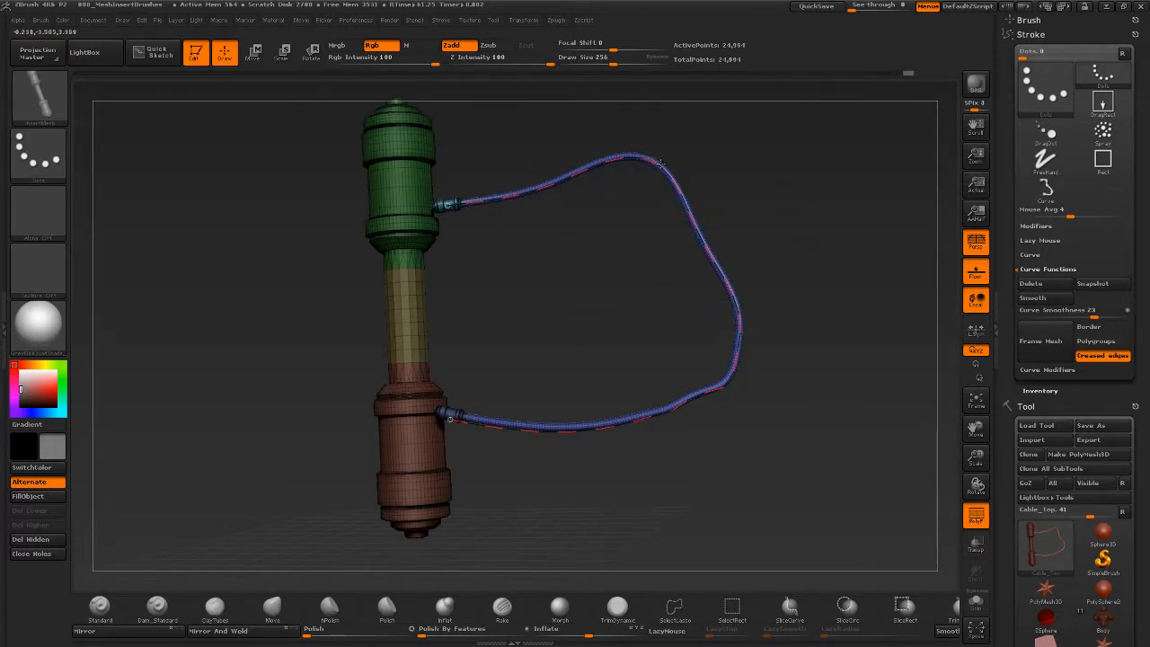
pyautogui.press('[')
pyautogui.press('[')
pyautogui.press('[')
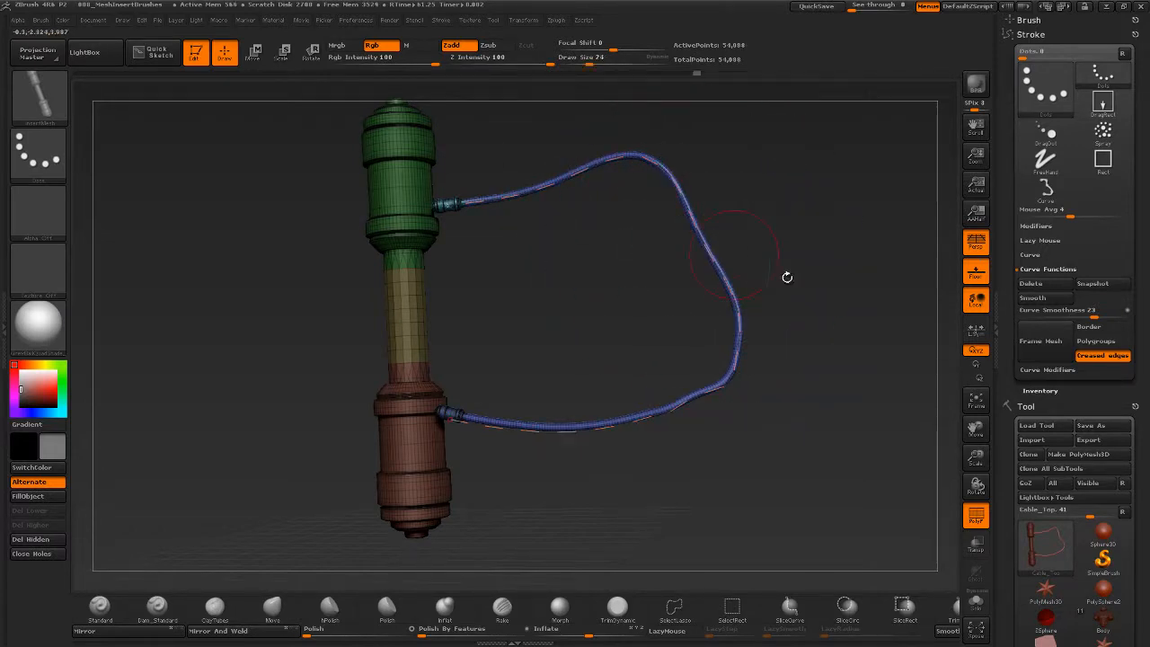
# Smooth the cable's curve, update the cable to follow it, and smooth the curve once more.
pyautogui.click(1051, 297)
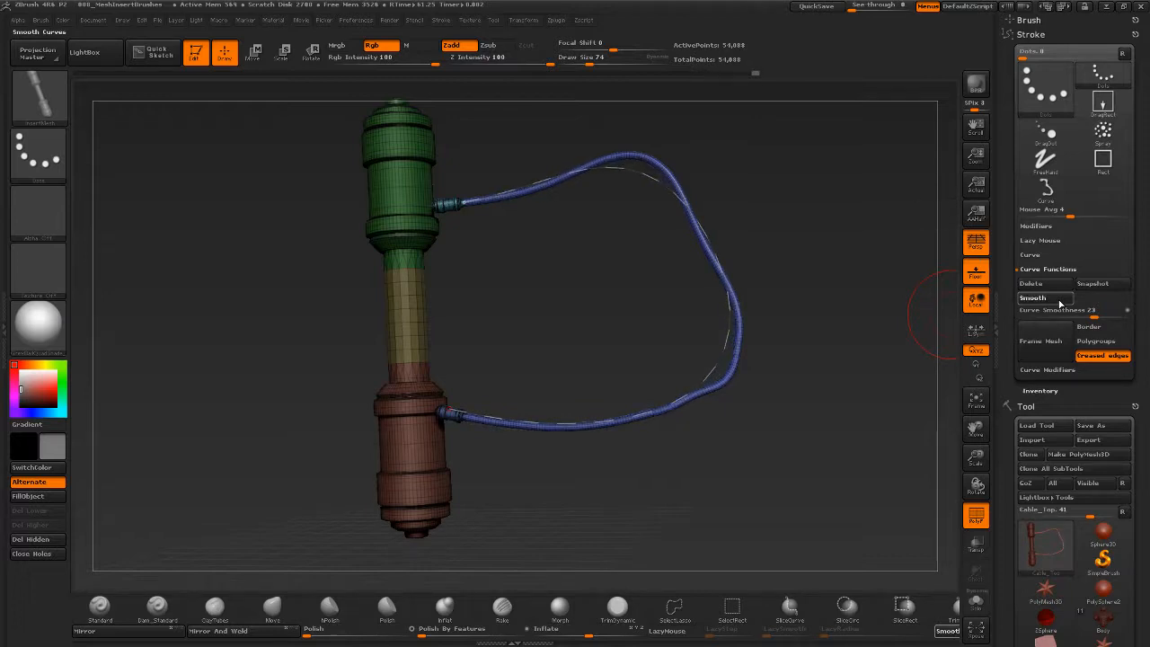
pyautogui.click(689, 208)
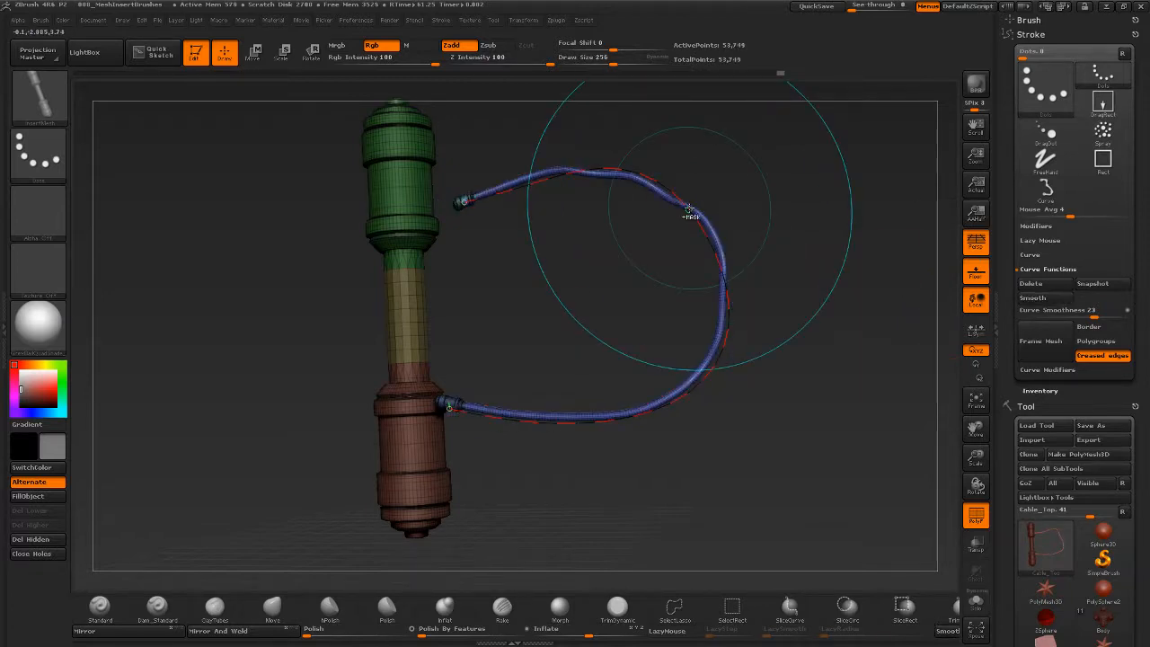
pyautogui.moveTo(797, 249); pyautogui.dragTo(805, 259)
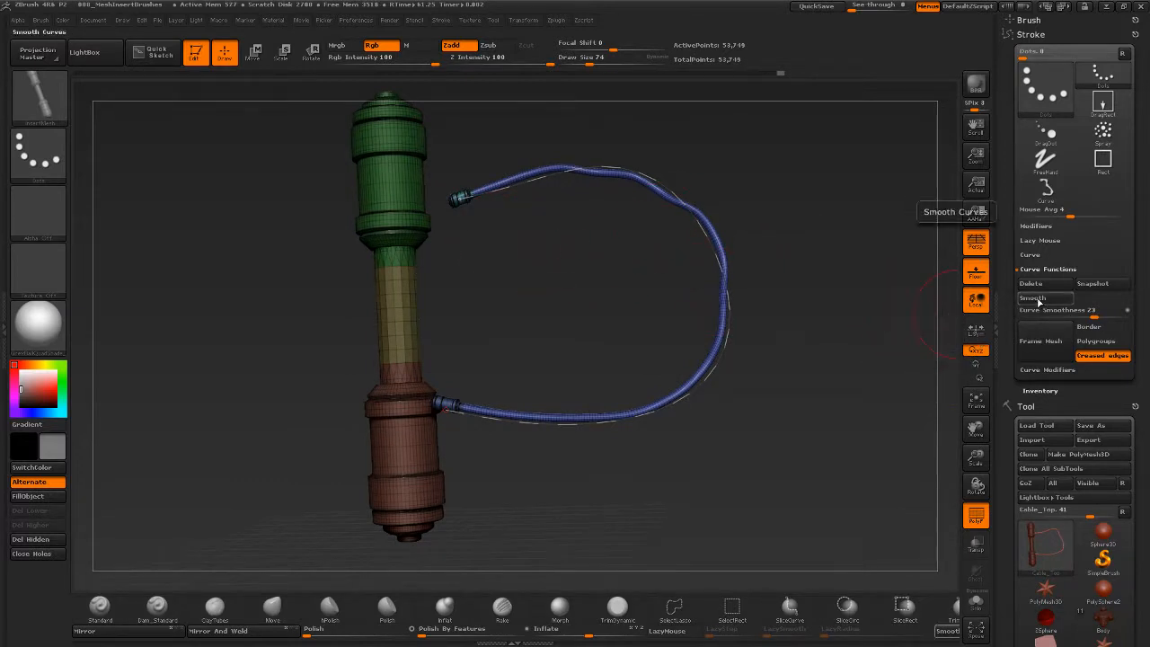
pyautogui.click(1035, 298)
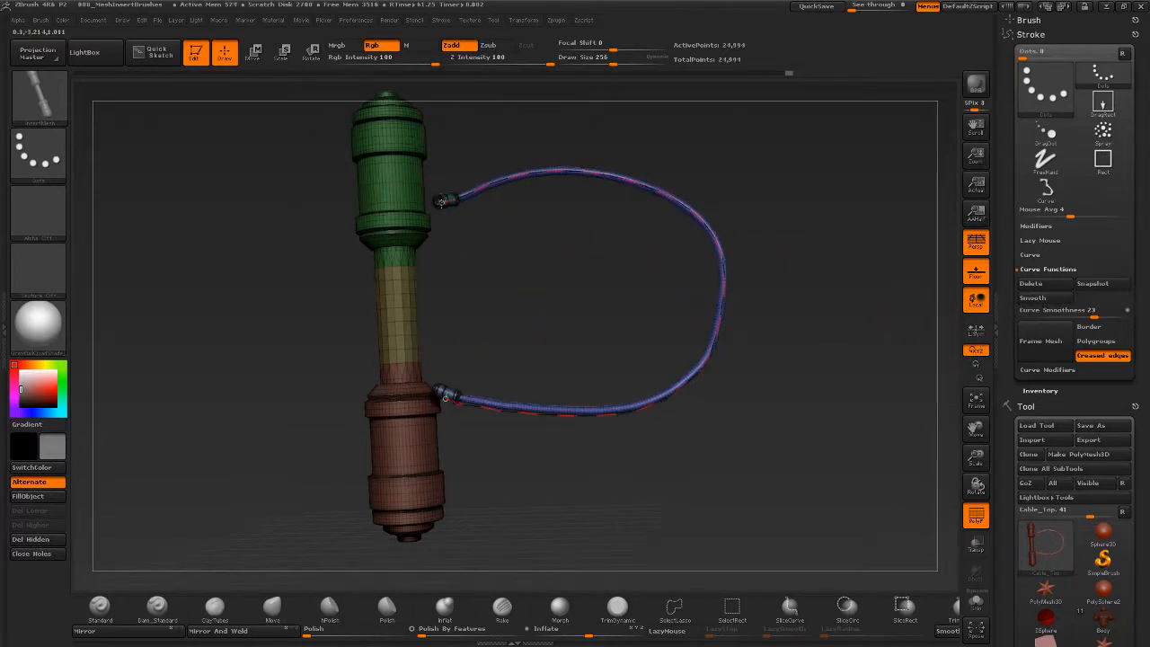
# Update the cable along the smoothed curve and move its two ends back onto the green and red sections of the handle.
pyautogui.moveTo(483, 183); pyautogui.dragTo(494, 239)
pyautogui.moveTo(427, 196); pyautogui.dragTo(393, 183)
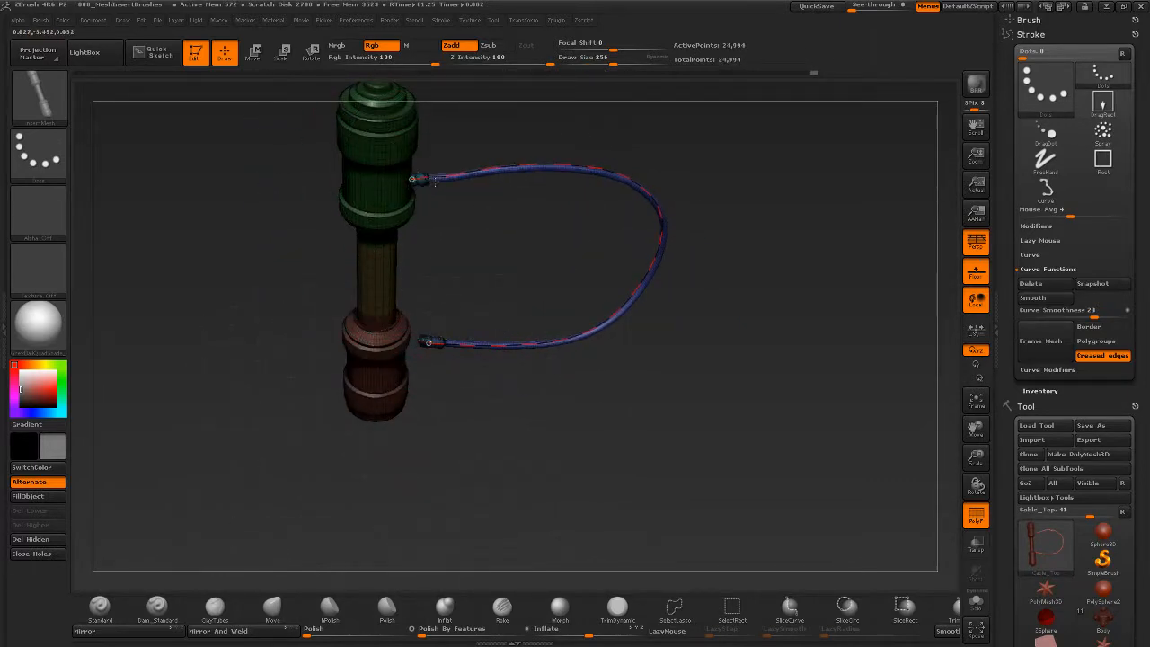
pyautogui.click(435, 181)
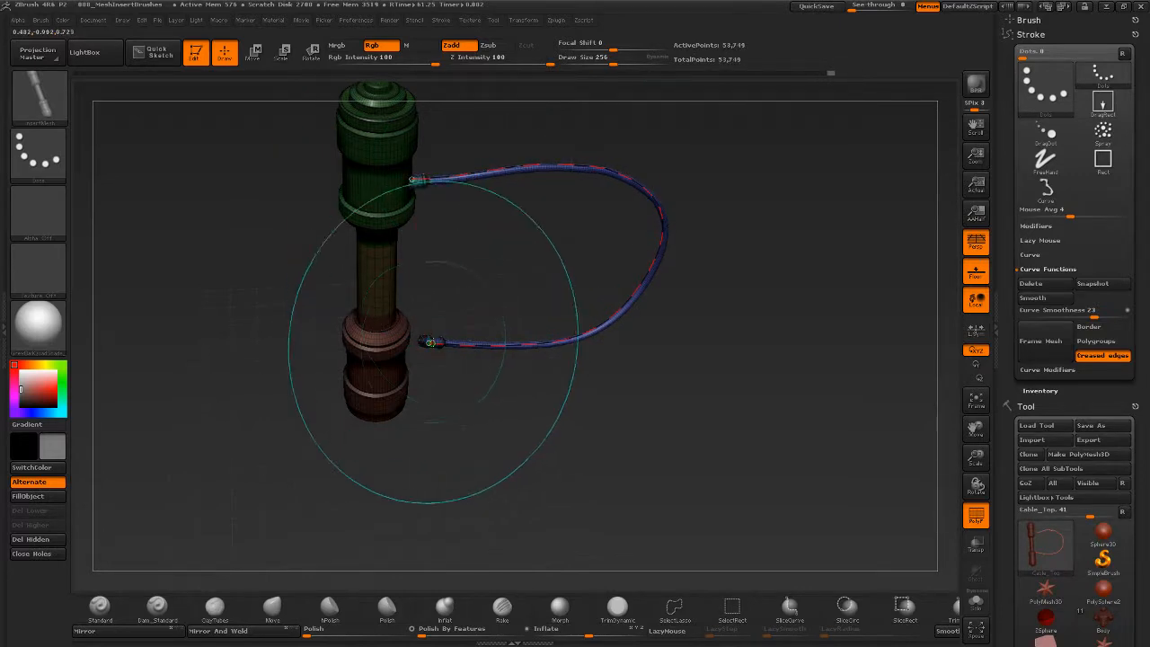
pyautogui.moveTo(431, 341); pyautogui.dragTo(400, 356)
pyautogui.moveTo(522, 422)
pyautogui.mouseDown()
pyautogui.moveTo(538, 438)
pyautogui.moveTo(436, 359)
pyautogui.moveTo(439, 383)
pyautogui.moveTo(546, 386)
pyautogui.mouseUp()
pyautogui.click(419, 383)
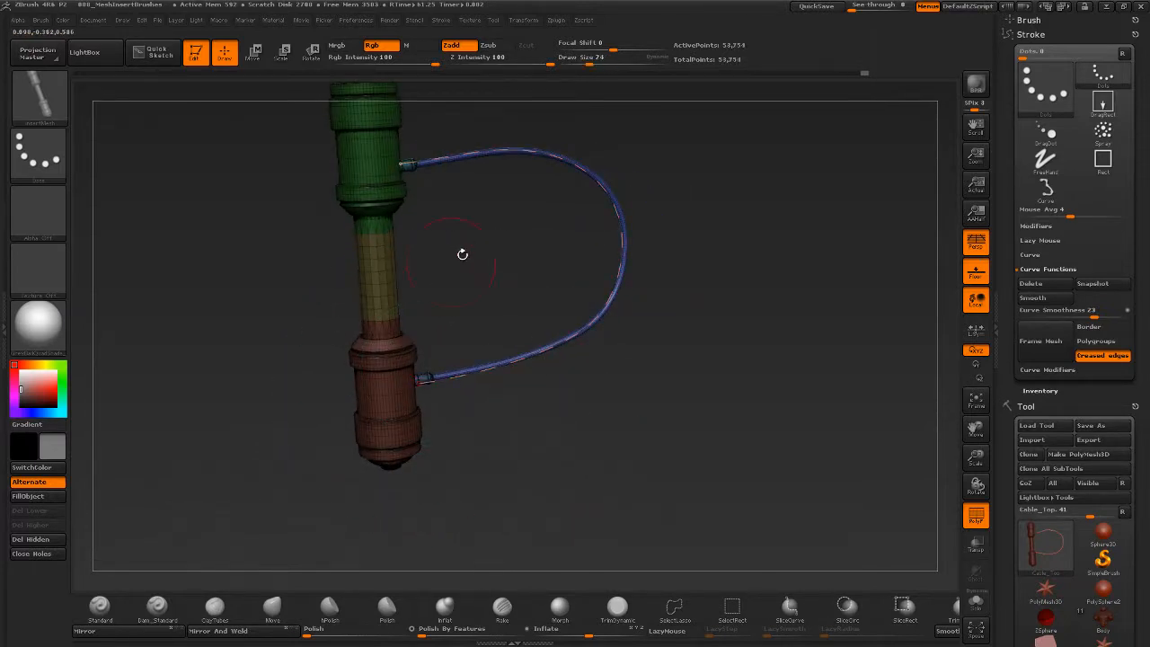
# Reshape the cable's outer bend, then smooth the curve and update the cable along it.
pyautogui.moveTo(461, 254); pyautogui.dragTo(473, 252)
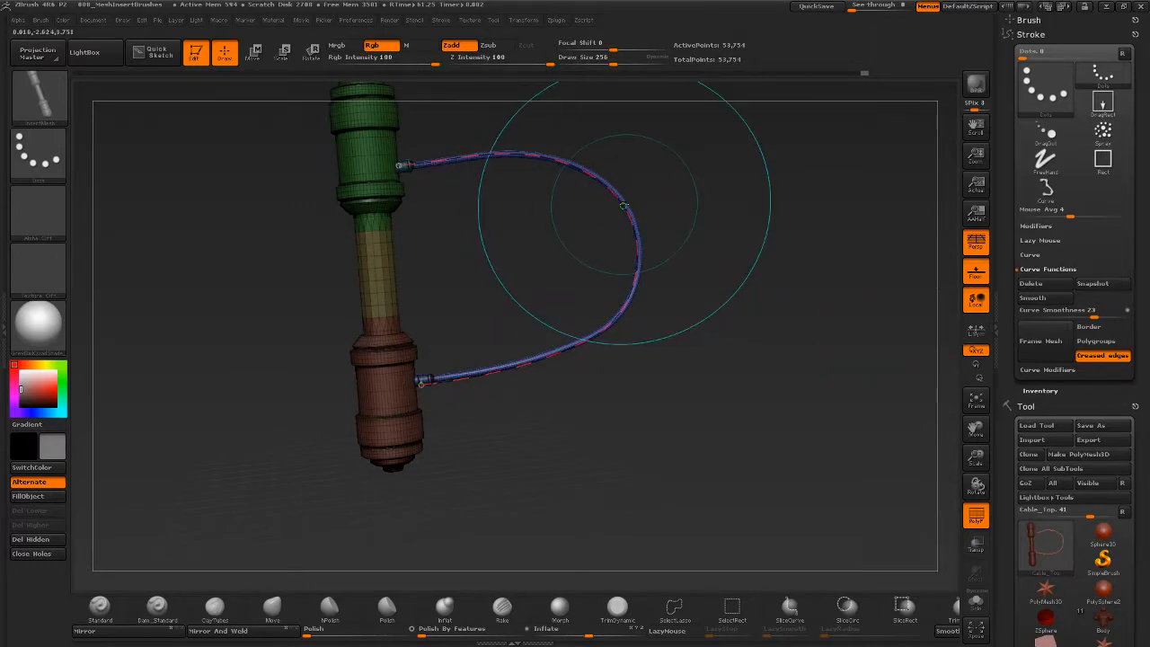
pyautogui.moveTo(624, 198); pyautogui.dragTo(584, 239)
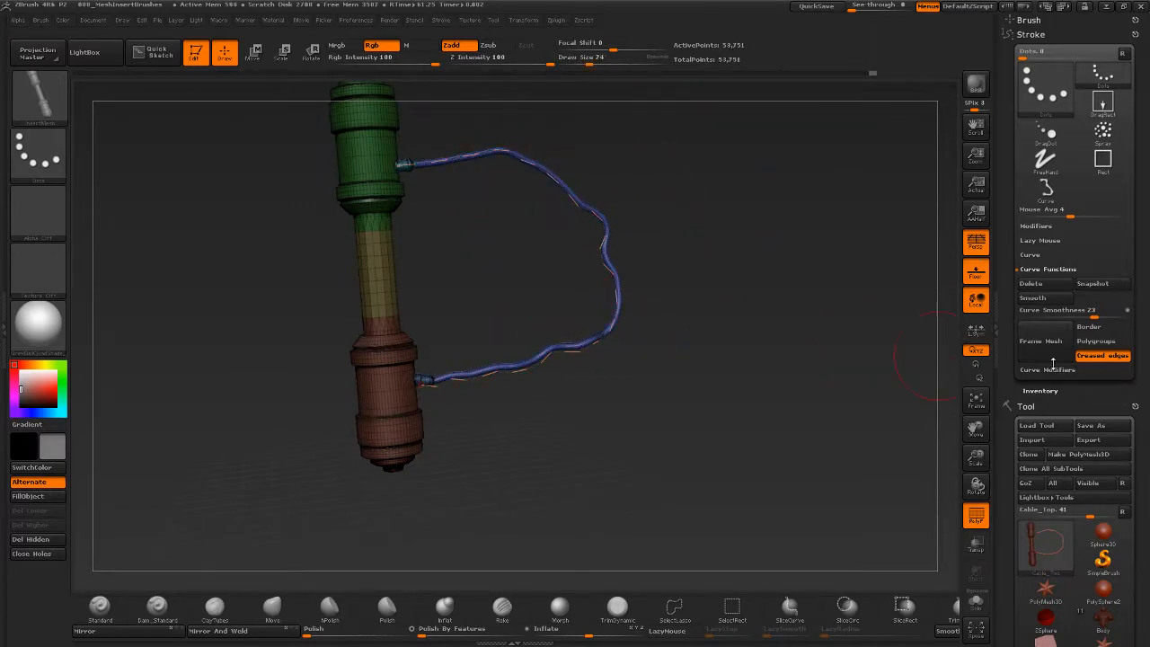
pyautogui.click(1032, 298)
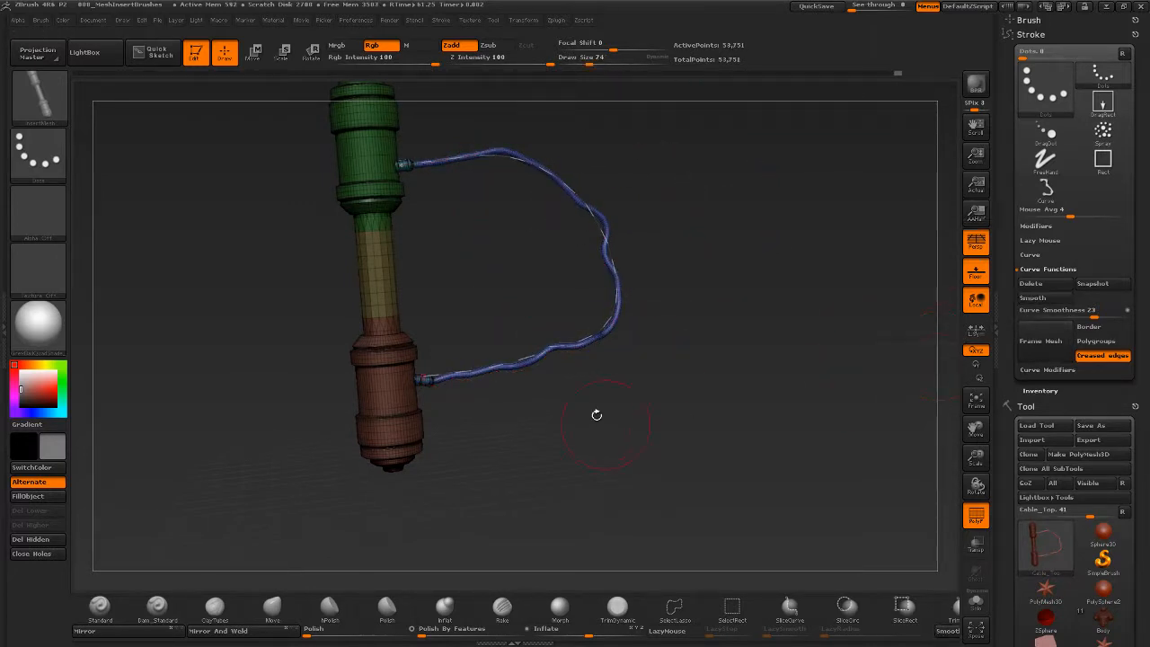
pyautogui.click(423, 377)
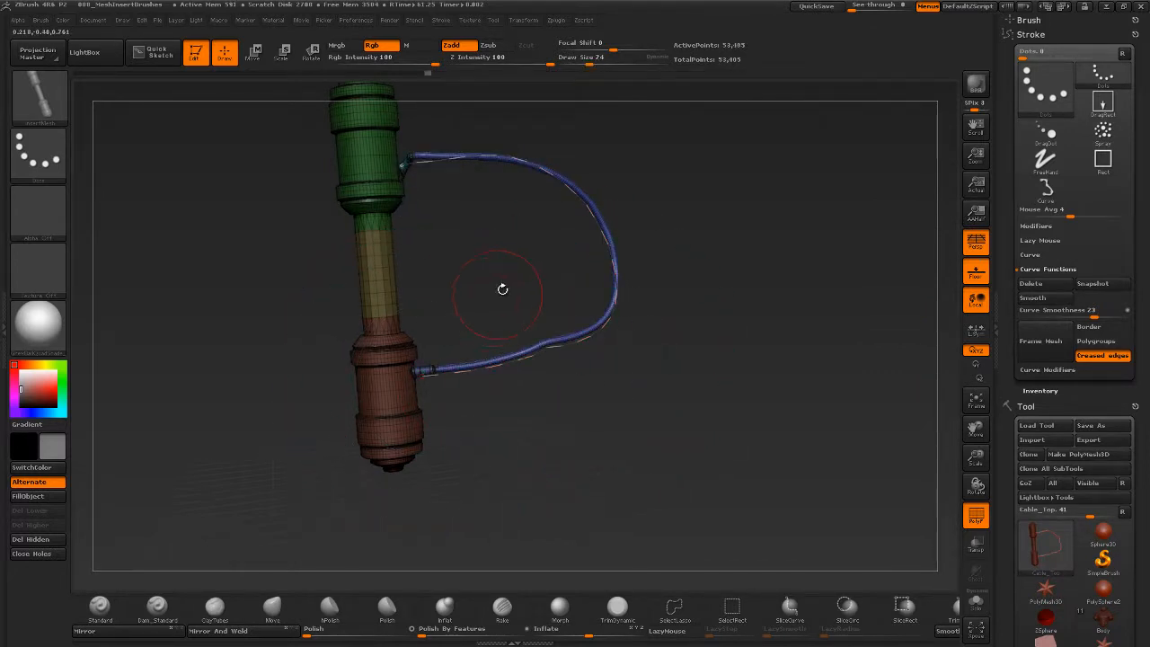
# Reposition the cable's upper end on the side of the handle's green section.
pyautogui.moveTo(501, 287); pyautogui.dragTo(359, 280)
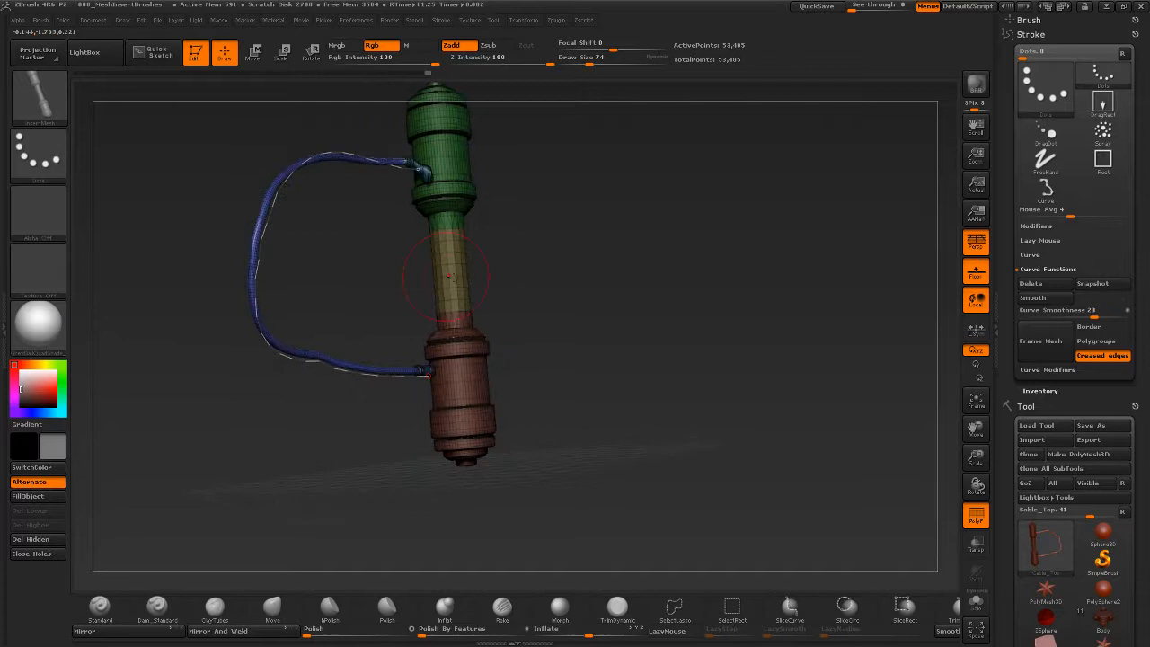
pyautogui.click(418, 169)
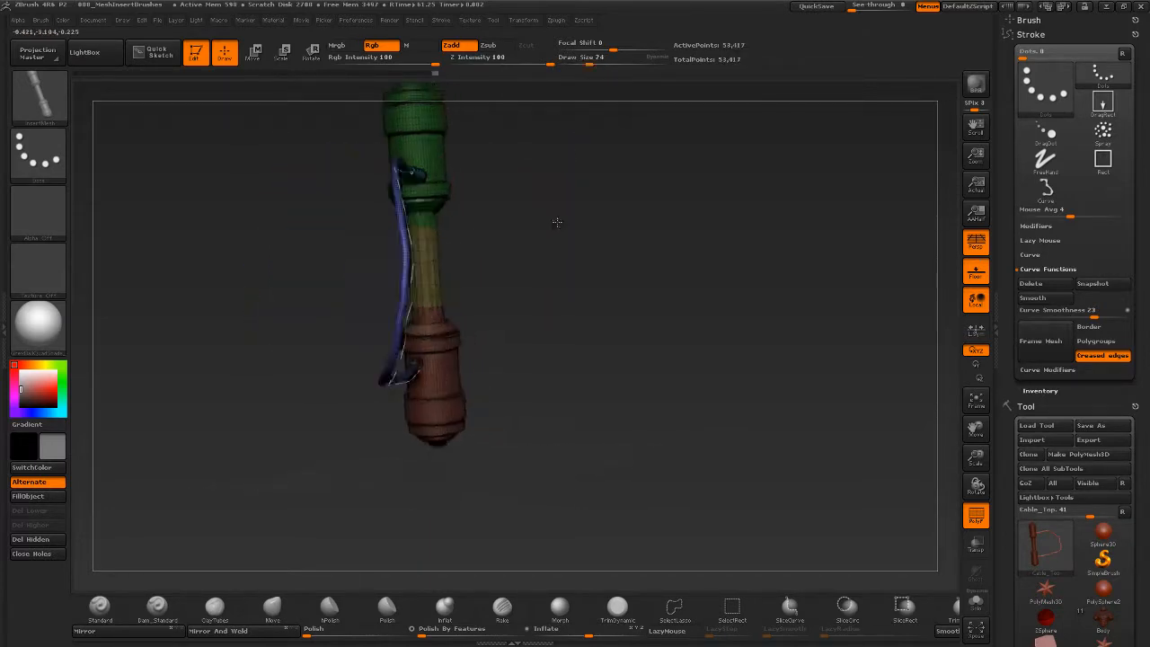
pyautogui.moveTo(423, 233)
pyautogui.mouseDown()
pyautogui.moveTo(419, 211)
pyautogui.moveTo(405, 260)
pyautogui.moveTo(421, 198)
pyautogui.mouseUp()
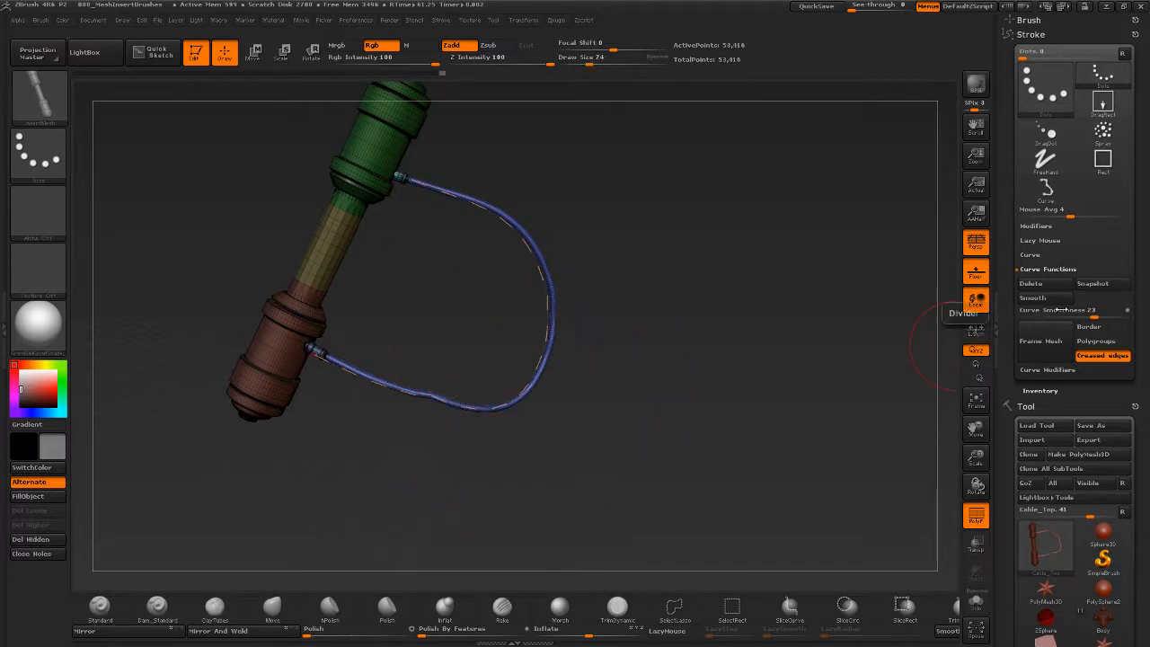
# Set Curve Smoothness to 4, smooth the curve and update the cable to follow it.
pyautogui.moveTo(1096, 316); pyautogui.dragTo(1067, 315)
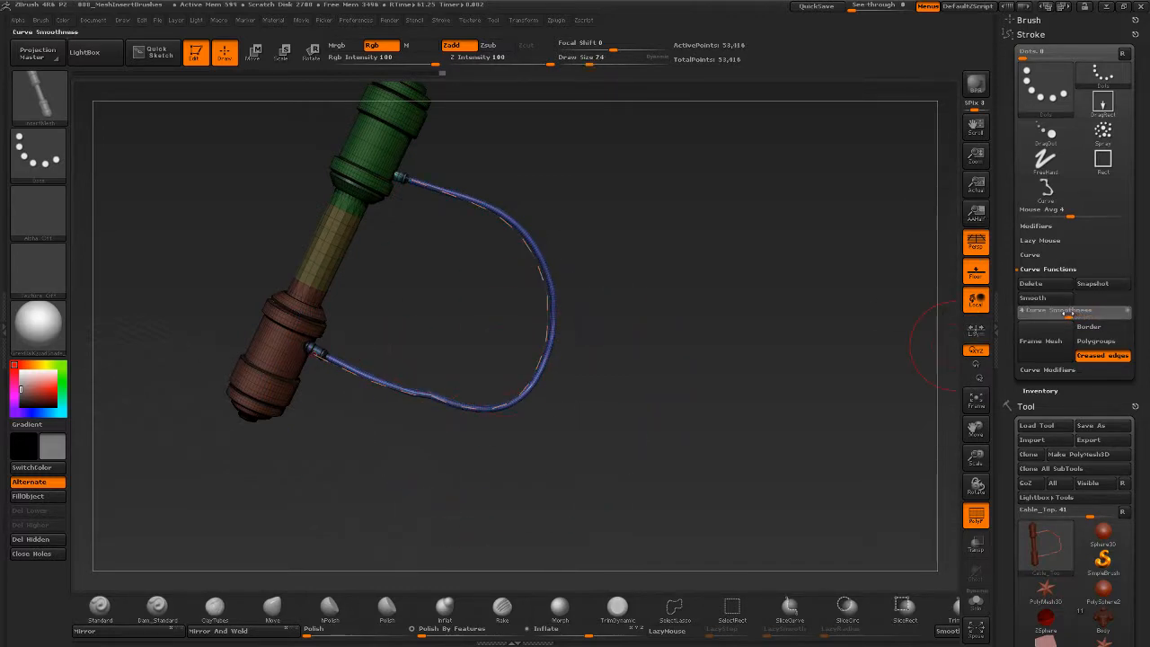
pyautogui.click(1045, 301)
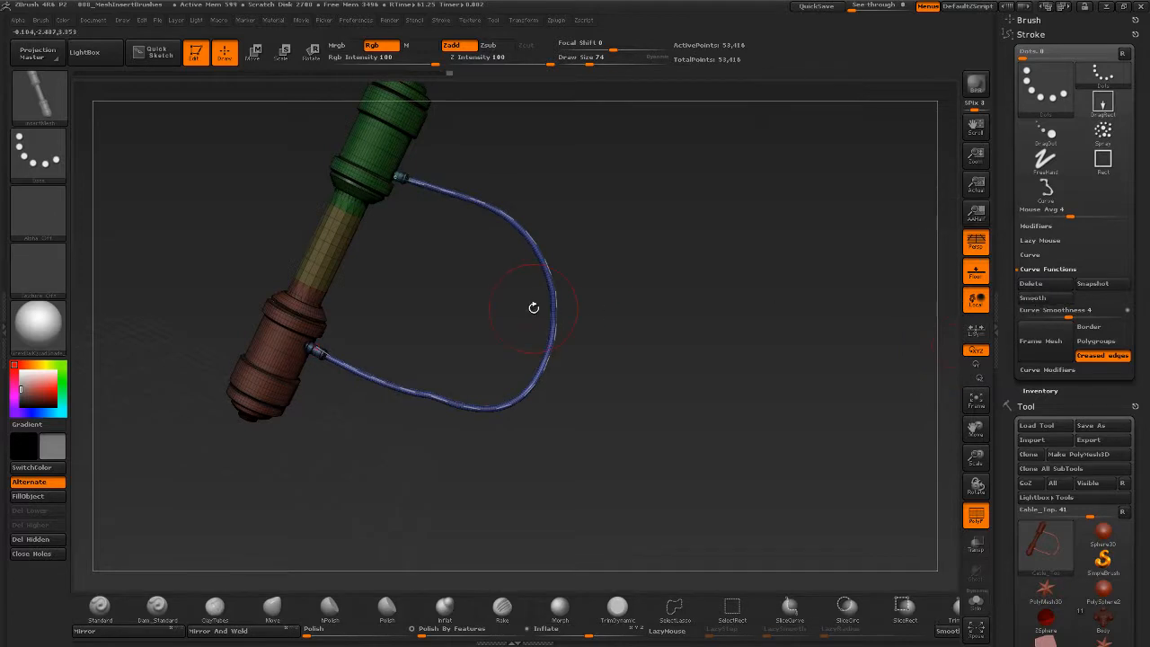
pyautogui.click(319, 349)
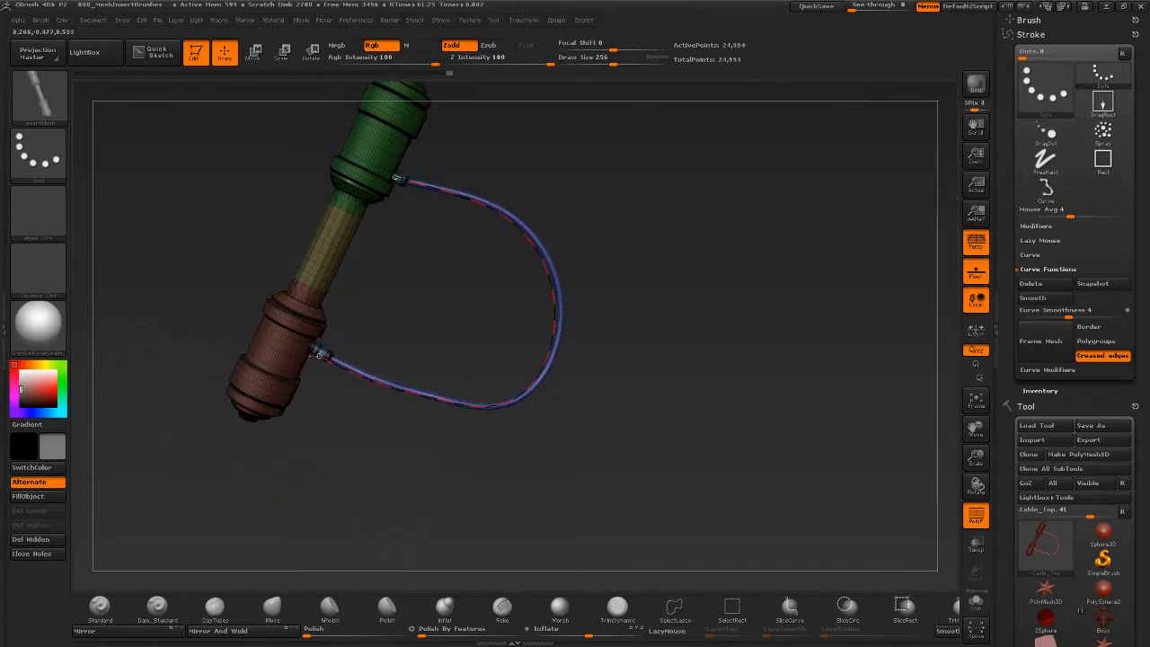
# Adjust the cable's lower end so it sits against the handle's red section.
pyautogui.moveTo(539, 247)
pyautogui.mouseDown()
pyautogui.moveTo(424, 243)
pyautogui.moveTo(436, 259)
pyautogui.moveTo(376, 271)
pyautogui.mouseUp()
pyautogui.moveTo(322, 355); pyautogui.dragTo(330, 355)
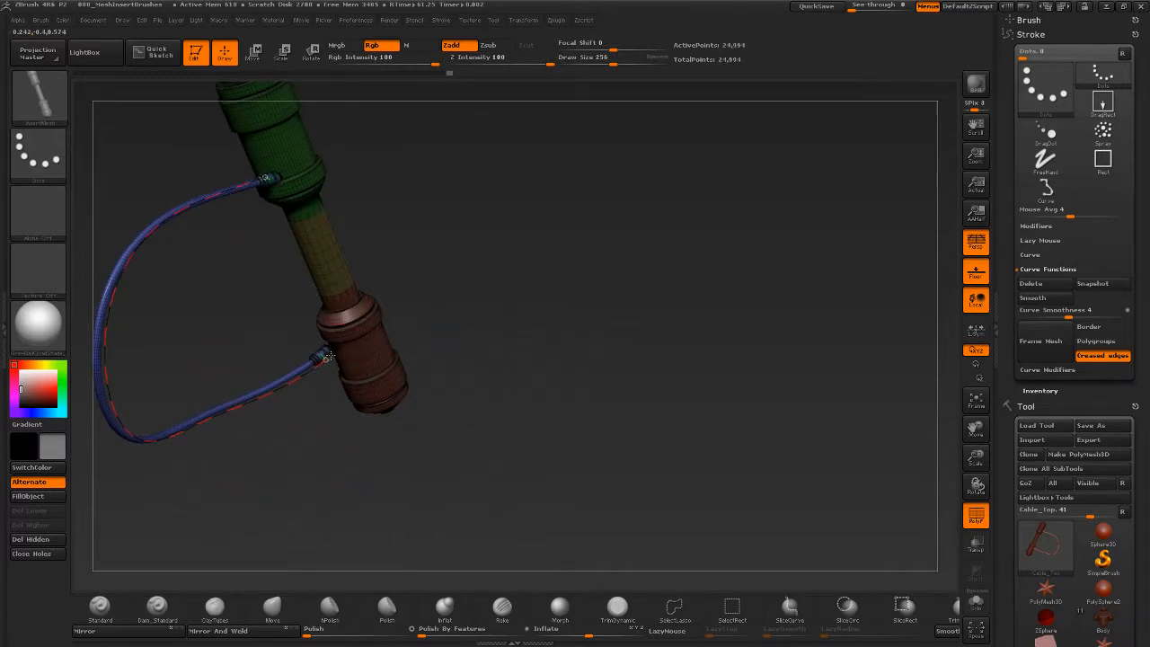
pyautogui.moveTo(444, 329)
pyautogui.mouseDown()
pyautogui.moveTo(457, 333)
pyautogui.moveTo(262, 423)
pyautogui.moveTo(279, 433)
pyautogui.moveTo(272, 448)
pyautogui.moveTo(500, 329)
pyautogui.moveTo(559, 317)
pyautogui.mouseUp()
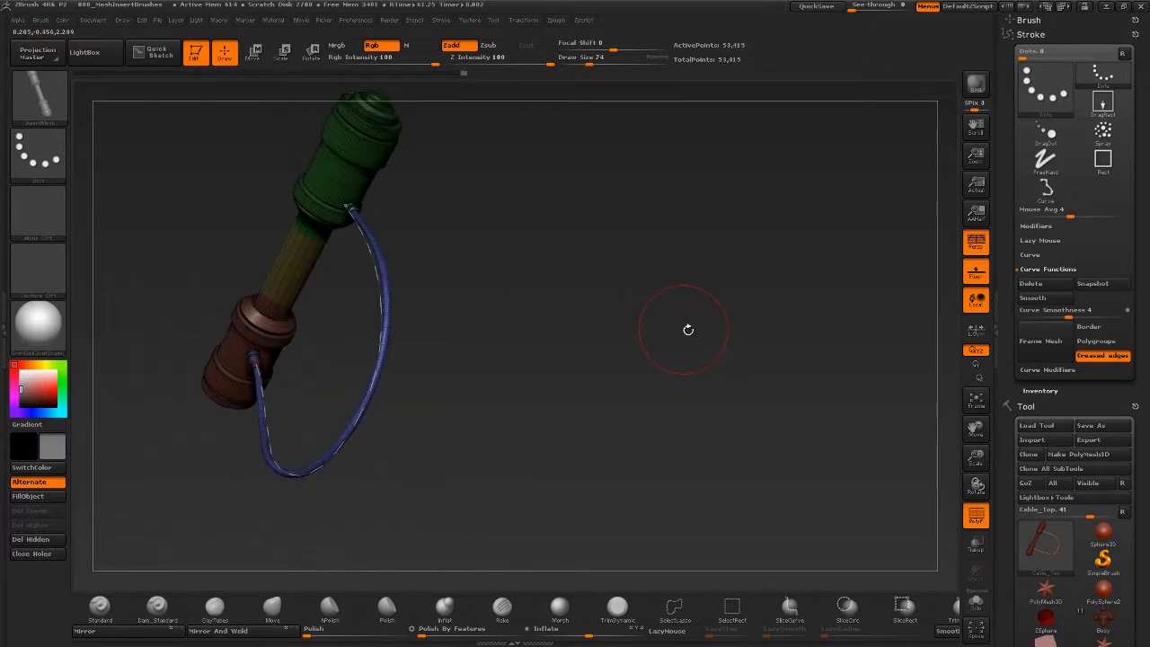
# Turn off Lock Start, Lock End and Snap in the curve settings.
pyautogui.click(1049, 269)
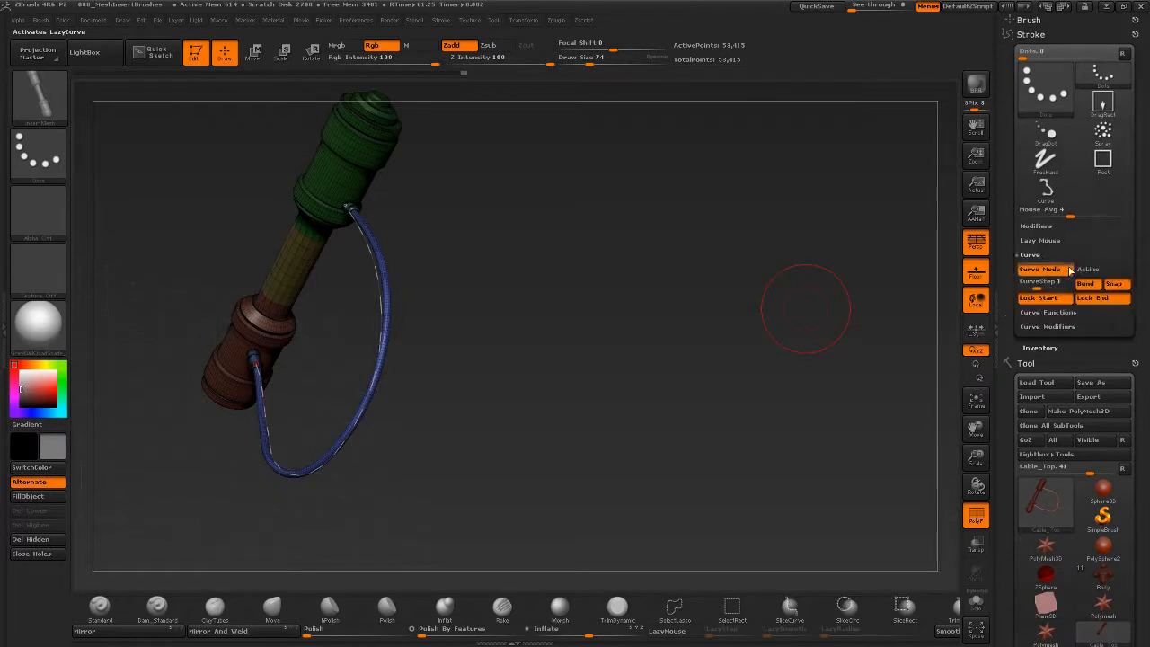
pyautogui.click(1056, 299)
pyautogui.moveTo(765, 344)
pyautogui.mouseDown()
pyautogui.moveTo(634, 377)
pyautogui.moveTo(678, 350)
pyautogui.mouseUp()
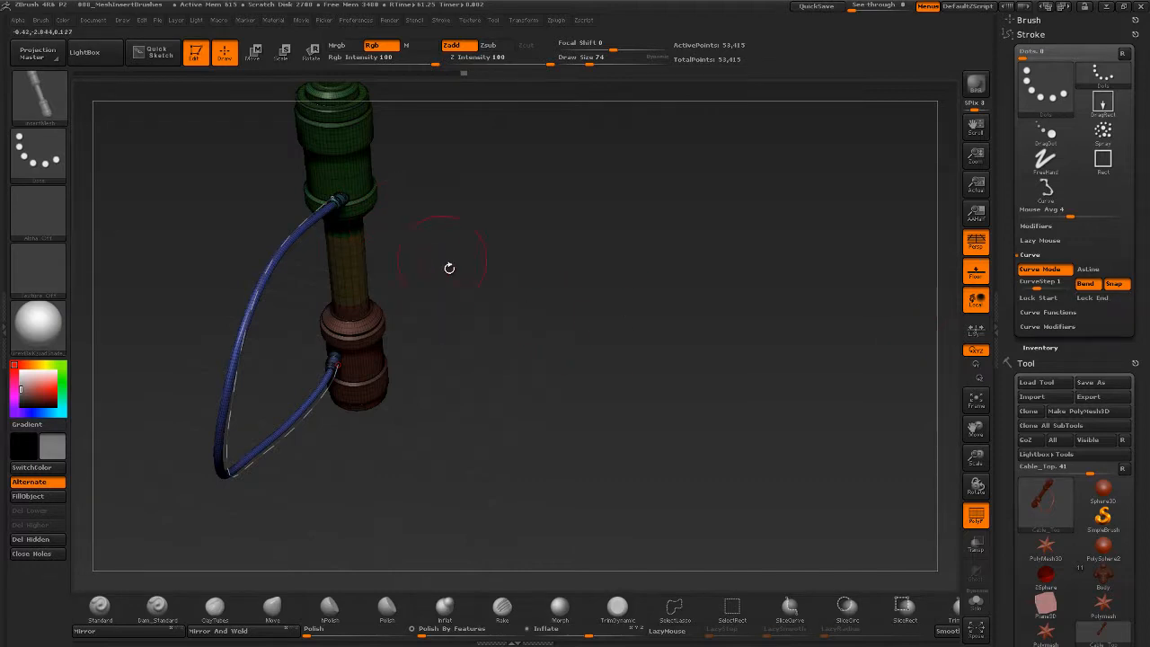
pyautogui.moveTo(449, 268); pyautogui.dragTo(629, 324)
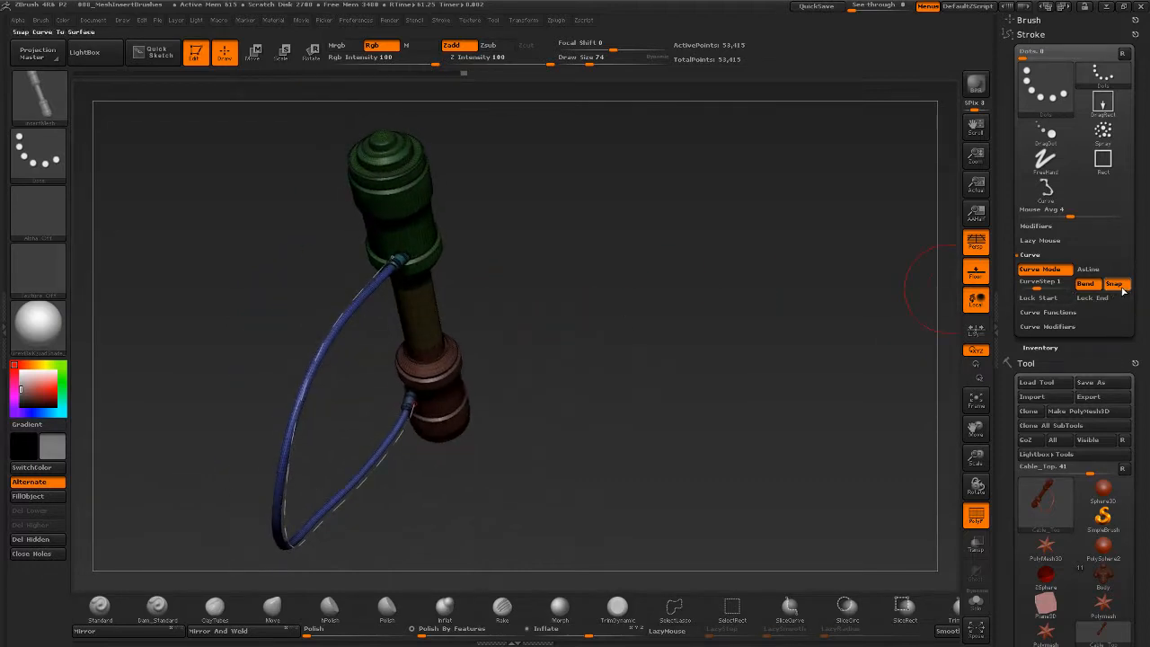
pyautogui.moveTo(664, 280)
pyautogui.mouseDown()
pyautogui.moveTo(593, 311)
pyautogui.moveTo(414, 260)
pyautogui.mouseUp()
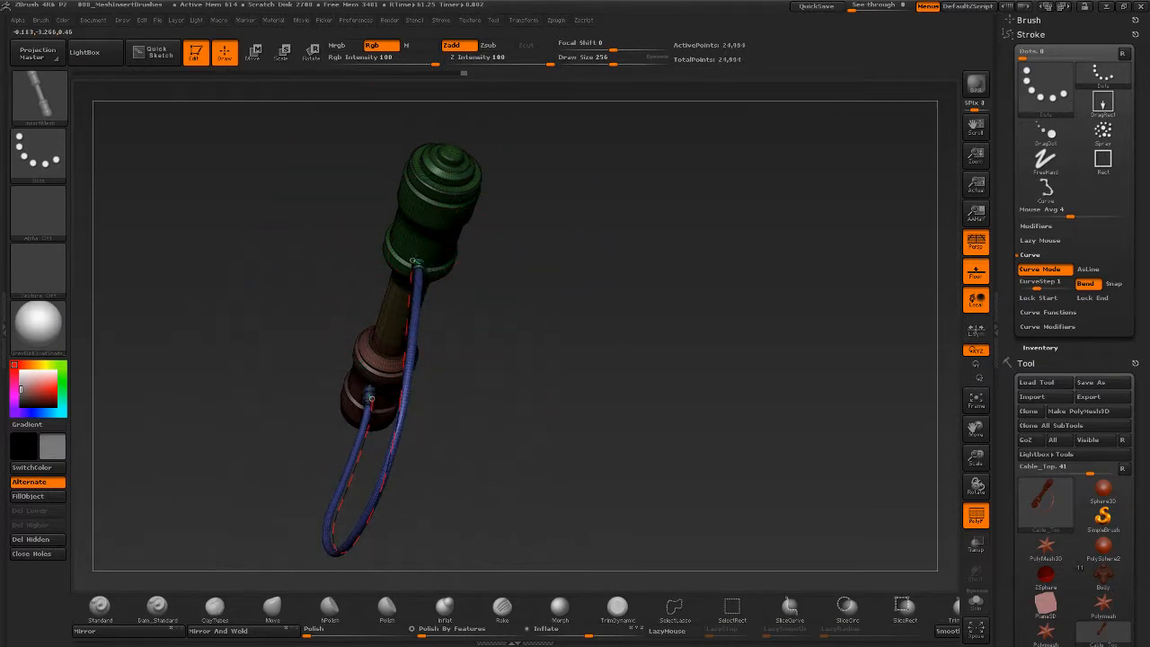
# Move the cable's upper end slightly up along the side of the handle's green section.
pyautogui.moveTo(489, 269); pyautogui.dragTo(633, 301)
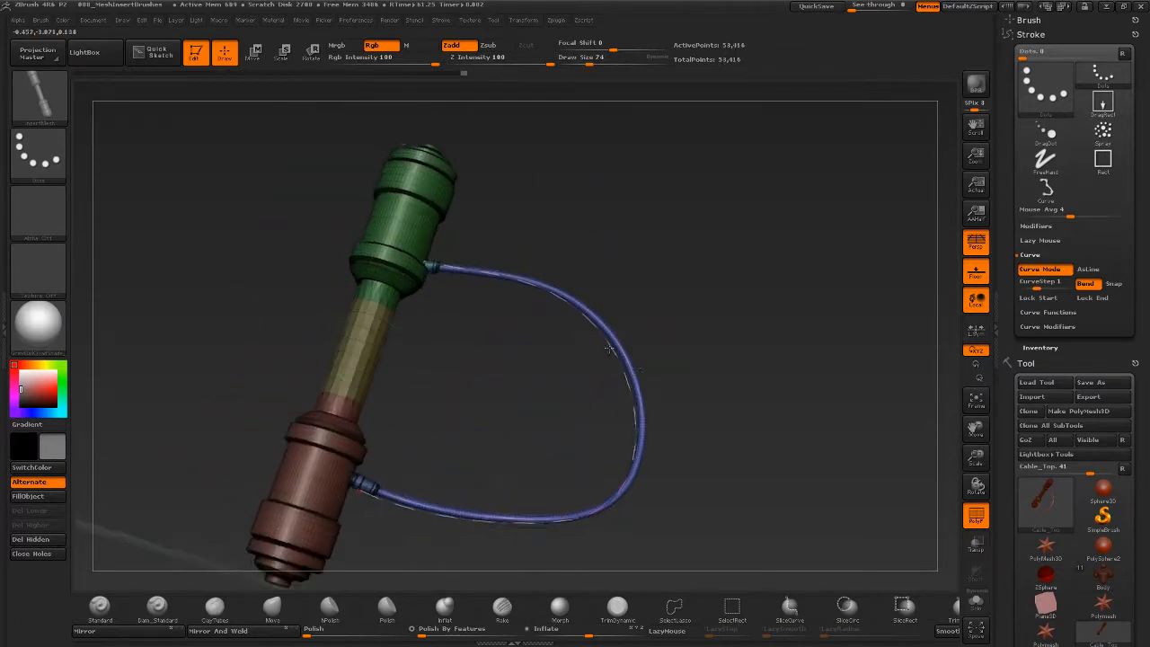
pyautogui.moveTo(426, 262); pyautogui.dragTo(434, 246)
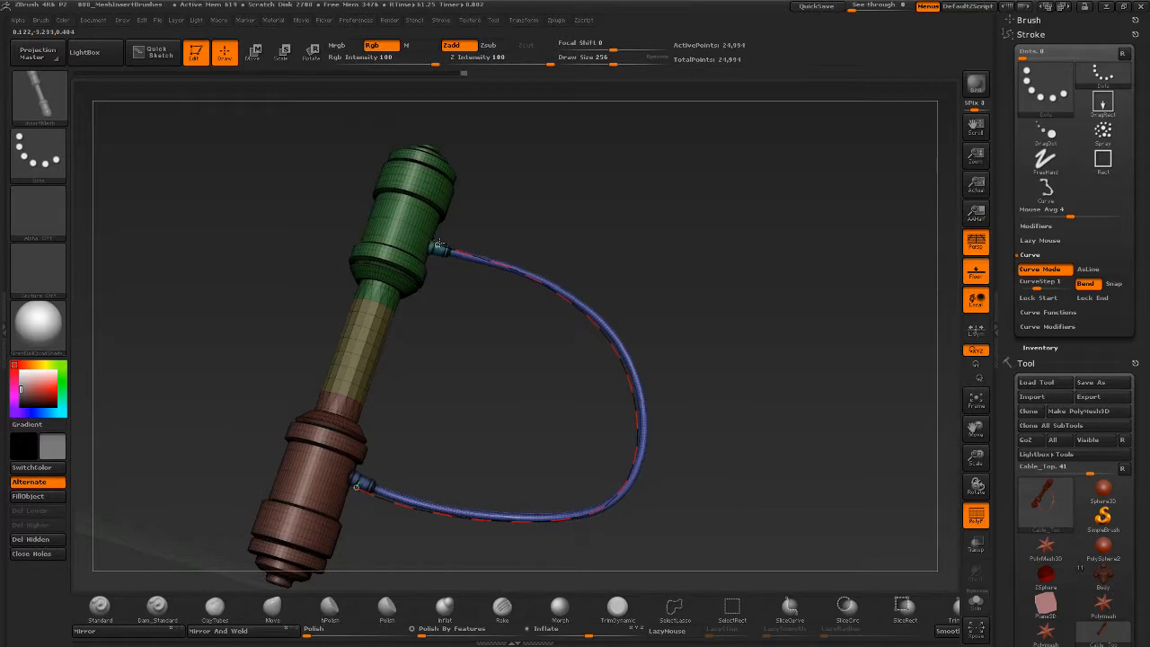
pyautogui.moveTo(499, 231)
pyautogui.mouseDown()
pyautogui.moveTo(503, 253)
pyautogui.moveTo(481, 276)
pyautogui.moveTo(492, 267)
pyautogui.moveTo(441, 243)
pyautogui.moveTo(465, 220)
pyautogui.moveTo(458, 163)
pyautogui.mouseUp()
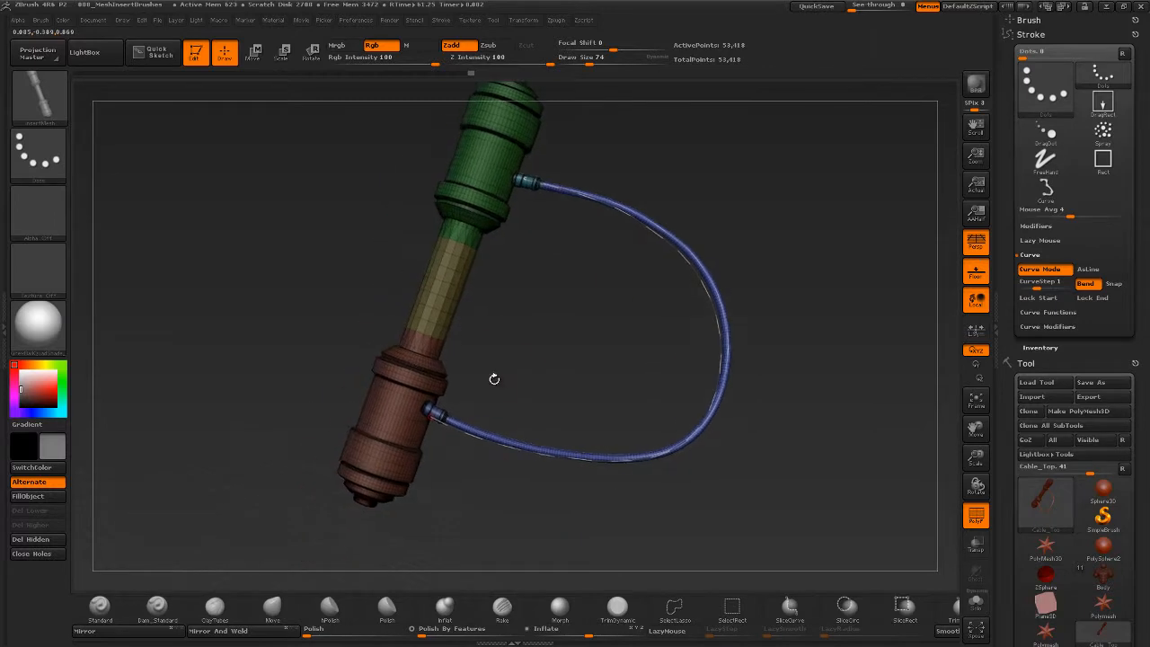
# Fine-tune the position of the cable's lower end against the red section from several viewing angles.
pyautogui.moveTo(494, 379); pyautogui.dragTo(493, 383)
pyautogui.moveTo(431, 414); pyautogui.dragTo(435, 421)
pyautogui.moveTo(490, 488); pyautogui.dragTo(392, 472)
pyautogui.moveTo(441, 430); pyautogui.dragTo(460, 419)
pyautogui.moveTo(386, 431)
pyautogui.mouseDown()
pyautogui.moveTo(347, 508)
pyautogui.moveTo(286, 558)
pyautogui.mouseUp()
pyautogui.moveTo(572, 459)
pyautogui.mouseDown()
pyautogui.moveTo(596, 492)
pyautogui.moveTo(582, 423)
pyautogui.moveTo(632, 371)
pyautogui.mouseUp()
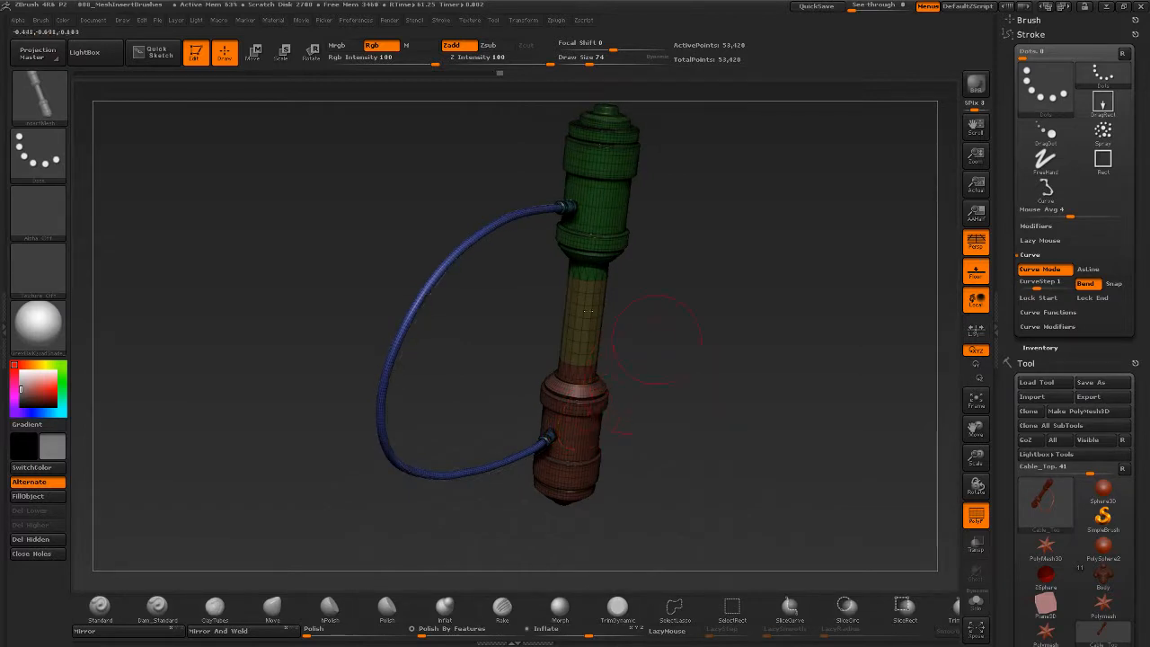
# Try drawing two looping cables from the green section to the red section on the handle's free side, undoing each one.
pyautogui.moveTo(718, 306); pyautogui.dragTo(653, 323)
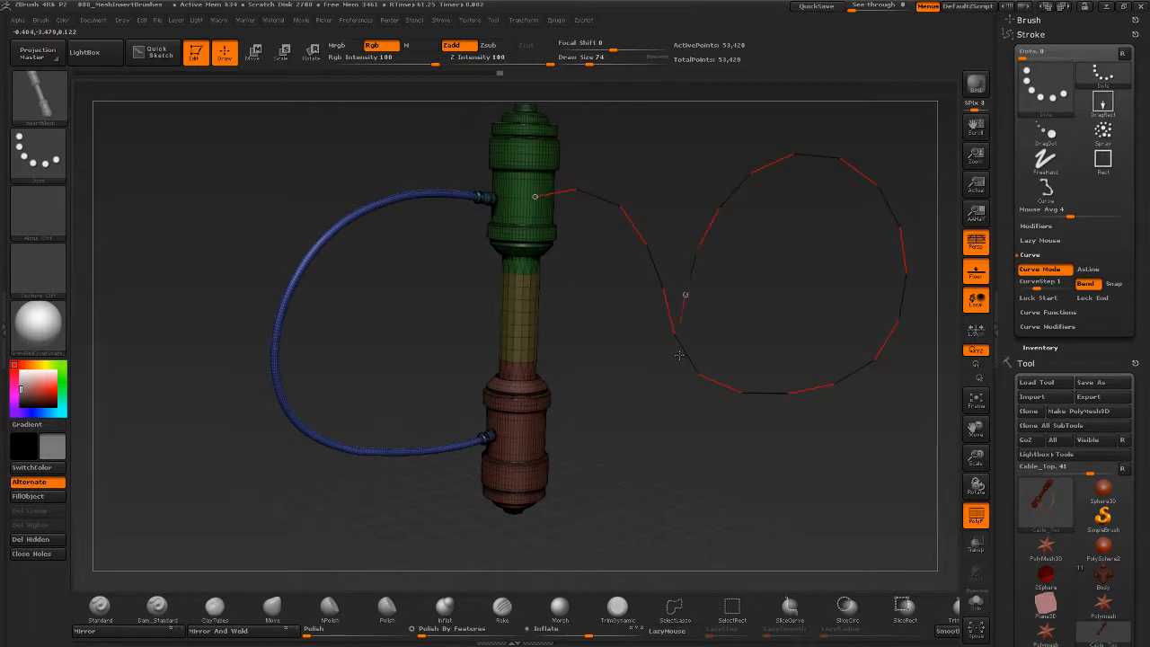
pyautogui.moveTo(529, 463); pyautogui.dragTo(530, 464)
pyautogui.moveTo(692, 484); pyautogui.dragTo(716, 500)
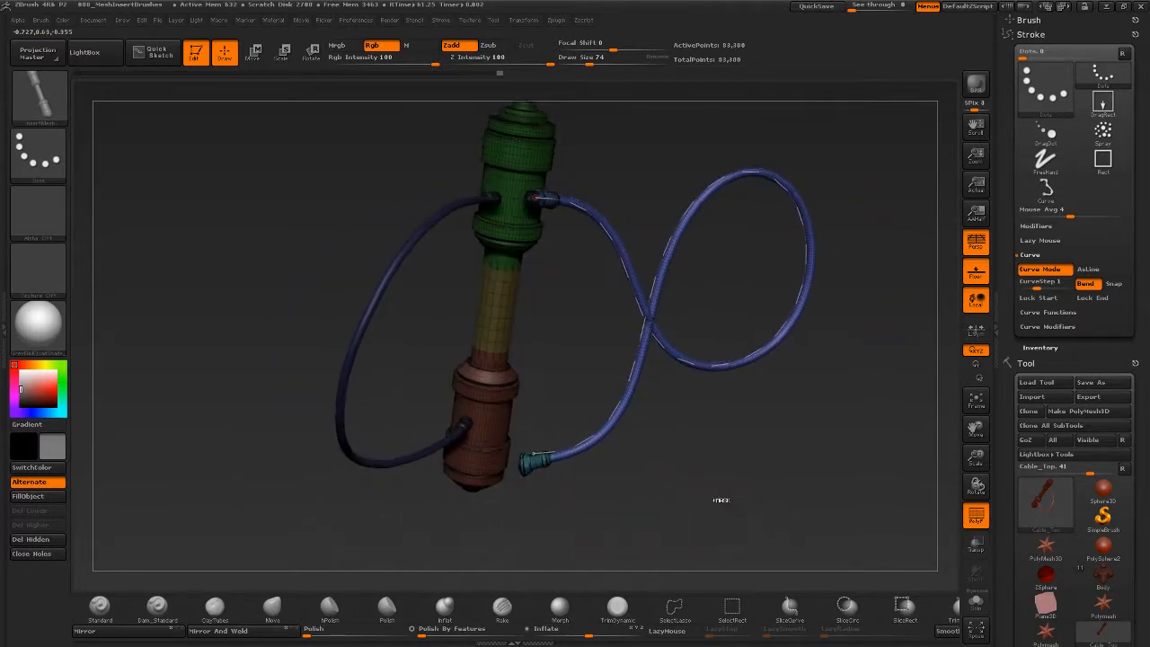
pyautogui.hotkey('ctrl', 'z')
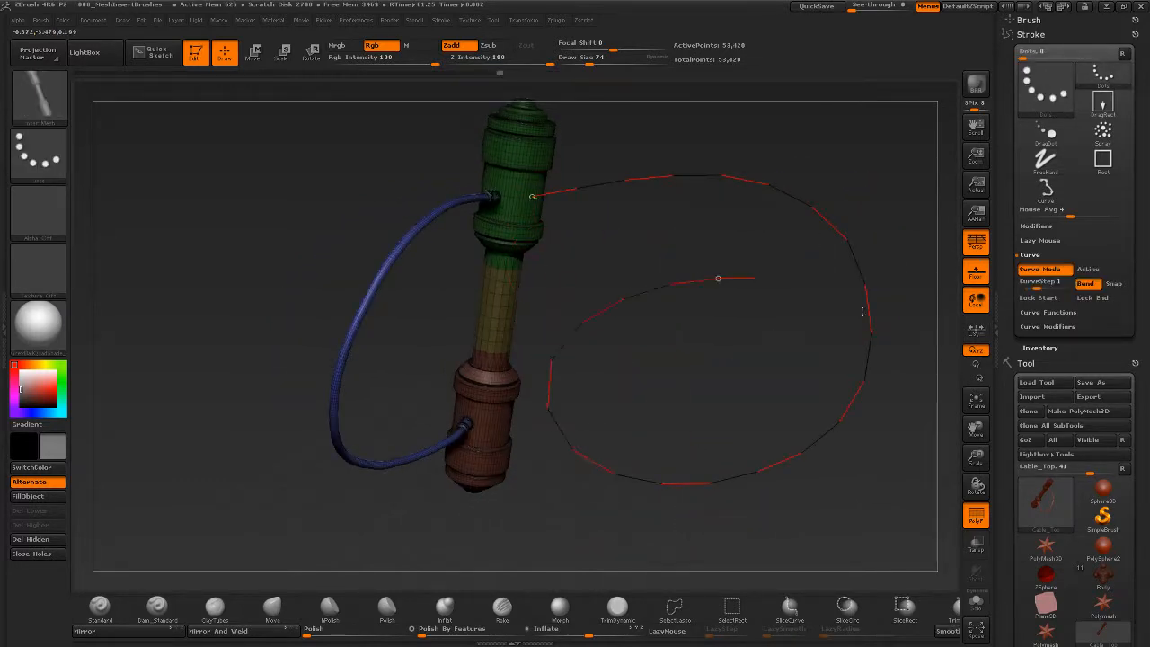
pyautogui.moveTo(500, 441); pyautogui.dragTo(499, 440)
pyautogui.moveTo(529, 526)
pyautogui.mouseDown()
pyautogui.moveTo(489, 539)
pyautogui.moveTo(548, 540)
pyautogui.moveTo(529, 513)
pyautogui.moveTo(511, 511)
pyautogui.moveTo(550, 505)
pyautogui.mouseUp()
pyautogui.hotkey('ctrl', 'z')
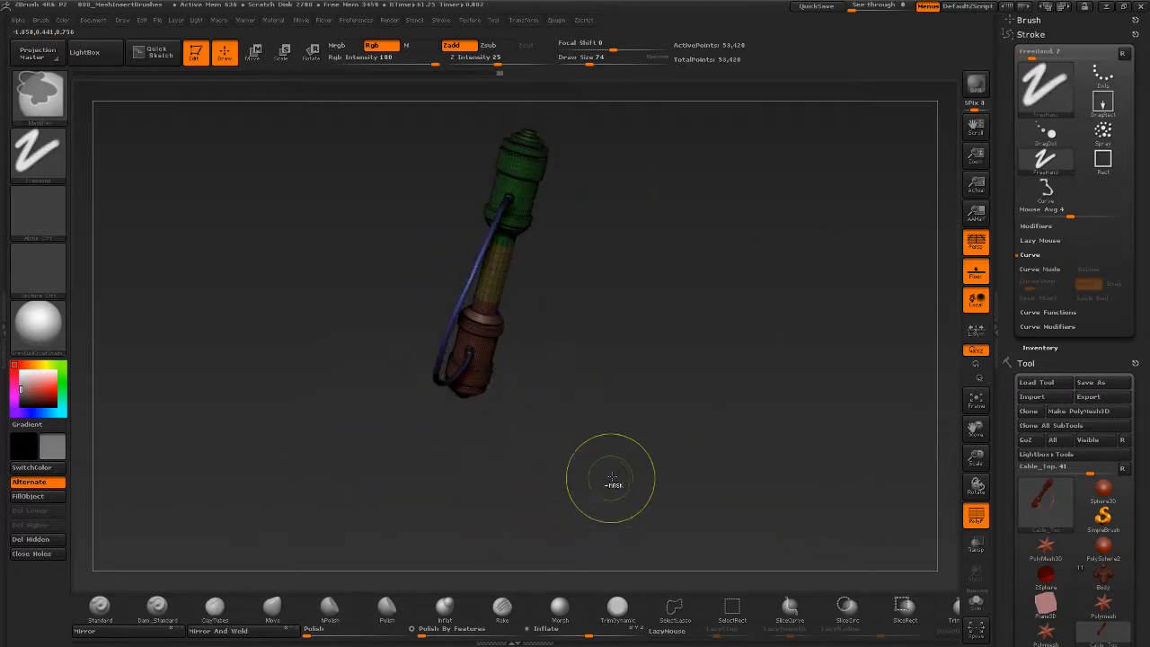
# Turn off the polyframe display and switch to the Move brush.
pyautogui.moveTo(698, 460); pyautogui.dragTo(663, 403)
pyautogui.moveTo(634, 331); pyautogui.dragTo(940, 423)
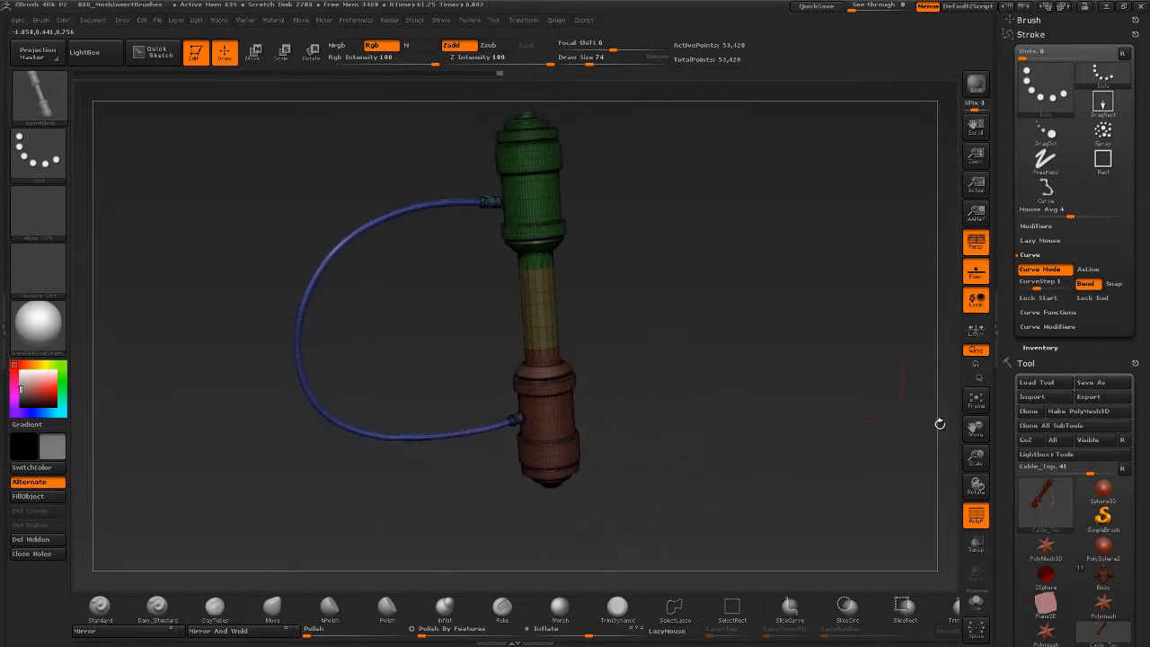
pyautogui.click(976, 513)
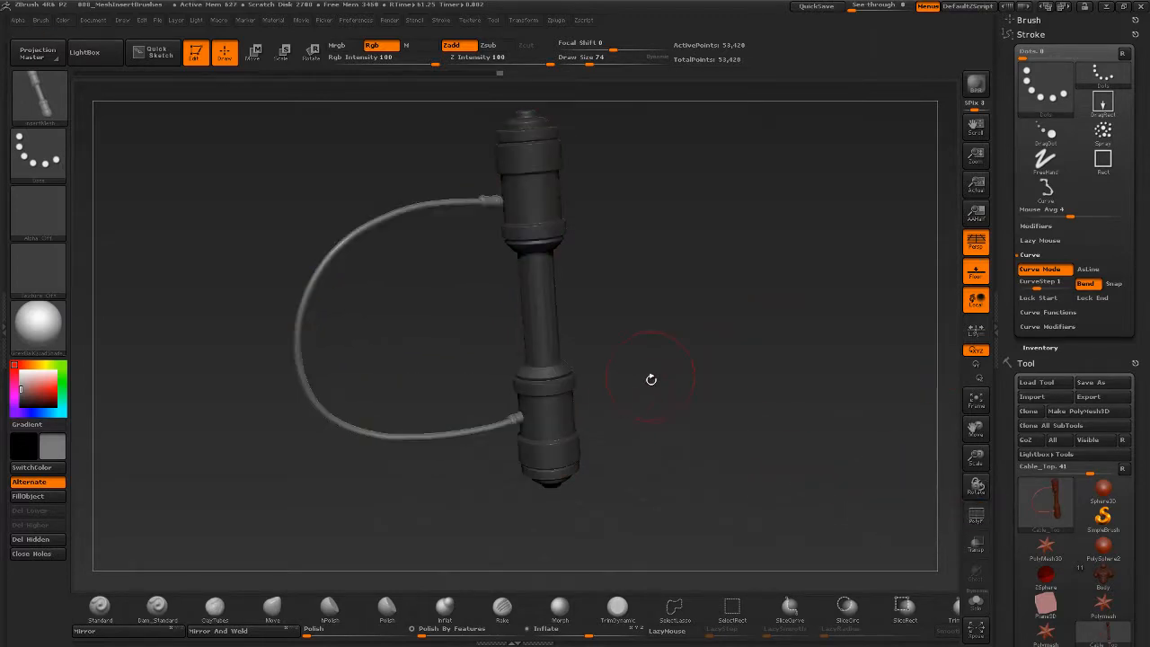
pyautogui.moveTo(651, 380); pyautogui.dragTo(608, 299)
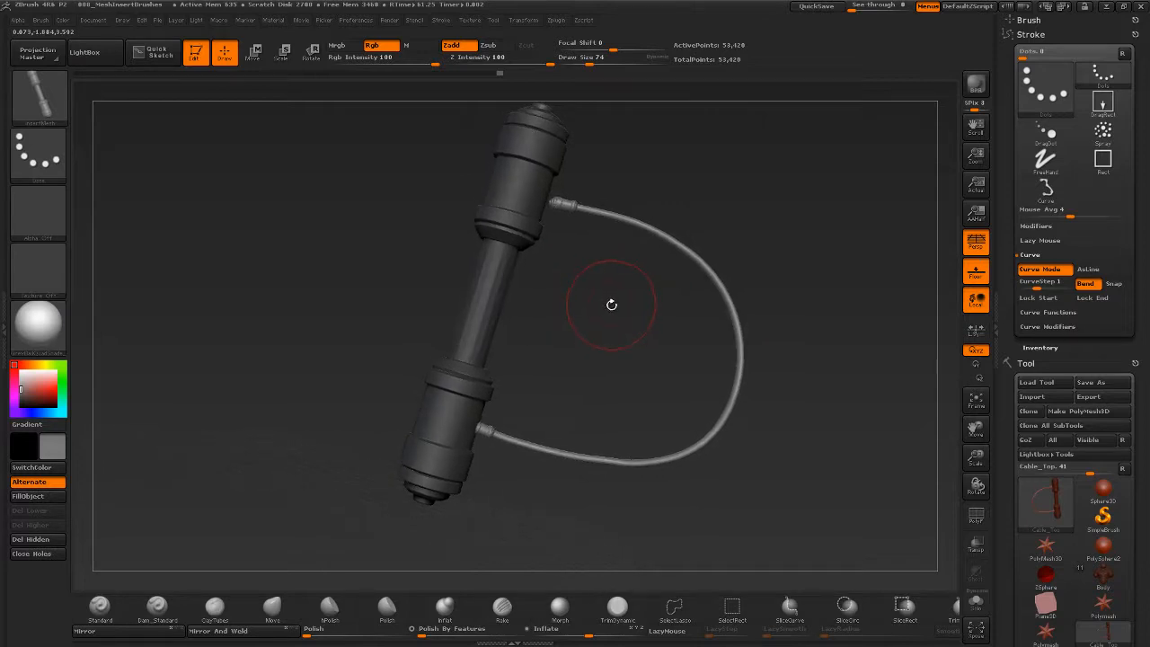
pyautogui.press('b')
pyautogui.press('m')
pyautogui.press('v')
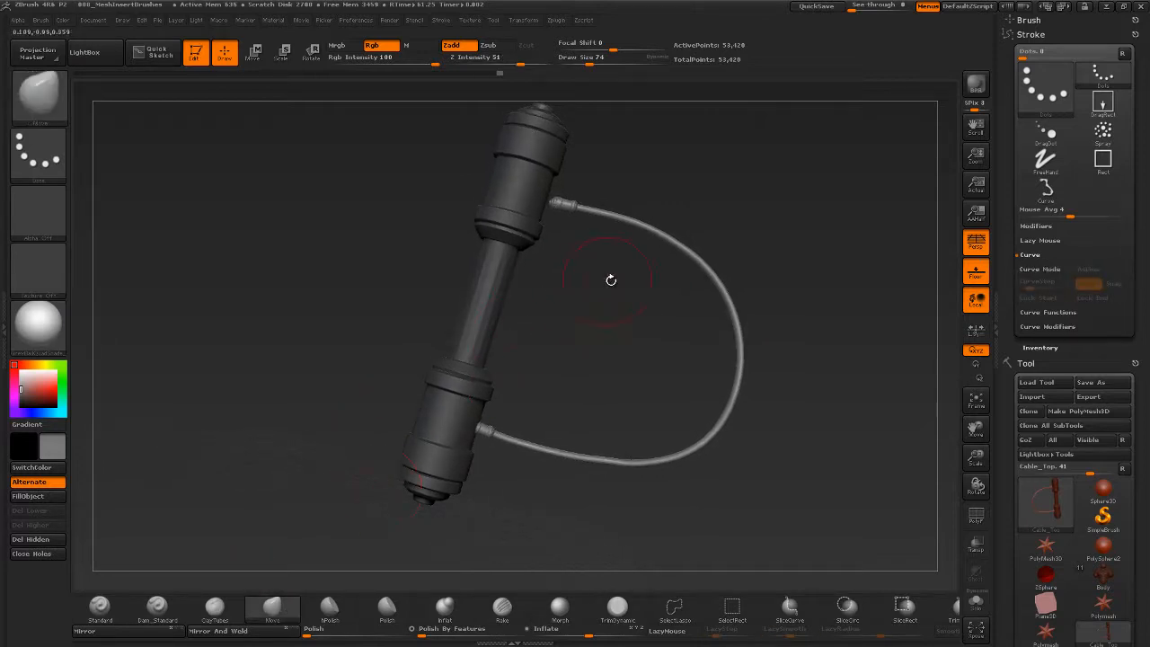
# Enlarge the Move brush to a draw size of 172 and adjust the cable's ends against the handle.
pyautogui.press('s')
pyautogui.moveTo(613, 281); pyautogui.dragTo(623, 282)
pyautogui.press('s')
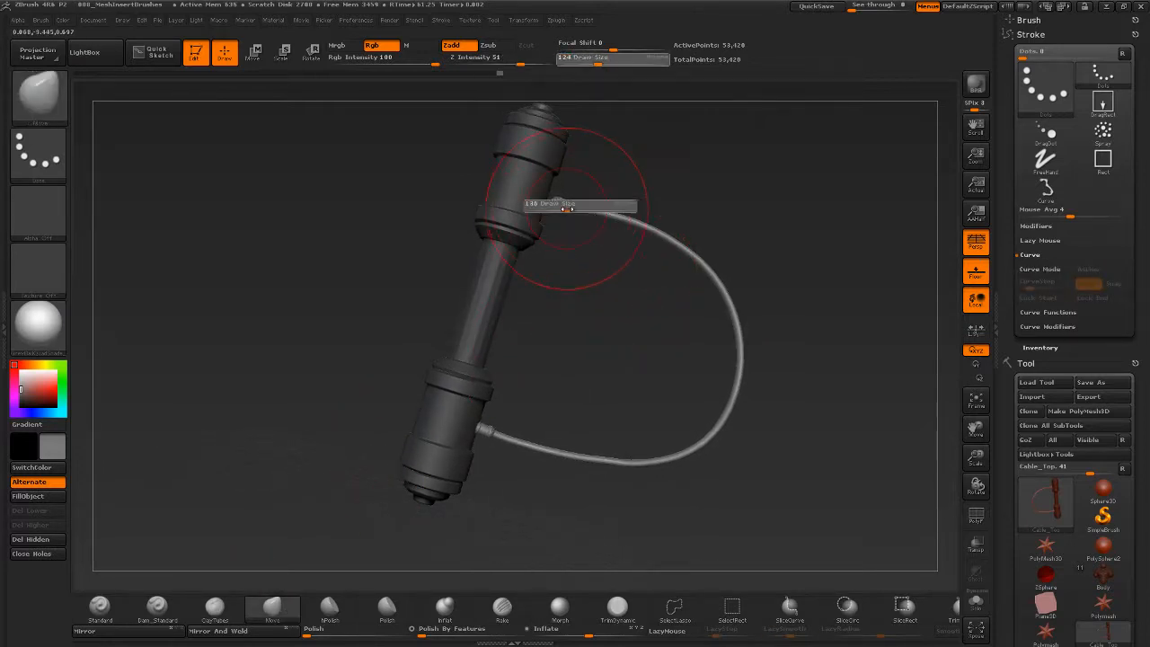
pyautogui.moveTo(557, 203); pyautogui.dragTo(573, 208)
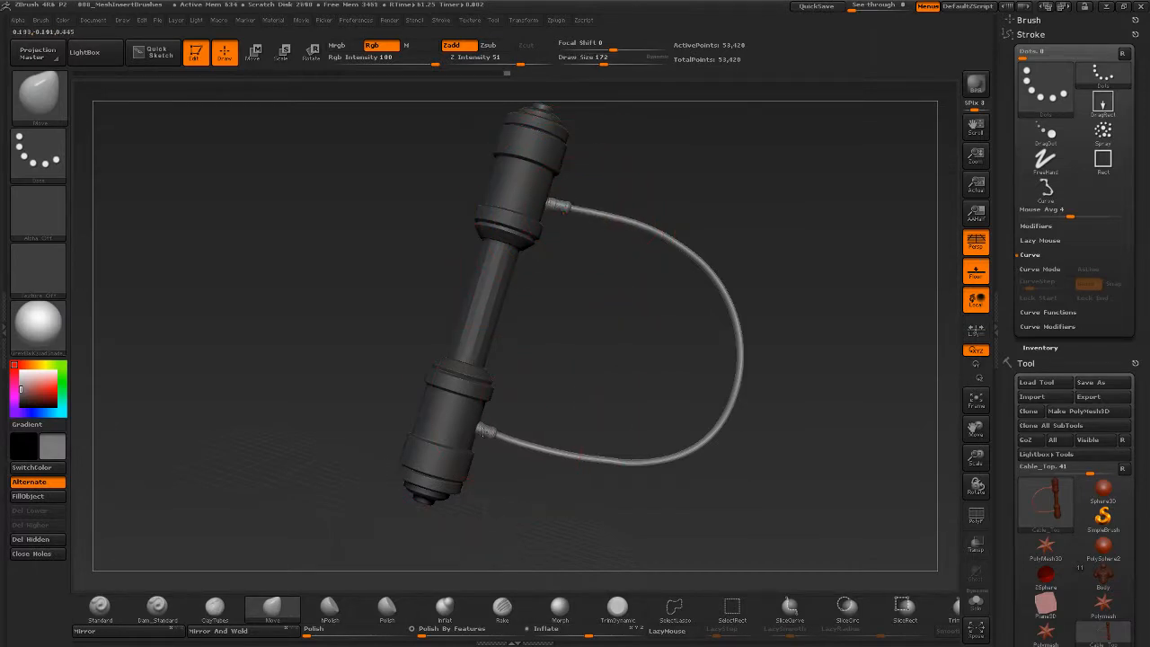
pyautogui.moveTo(555, 404); pyautogui.dragTo(508, 440)
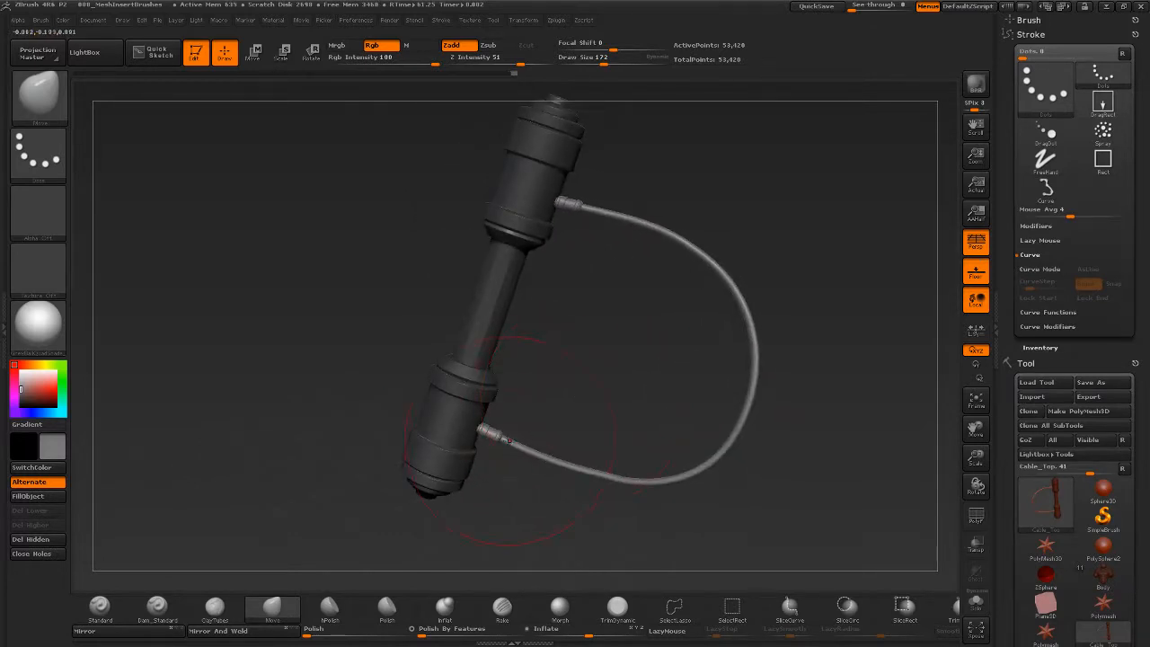
# Isolate the cable's blue middle section by its polygroup, with the polyframe display turned off again after the selection.
pyautogui.click(975, 516)
pyautogui.moveTo(919, 472); pyautogui.dragTo(660, 489)
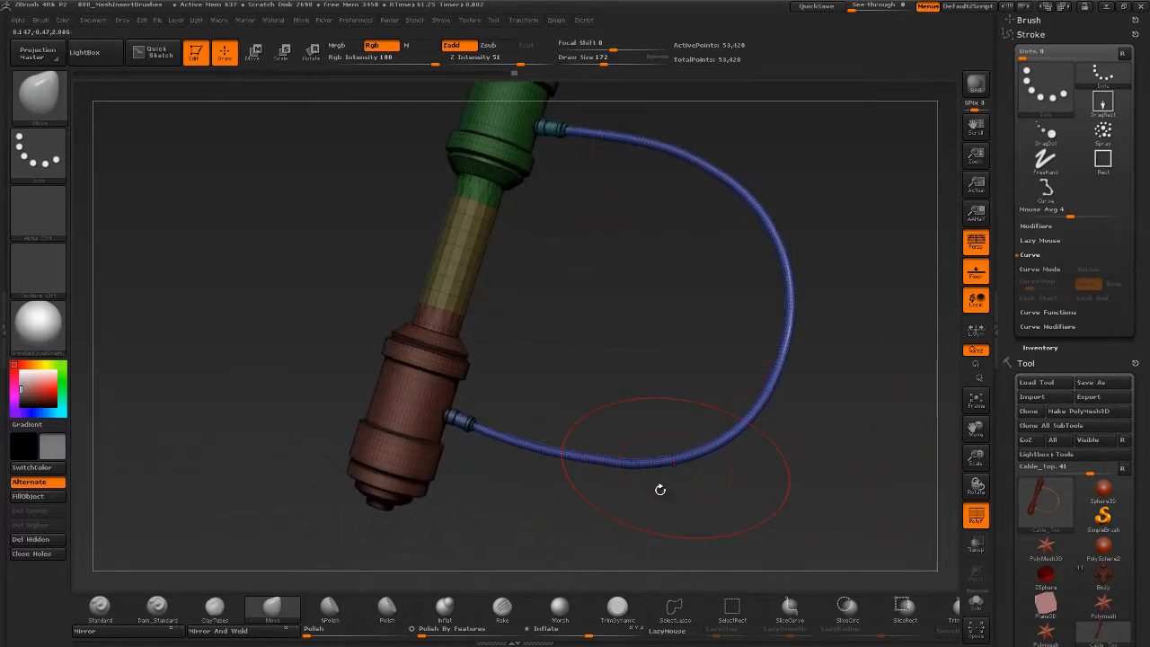
pyautogui.keyDown('ctrl'); pyautogui.keyDown('shift'); pyautogui.click(745, 422); pyautogui.keyUp('shift'); pyautogui.keyUp('ctrl')
pyautogui.moveTo(772, 464)
pyautogui.mouseDown()
pyautogui.moveTo(754, 467)
pyautogui.moveTo(793, 469)
pyautogui.mouseUp()
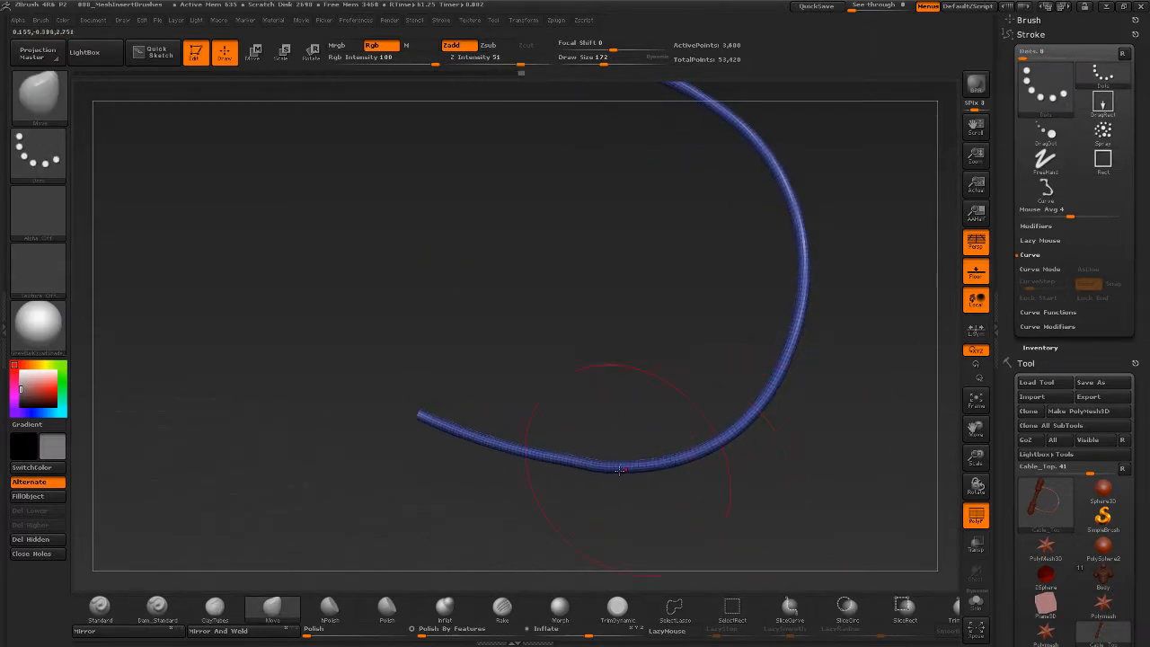
pyautogui.click(972, 515)
pyautogui.press('shift')
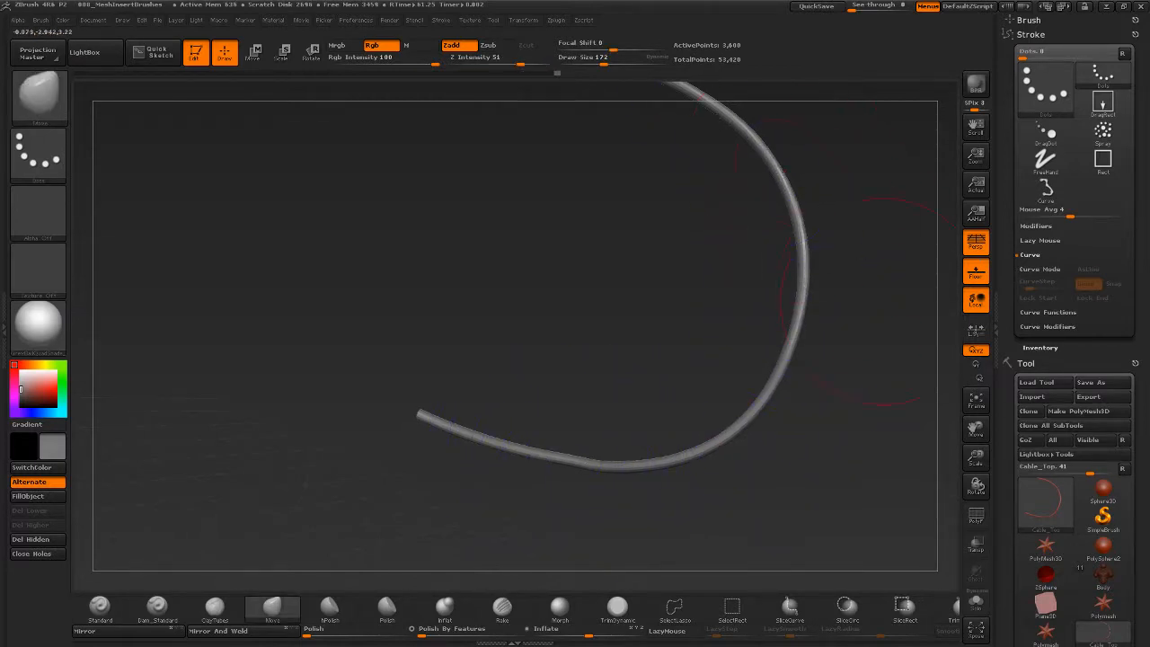
# Try smoothing the lower bend of the isolated cable with the size 172 brush, and undo the stroke.
pyautogui.moveTo(866, 284)
pyautogui.keyDown('alt'); pyautogui.mouseDown()
pyautogui.moveTo(858, 260)
pyautogui.moveTo(854, 303)
pyautogui.mouseUp(); pyautogui.keyUp('alt')
pyautogui.press('shift')
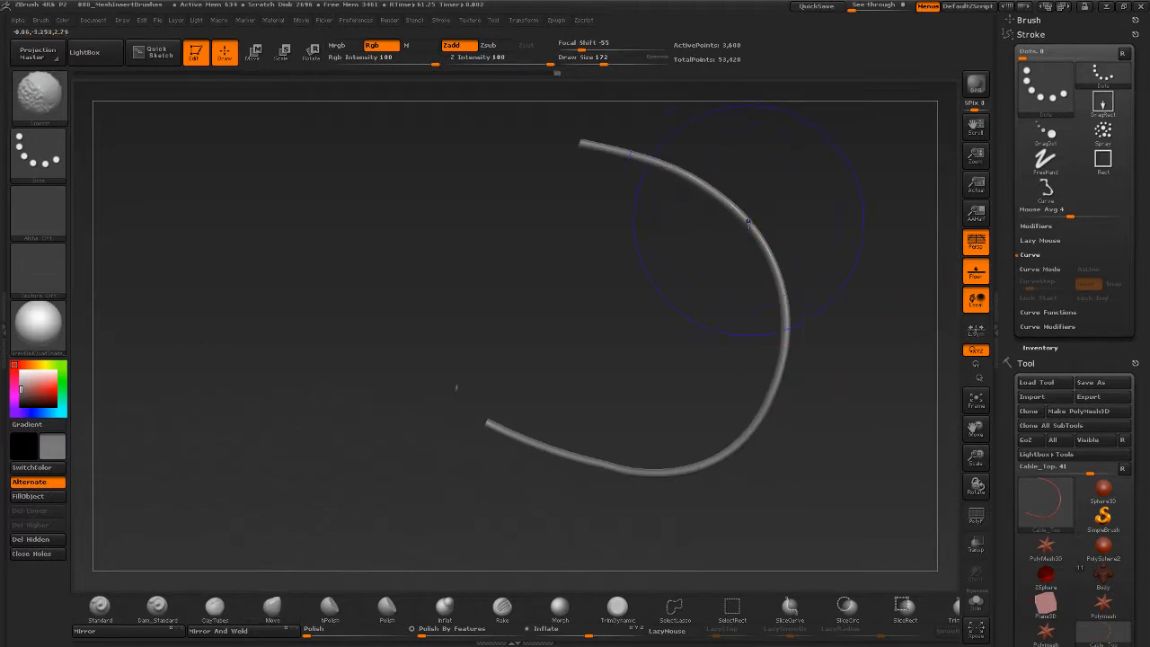
pyautogui.press('ctrl')
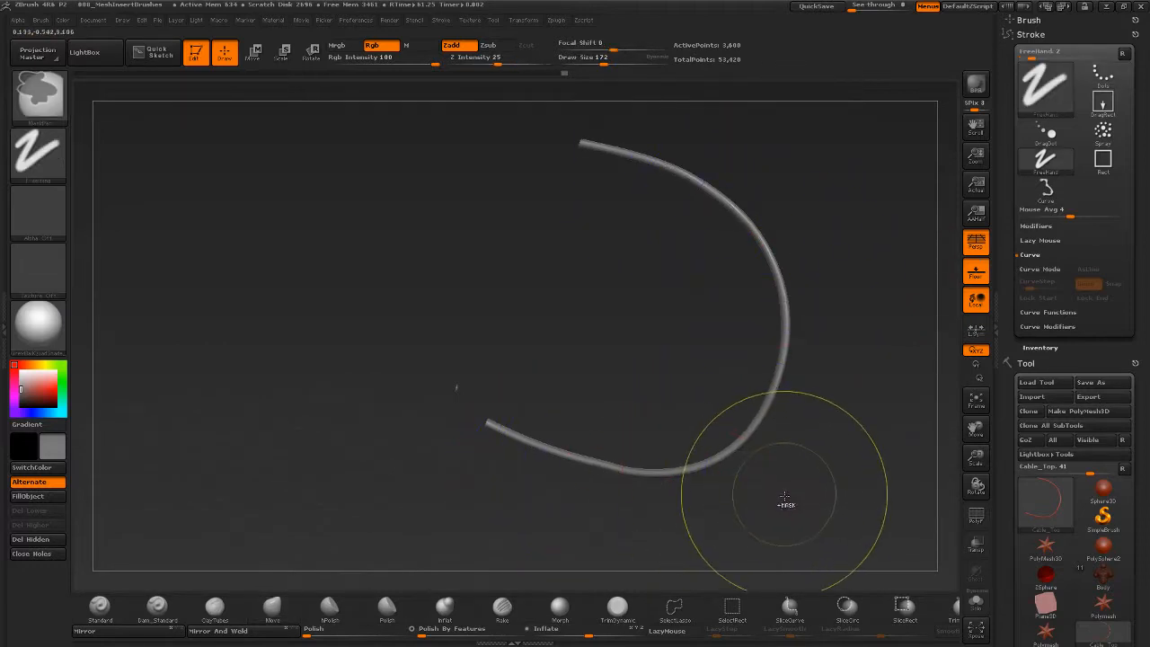
pyautogui.moveTo(756, 507)
pyautogui.mouseDown()
pyautogui.moveTo(747, 509)
pyautogui.moveTo(761, 529)
pyautogui.moveTo(722, 499)
pyautogui.moveTo(759, 497)
pyautogui.moveTo(747, 509)
pyautogui.moveTo(721, 473)
pyautogui.moveTo(752, 431)
pyautogui.mouseUp()
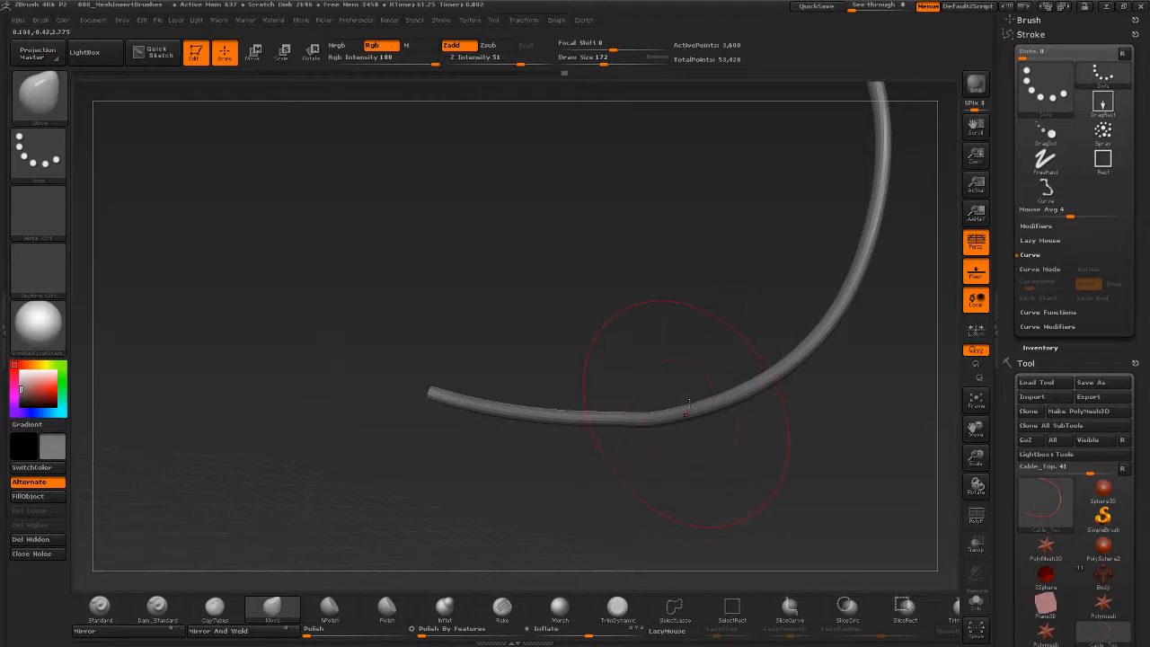
pyautogui.keyDown('shift'); pyautogui.moveTo(729, 400); pyautogui.dragTo(537, 426); pyautogui.keyUp('shift')
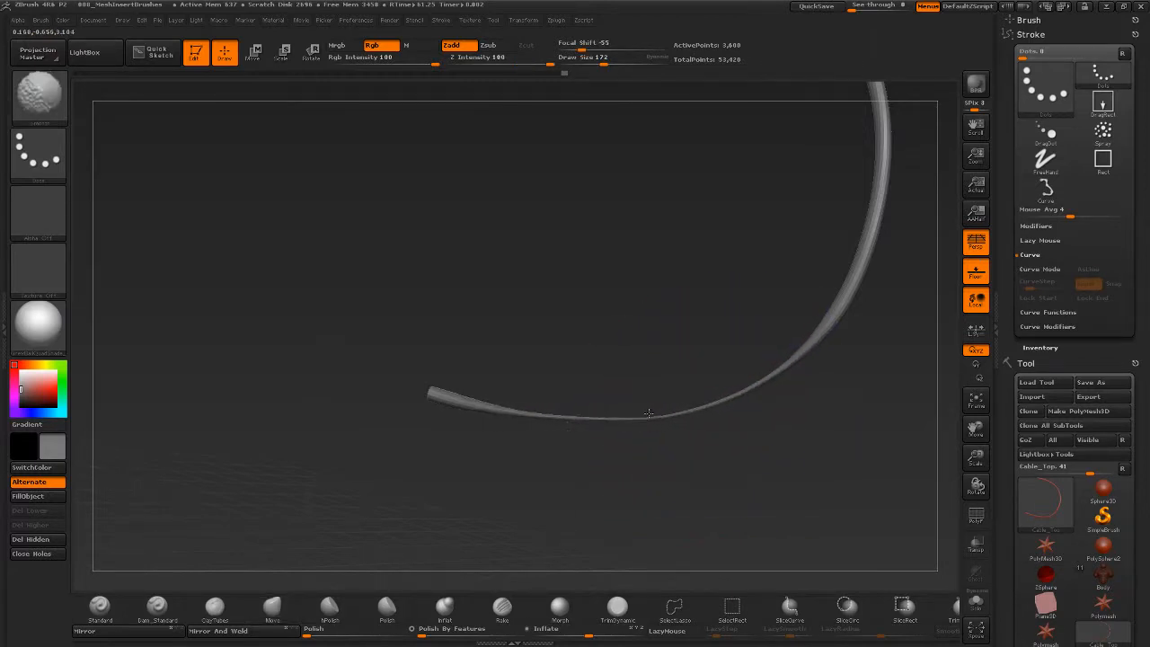
pyautogui.hotkey('ctrl', 'z')
# Refine the cable's lower bend with the Move brush at draw size 90, and show the whole handle again.
pyautogui.moveTo(720, 450); pyautogui.dragTo(728, 450)
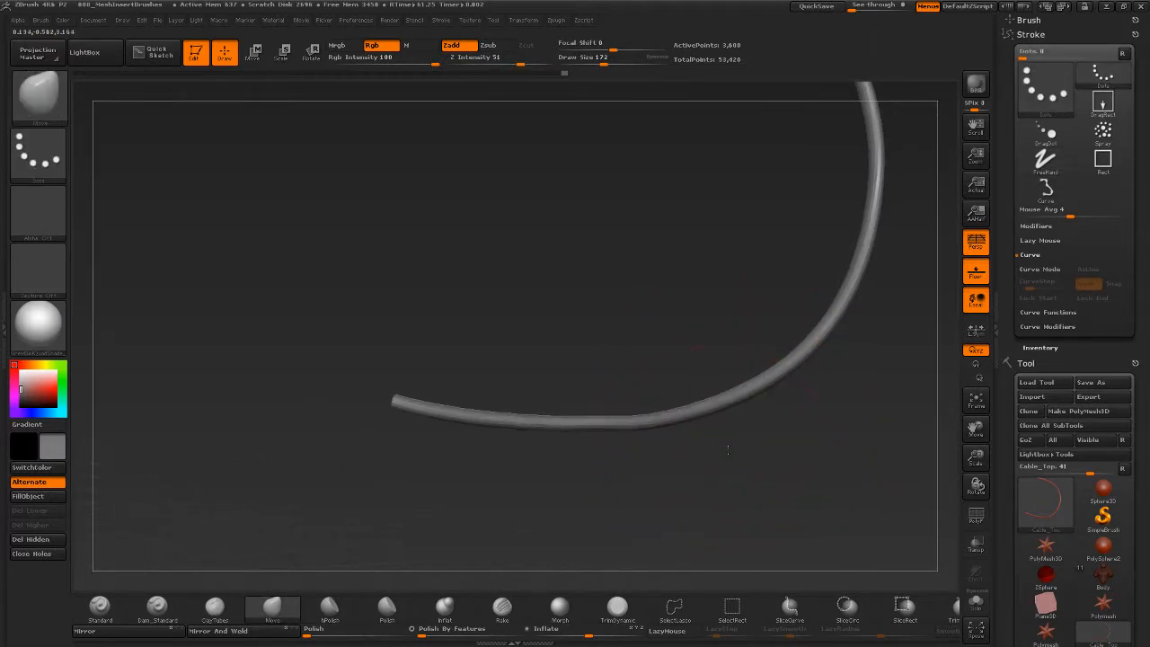
pyautogui.press('s')
pyautogui.moveTo(618, 415); pyautogui.dragTo(592, 417)
pyautogui.moveTo(727, 443); pyautogui.dragTo(542, 203)
pyautogui.keyDown('ctrl'); pyautogui.keyDown('shift'); pyautogui.click(855, 414); pyautogui.keyUp('shift'); pyautogui.keyUp('ctrl')
pyautogui.moveTo(817, 405); pyautogui.dragTo(788, 460)
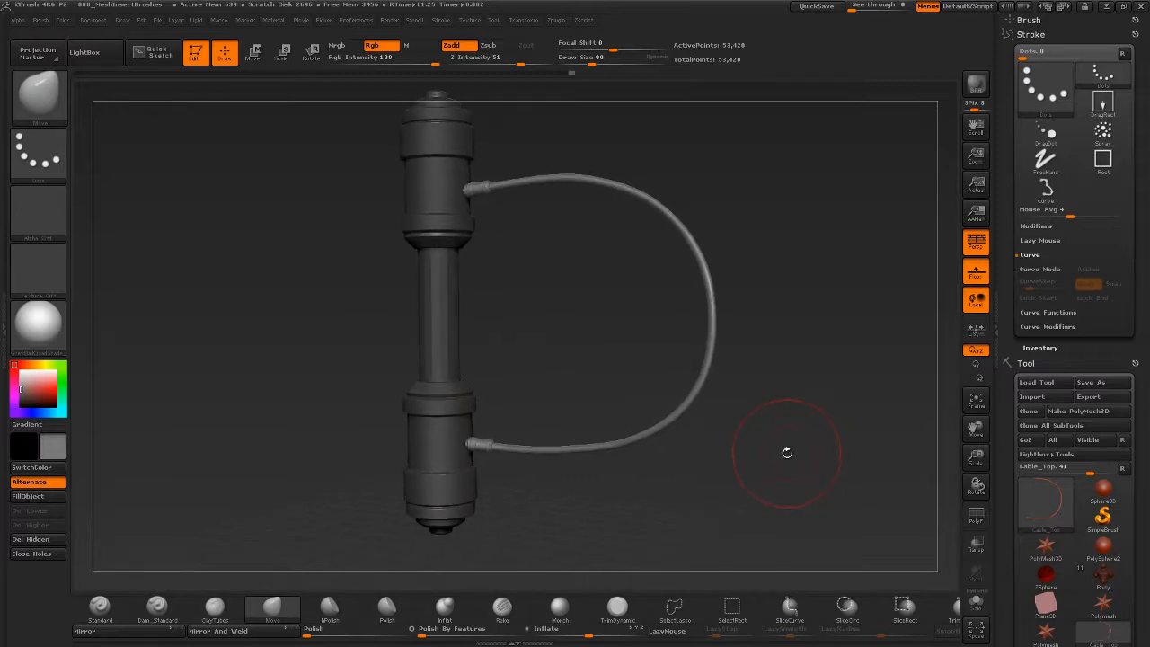
pyautogui.moveTo(813, 421); pyautogui.dragTo(778, 433)
pyautogui.moveTo(821, 334); pyautogui.dragTo(794, 363)
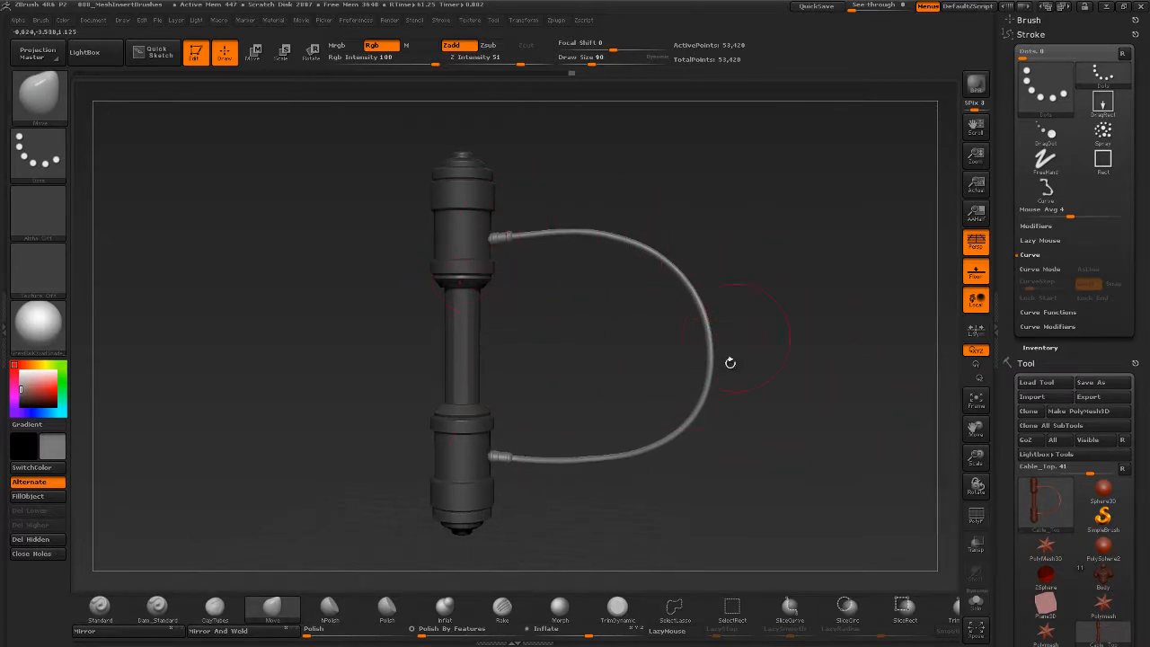
pyautogui.moveTo(748, 291); pyautogui.dragTo(898, 323)
# Switch to the PolySphere tool, go down to its lowest subdivision level, and delete the higher levels.
pyautogui.scroll(-5, 1006, 265)
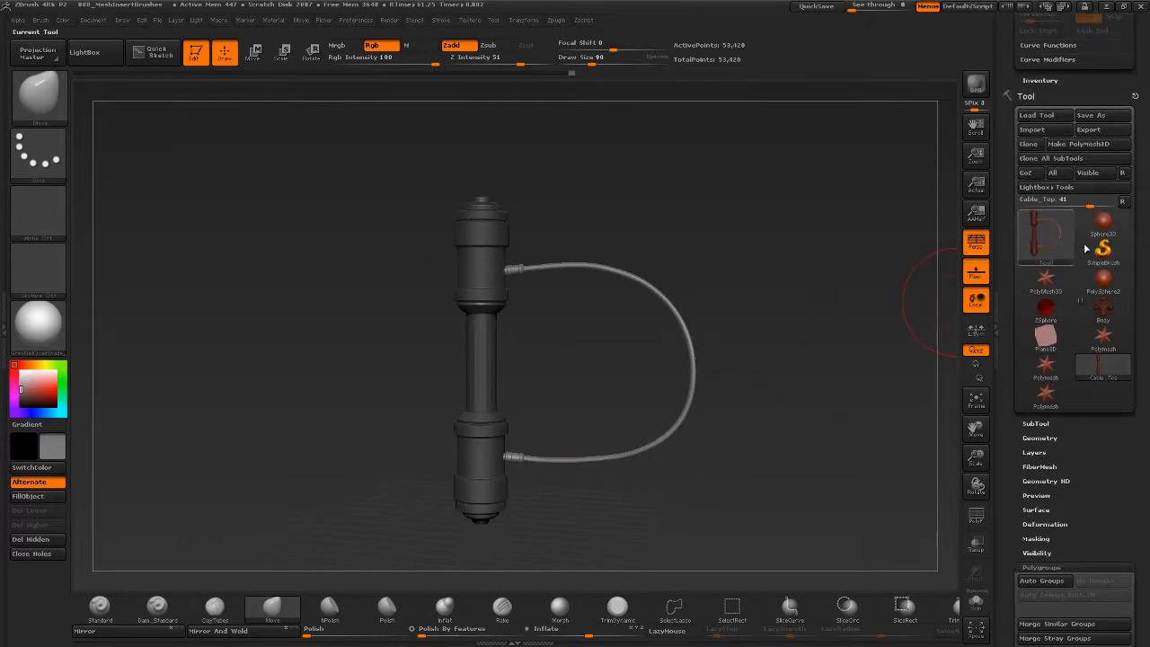
pyautogui.click(1103, 281)
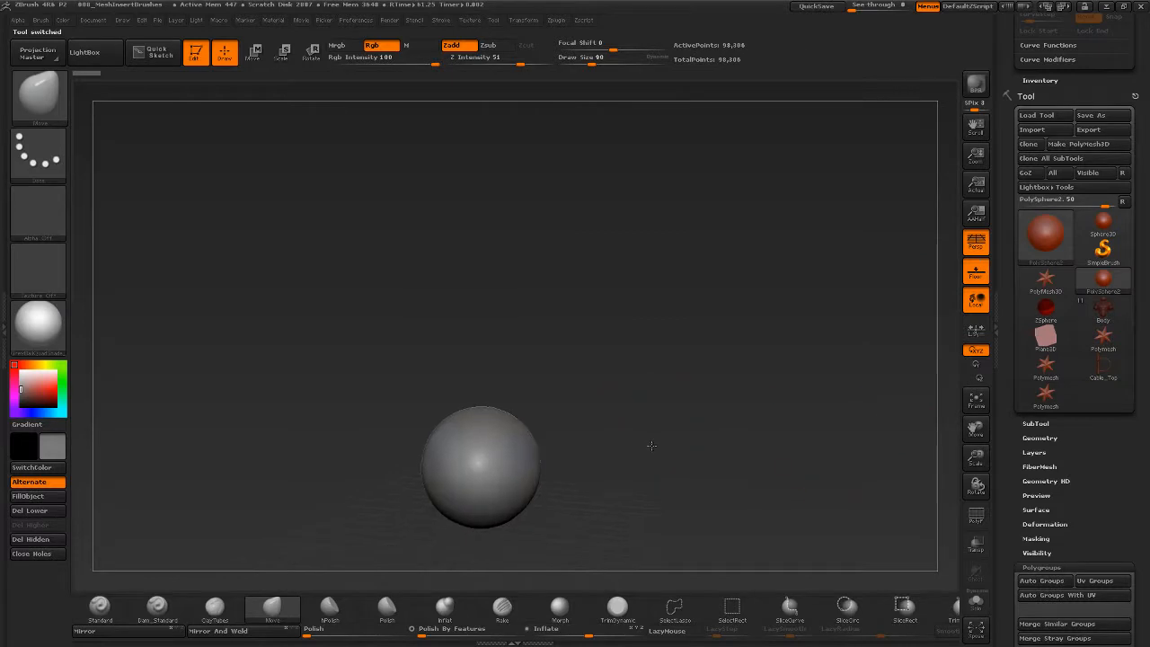
pyautogui.keyDown('alt'); pyautogui.moveTo(660, 475); pyautogui.dragTo(657, 379); pyautogui.keyUp('alt')
pyautogui.keyDown('ctrl'); pyautogui.moveTo(633, 387); pyautogui.dragTo(720, 465, button='right'); pyautogui.keyUp('ctrl')
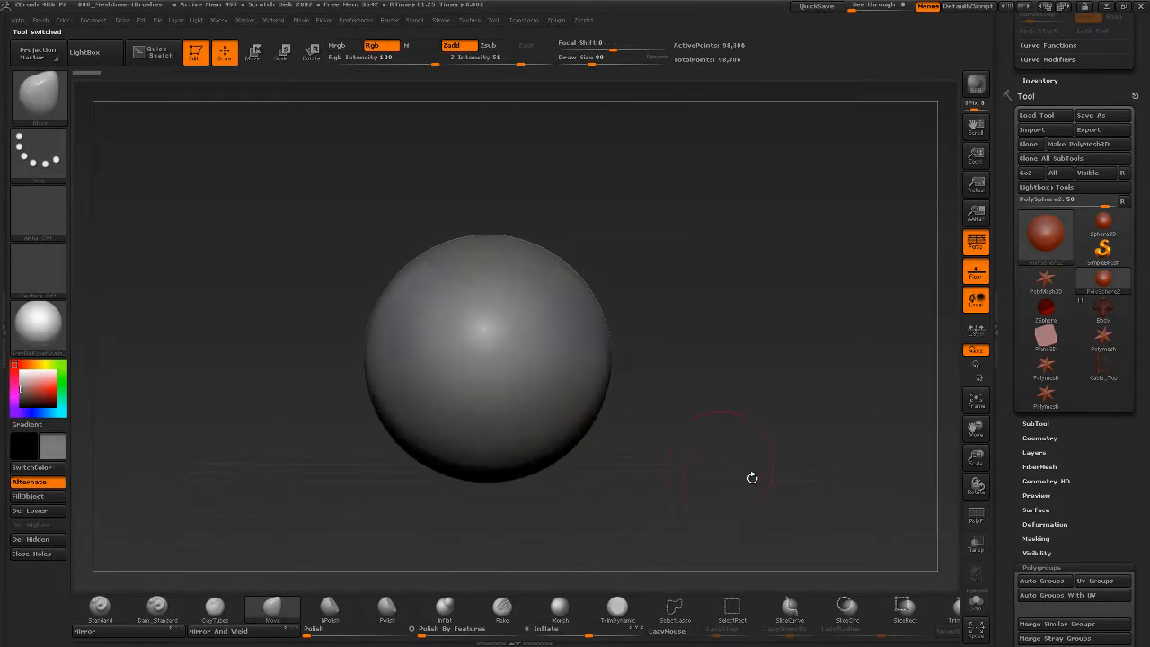
pyautogui.press('shift')
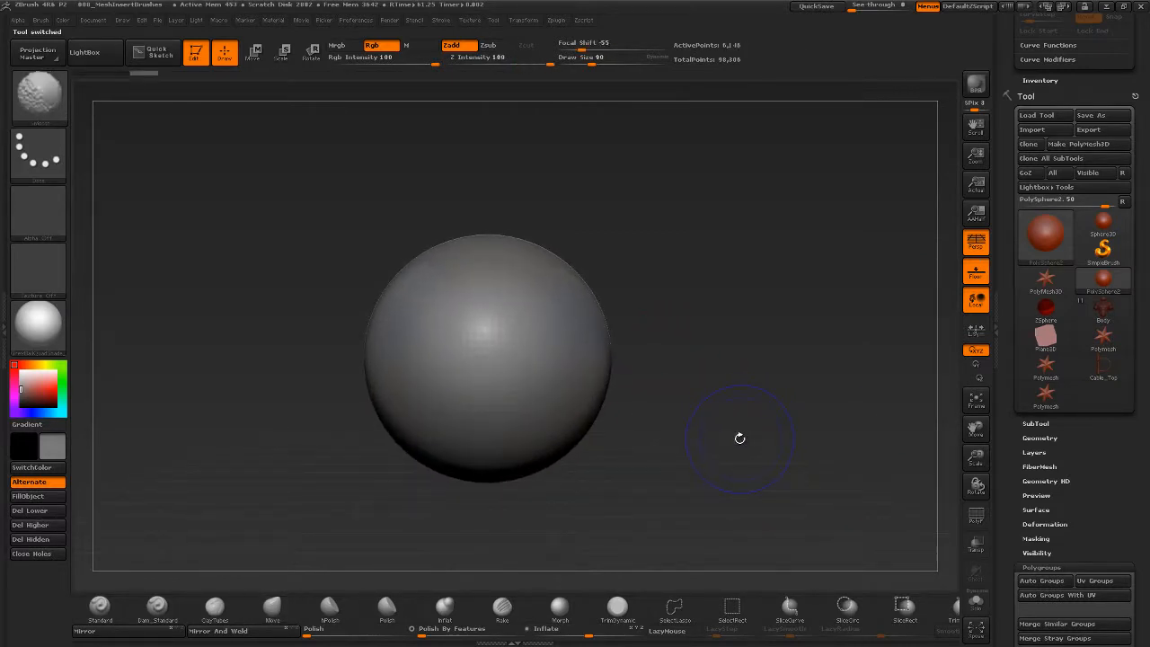
pyautogui.hotkey('shift', 'd')
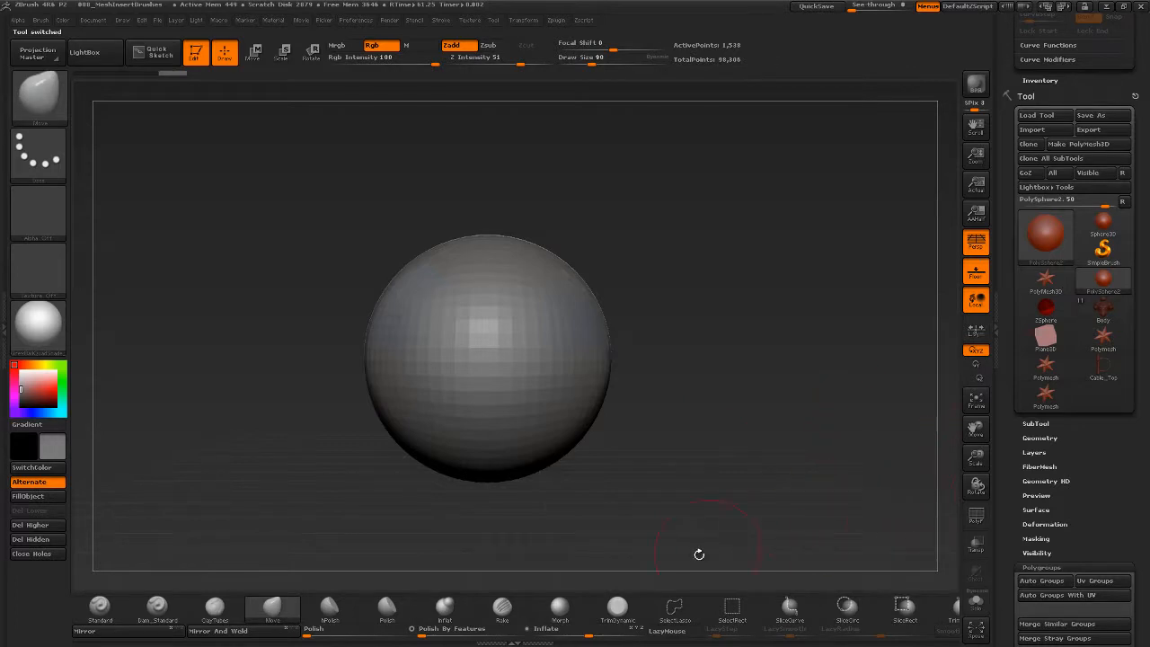
pyautogui.click(1041, 438)
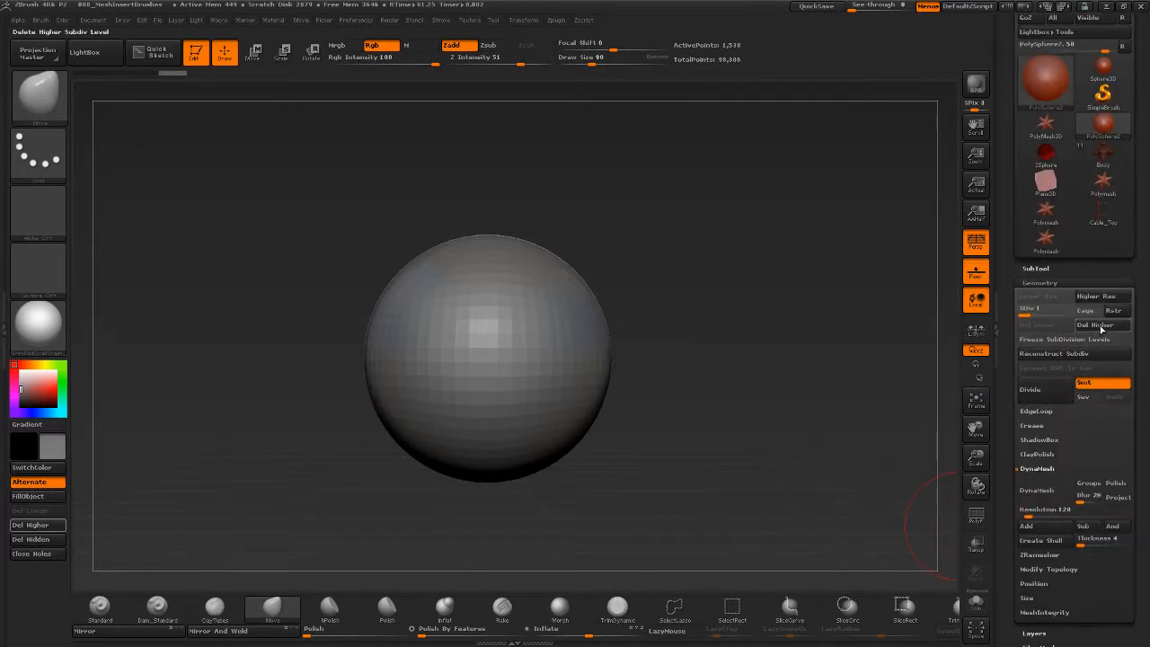
pyautogui.click(1104, 327)
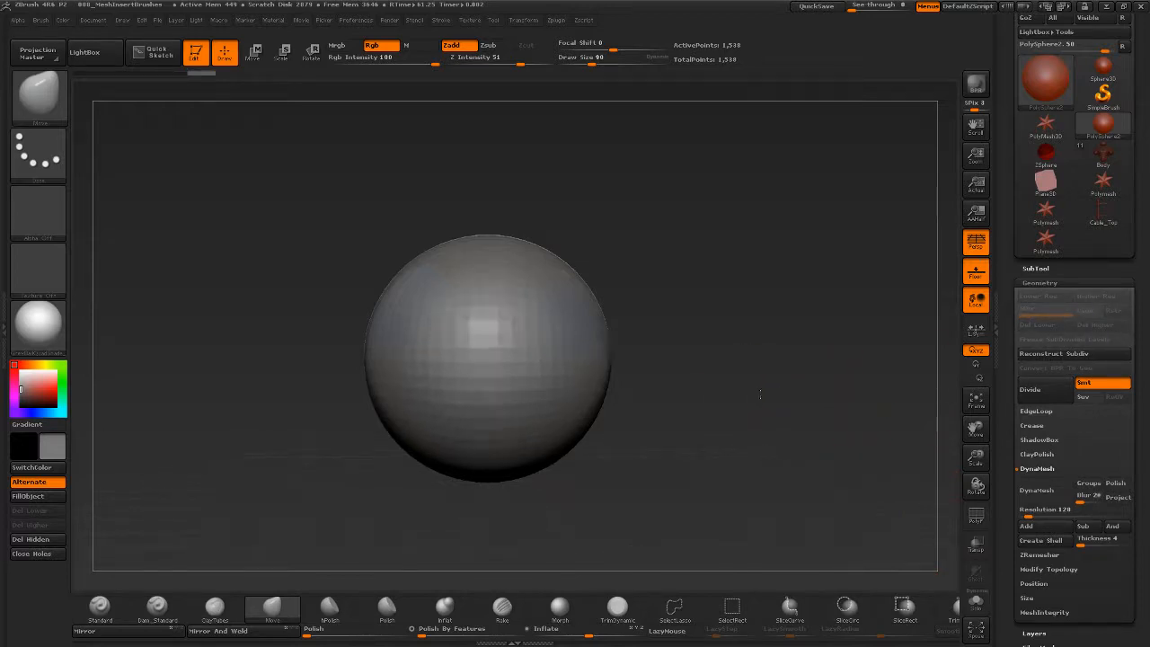
# Slice the sphere diagonally into two polygroups with SliceCurve, and delete the upper red half with the polyframe display on.
pyautogui.moveTo(839, 207)
pyautogui.keyDown('ctrl'); pyautogui.keyDown('shift'); pyautogui.mouseDown()
pyautogui.moveTo(513, 333)
pyautogui.moveTo(301, 458)
pyautogui.mouseUp(); pyautogui.keyUp('shift'); pyautogui.keyUp('ctrl')
pyautogui.click(976, 516)
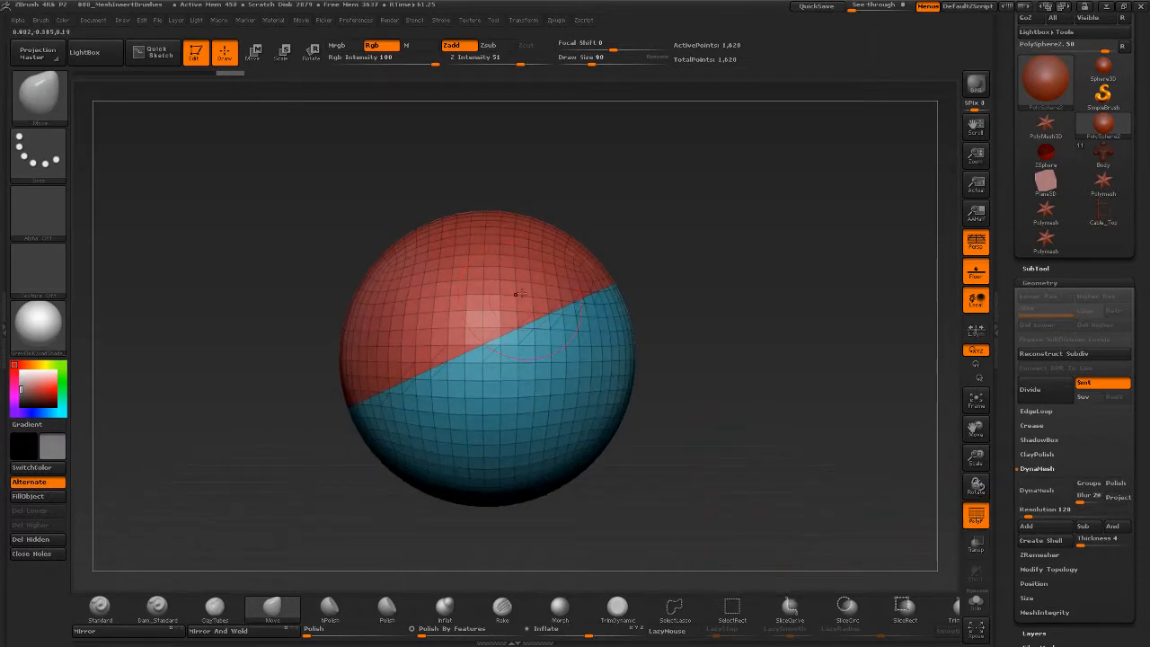
pyautogui.keyDown('ctrl'); pyautogui.keyDown('shift'); pyautogui.click(488, 257); pyautogui.keyUp('shift'); pyautogui.keyUp('ctrl')
pyautogui.keyDown('ctrl'); pyautogui.keyDown('shift'); pyautogui.click(575, 292); pyautogui.keyUp('shift'); pyautogui.keyUp('ctrl')
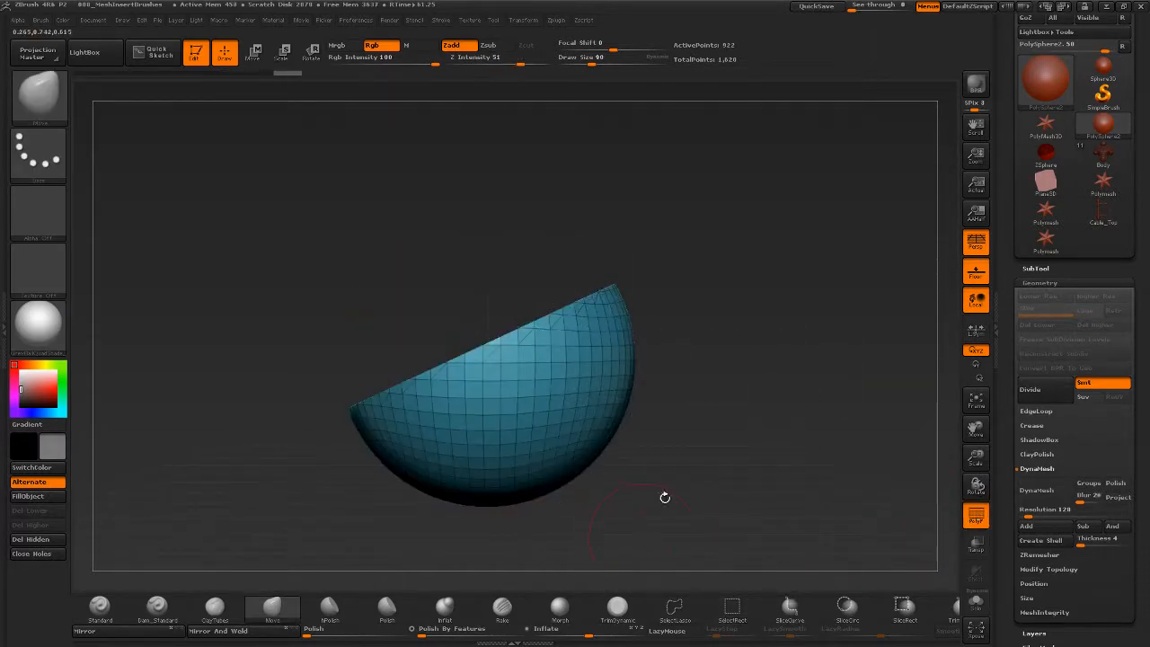
pyautogui.moveTo(665, 497); pyautogui.dragTo(700, 492)
pyautogui.click(56, 541)
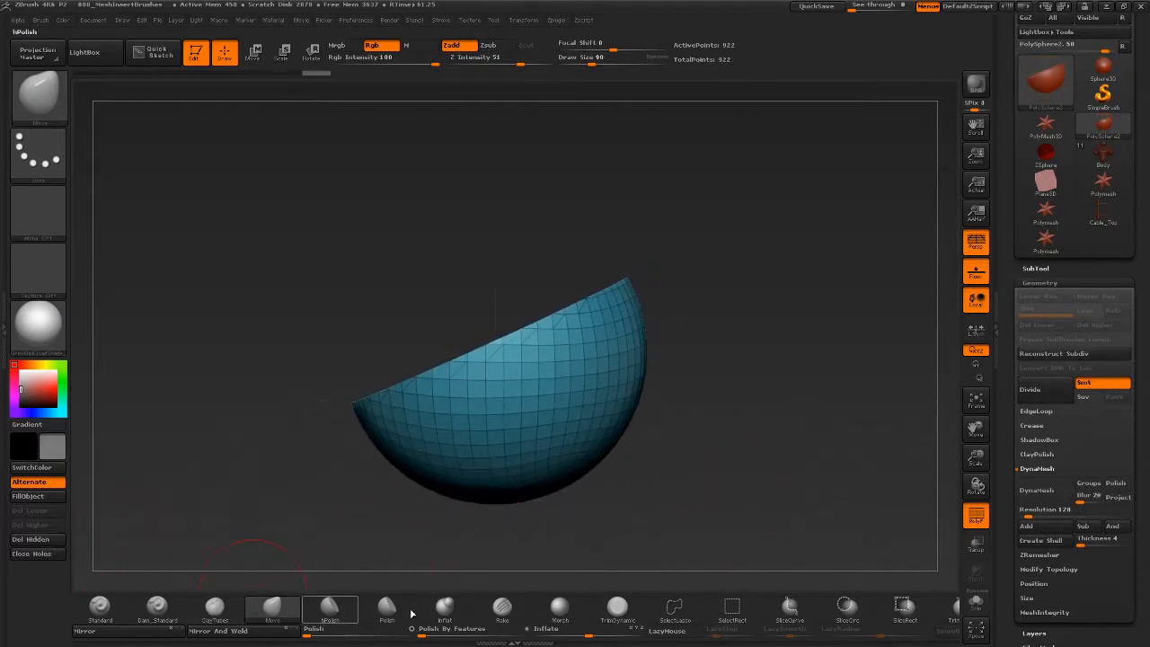
pyautogui.moveTo(482, 493)
pyautogui.mouseDown()
pyautogui.moveTo(739, 451)
pyautogui.moveTo(760, 410)
pyautogui.moveTo(753, 449)
pyautogui.moveTo(746, 413)
pyautogui.moveTo(763, 465)
pyautogui.moveTo(764, 379)
pyautogui.moveTo(809, 400)
pyautogui.mouseUp()
# Open the stroke's Curve Functions settings and slice the lower part of the half-sphere into a second polygroup.
pyautogui.moveTo(1007, 181); pyautogui.dragTo(1016, 320)
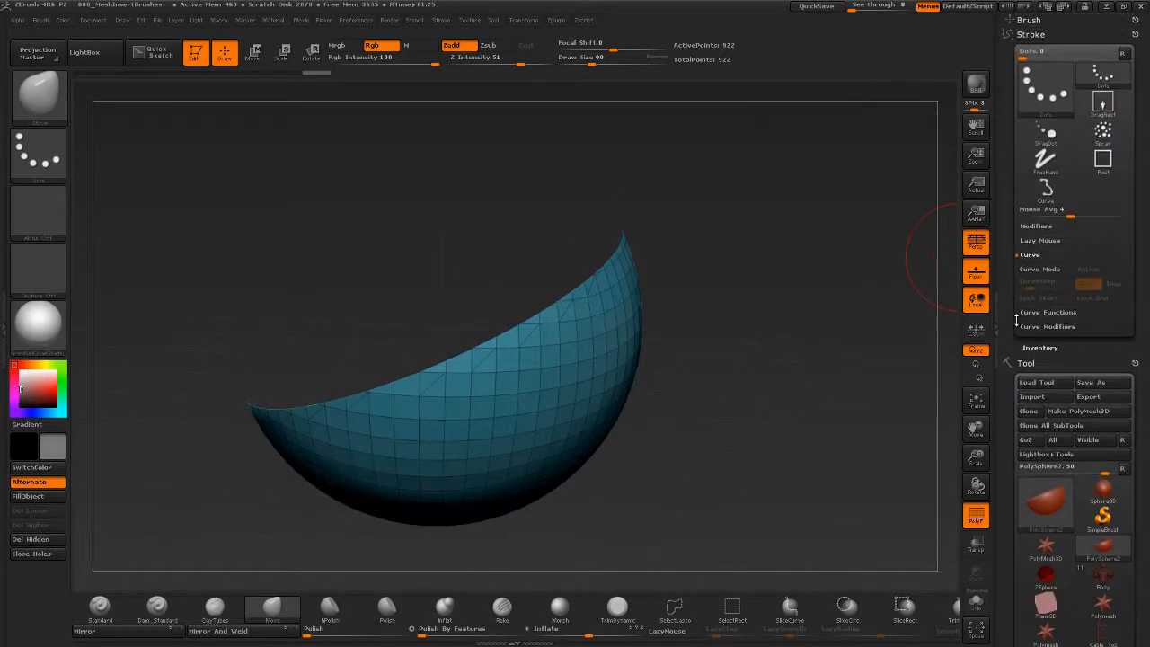
pyautogui.click(1048, 312)
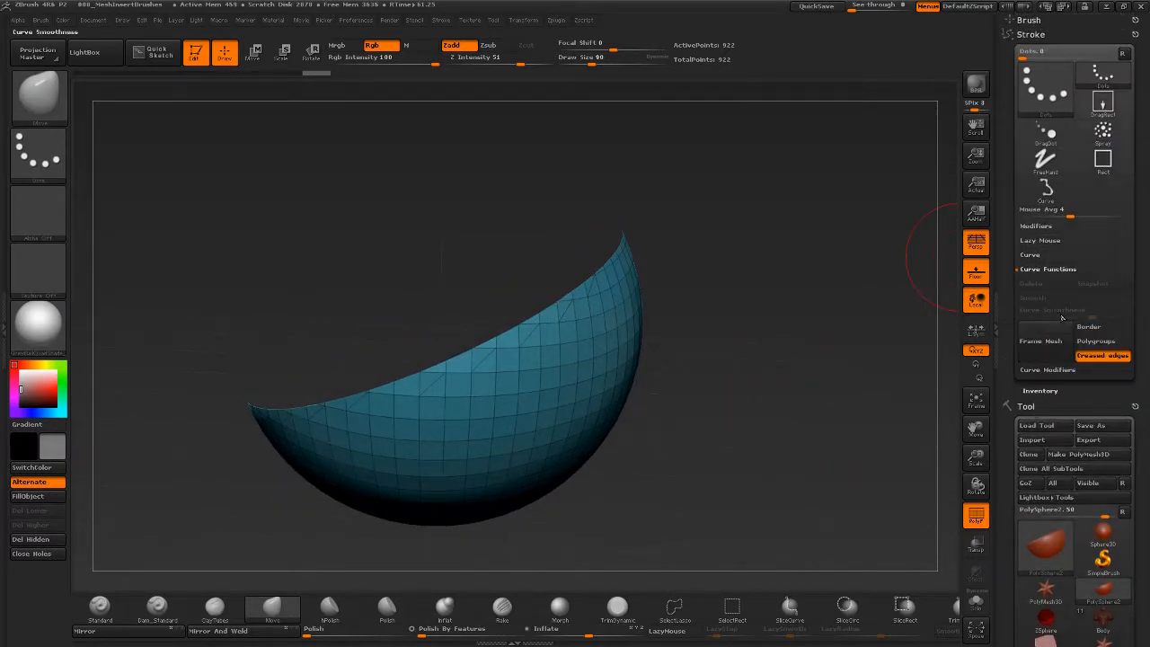
pyautogui.moveTo(1007, 341); pyautogui.dragTo(1014, 298)
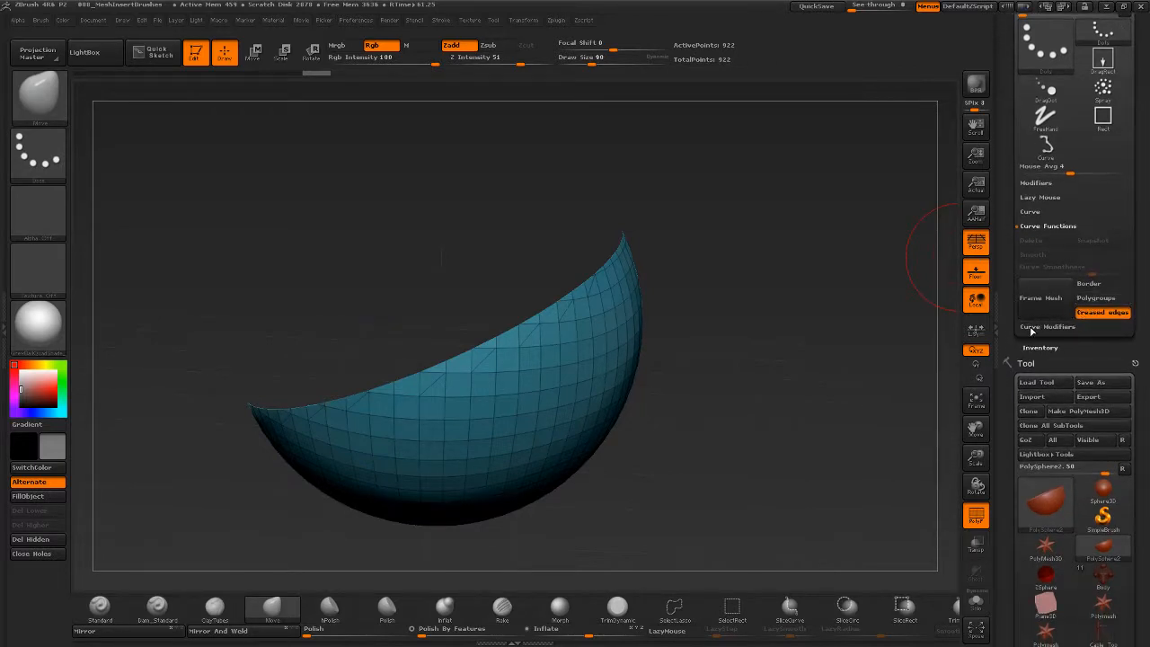
pyautogui.moveTo(882, 374); pyautogui.dragTo(675, 443)
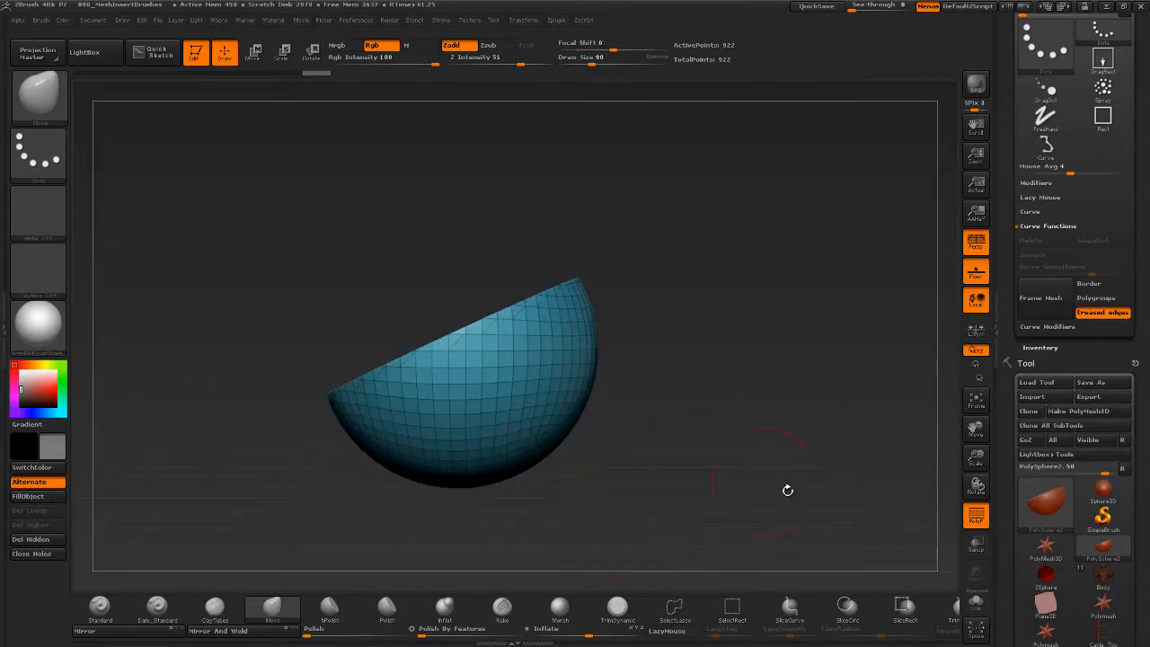
pyautogui.keyDown('ctrl'); pyautogui.keyDown('shift'); pyautogui.moveTo(782, 287); pyautogui.dragTo(343, 503); pyautogui.keyUp('shift'); pyautogui.keyUp('ctrl')
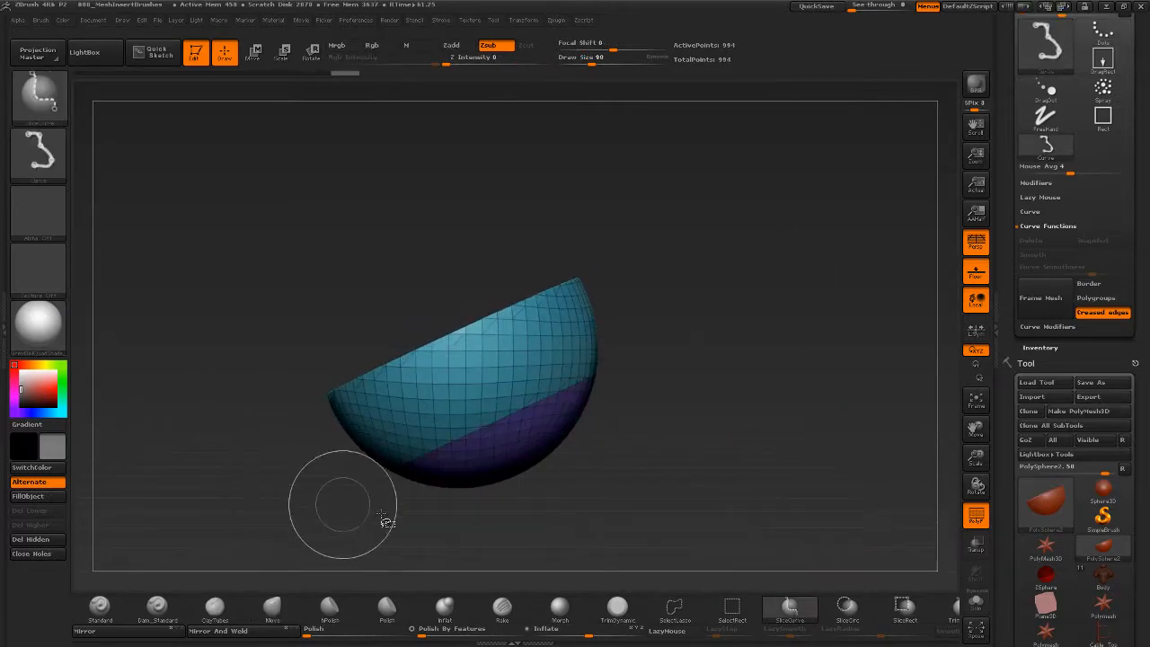
pyautogui.moveTo(775, 456); pyautogui.dragTo(881, 432)
# Frame the mesh with curves using only the Polygroups option, with Creased edges turned off.
pyautogui.click(1100, 298)
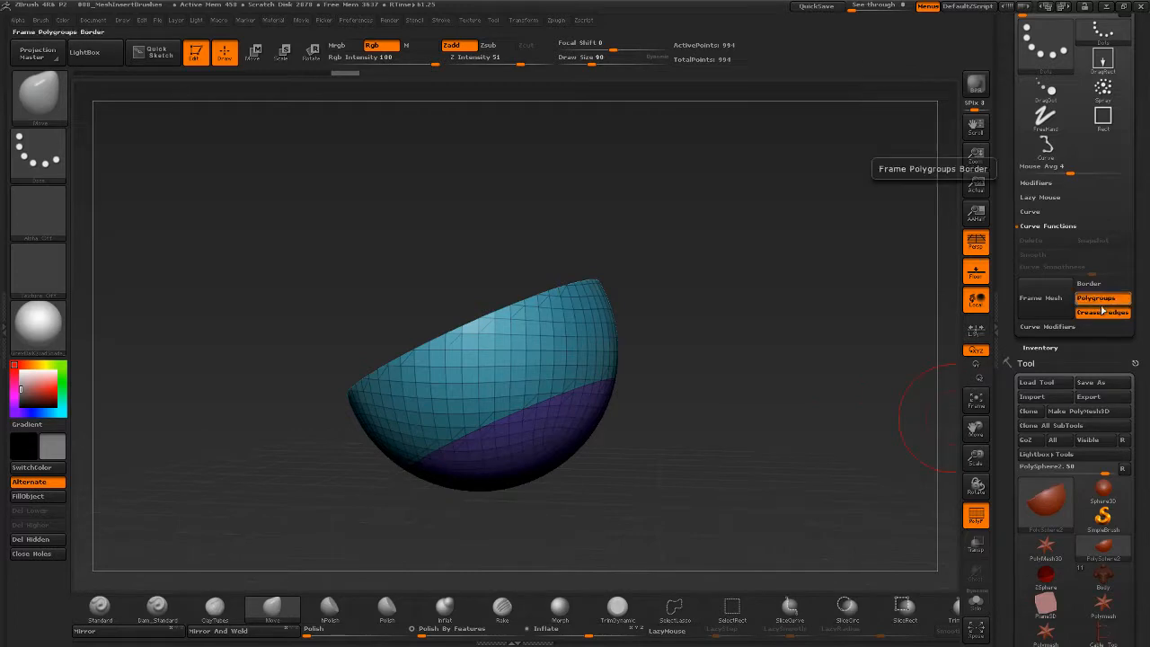
pyautogui.click(1101, 311)
pyautogui.click(1046, 305)
pyautogui.moveTo(656, 405); pyautogui.dragTo(533, 433)
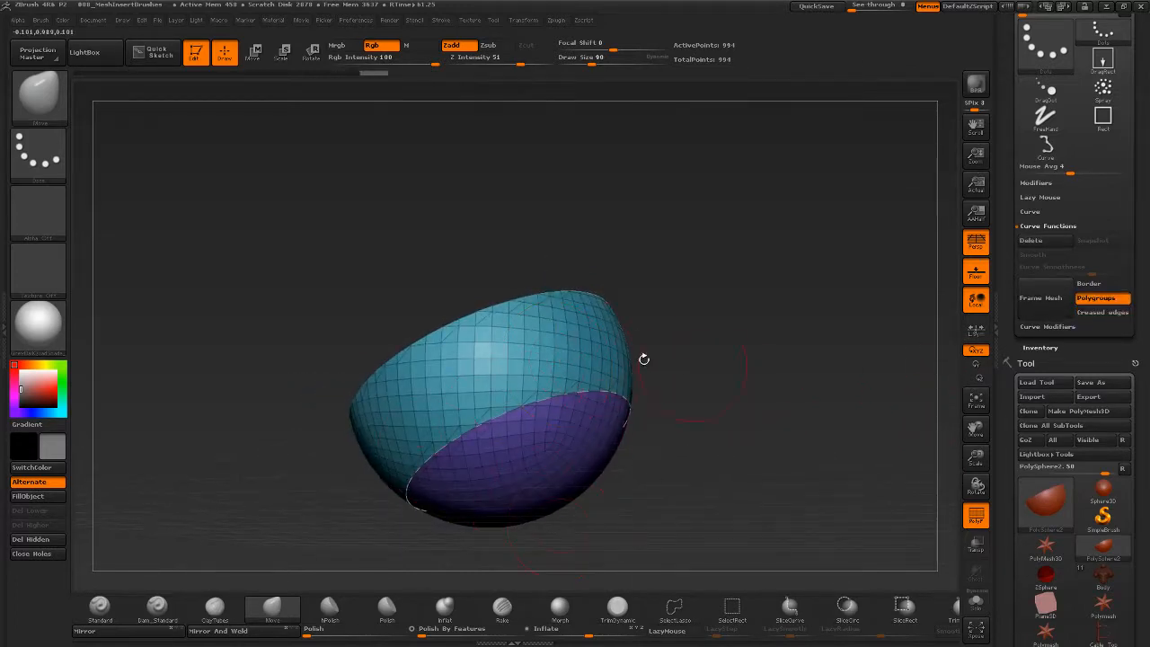
pyautogui.moveTo(669, 421); pyautogui.dragTo(716, 413)
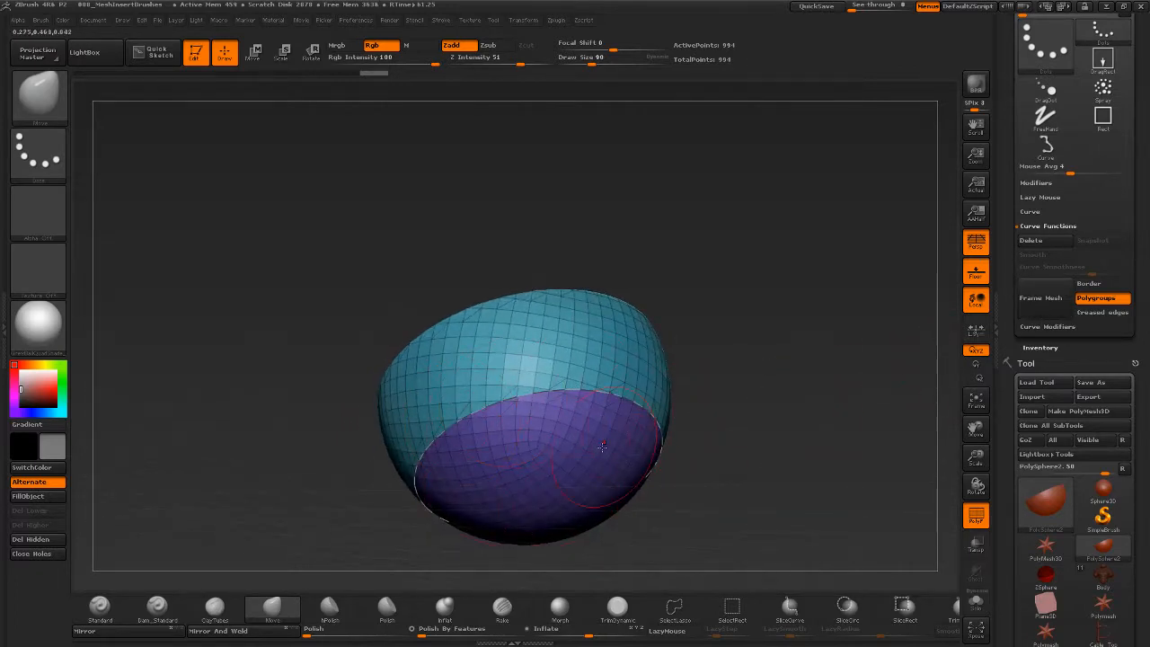
# Frame the mesh with a curve along its open edge using only the Border option.
pyautogui.click(1098, 284)
pyautogui.click(1037, 301)
pyautogui.moveTo(741, 348); pyautogui.dragTo(755, 367)
pyautogui.moveTo(681, 327); pyautogui.dragTo(714, 370)
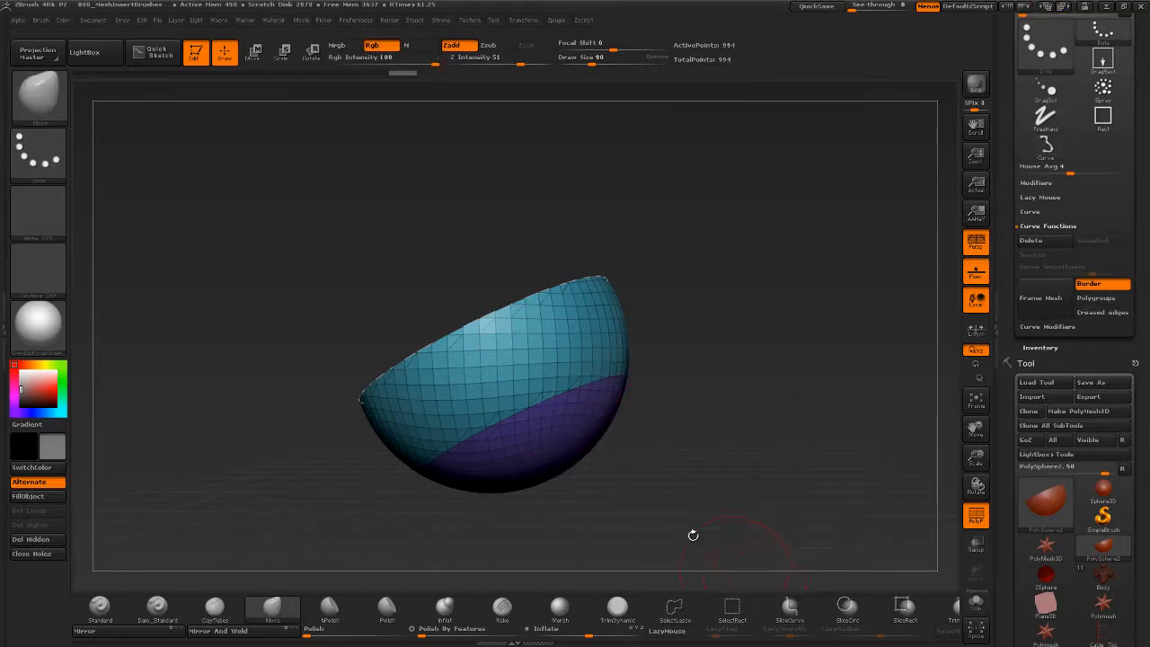
# Isolate the lower purple polygroup, crease its edges with Crease, and show the whole half-sphere again.
pyautogui.moveTo(693, 534); pyautogui.dragTo(724, 454)
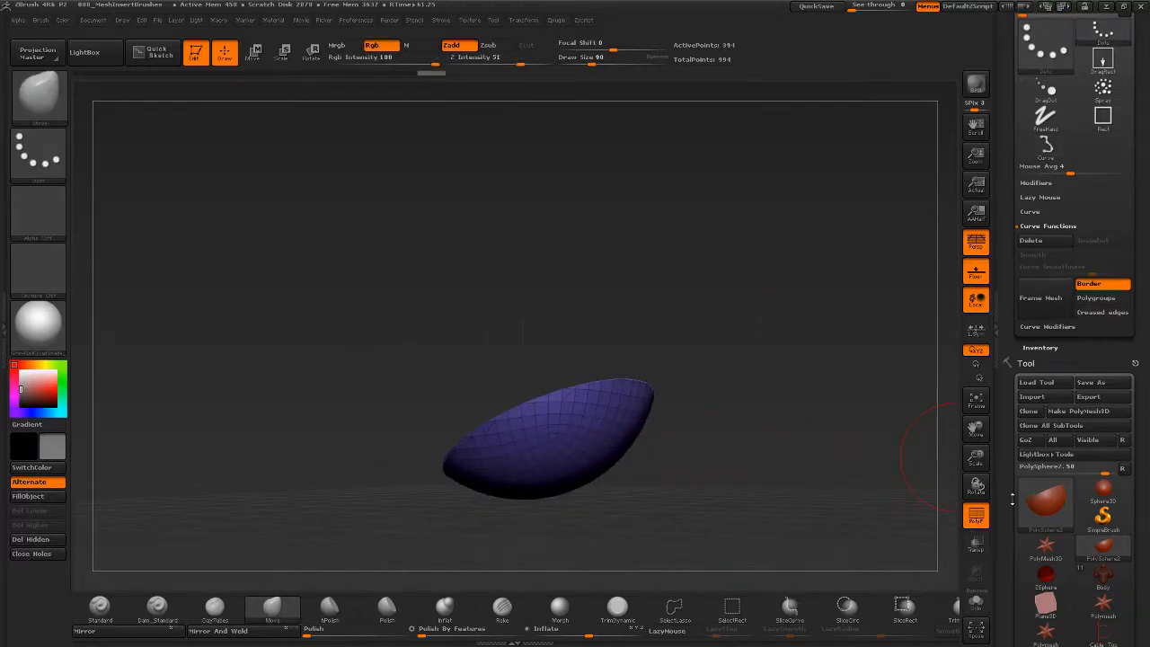
pyautogui.moveTo(1012, 499); pyautogui.dragTo(1042, 355)
pyautogui.click(1044, 299)
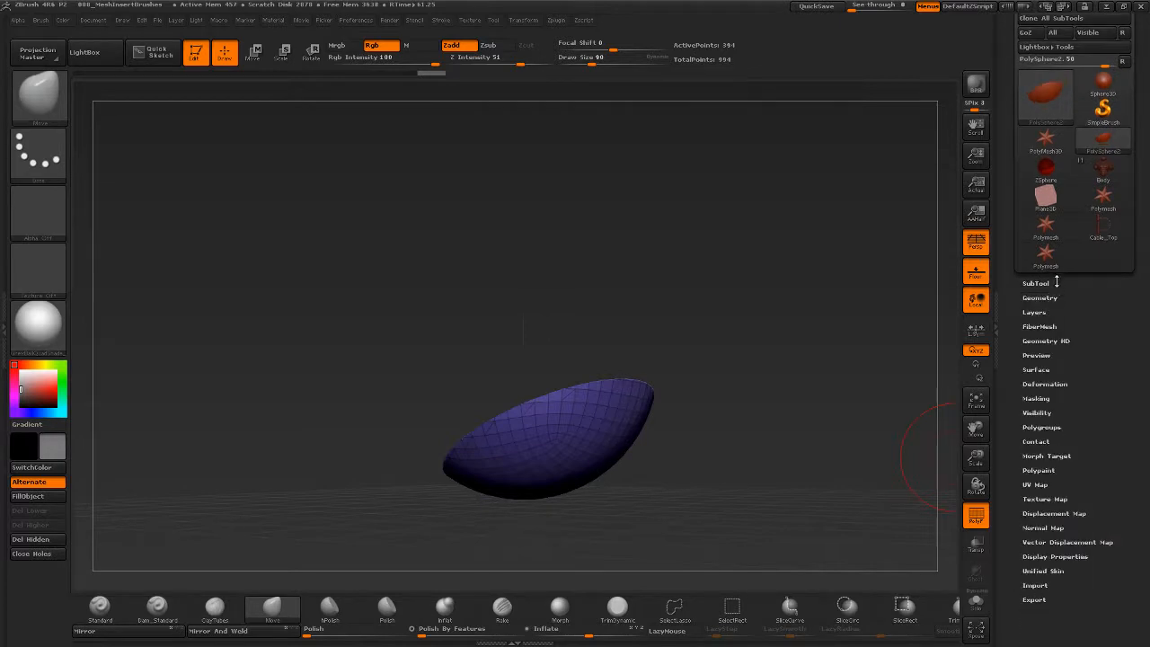
pyautogui.click(1046, 297)
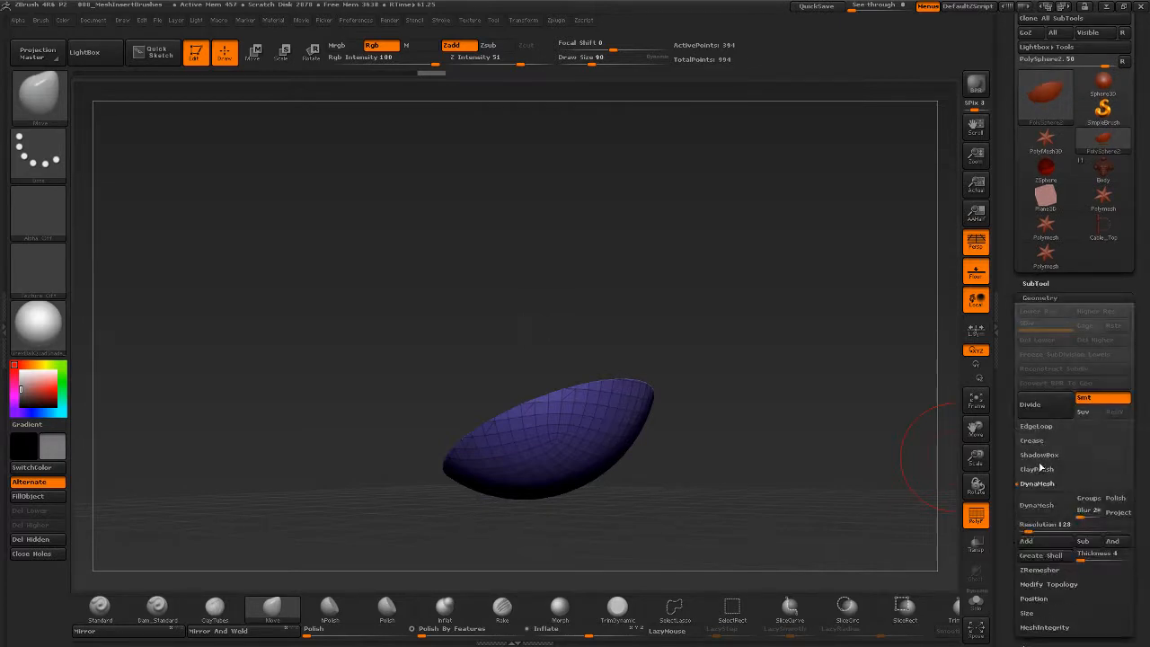
pyautogui.moveTo(1009, 464); pyautogui.dragTo(1010, 415)
pyautogui.click(1042, 393)
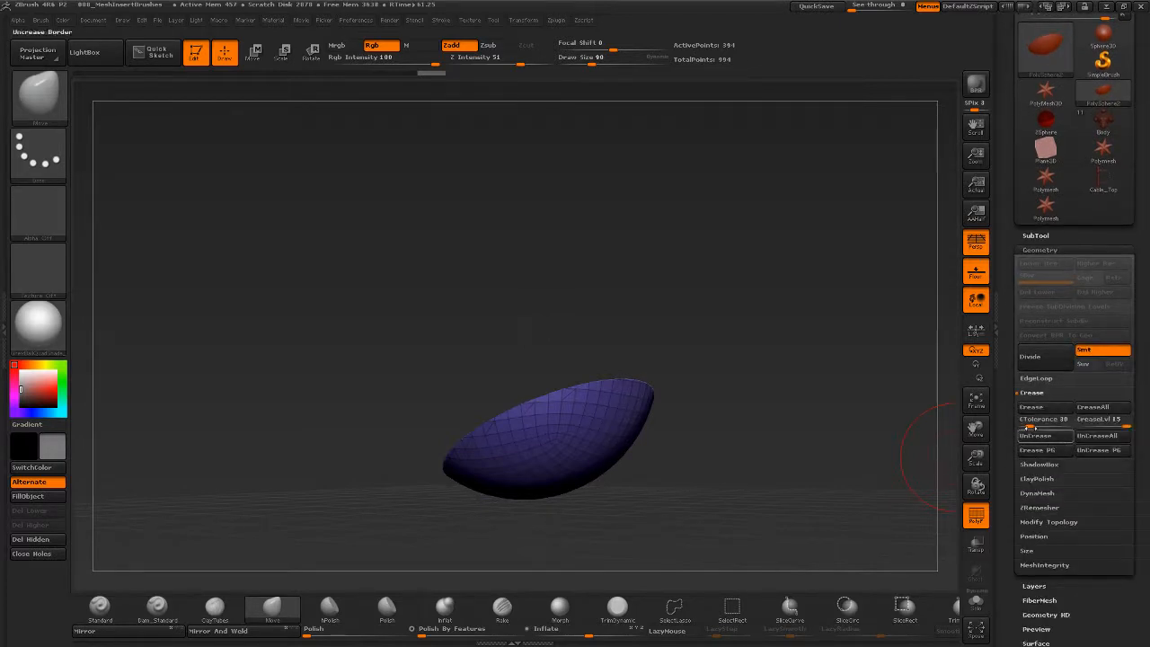
pyautogui.click(1049, 409)
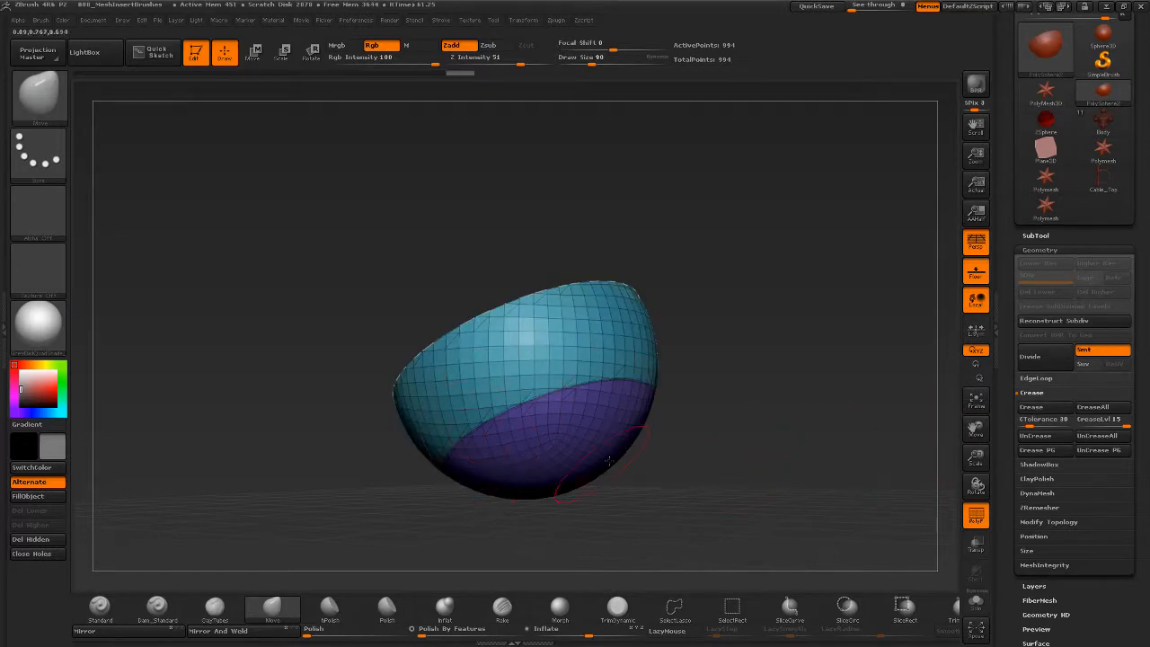
pyautogui.keyDown('alt'); pyautogui.moveTo(639, 474); pyautogui.dragTo(643, 525); pyautogui.keyUp('alt')
pyautogui.moveTo(761, 433); pyautogui.dragTo(754, 432)
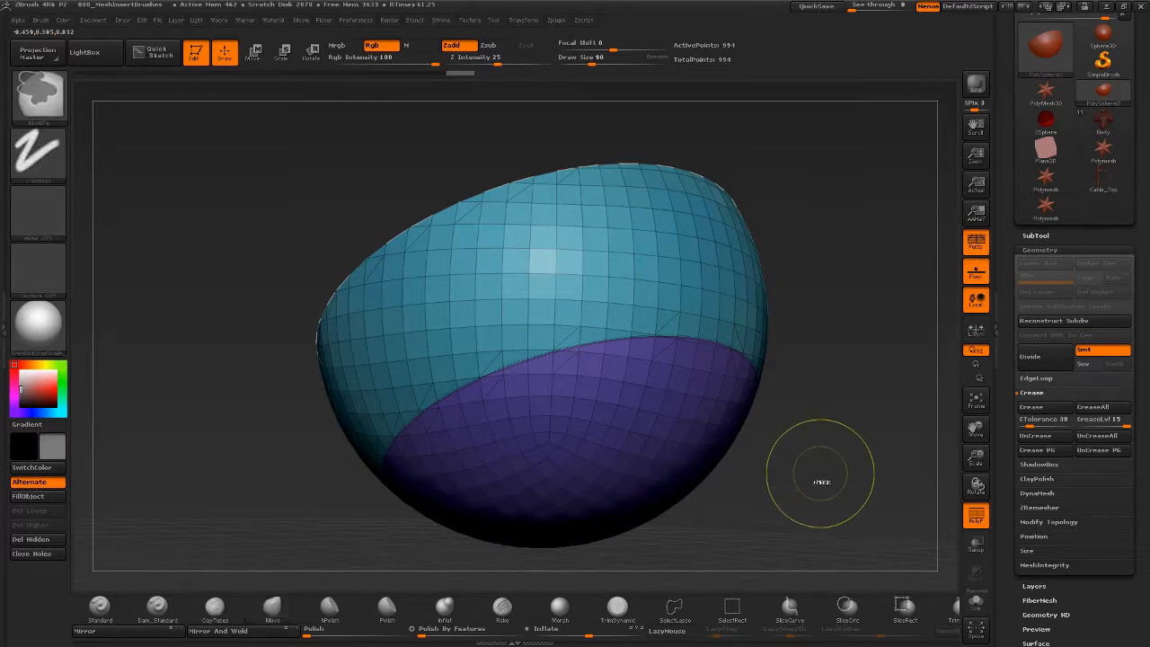
# Subdivide the half-sphere up to subdivision level 4 and turn off the polyframe display.
pyautogui.hotkey('ctrl', 'd')
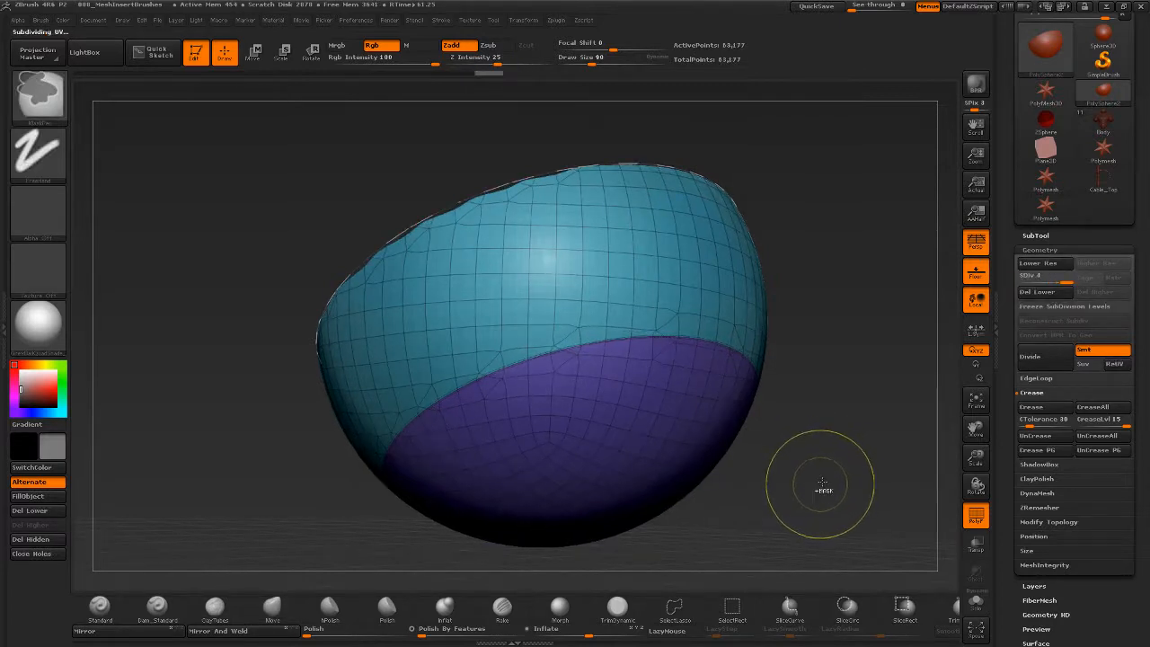
pyautogui.hotkey('shift', 'f')
pyautogui.hotkey('ctrl', 'd')
pyautogui.moveTo(808, 454); pyautogui.dragTo(575, 519)
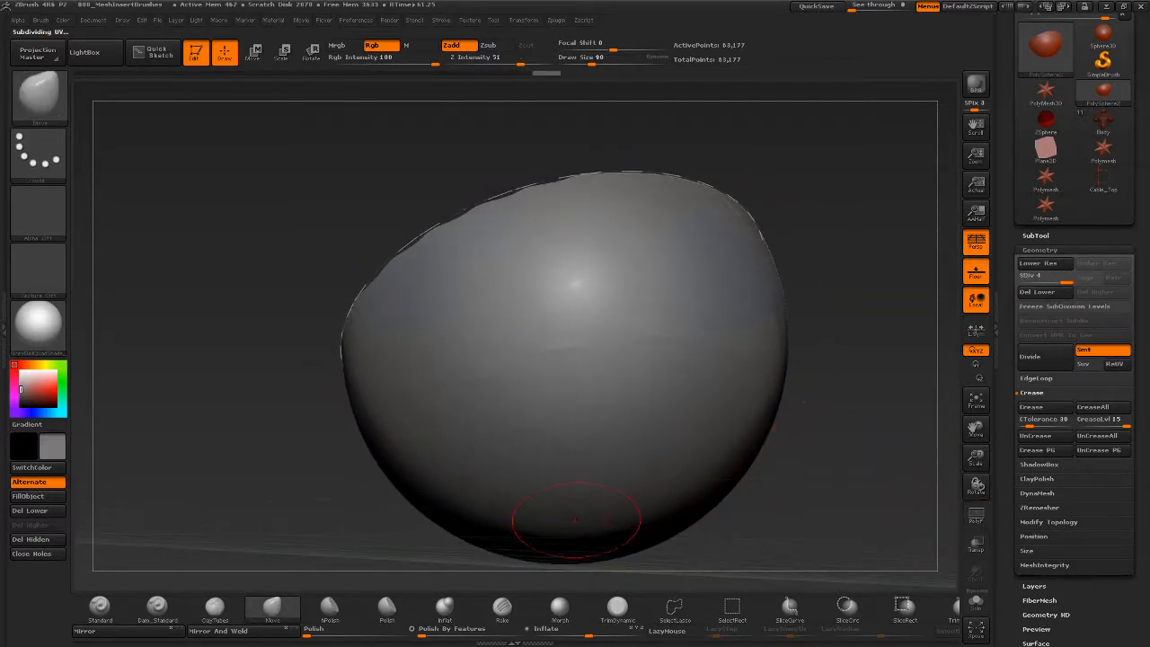
pyautogui.moveTo(771, 492); pyautogui.dragTo(557, 465)
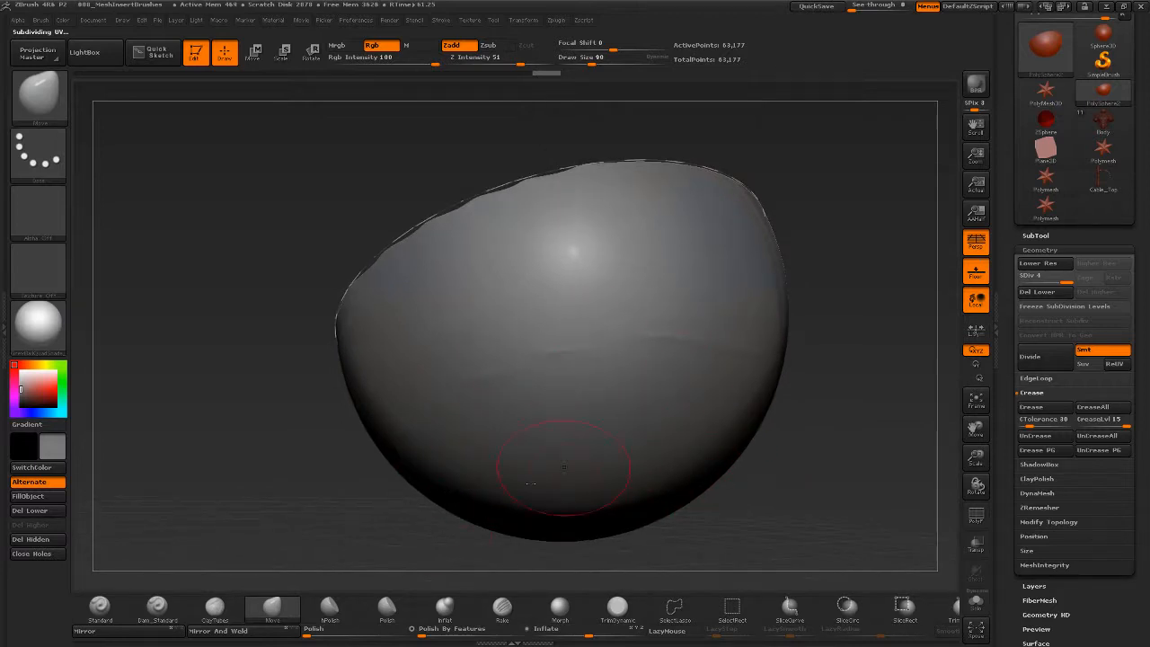
# Apply a slight Polish By Features deformation to the subdivided half-sphere.
pyautogui.click(438, 643)
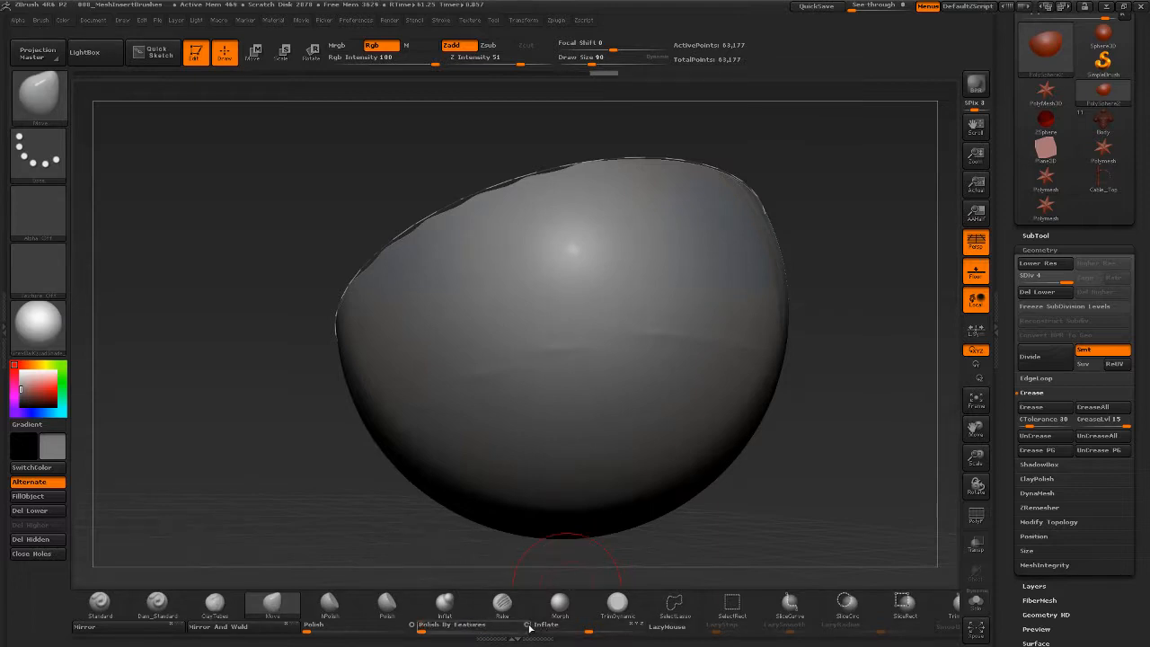
pyautogui.moveTo(443, 624); pyautogui.dragTo(493, 619)
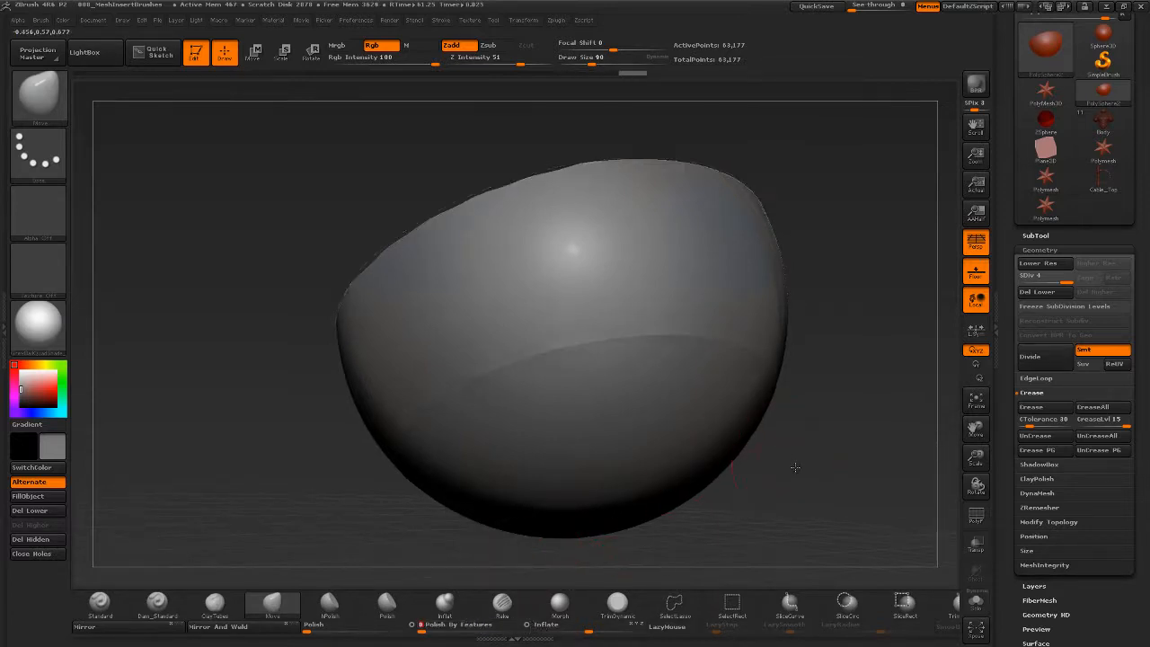
pyautogui.moveTo(796, 467); pyautogui.dragTo(705, 478)
pyautogui.moveTo(769, 377)
pyautogui.mouseDown()
pyautogui.moveTo(827, 406)
pyautogui.moveTo(692, 395)
pyautogui.mouseUp()
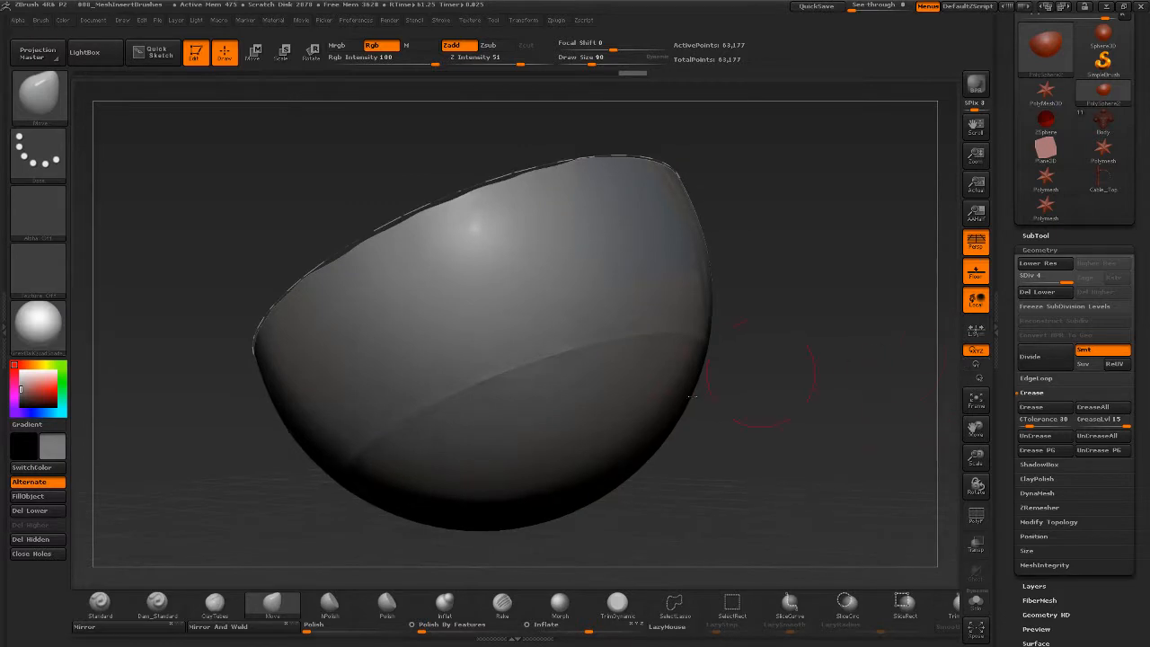
pyautogui.moveTo(857, 345)
pyautogui.mouseDown()
pyautogui.moveTo(868, 336)
pyautogui.moveTo(849, 338)
pyautogui.mouseUp()
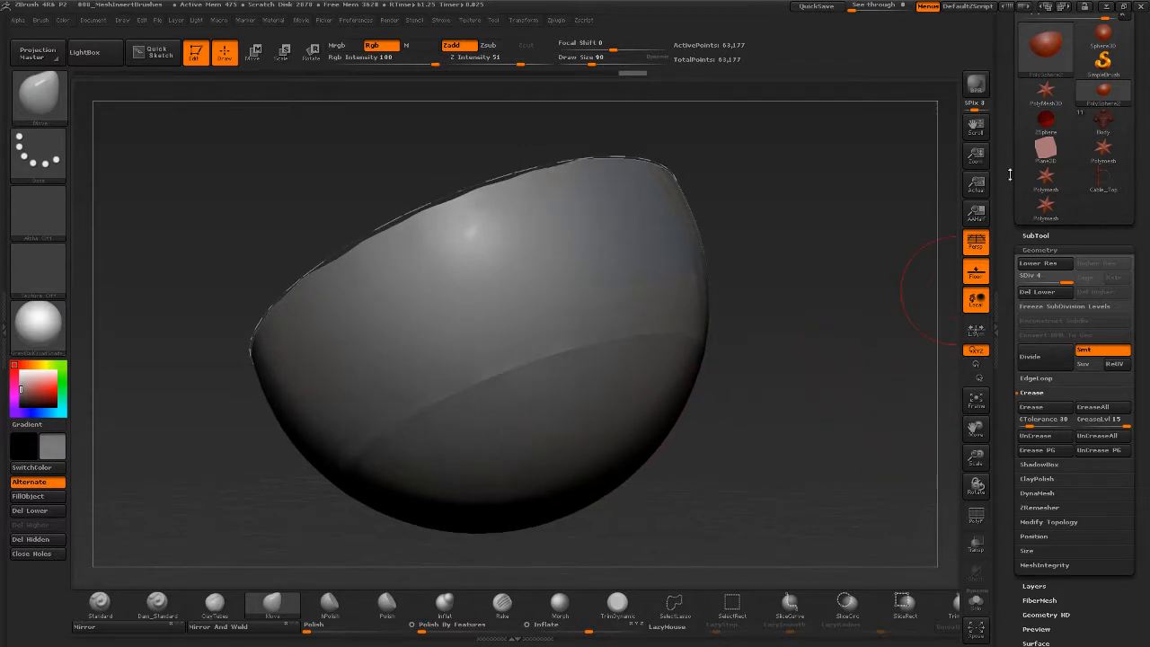
# Turn on the polyframe display and frame the mesh with a curve using only the Creased edges option, with Border off.
pyautogui.moveTo(1009, 175); pyautogui.dragTo(1005, 369)
pyautogui.click(975, 514)
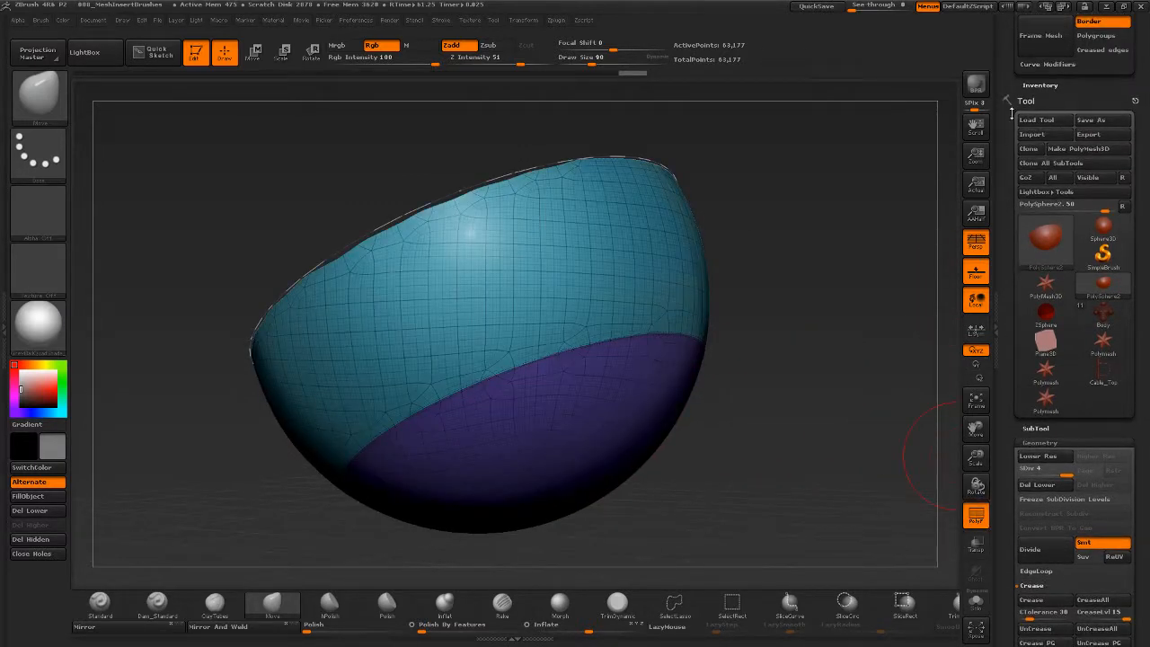
pyautogui.moveTo(1011, 112); pyautogui.dragTo(1009, 376)
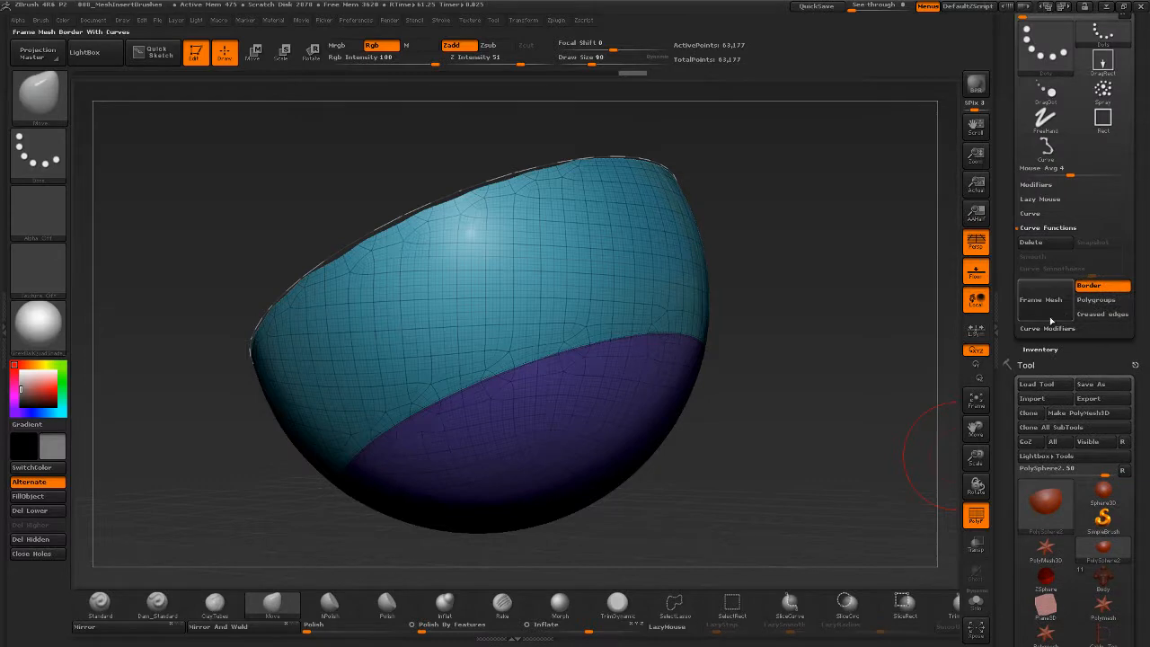
pyautogui.click(1100, 315)
pyautogui.click(1094, 299)
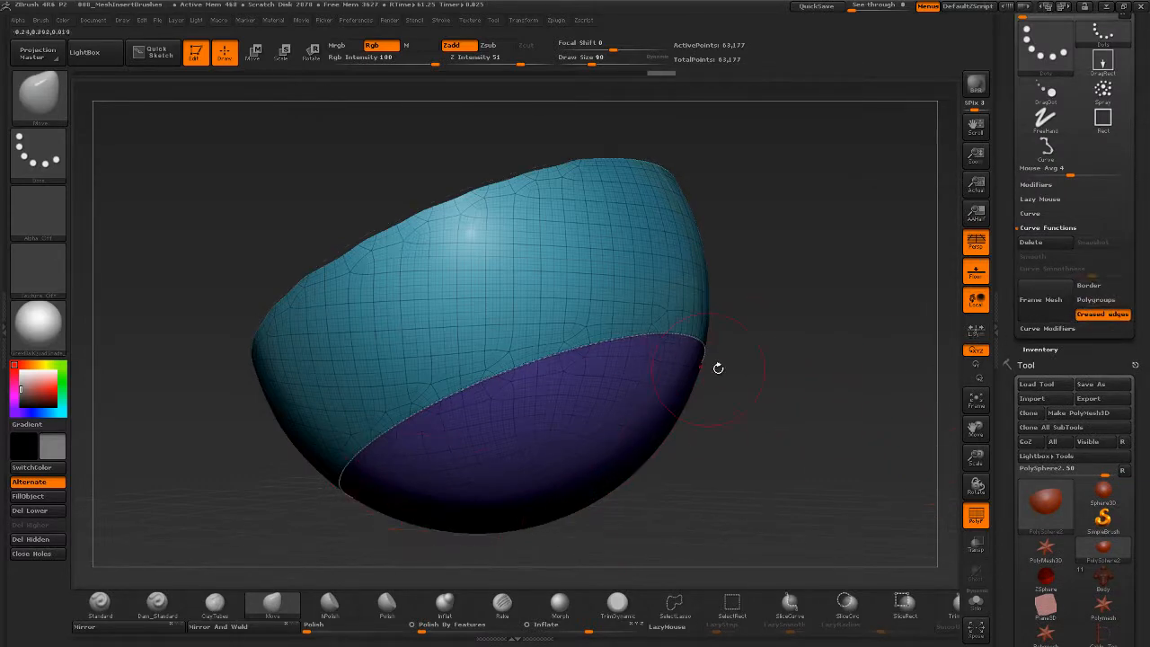
pyautogui.moveTo(514, 433); pyautogui.dragTo(541, 384, button='right')
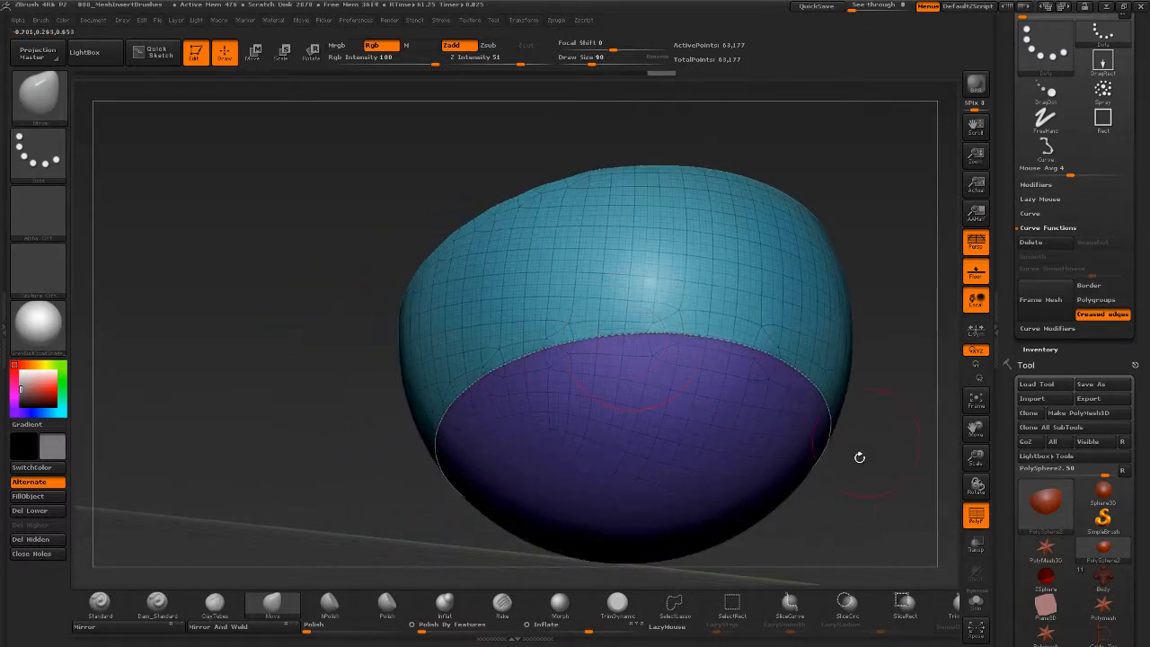
pyautogui.moveTo(859, 457); pyautogui.dragTo(719, 382, button='right')
pyautogui.moveTo(760, 451); pyautogui.dragTo(755, 411, button='right')
pyautogui.moveTo(814, 382); pyautogui.dragTo(912, 337, button='right')
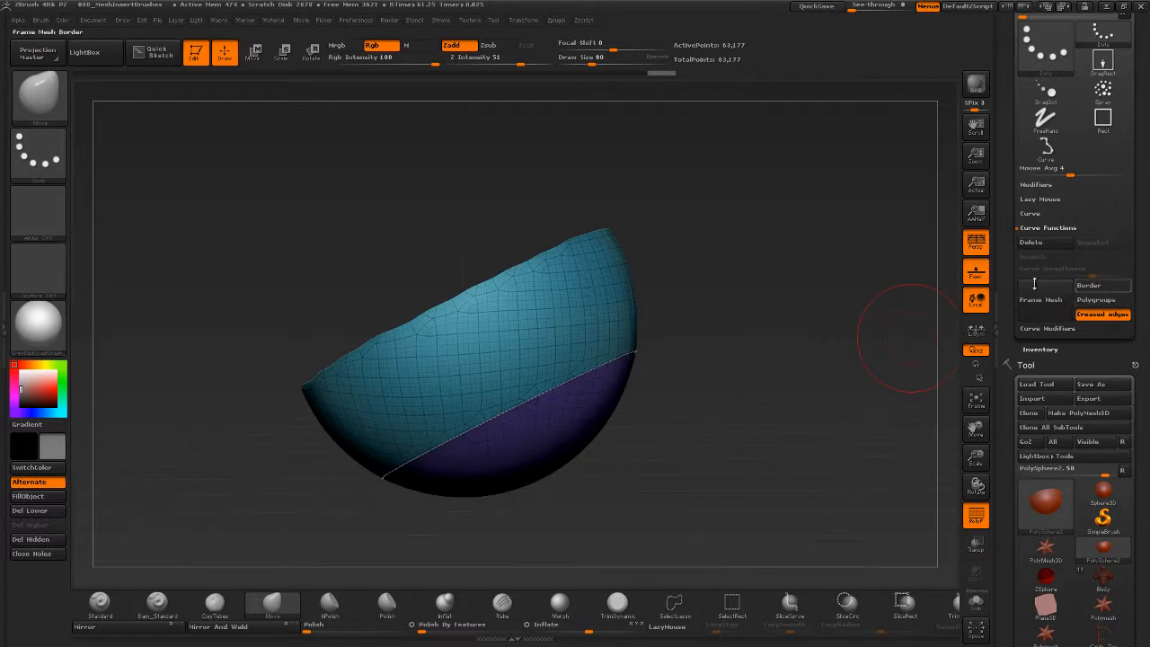
pyautogui.moveTo(710, 422); pyautogui.dragTo(708, 403, button='right')
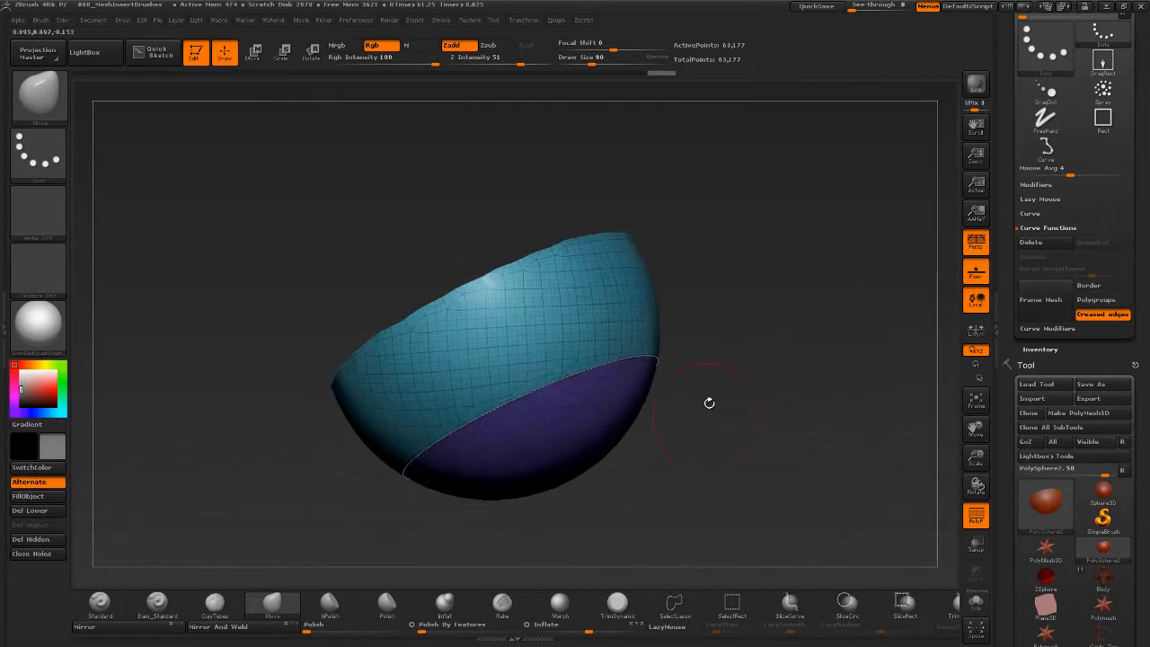
pyautogui.moveTo(777, 396); pyautogui.dragTo(904, 344, button='right')
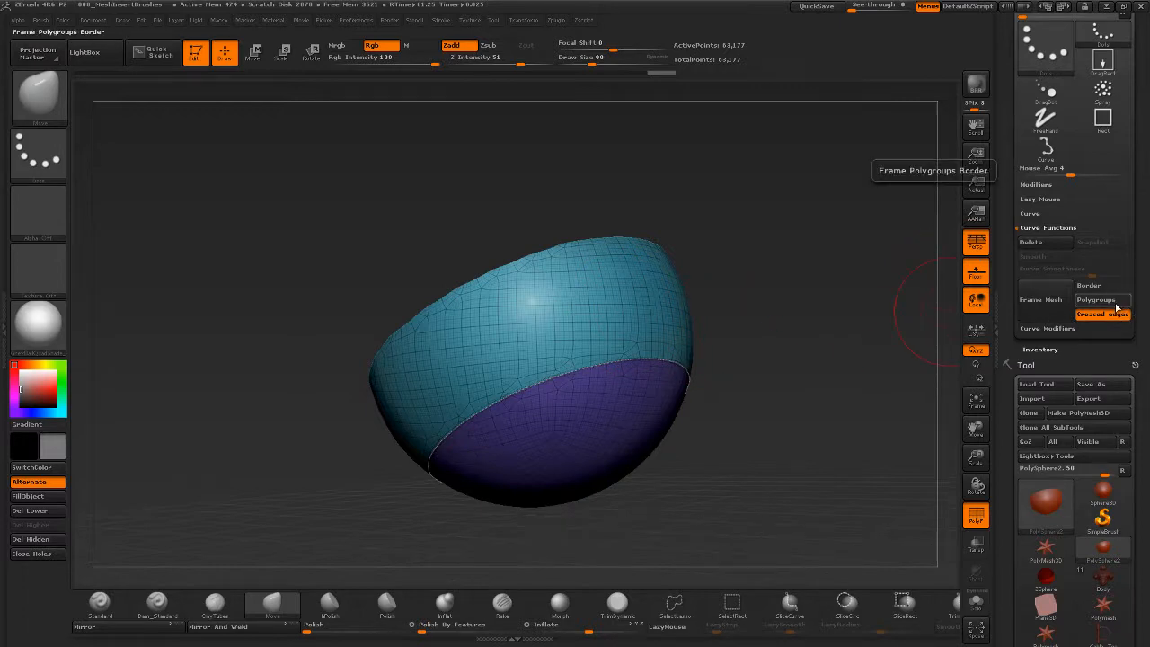
pyautogui.moveTo(795, 374); pyautogui.dragTo(796, 383)
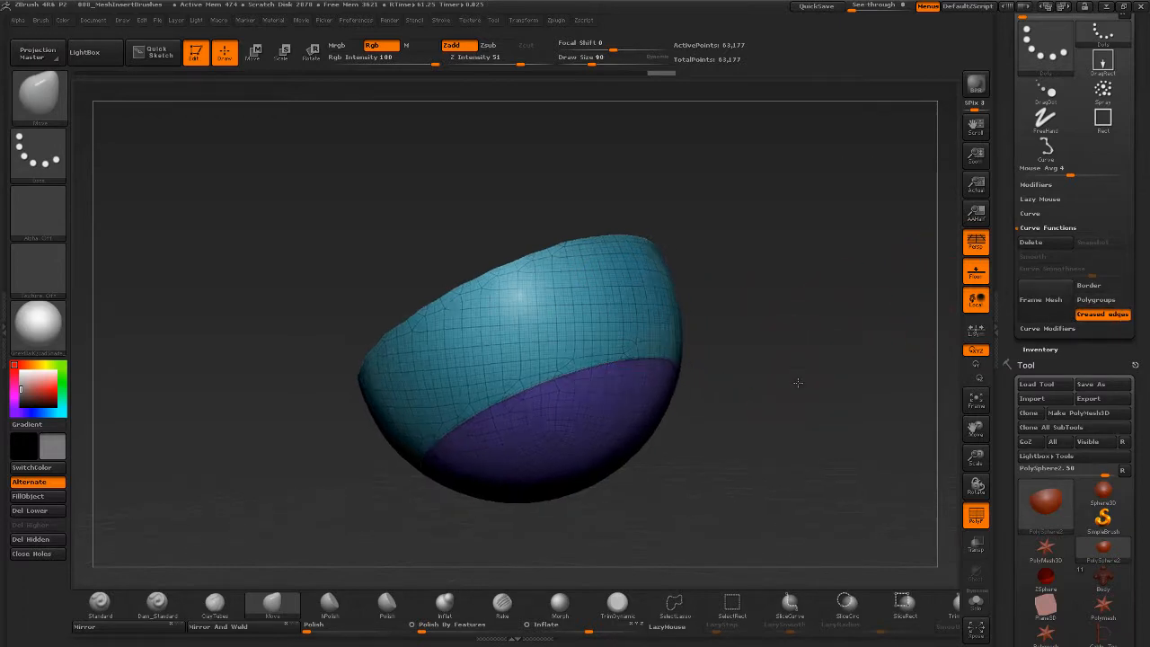
# Undo the creased-edge framing, the polish and the subdivisions, back to the low-resolution half-sphere.
pyautogui.hotkey('ctrl', 'z')
pyautogui.hotkey('ctrl', 'z')
pyautogui.hotkey('ctrl', 'z')
pyautogui.hotkey('ctrl', 'z')
pyautogui.hotkey('ctrl', 'z')
pyautogui.hotkey('ctrl', 'z')
pyautogui.hotkey('ctrl', 'z')
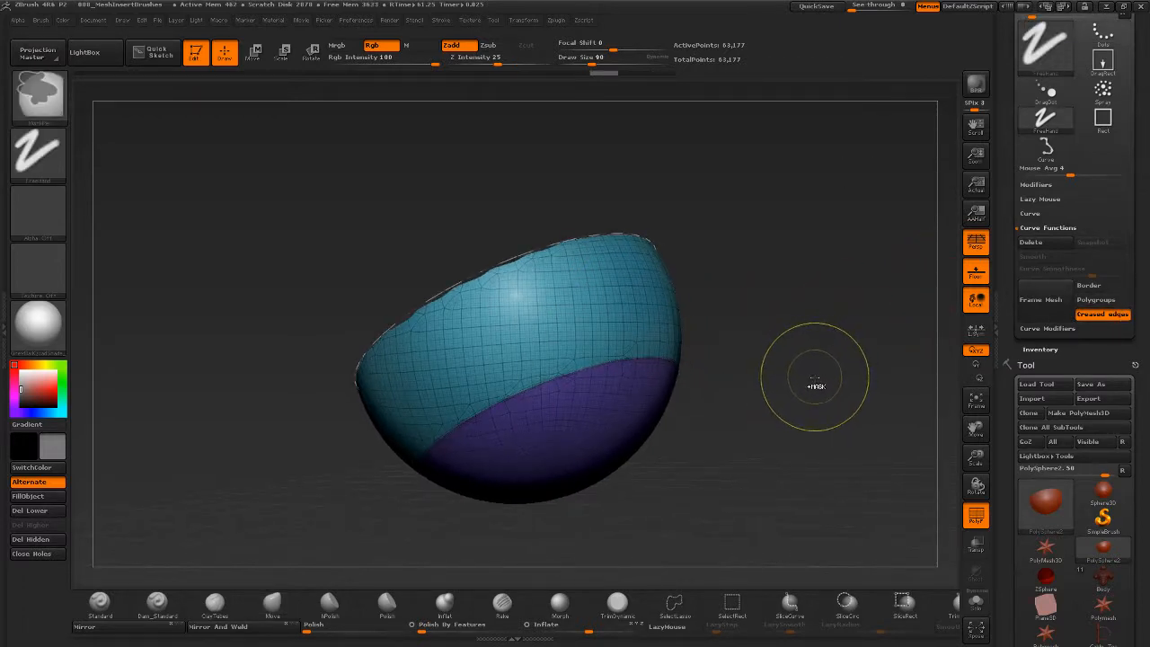
pyautogui.moveTo(788, 374); pyautogui.dragTo(824, 366)
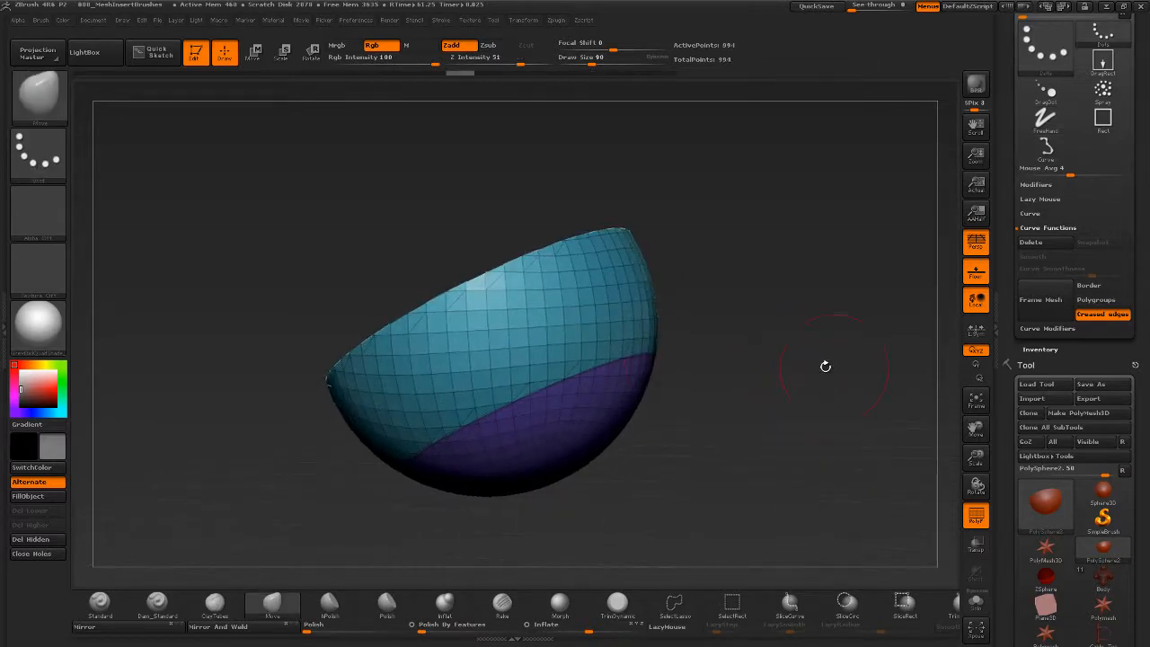
# Frame the half-sphere's open rim with a curve using only the Border option, with Creased edges off.
pyautogui.click(1104, 286)
pyautogui.click(1097, 315)
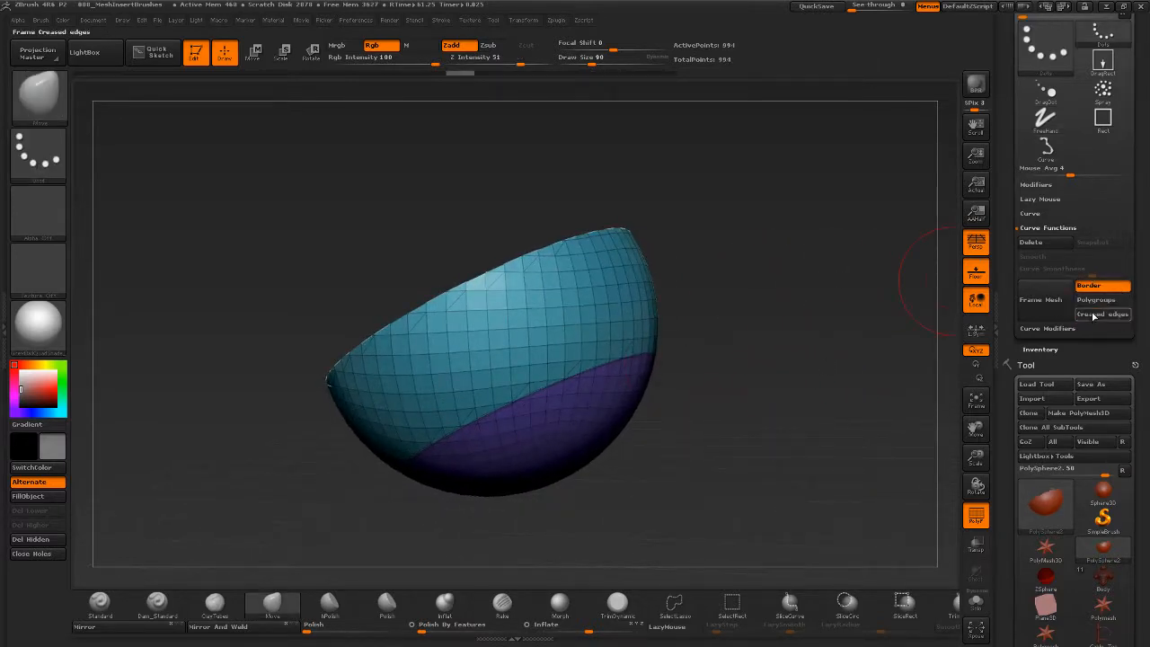
pyautogui.click(1049, 311)
pyautogui.moveTo(690, 290); pyautogui.dragTo(738, 305)
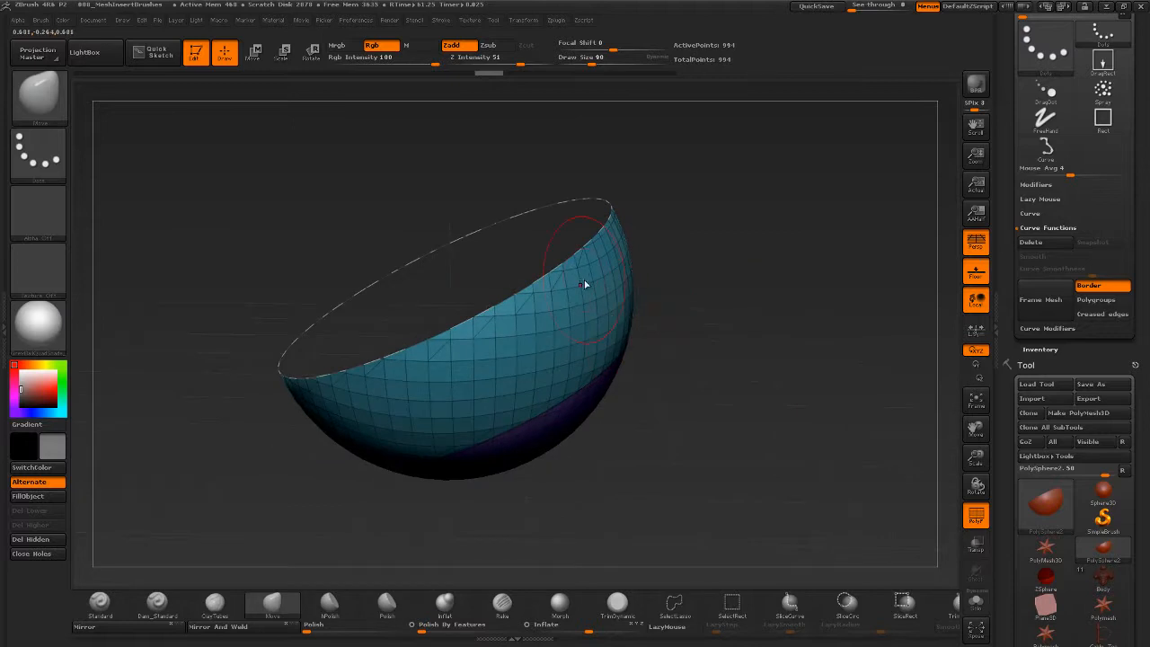
# Choose the custom InsertMesh brush and run its cable mesh along the rim curve at draw size 90.
pyautogui.moveTo(770, 398); pyautogui.dragTo(745, 360)
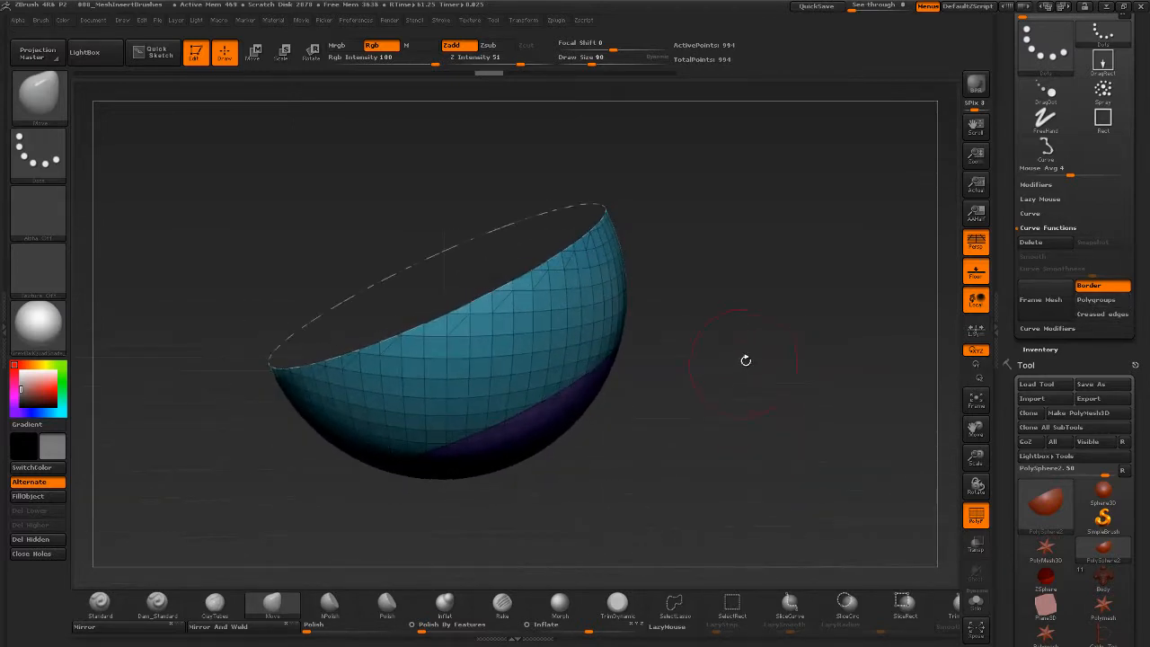
pyautogui.press('b')
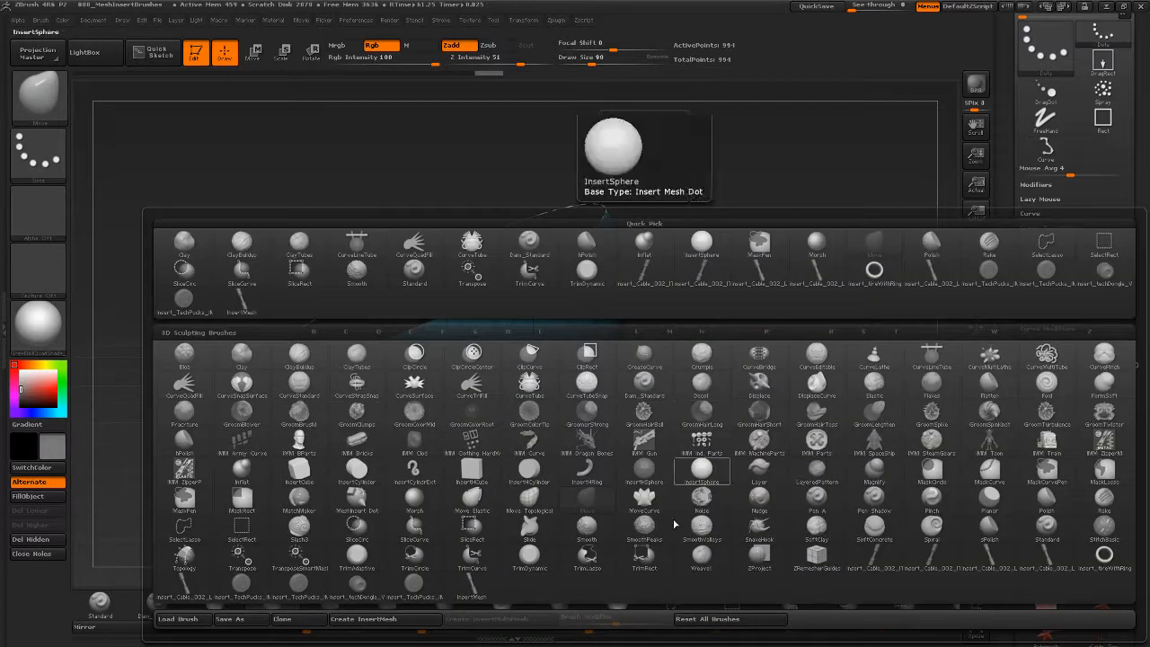
pyautogui.click(482, 590)
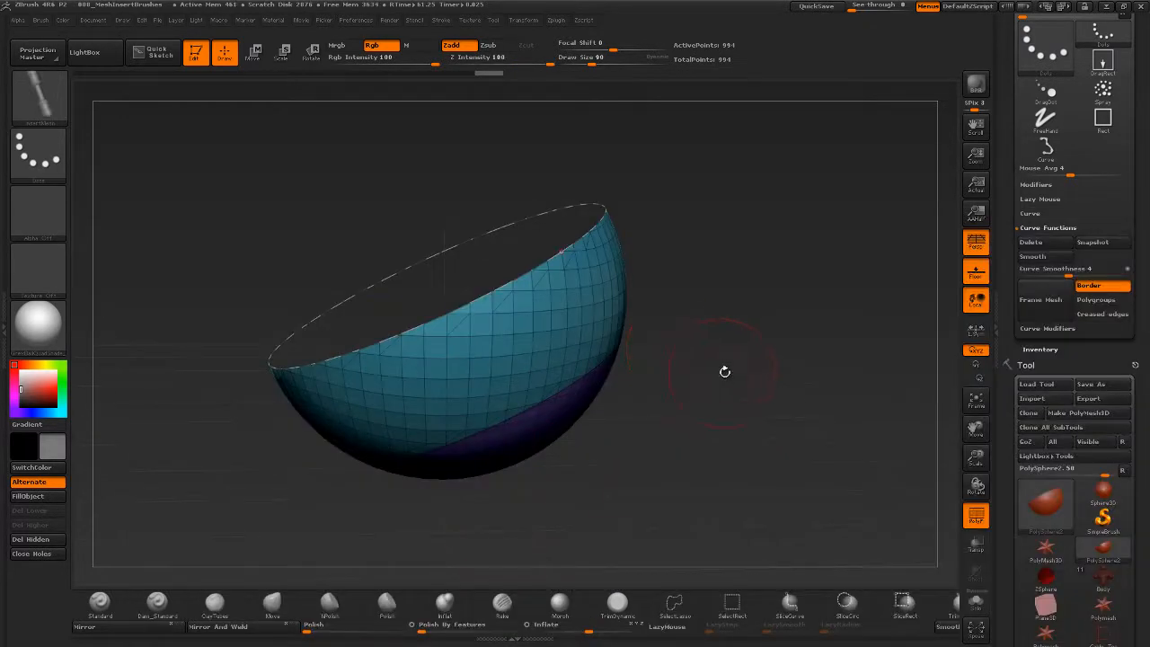
pyautogui.press('s')
pyautogui.moveTo(721, 372)
pyautogui.mouseDown()
pyautogui.moveTo(700, 377)
pyautogui.moveTo(712, 360)
pyautogui.mouseUp()
pyautogui.press('s')
pyautogui.moveTo(729, 290); pyautogui.dragTo(723, 292)
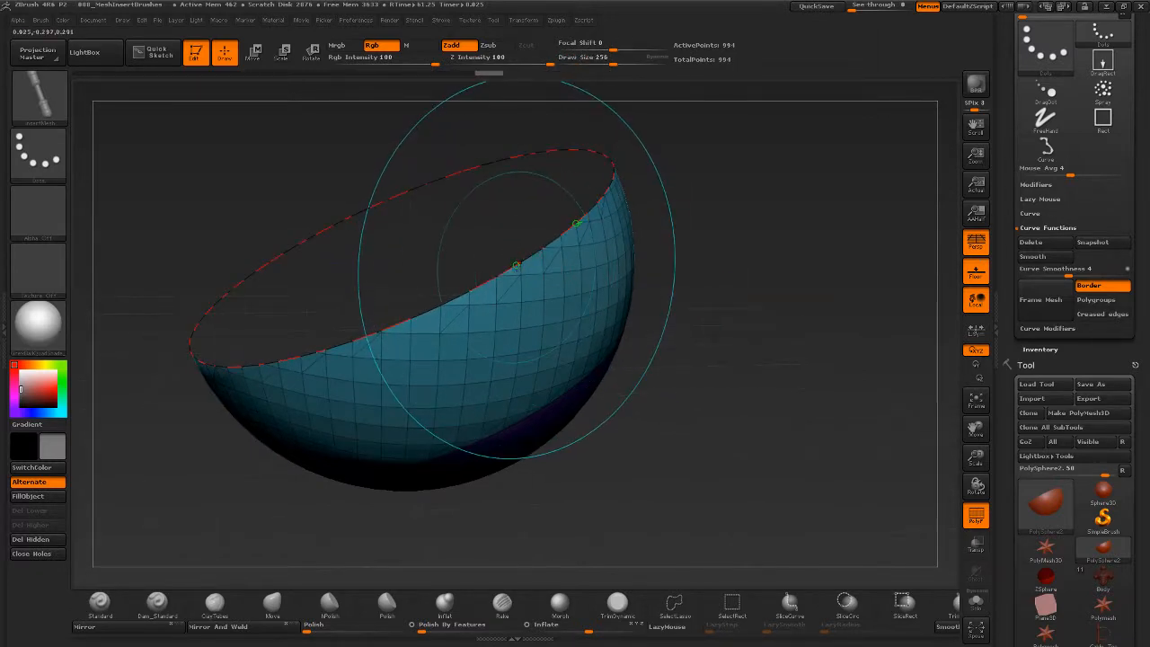
pyautogui.press('s')
pyautogui.moveTo(522, 267); pyautogui.dragTo(482, 259)
pyautogui.click(482, 259)
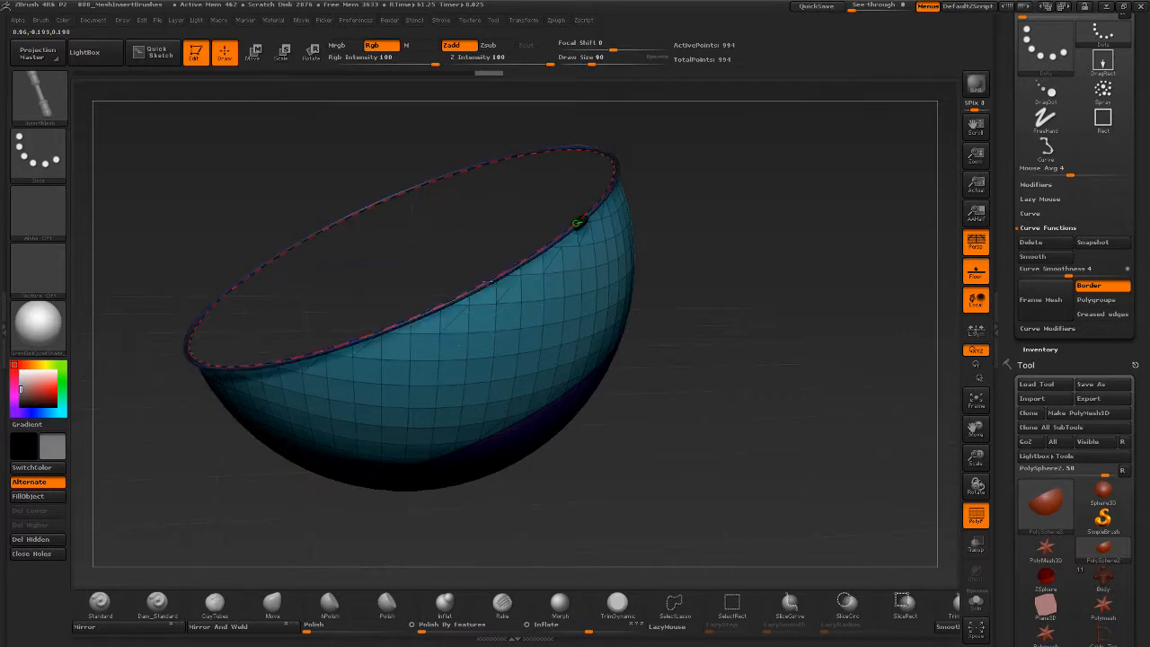
# Examine the cable mesh running along the half-sphere's rim from several angles.
pyautogui.moveTo(693, 330); pyautogui.dragTo(720, 220)
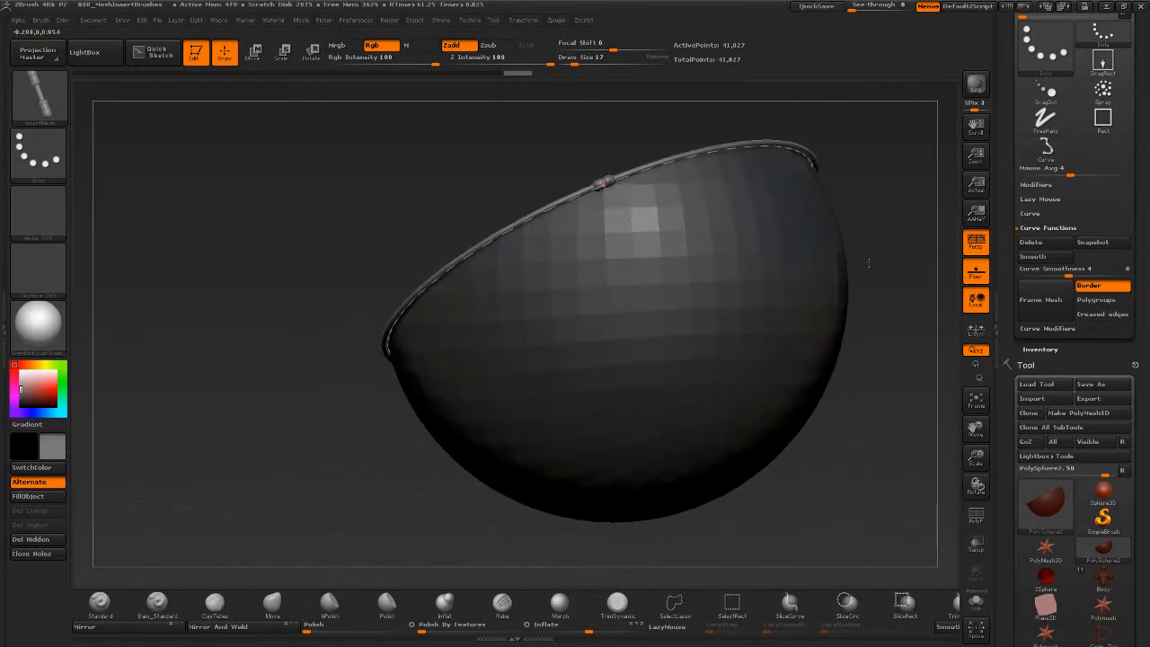
pyautogui.keyDown('alt'); pyautogui.moveTo(868, 256); pyautogui.dragTo(762, 289); pyautogui.keyUp('alt')
pyautogui.moveTo(829, 303); pyautogui.dragTo(873, 312)
pyautogui.moveTo(698, 262); pyautogui.dragTo(709, 340)
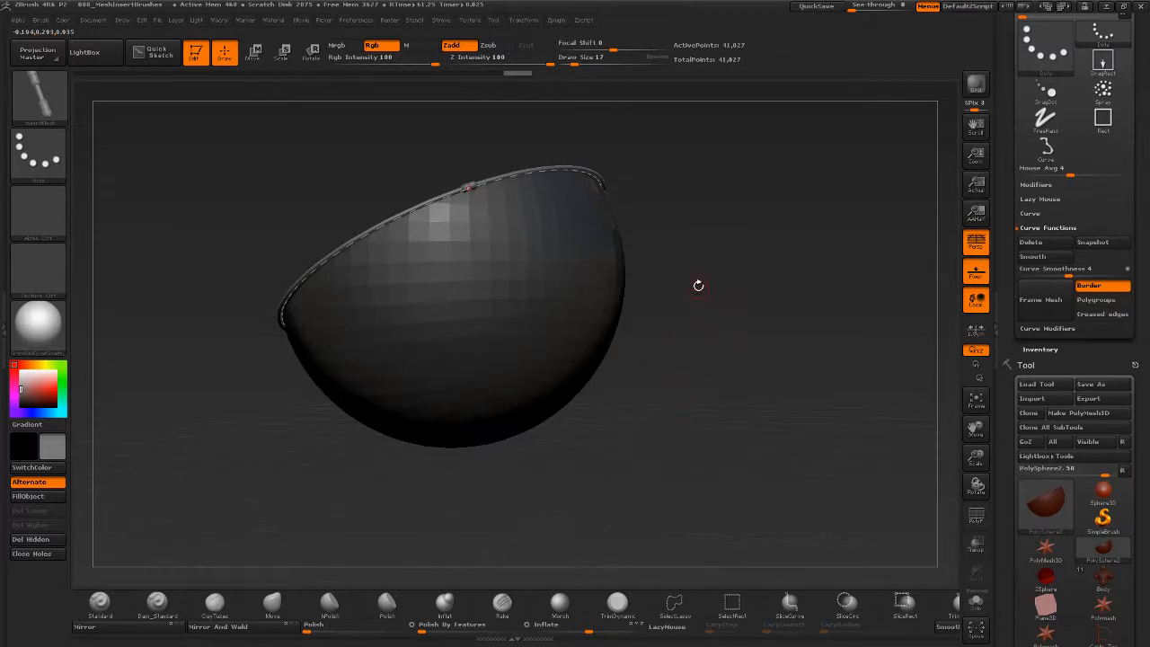
pyautogui.moveTo(664, 364); pyautogui.dragTo(602, 385)
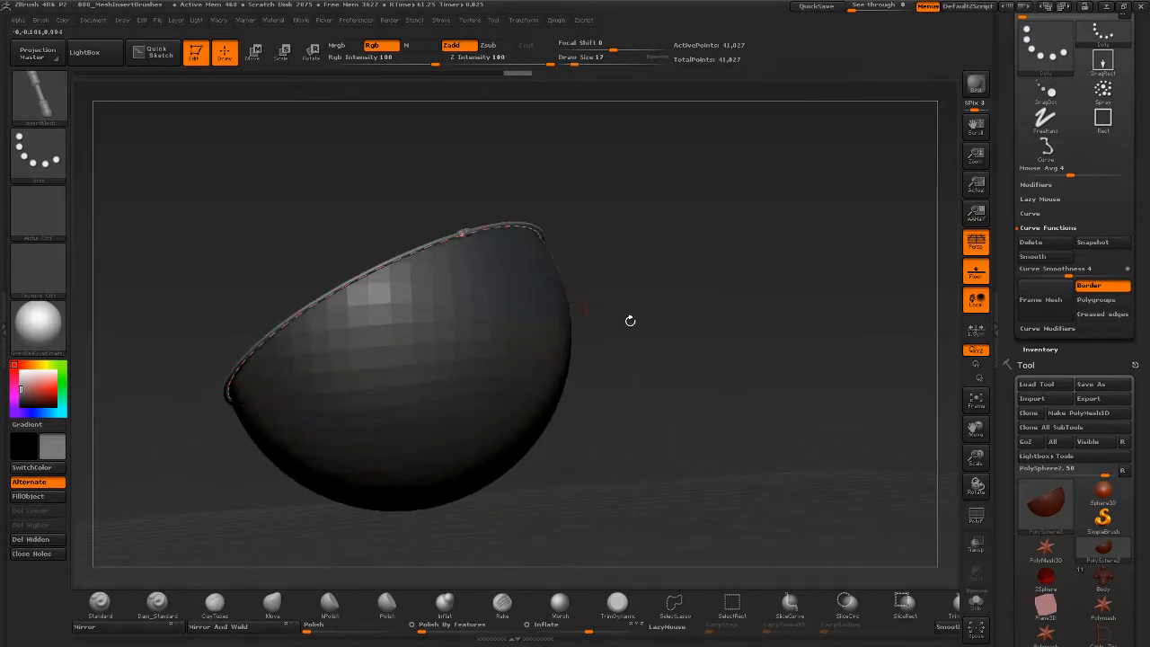
pyautogui.moveTo(678, 419); pyautogui.dragTo(552, 411)
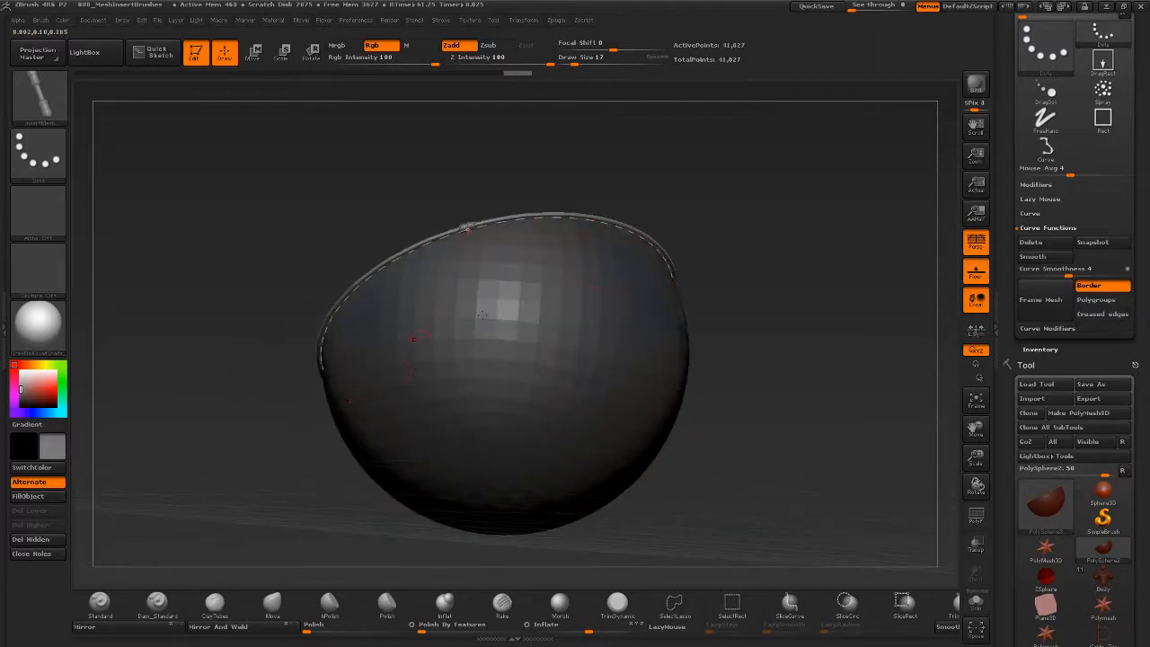
pyautogui.moveTo(740, 330); pyautogui.dragTo(691, 334)
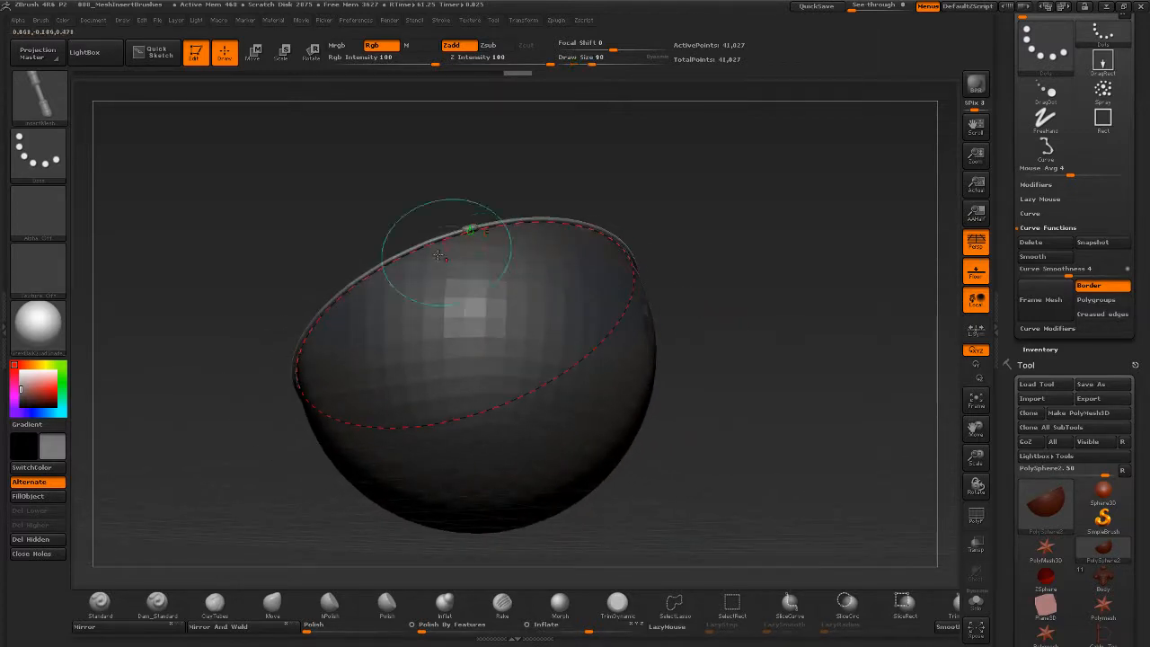
# Isolate the cable mesh by hiding all of the half-sphere's polygroups.
pyautogui.moveTo(761, 315); pyautogui.dragTo(688, 330)
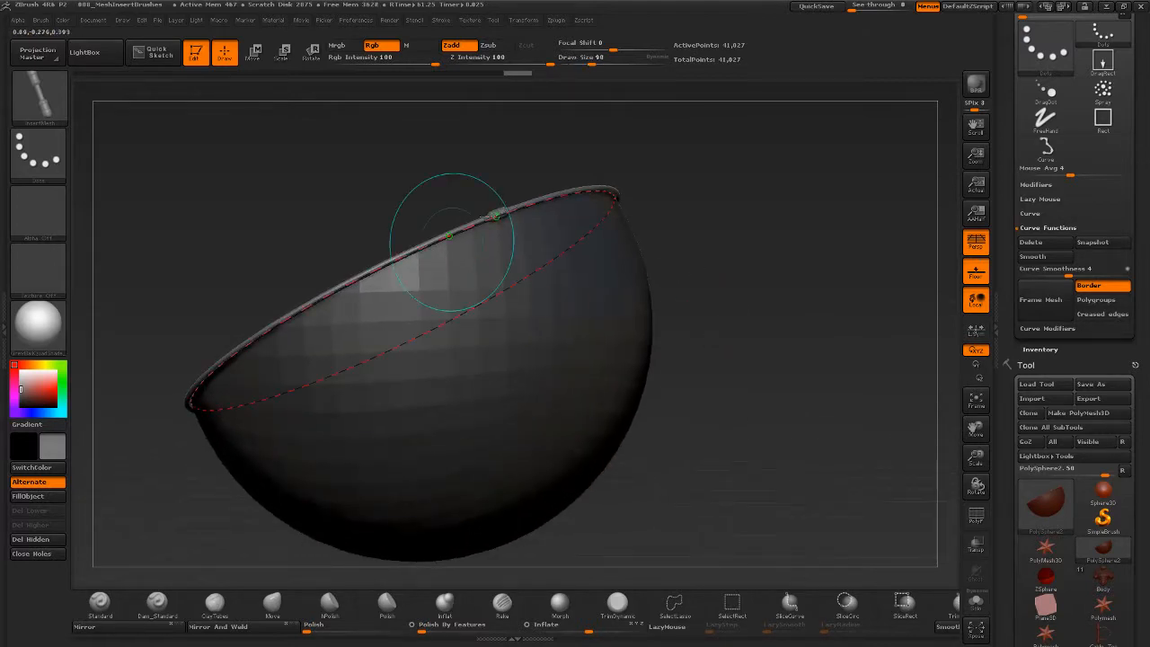
pyautogui.keyDown('alt'); pyautogui.moveTo(719, 267); pyautogui.dragTo(695, 307); pyautogui.keyUp('alt')
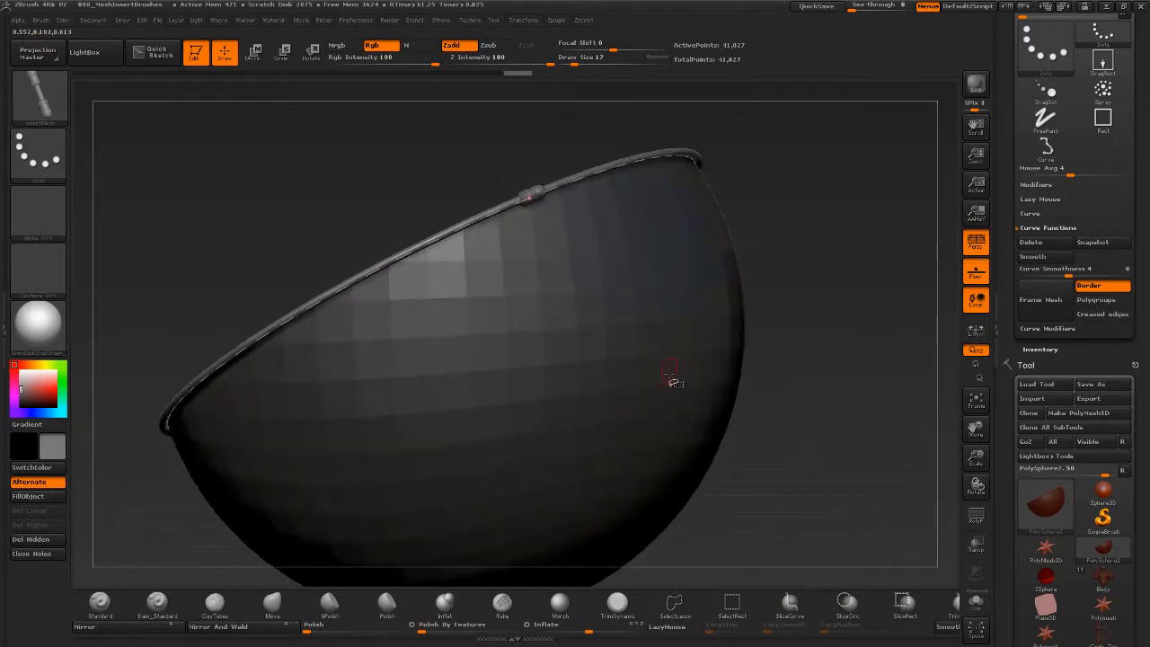
pyautogui.keyDown('ctrl'); pyautogui.keyDown('shift'); pyautogui.click(674, 381); pyautogui.keyUp('shift'); pyautogui.keyUp('ctrl')
pyautogui.keyDown('ctrl'); pyautogui.keyDown('shift'); pyautogui.click(690, 361); pyautogui.keyUp('shift'); pyautogui.keyUp('ctrl')
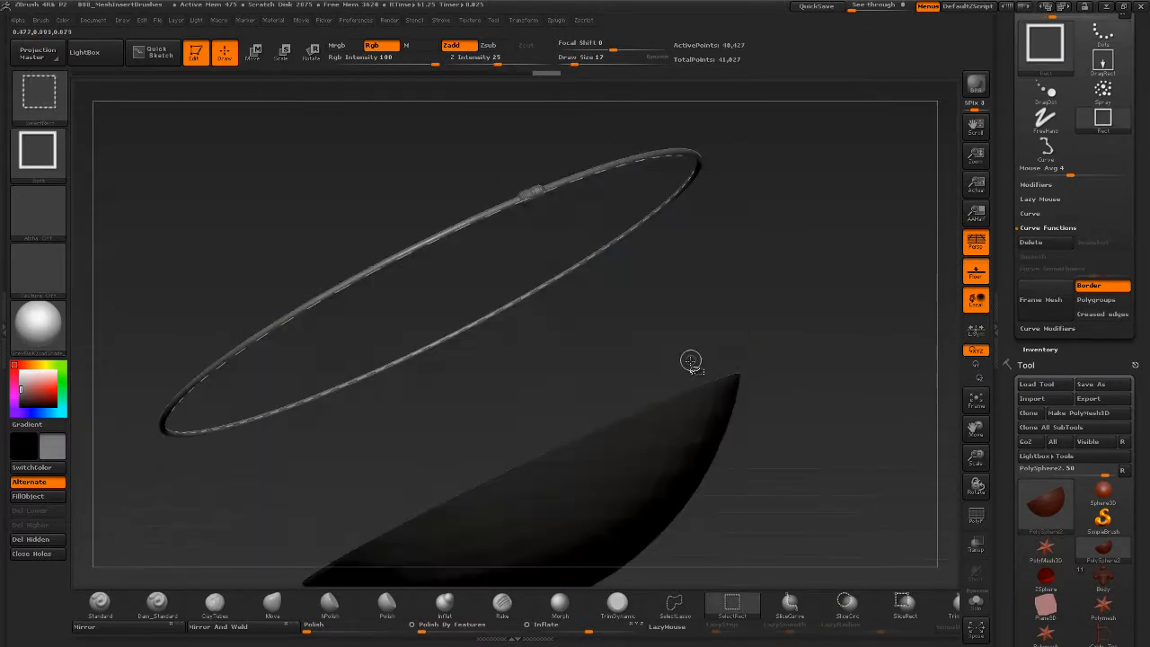
pyautogui.keyDown('ctrl'); pyautogui.keyDown('shift'); pyautogui.click(686, 435); pyautogui.keyUp('shift'); pyautogui.keyUp('ctrl')
pyautogui.moveTo(736, 433)
pyautogui.mouseDown()
pyautogui.moveTo(627, 431)
pyautogui.moveTo(688, 441)
pyautogui.moveTo(673, 439)
pyautogui.moveTo(716, 336)
pyautogui.moveTo(752, 346)
pyautogui.moveTo(688, 467)
pyautogui.moveTo(624, 437)
pyautogui.mouseUp()
# Delete the hidden half-sphere geometry and remove the framing curve from the cable loop.
pyautogui.click(36, 539)
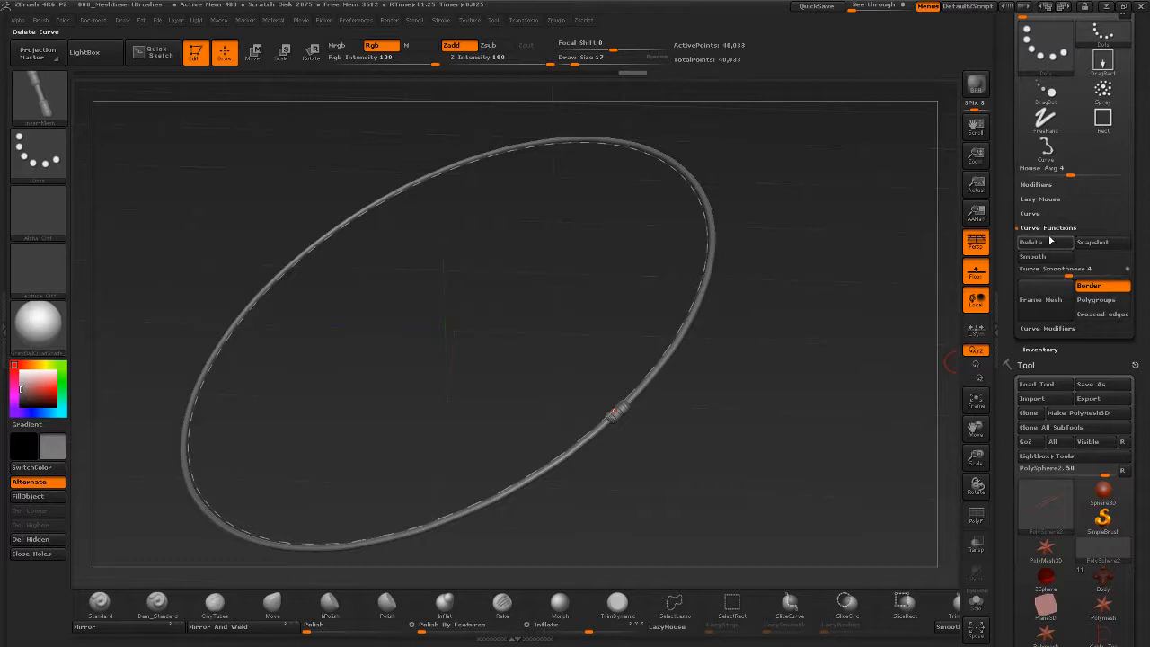
pyautogui.moveTo(1008, 243); pyautogui.dragTo(1009, 275)
pyautogui.click(1054, 279)
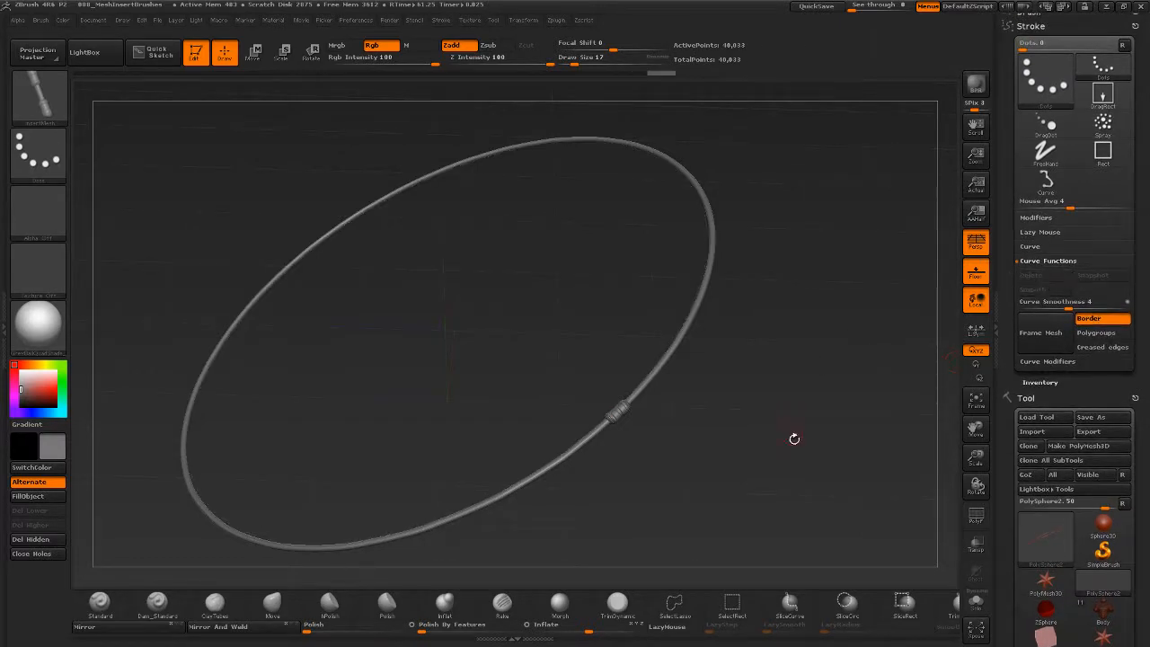
# Examine the standalone cable loop and its connector from several angles, and set the draw size to 101.
pyautogui.moveTo(794, 439); pyautogui.dragTo(711, 431)
pyautogui.keyDown('alt'); pyautogui.moveTo(712, 431); pyautogui.dragTo(771, 389); pyautogui.keyUp('alt')
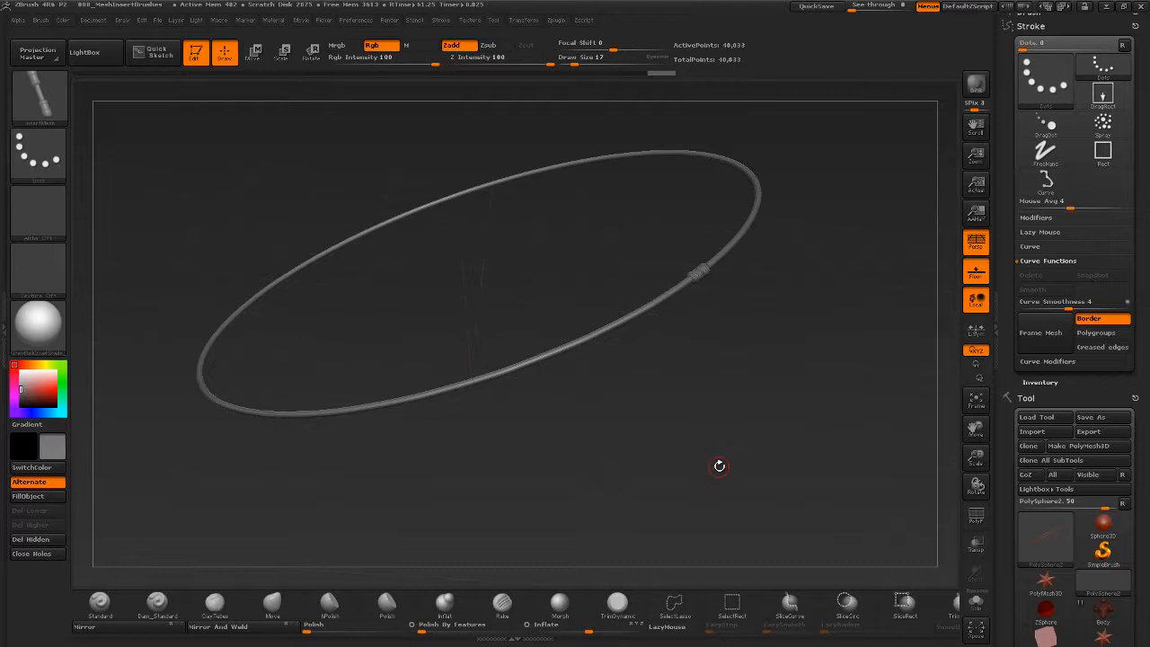
pyautogui.moveTo(765, 403); pyautogui.dragTo(731, 432)
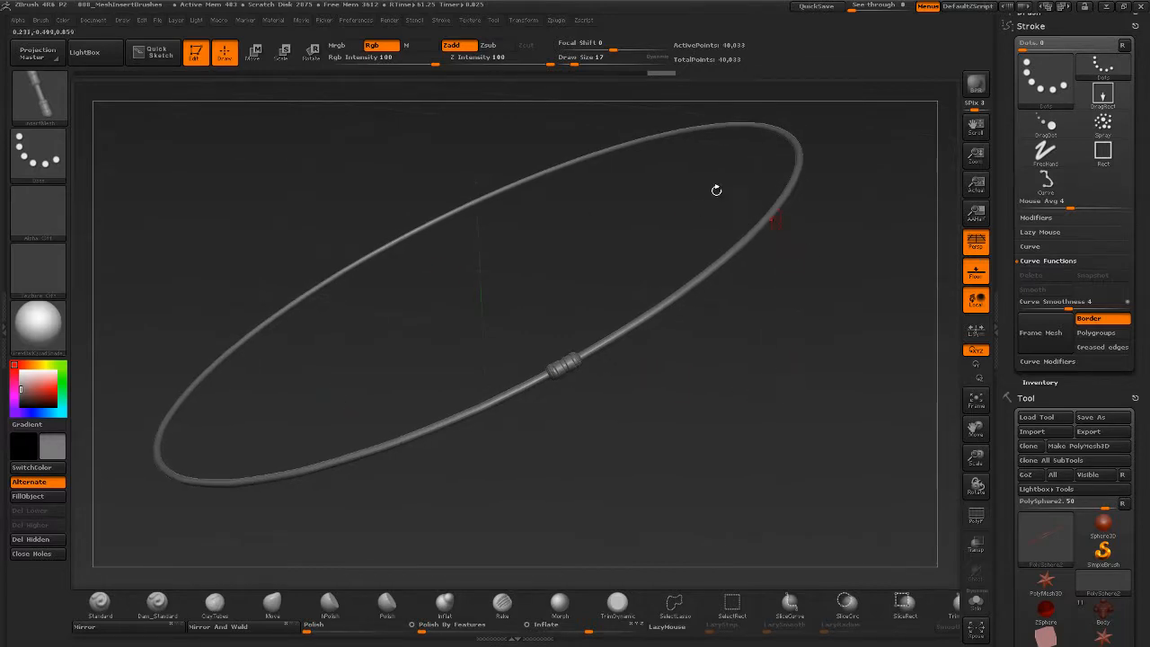
pyautogui.keyDown('alt'); pyautogui.moveTo(778, 455); pyautogui.dragTo(685, 409); pyautogui.keyUp('alt')
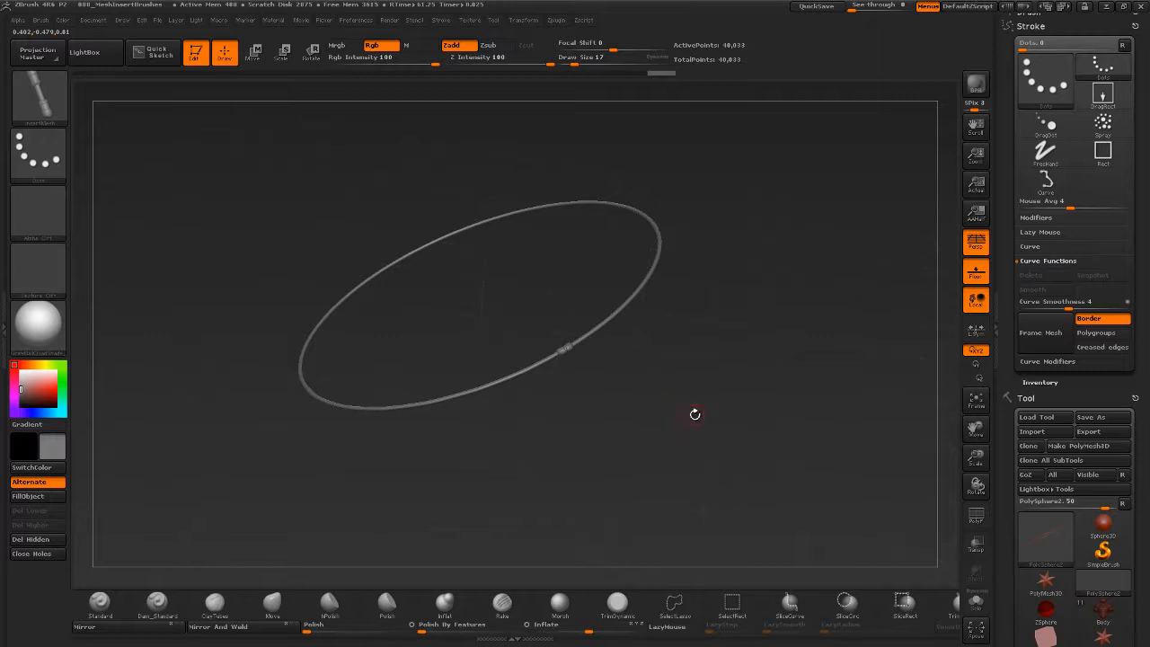
pyautogui.press('s')
pyautogui.moveTo(695, 414)
pyautogui.mouseDown()
pyautogui.moveTo(715, 419)
pyautogui.moveTo(454, 404)
pyautogui.moveTo(452, 419)
pyautogui.mouseUp()
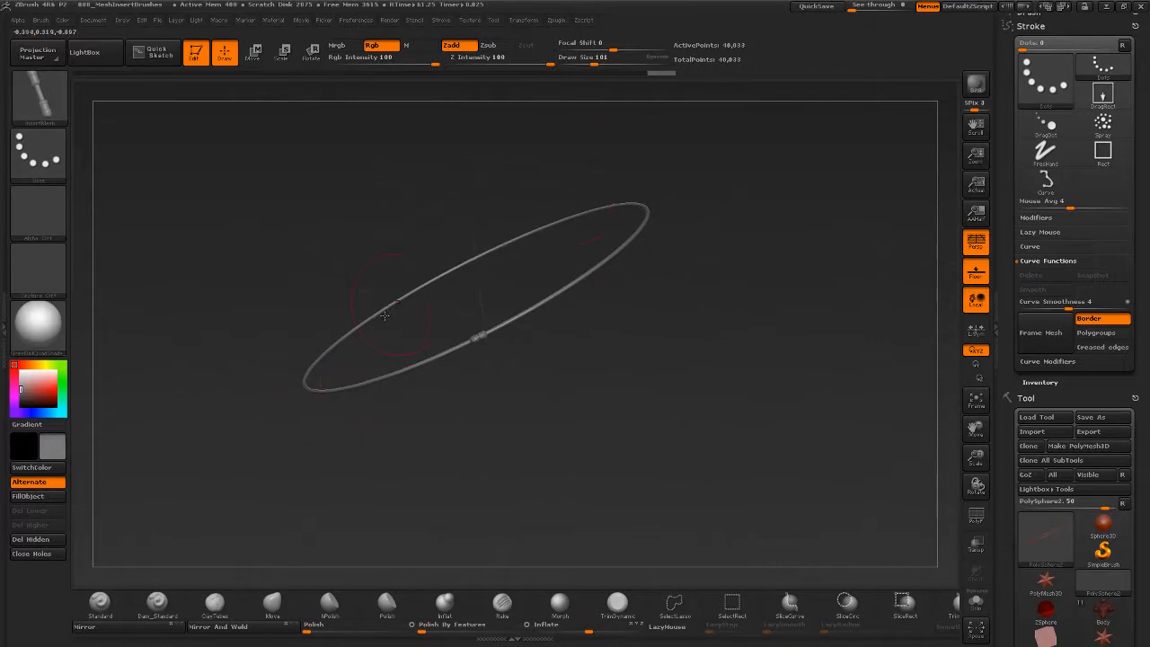
pyautogui.moveTo(639, 387)
pyautogui.mouseDown()
pyautogui.moveTo(647, 369)
pyautogui.moveTo(654, 393)
pyautogui.mouseUp()
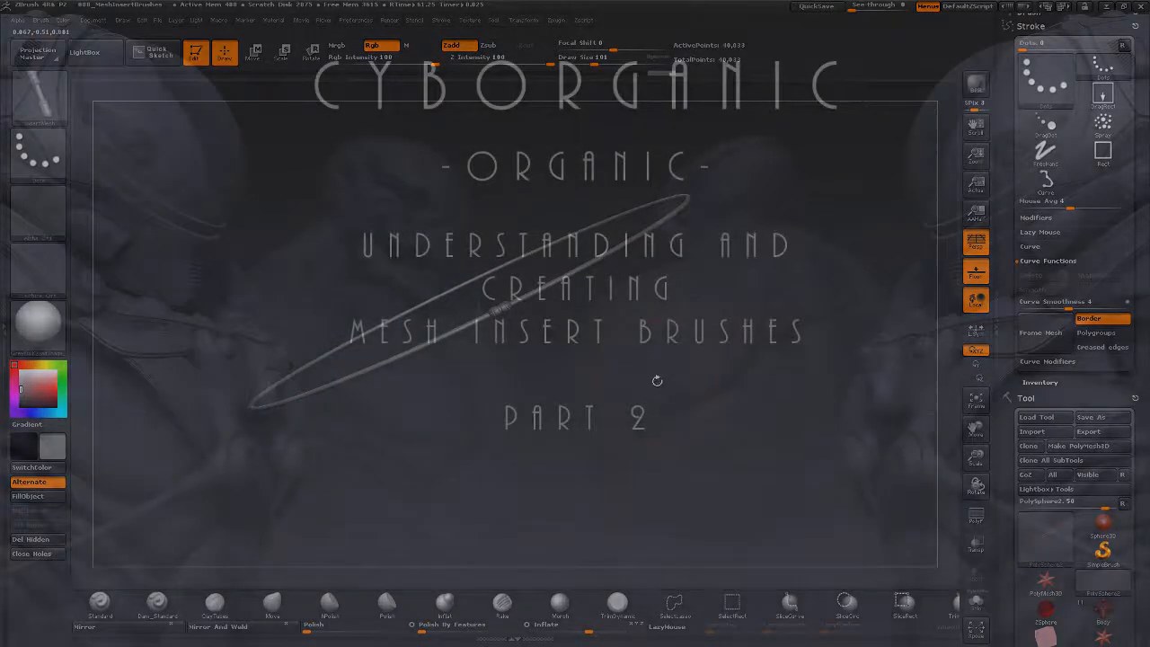